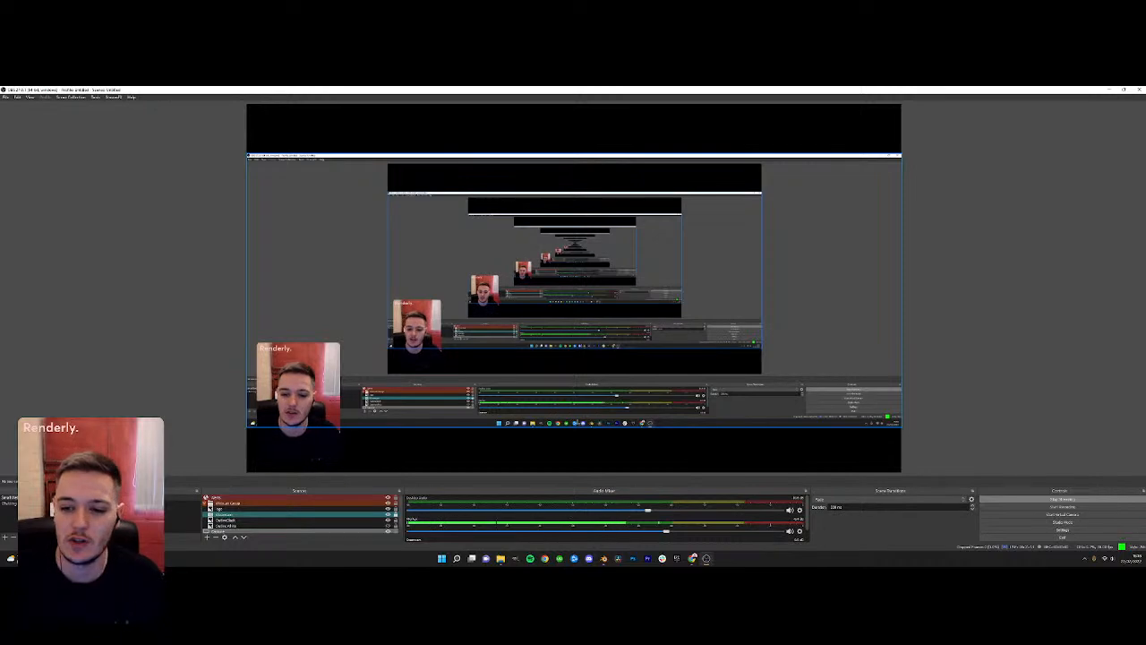
Disable the OBS preview and switch to the Blender window
right_click(677, 294)
left_click(717, 296)
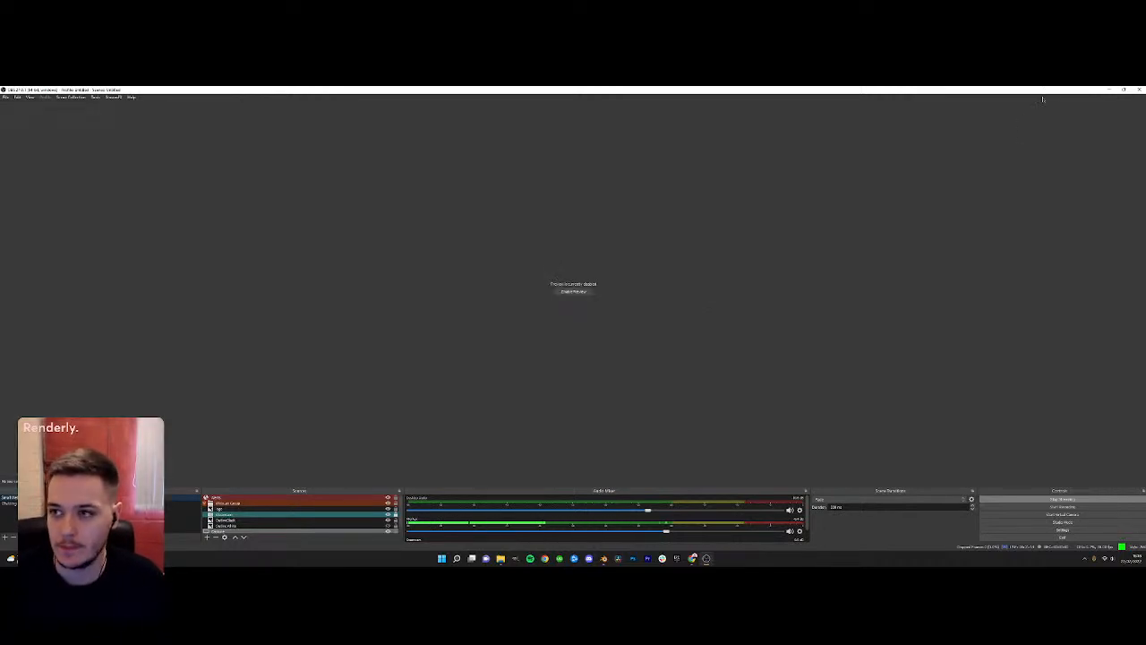
key("alt+Tab")
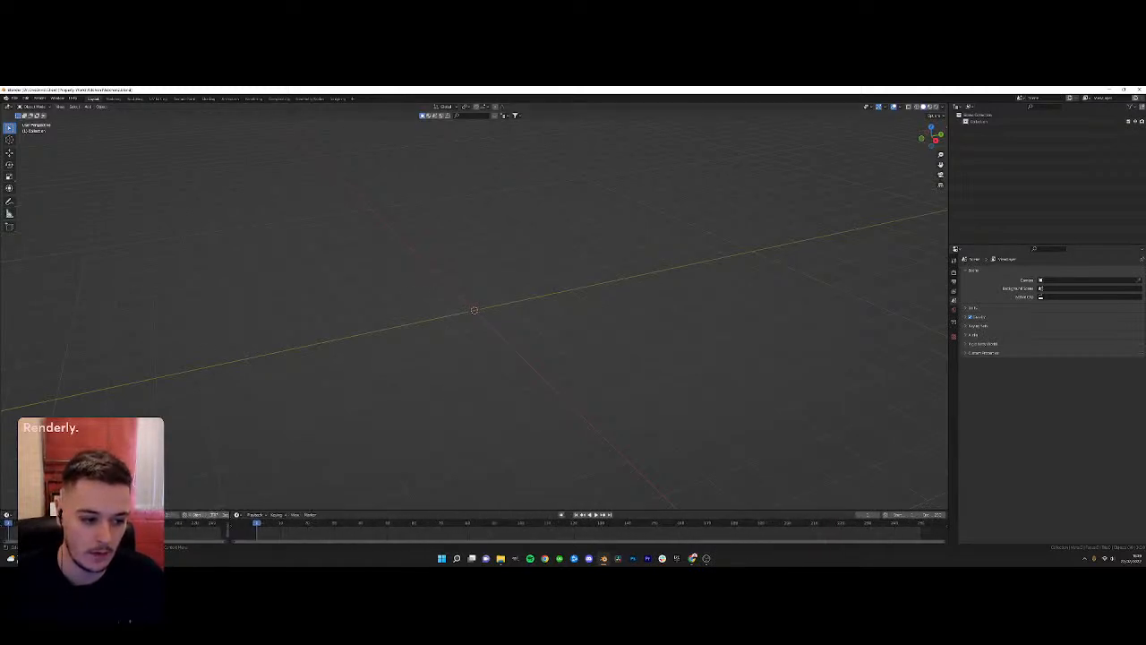
Enlarge the small area beside the timeline and turn it into an Image Editor
left_click_drag(223, 510, 230, 360)
left_click(8, 370)
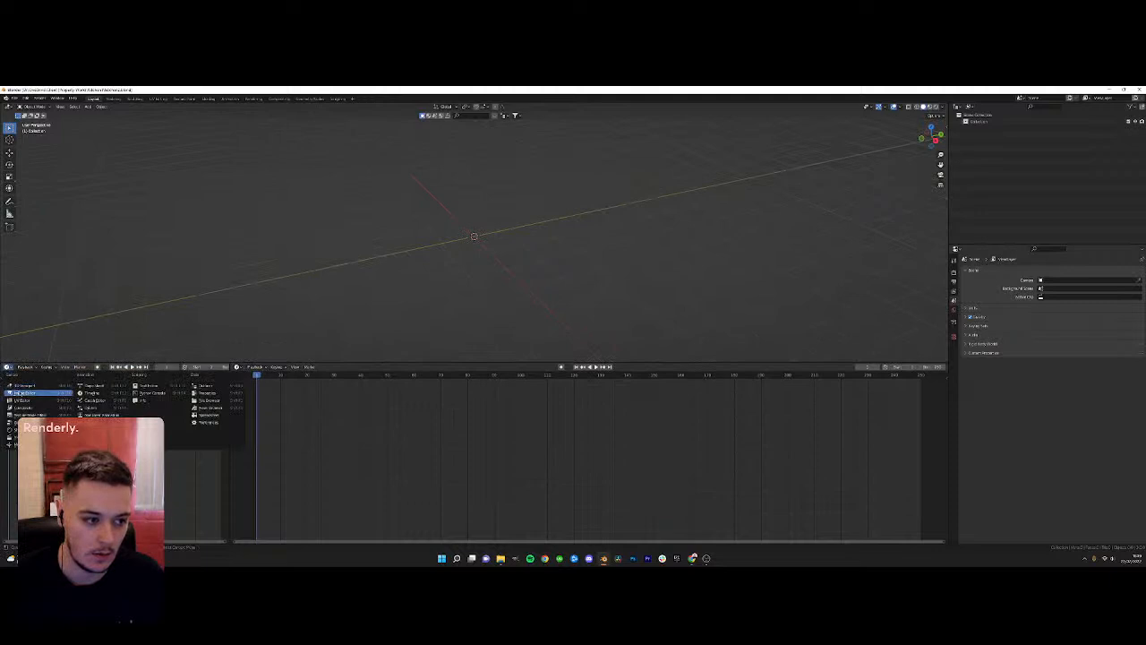
left_click(31, 392)
Open the kitchen moodboard image from the project folder in the Image Editor
left_click(122, 367)
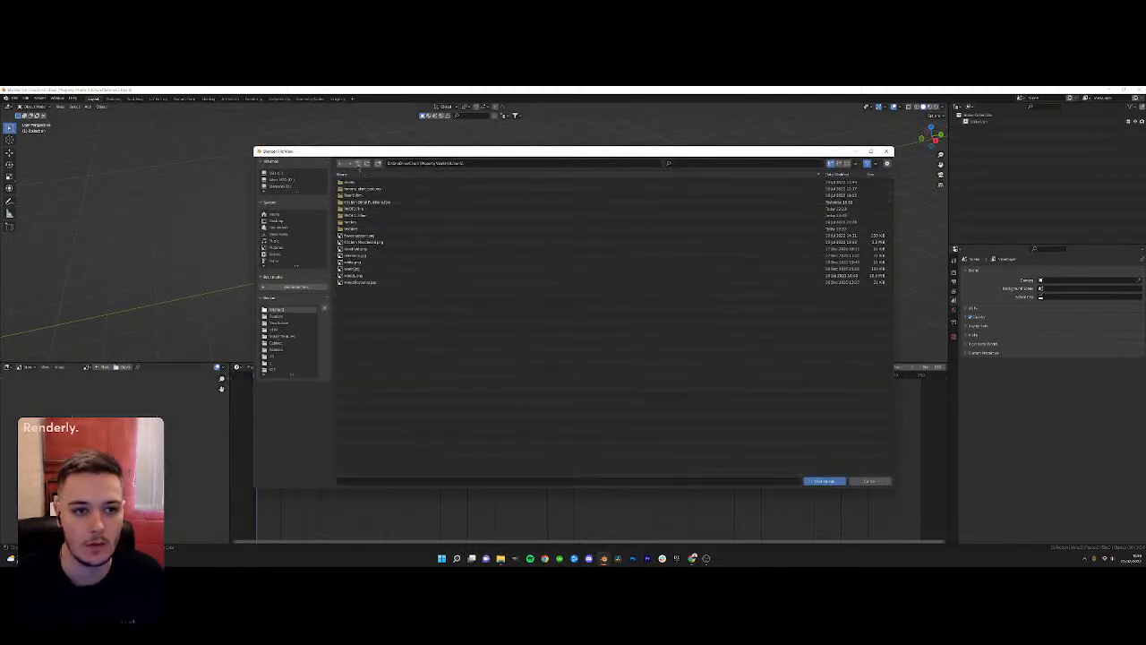
left_click(350, 182)
left_click(352, 230)
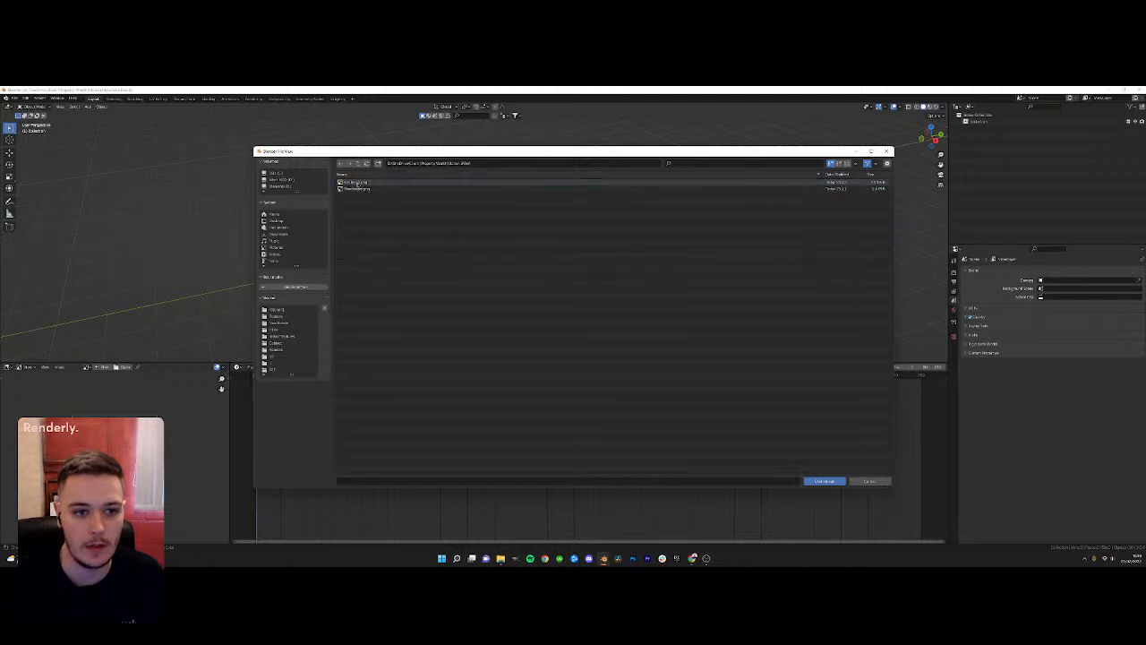
double_click(368, 190)
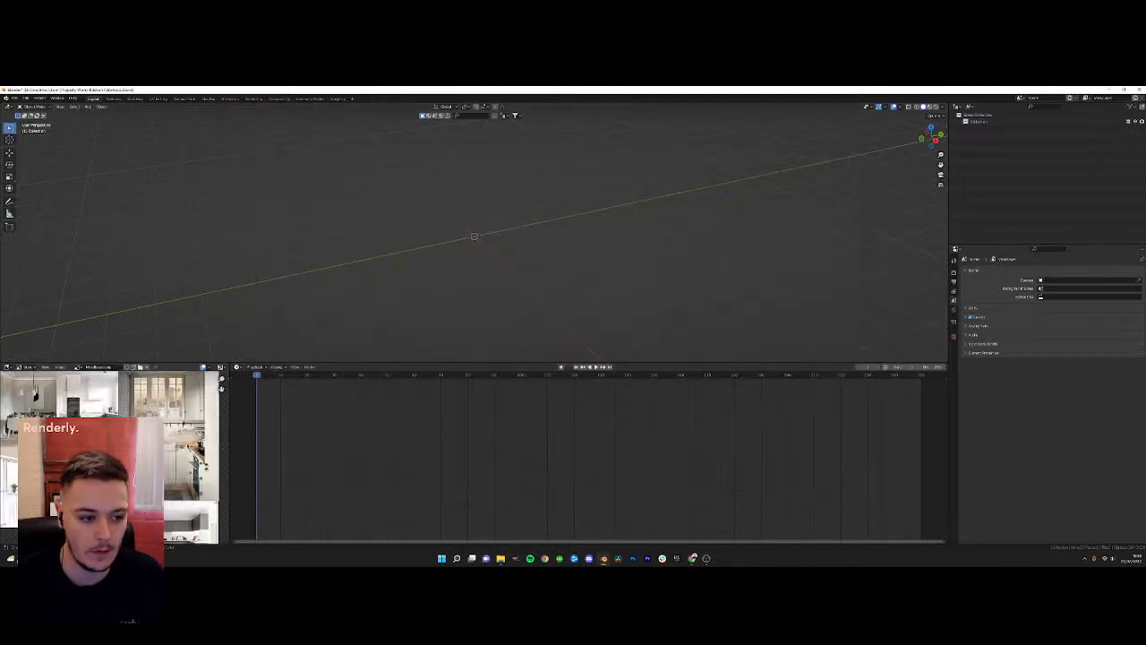
Rearrange the workspace so the moodboard fills a full-height column beside the 3D viewport and the timeline is shorter
left_click_drag(229, 443, 345, 443)
left_click_drag(269, 365, 269, 359)
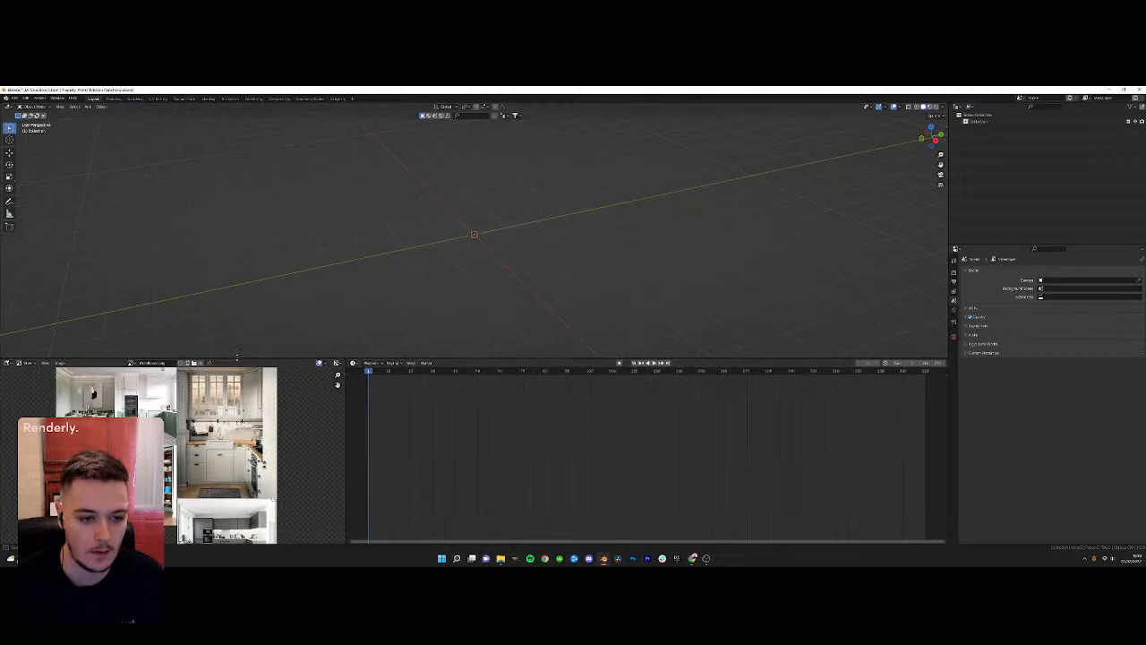
middle_click_drag(249, 263, 137, 184)
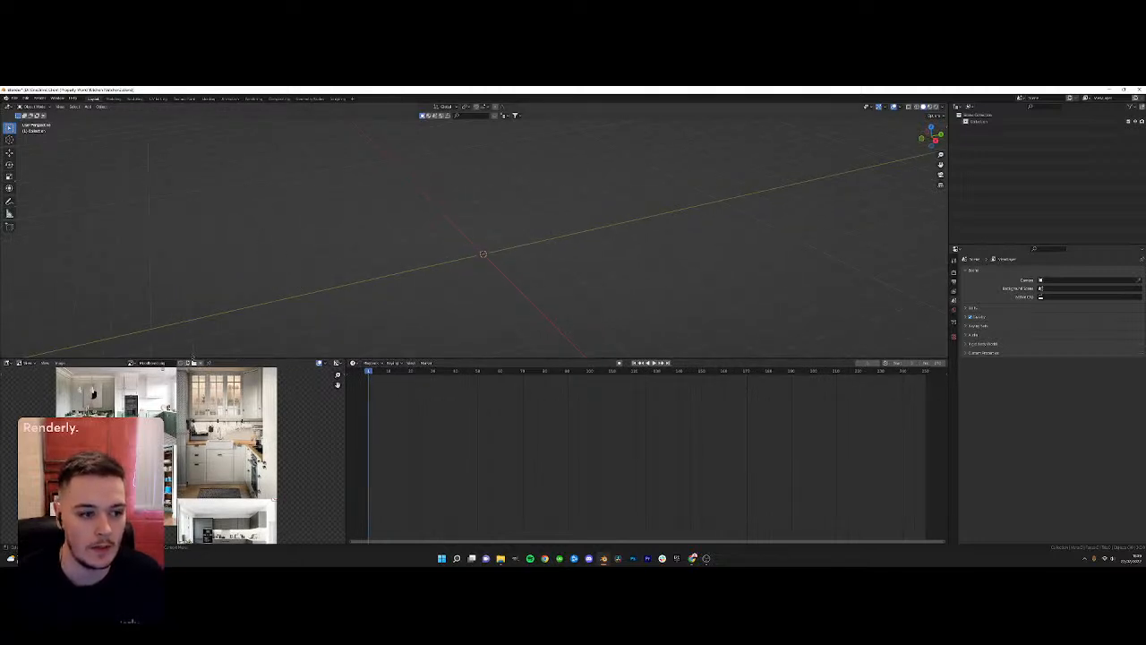
left_click_drag(11, 105, 343, 197)
left_click(207, 359)
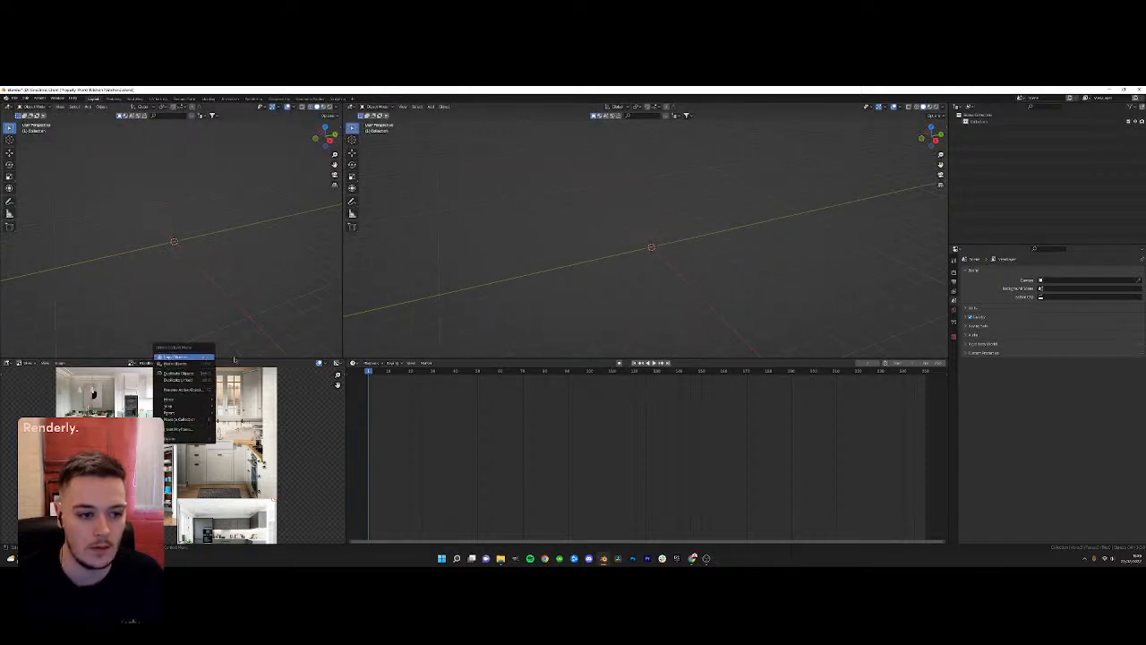
left_click(231, 359)
left_click(227, 360)
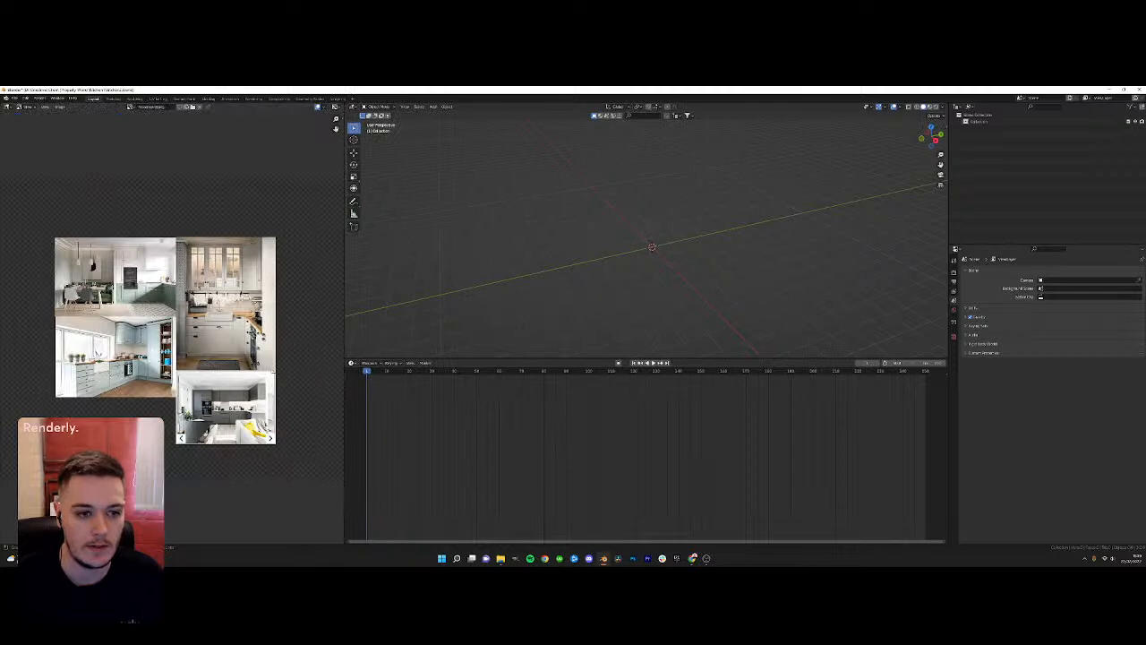
middle_click_drag(474, 254, 604, 358)
left_click_drag(605, 359, 605, 441)
Set the 3D viewport to top view and rename the default collection Studio
key("KP_7")
left_click(981, 121)
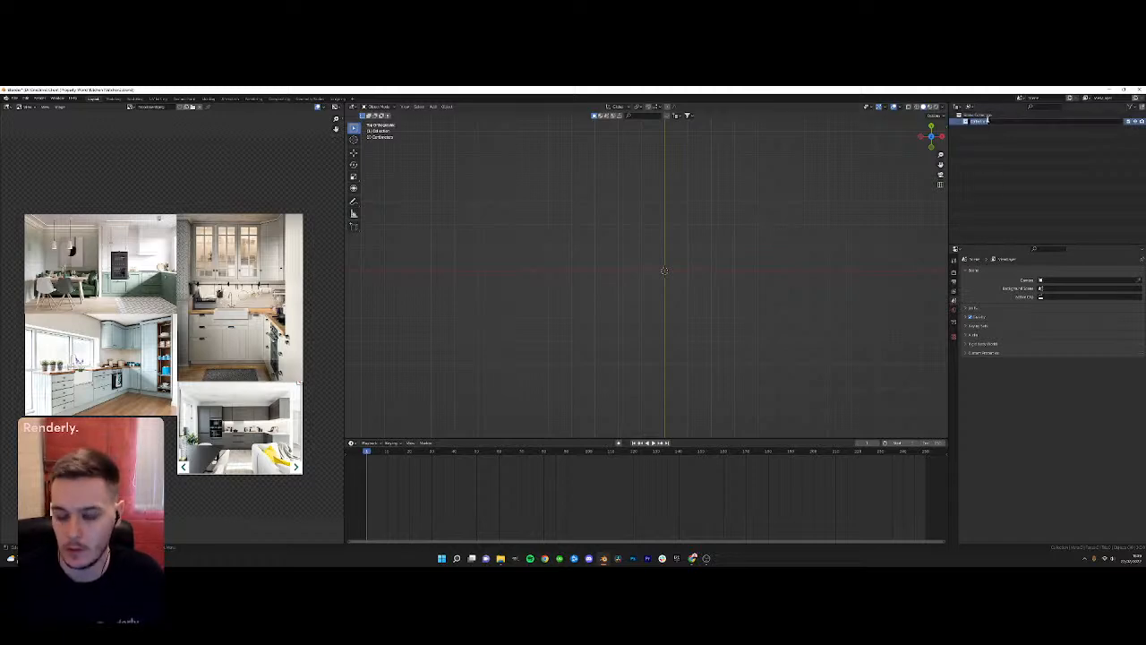
type("Studio")
key("Return")
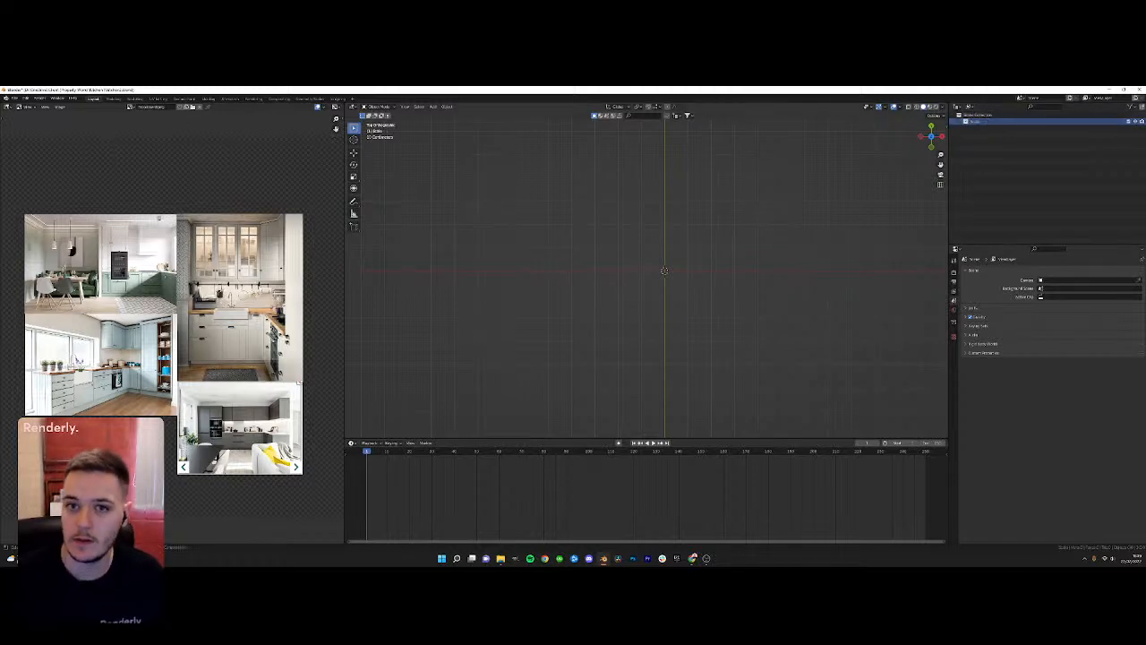
Search the BlenderKit library for human figure models
left_click(641, 116)
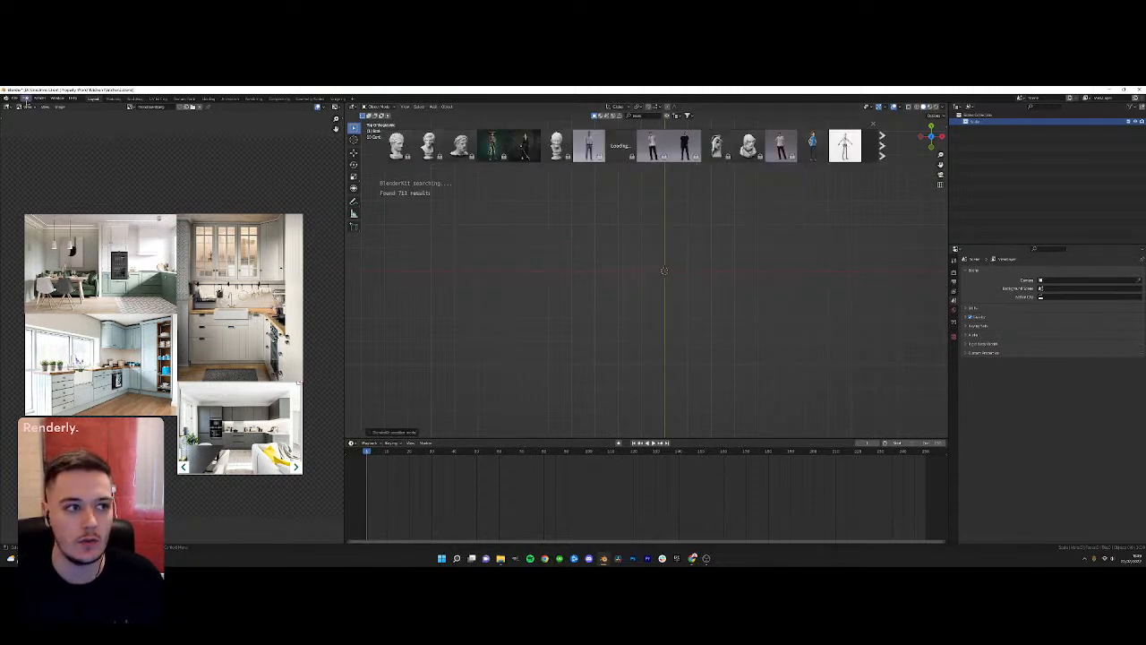
Switch to OBS, collapse the expanded source group, and return to Blender
left_click(709, 562)
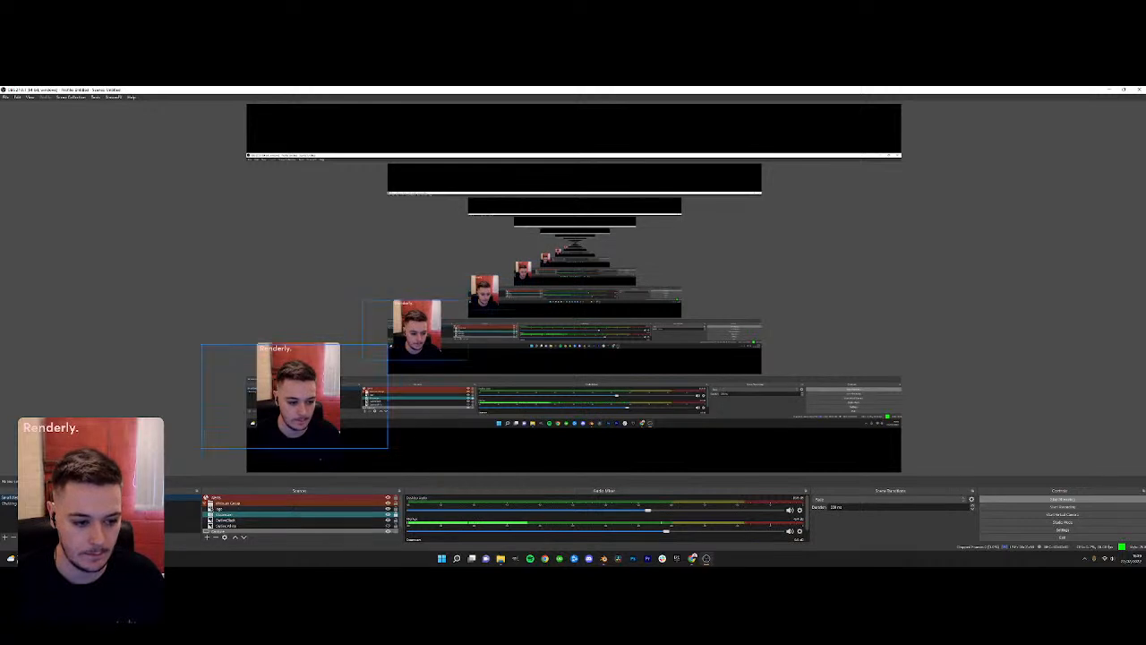
left_click(205, 503)
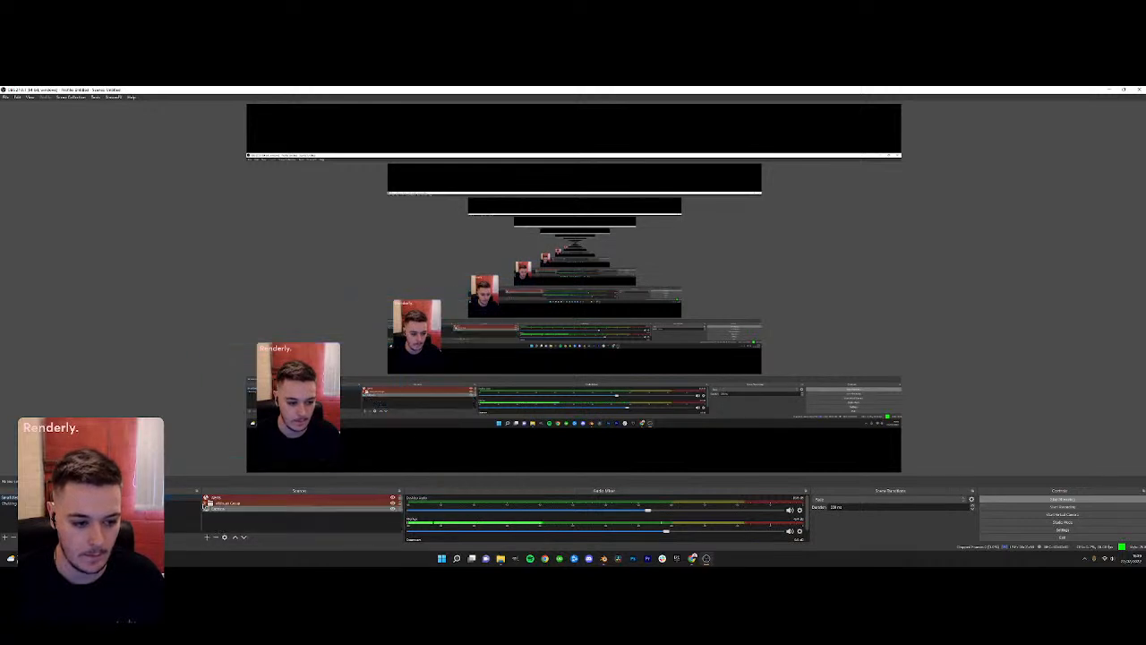
left_click(388, 508)
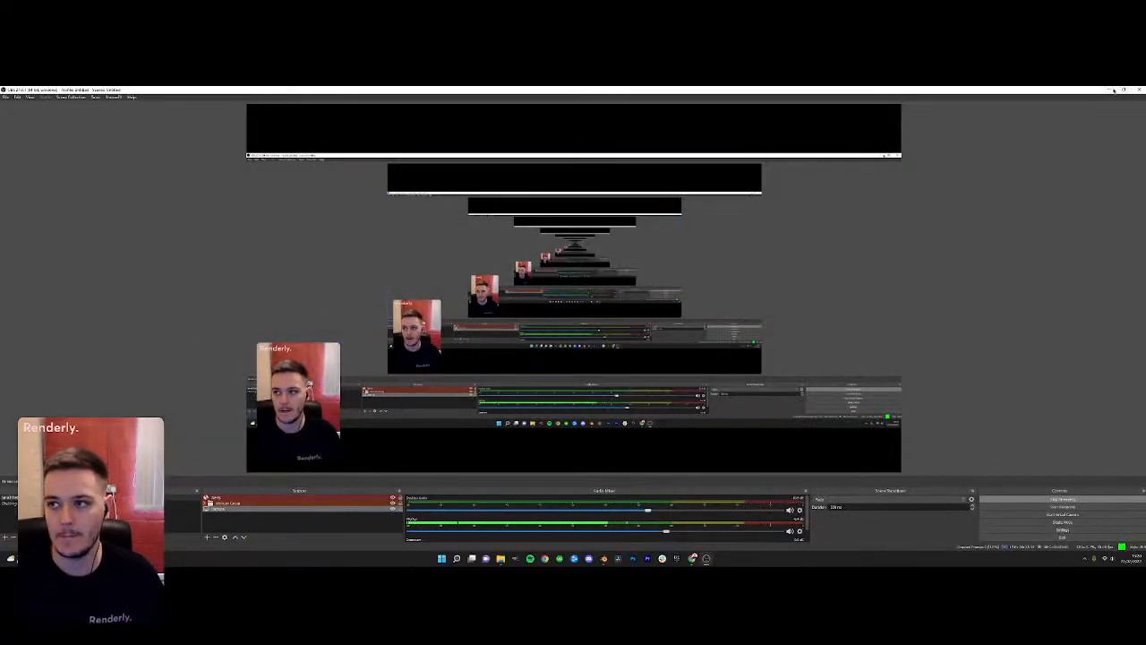
left_click(1111, 90)
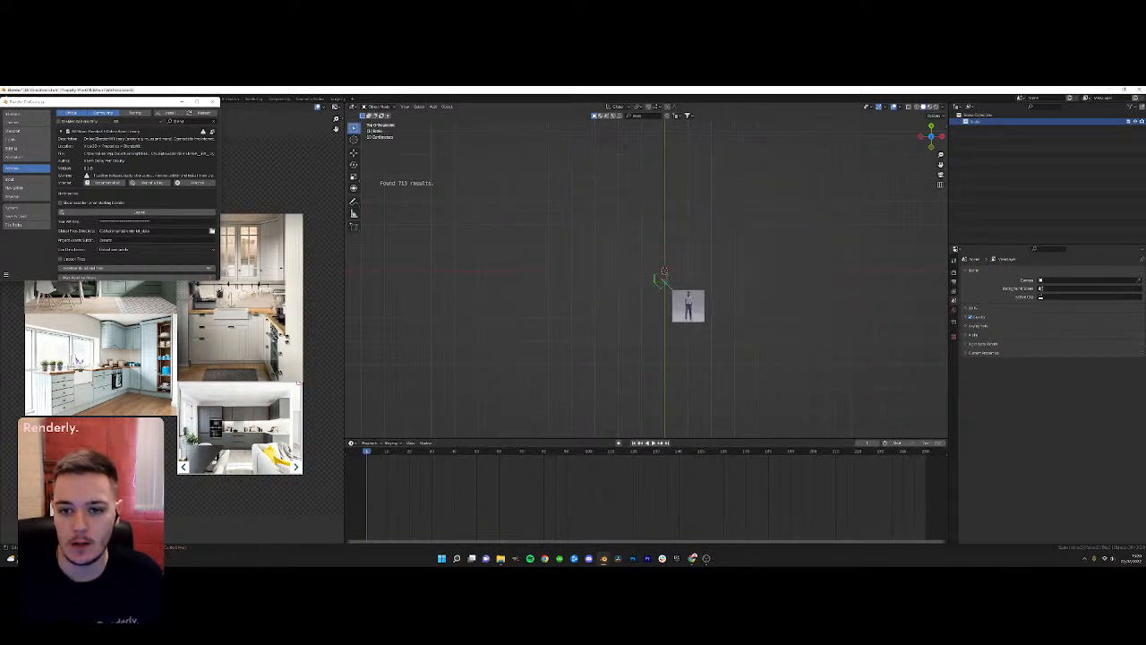
Place a standing man model from BlenderKit at the world origin as a scale reference and close the asset bar
left_click_drag(663, 279, 664, 273)
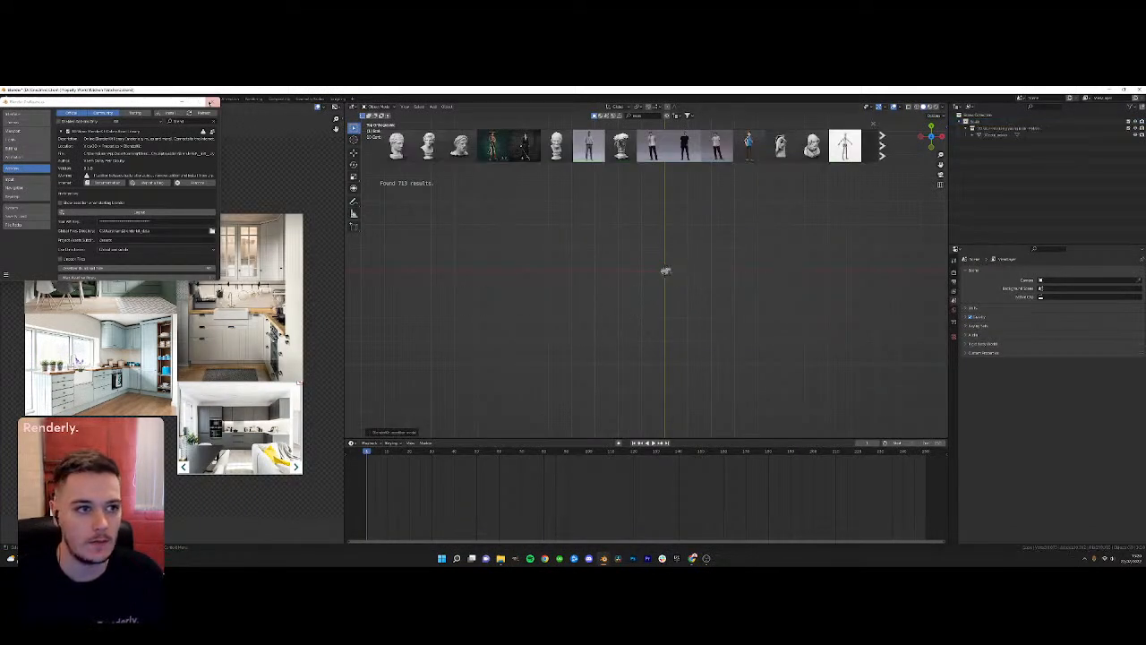
middle_click_drag(653, 277, 697, 234)
scroll(689, 234, "up", 3)
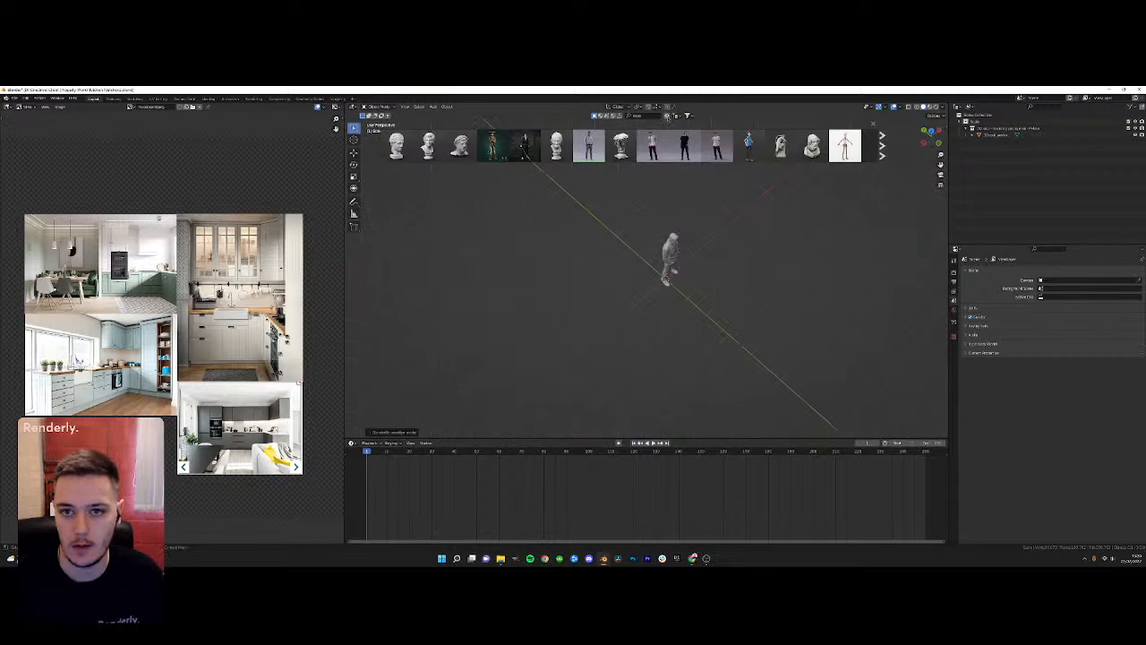
left_click(873, 124)
Create a new collection under the scene collection and name it Room
left_click(959, 121)
right_click(975, 138)
left_click(975, 138)
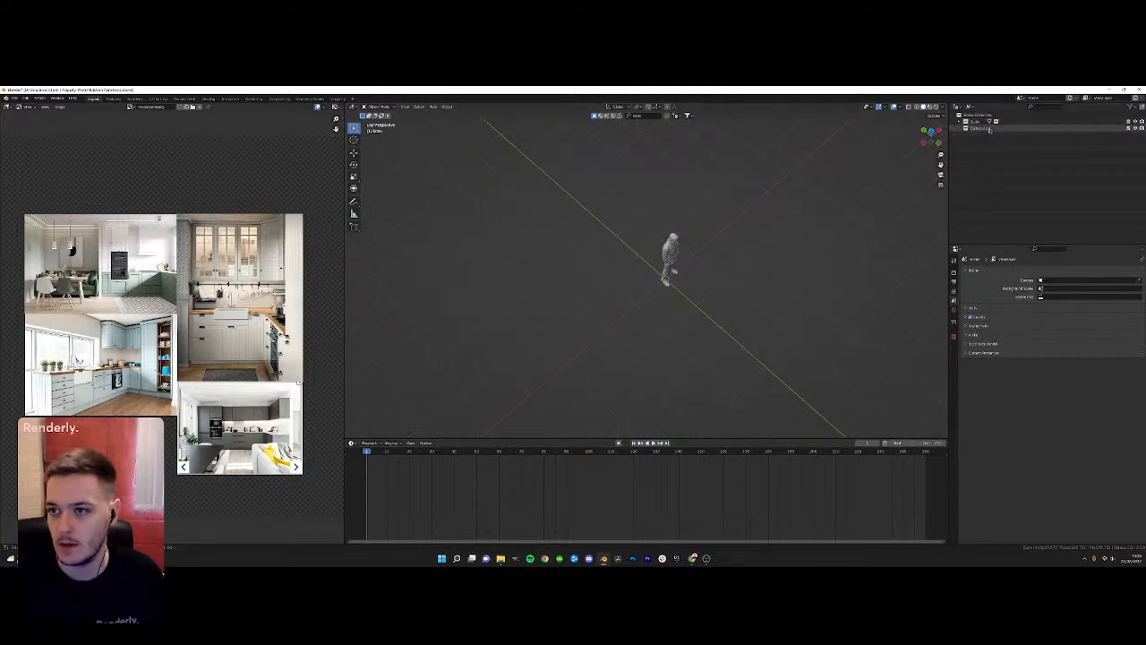
double_click(991, 128)
type("Room")
key("Return")
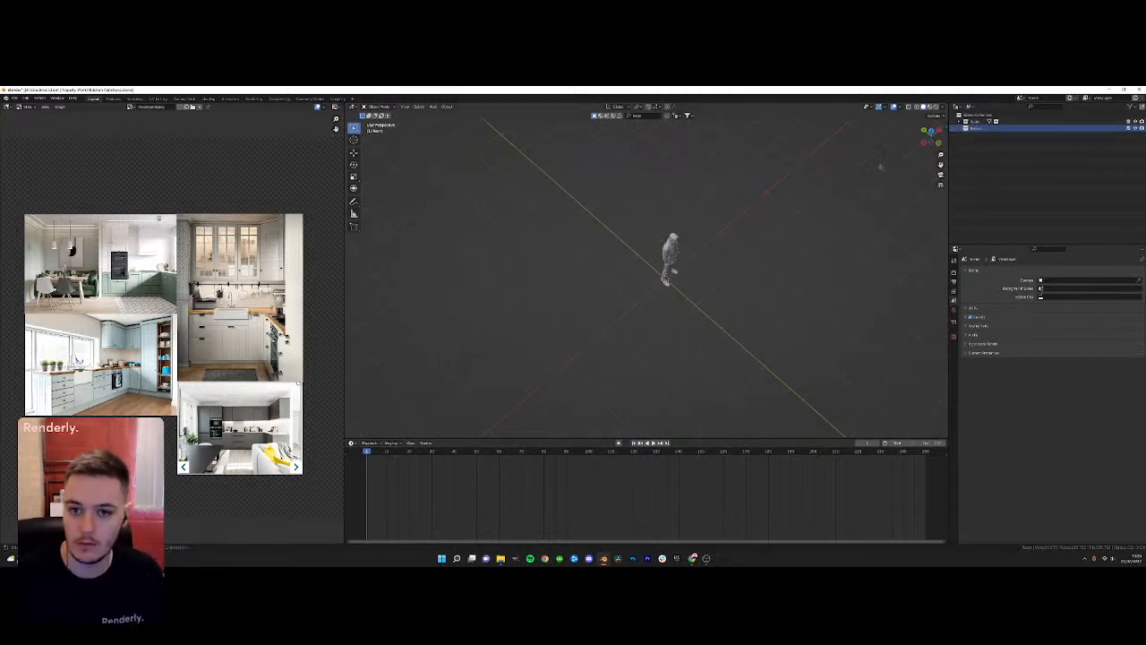
Add a cube at the world origin inside the Room collection
right_click(722, 238)
left_click(768, 283)
key("KP_7")
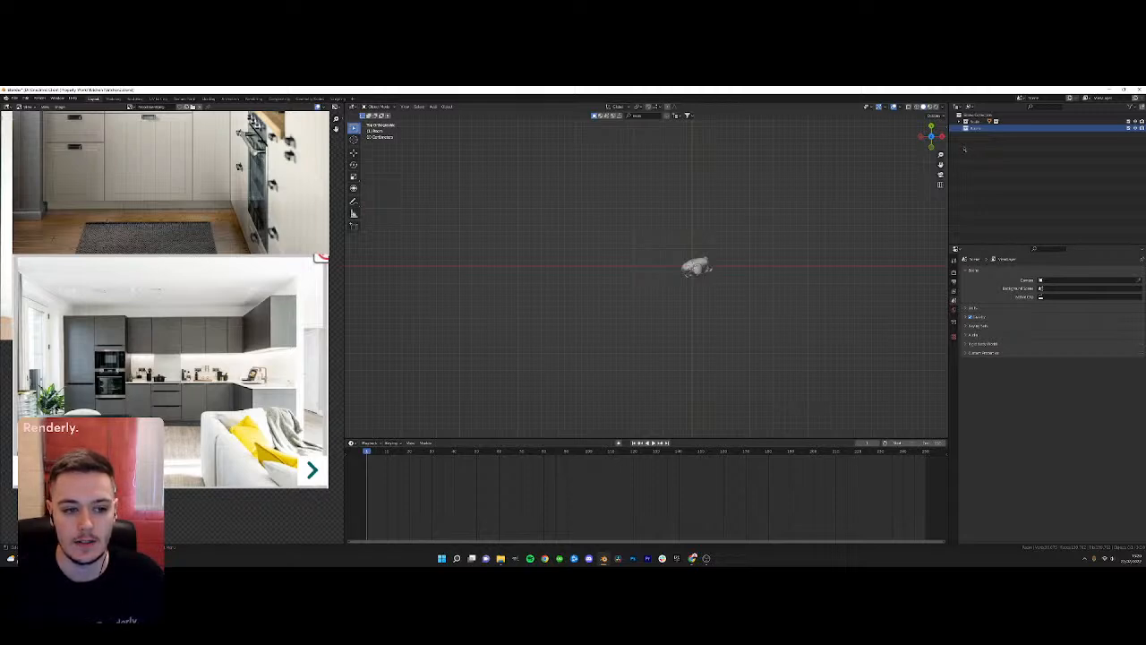
key("shift+a")
mouse_move(626, 245)
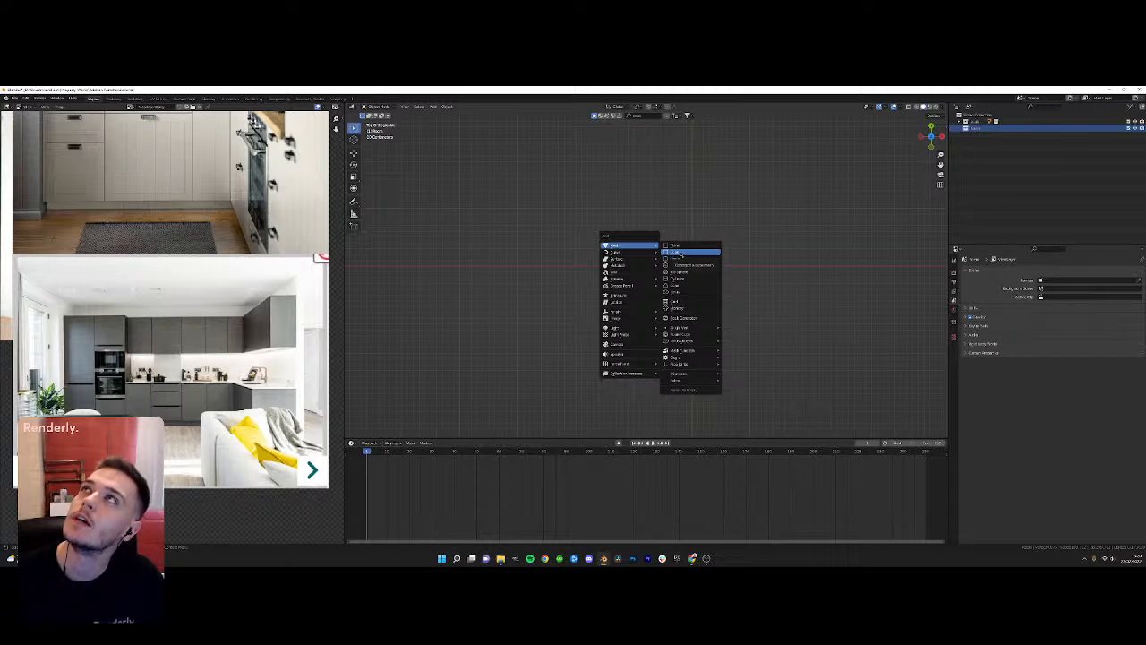
left_click(683, 253)
middle_click_drag(682, 254, 676, 303)
left_click(670, 306)
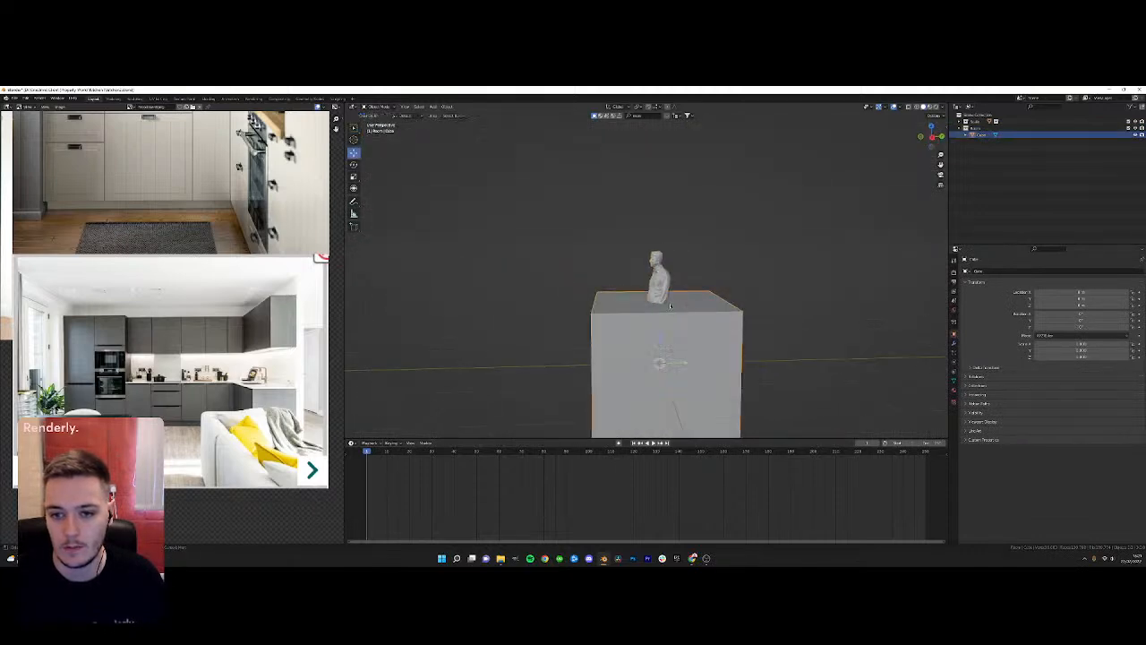
Move the cube up 1 m in front view so its base rests on the floor plane
key("KP_1")
key("ctrl+Tab")
left_click(694, 322)
key("shift+space")
key("g")
left_click_drag(695, 326, 689, 271)
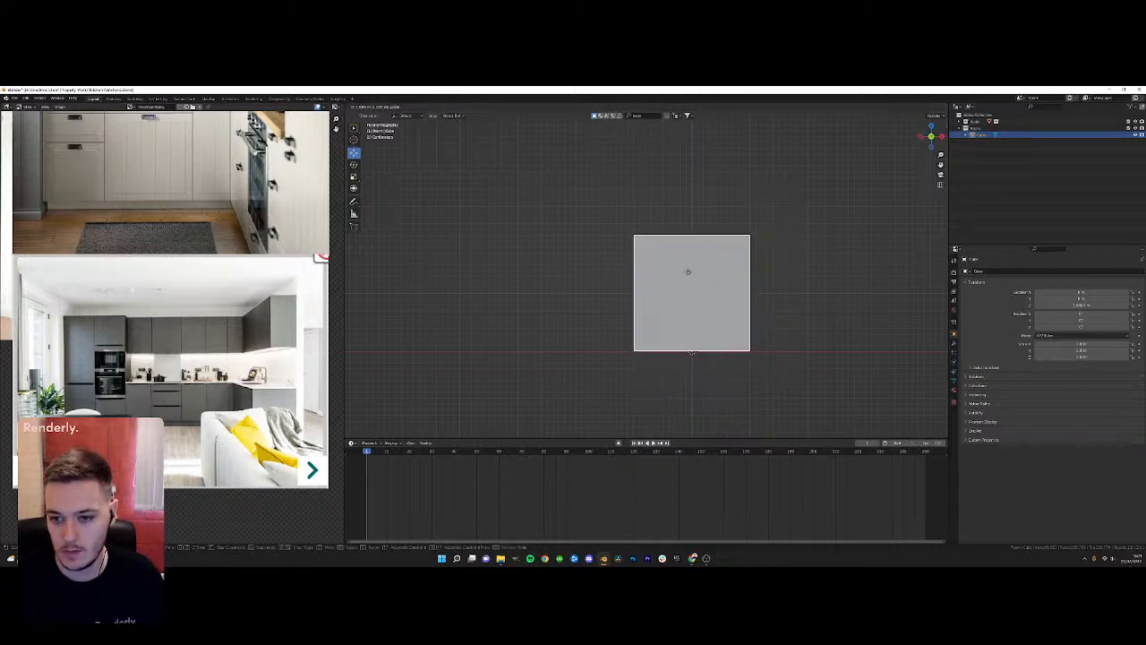
Delete faces of the cube in Edit Mode to turn it into an open room shell
middle_click_drag(690, 271, 637, 215)
scroll(662, 287, "down", 2)
key("Tab")
key("x")
left_click(647, 281)
left_click(630, 284)
key("x")
left_click(630, 284)
middle_click_drag(629, 284, 643, 353)
key("Tab")
key("KP_7")
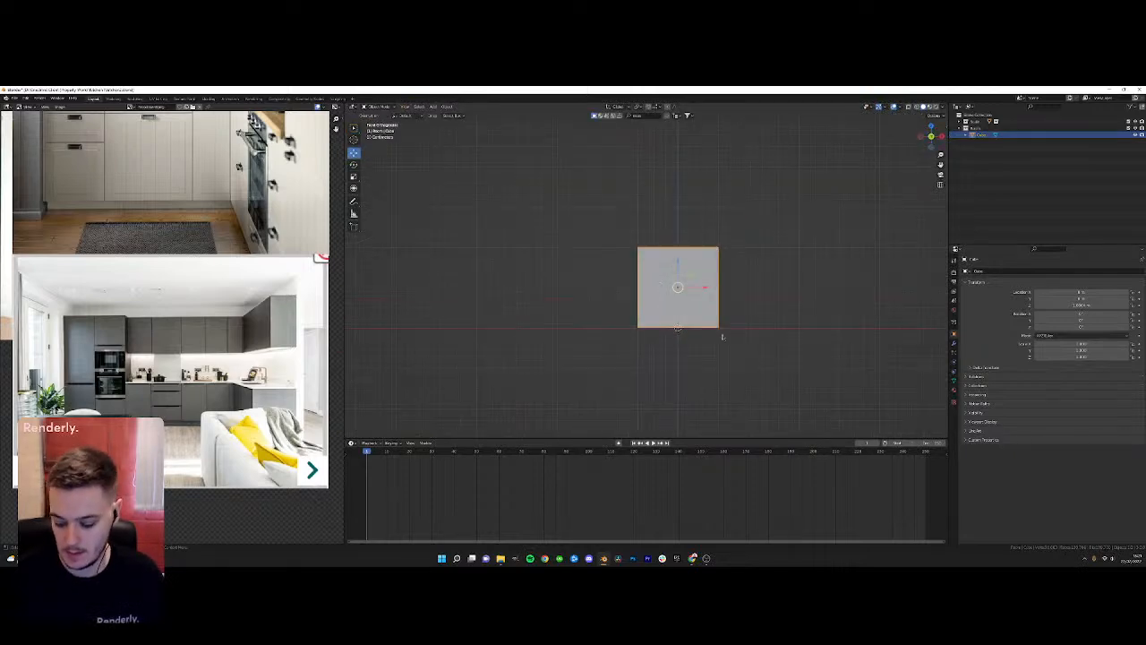
Move the front side of the room shell outward along Y in top view to lengthen the room
key("Tab")
middle_click_drag(684, 280, 695, 280)
key("a")
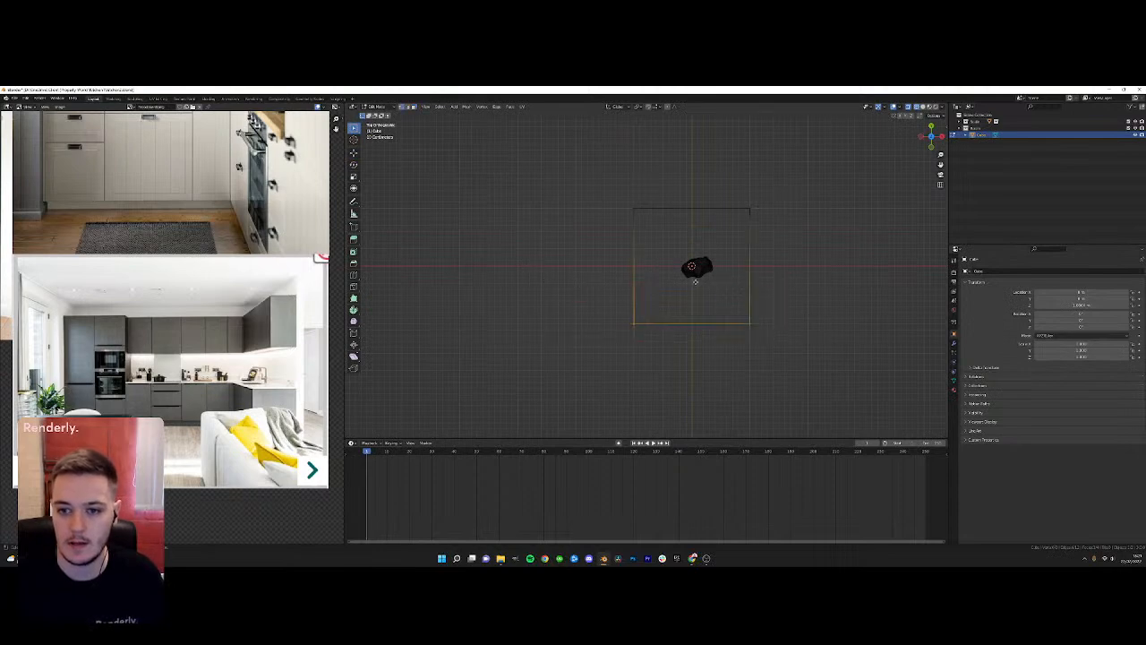
key("shift+space")
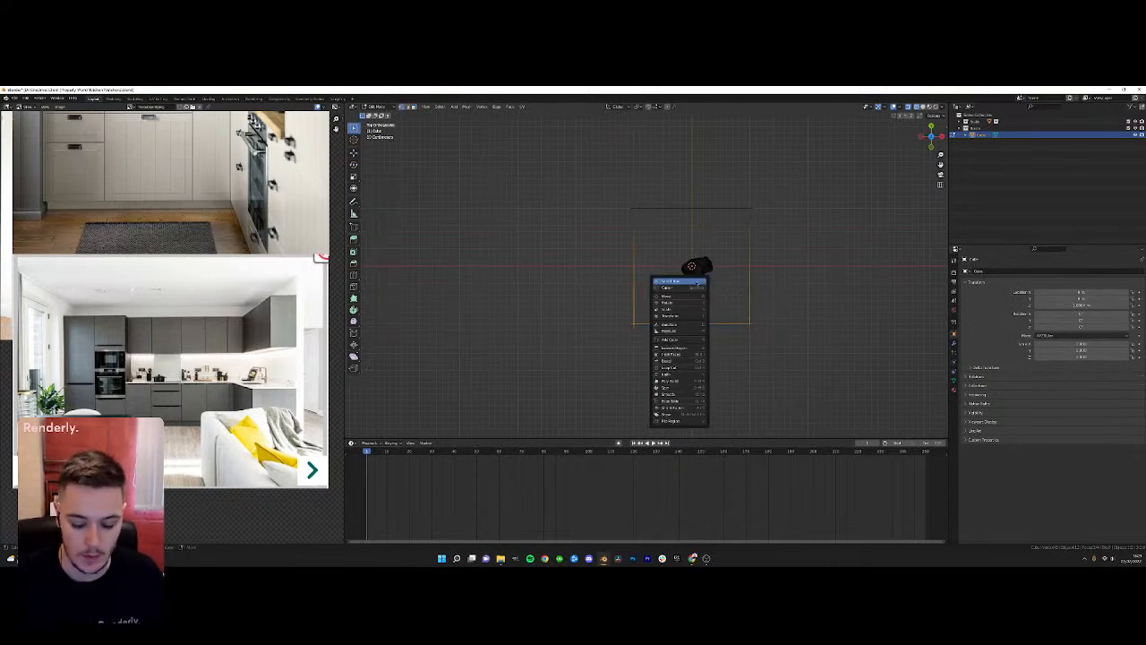
key("g")
left_click_drag(693, 298, 692, 385)
scroll(660, 301, "down", 4)
Move both side walls of the room shell outward along X to widen the room
left_click_drag(604, 215, 671, 338)
left_click_drag(639, 290, 599, 290)
left_click_drag(666, 218, 717, 363)
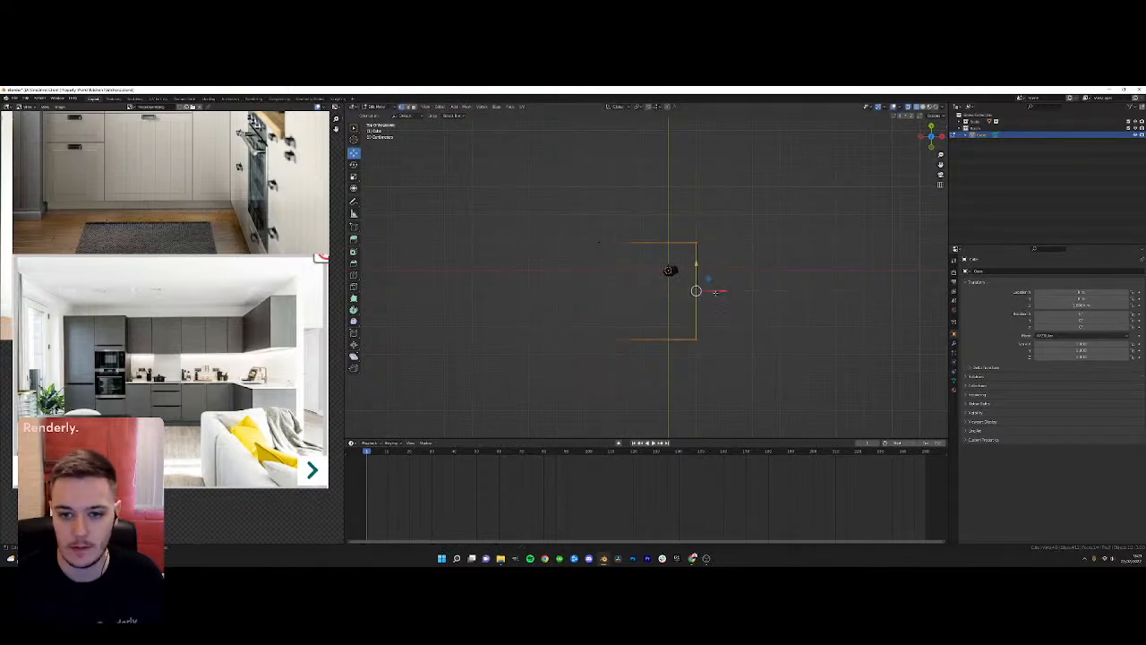
left_click_drag(696, 290, 710, 290)
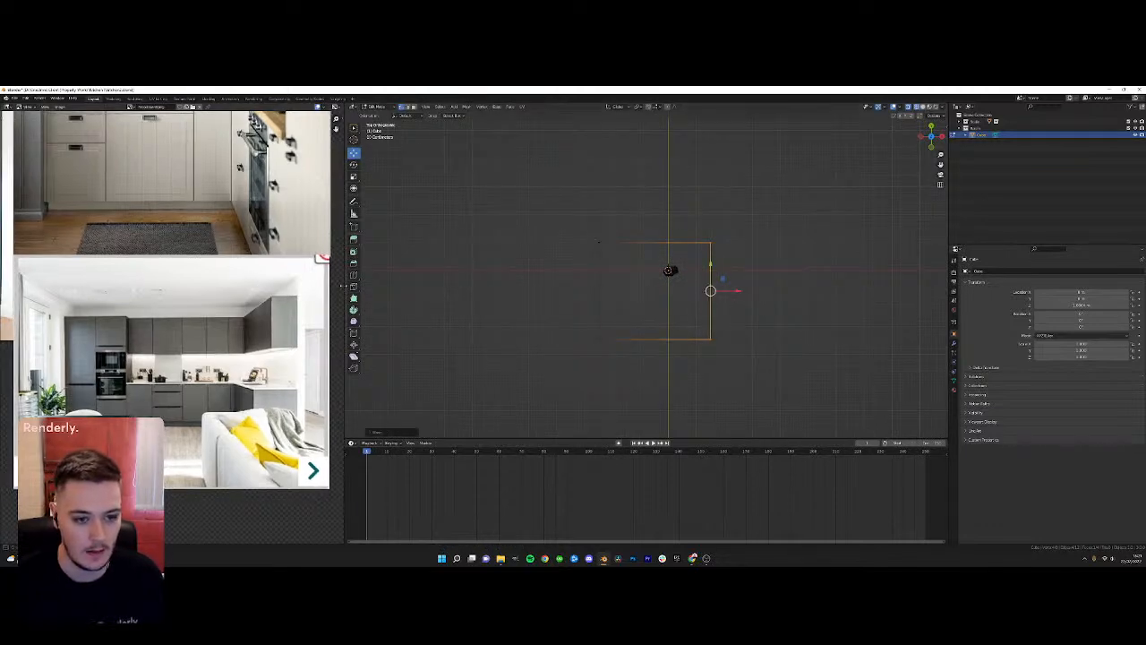
Widen the Image Editor area to give the moodboard more space beside the 3D viewport
left_click_drag(343, 285, 382, 285)
scroll(251, 296, "up", 1)
scroll(251, 296, "down", 1)
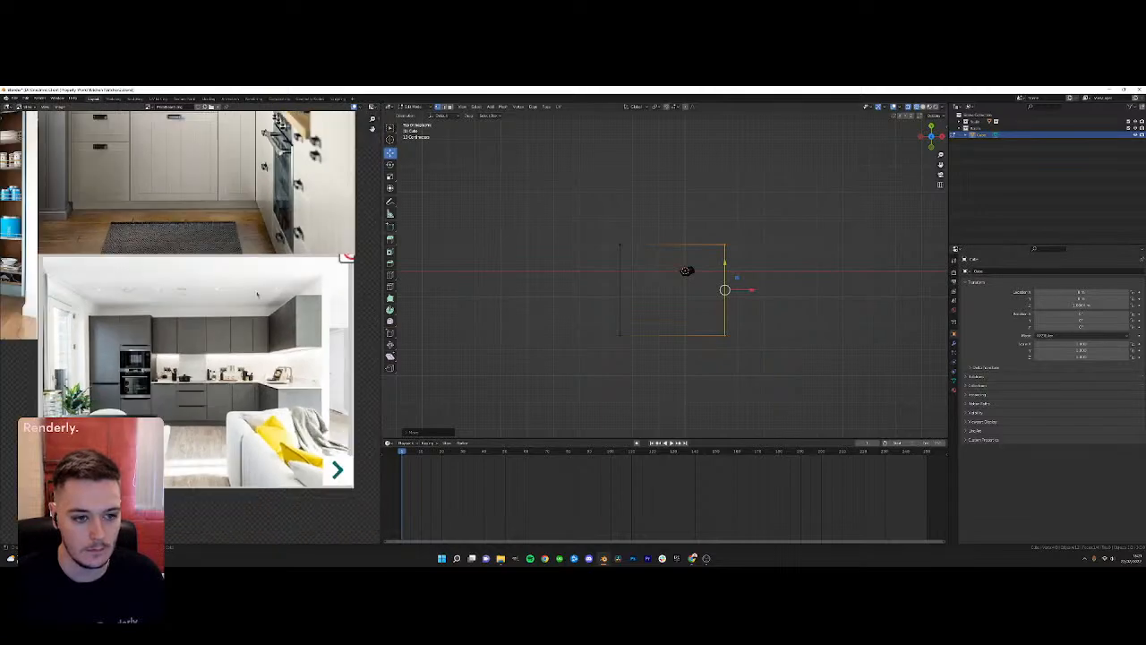
left_click(696, 558)
left_click(702, 558)
Move the +X side wall farther outward and extend the front side along Y, then return to Object Mode
key("g")
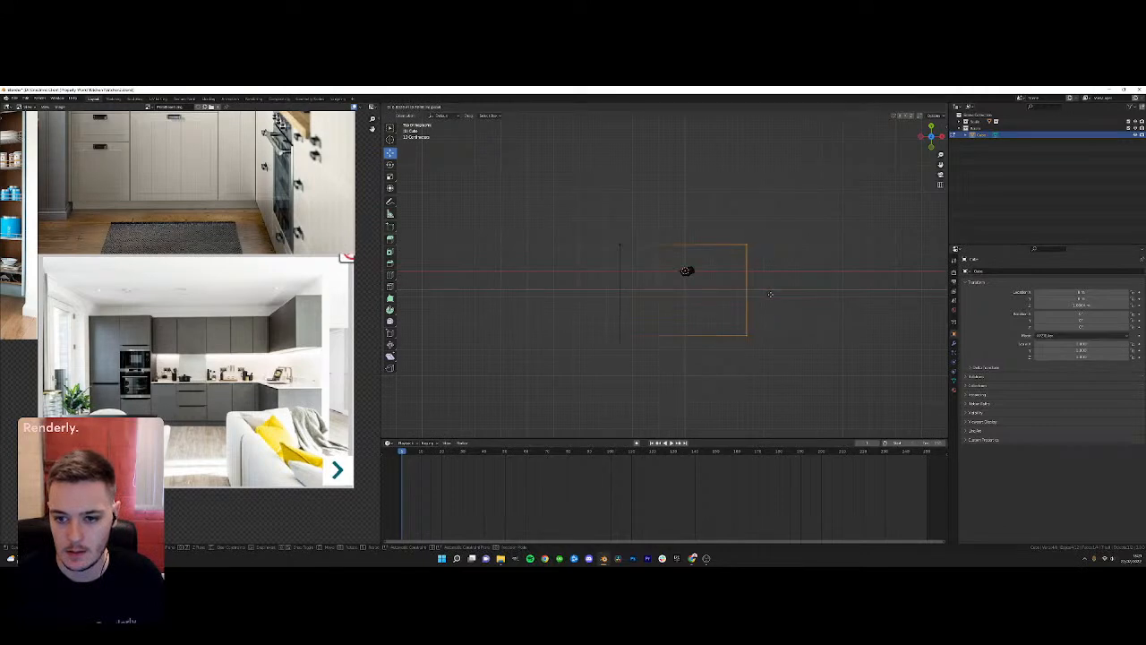
left_click(768, 292)
left_click(683, 333)
key("g")
key("y")
left_click(677, 389)
key("Tab")
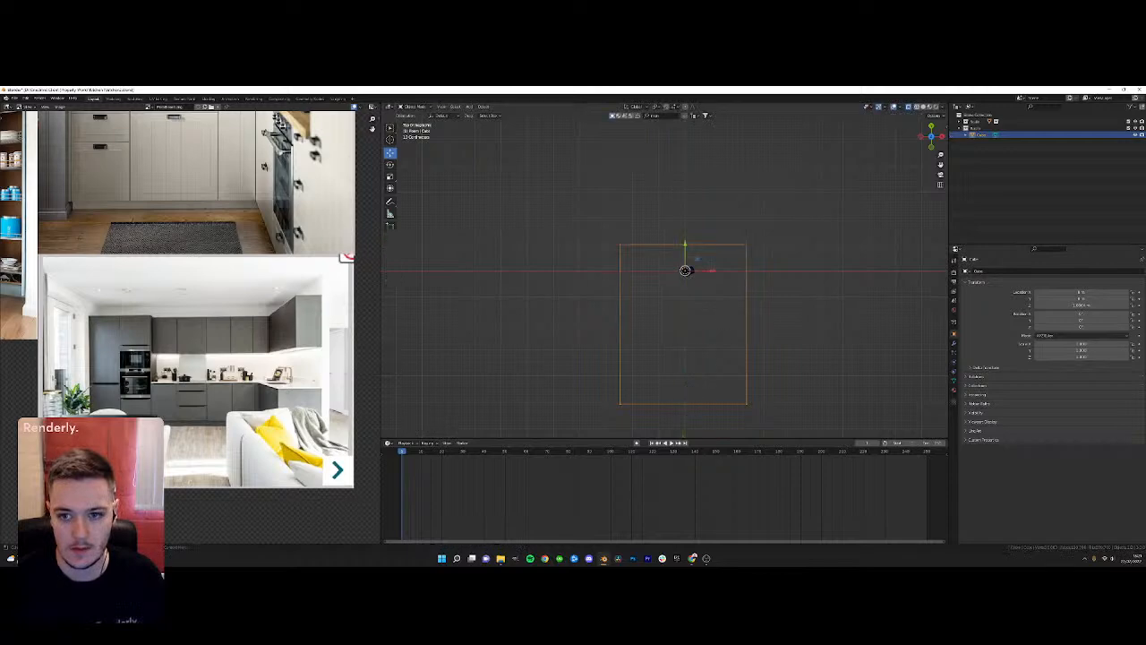
left_click(976, 128)
key("shift+a")
mouse_move(694, 230)
left_click(753, 230)
left_click(740, 247)
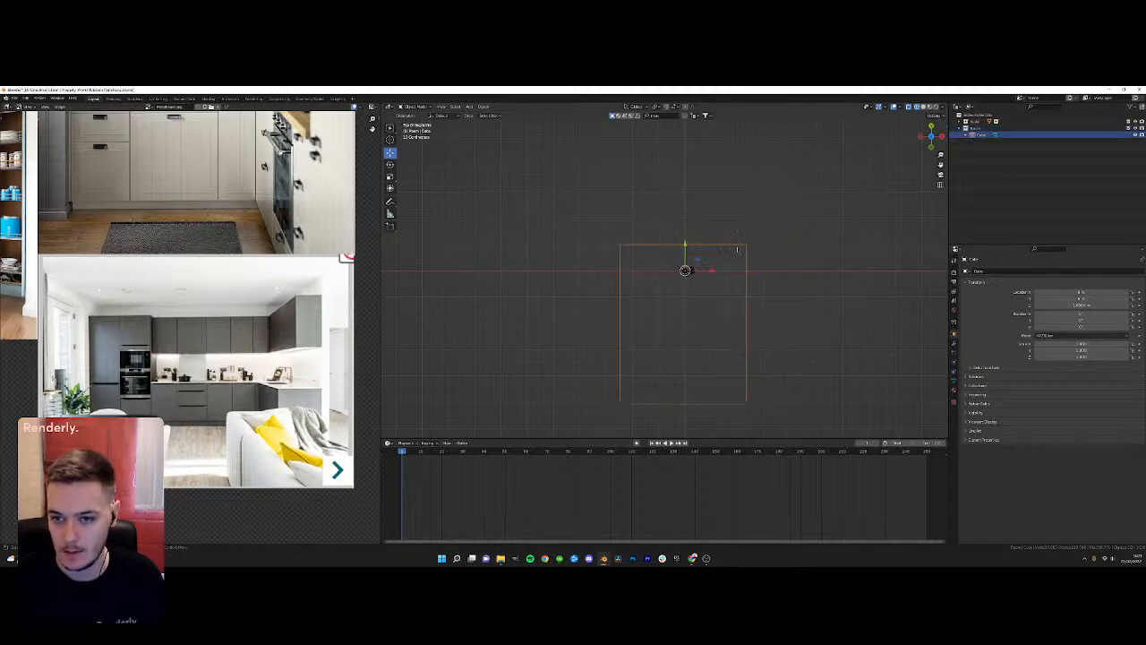
Select the room shell's top in front view, turn on the edge length overlay and raise the top along Z
key("KP_1")
key("Tab")
left_click_drag(578, 221, 836, 278)
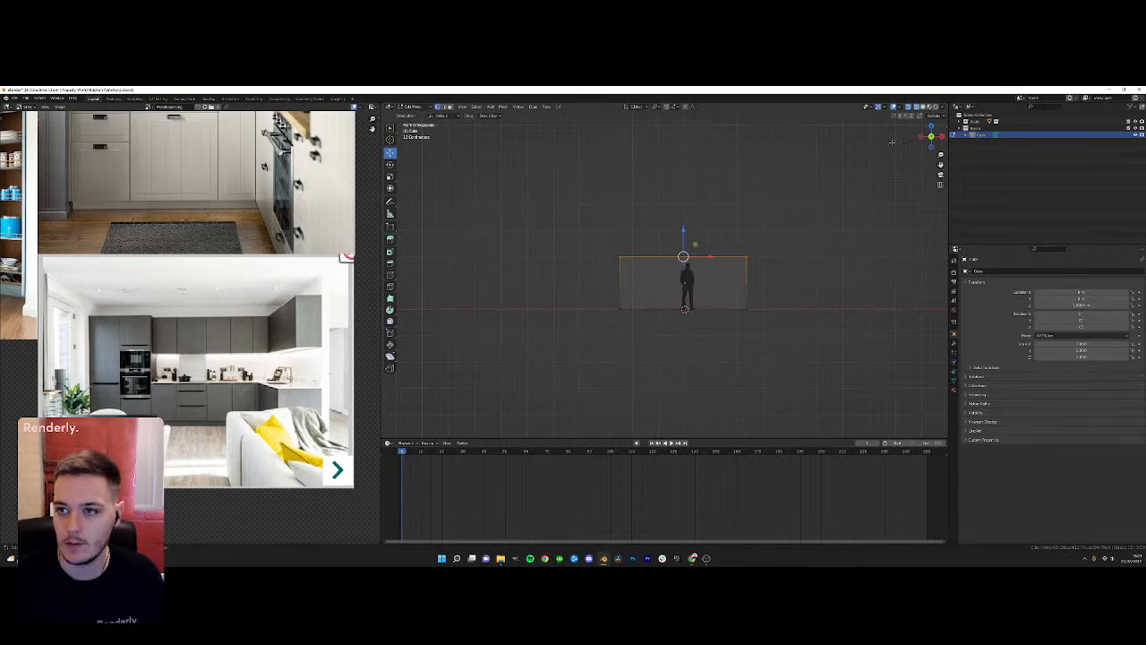
left_click(900, 107)
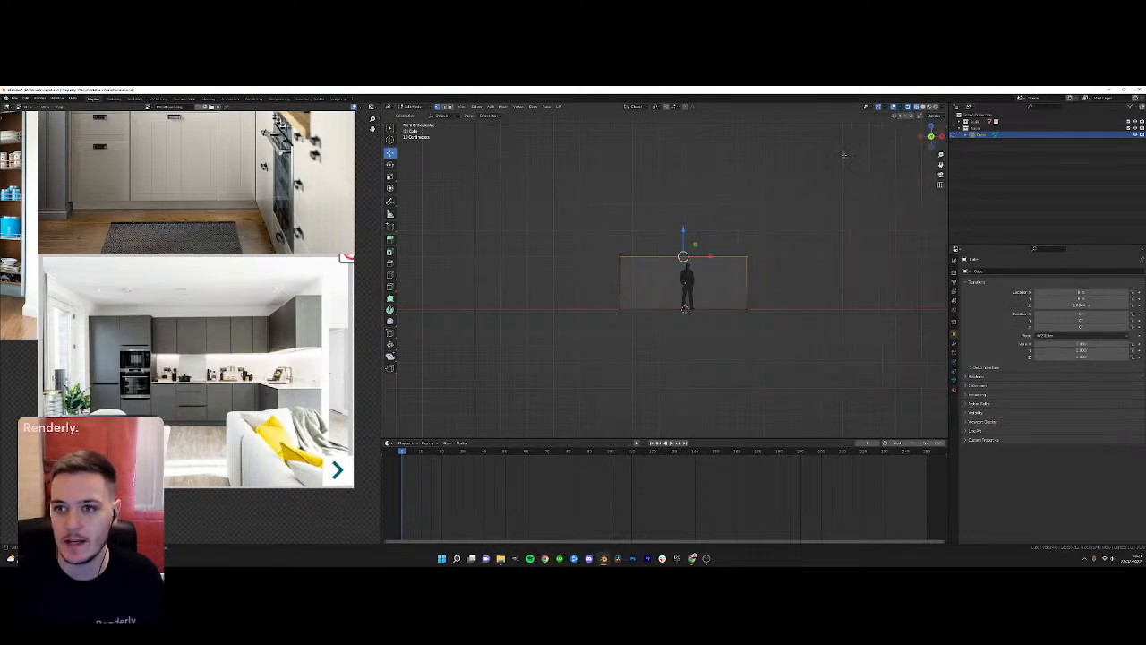
left_click(902, 108)
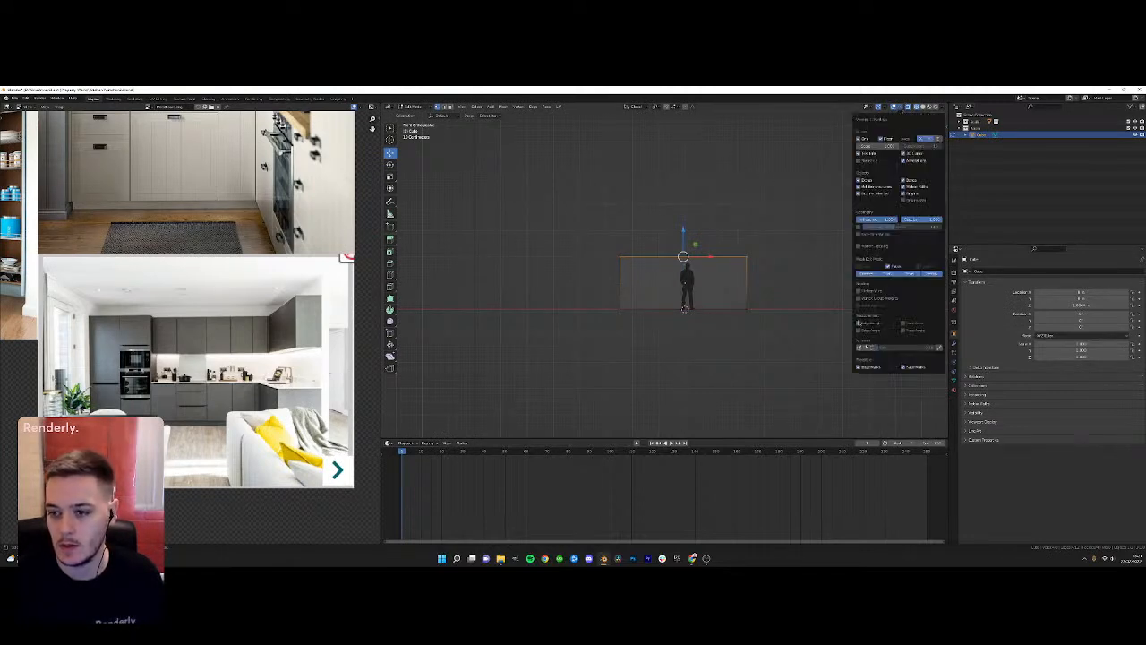
scroll(707, 271, "up", 2)
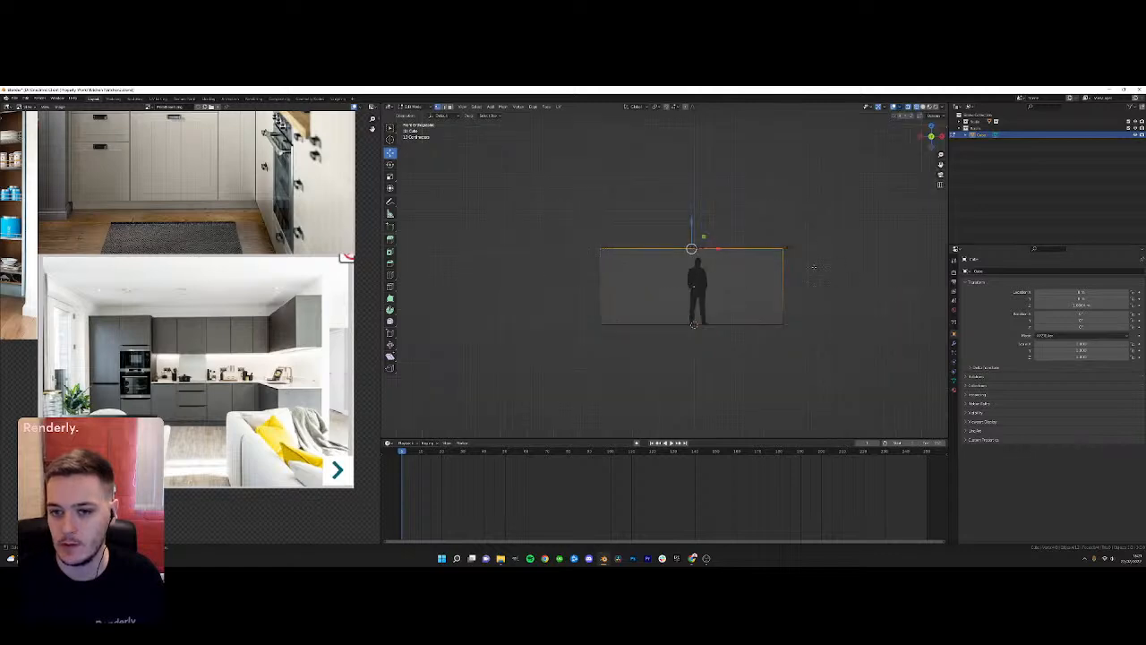
Apply all transforms to the room shell and return to editing its mesh
key("Tab")
key("ctrl+a")
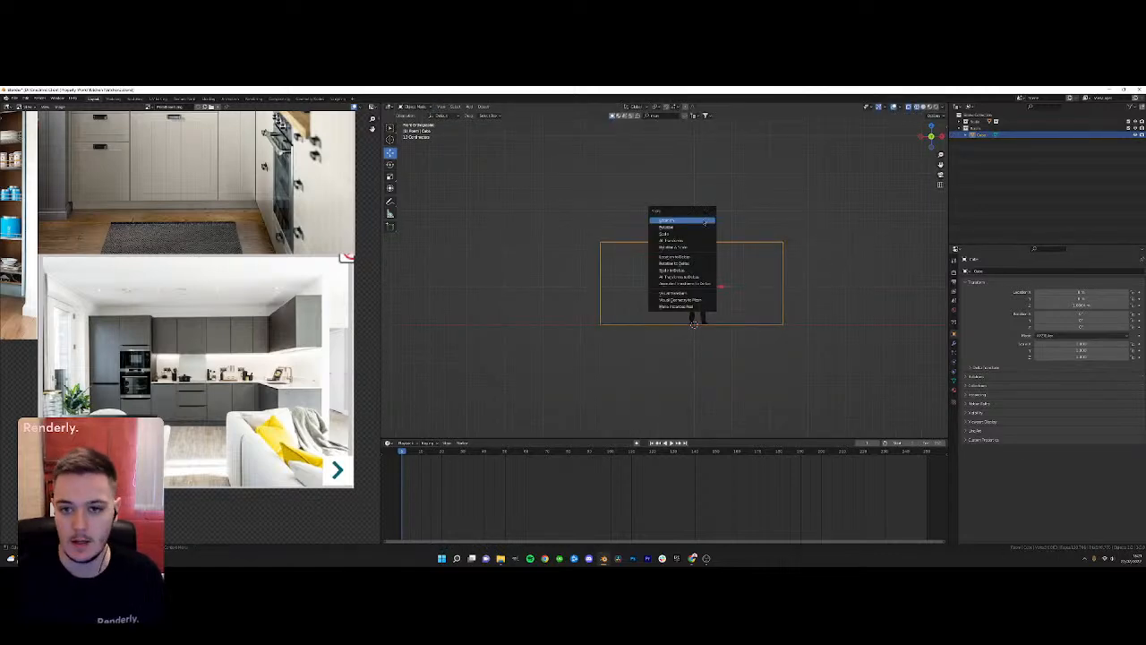
left_click(680, 240)
key("ctrl+a")
left_click(665, 242)
left_click_drag(544, 218, 599, 240)
left_click(613, 242)
key("Tab")
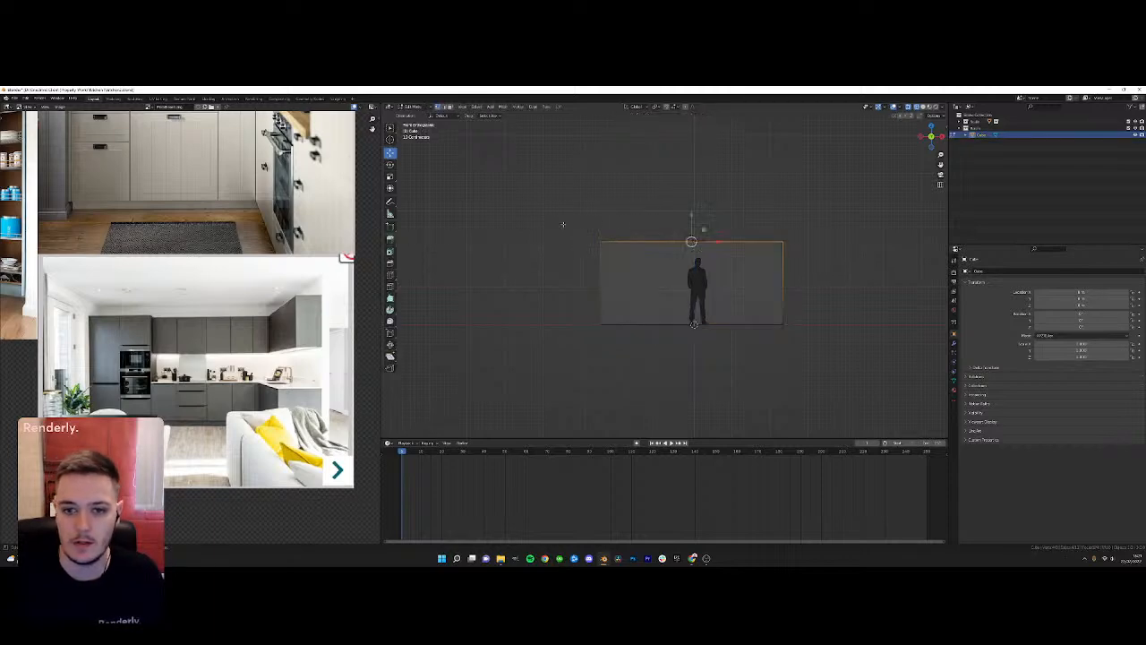
Raise the top of the room shell farther in front view and return to Object Mode
middle_click_drag(729, 195, 685, 233, "shift")
left_click_drag(649, 254, 626, 335)
scroll(646, 255, "up", 3)
key("Tab")
Move the human scale figure along X and Y inside the room shell, and return to front view with the shell selected
middle_click_drag(625, 334, 711, 265)
key("shift+z")
key("KP_7")
key("KP_0")
left_click(665, 347)
key("g")
key("x")
left_click(663, 348)
left_click(688, 365)
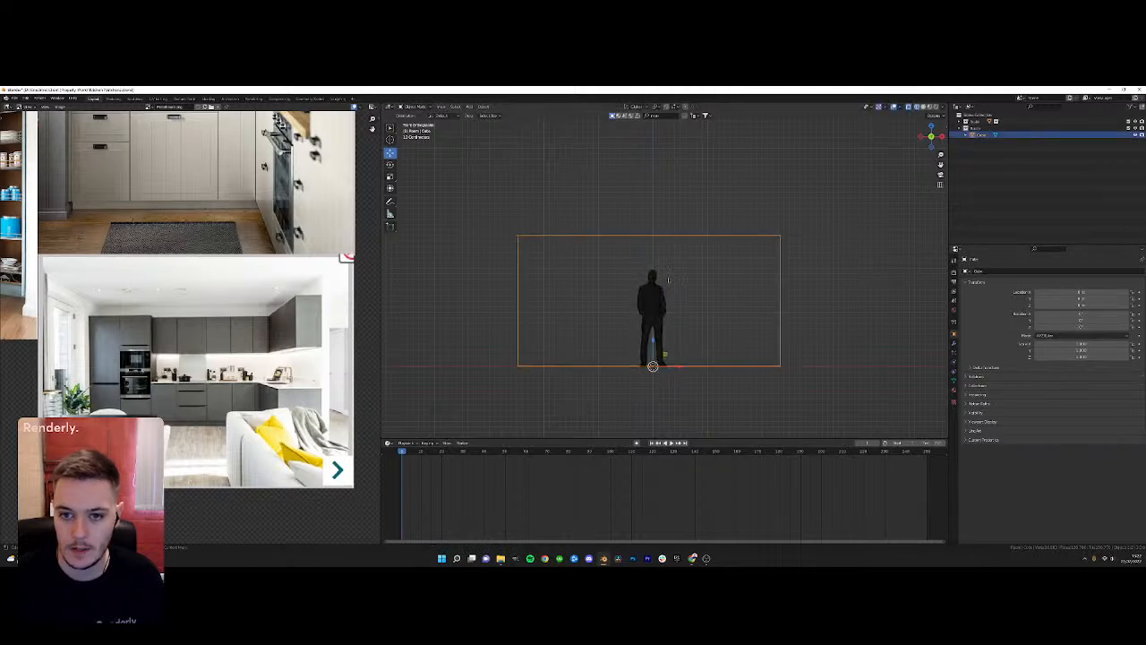
middle_click_drag(595, 275, 635, 344)
left_click_drag(687, 333, 648, 340)
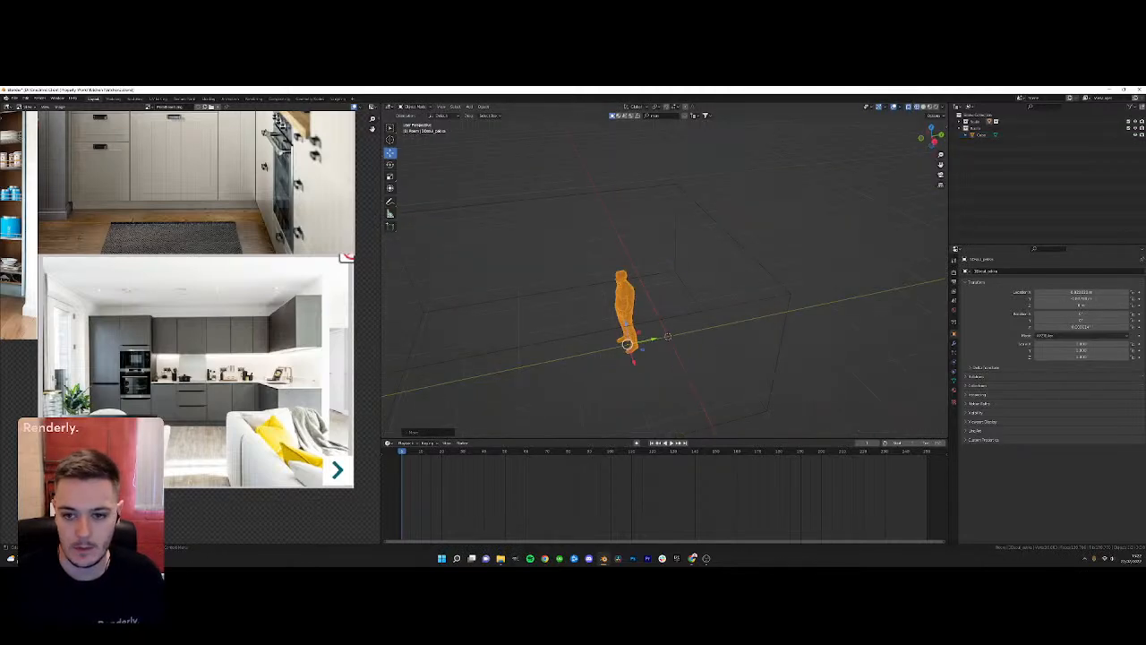
left_click(733, 246)
key("KP_0")
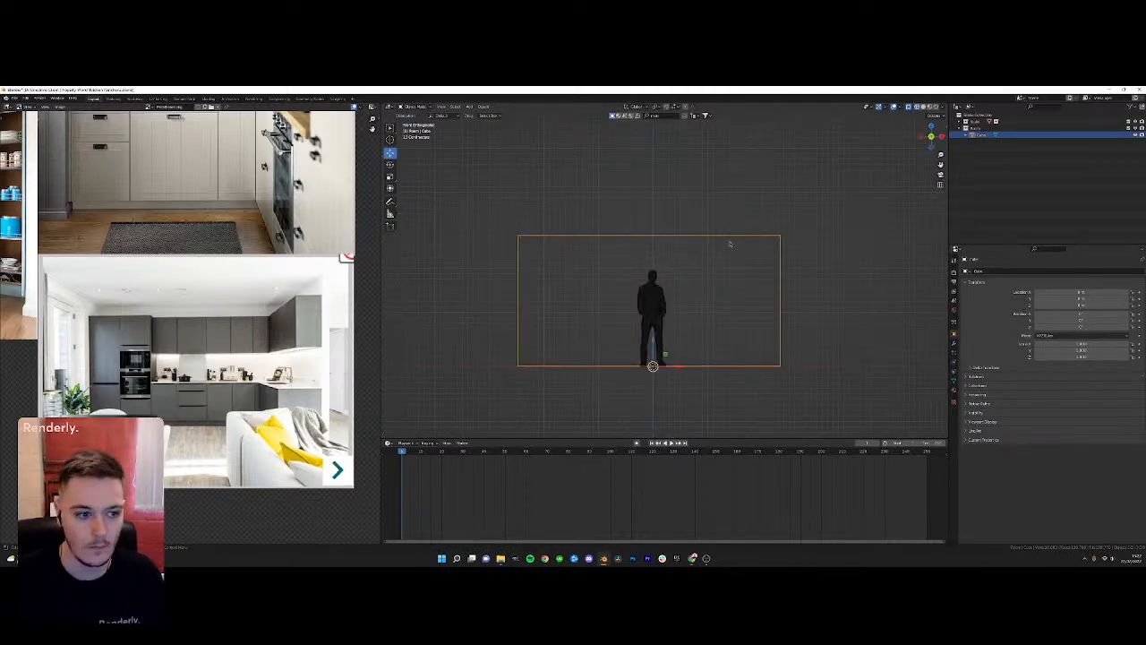
Create a new collection below the room collection and name it Main Kitchen
left_click(959, 128)
right_click(968, 141)
left_click(968, 139)
double_click(991, 136)
key("BackSpace")
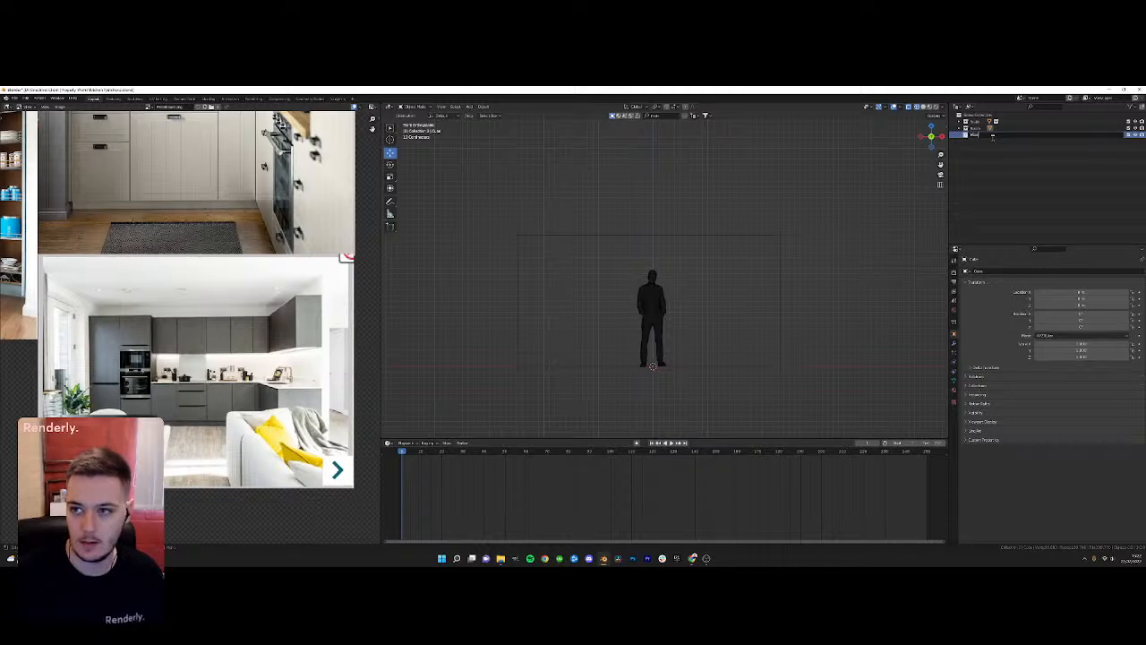
type("Main Kitchen")
key("Return")
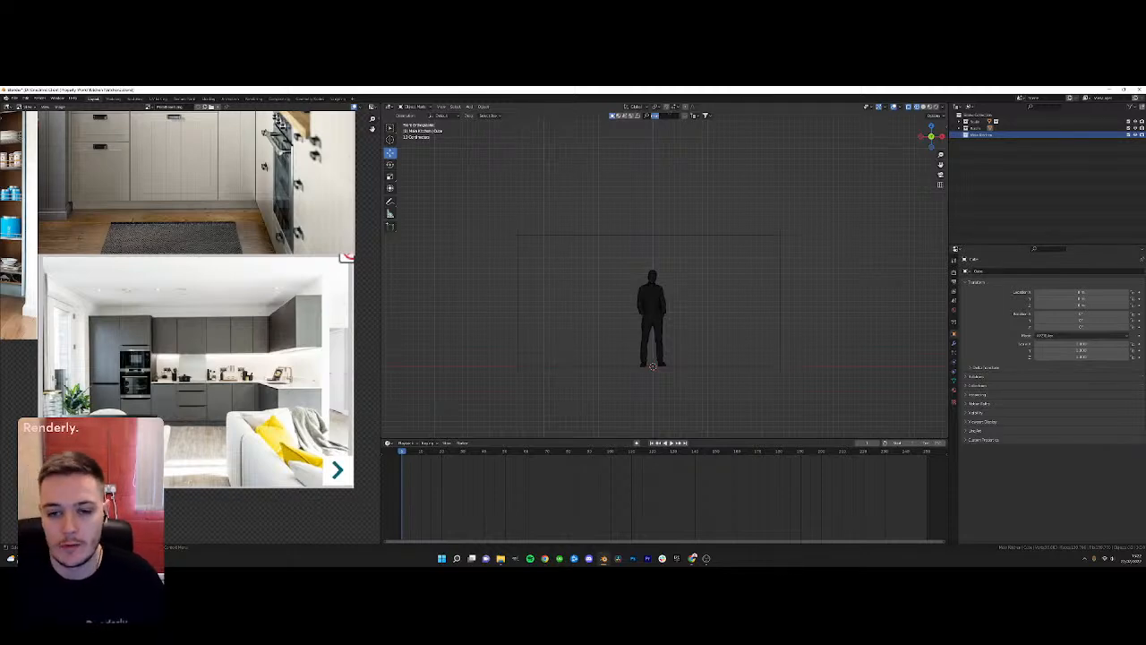
Search the BlenderKit models for kitchen and compare the first kitchen sets with the moodboard images
key("Return")
middle_click_drag(677, 224, 643, 244)
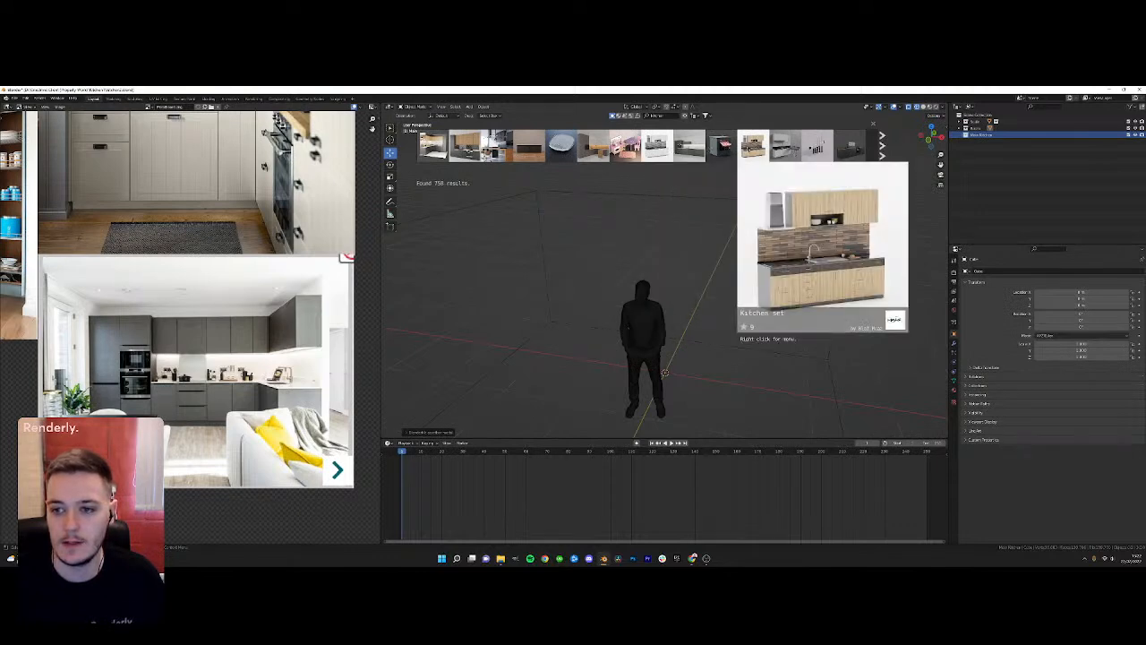
right_click_drag(148, 166, 276, 269)
mouse_move(769, 151)
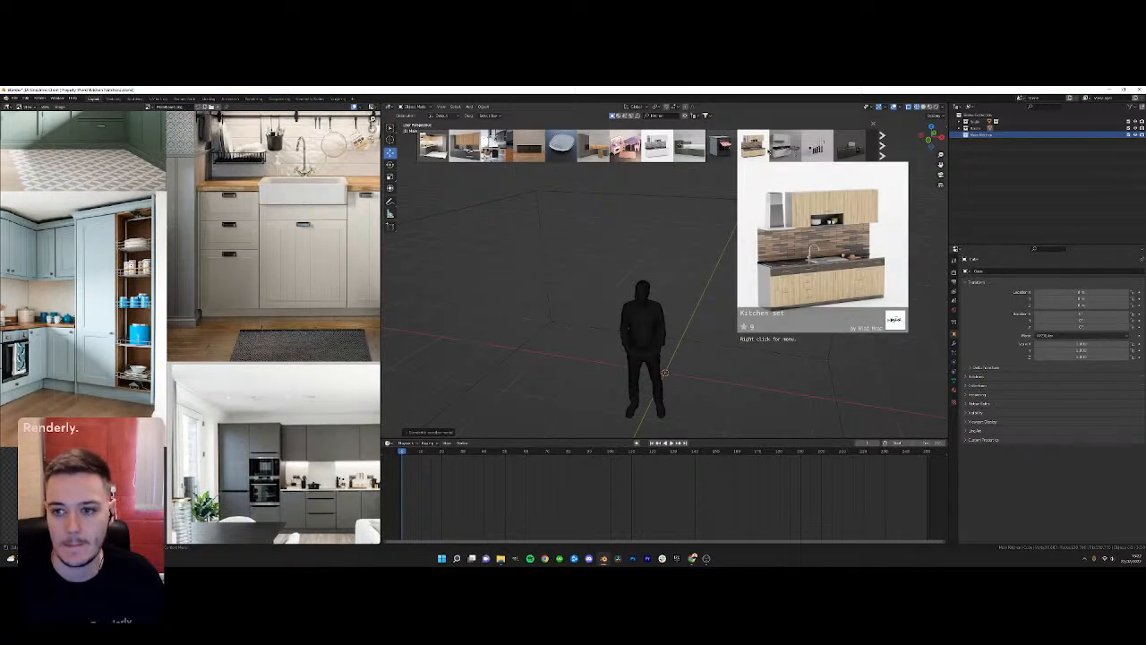
left_click(882, 146)
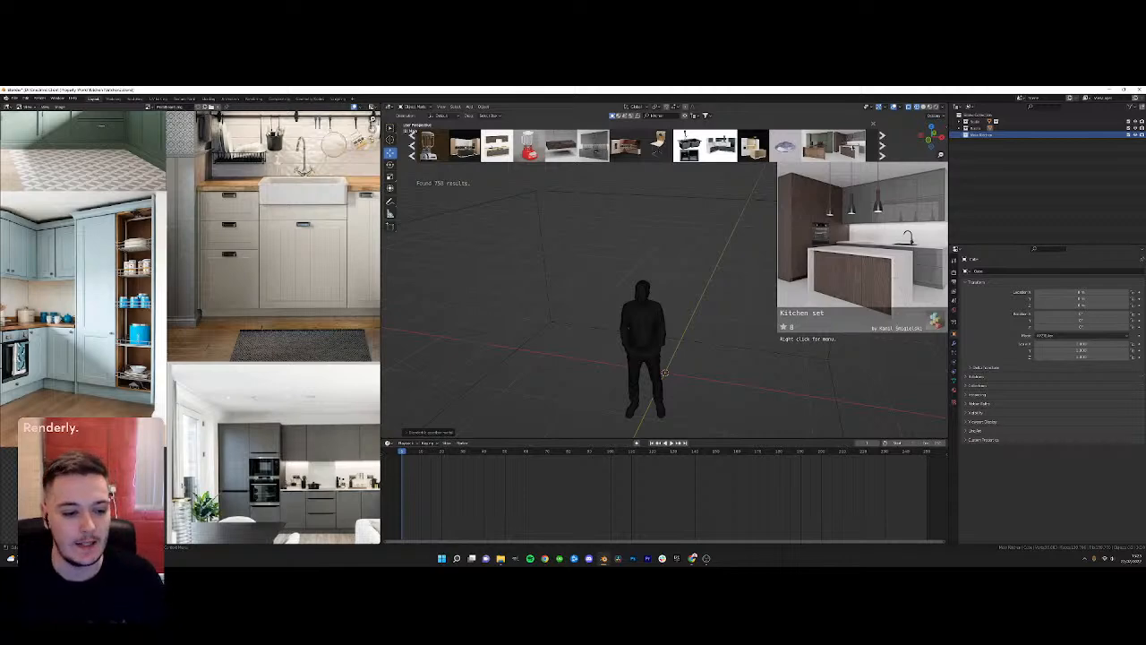
scroll(271, 354, "up", 1)
middle_click_drag(272, 354, 193, 346)
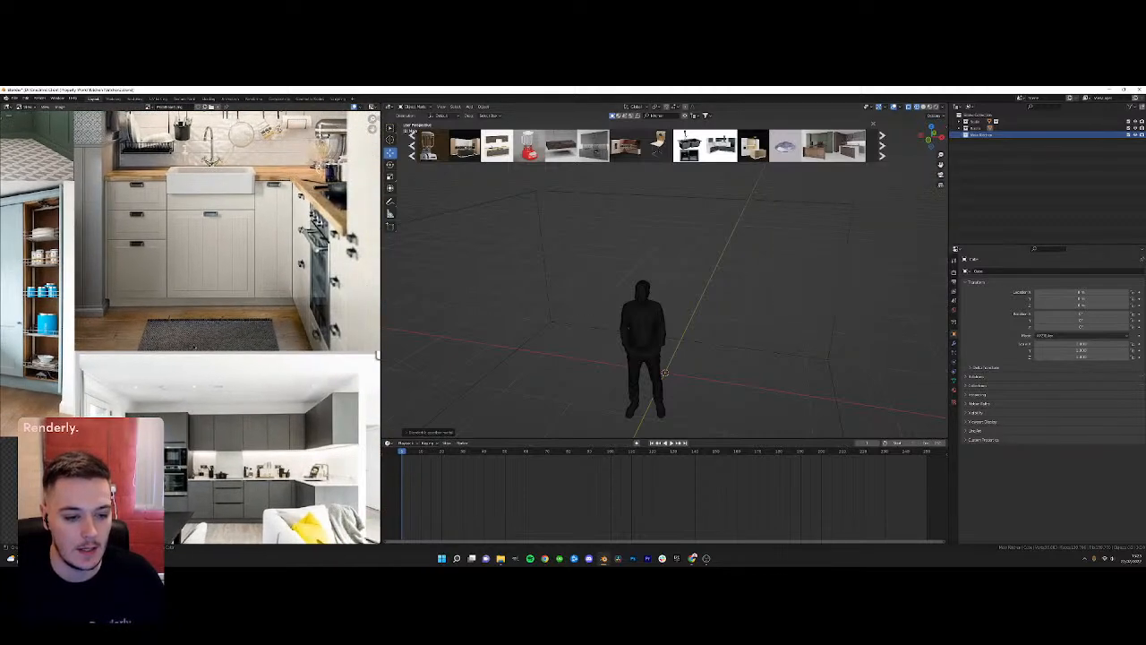
Browse further pages of the kitchen results, previewing sets and cabinets to find a suitable L-shaped kitchen
left_click(882, 147)
mouse_move(789, 152)
mouse_move(749, 145)
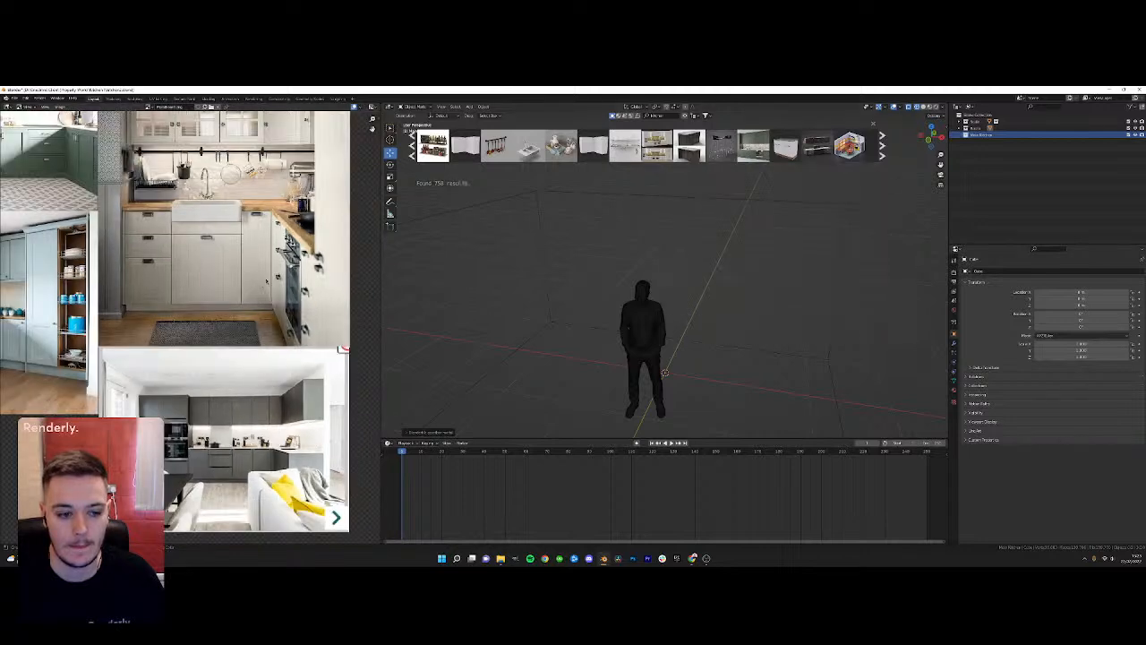
left_click(882, 146)
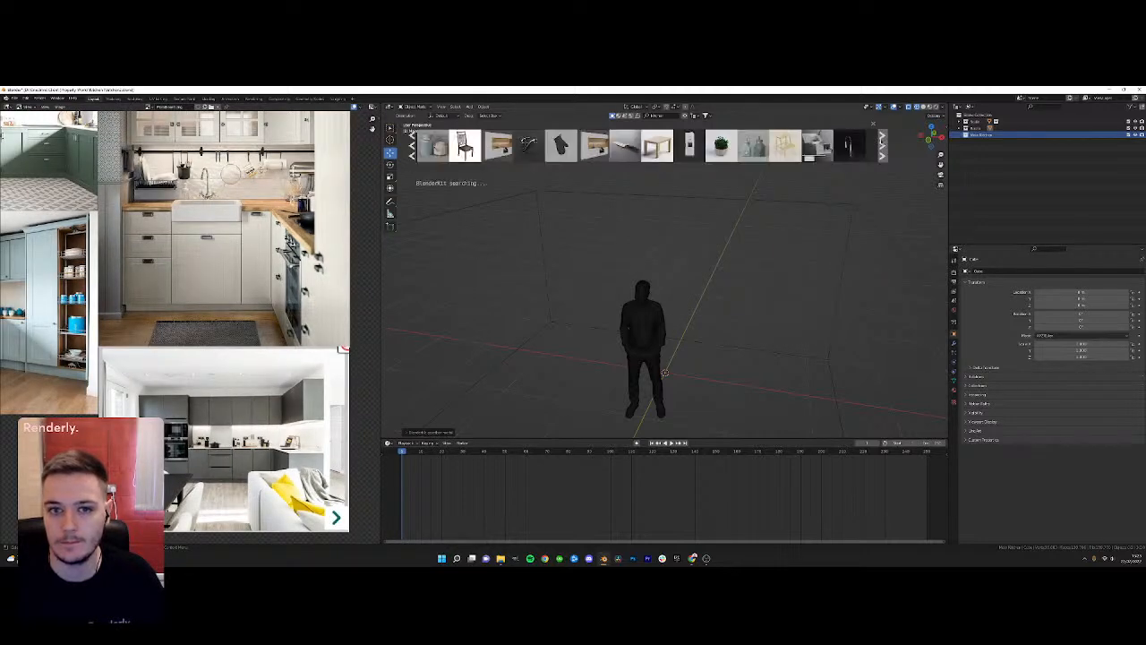
left_click(882, 140)
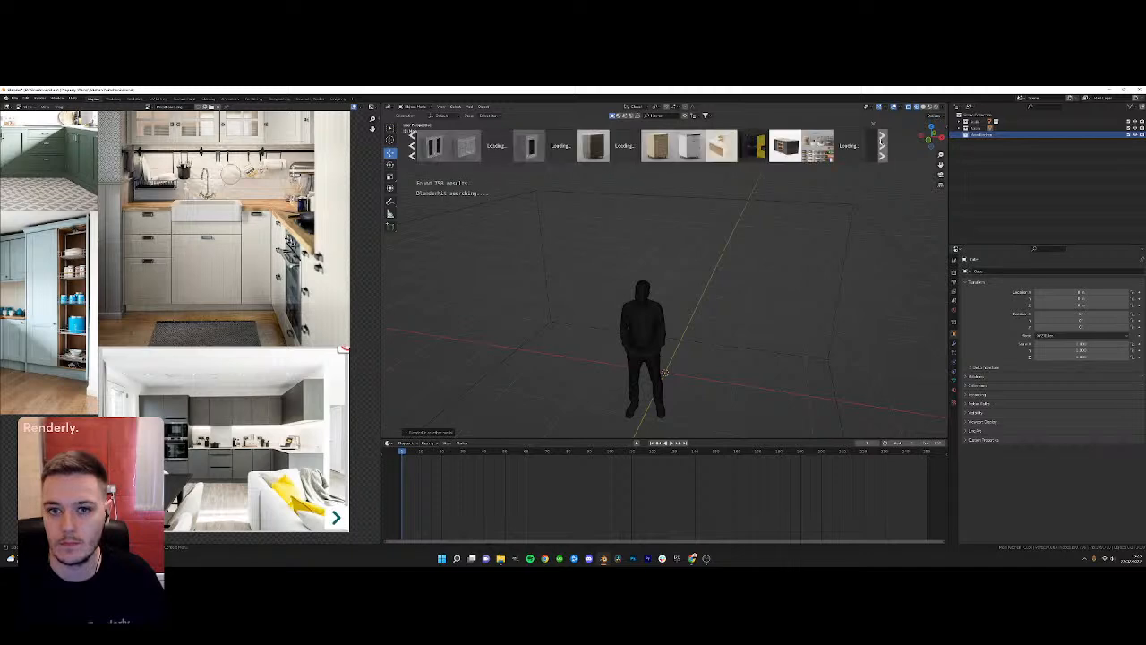
mouse_move(672, 145)
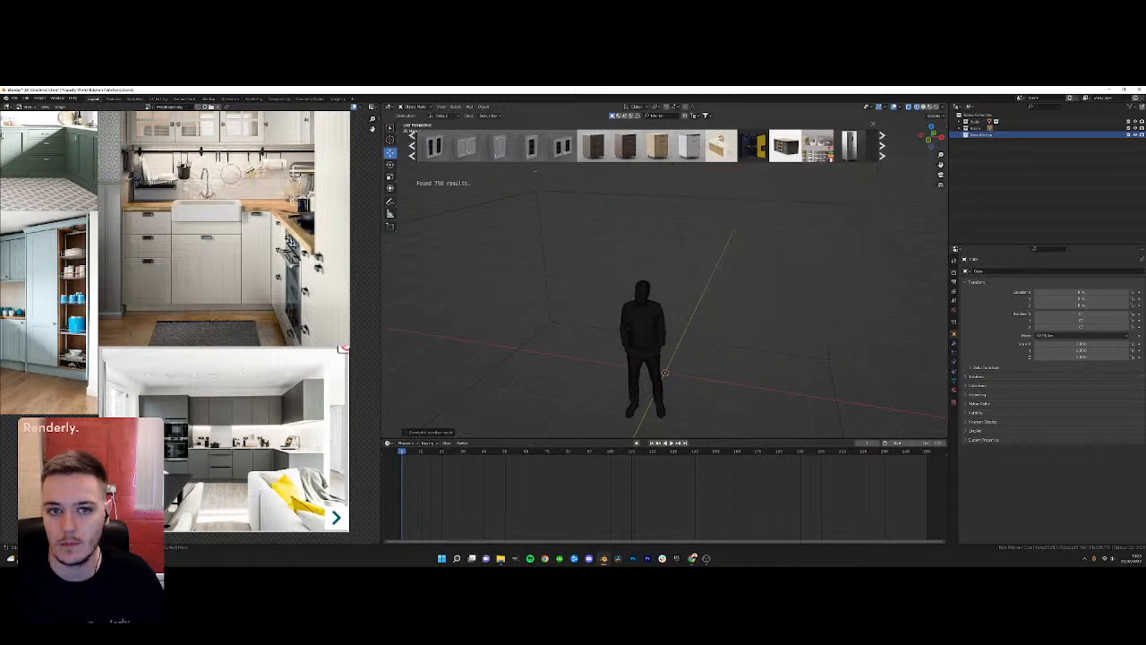
left_click(883, 141)
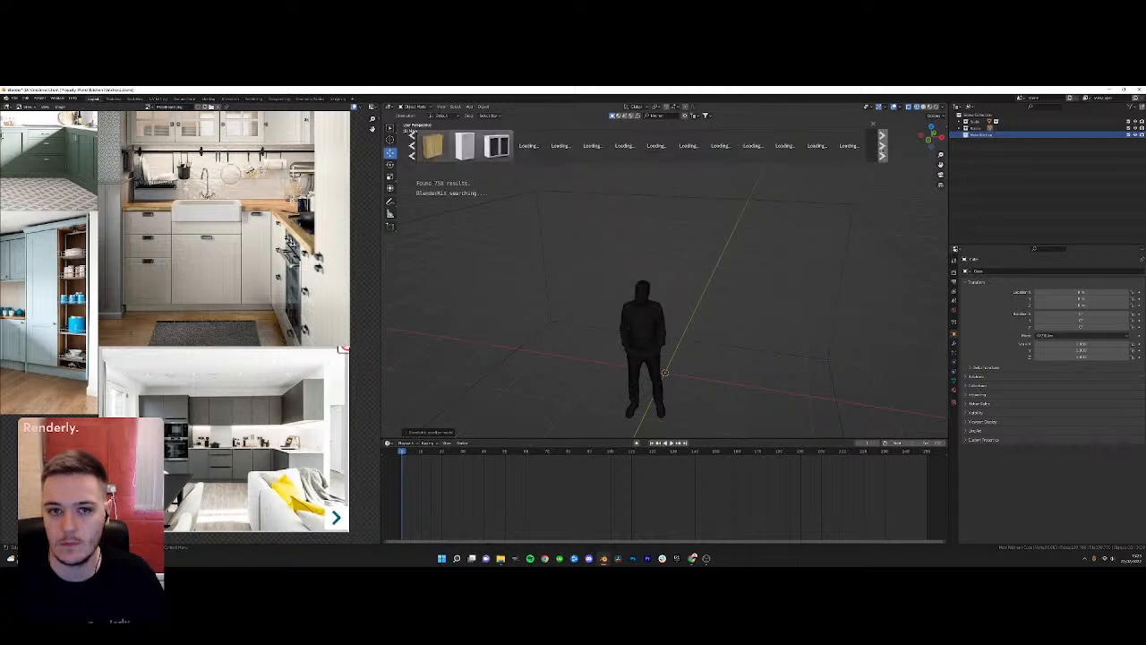
mouse_move(560, 145)
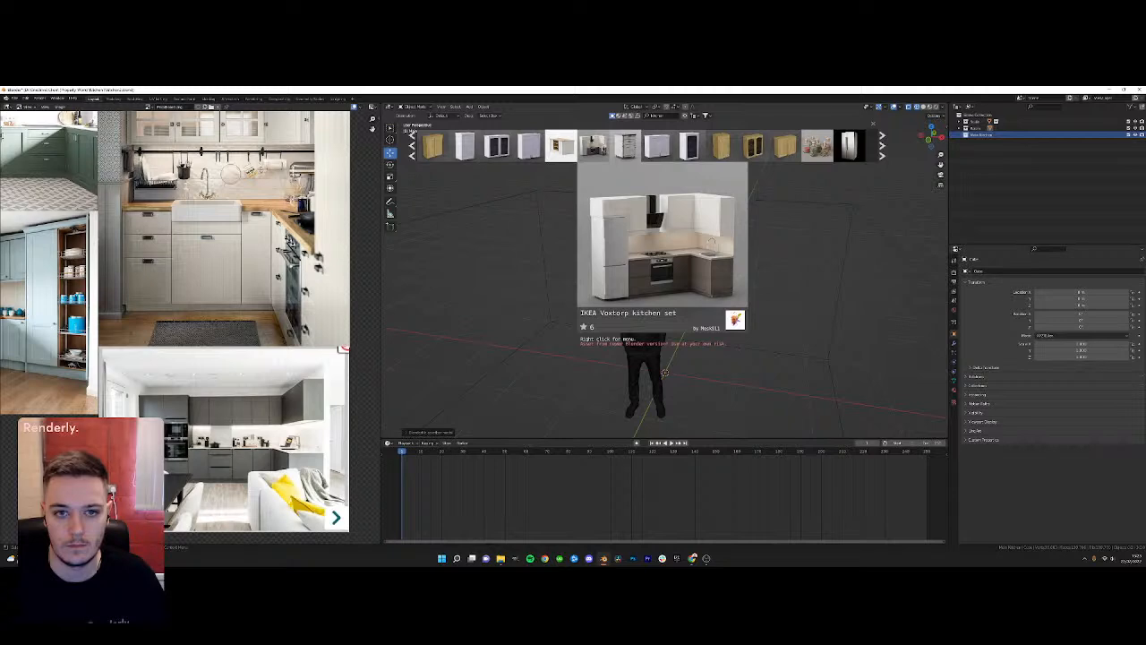
scroll(561, 146, "down", 5)
left_click(413, 146)
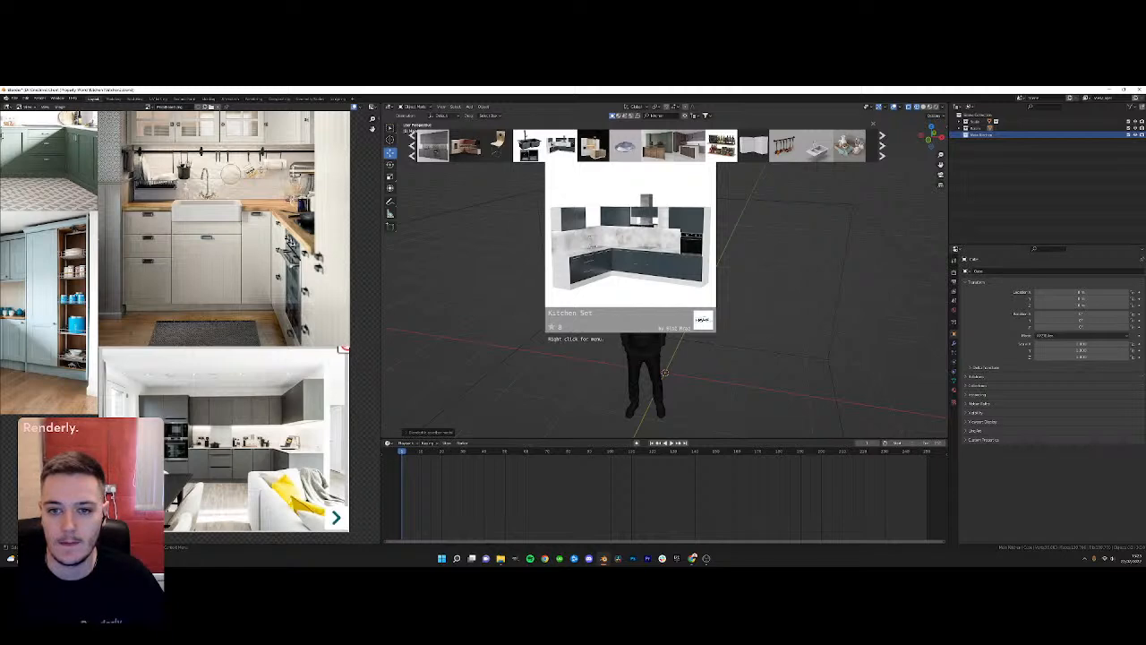
left_click_drag(561, 146, 557, 226)
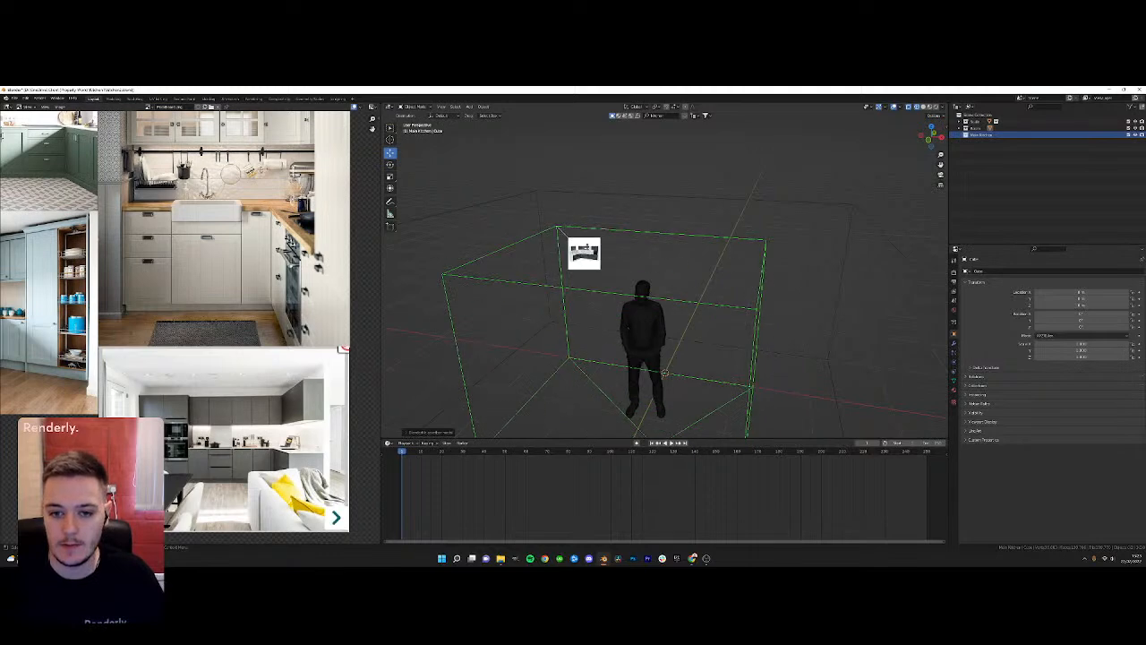
key("Escape")
scroll(643, 269, "down", 3)
middle_click_drag(643, 268, 618, 272)
Place the dark L-shaped Kitchen Set from BlenderKit in the room and select it in the Main Kitchen collection
mouse_move(560, 147)
left_click_drag(560, 147, 573, 207)
key("KP_7")
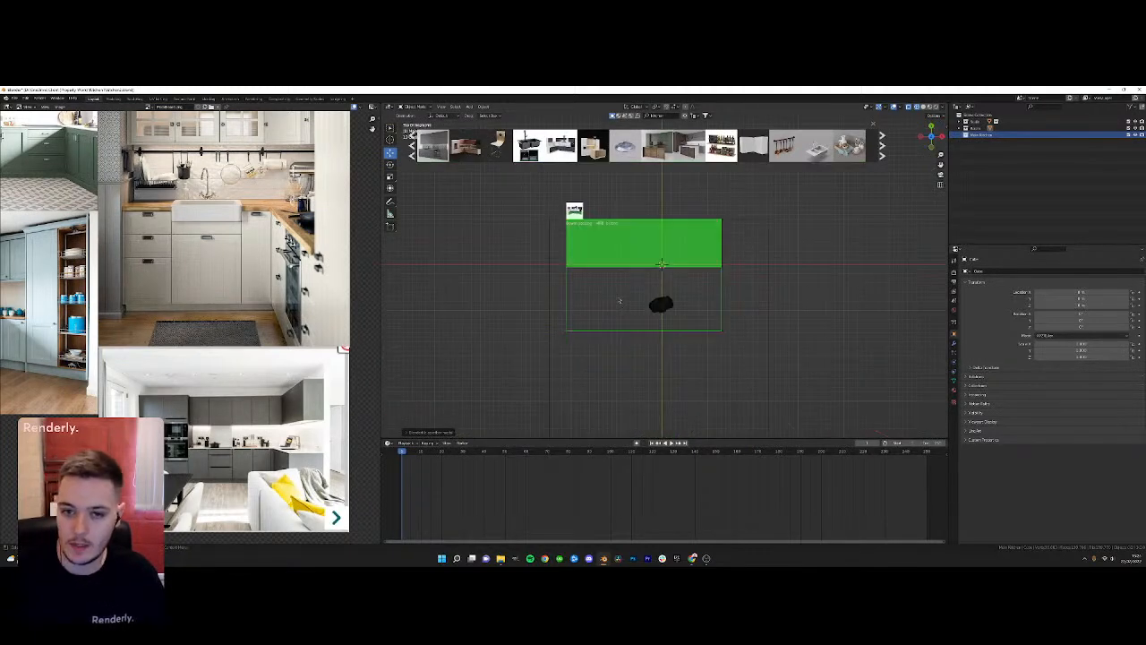
left_click(992, 149)
middle_click_drag(673, 340, 667, 281)
key("shift+z")
Rotate the kitchen set upright, setting its X rotation to 180° and squaring up its Z rotation
key("r")
left_click_drag(581, 265, 521, 318)
middle_click_drag(537, 319, 648, 316)
left_click_drag(610, 276, 561, 321)
double_click(1055, 314)
type("180")
key("Return")
double_click(1081, 327)
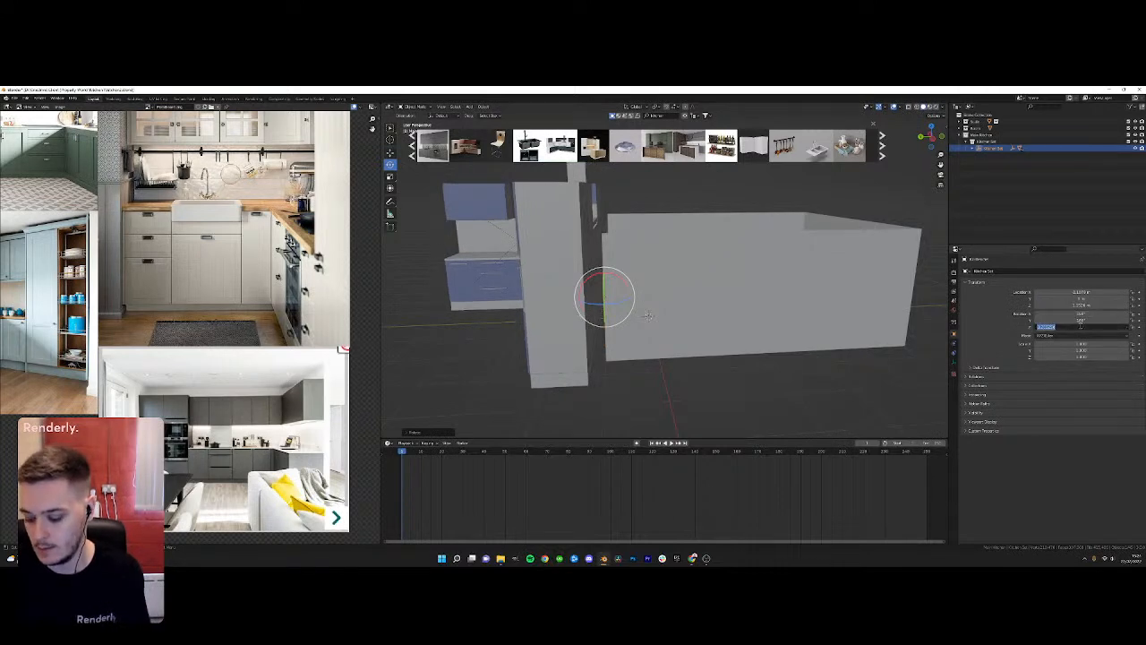
type("0")
key("Return")
key("alt+r")
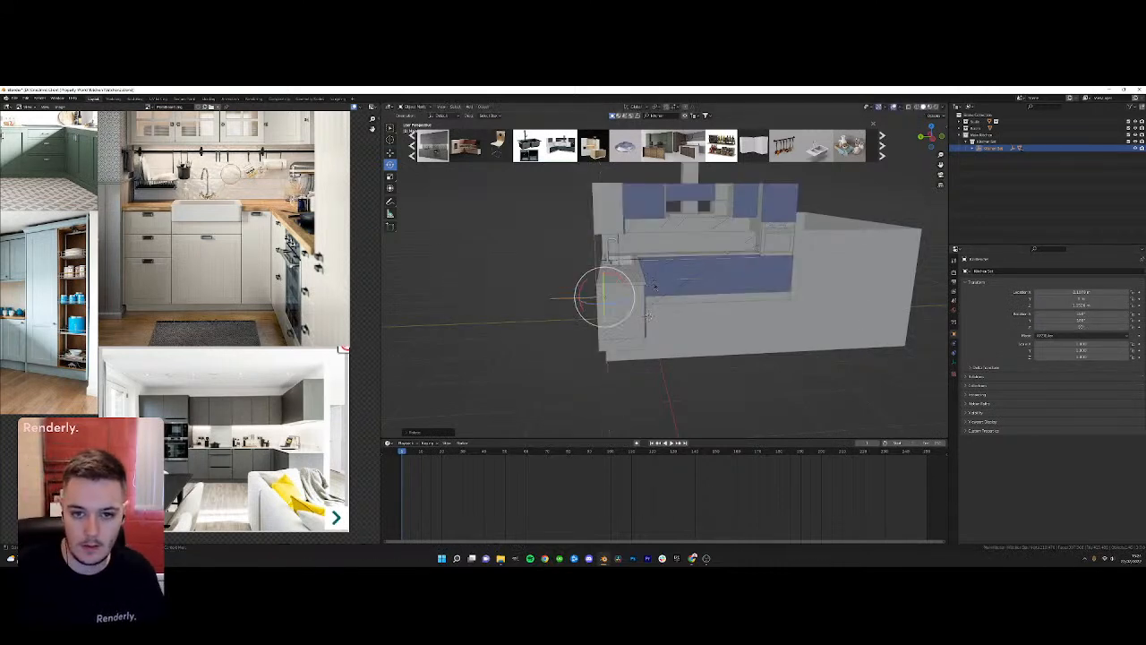
Try to mirror the kitchen set in top view
key("KP_7")
right_click(655, 286)
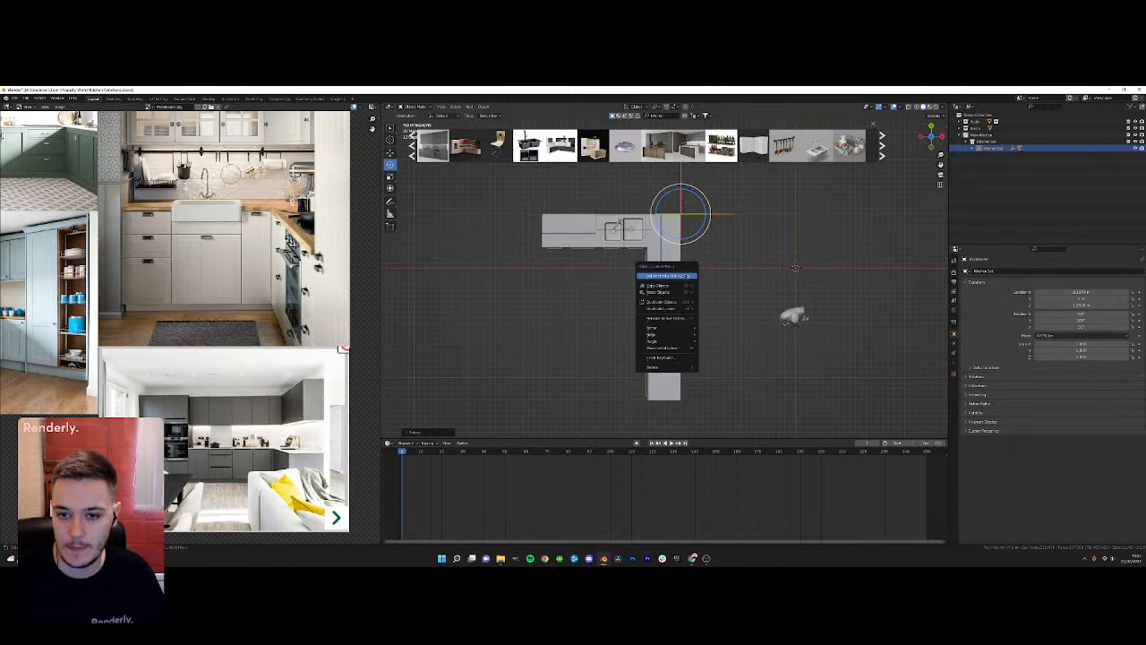
left_click(721, 340)
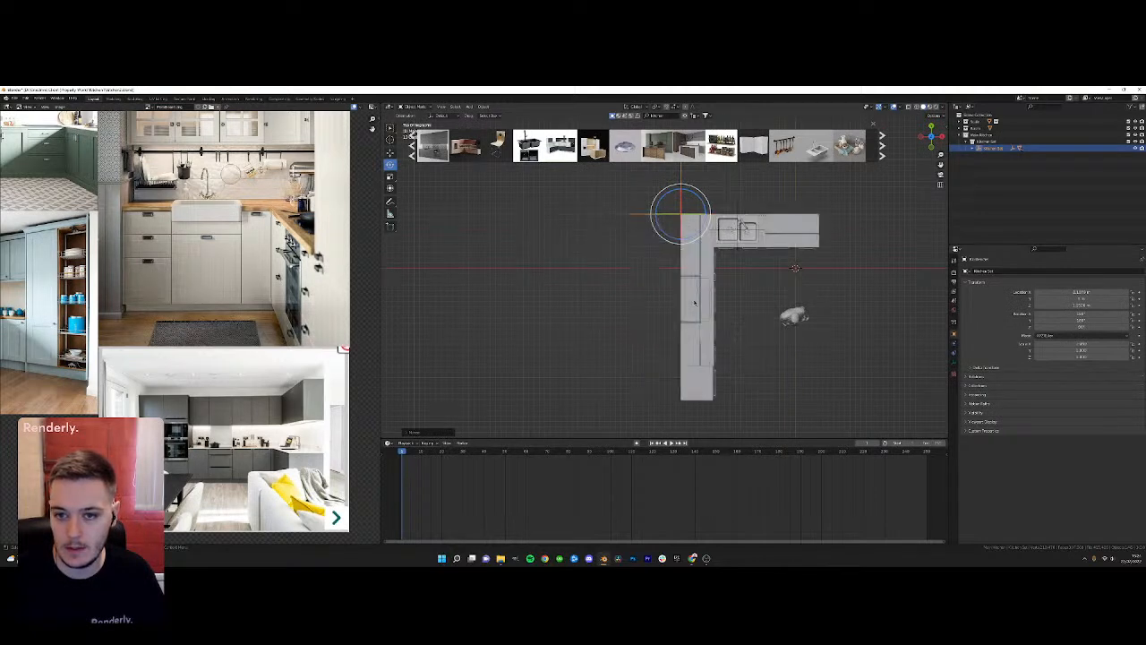
key("ctrl+z")
Rotate the kitchen set a quarter turn in top view and mirror it so its corner faces the +X side
right_click(663, 300)
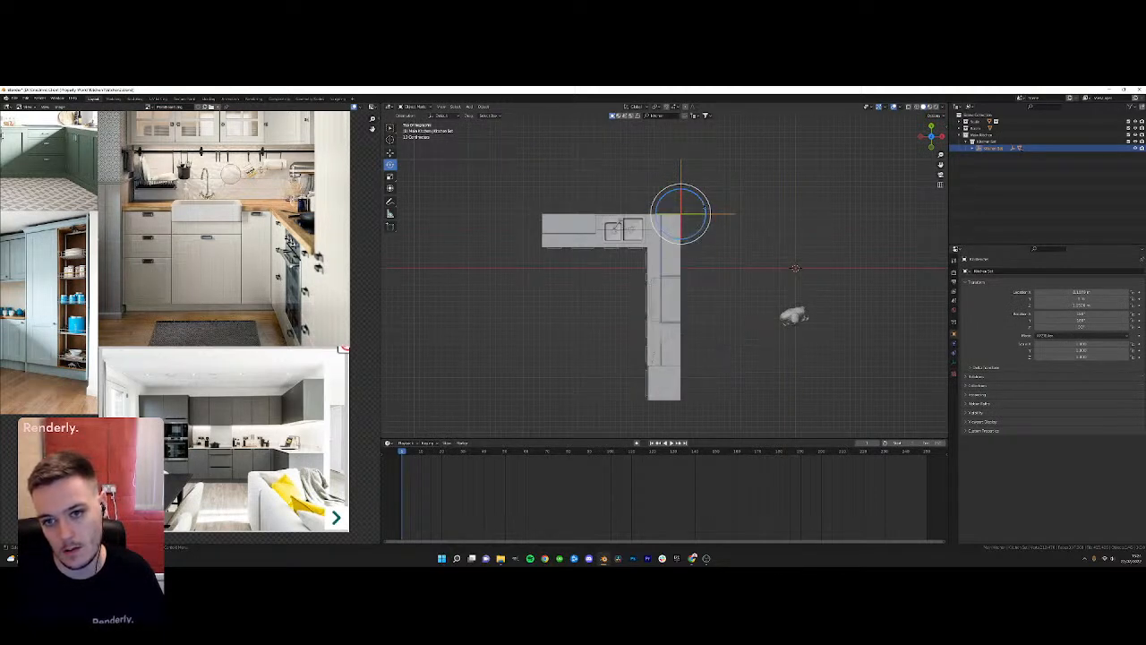
key("r")
left_click(695, 183)
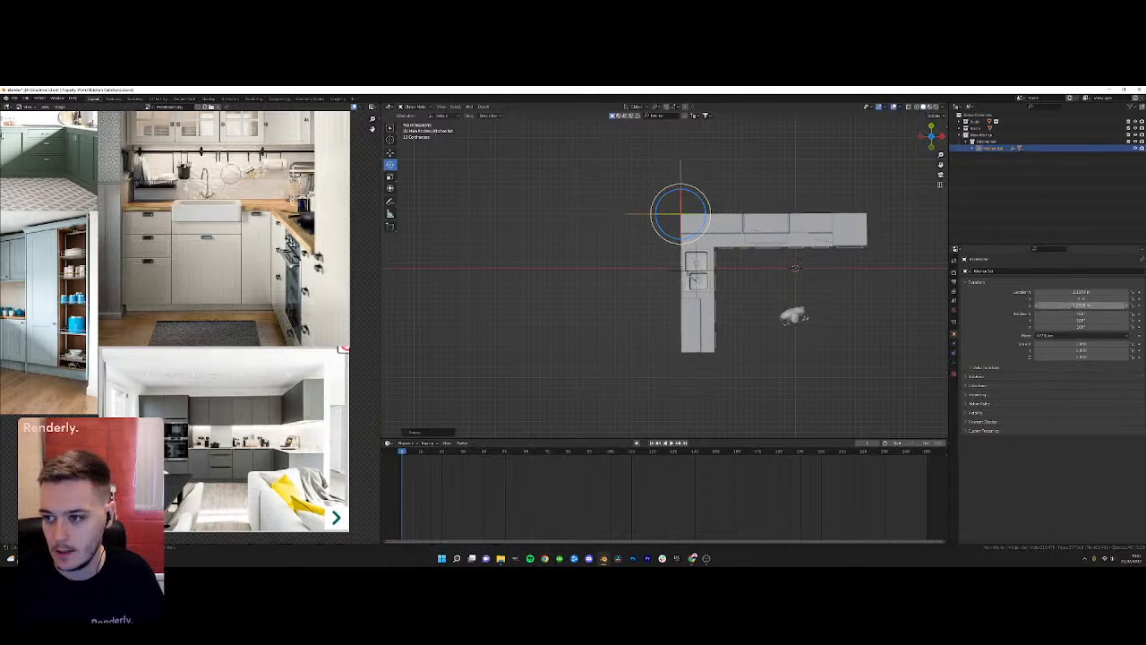
key("shift+space")
left_click(701, 220)
right_click(703, 216)
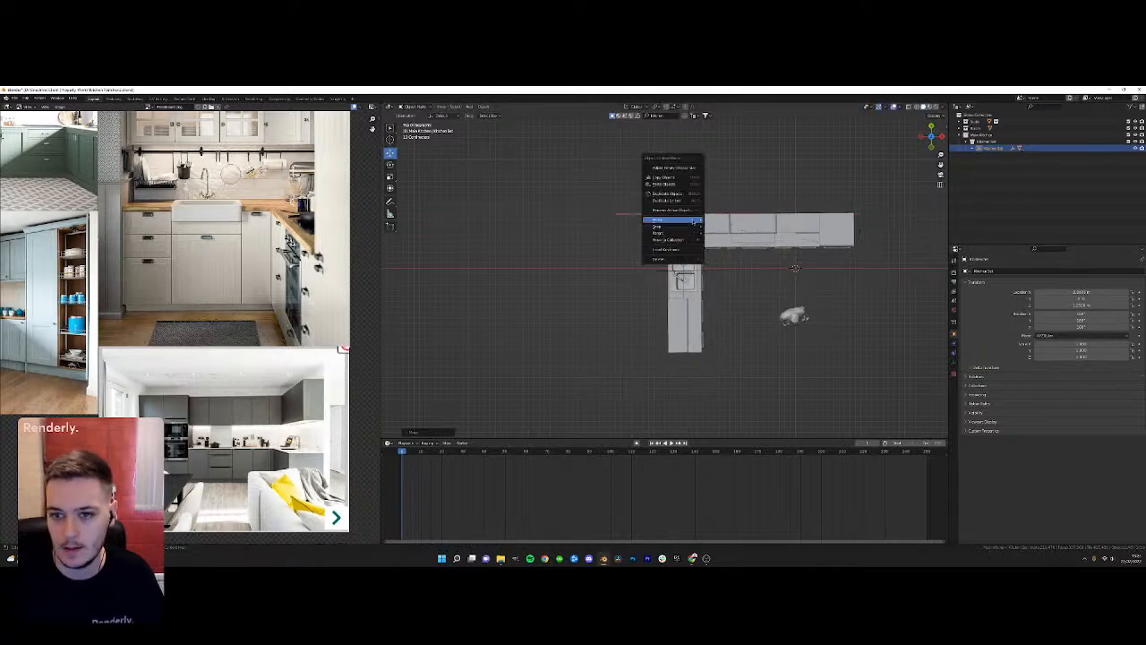
left_click(726, 232)
Set the kitchen set on the floor in front view and move it along X toward the +X side wall
middle_click_drag(780, 216, 622, 270, "shift")
key("KP_1")
key("shift+z")
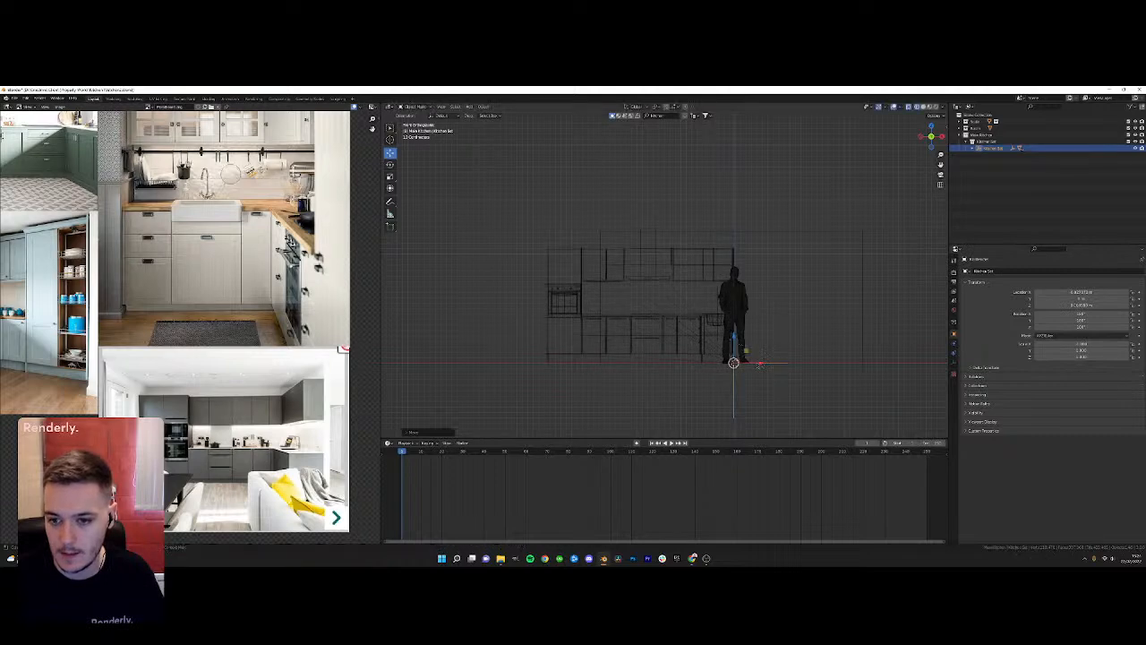
key("g")
key("x")
left_click(848, 366)
Check the live stream dashboard in YouTube Studio and switch back to Blender
left_click(692, 558)
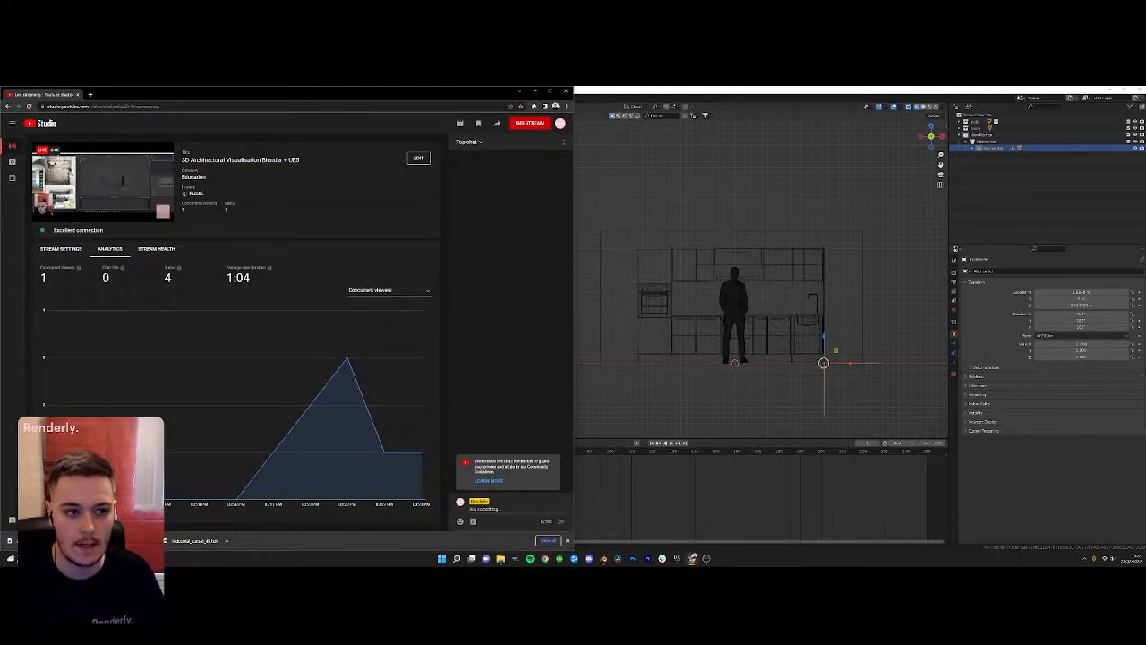
left_click(693, 558)
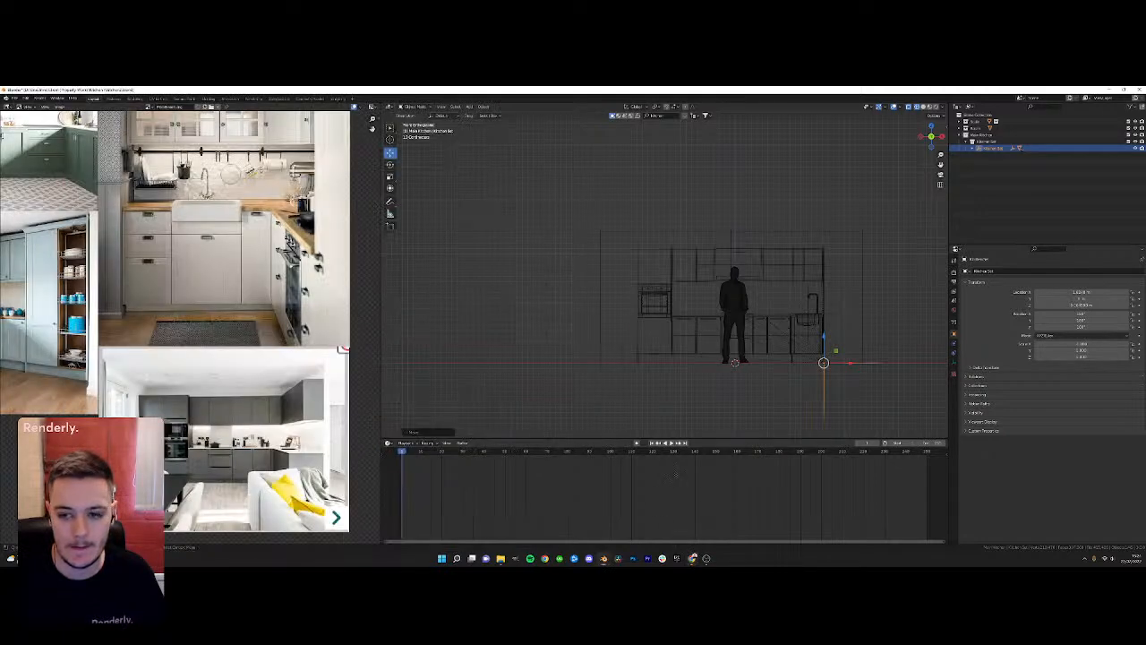
Position the kitchen set in the room's back corner from top view and inspect the fit in solid shading
middle_click_drag(681, 295, 647, 329)
key("shift+z")
key("KP_7")
key("shift+z")
left_click_drag(808, 250, 810, 249)
middle_click_drag(810, 249, 707, 282)
key("shift+z")
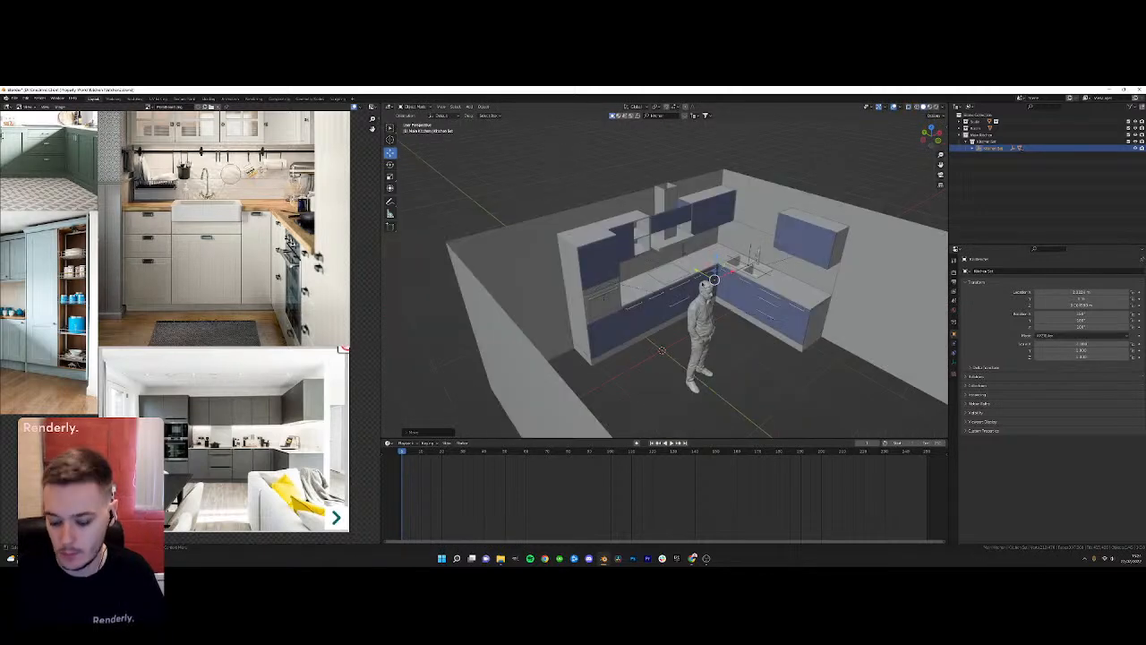
Move the kitchen set along X in front view, leaving a gap to the +X side wall
key("KP_1")
key("shift+z")
scroll(746, 317, "up", 1)
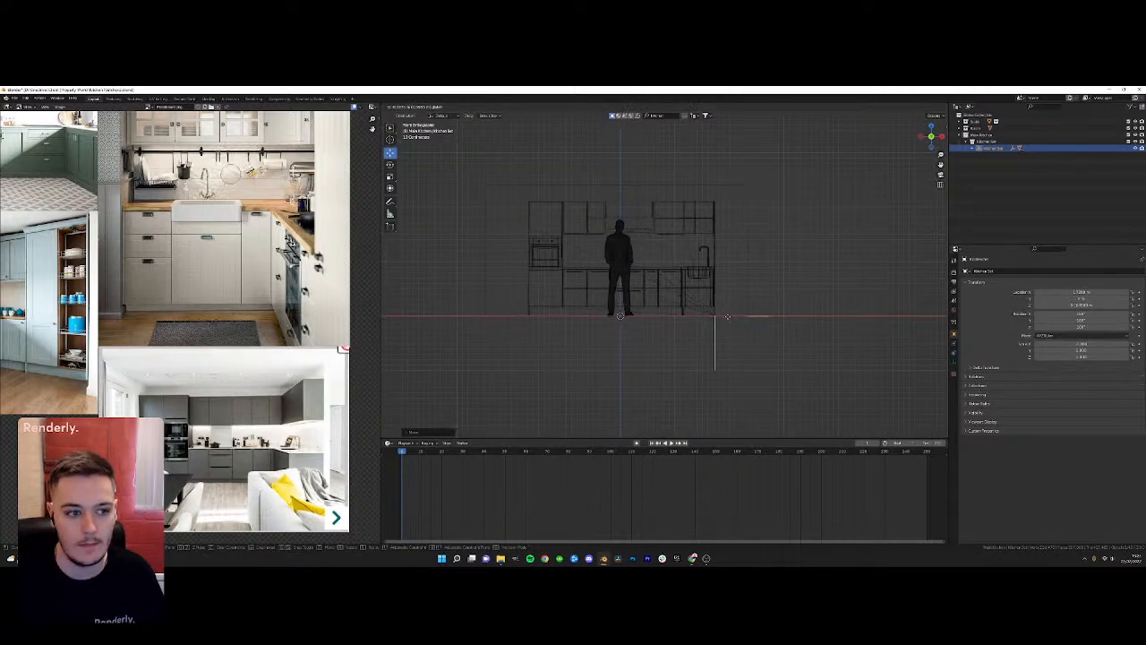
mouse_move(747, 326)
middle_mouse_down()
mouse_move(717, 321)
mouse_move(716, 334)
middle_mouse_up()
key("shift+z")
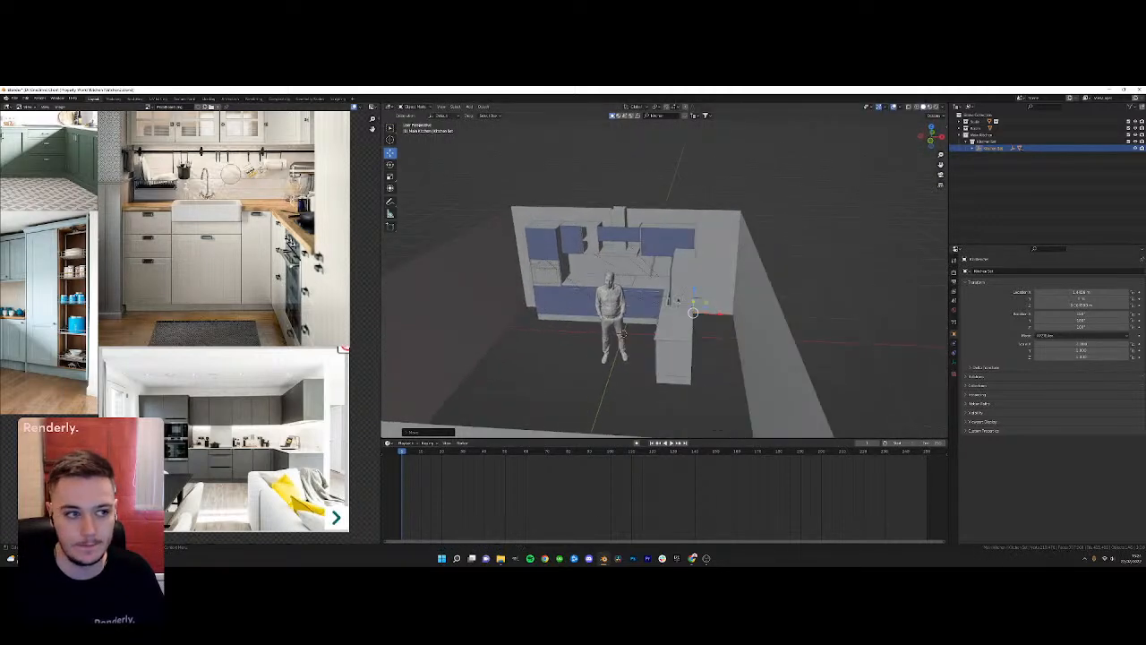
middle_click_drag(676, 299, 740, 313, "shift")
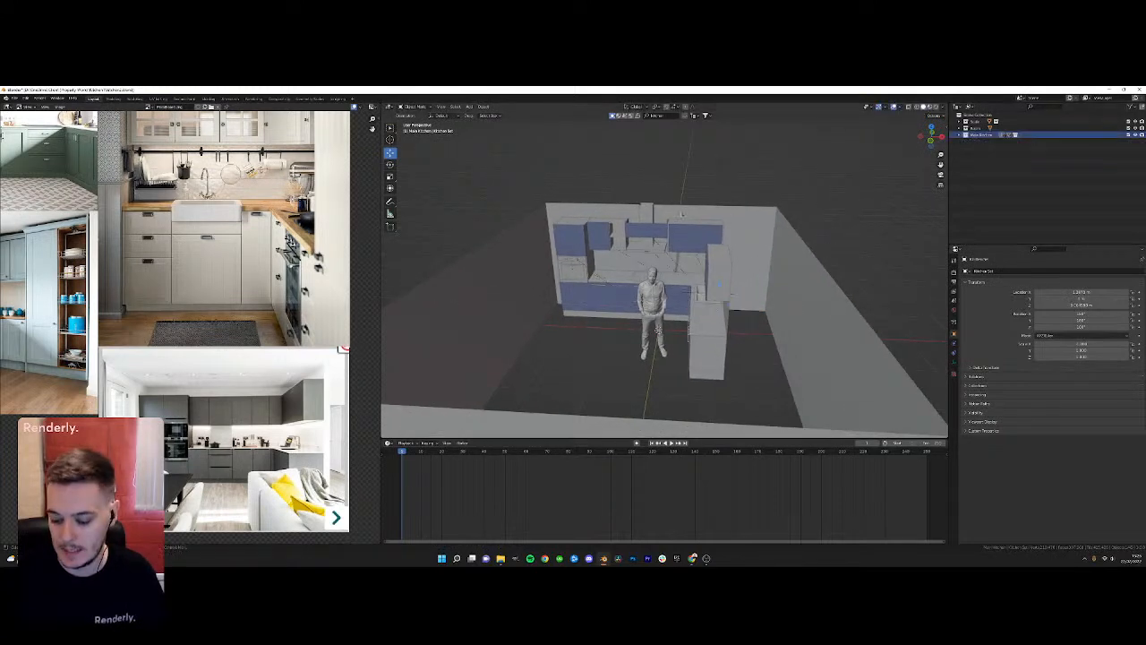
Add a cube in the Main Kitchen collection from top view and move it along X beside the sink run
key("KP_7")
key("shift+a")
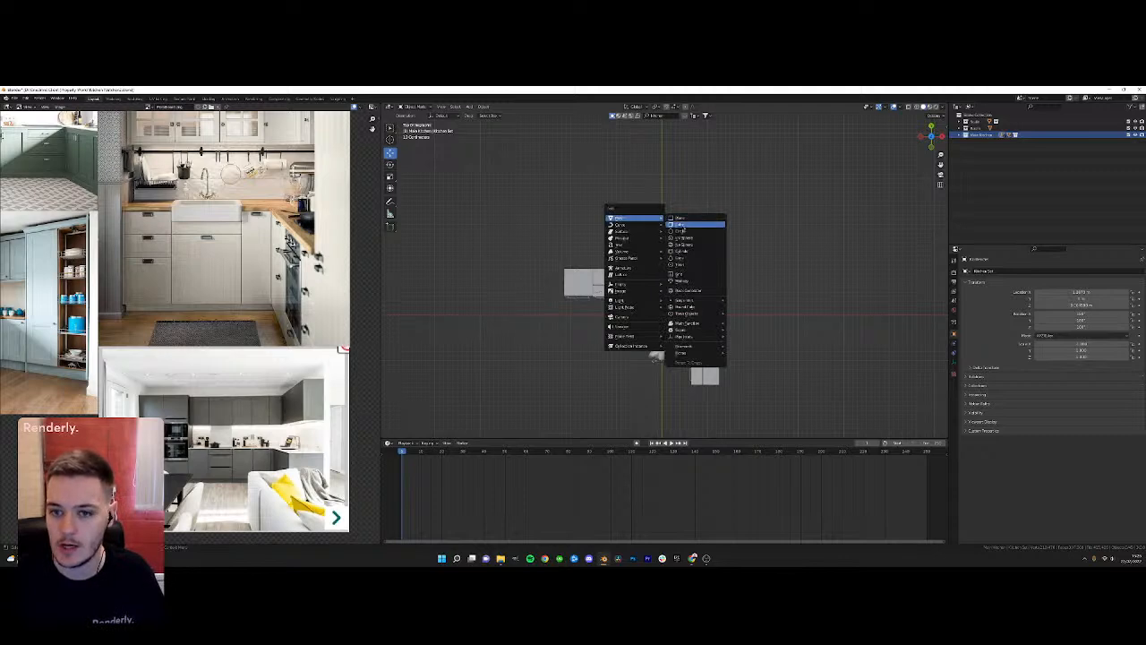
left_click(681, 223)
key("g")
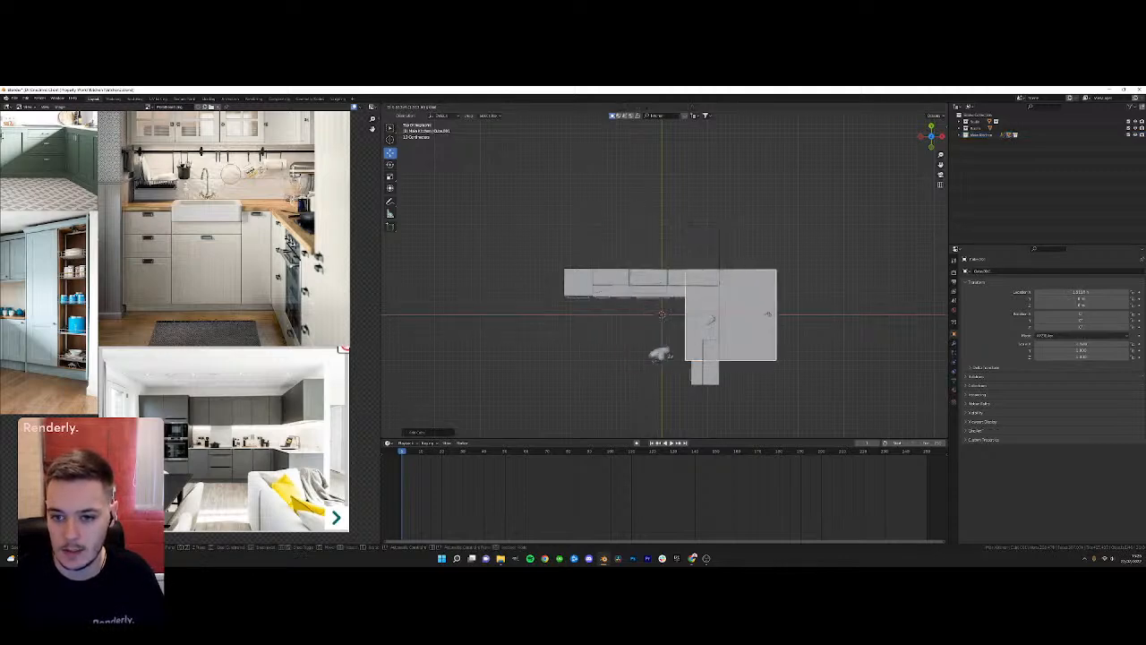
middle_click_drag(797, 312, 742, 304, "shift")
Reshape the cube into a thin partition wall as long as the sink run and set its origin to its geometry
key("Tab")
key("shift+z")
left_click_drag(736, 243, 839, 375)
left_click_drag(776, 305, 690, 304)
left_click_drag(708, 376, 663, 365)
key("Tab")
scroll(267, 340, "up", 2)
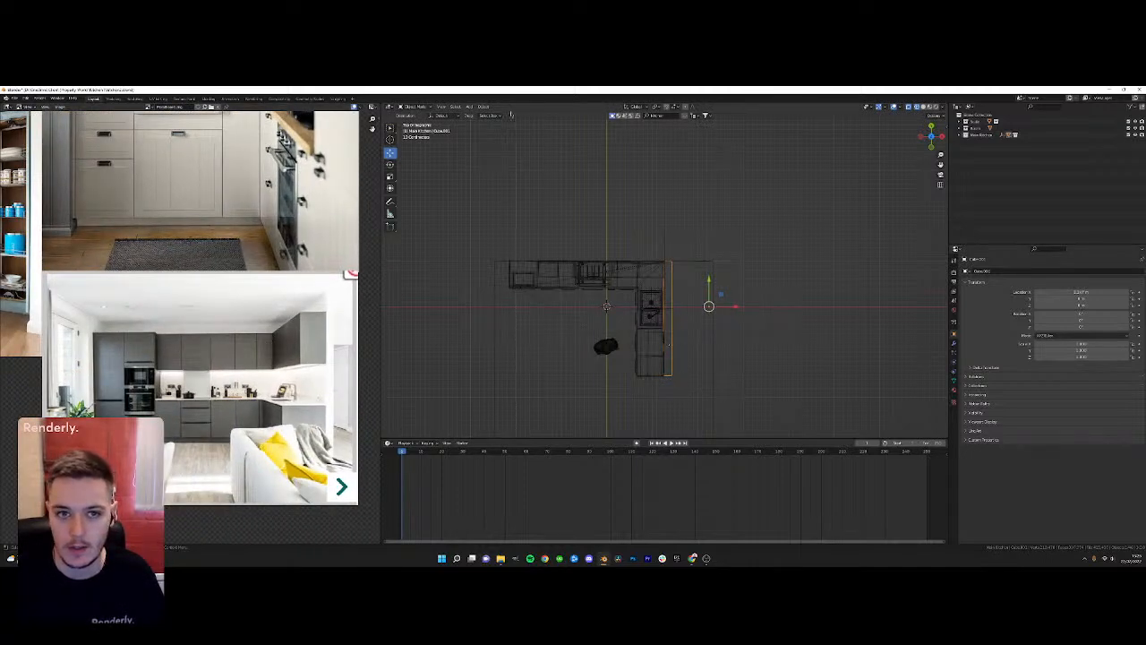
left_click(484, 107)
mouse_move(511, 121)
left_click(573, 131)
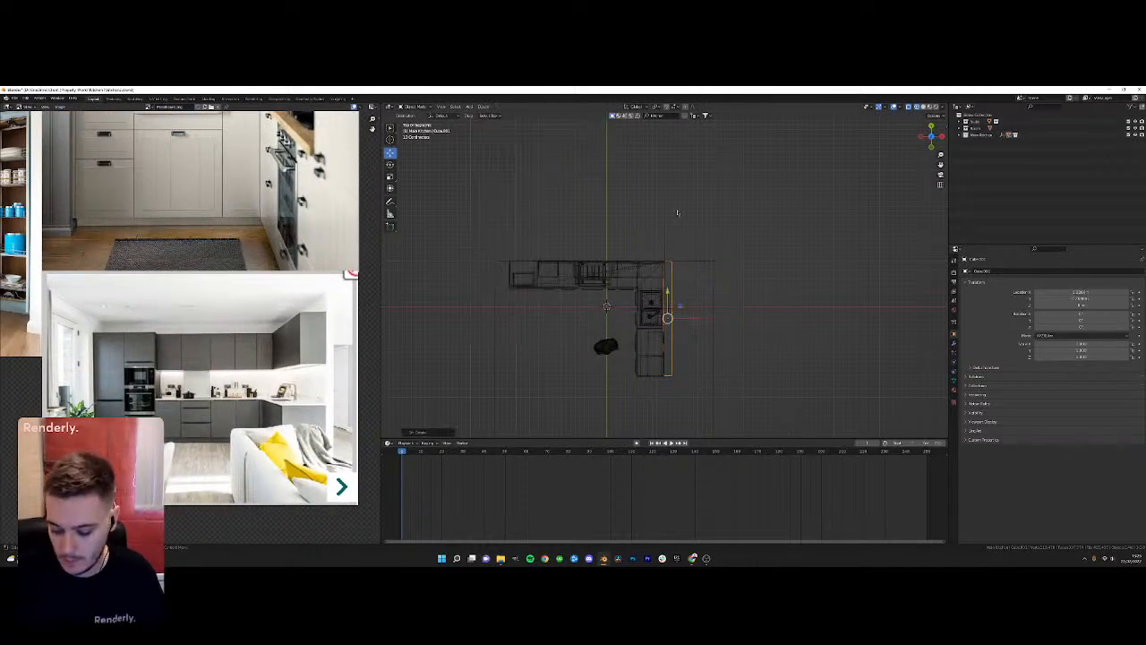
Stand the partition wall on the floor in front view and raise its upper edge to the room's wall height
key("KP_1")
key("g")
key("z")
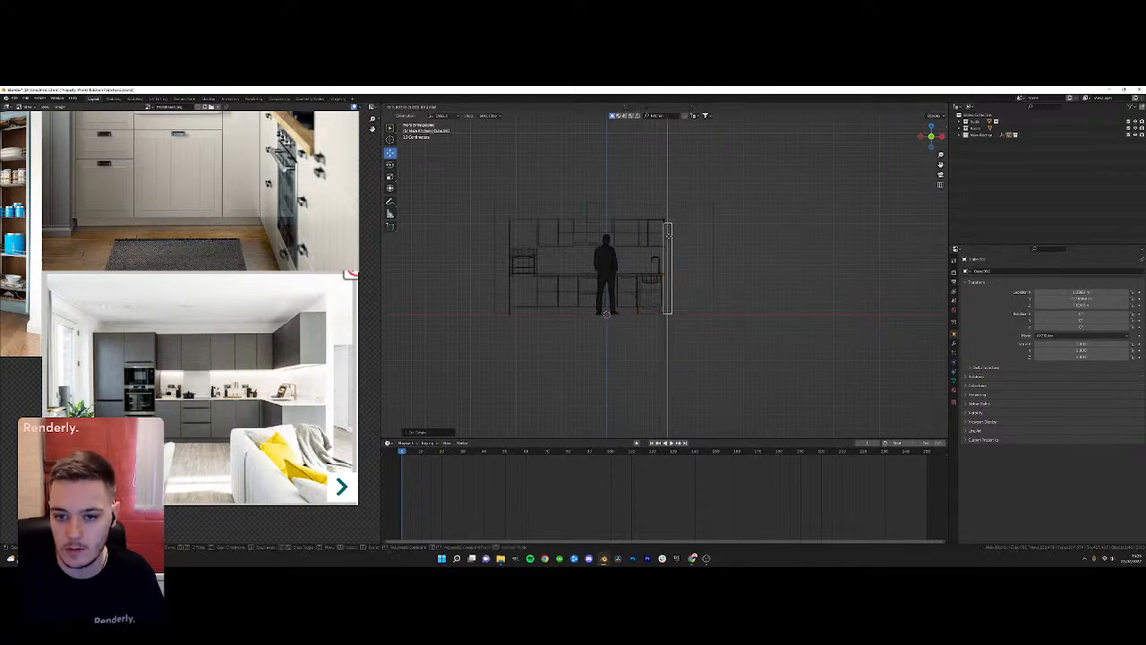
key("Return")
key("Tab")
left_click_drag(621, 192, 703, 241)
key("g")
key("z")
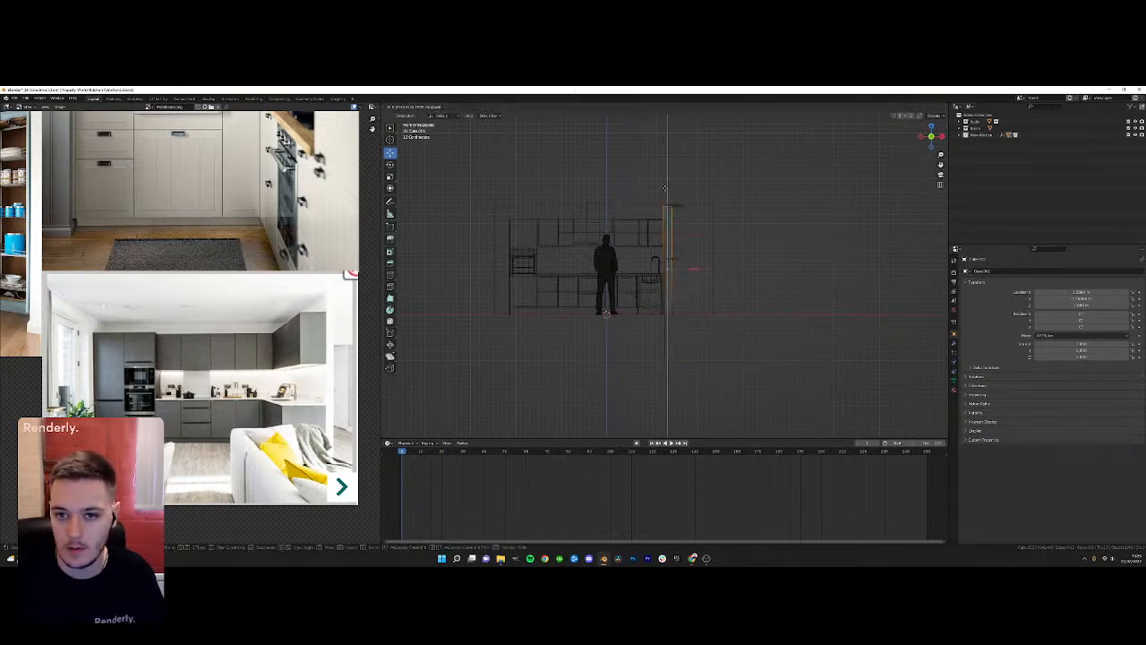
left_click(663, 189)
Turn off the edge length overlay in solid shading and inspect the partition behind the sink run in object mode
key("z")
left_click(690, 193)
left_click(901, 108)
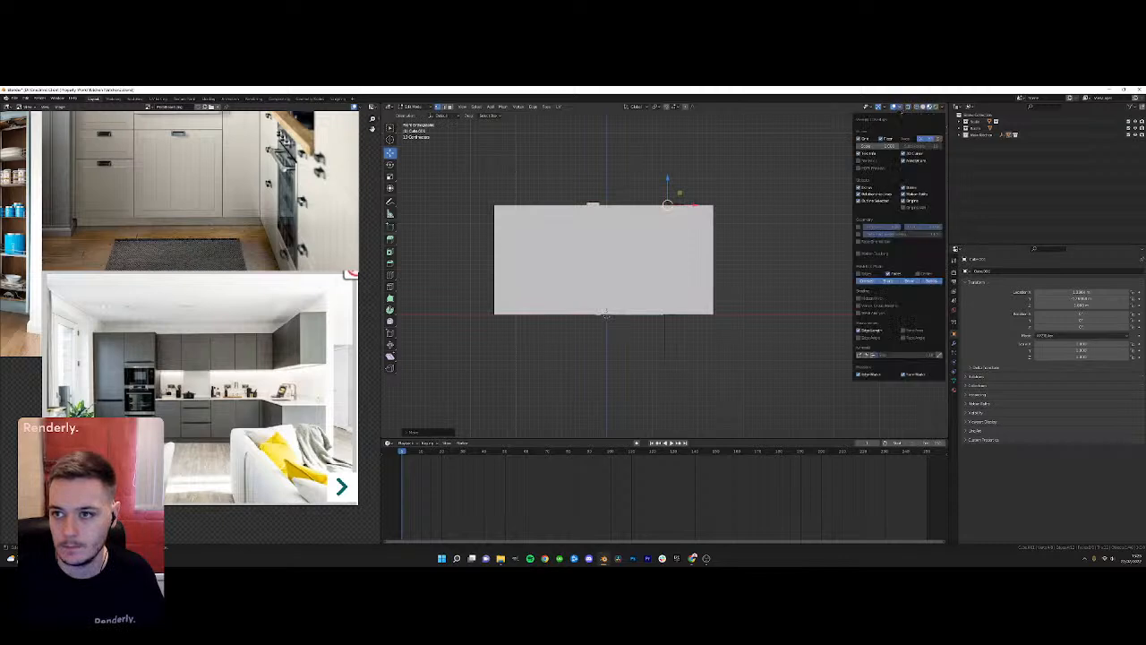
left_click(858, 329)
middle_click_drag(829, 317, 668, 300)
key("Tab")
scroll(736, 242, "down", 2)
middle_click_drag(736, 243, 688, 252)
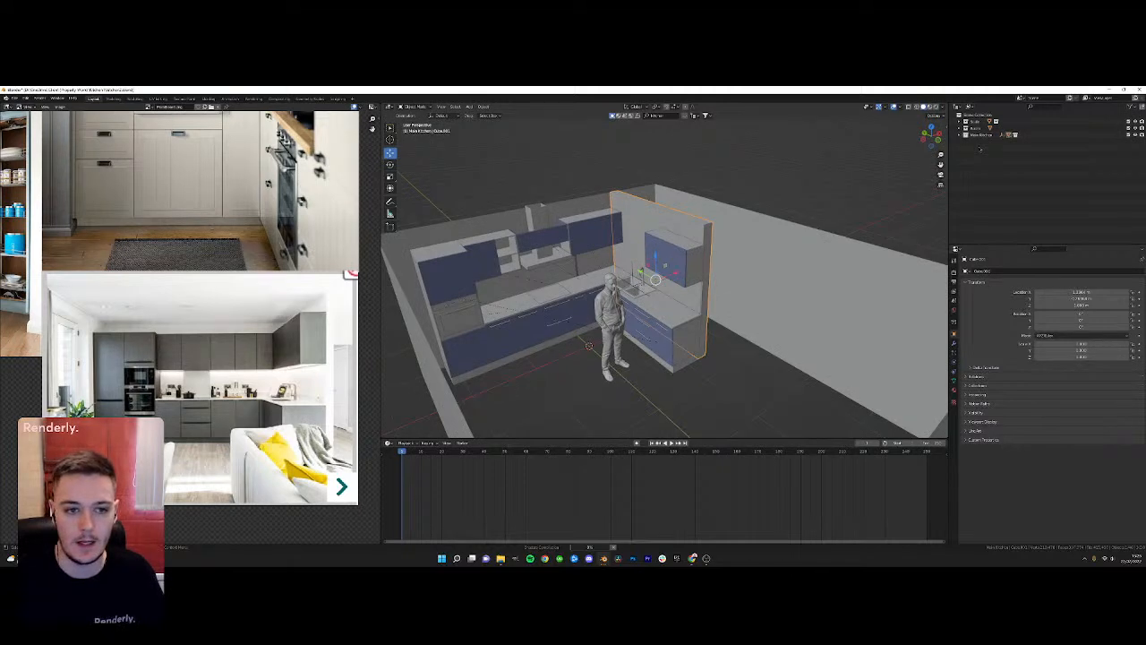
Create a collection named Cam and add a camera to it
key("c")
left_click(977, 163)
left_click(978, 136)
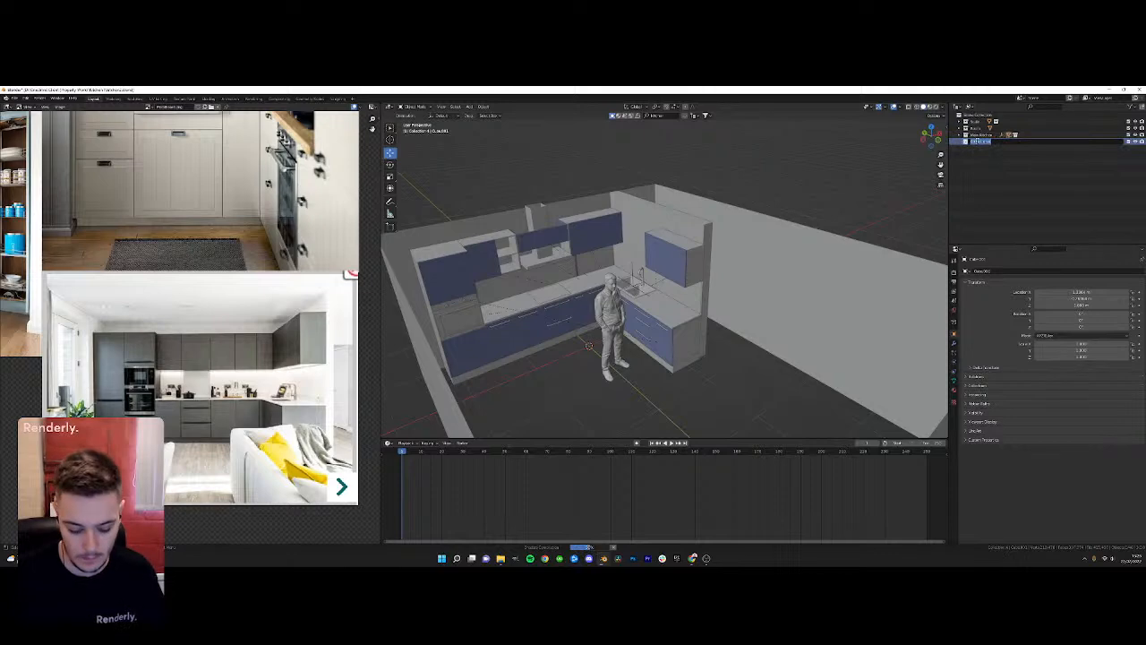
left_click(976, 142)
key("shift+a")
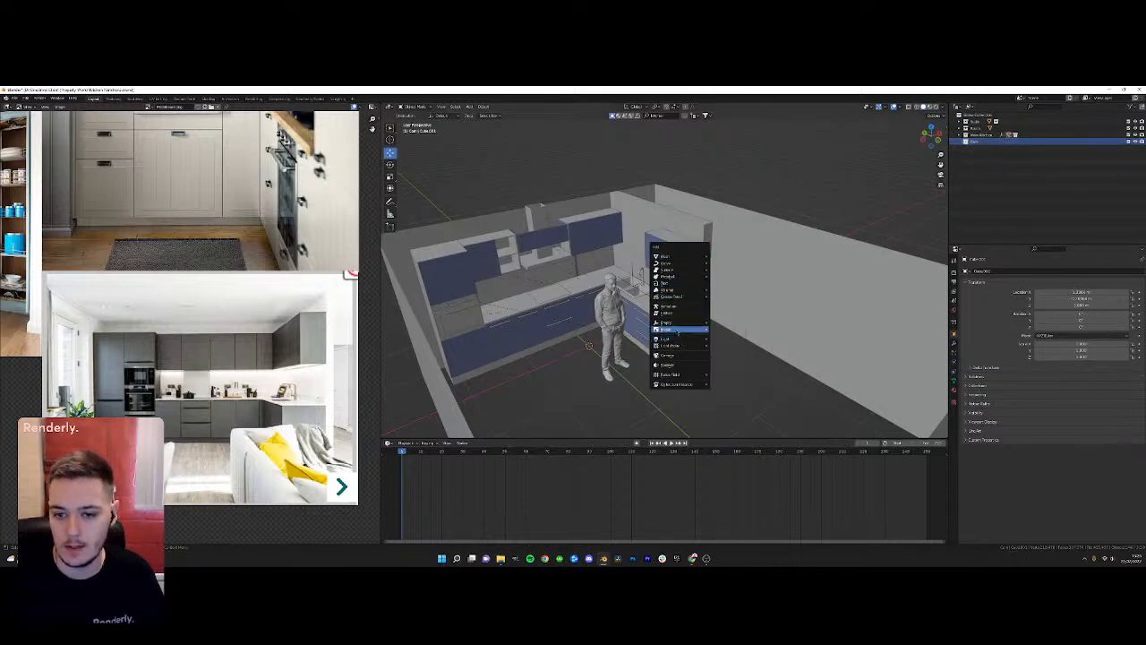
left_click(667, 356)
Look through the camera and walk it backward to frame the kitchen set and the human figure
key("KP_0")
key("shift+grave")
key("s")
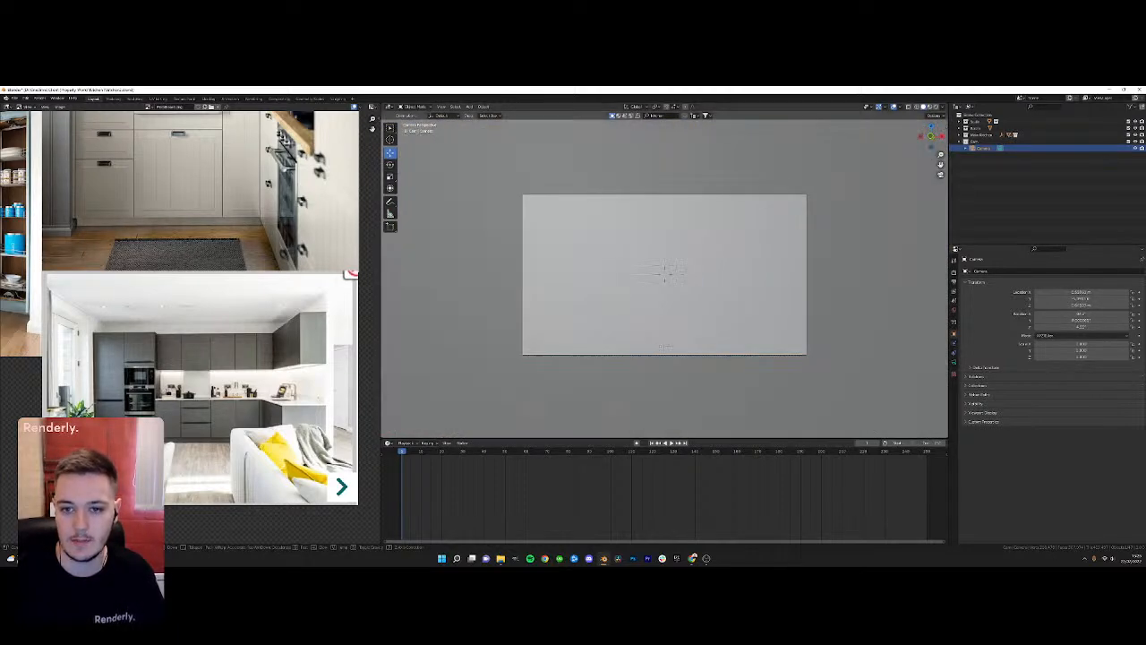
left_click(664, 275)
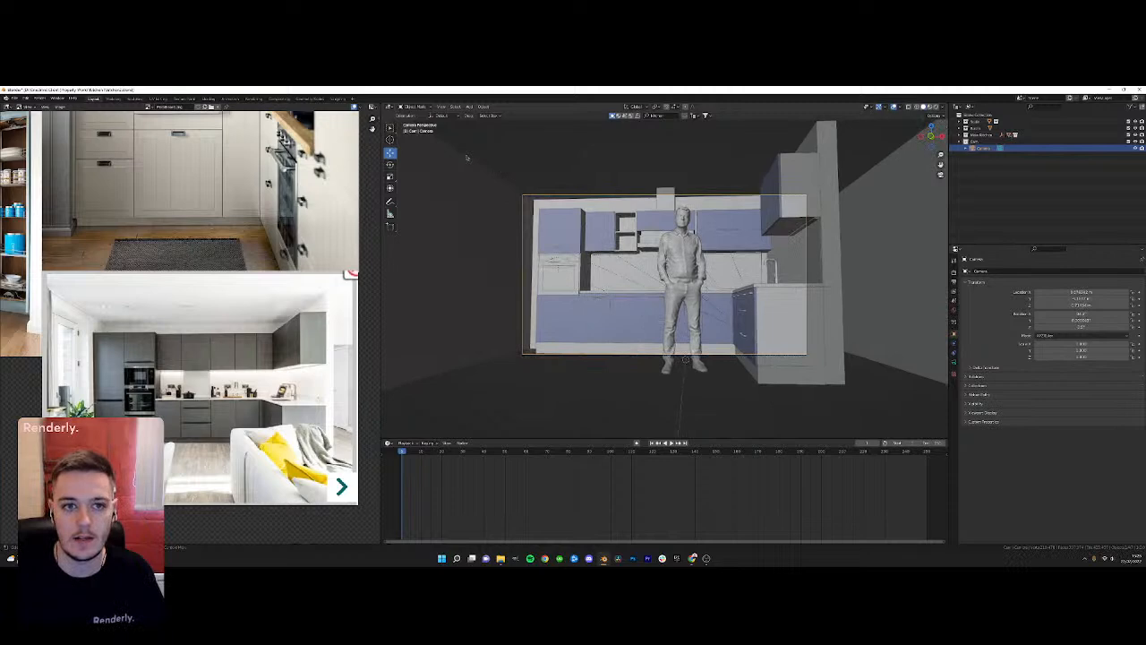
left_click(26, 98)
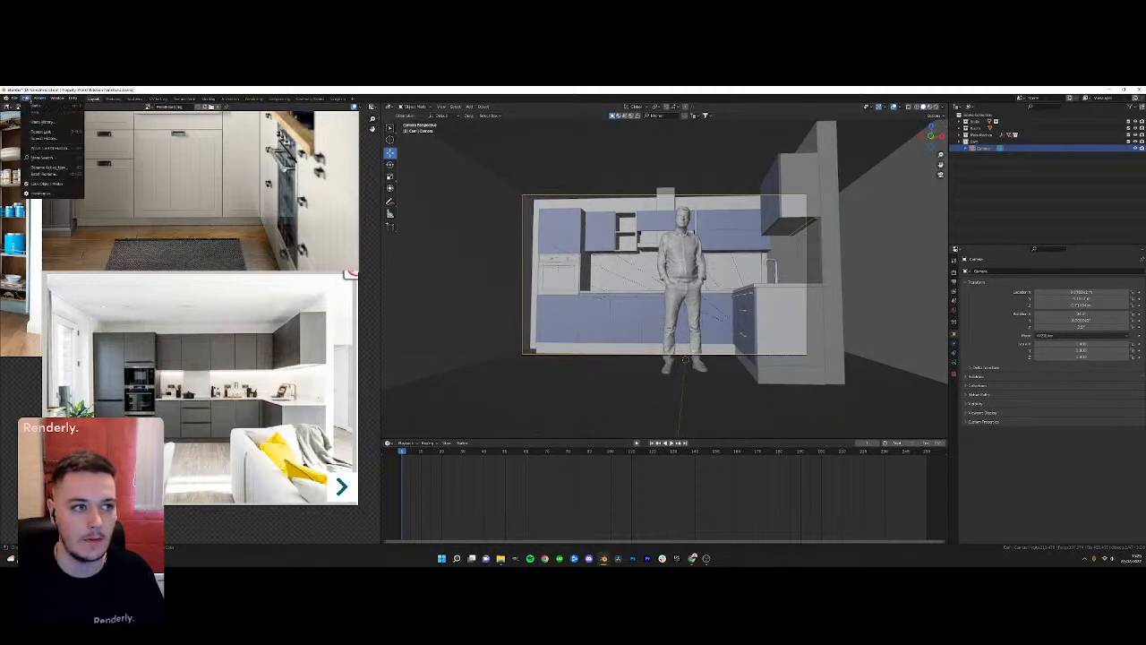
left_click(441, 107)
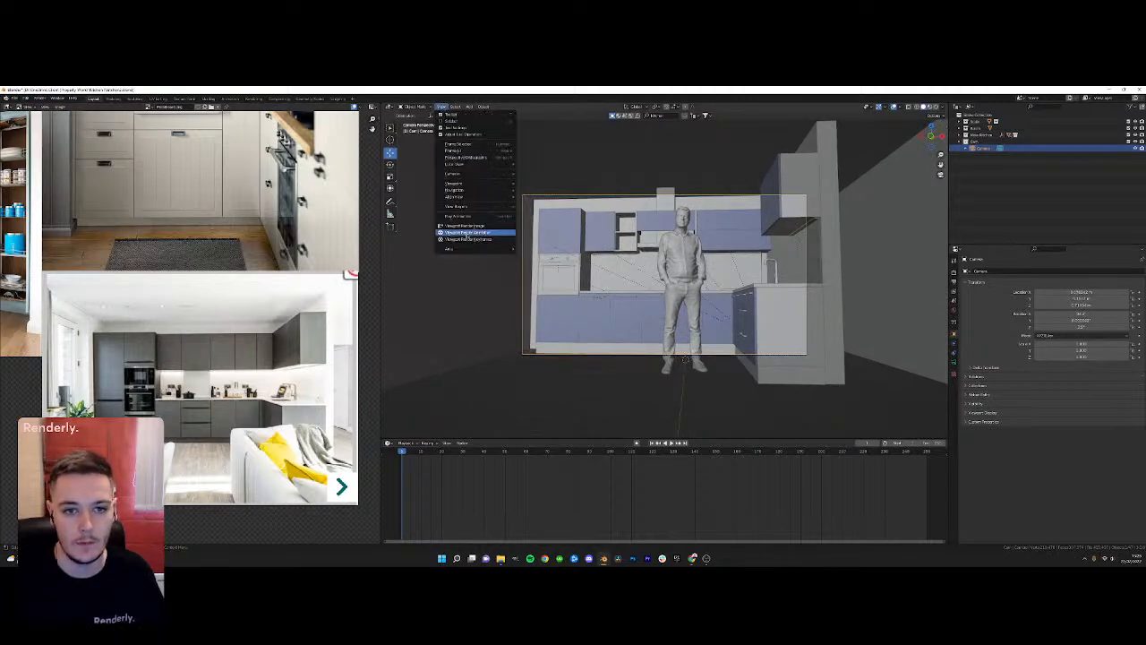
mouse_move(468, 198)
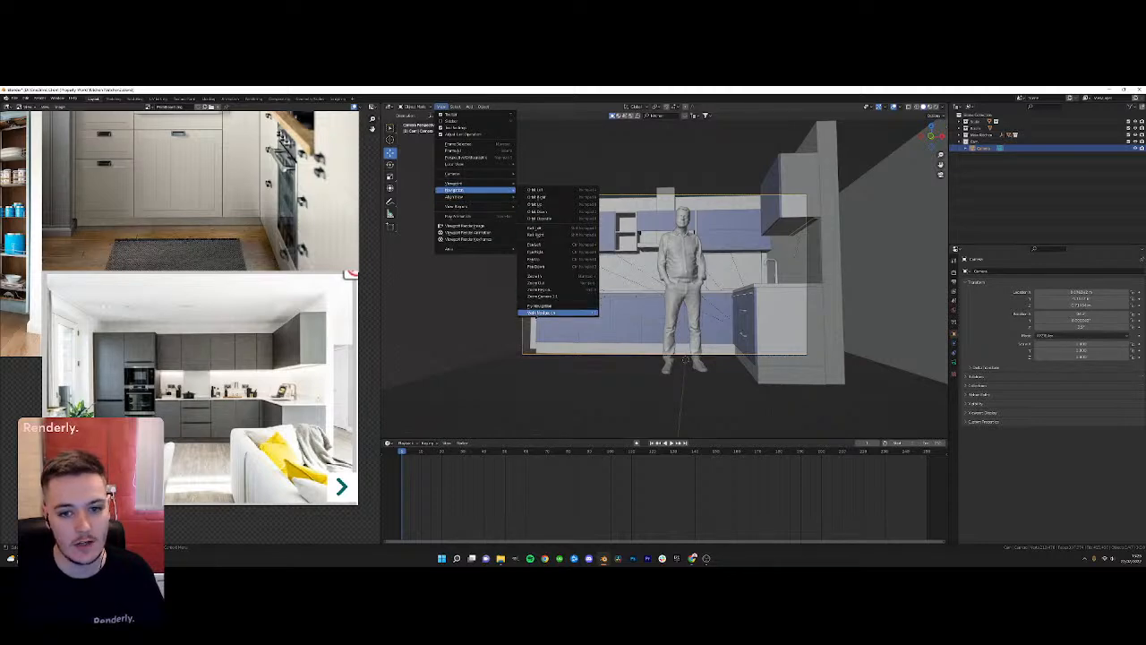
right_click(534, 314)
left_click(516, 315)
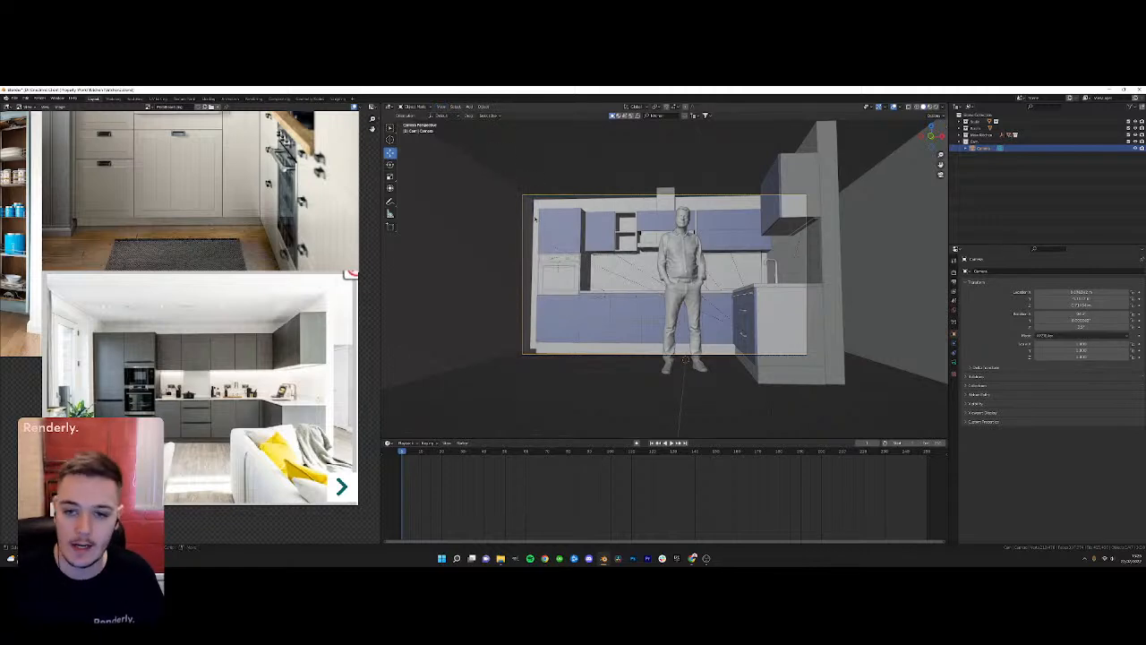
Reposition the camera with walk navigation for a closer, more frontal framing of the kitchen
key("shift+grave")
key("w")
key("s")
key("w")
left_click(664, 274)
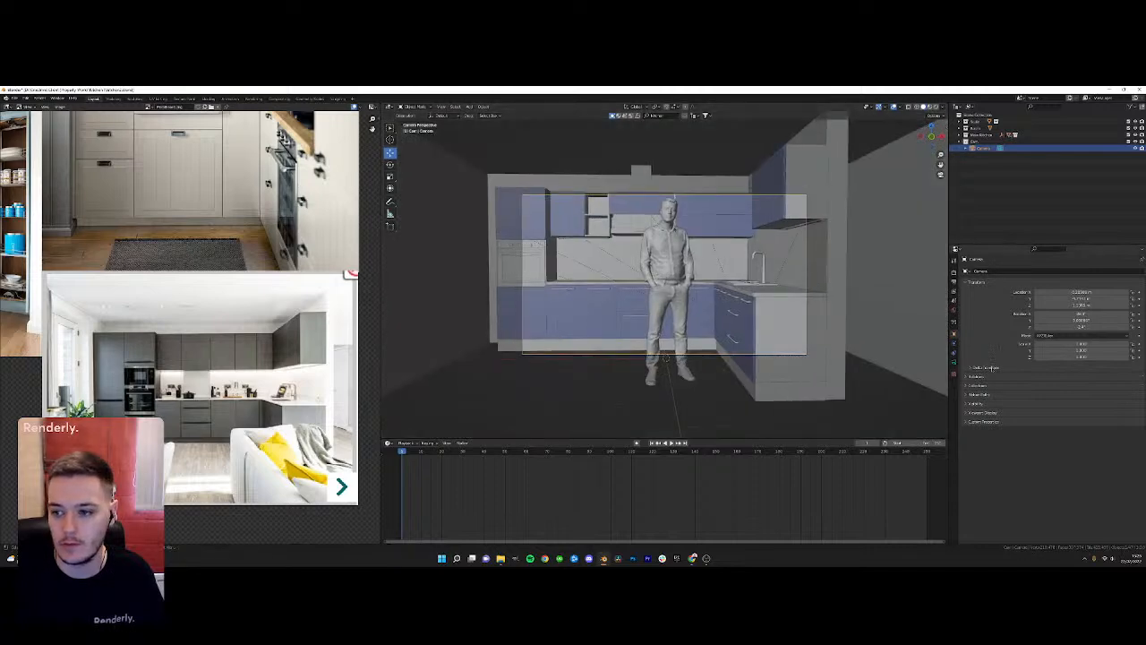
Set the camera's focal length to 35 mm and walk the camera back to reframe the kitchen
left_click(955, 362)
left_click(1079, 303)
type("35")
key("Return")
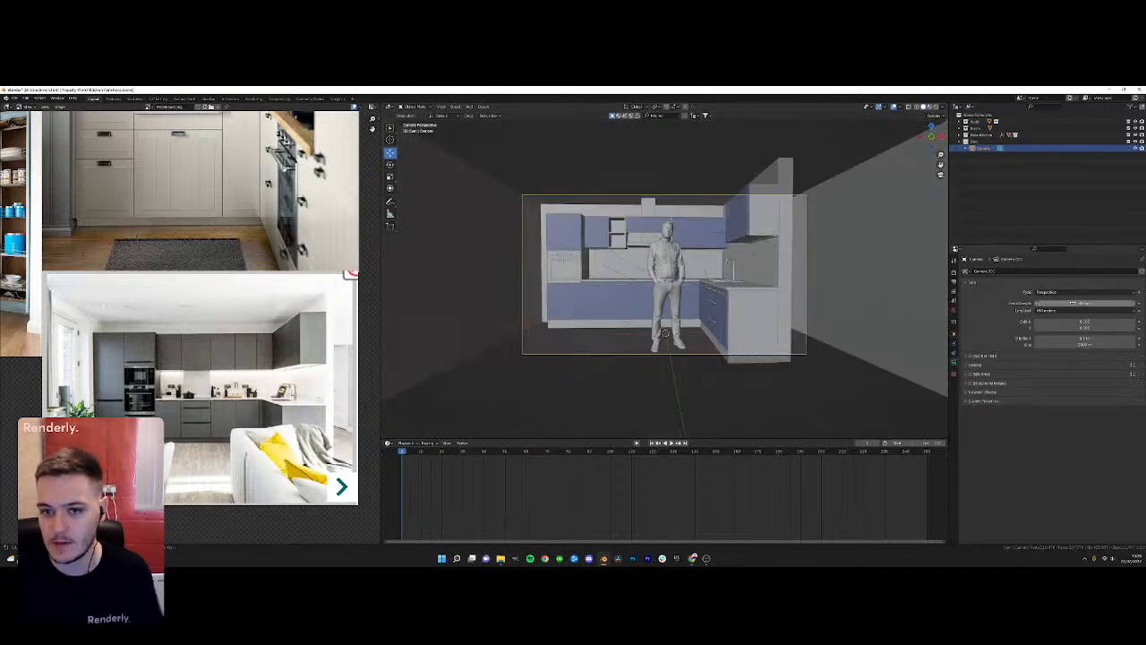
key("shift+grave")
key("s")
key("Return")
Lengthen the room in top view by moving its front wall outward along -Y behind the camera
key("KP_0")
left_click(681, 345)
middle_click_drag(680, 345, 722, 339)
key("KP_7")
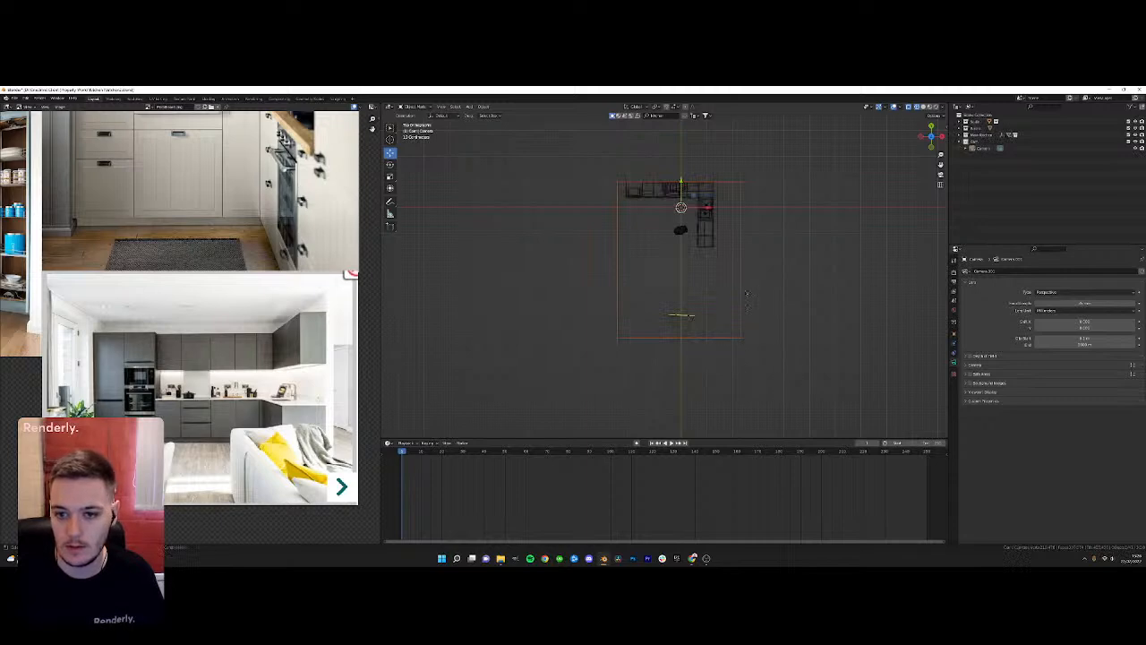
left_click(688, 324)
key("Tab")
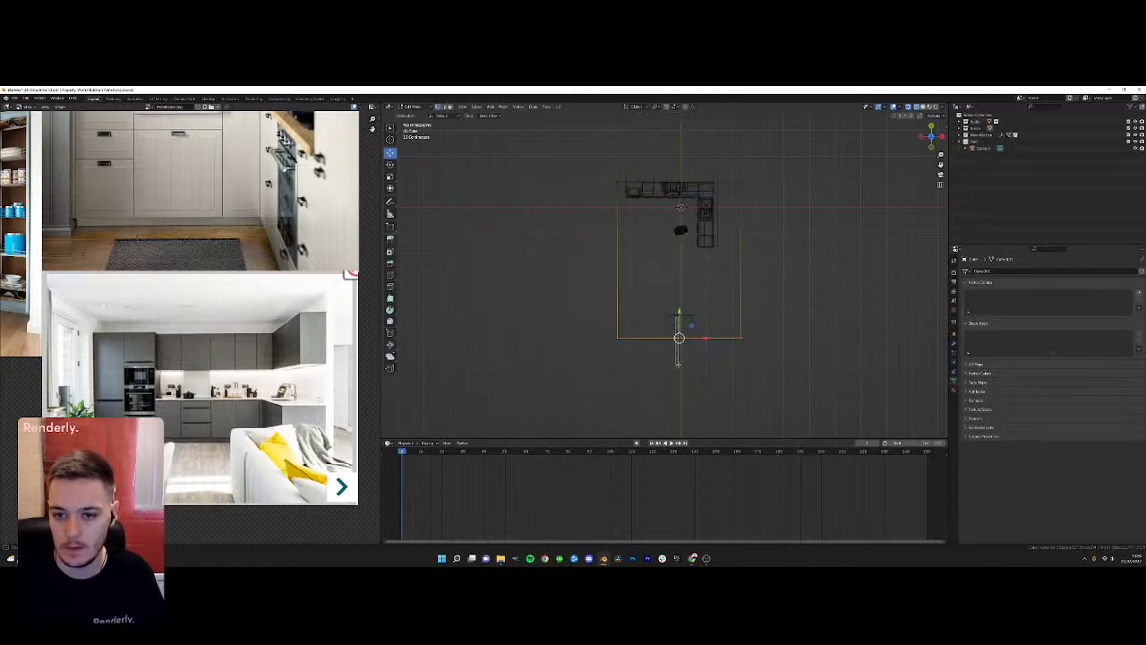
key("Tab")
Walk the camera farther back in the lengthened room so the whole kitchen and side walls fit the frame
left_click(680, 324)
key("KP_0")
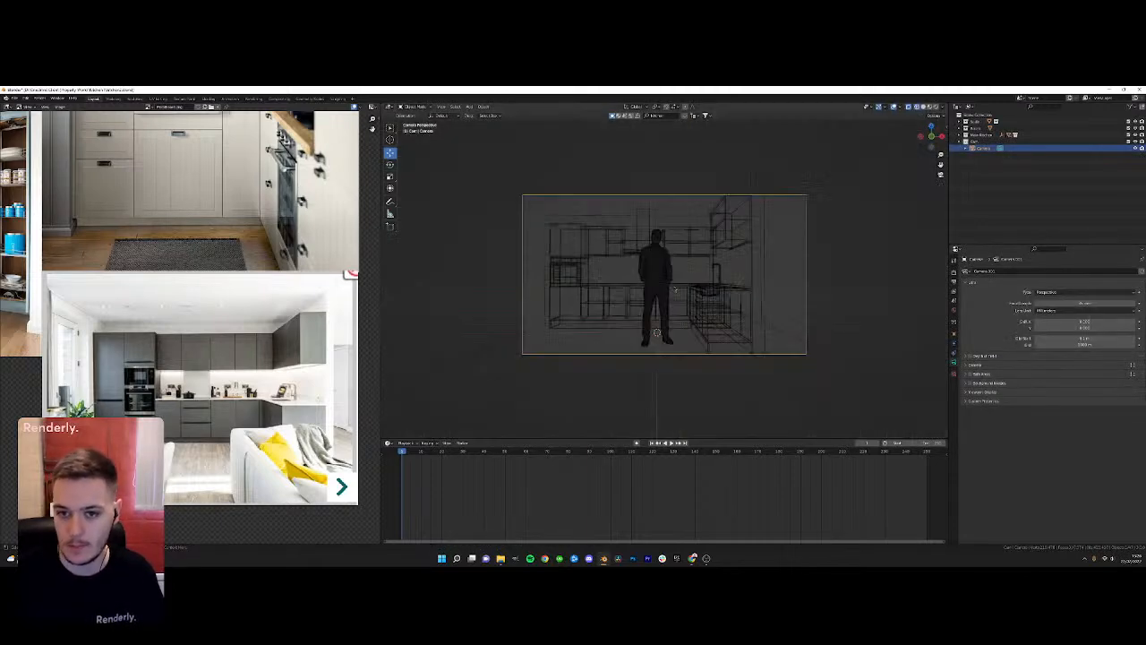
key("s")
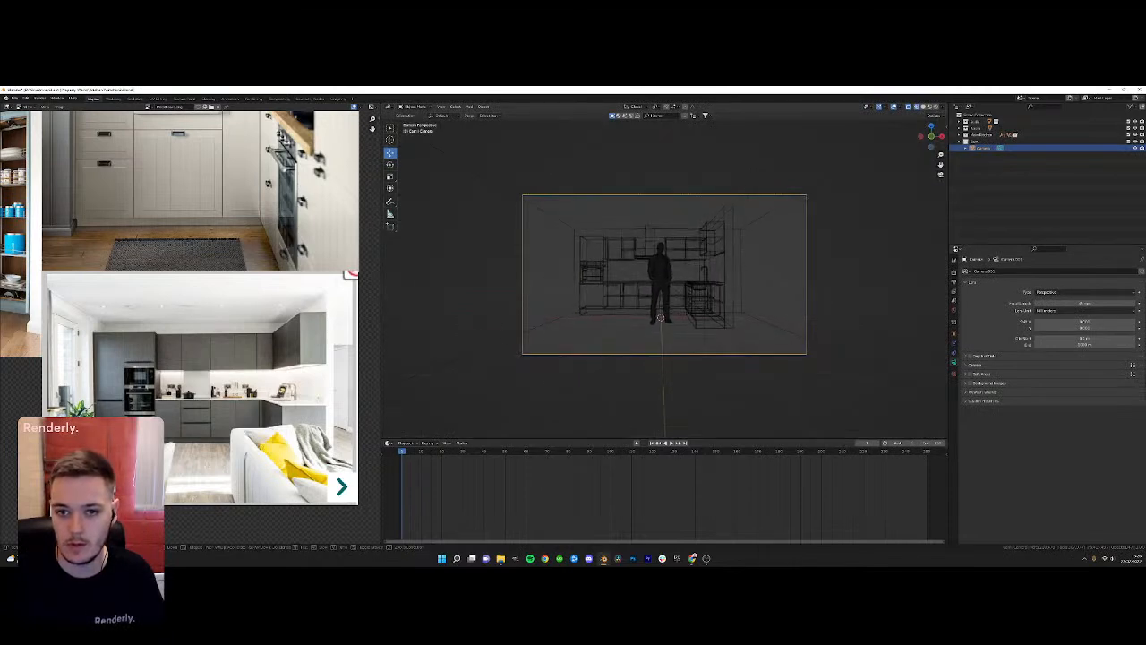
left_click(665, 276)
key("shift+grave")
key("w")
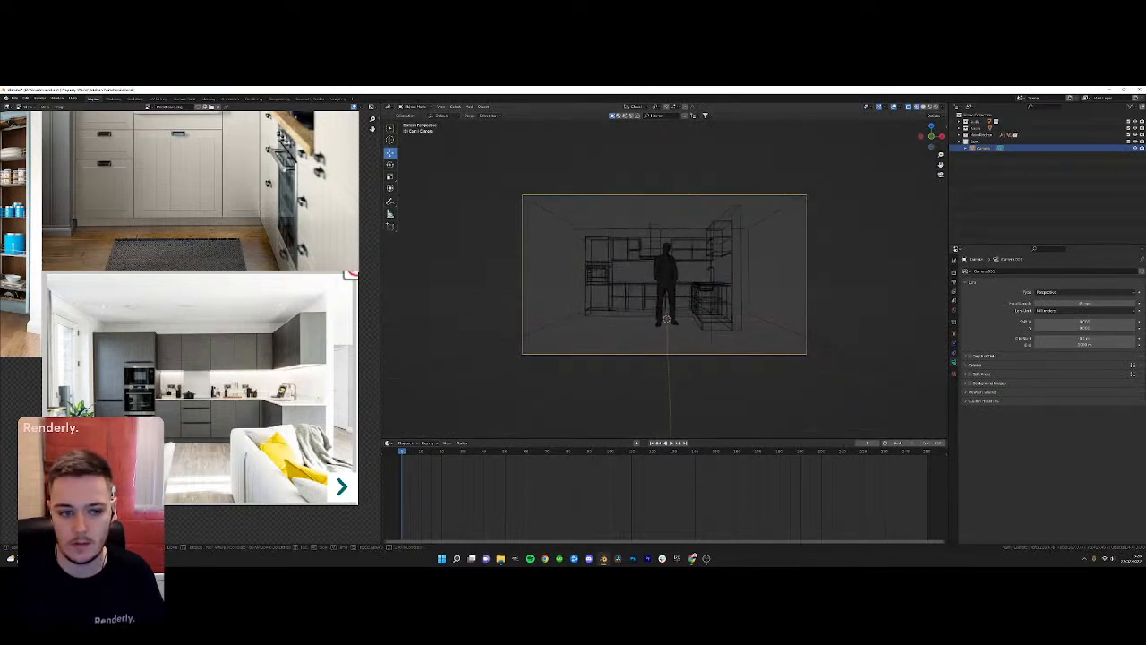
key("s")
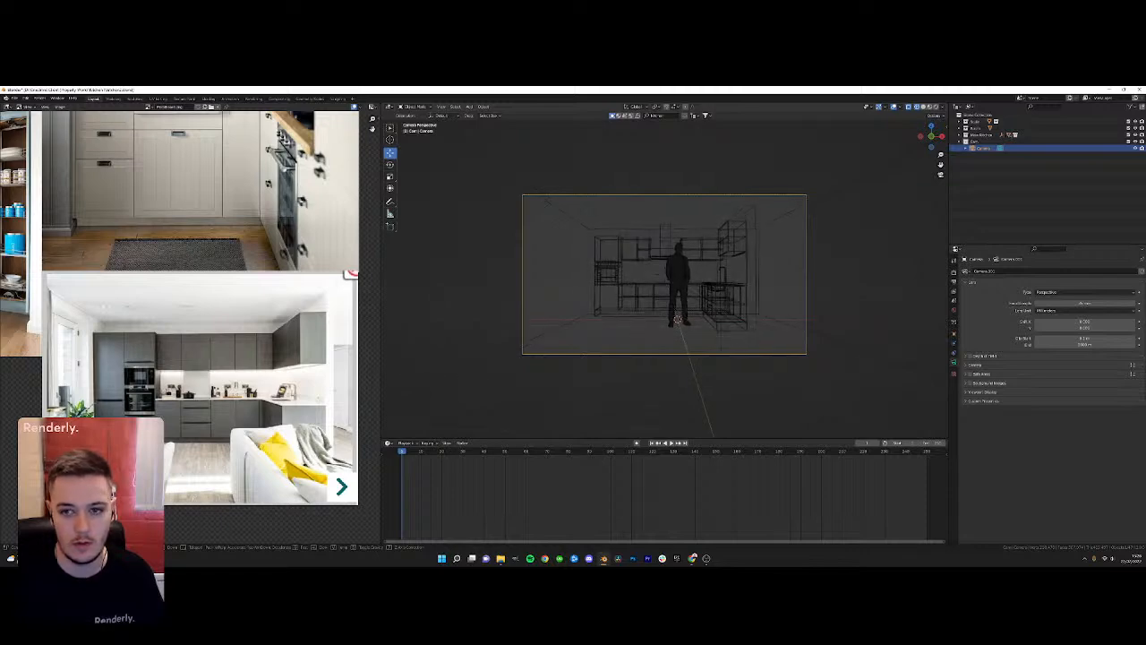
Add a plane to the Main Kitchen collection in top view and scale it up to the room's width
key("KP_0")
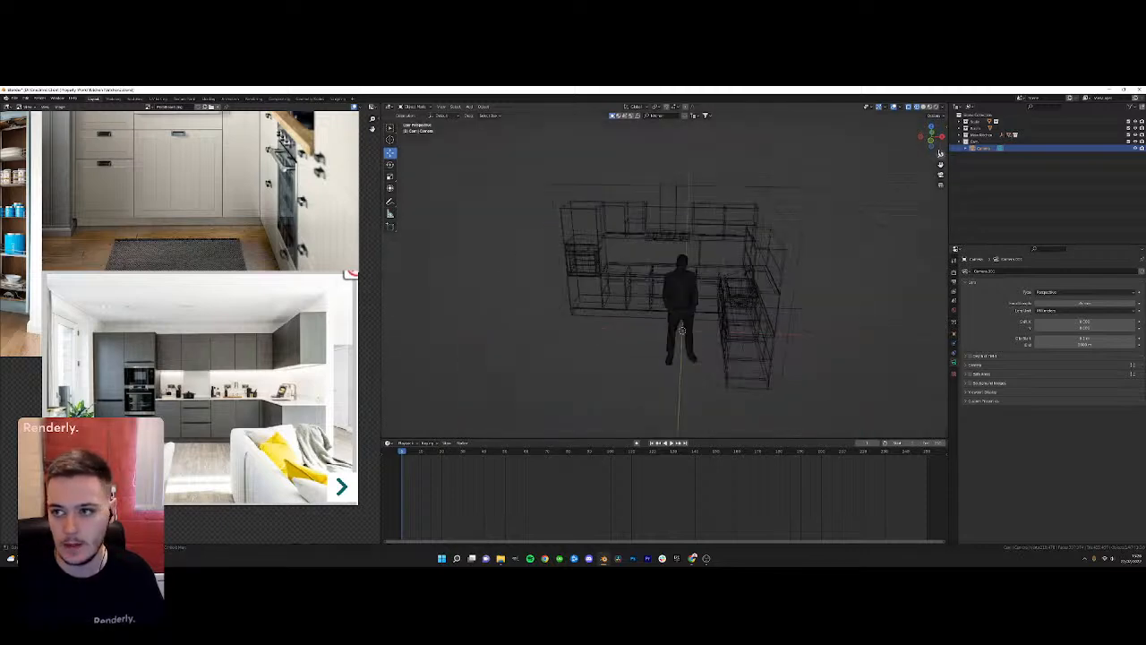
key("KP_7")
scroll(762, 228, "down", 4)
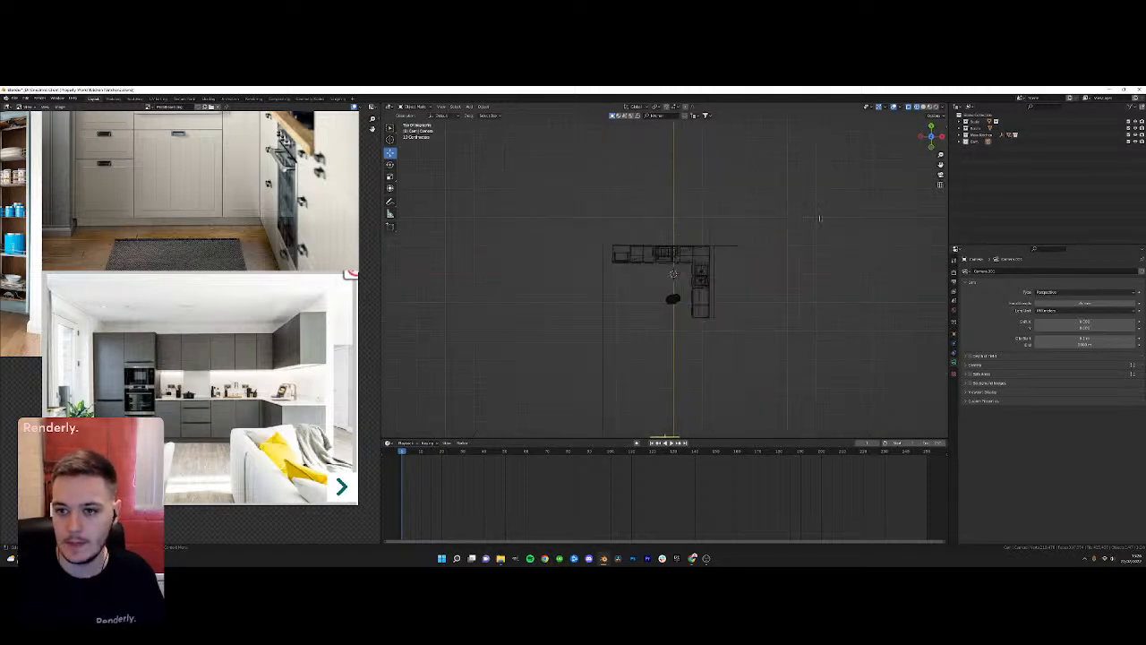
left_click(748, 266)
middle_click_drag(760, 266, 670, 205, "shift")
left_click(983, 136)
key("shift+a")
mouse_move(654, 112)
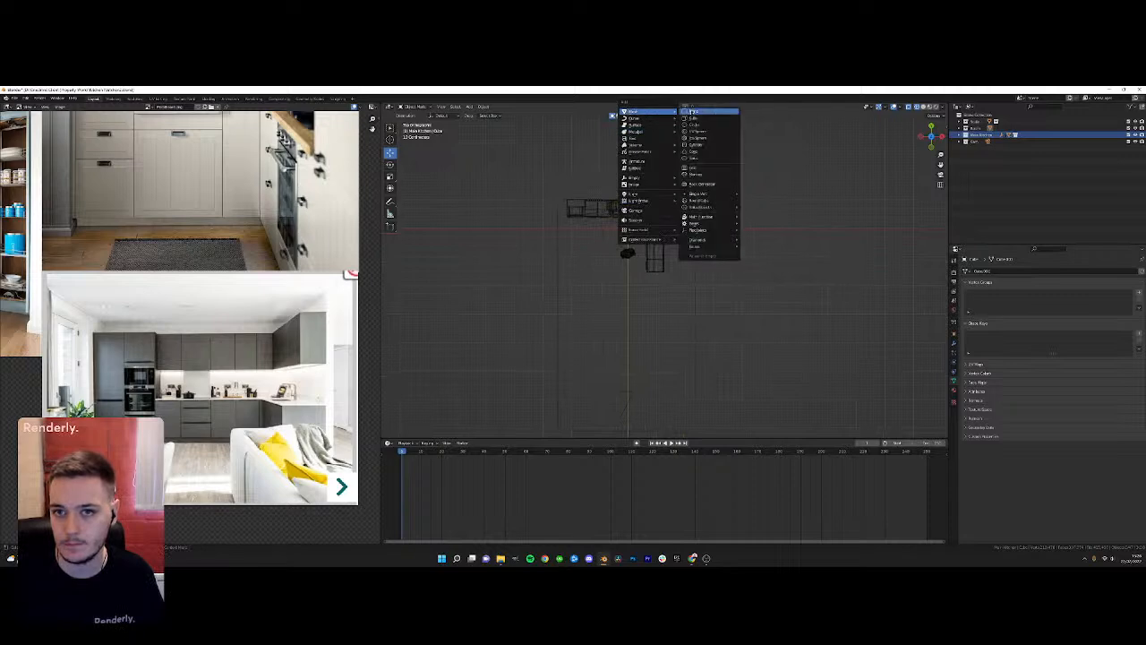
left_click(696, 112)
scroll(664, 259, "down", 4)
scroll(671, 242, "up", 2)
key("s")
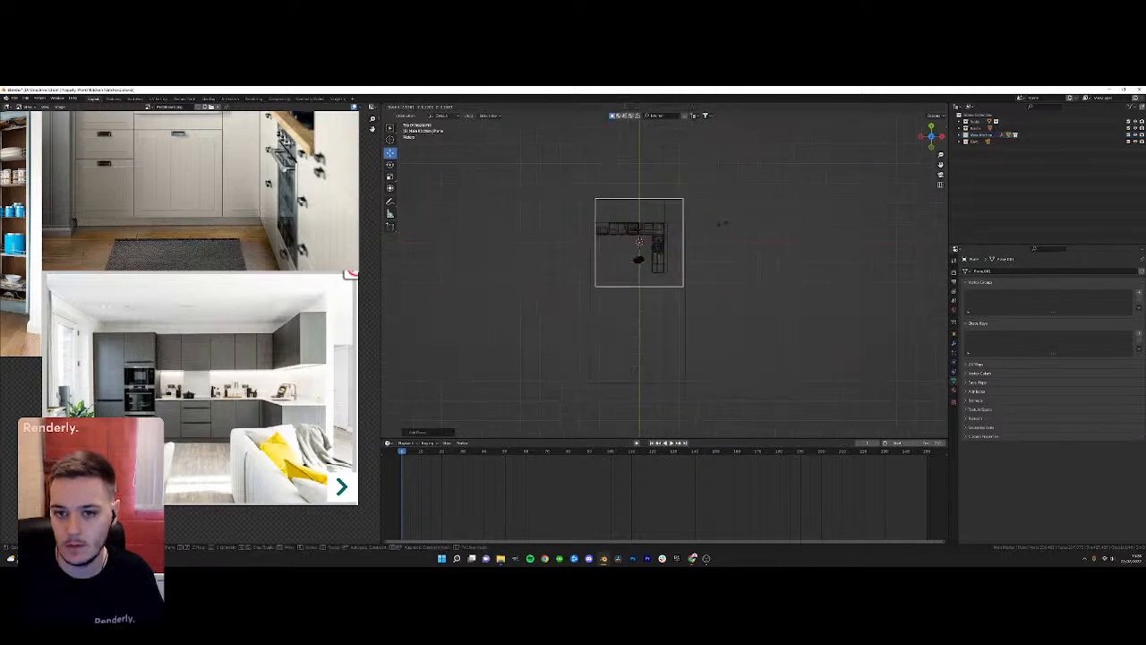
left_click(730, 222)
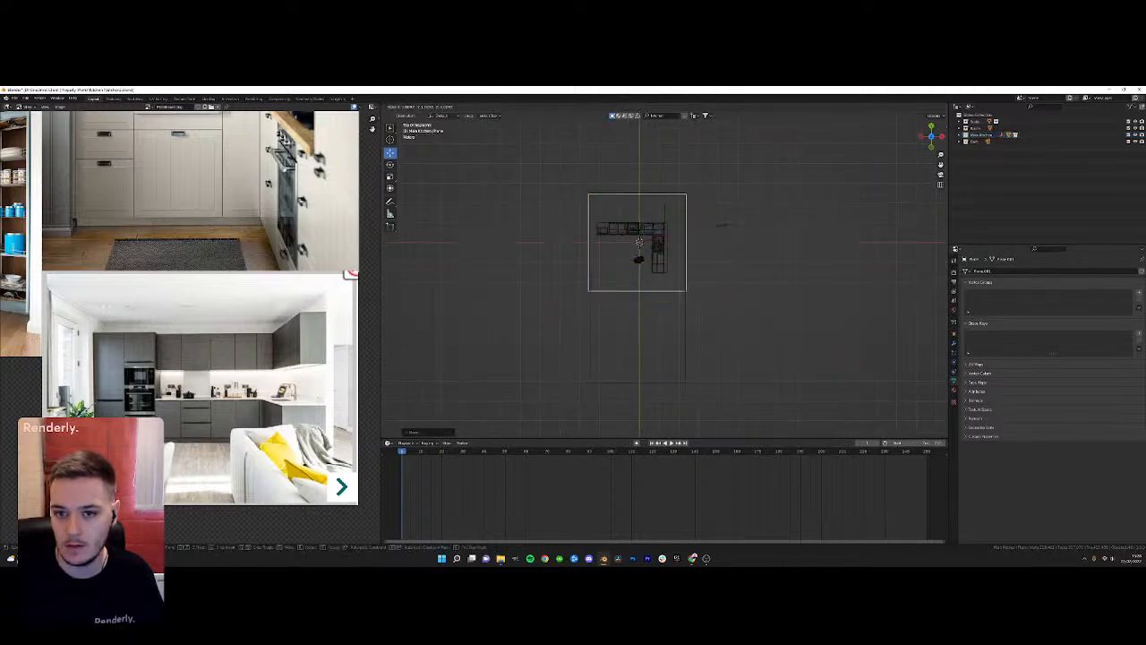
Align the plane with the room's back wall and stretch its front edge to cover the room's full length
key("g")
left_click(719, 366)
key("Tab")
left_click_drag(696, 349, 625, 372)
key("shift+z")
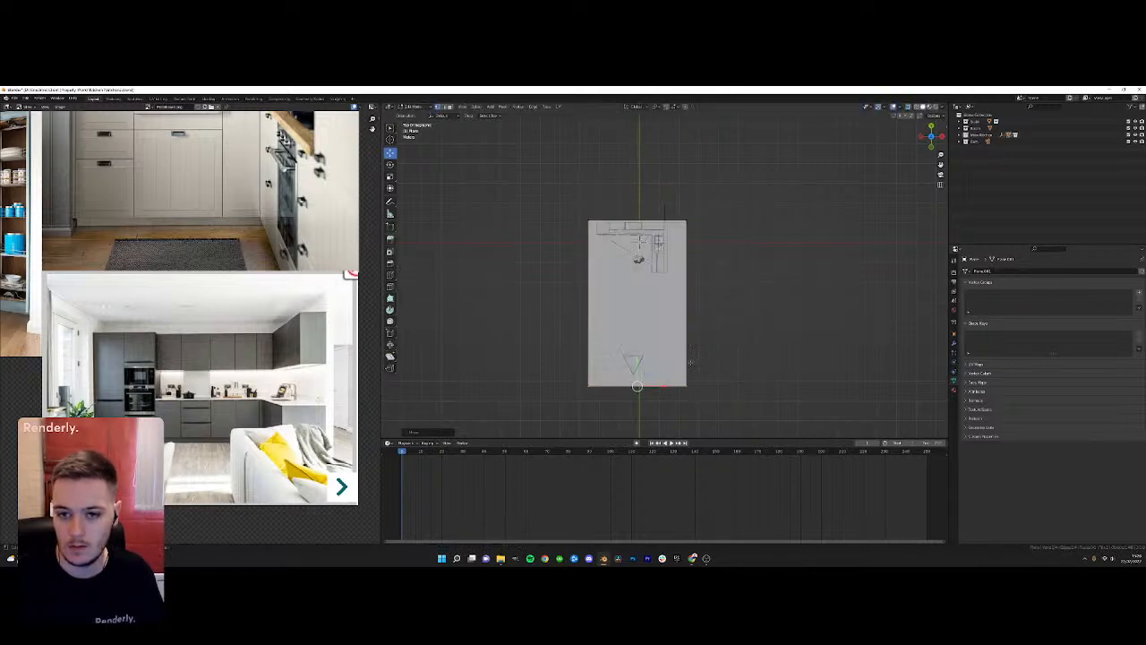
key("Tab")
Raise the plane vertically to the top of the room walls in front view so it forms the ceiling
middle_click_drag(703, 366, 751, 310)
scroll(663, 287, "up", 2)
left_click_drag(630, 282, 634, 217)
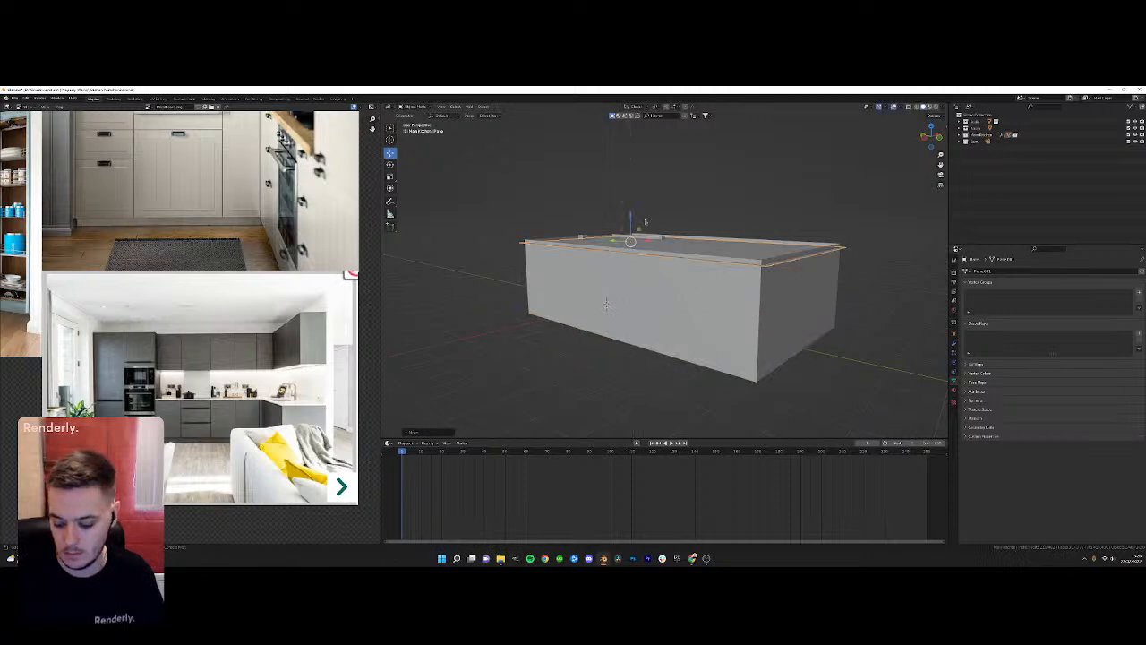
key("KP_1")
scroll(641, 224, "up", 3)
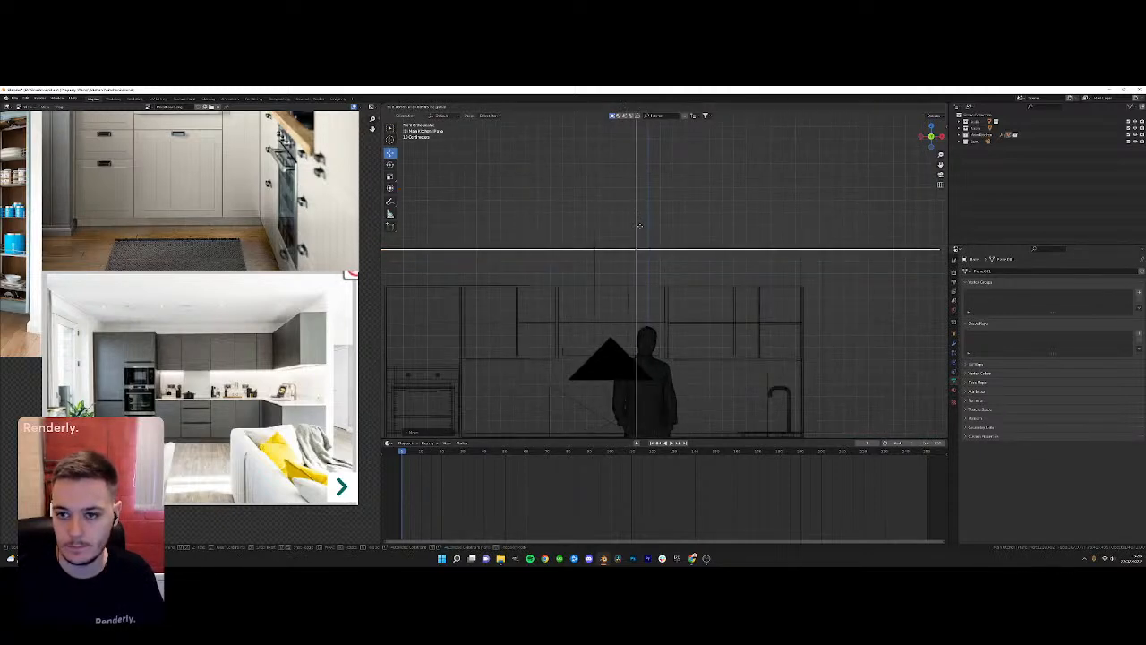
Duplicate the ceiling plane and lower the copy along Z to the base of the walls as the floor
scroll(639, 226, "down", 3)
middle_click_drag(672, 229, 697, 202, "shift")
left_click_drag(683, 222, 683, 361)
middle_click_drag(724, 338, 693, 256)
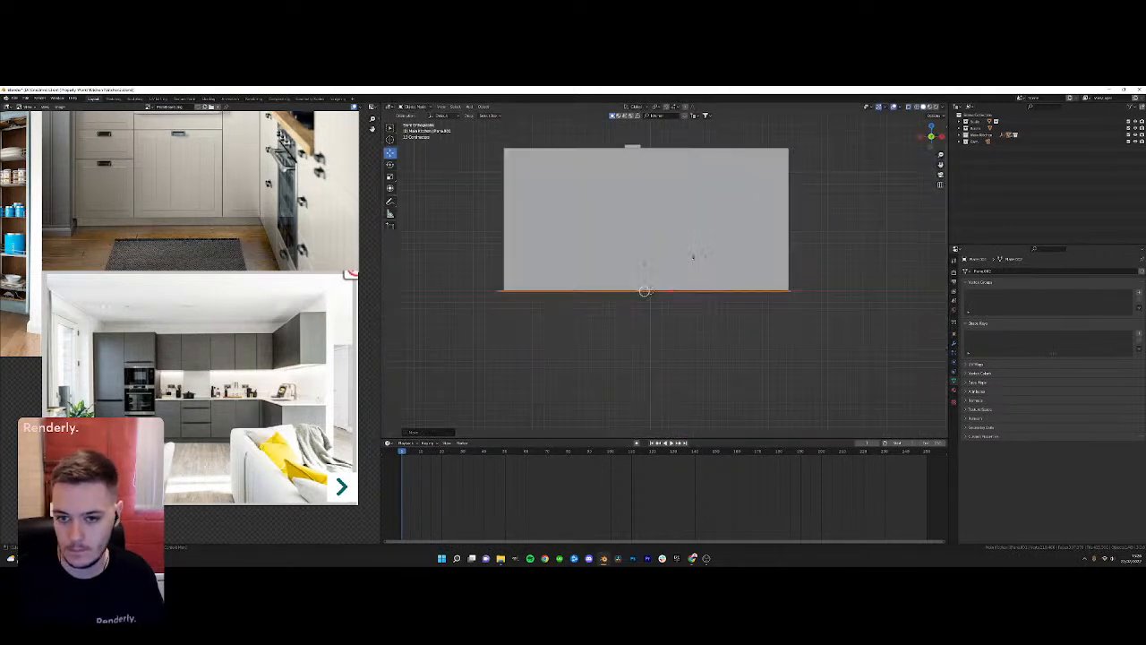
Select the human scale figure inside the room and check the enclosed kitchen through the camera
scroll(692, 257, "up", 3)
left_click(602, 303)
left_click(601, 303)
left_click(602, 303)
left_click(601, 303)
middle_click_drag(631, 289, 652, 269)
key("KP_0")
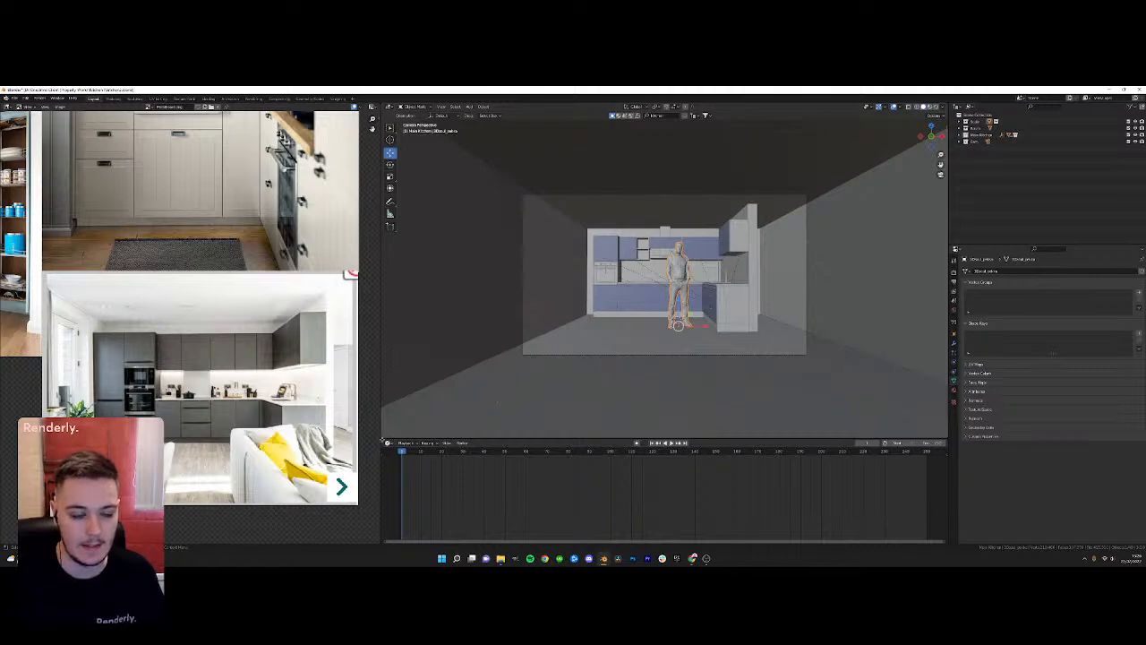
Split the reference image area and turn its upper half into a clean camera-view 3D viewport without overlays or gizmos
middle_click_drag(262, 339, 266, 341)
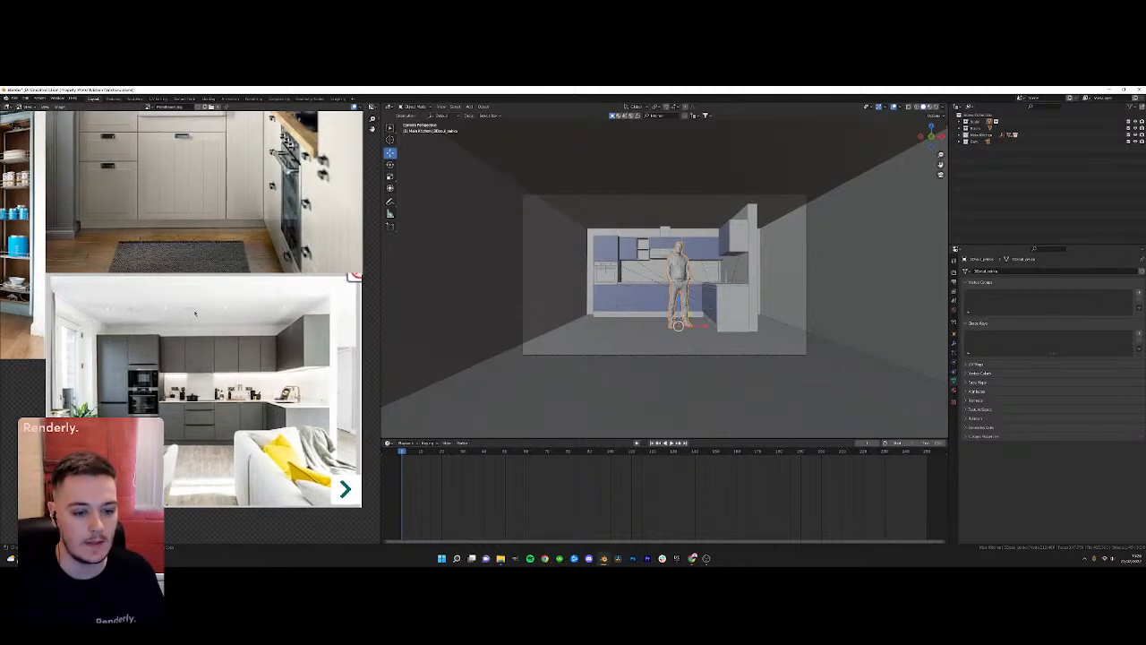
left_click_drag(376, 534, 268, 333)
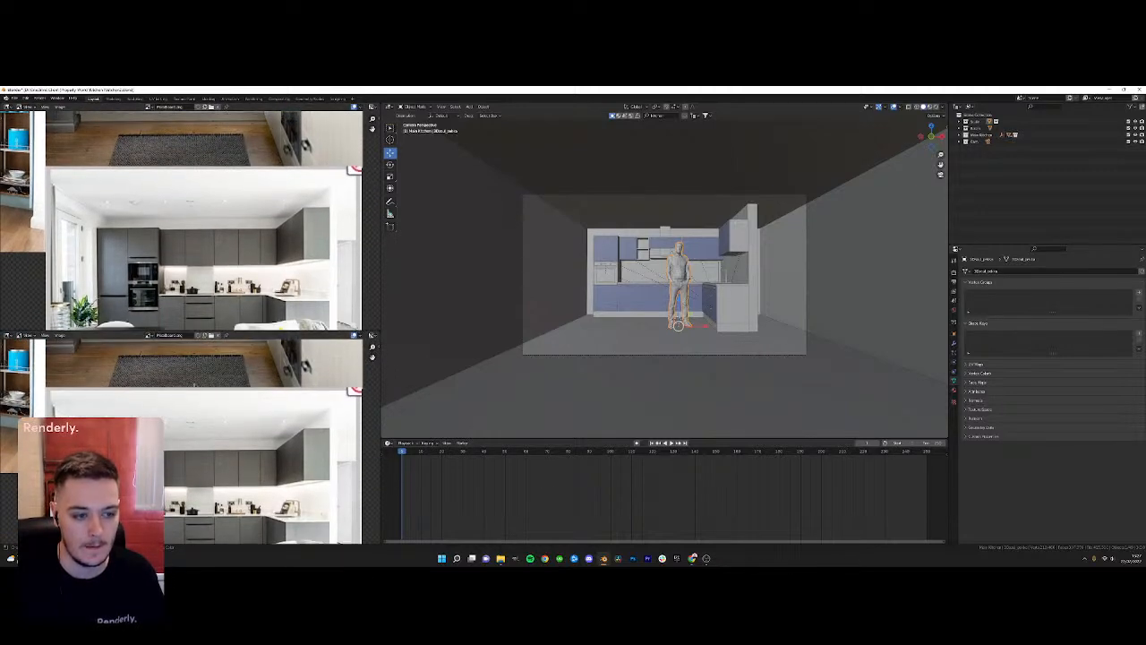
scroll(155, 285, "down", 2)
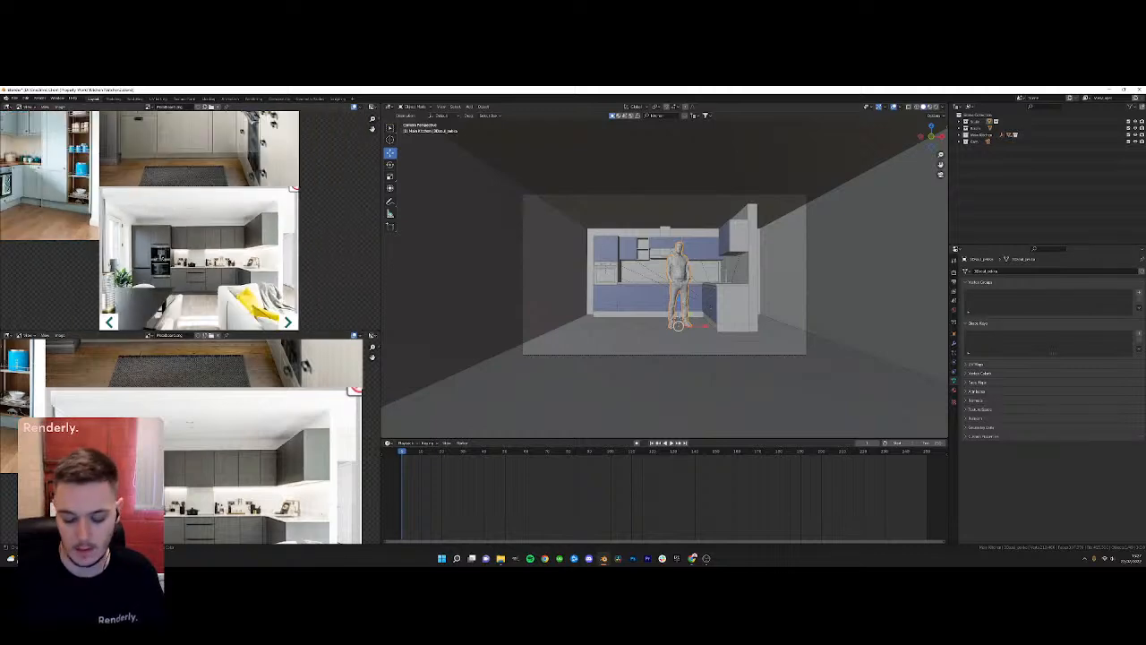
left_click(7, 108)
left_click(36, 127)
key("KP_0")
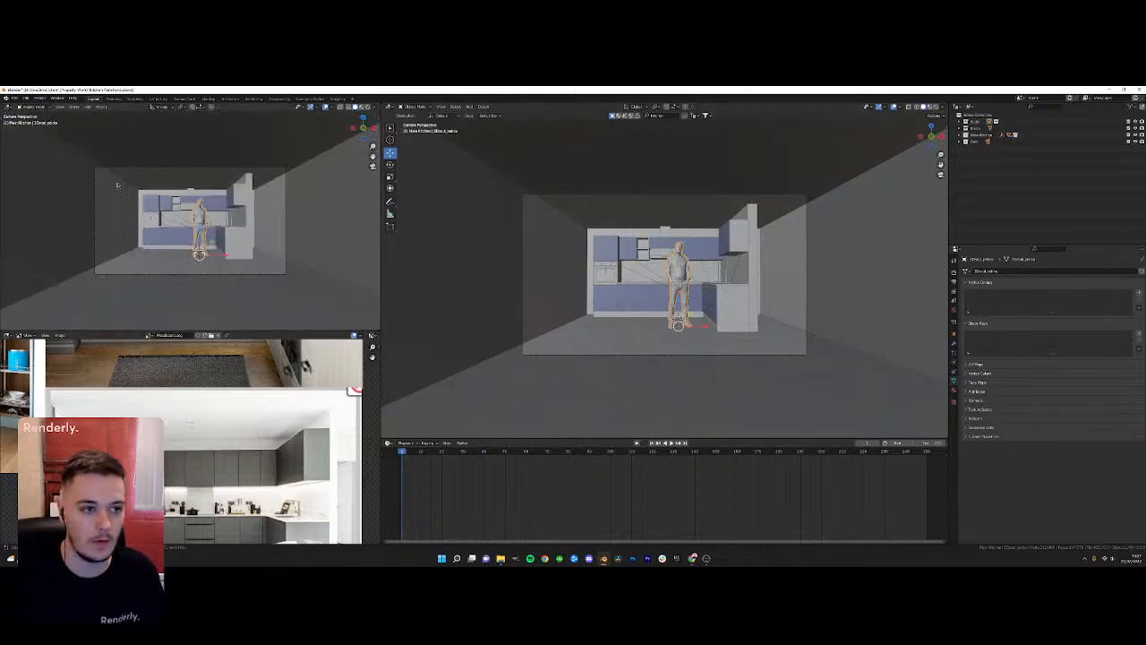
left_click(325, 107)
left_click(316, 107)
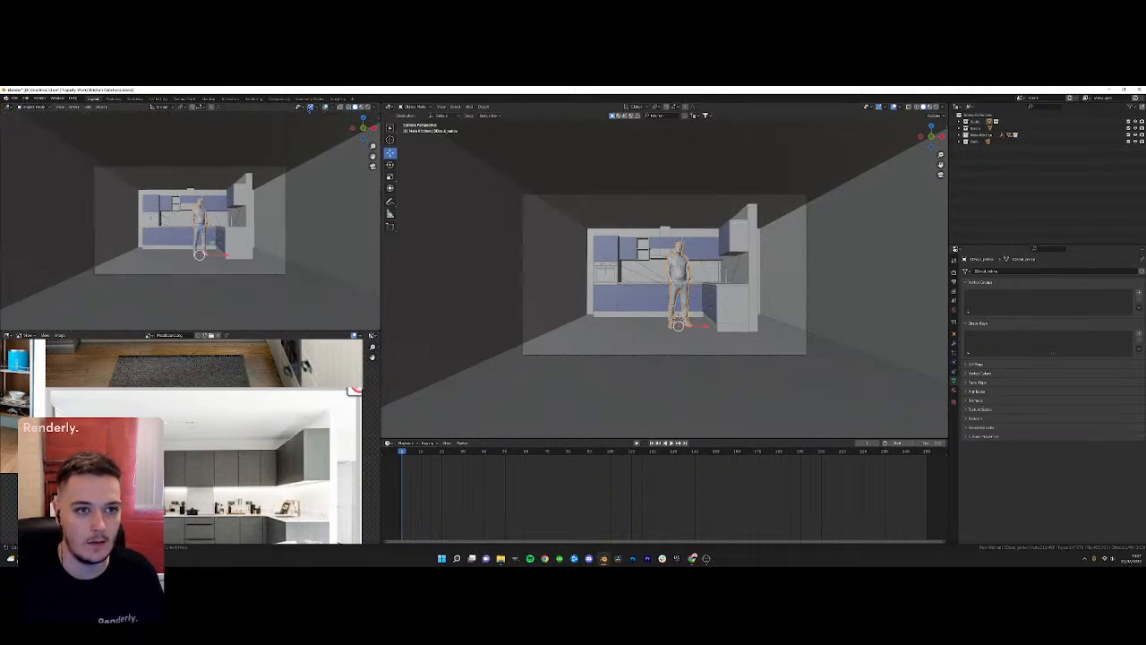
Set the render engine to Cycles with GPU Compute as the device
left_click(954, 273)
left_click(1088, 271)
left_click(1057, 296)
left_click(1088, 287)
left_click(1052, 303)
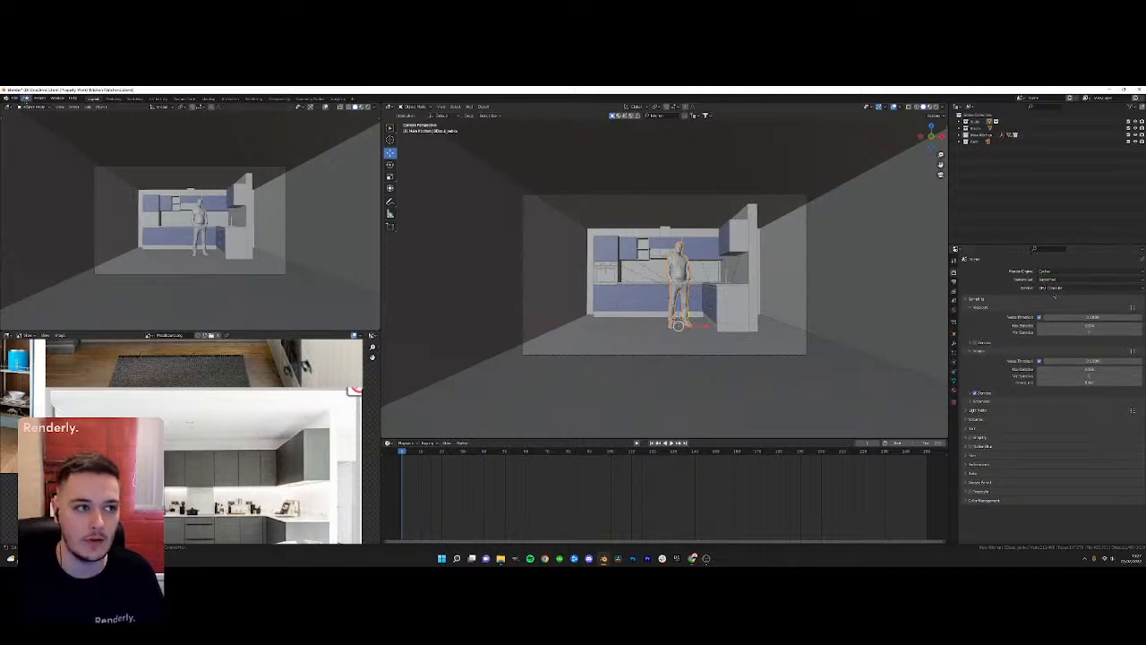
Check the Cycles render device settings in the system preferences
left_click(26, 99)
left_click(50, 192)
left_click_drag(123, 103, 591, 183)
left_click(488, 287)
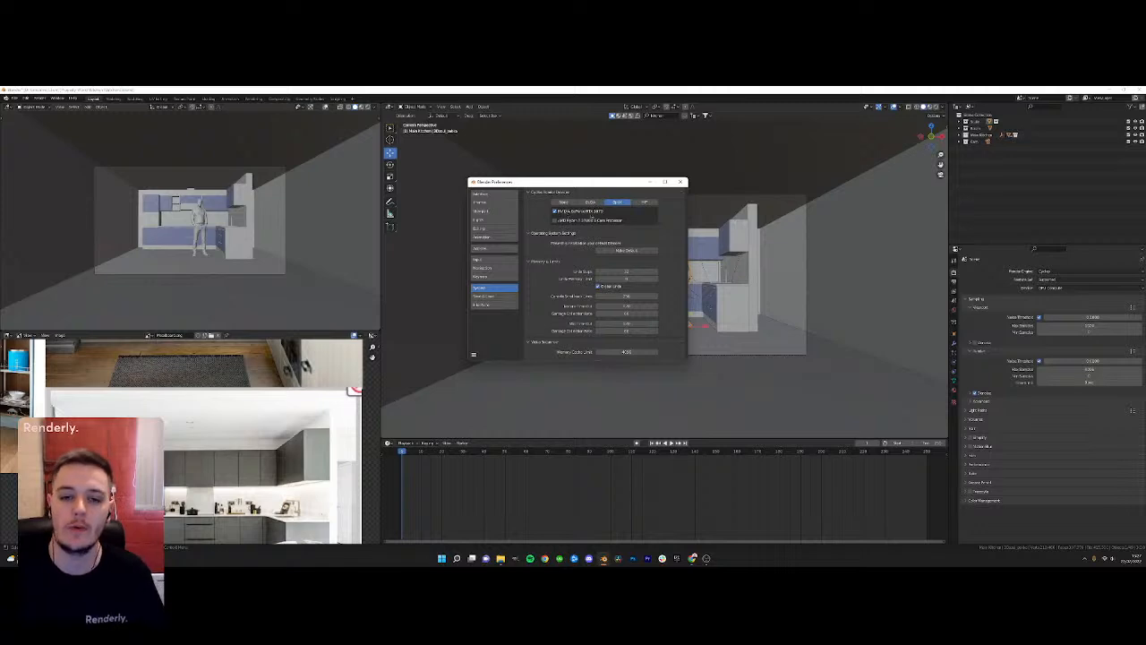
left_click(683, 181)
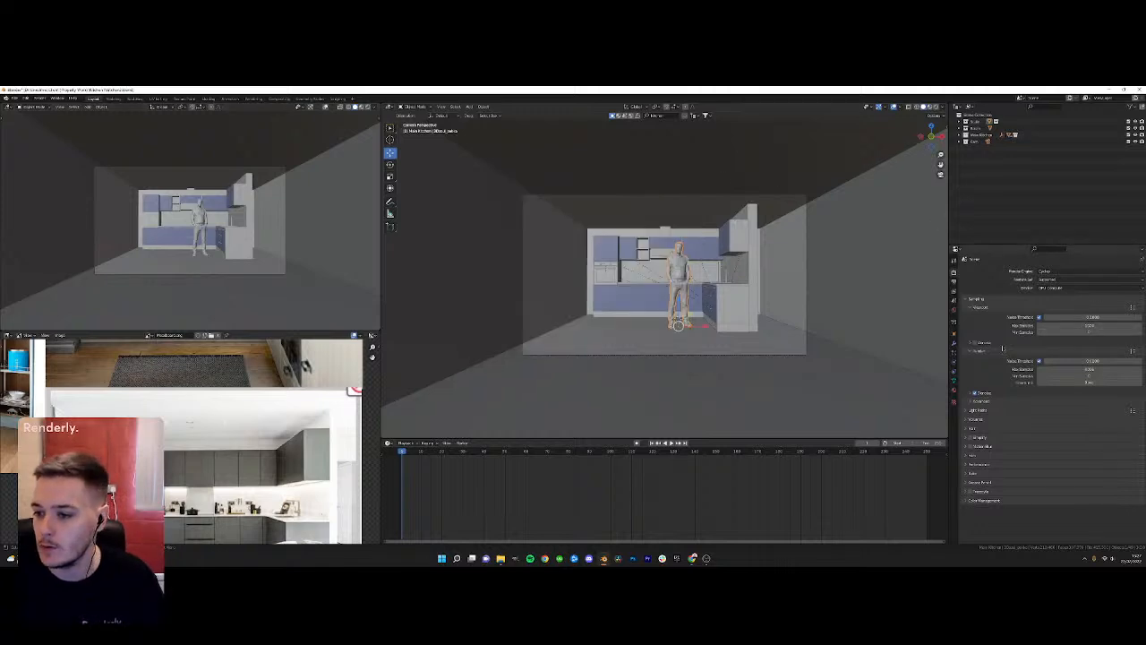
Enable viewport denoising and choose OptiX as its denoiser
left_click(976, 343)
left_click(1062, 352)
left_click(1059, 373)
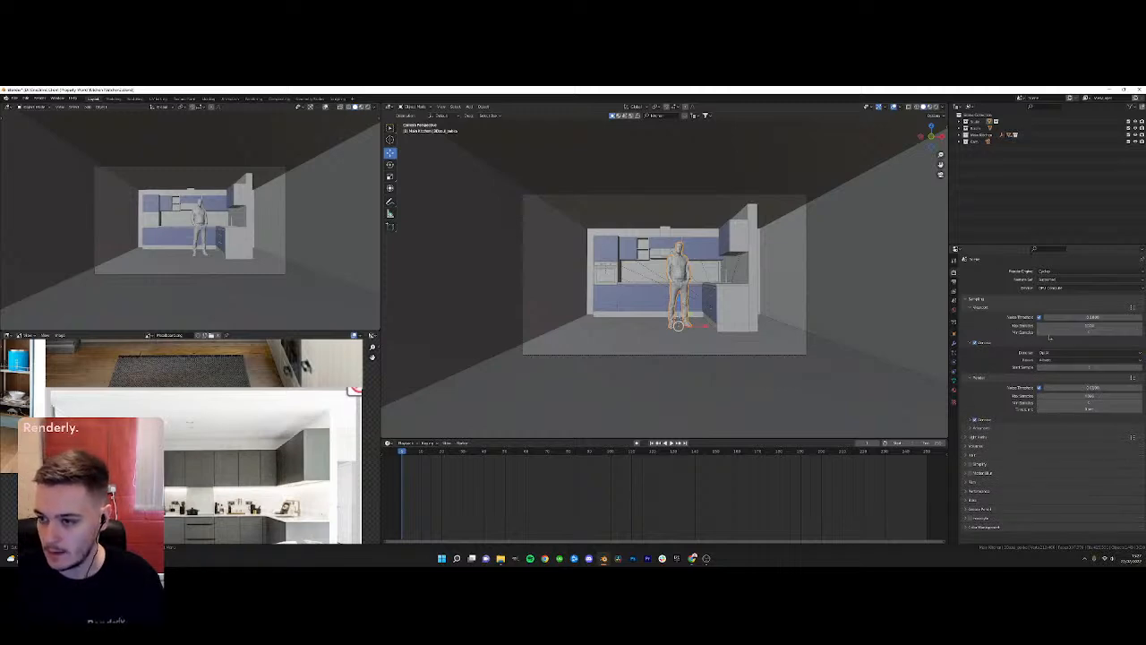
Set the final render's maximum samples to 1000 and choose OptiX as its denoiser
left_click(1079, 396)
type("1000")
key("Return")
left_click(971, 420)
left_click(1051, 430)
left_click(1058, 437)
scroll(1133, 427, "down", 1)
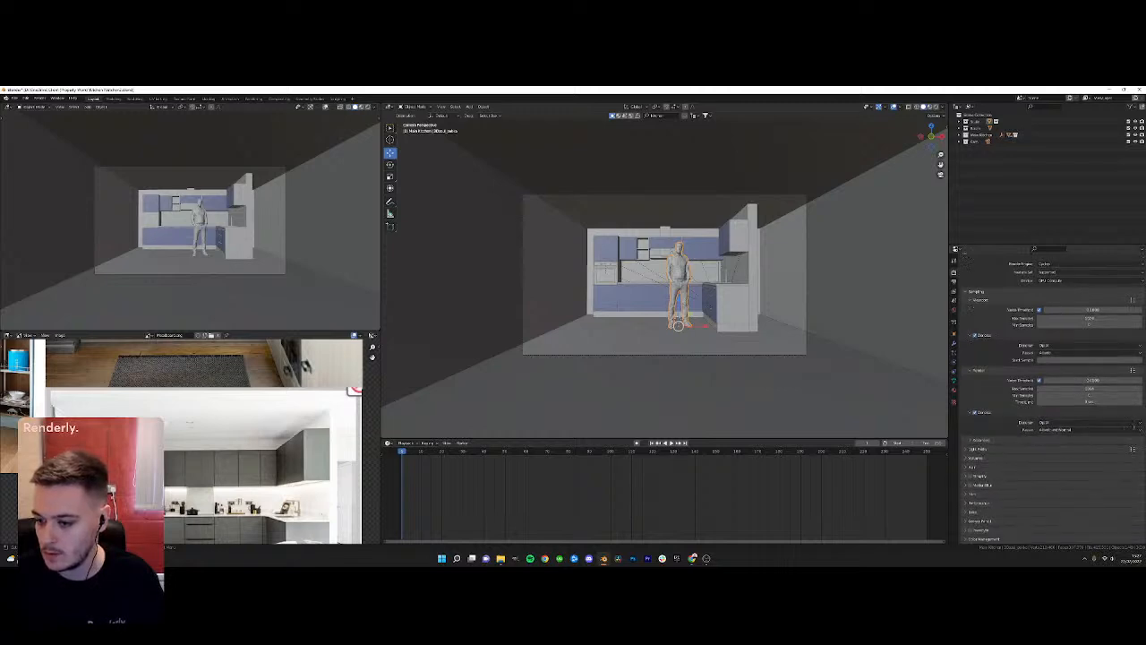
Choose a contrast preset as the look in the color management settings
scroll(1023, 522, "down", 2)
left_click(1025, 527)
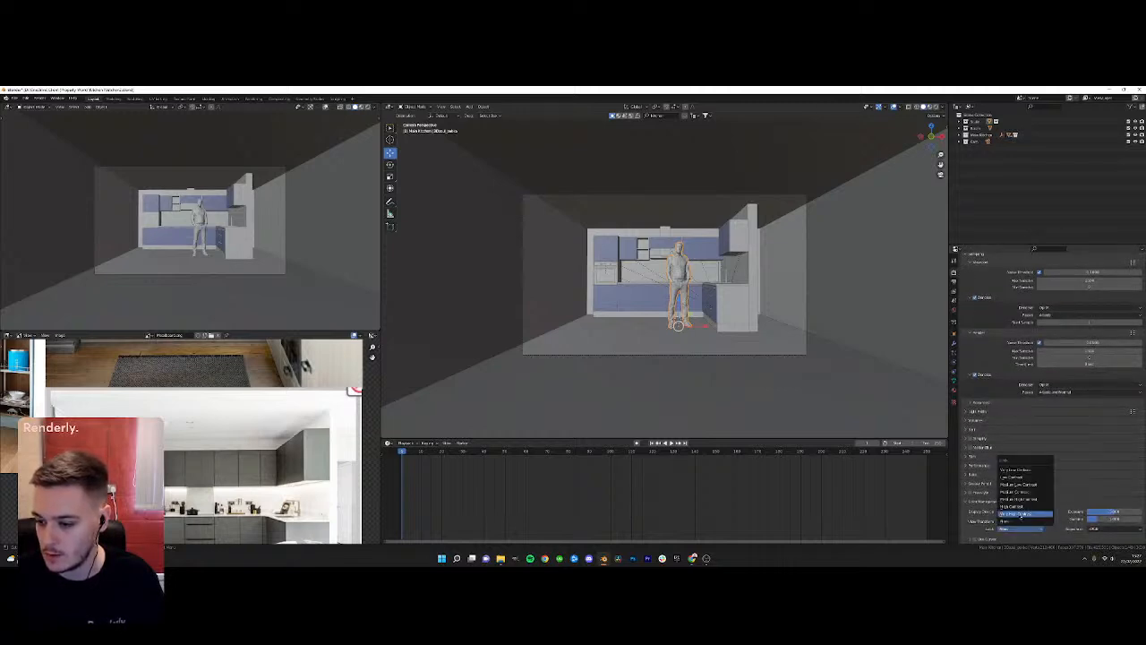
left_click(1012, 522)
left_click(1012, 522)
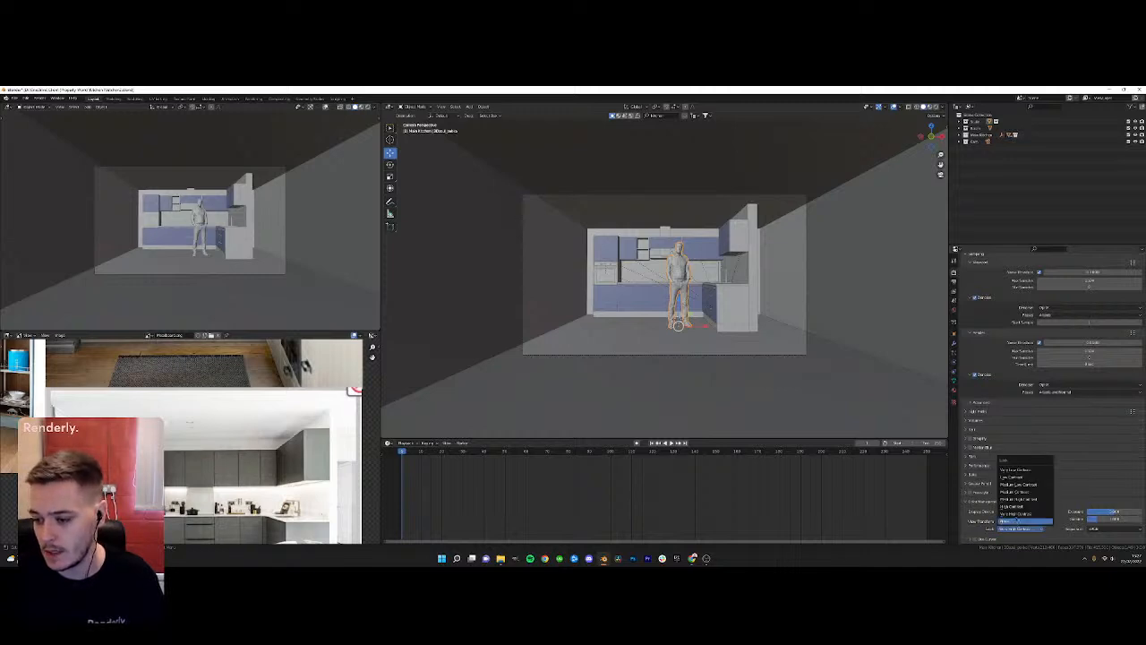
scroll(656, 279, "down", 2)
scroll(656, 278, "up", 2)
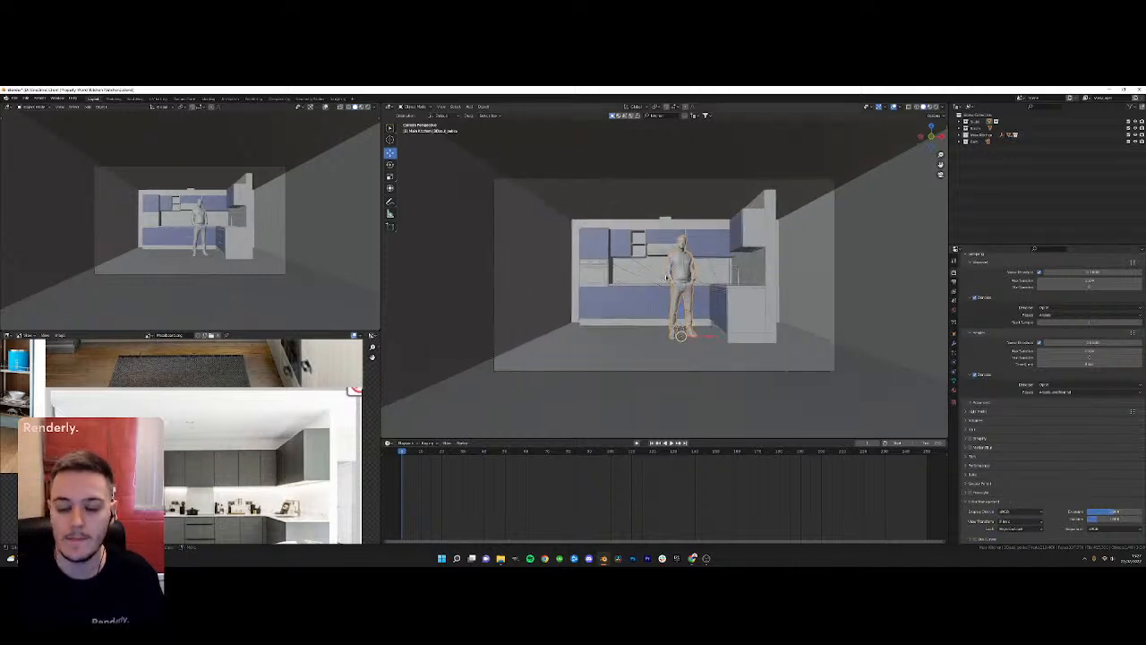
Save the file, keep the main viewport in solid shading and set the small camera viewport to rendered shading
left_click(645, 227)
key("ctrl+s")
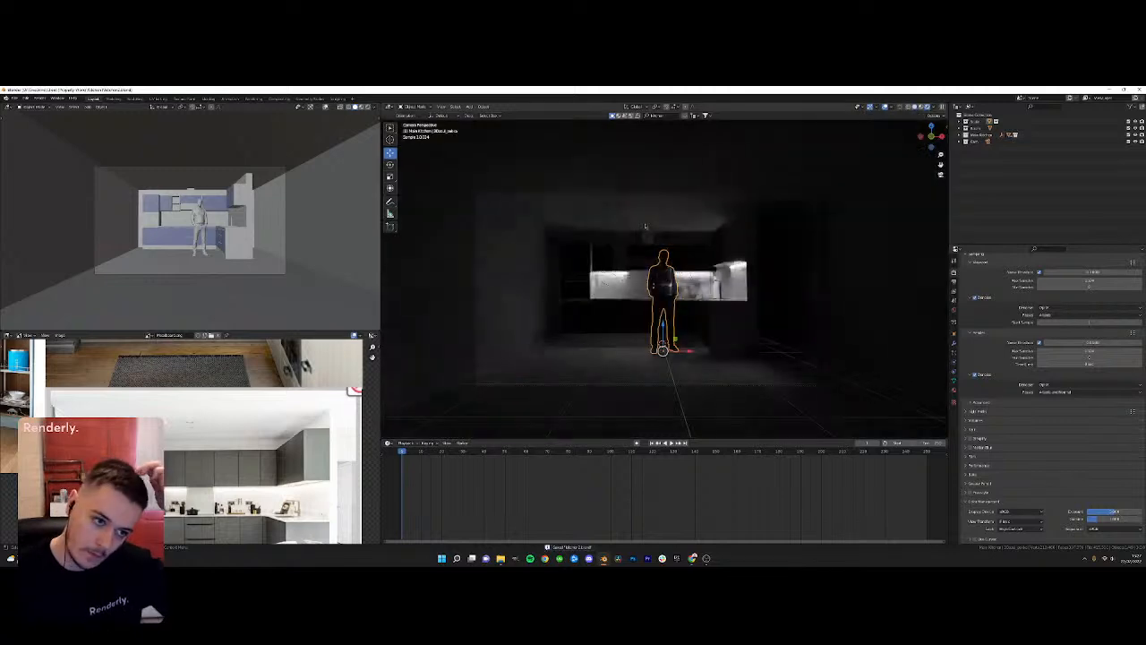
scroll(601, 240, "up", 1)
key("z")
left_click(668, 240)
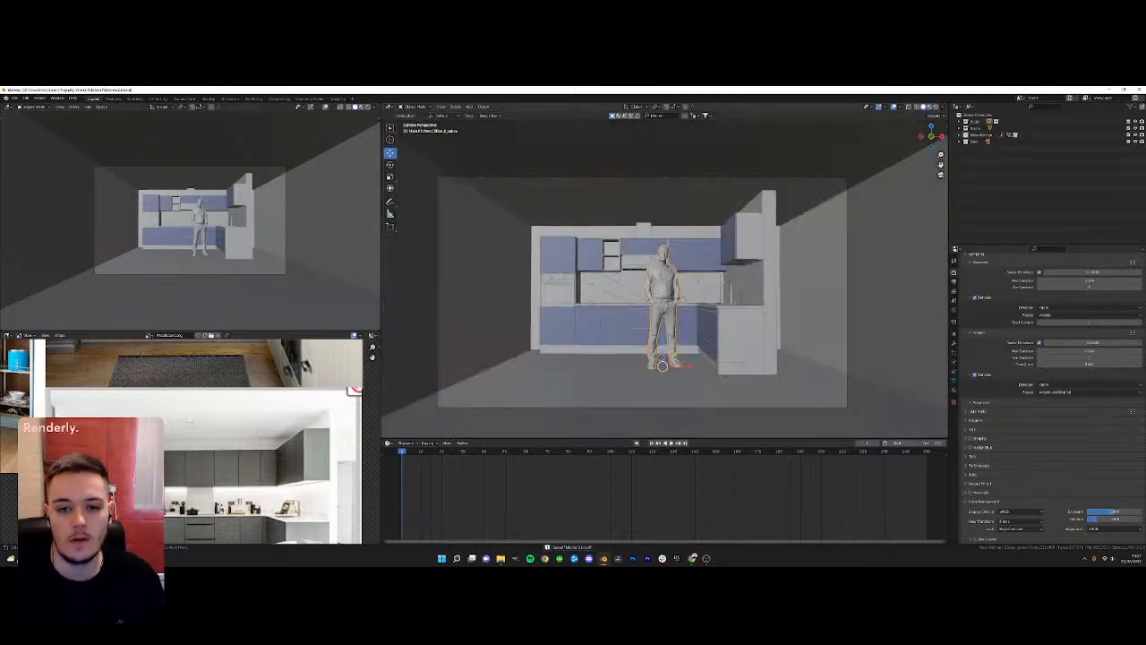
key("z")
left_click(231, 161)
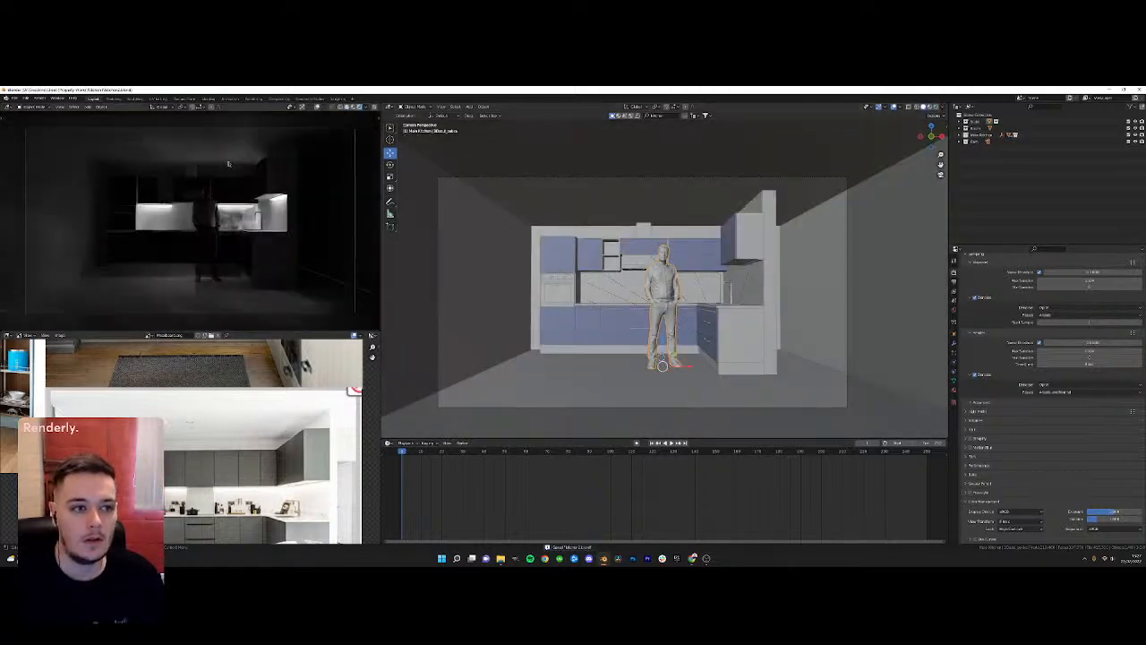
Select the camera and reduce the horizontal output resolution to get a squarer frame like the reference photo
left_click(980, 148)
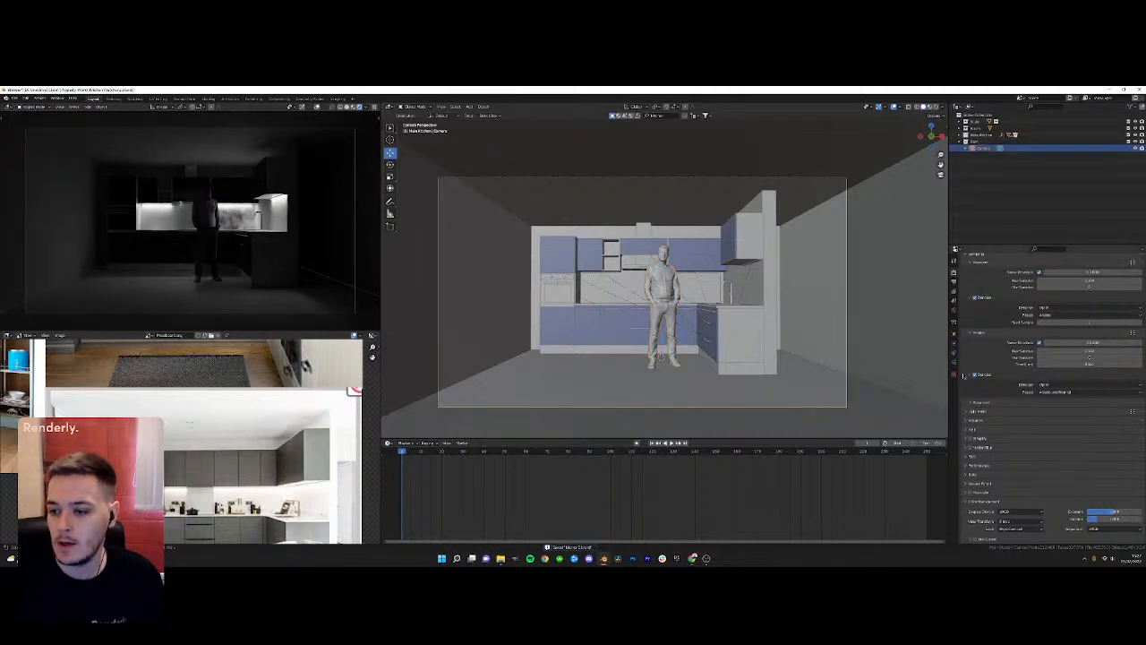
left_click(954, 363)
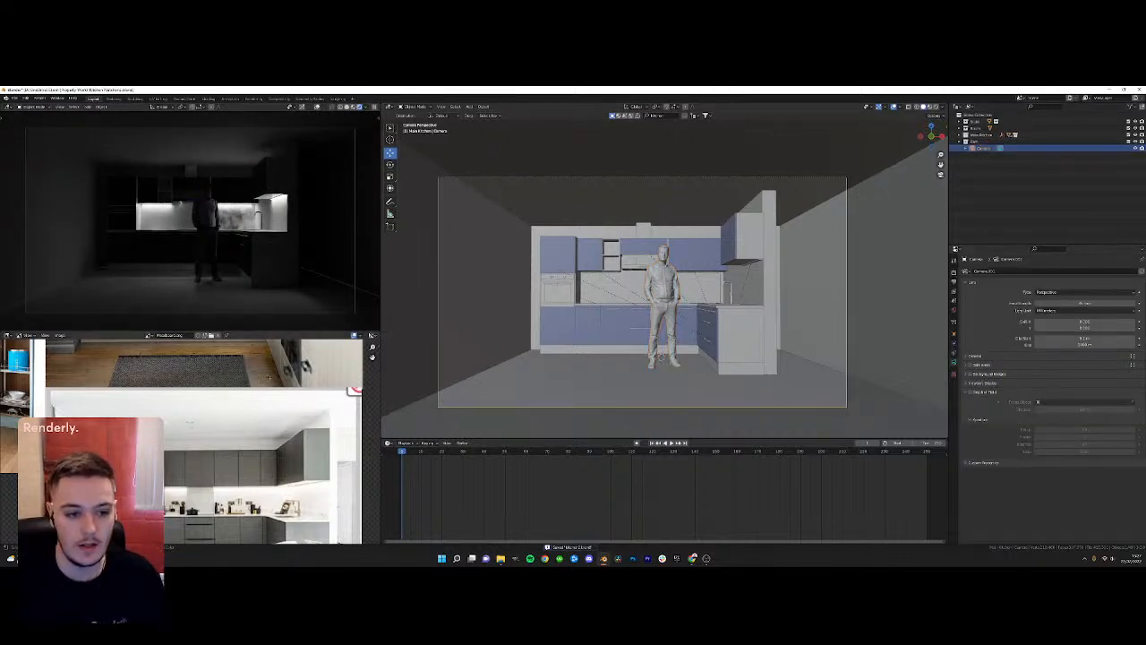
scroll(320, 361, "down", 3)
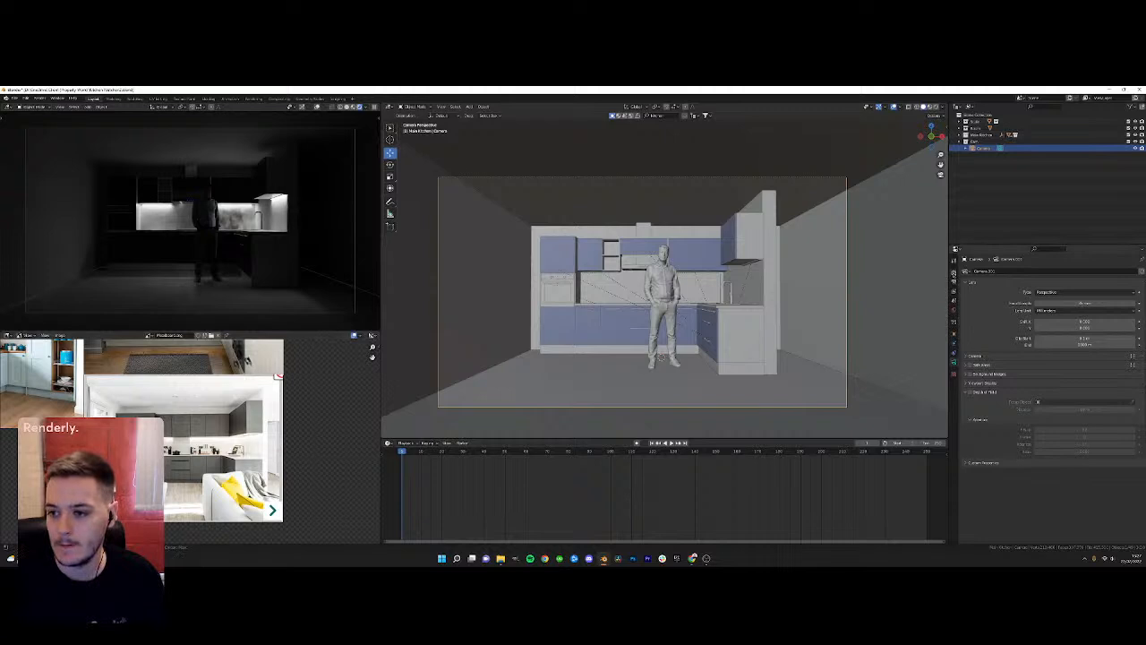
left_click(954, 281)
left_click_drag(1089, 281, 1044, 280)
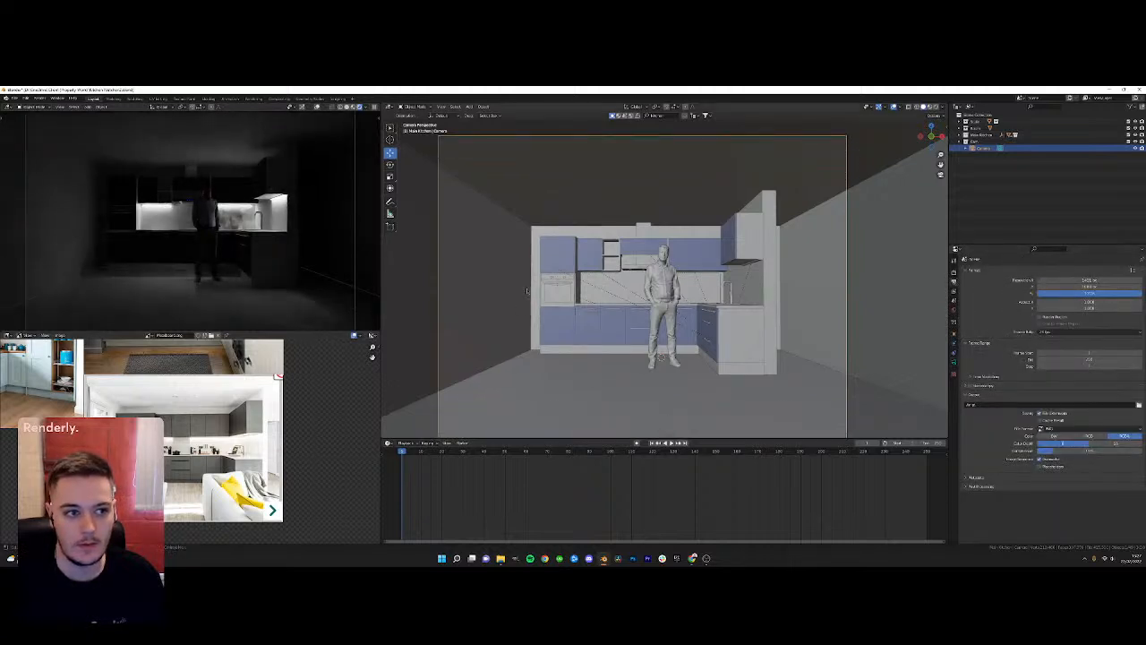
scroll(235, 254, "down", 2)
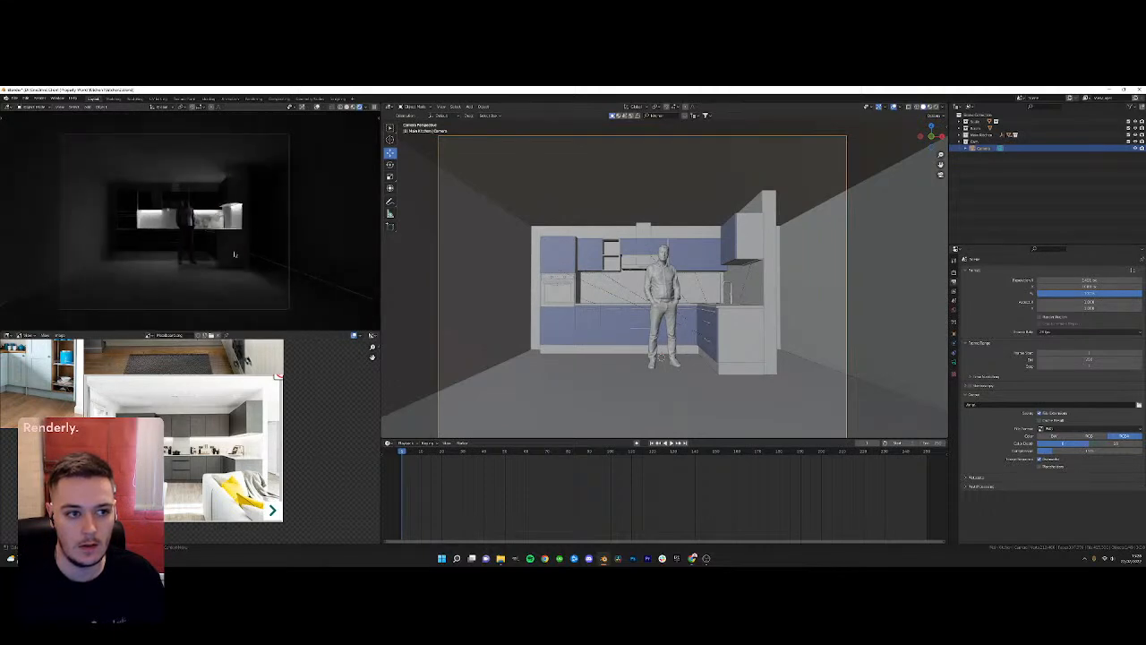
Increase the camera's focal length slightly to frame the kitchen more tightly
left_click(953, 363)
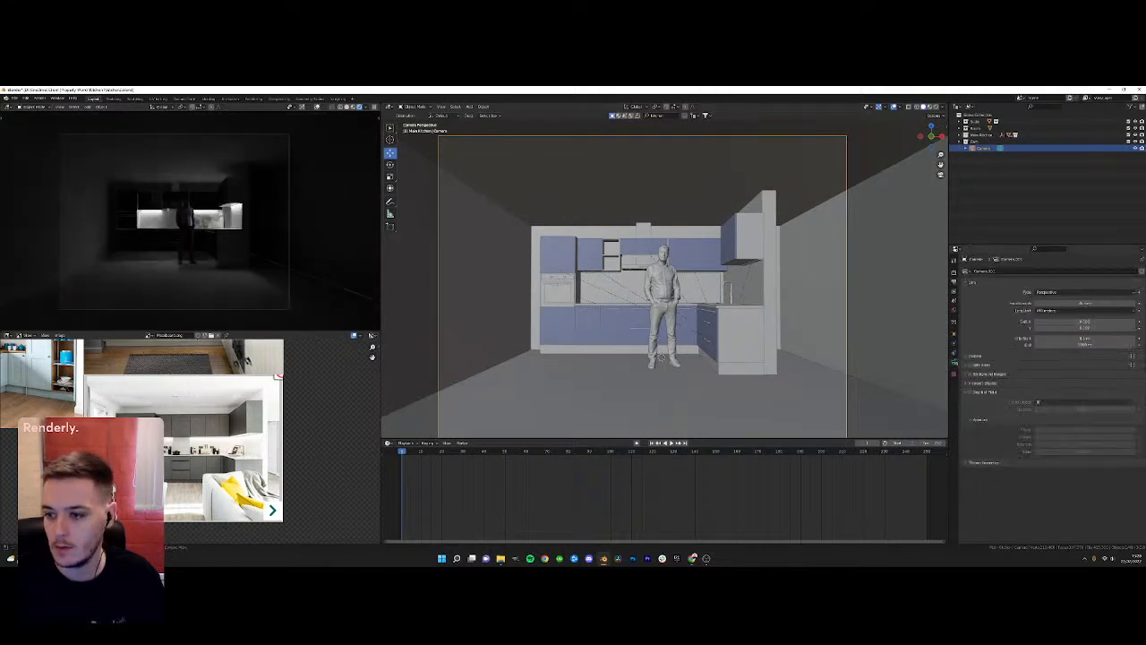
left_click(1082, 303)
key("Return")
double_click(1068, 303)
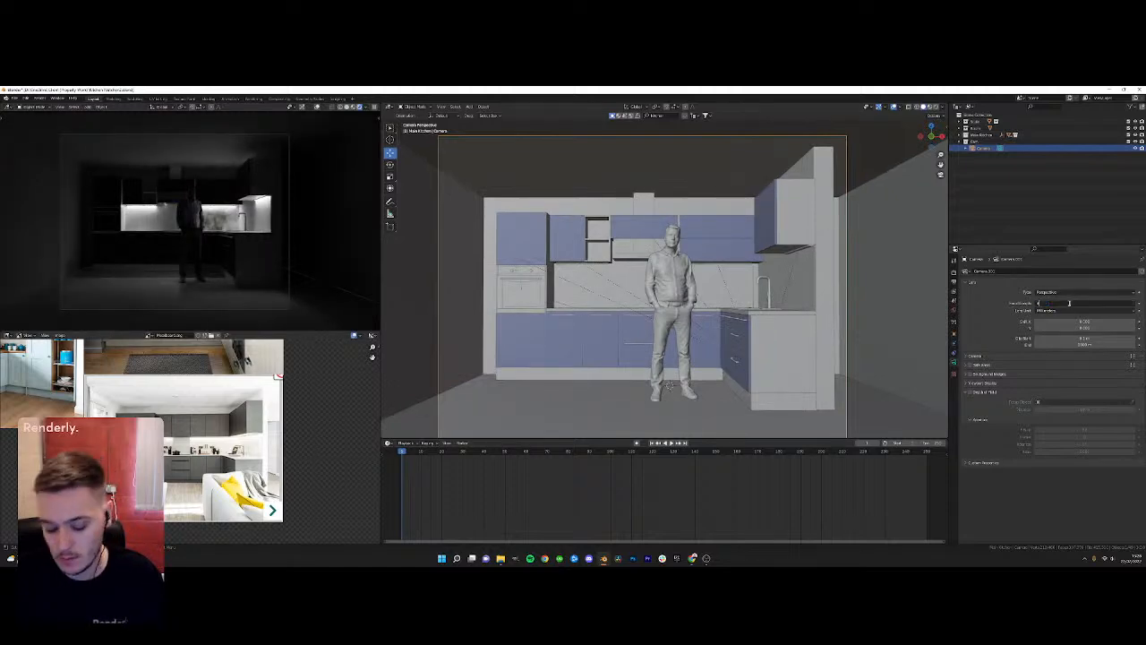
type("35")
key("Return")
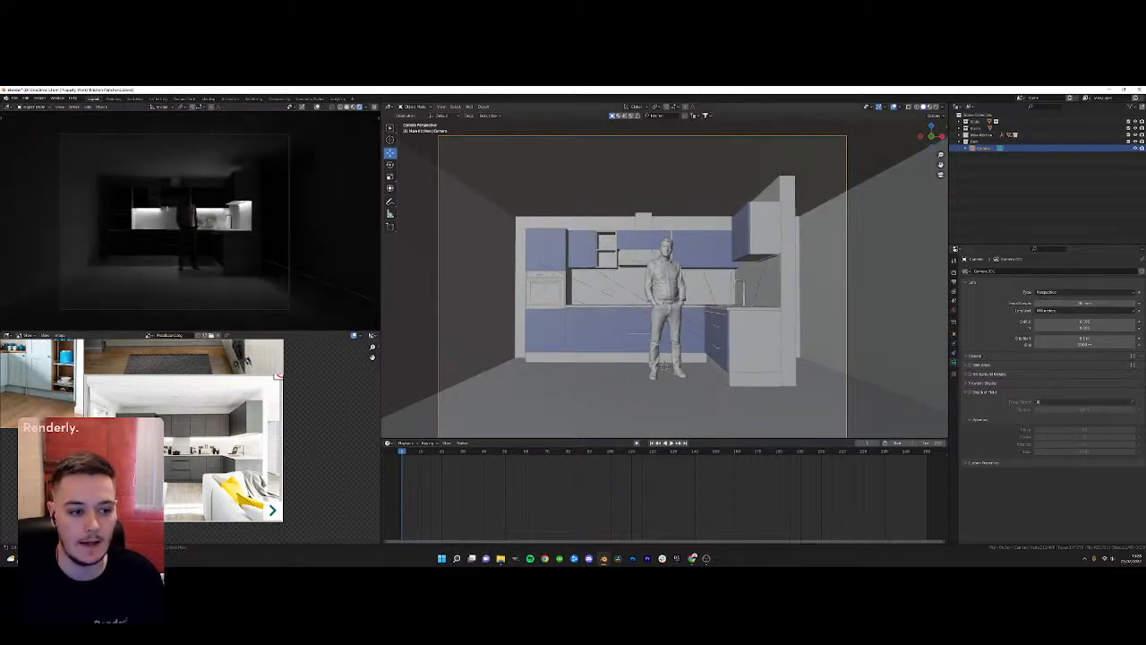
Select the room shell, ceiling and floor together in top view
left_click(458, 257)
key("KP_7")
scroll(501, 262, "down", 6)
key("Tab")
key("z")
left_click(587, 228)
key("Tab")
left_click(959, 135)
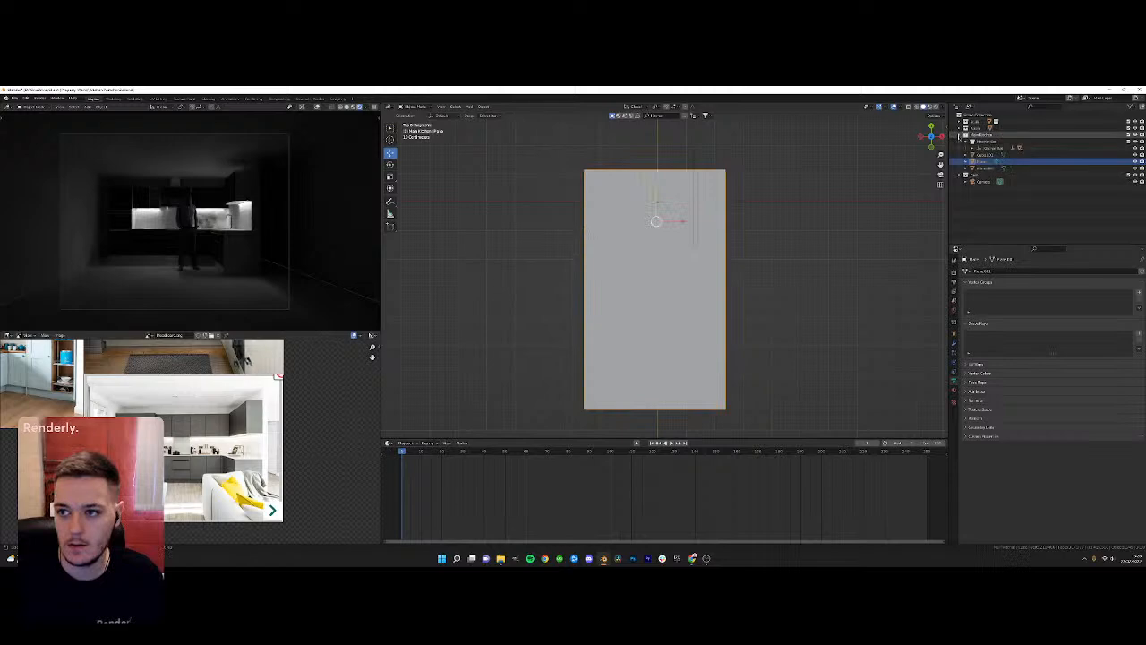
left_click(984, 168)
left_click(984, 154, "shift")
Move the -X edges of the room shell, ceiling and floor inward along X to meet the end of the cabinet run
key("Tab")
key("z")
left_click(503, 207)
left_click_drag(537, 146, 641, 433)
key("g")
key("x")
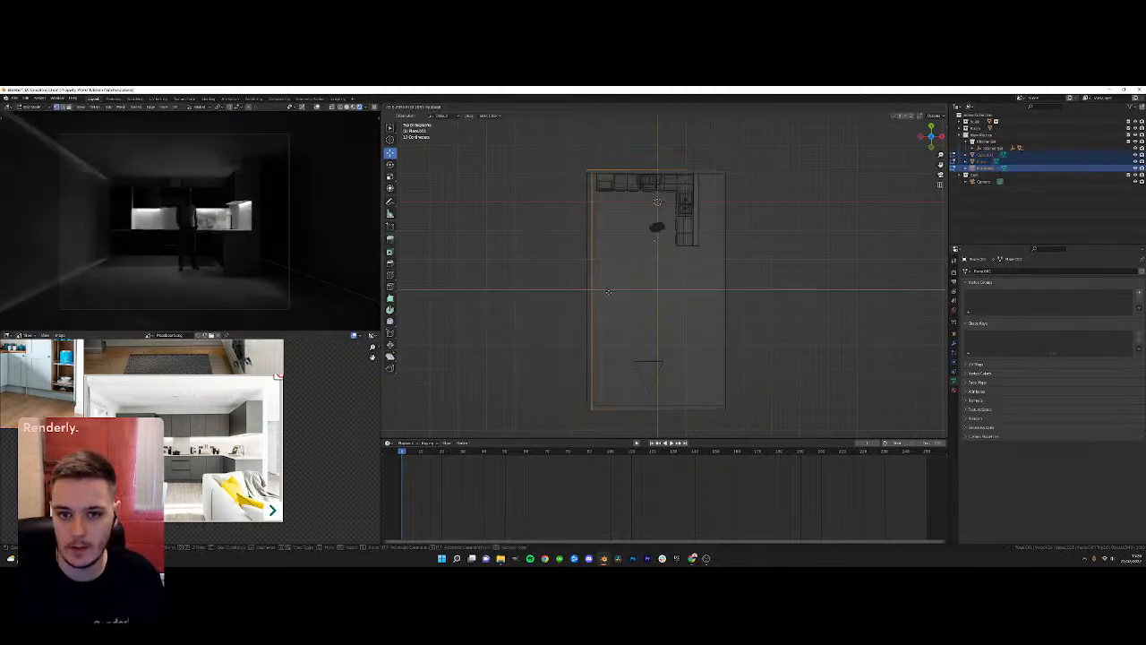
left_click(591, 284)
key("Tab")
key("Tab")
left_click_drag(554, 157, 630, 417)
left_click_drag(608, 290, 616, 290)
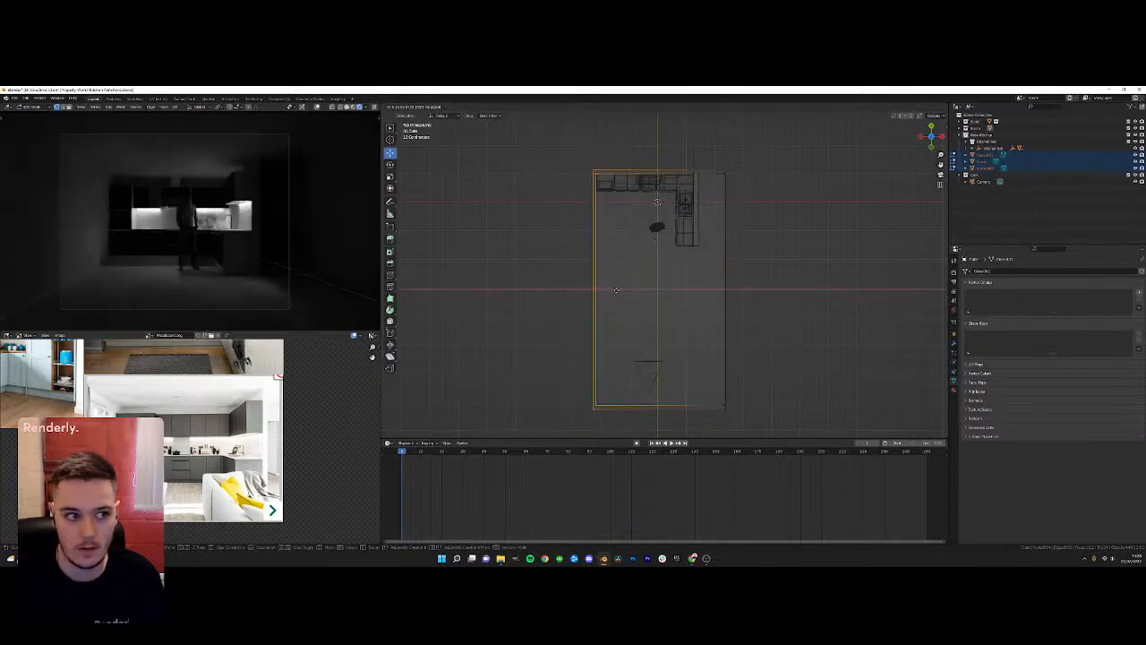
left_click(615, 290)
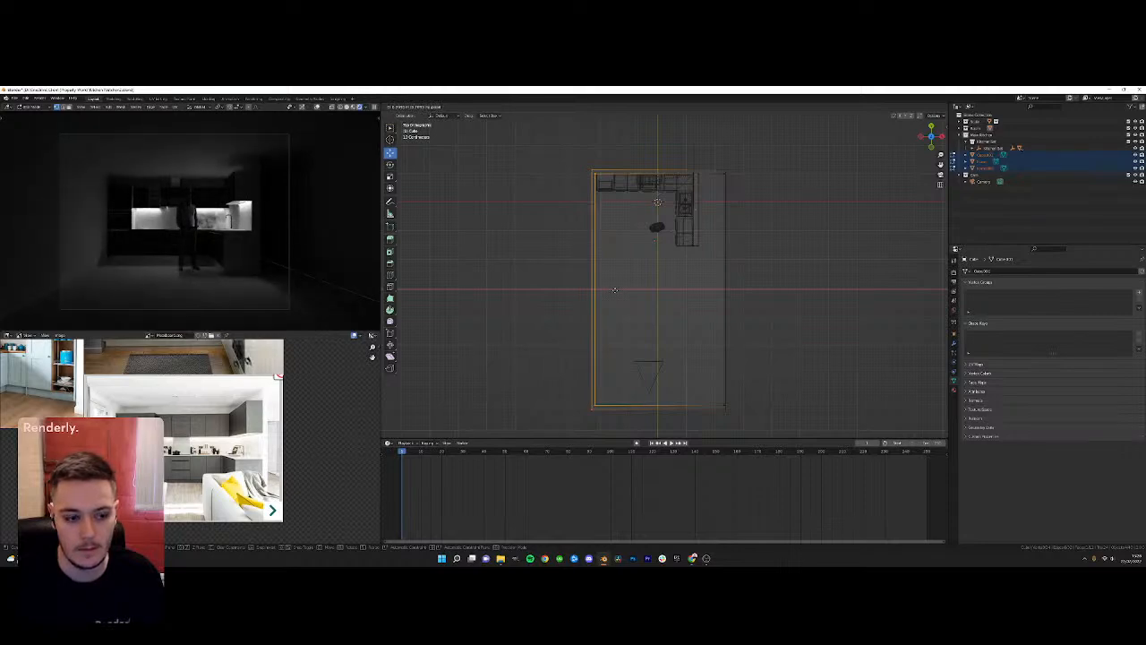
Nudge the +X edges of the room shell, ceiling and floor outward, finish editing and clear the selection
key("Tab")
key("Tab")
left_click_drag(713, 157, 766, 423)
key("Tab")
left_click(801, 255)
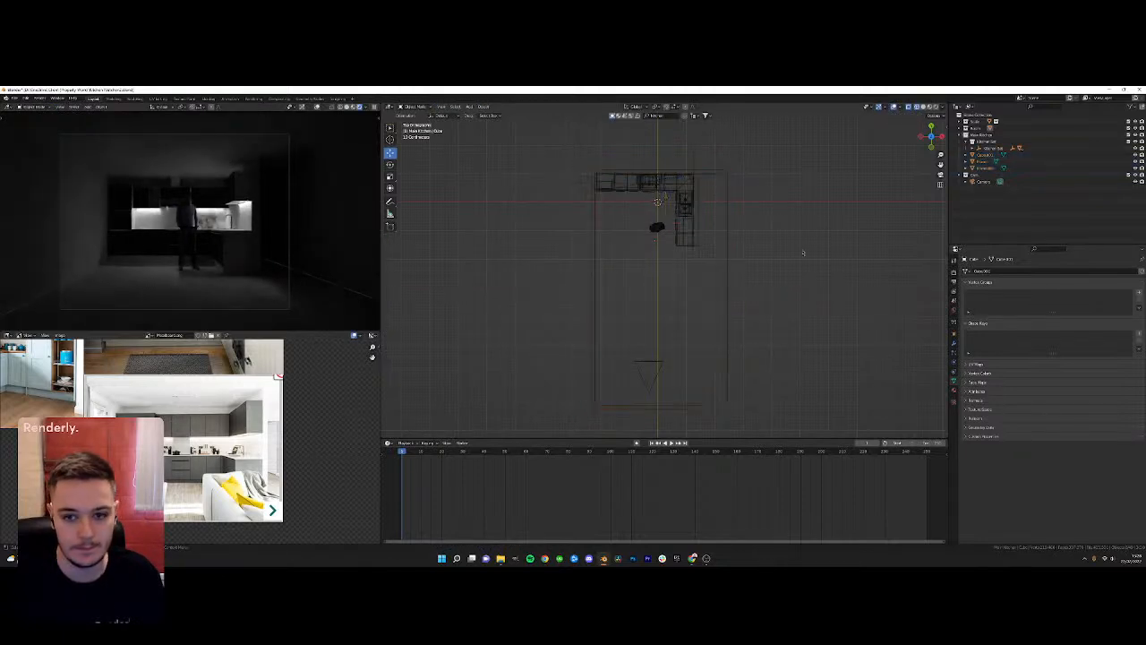
Create a new collection inside the main kitchen collection and name it Building
left_click(978, 134)
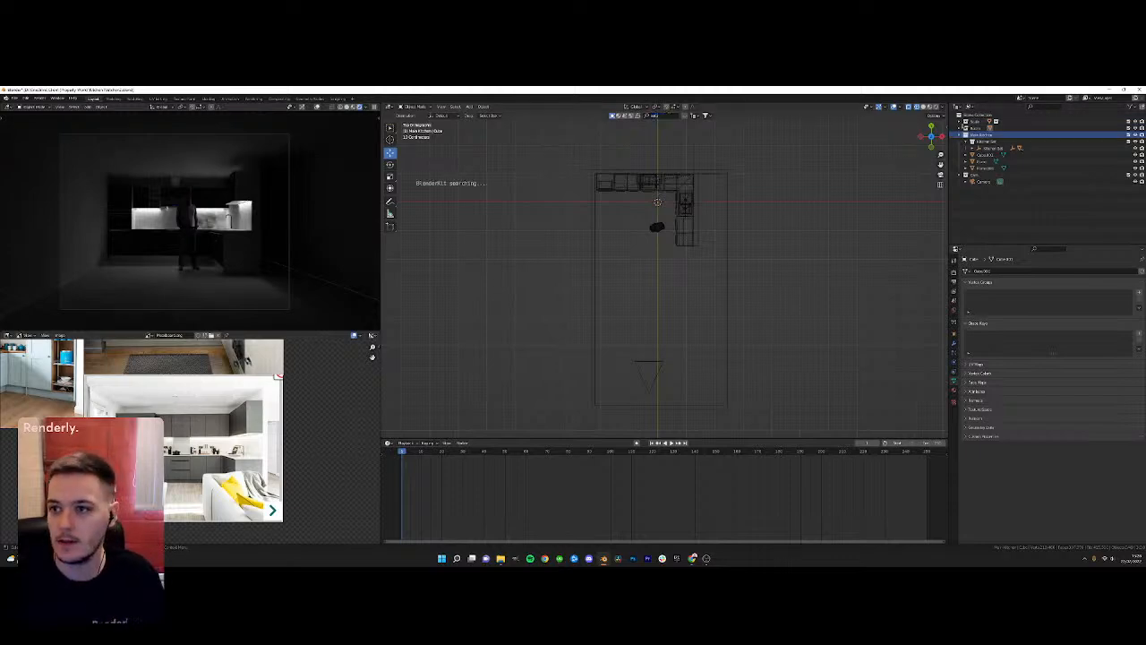
left_click(966, 142)
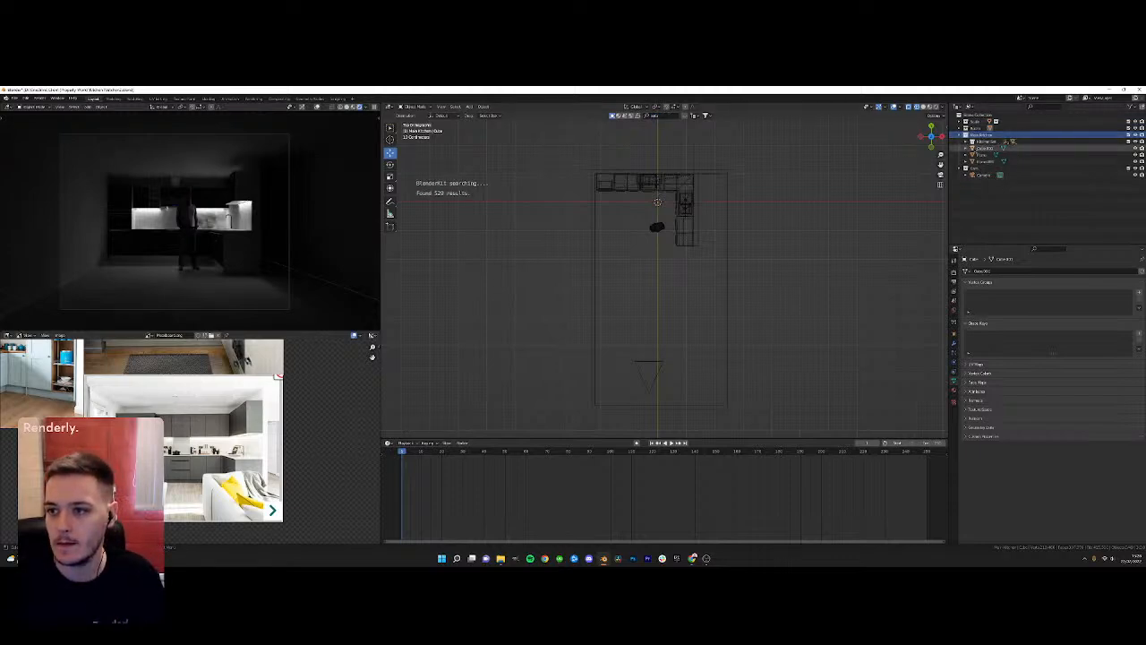
left_click(975, 149)
left_click(974, 136)
right_click(974, 135)
left_click(973, 137)
double_click(1010, 147)
type("Building")
key("Return")
Move the room shell, floor and ceiling into the Building collection and make the main kitchen collection active again
left_click(986, 155)
left_click(987, 168, "shift")
left_click_drag(987, 167, 992, 149)
left_click(965, 149)
left_click(983, 135)
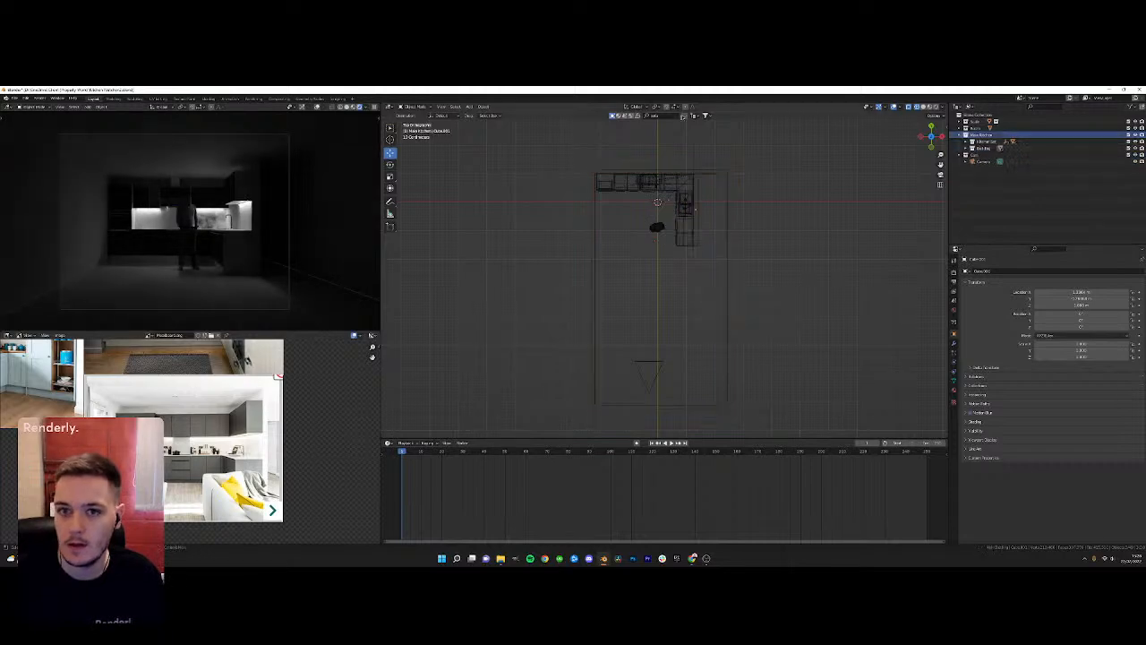
Place a sofa from the BlenderKit results on the +X side of the room near the camera and shift it along X
left_click(684, 115)
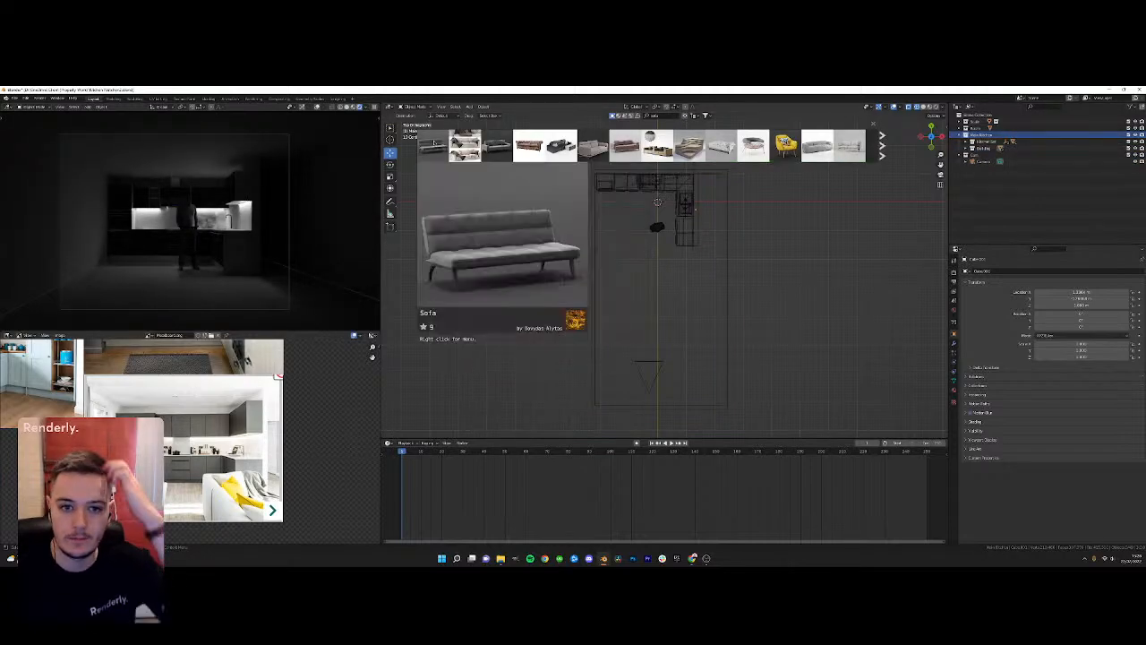
left_click_drag(465, 145, 708, 344)
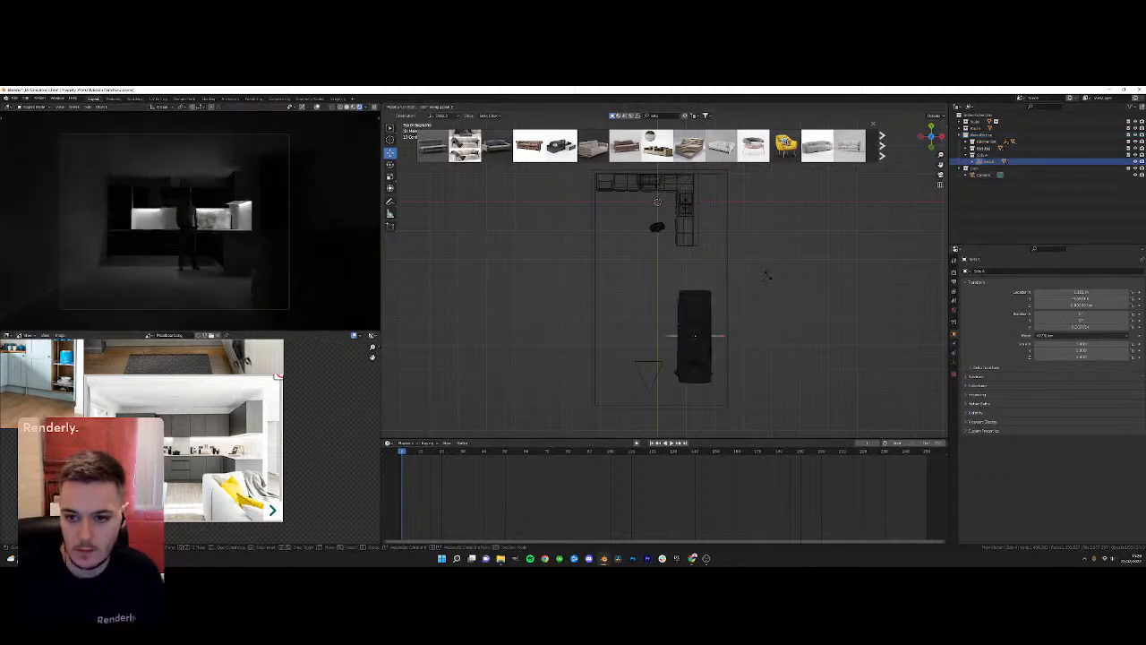
key("g")
key("x")
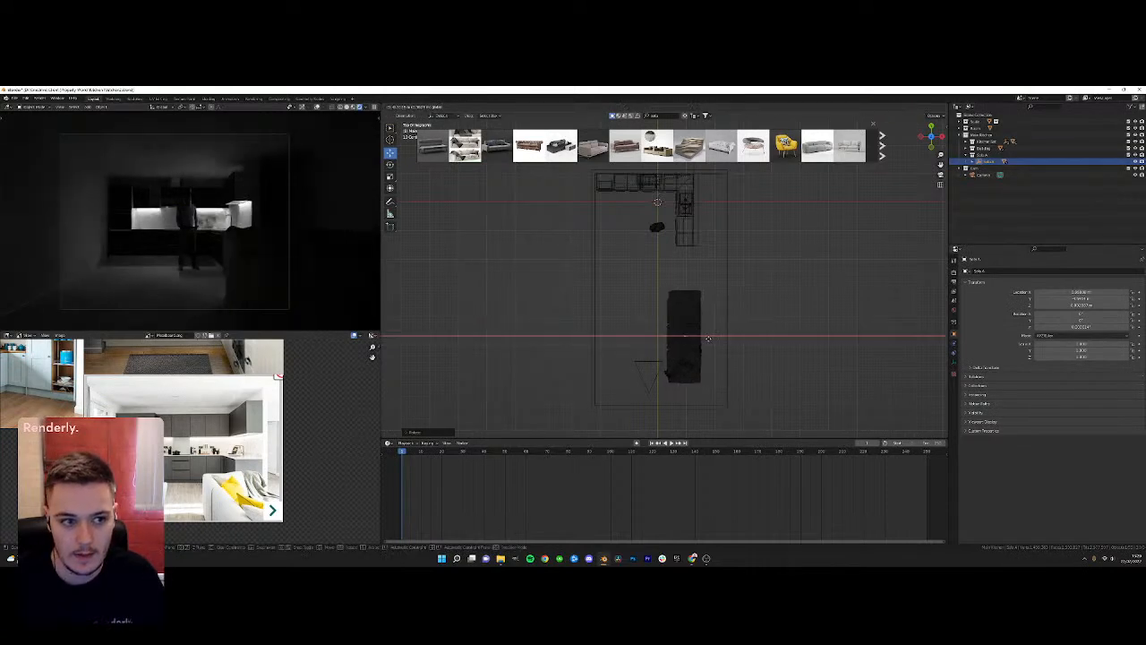
left_click(709, 337)
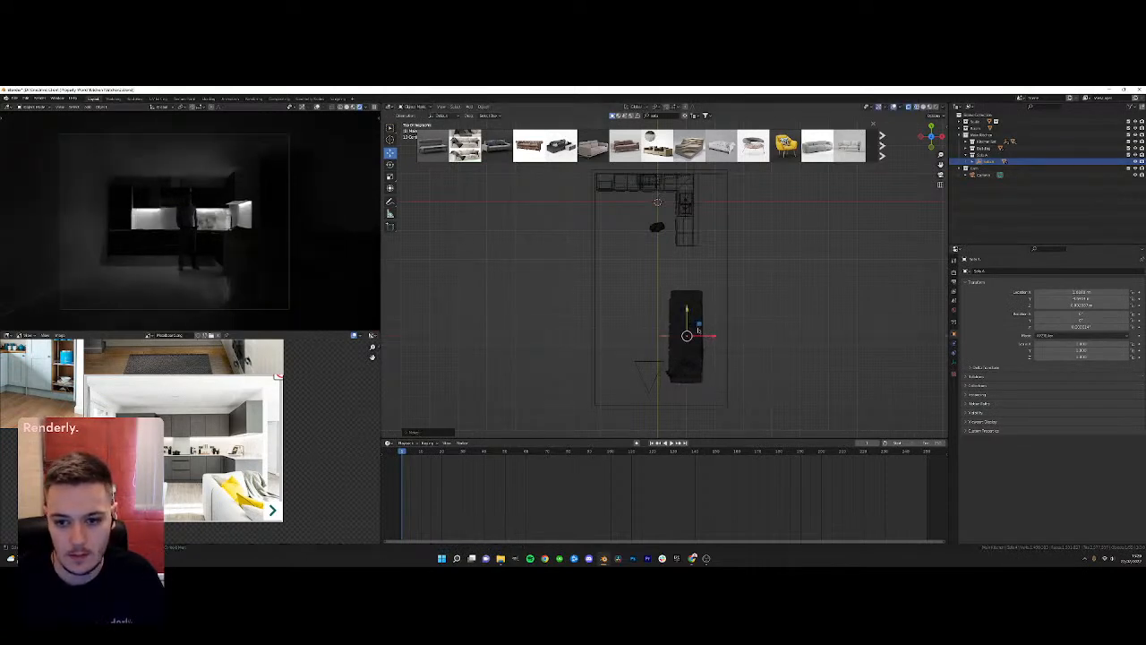
Move the sofa along Y toward the camera end of the room and fine-tune its position along X
key("g")
key("y")
left_click(714, 351)
key("g")
key("x")
left_click(715, 351)
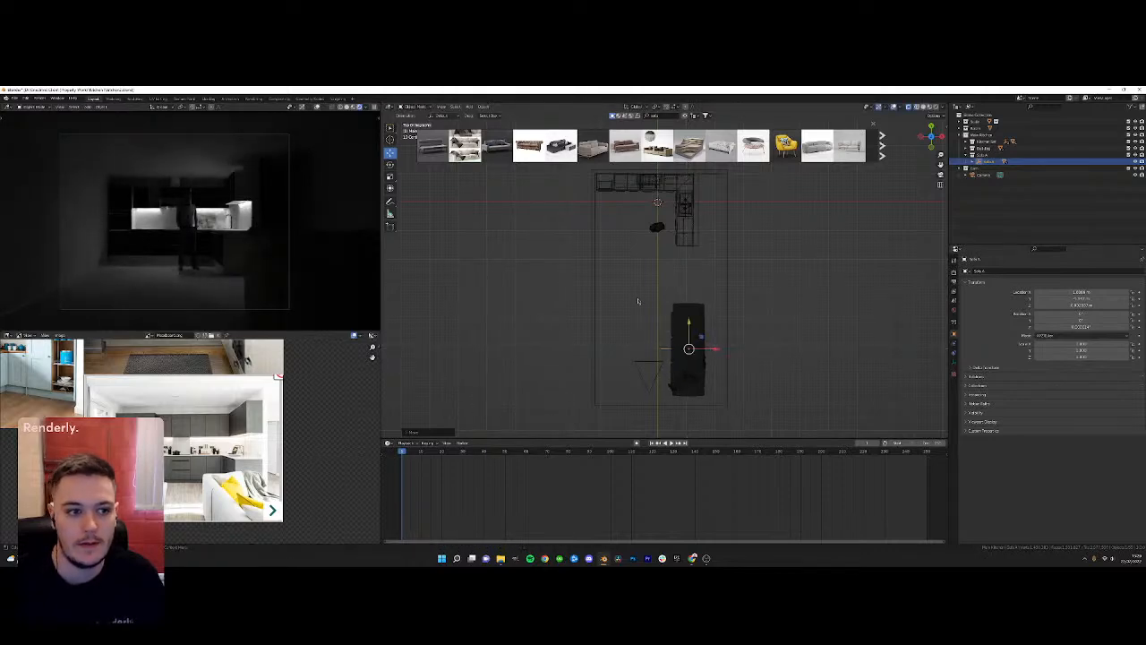
Search BlenderKit for a table and page through the results
left_click(657, 117)
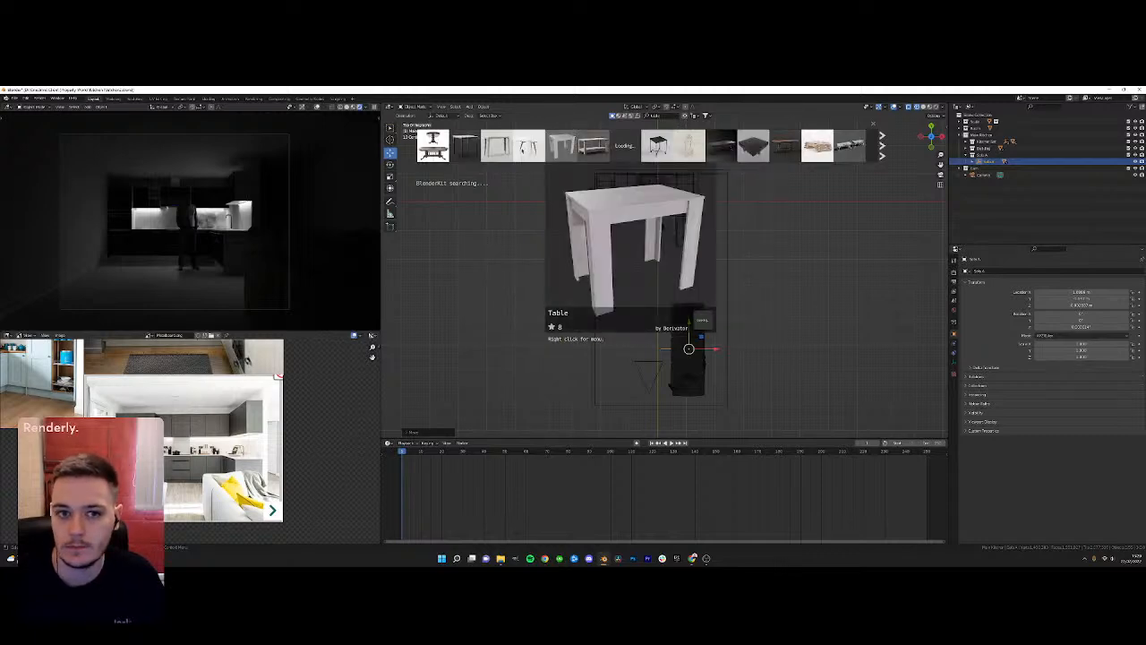
mouse_move(434, 145)
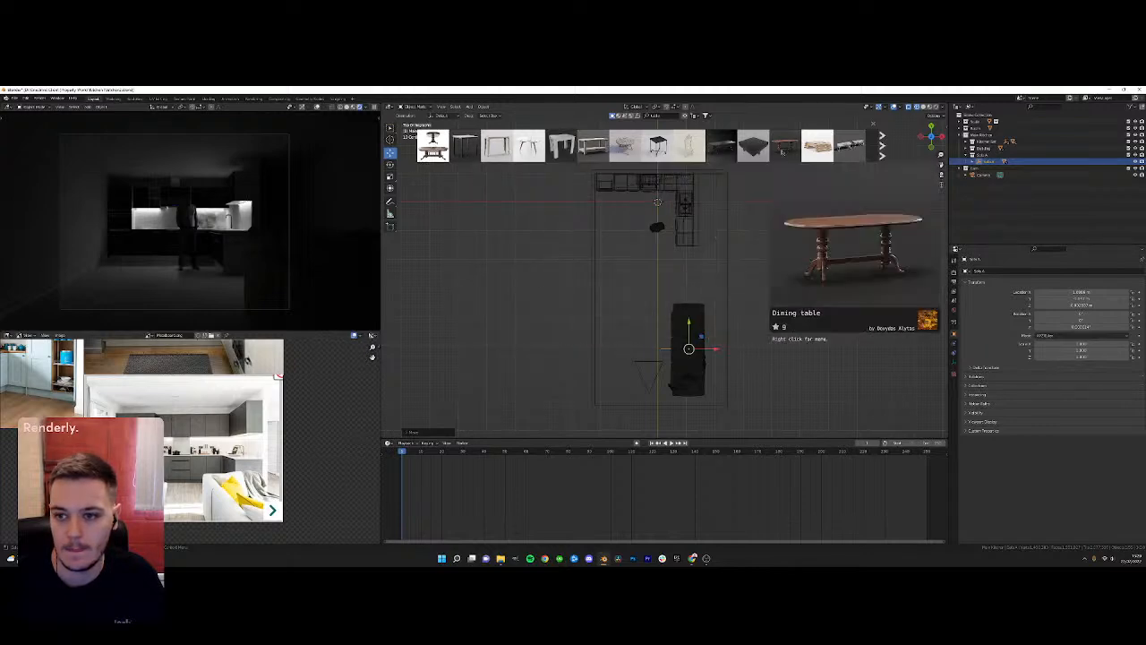
left_click(882, 154)
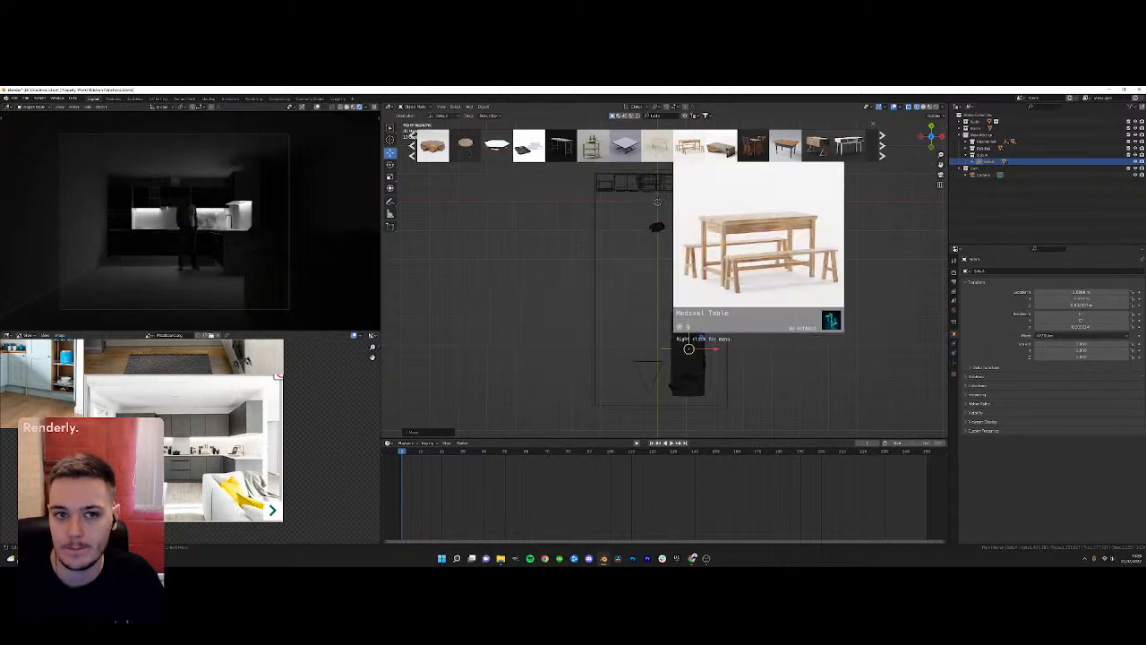
left_click(883, 143)
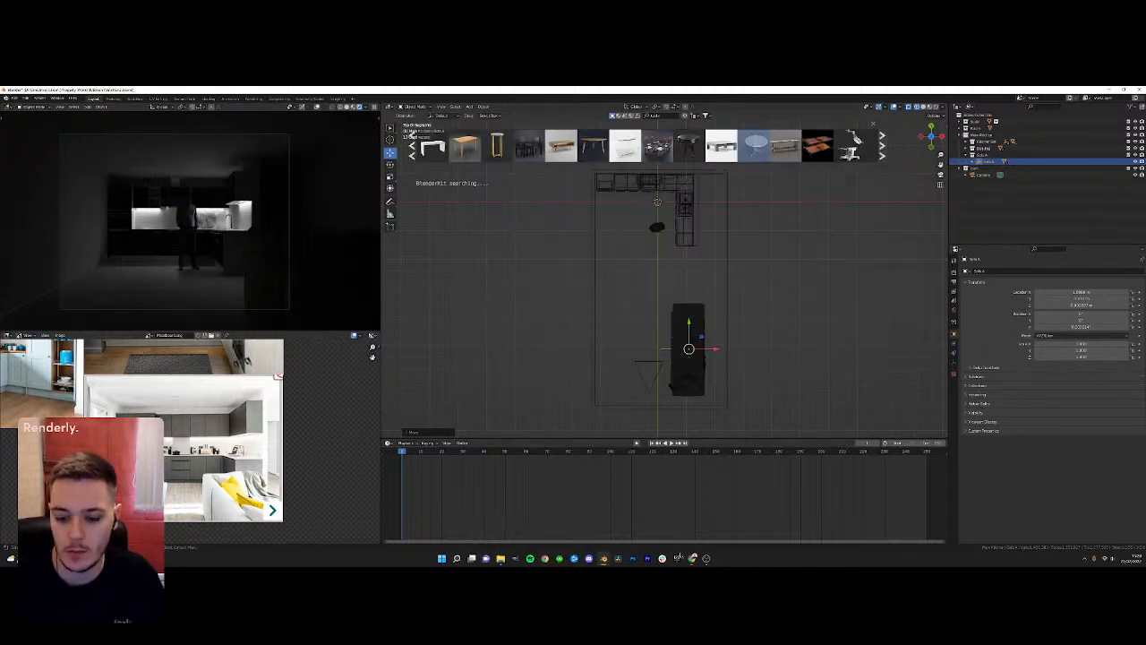
Check the live stream dashboard in YouTube Studio and return to Blender
left_click(692, 557)
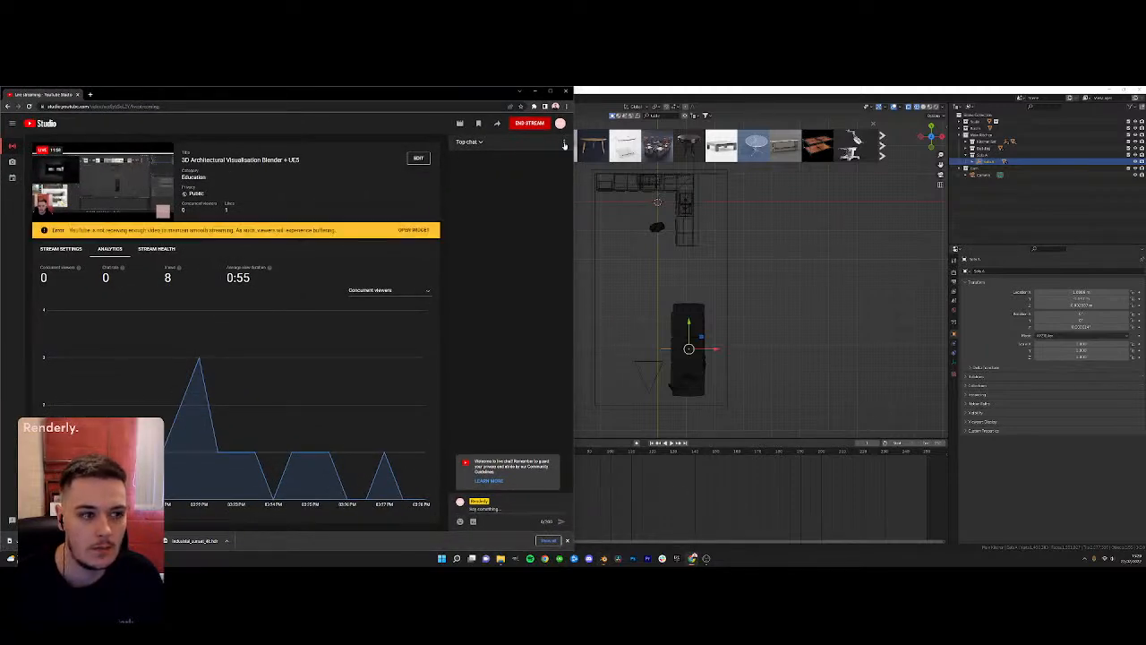
left_click(535, 91)
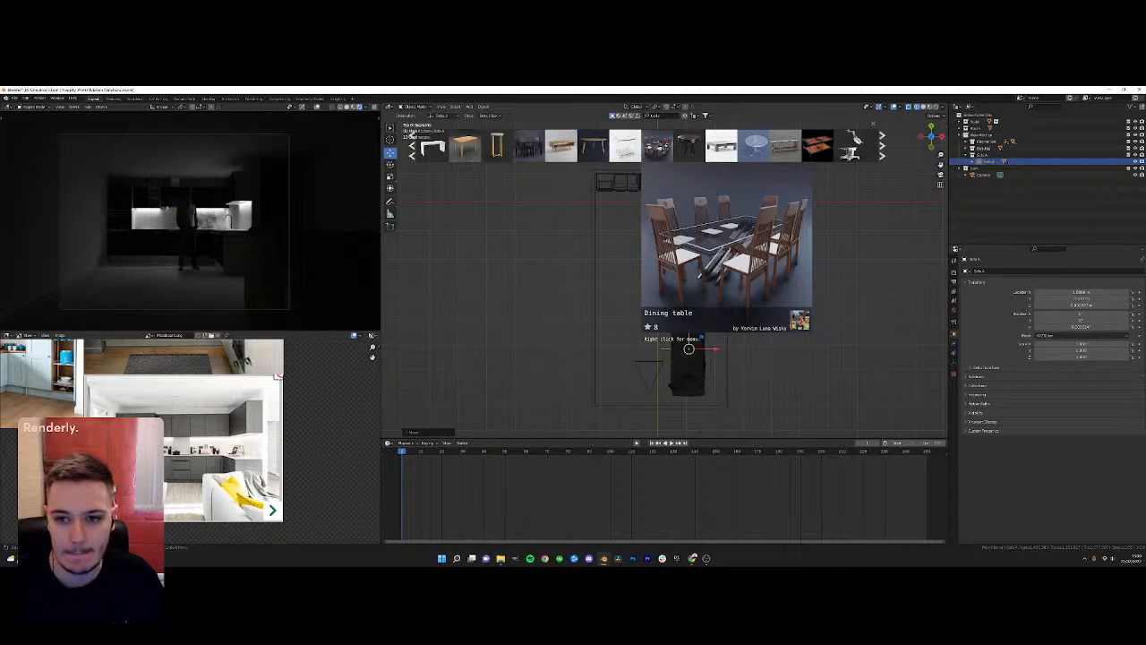
Place the BlenderKit dining table set with chairs on the floor beside the sofa, on its -X side
mouse_move(656, 148)
left_mouse_down()
mouse_move(645, 381)
mouse_move(659, 359)
mouse_move(637, 327)
left_mouse_up()
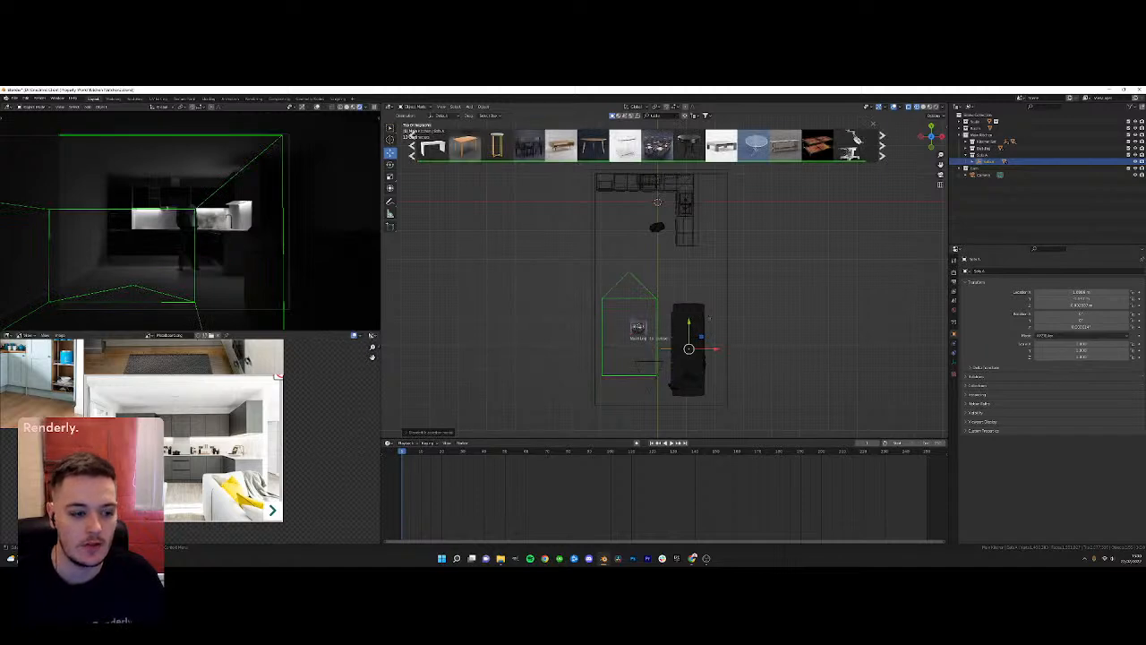
Move the -X edges of the room shell, floor and ceiling outward along X to widen the room, and save the file
scroll(632, 257, "down", 3)
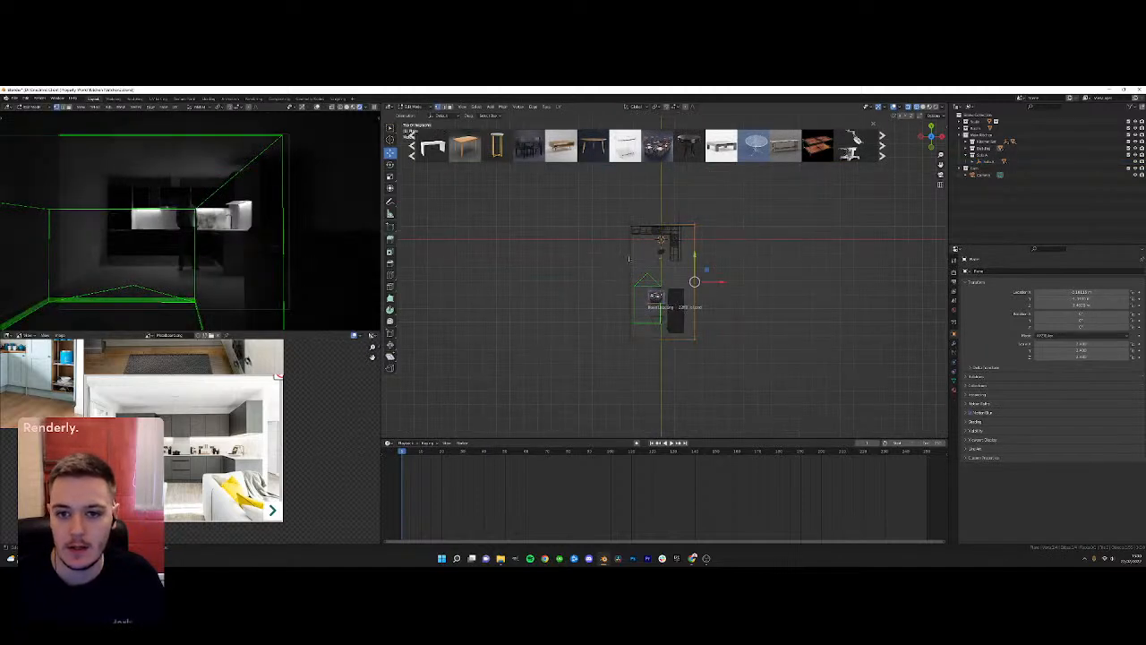
scroll(631, 257, "up", 2)
scroll(609, 233, "down", 1)
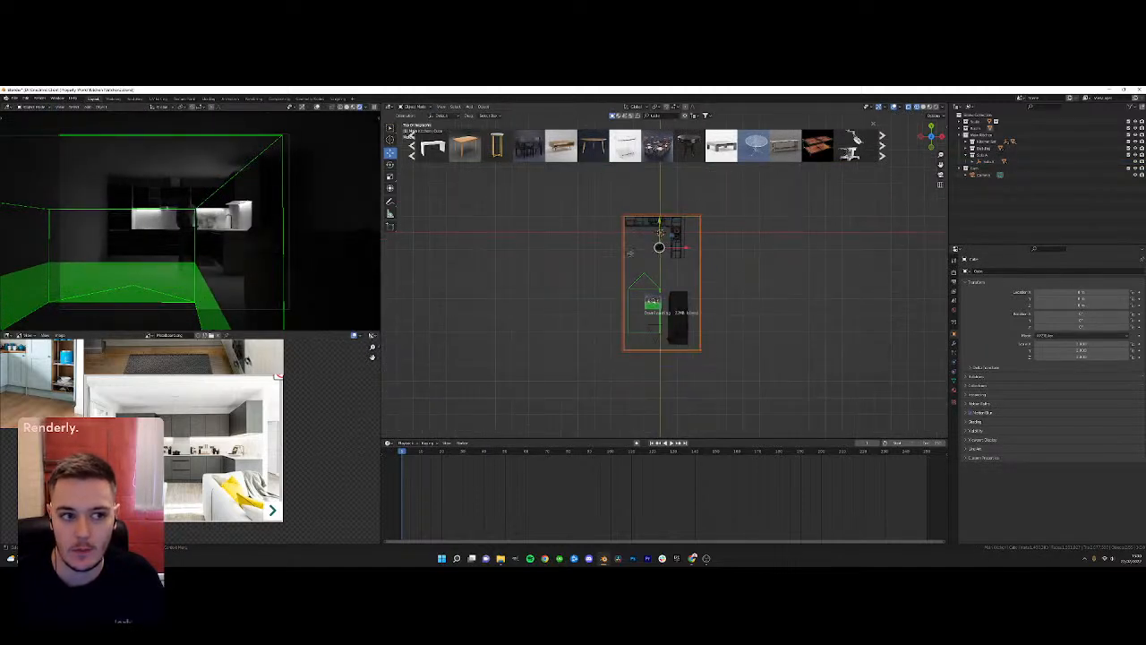
key("Tab")
key("s")
key("x")
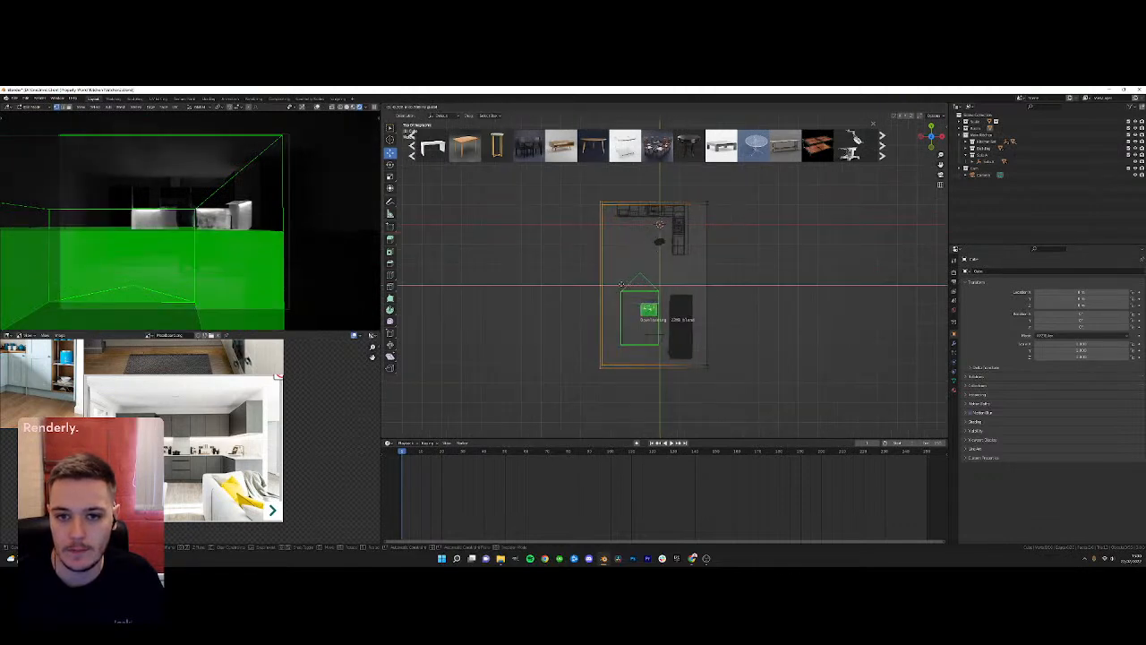
left_click(618, 285)
key("Tab")
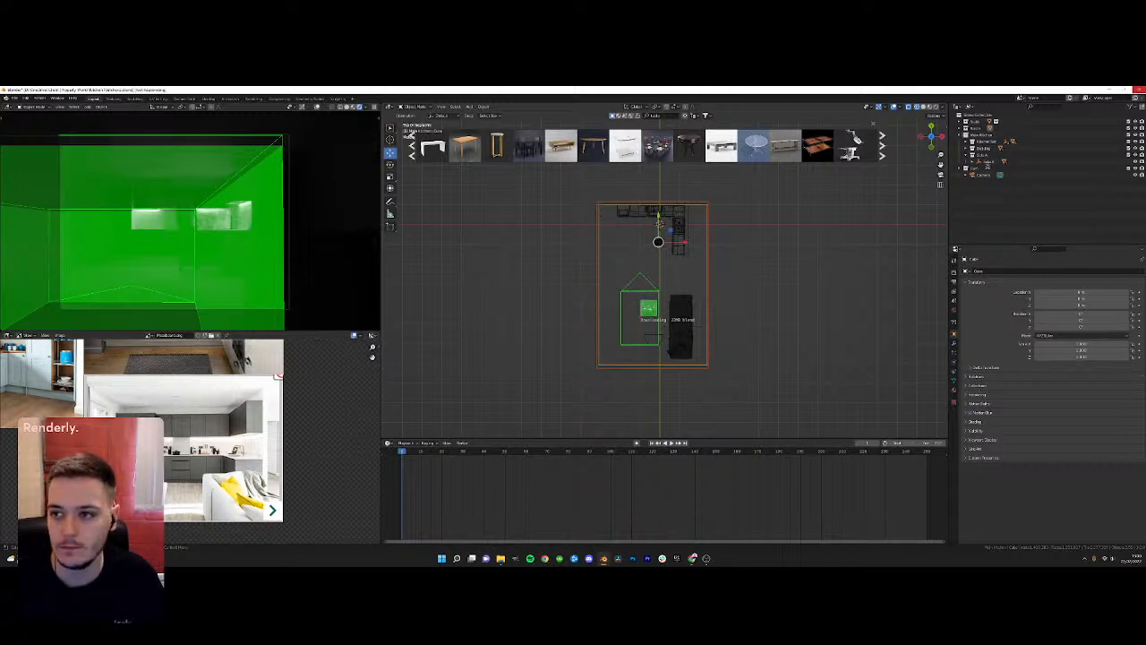
key("Tab")
key("ctrl+s")
Select the dining table set and move it along X toward the -X wall
scroll(663, 275, "up", 3)
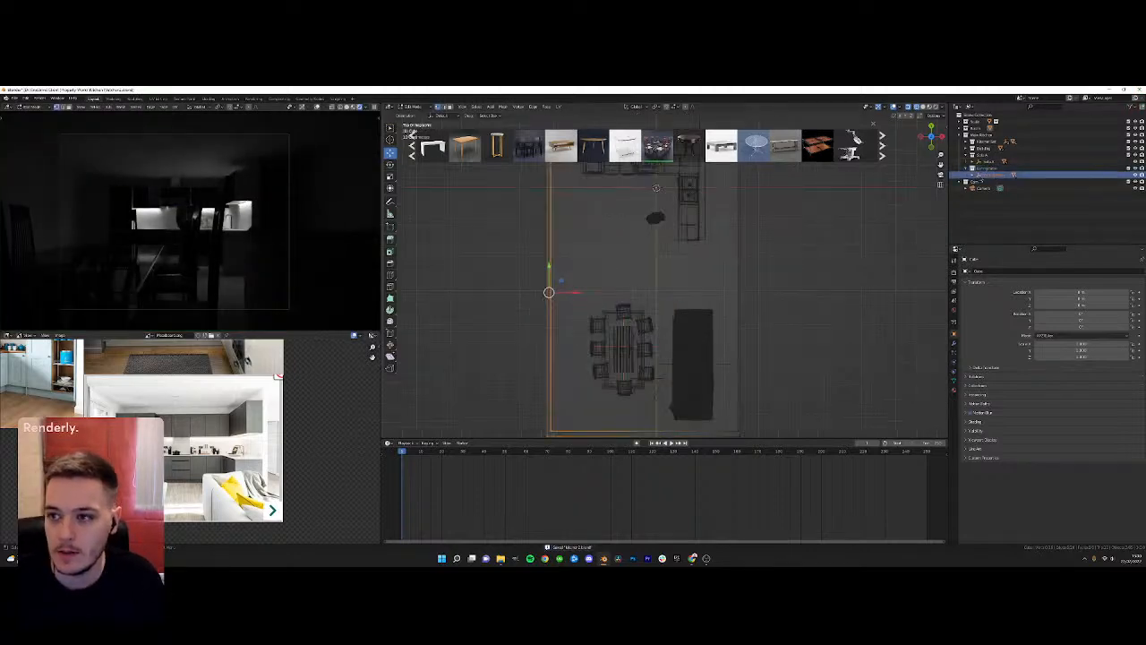
left_click(993, 176)
right_click(665, 314)
key("Escape")
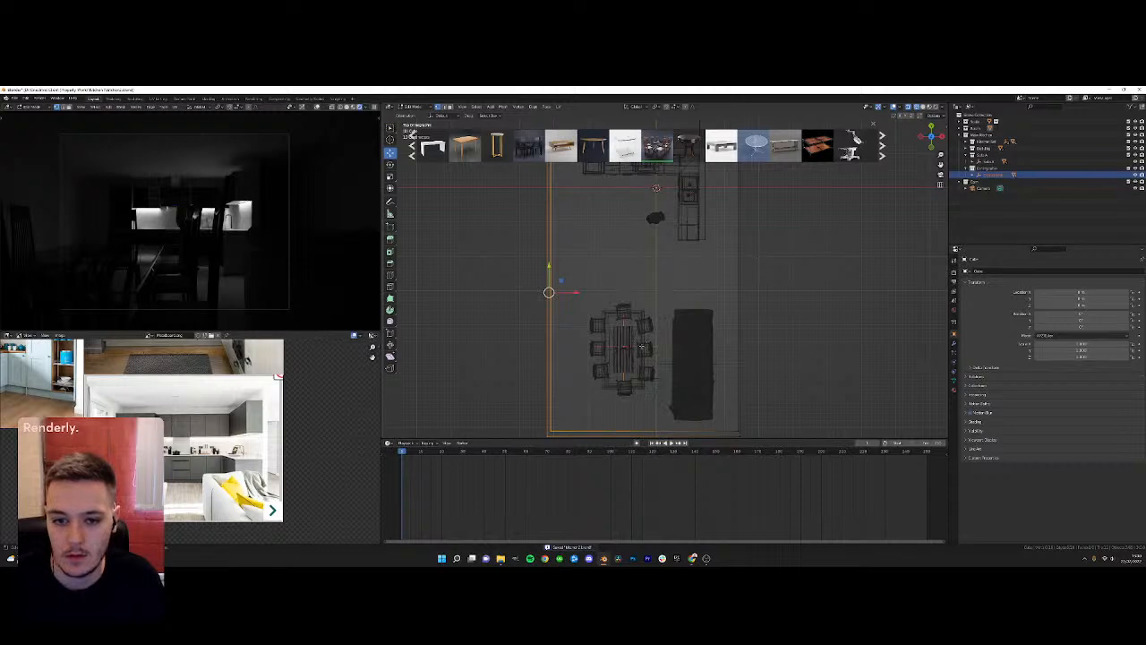
key("Tab")
key("g")
key("x")
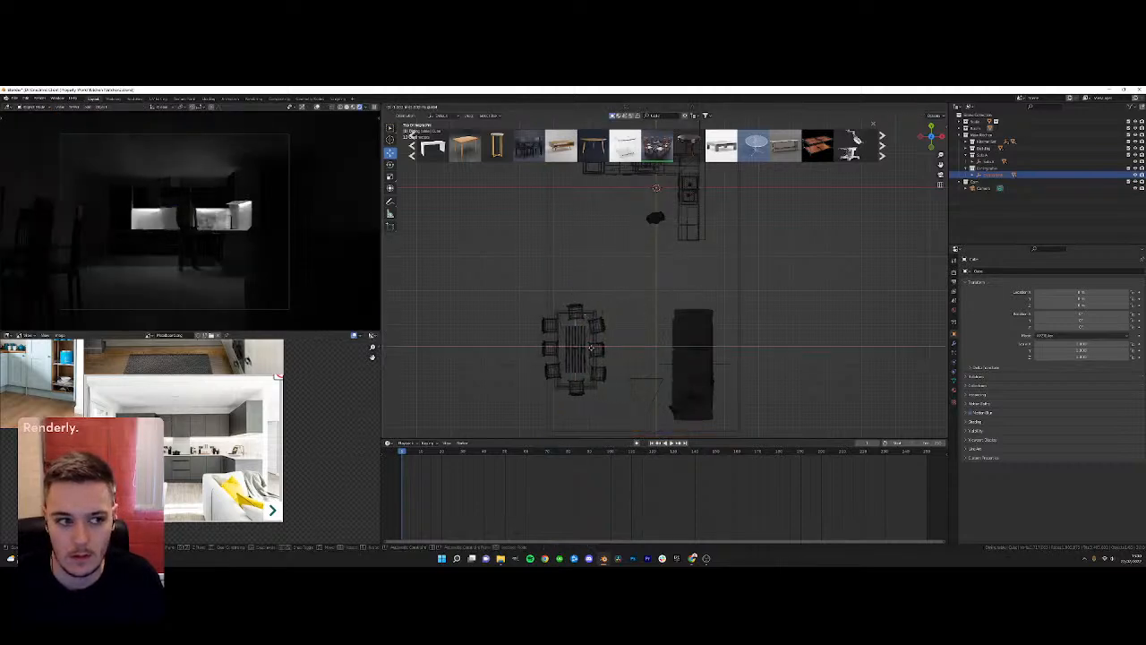
left_click(604, 346)
Shift the dining table set along Y and readjust its position along X
key("g")
key("y")
left_click(616, 340)
key("g")
key("x")
left_click(621, 329)
Select the camera, raise it slightly and lower its focal length to widen the shot
middle_click_drag(624, 309, 716, 285)
scroll(698, 279, "down", 4)
middle_click_drag(627, 276, 678, 277, "shift")
scroll(608, 283, "up", 3)
middle_click_drag(609, 284, 686, 304, "shift")
scroll(708, 283, "down", 3)
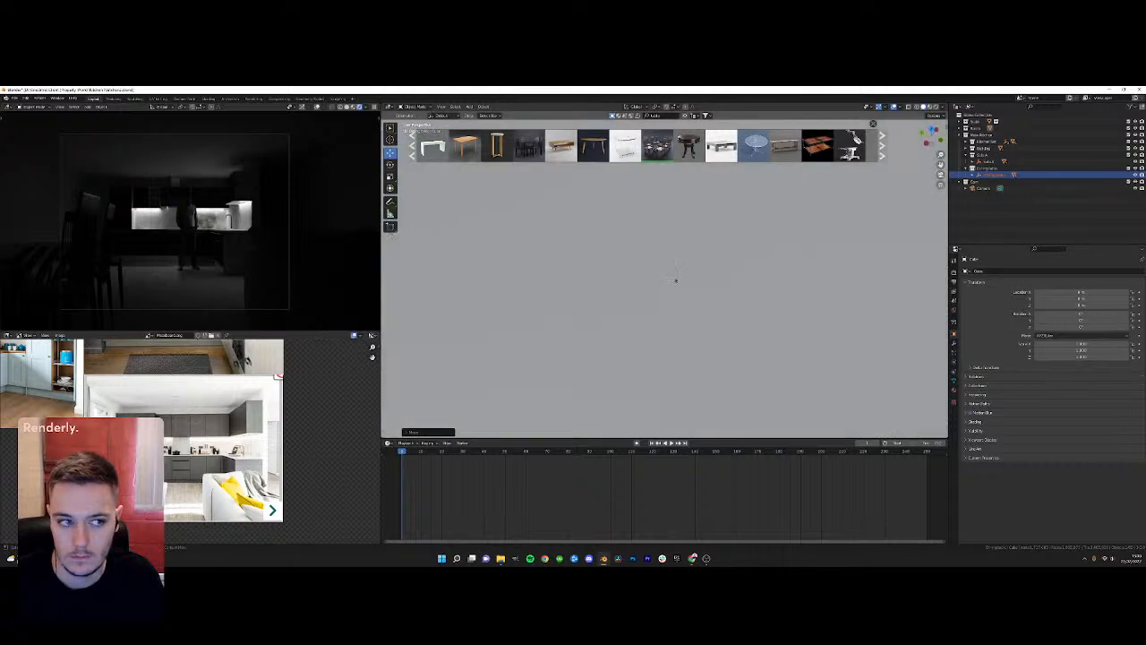
scroll(676, 280, "down", 3)
left_click(985, 188)
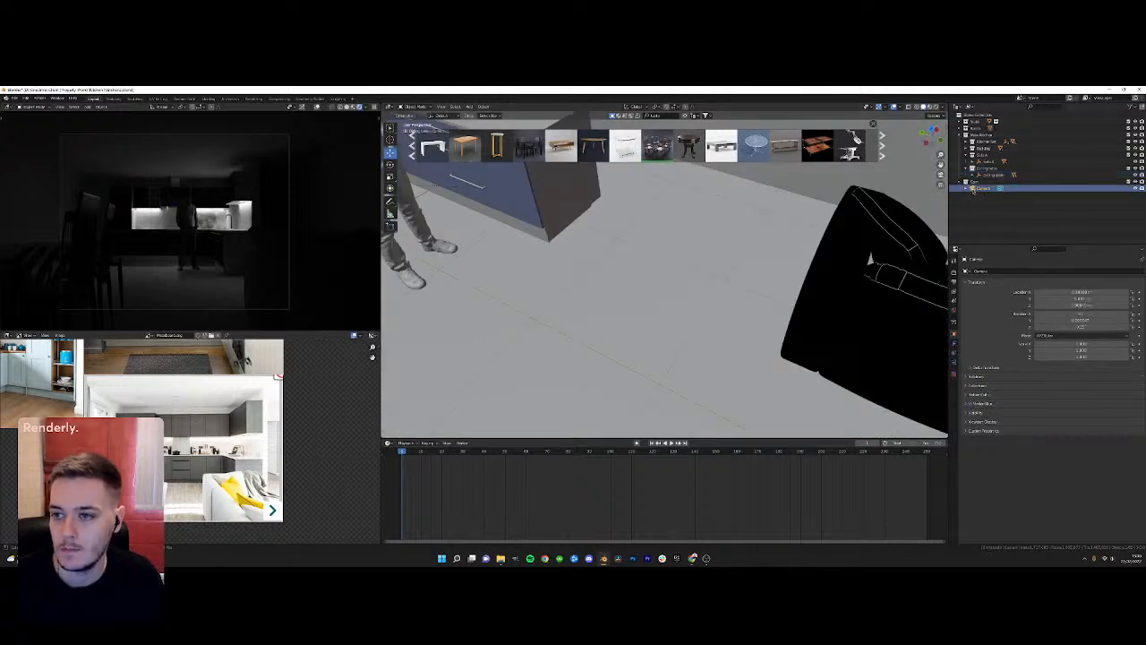
key("KP_Decimal")
scroll(740, 261, "down", 5)
middle_click_drag(741, 261, 761, 285)
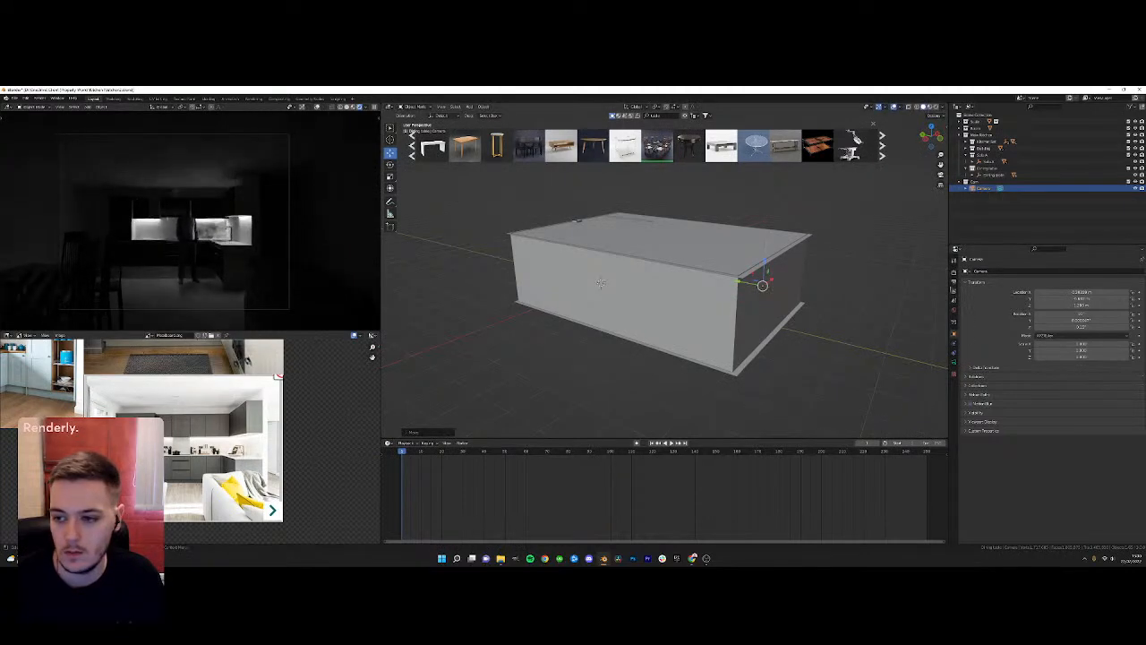
left_click(954, 370)
left_click_drag(1070, 304, 1039, 304)
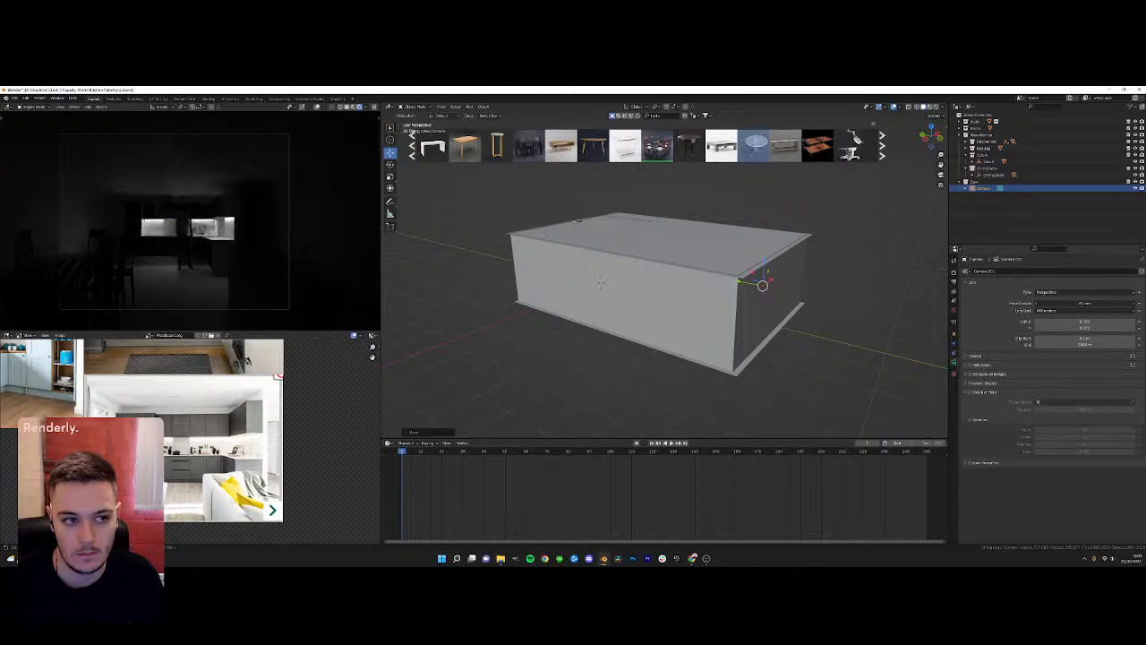
Adjust the sofa and the dining table set along X for the camera framing, with the camera preview in Solid shading
mouse_move(822, 242)
middle_mouse_down("shift")
mouse_move(824, 208)
mouse_move(844, 229)
mouse_move(823, 248)
middle_mouse_up("shift")
left_click(737, 280)
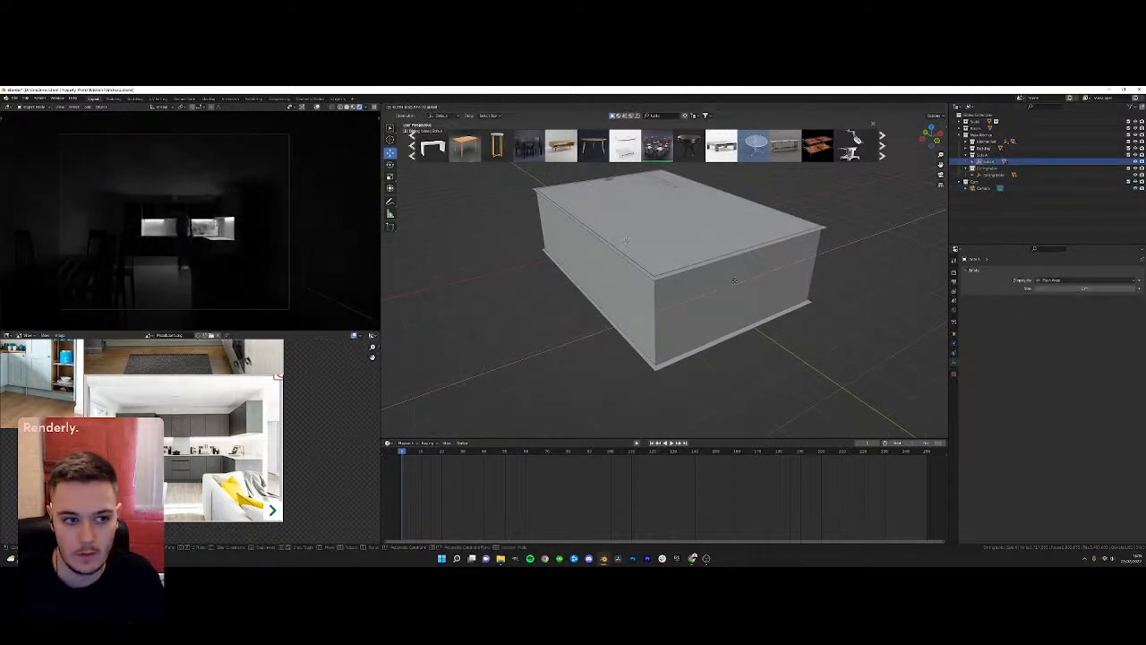
left_click(641, 296)
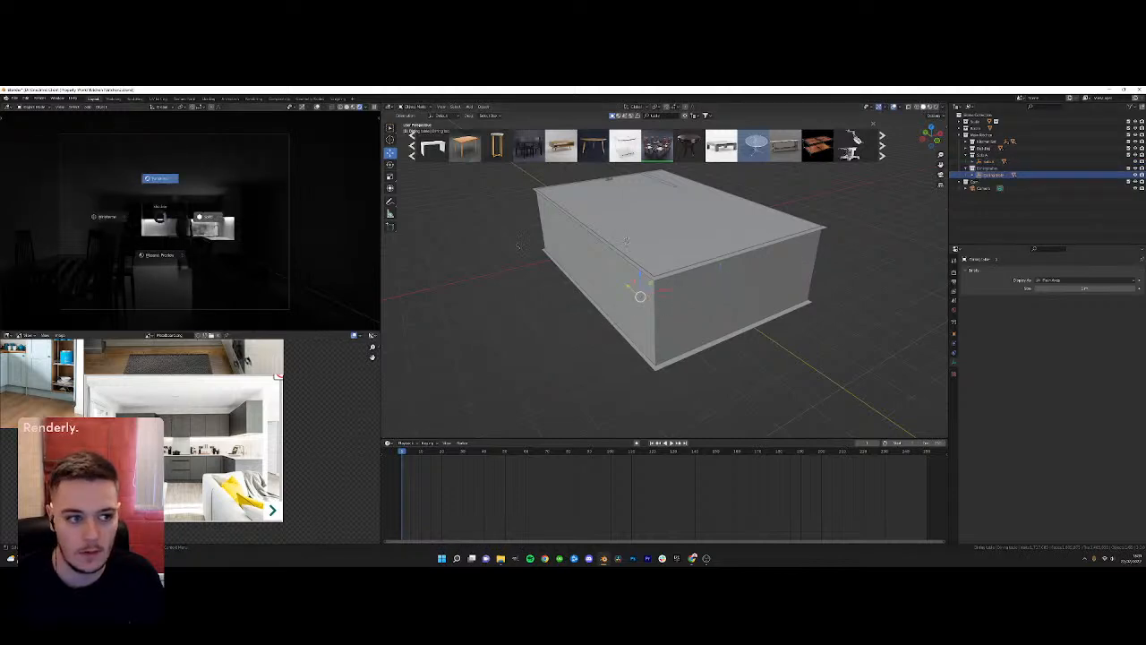
key("Tab")
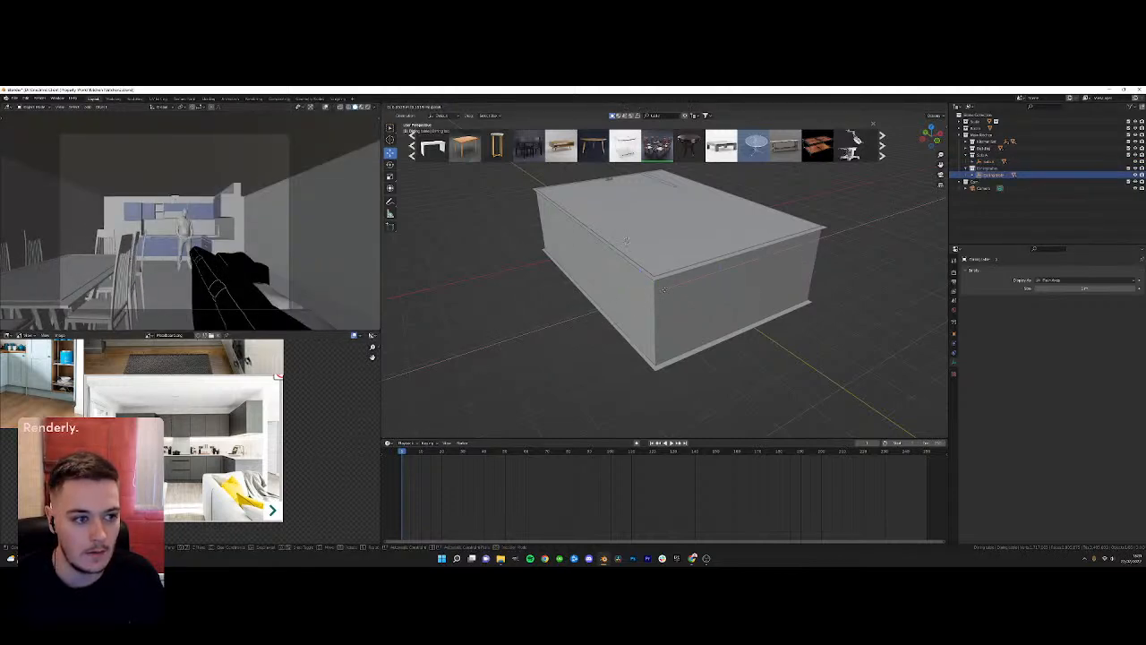
key("Tab")
Add two vertical loop cuts to the room shell near the kitchen end to mark out an opening in the long -X wall
middle_click_drag(663, 289, 682, 311)
left_click(683, 259)
key("Tab")
key("ctrl+r")
left_click(615, 241)
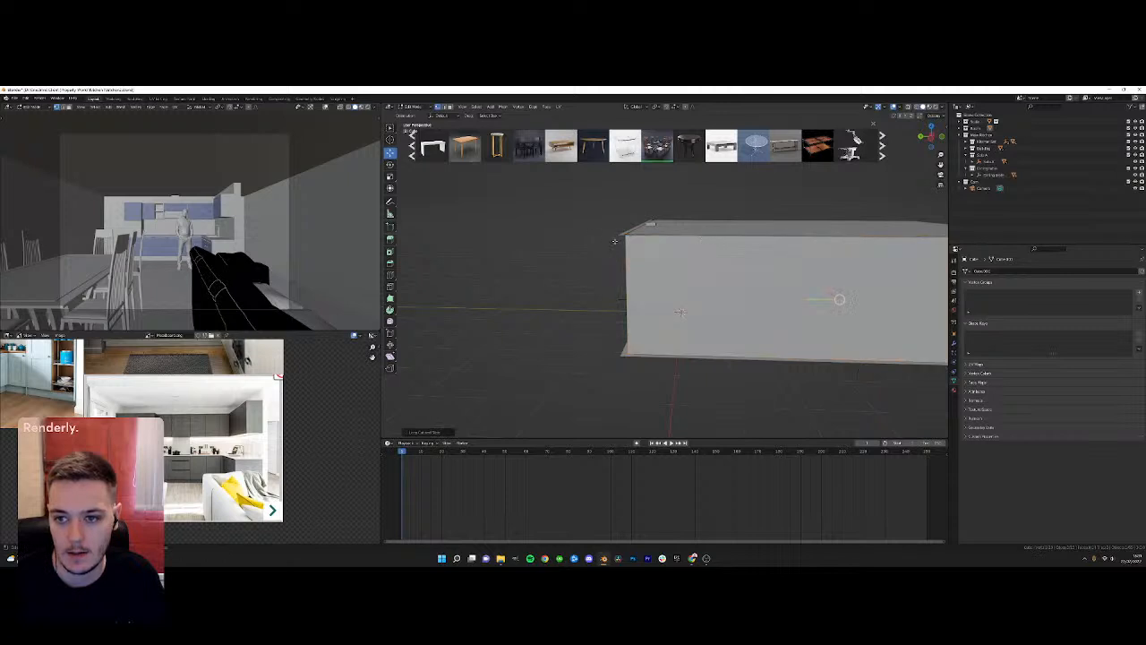
key("a")
key("ctrl+r")
left_click(637, 239)
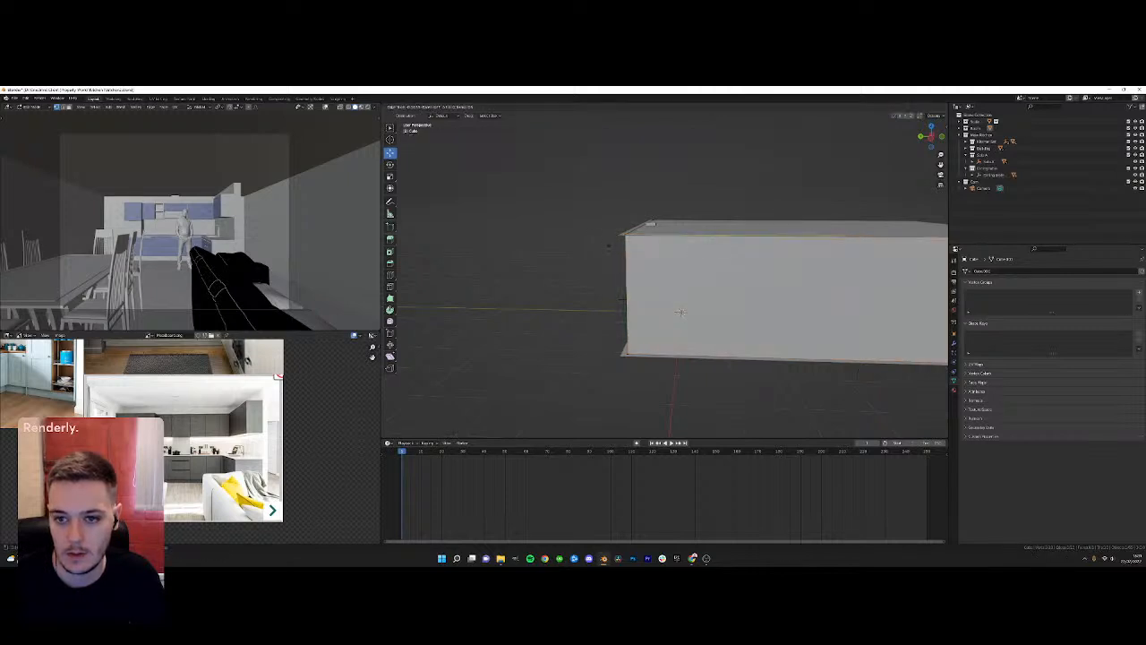
left_click(580, 249)
key("ctrl+r")
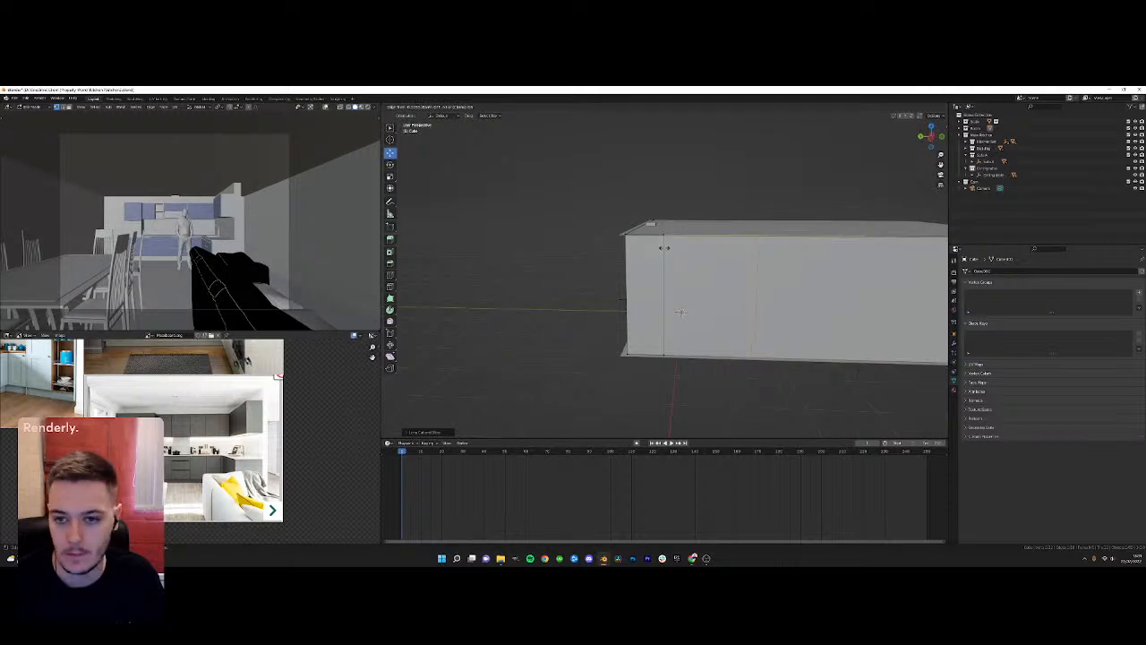
left_click(788, 262)
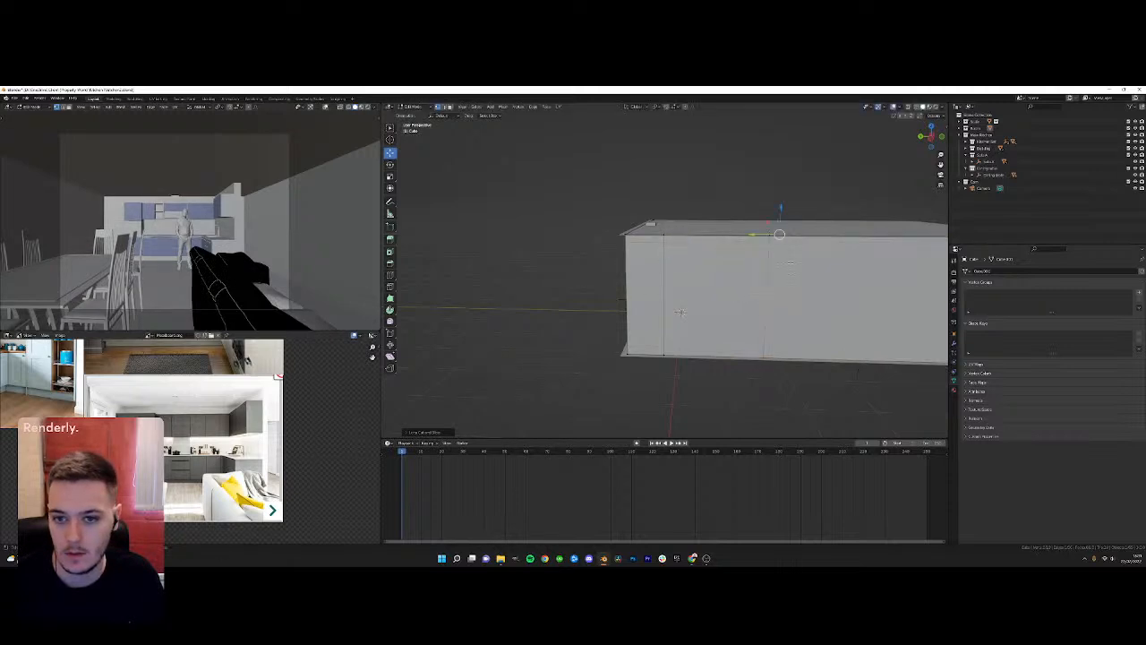
Delete the wall face between the two cuts to open up the long -X wall, and leave Edit Mode
key("g")
left_click(681, 312)
left_click(680, 312)
key("x")
left_click(680, 311)
key("Tab")
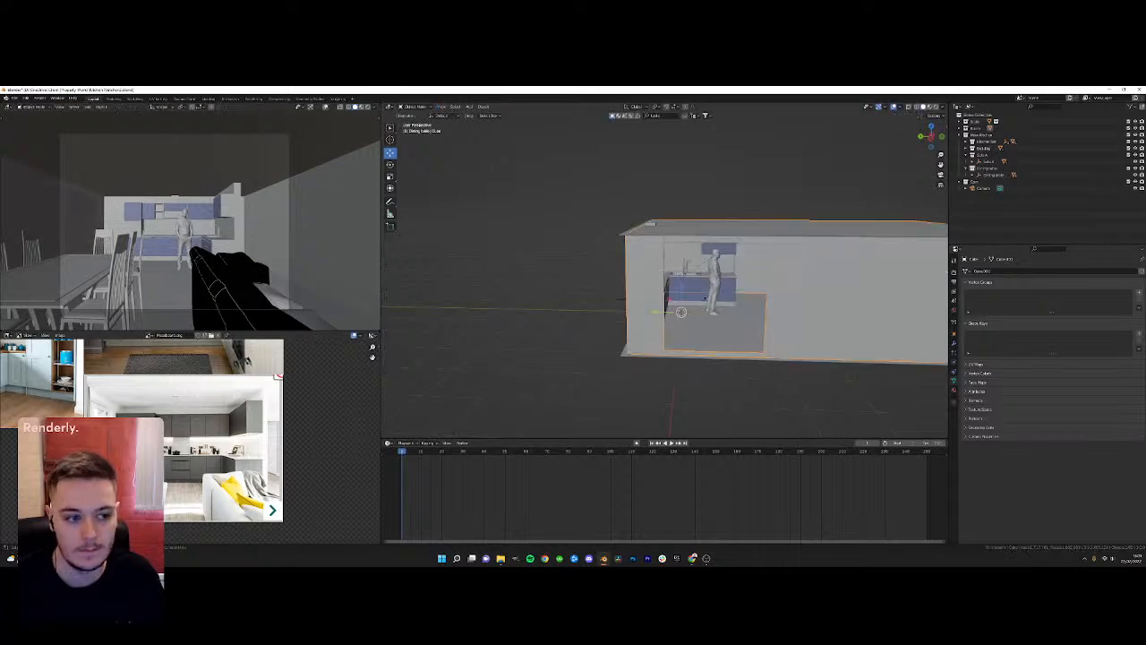
In wireframe, move the opening's edge farther from the kitchen along Y and finish editing the room shell
key("Tab")
key("z")
left_click(744, 273)
left_click_drag(762, 273, 808, 415)
key("g")
key("y")
left_click(762, 295)
key("Tab")
middle_click_drag(767, 297, 658, 279)
key("Tab")
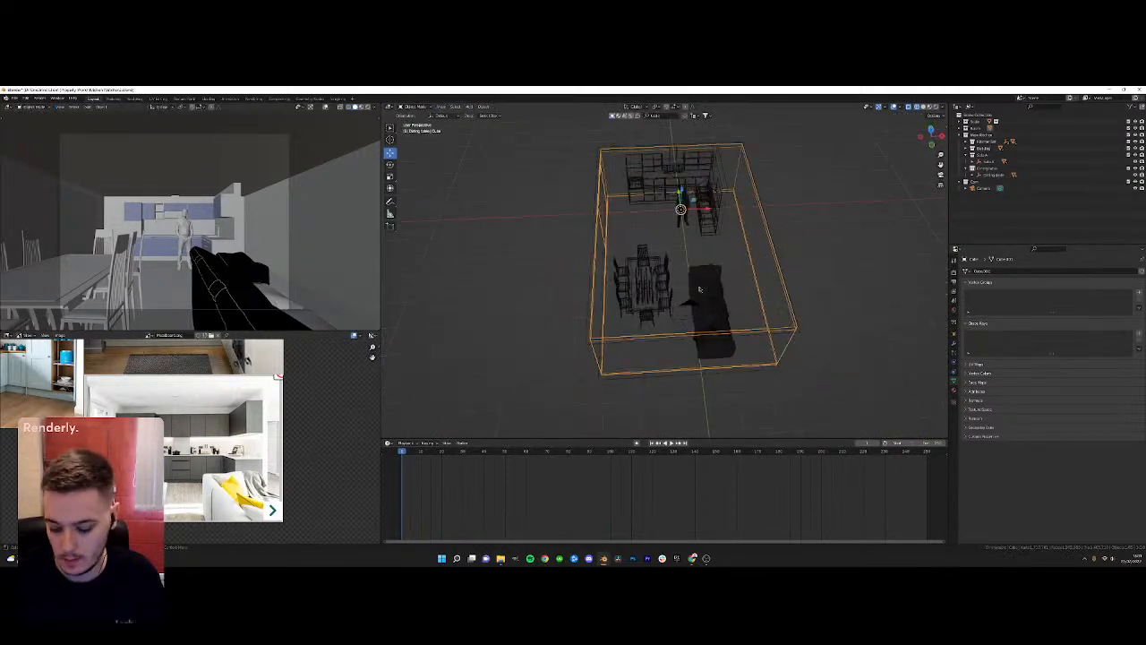
Edit the room shell and add a vertical loop cut about midway along the long +X wall
key("KP_7")
key("Tab")
key("KP_Decimal")
middle_click_drag(800, 294, 680, 271)
key("alt+a")
left_click(774, 288)
key("Tab")
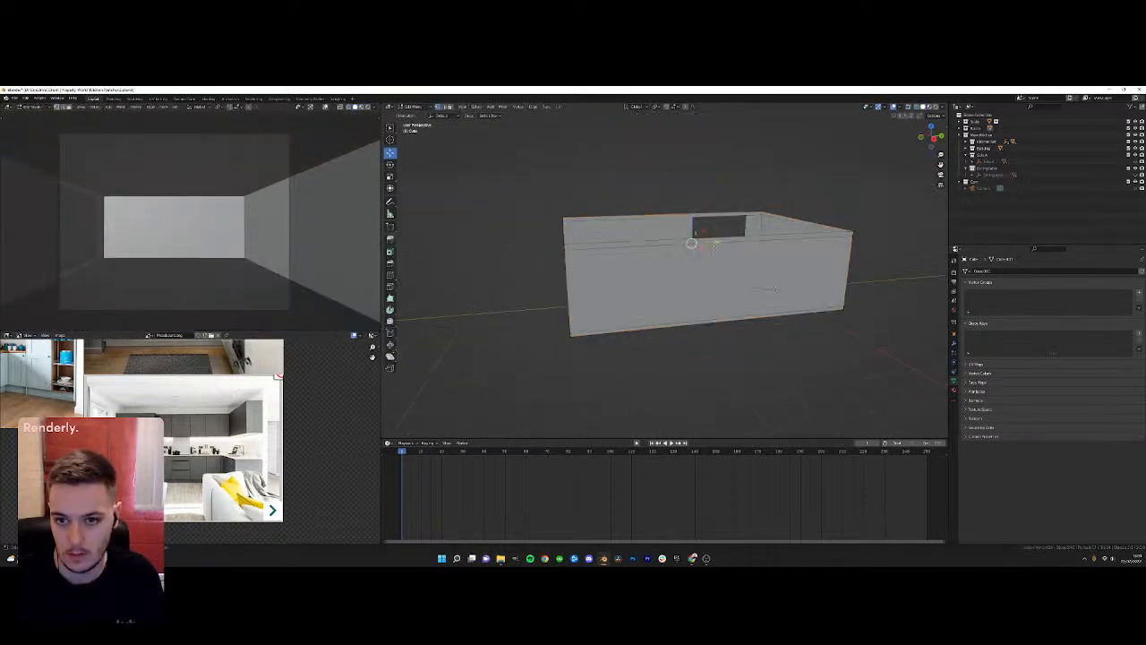
key("KP_7")
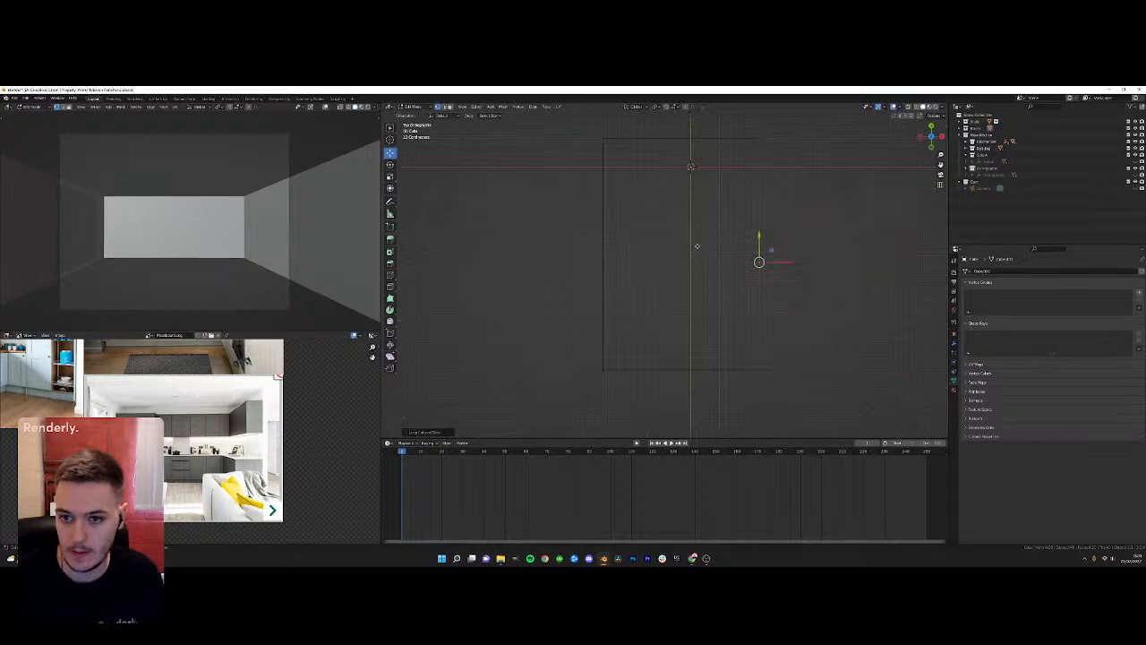
Try pulling the living-area half of the +X wall outward, and undo it
middle_click_drag(774, 333, 664, 289)
scroll(693, 279, "down", 2)
scroll(685, 285, "up", 2)
left_click(608, 287)
key("alt+a")
left_click(645, 308)
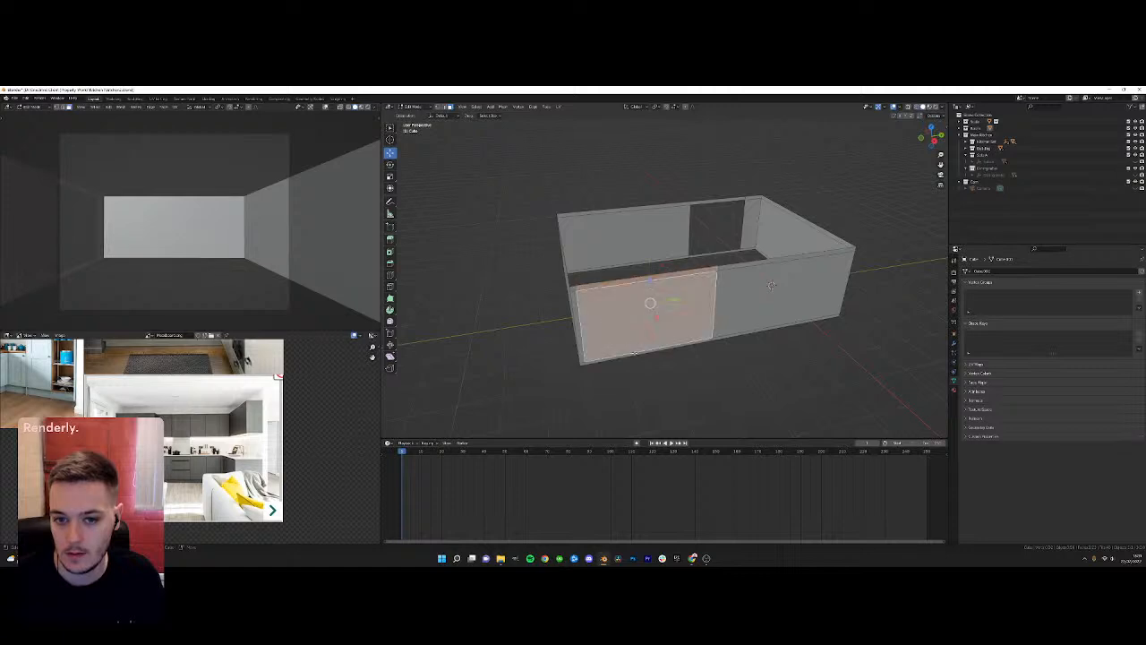
middle_click_drag(639, 320, 699, 338)
left_click_drag(781, 325, 817, 334)
key("ctrl+z")
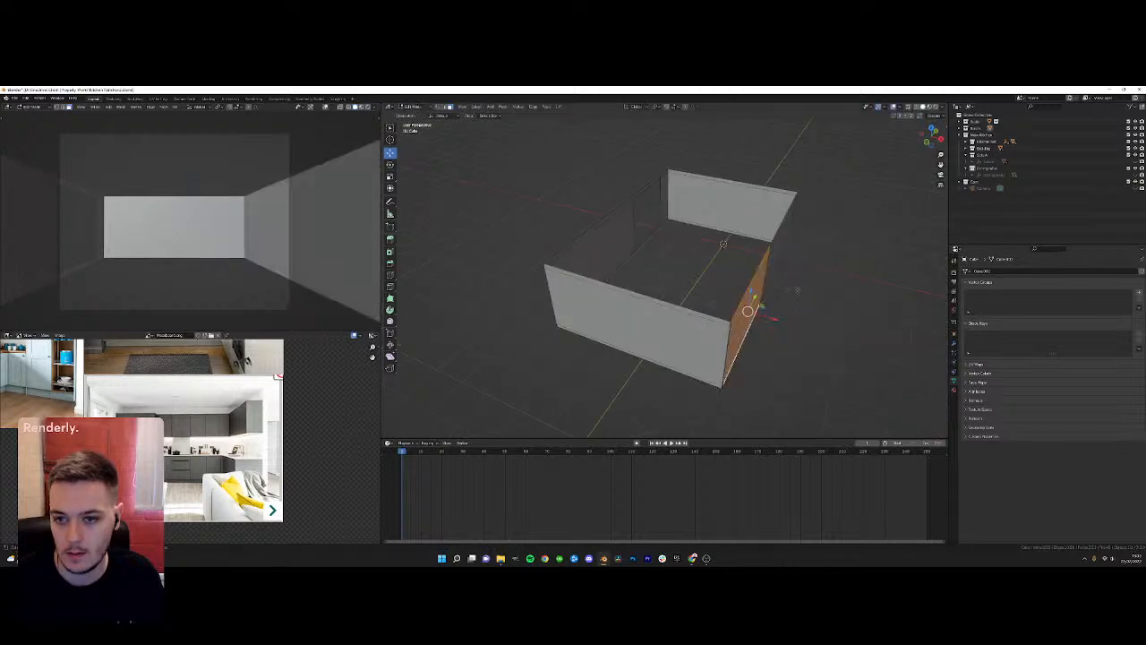
Add another vertical loop cut to the +X wall, close to its living-area corner
middle_click_drag(806, 314, 729, 279)
key("ctrl+r")
left_click(776, 303)
left_click(776, 303)
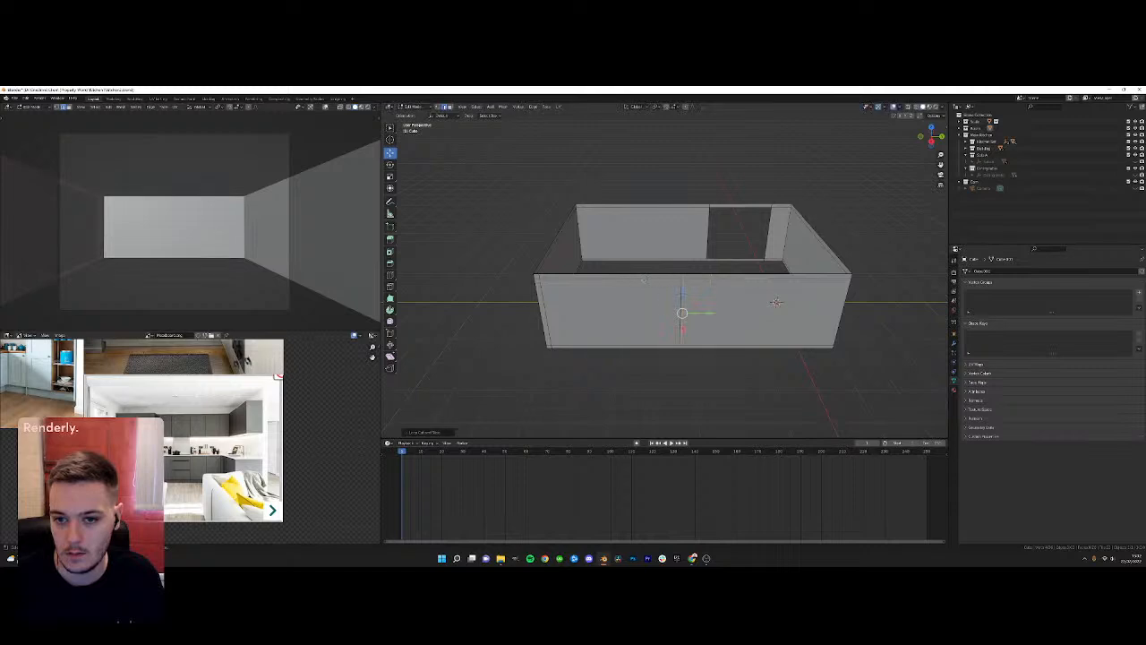
middle_click_drag(686, 313, 798, 253)
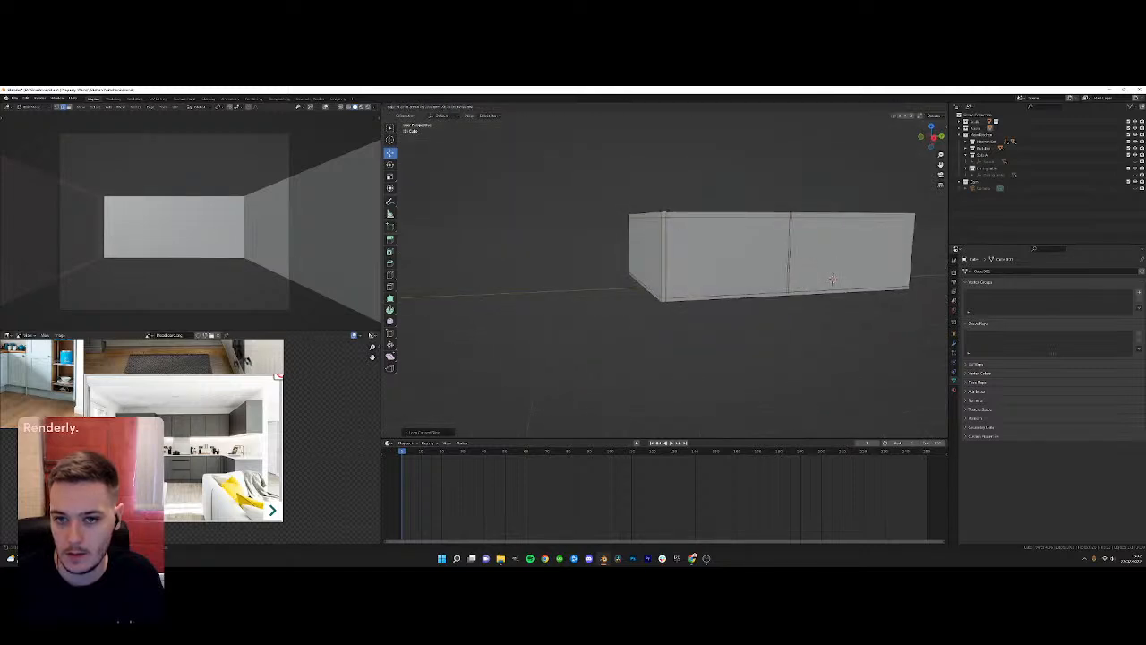
scroll(670, 248, "up", 2)
Extrude the +X wall face between the two cuts outward to form a recess beside the sofa, and leave Edit Mode
left_click(749, 249)
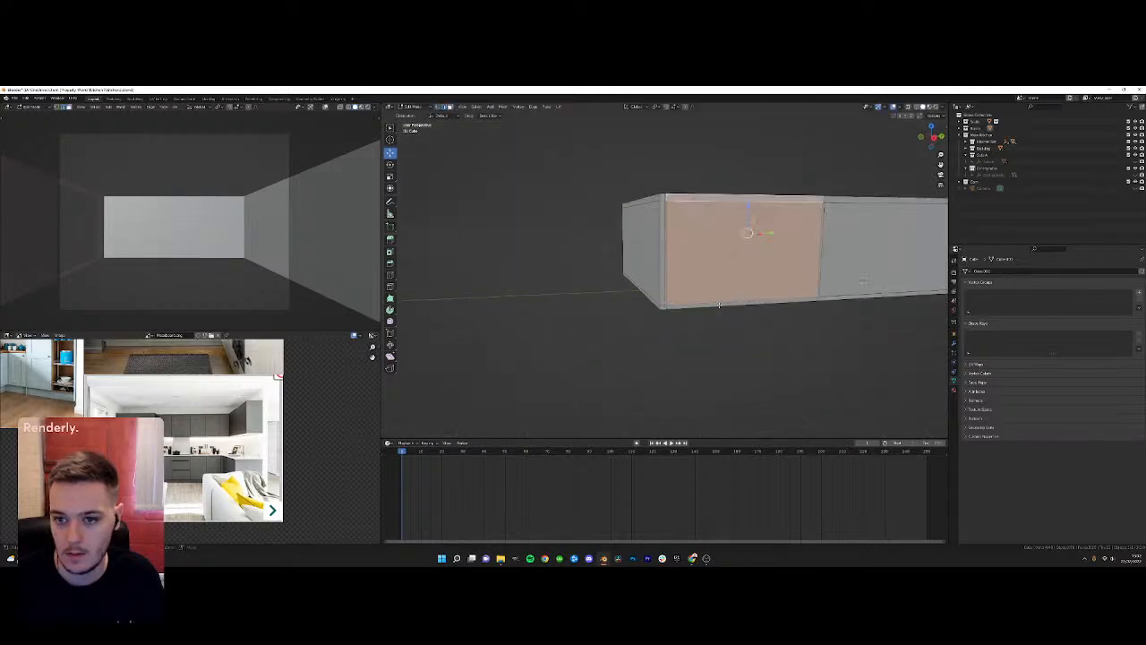
middle_click_drag(749, 251, 821, 310)
left_click_drag(826, 312, 859, 335)
scroll(850, 330, "down", 3)
mouse_move(770, 309)
middle_mouse_down()
mouse_move(705, 267)
mouse_move(730, 296)
mouse_move(752, 296)
middle_mouse_up()
key("Tab")
scroll(751, 297, "up", 2)
key("KP_7")
From the top view, move the recess's two outer corners along Y so its side walls run straight
key("Tab")
scroll(681, 270, "up", 2)
left_click(772, 189)
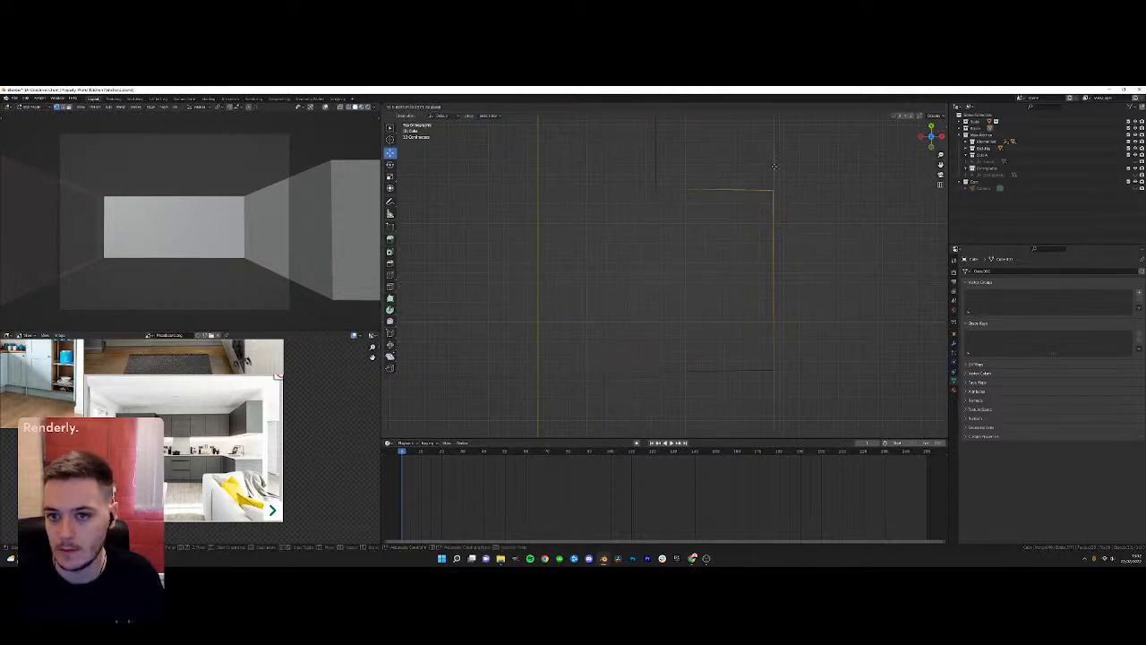
left_click(773, 367)
key("e")
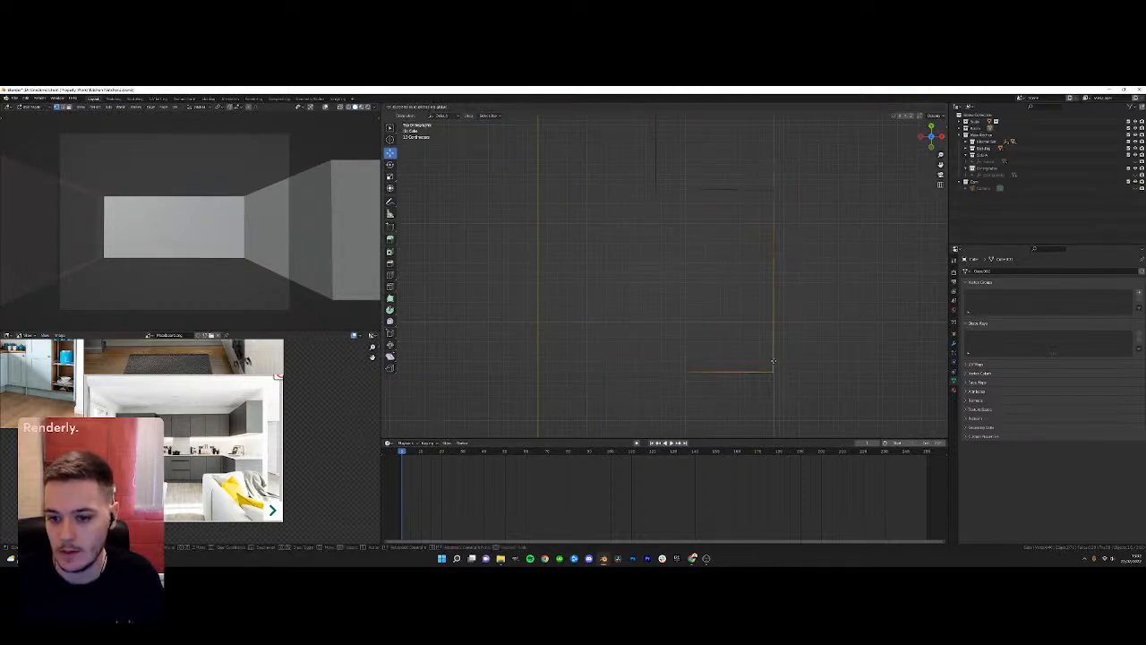
left_click(773, 361)
key("Tab")
Cut the floor plane in line with the recess and extend its outer edge along X to floor the recess
mouse_move(773, 361)
middle_mouse_down()
mouse_move(706, 194)
mouse_move(631, 262)
mouse_move(599, 251)
middle_mouse_up()
scroll(627, 269, "up", 4)
left_click(690, 319)
key("KP_7")
key("Tab")
key("z")
scroll(685, 300, "down", 3)
key("ctrl+r")
left_click(677, 251)
right_click(685, 360)
left_click(681, 350)
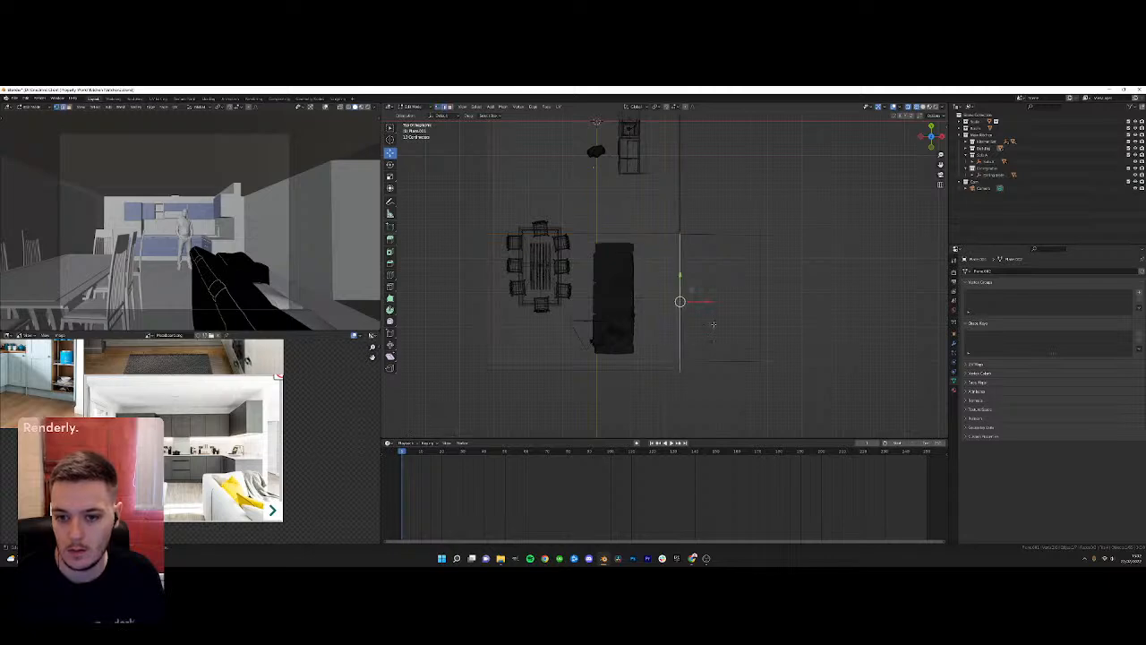
left_click_drag(695, 300, 780, 303)
key("Tab")
In Solid shading, add vertical loop cuts near both sides of the recess's outer wall to frame a window opening
mouse_move(691, 315)
middle_mouse_down()
mouse_move(720, 272)
mouse_move(714, 294)
mouse_move(614, 294)
mouse_move(704, 274)
mouse_move(868, 204)
middle_mouse_up()
key("shift+z")
scroll(714, 294, "up", 3)
scroll(675, 292, "up", 4)
key("Tab")
middle_click_drag(643, 232, 718, 257)
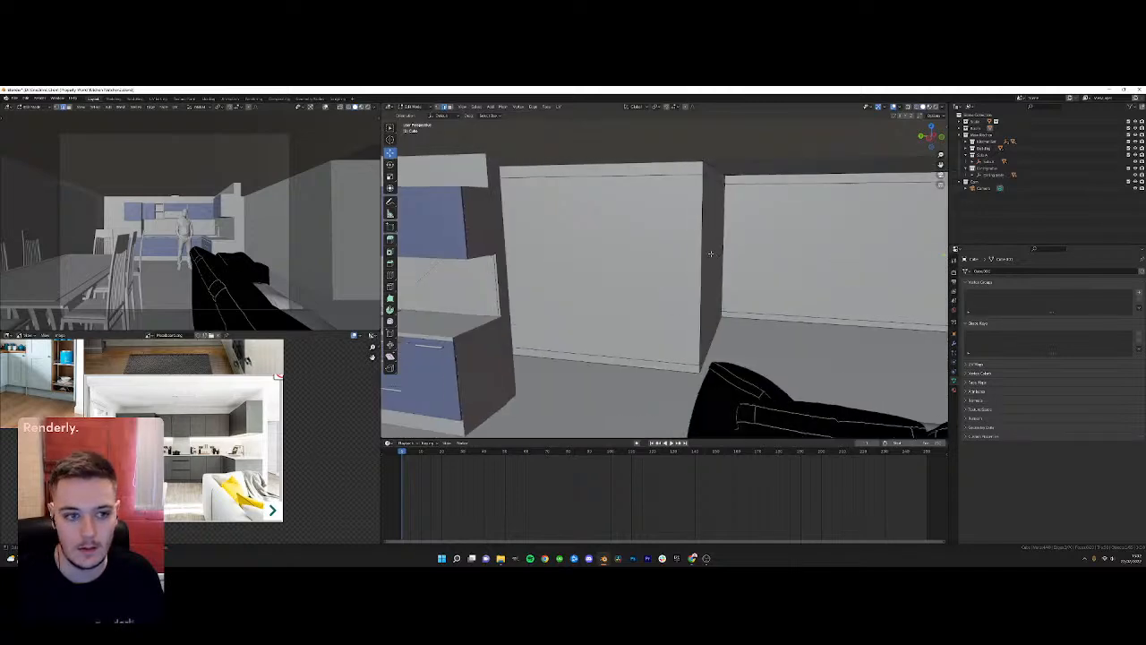
middle_click_drag(703, 253, 737, 194)
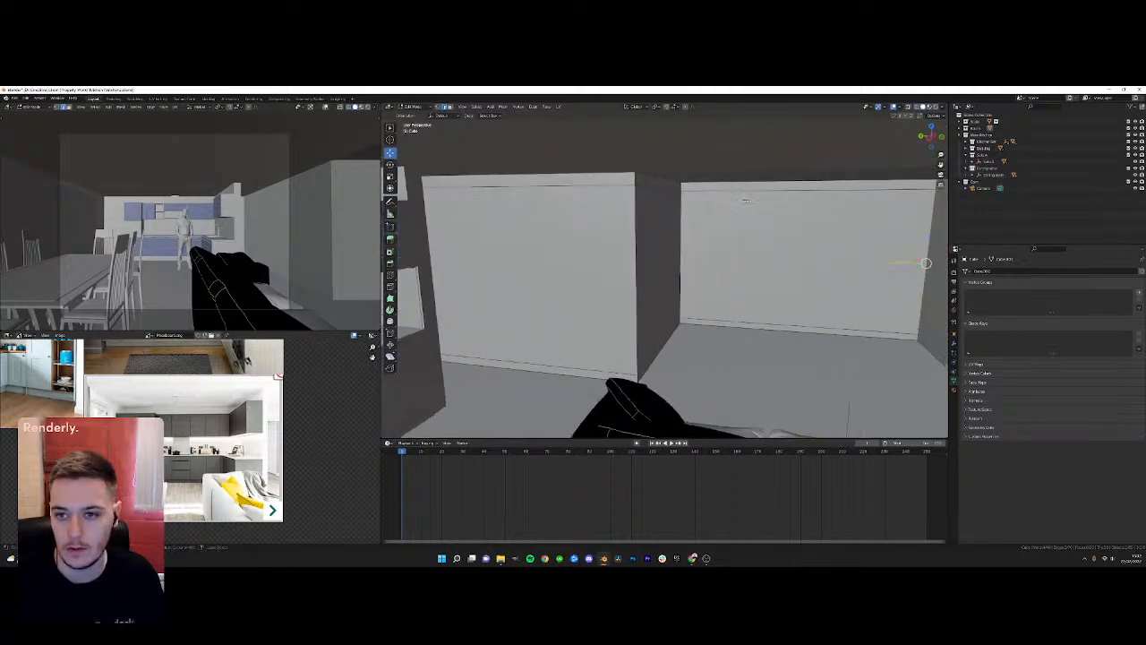
left_click(672, 195)
middle_click_drag(805, 224, 763, 226, "shift")
key("ctrl+r")
left_click(772, 226)
left_click(876, 199)
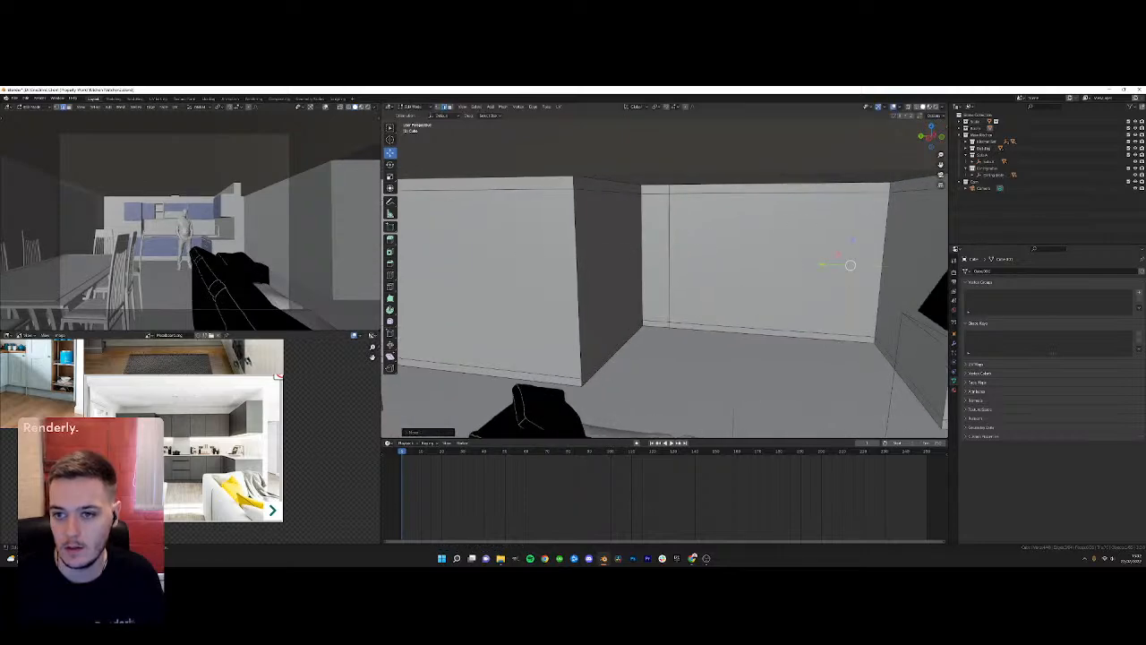
Delete the framed face in the recess's outer wall to open the window, and leave Edit Mode
left_click(779, 260)
key("x")
left_click(757, 253)
key("Tab")
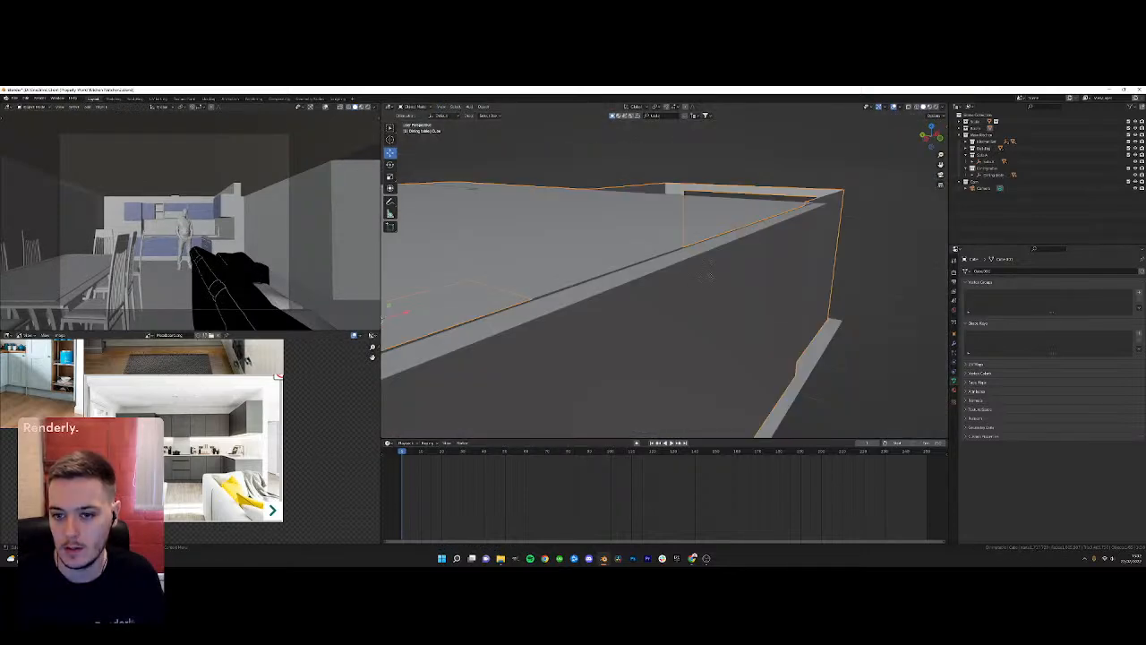
scroll(719, 290, "down", 3)
middle_click_drag(698, 275, 744, 277)
Switch the camera preview to Rendered shading
key("z")
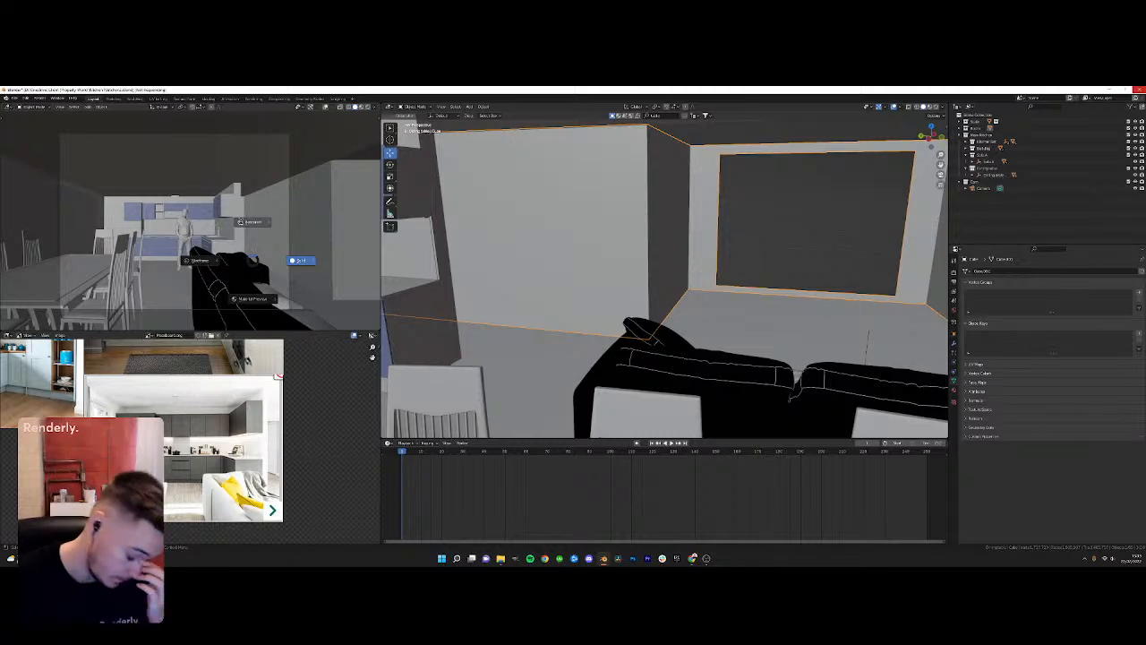
left_click(247, 222)
scroll(187, 251, "up", 1)
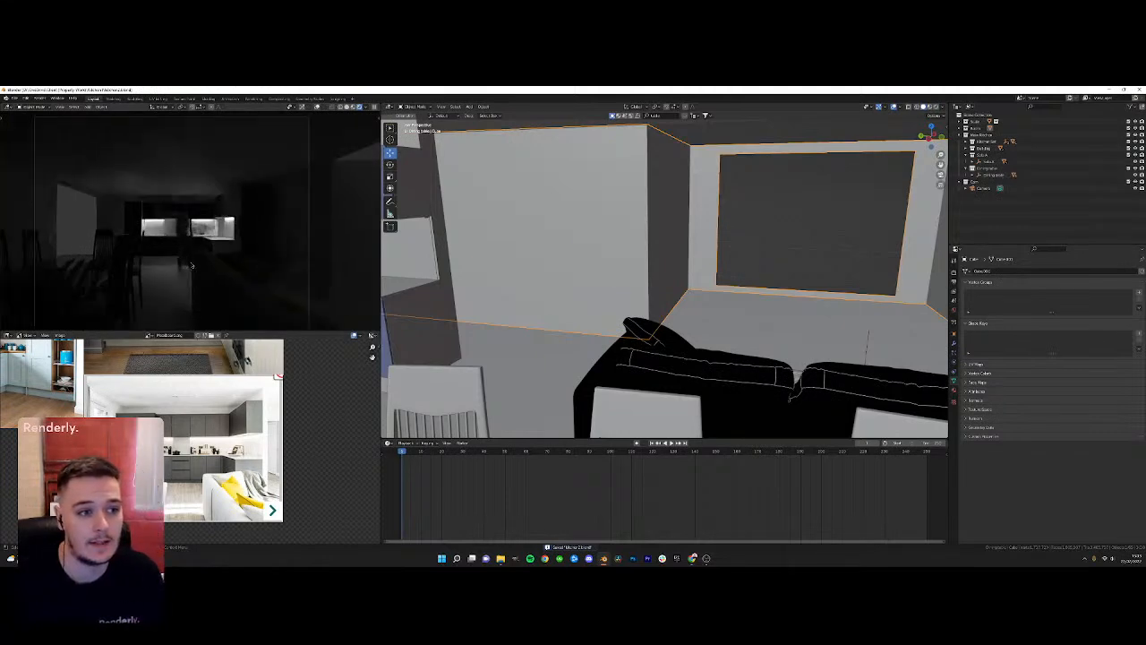
Turn the timeline area into a Shader Editor showing the World nodes and set the Background colour to white
left_click(388, 442)
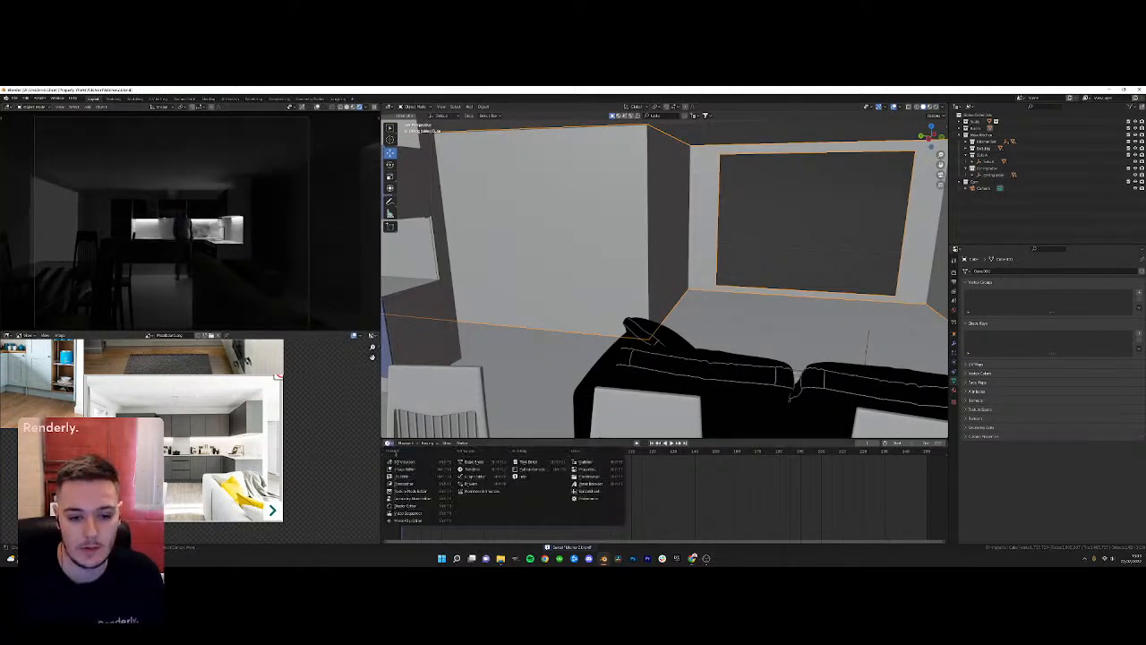
left_click(416, 507)
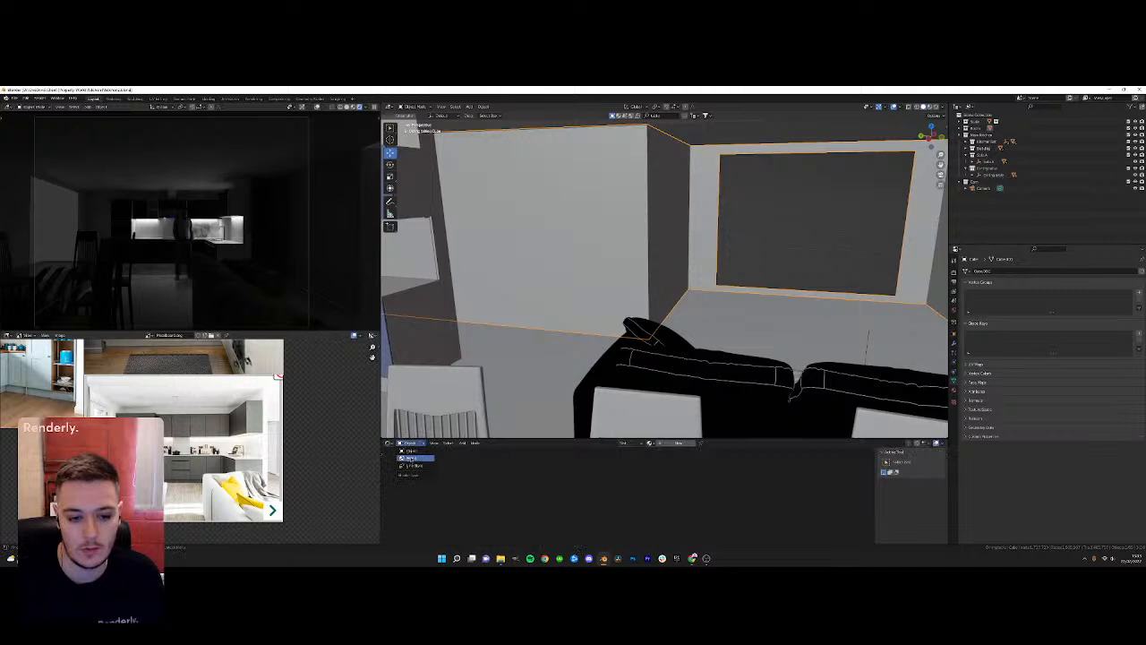
left_click(411, 458)
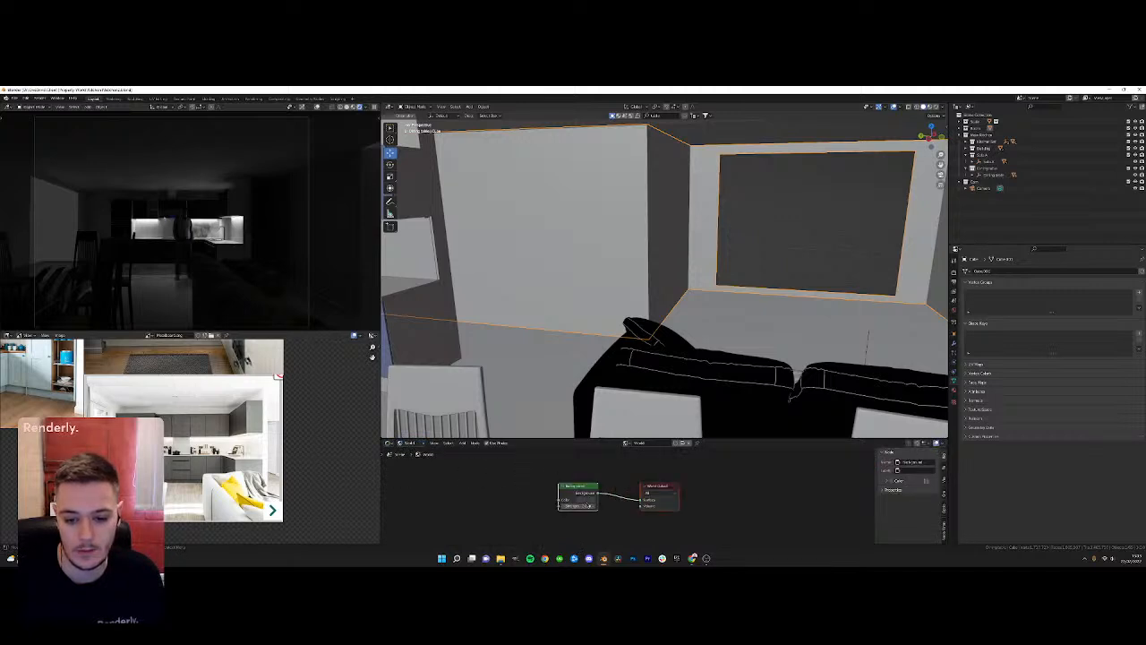
left_click(586, 506)
left_click_drag(621, 470, 621, 426)
middle_click_drag(277, 281, 133, 231)
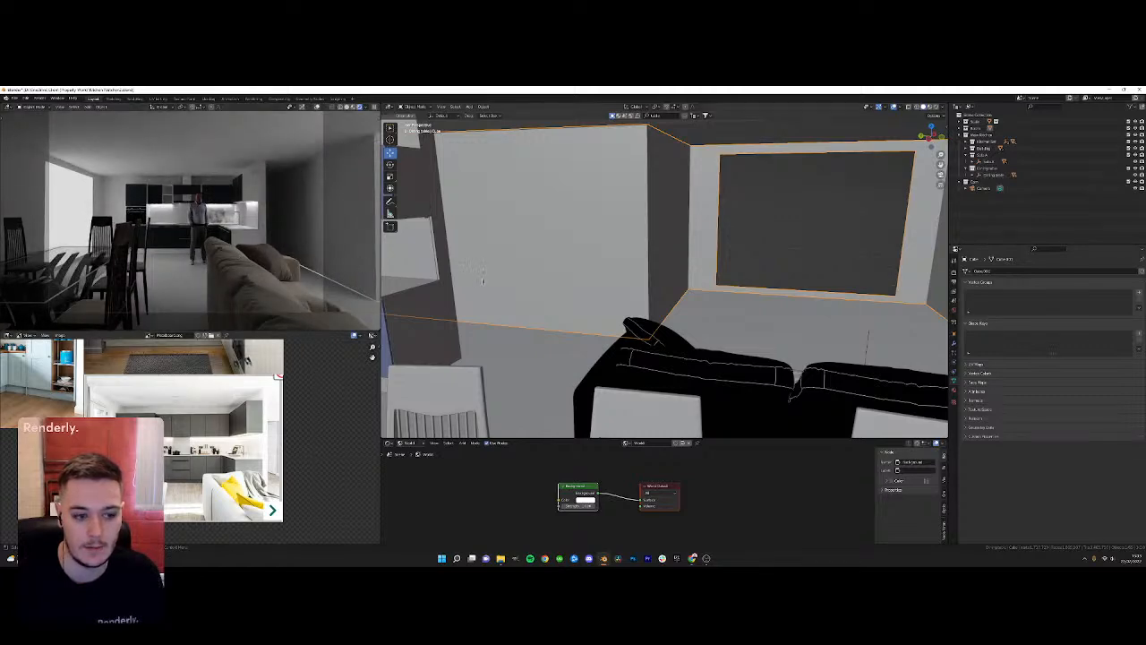
Add a vertical loop cut to the room shell's kitchen-end wall, in line with the kitchen's side partition
middle_click_drag(810, 298, 682, 195)
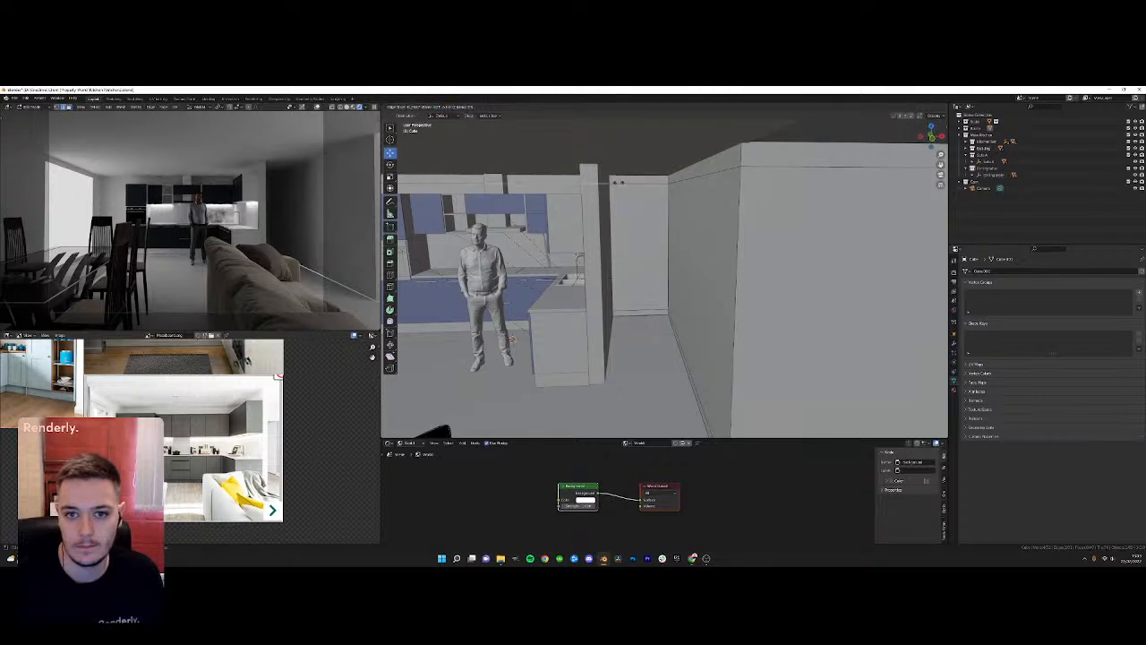
left_click_drag(697, 182, 698, 182)
middle_click_drag(658, 215, 682, 224, "shift")
scroll(663, 242, "up", 3)
left_click_drag(661, 260, 666, 259)
Extrude the wall section beside the kitchen outward along Y to form a corridor
key("3")
left_click(698, 222)
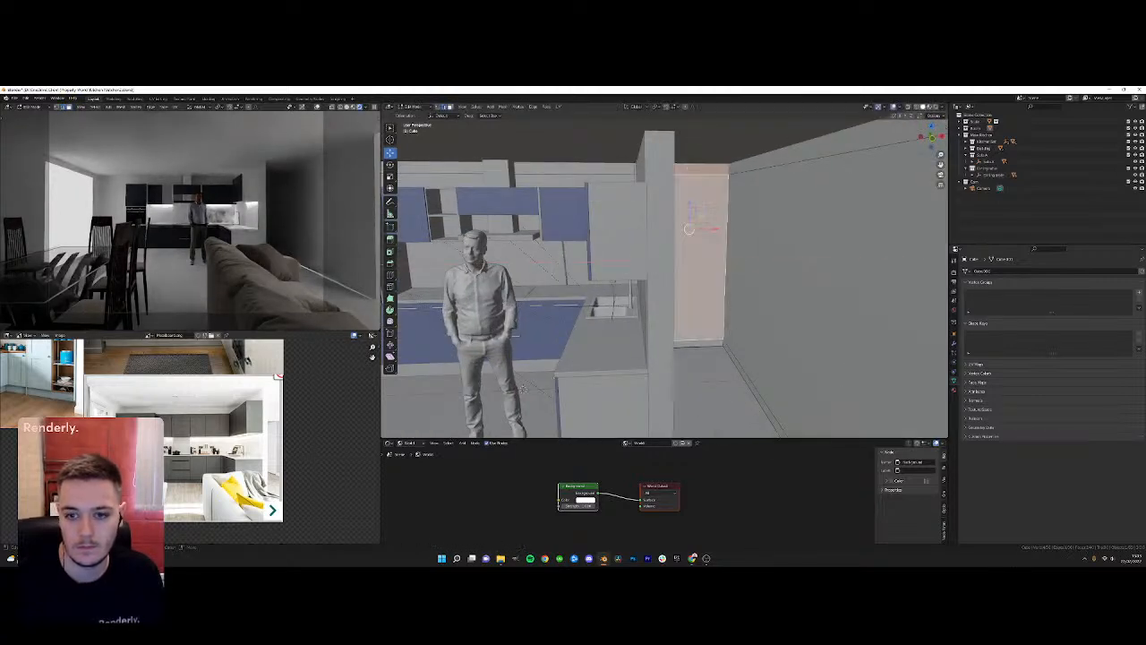
middle_click_drag(699, 246, 682, 300)
scroll(695, 332, "down", 8)
left_click_drag(757, 290, 815, 287)
middle_click_drag(811, 287, 624, 309, "shift")
scroll(624, 309, "up", 3)
left_click_drag(665, 340, 690, 348)
middle_click_drag(627, 309, 693, 345)
In top-view wireframe, move the corridor's far inner corner so its side wall runs straight, and leave Edit Mode
key("KP_7")
key("z")
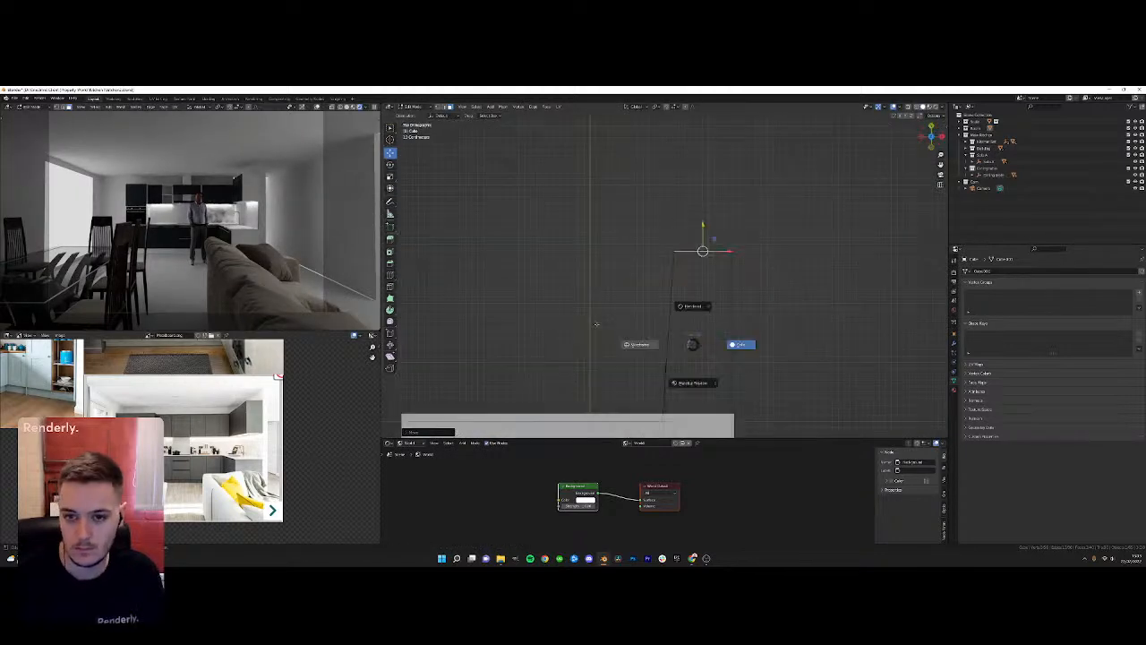
left_click(641, 343)
key("1")
left_click_drag(651, 224, 675, 253)
key("g")
key("Tab")
Extend the ceiling plane's kitchen-end edge along Y until it covers the whole corridor
scroll(679, 305, "down", 3)
left_click(679, 358)
key("Tab")
scroll(575, 326, "down", 1)
key("g")
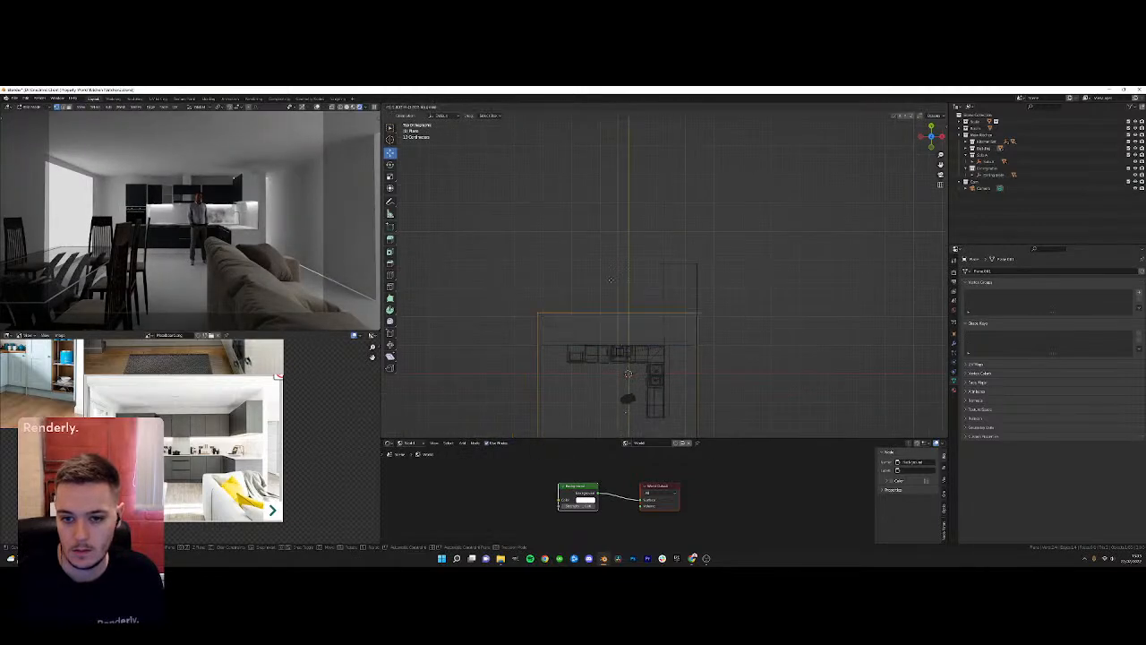
left_click(612, 246)
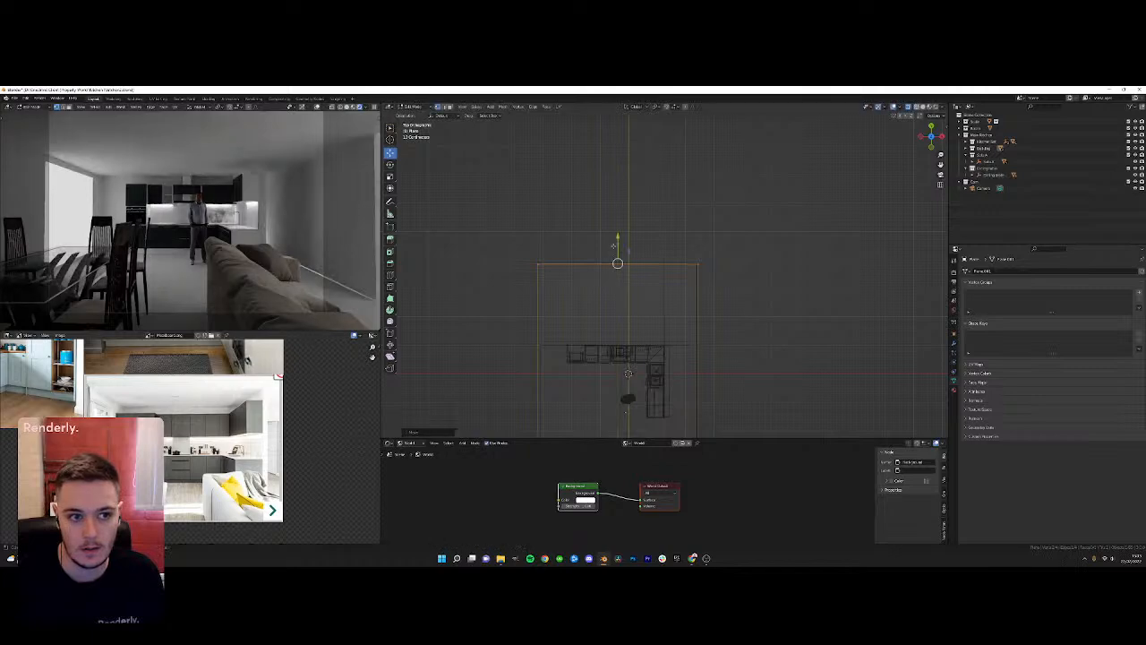
key("Tab")
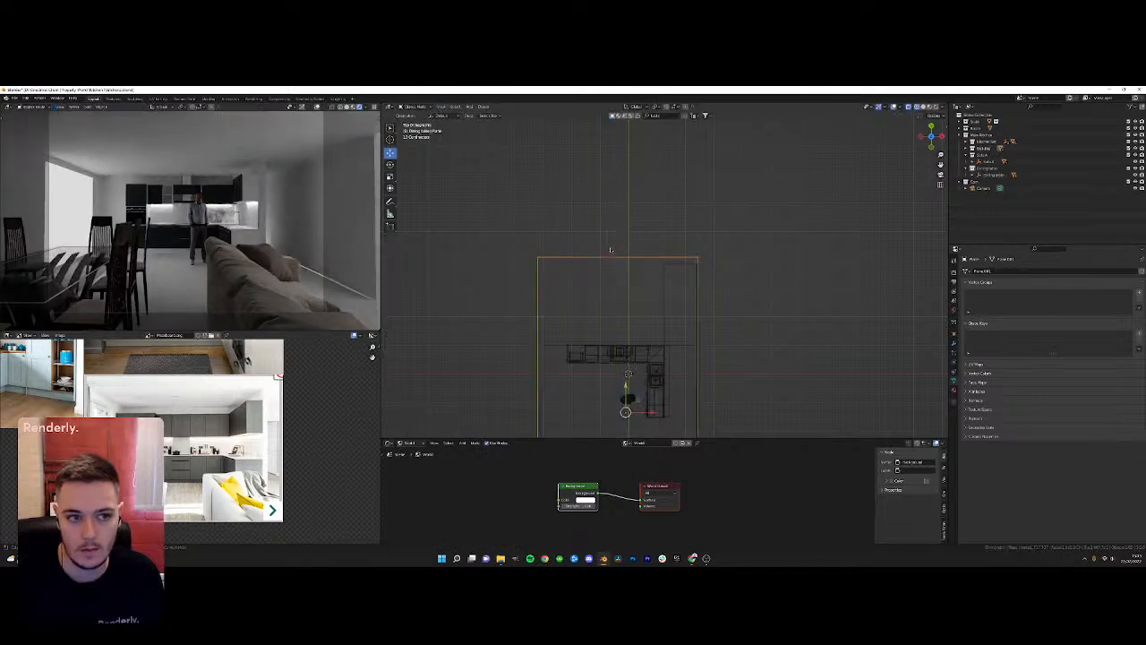
Return to Solid shading and walk the rendered view into the new corridor to examine its floor and end
key("z")
mouse_move(670, 308)
middle_mouse_down()
mouse_move(670, 283)
mouse_move(703, 268)
mouse_move(694, 289)
mouse_move(701, 265)
middle_mouse_up()
left_click(736, 289)
scroll(698, 270, "up", 4)
middle_click_drag(346, 235, 307, 241)
key("shift+grave")
key("w")
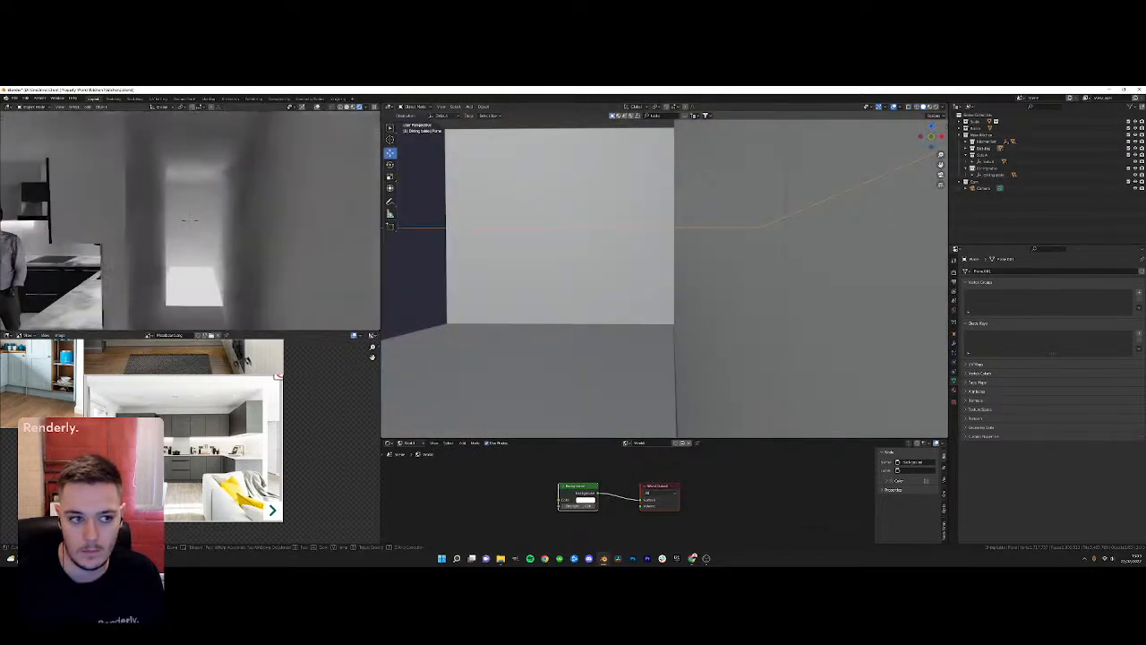
left_click(191, 224)
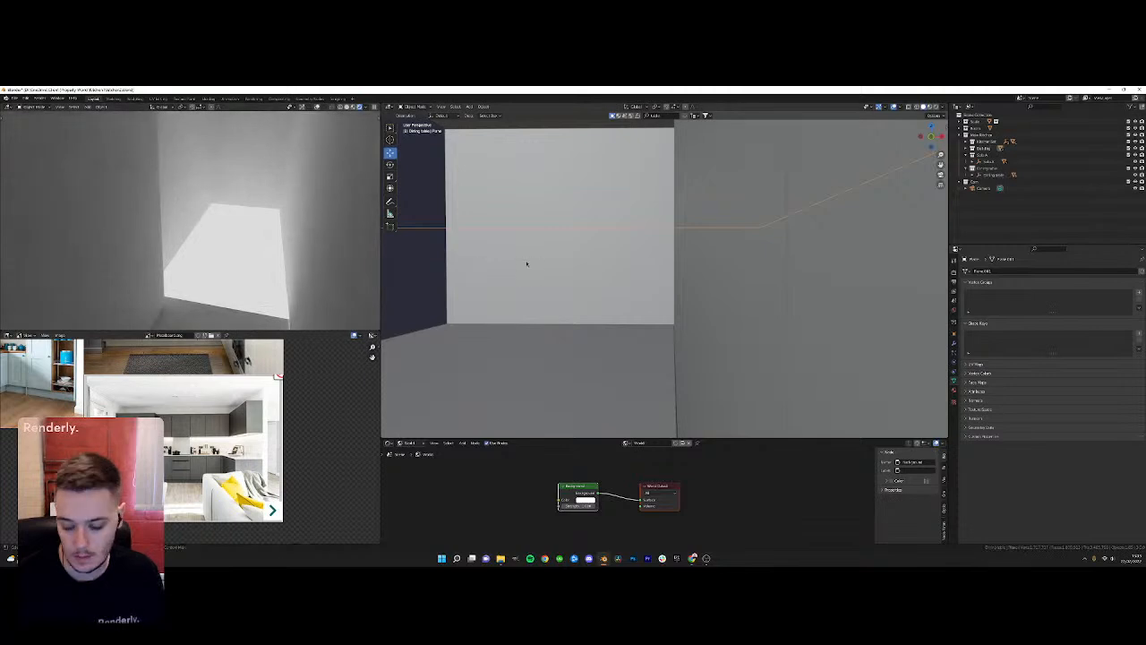
In the top view, add a loop cut to the floor plane in line with the corridor's inner wall
key("KP_7")
scroll(527, 264, "down", 5)
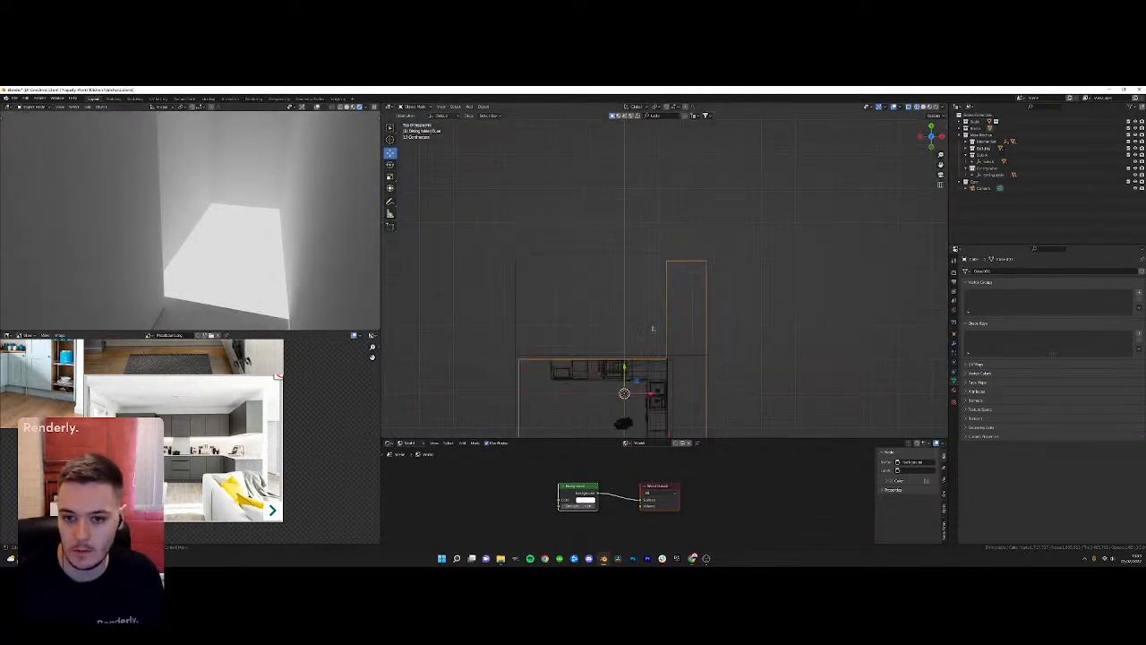
scroll(661, 263, "down", 2)
left_click(666, 333)
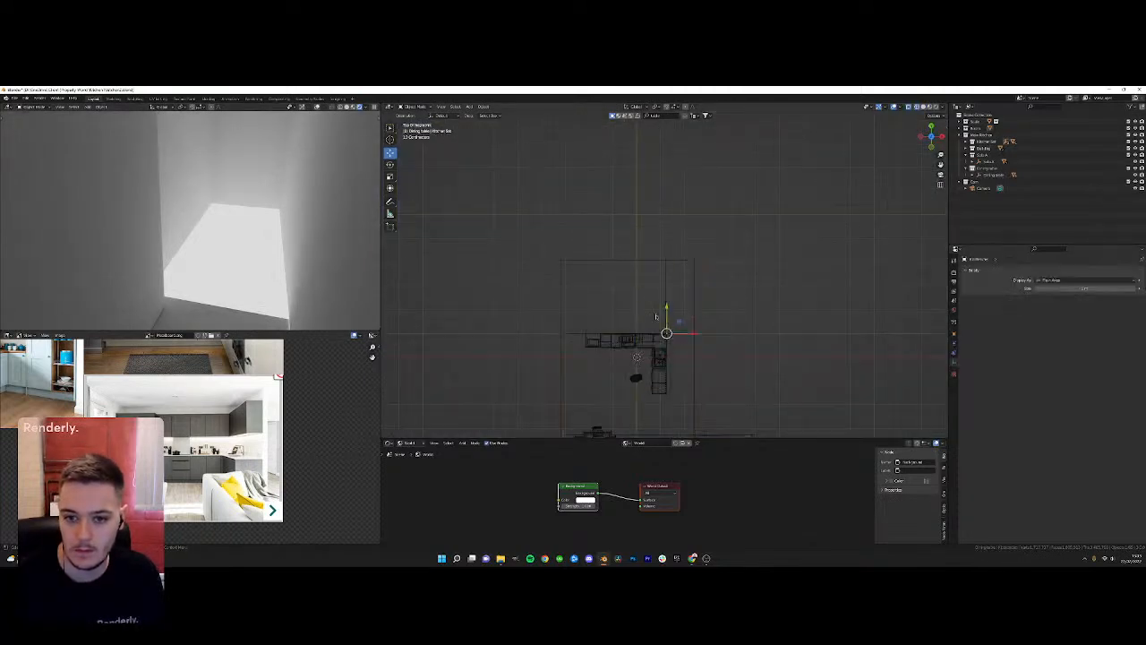
left_click(685, 339)
key("Tab")
key("g")
key("Tab")
scroll(702, 336, "up", 2)
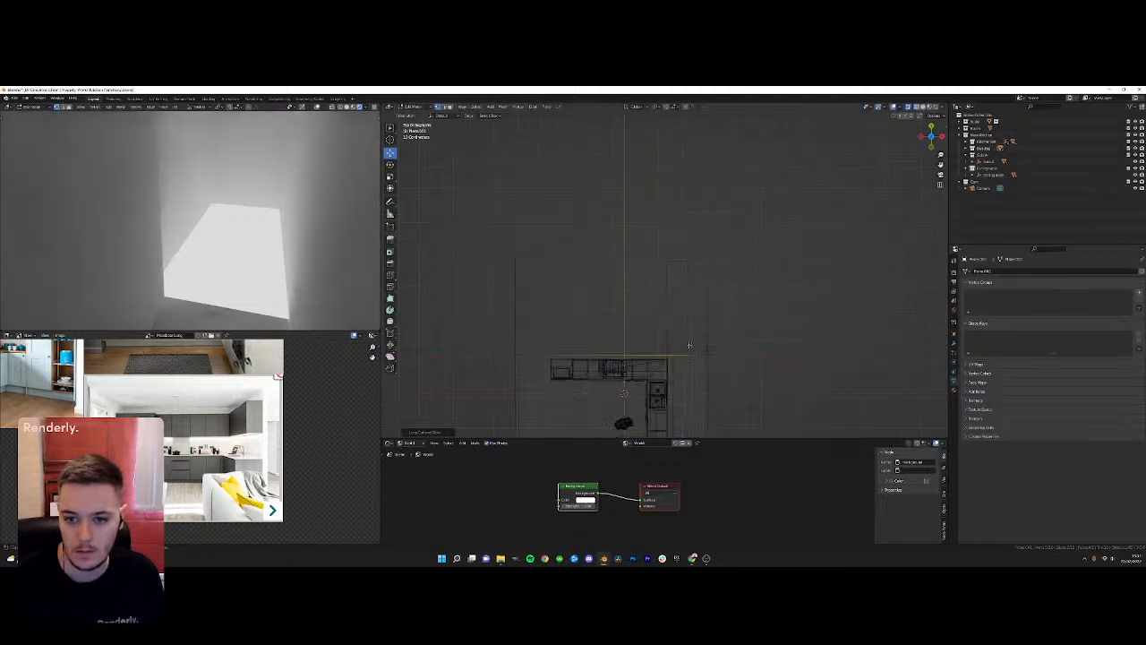
Extend the floor edge at the corridor entrance along Y to the corridor's far end
left_click_drag(687, 332, 680, 258)
key("Tab")
left_click(679, 260)
key("Tab")
key("Tab")
left_click(680, 255)
Examine the corridor's outer end for light gaps and move the room shell's end edge back along Y beneath the ceiling
middle_click_drag(255, 270, 228, 260)
middle_click_drag(627, 296, 644, 277)
left_click(645, 291)
scroll(663, 276, "up", 4)
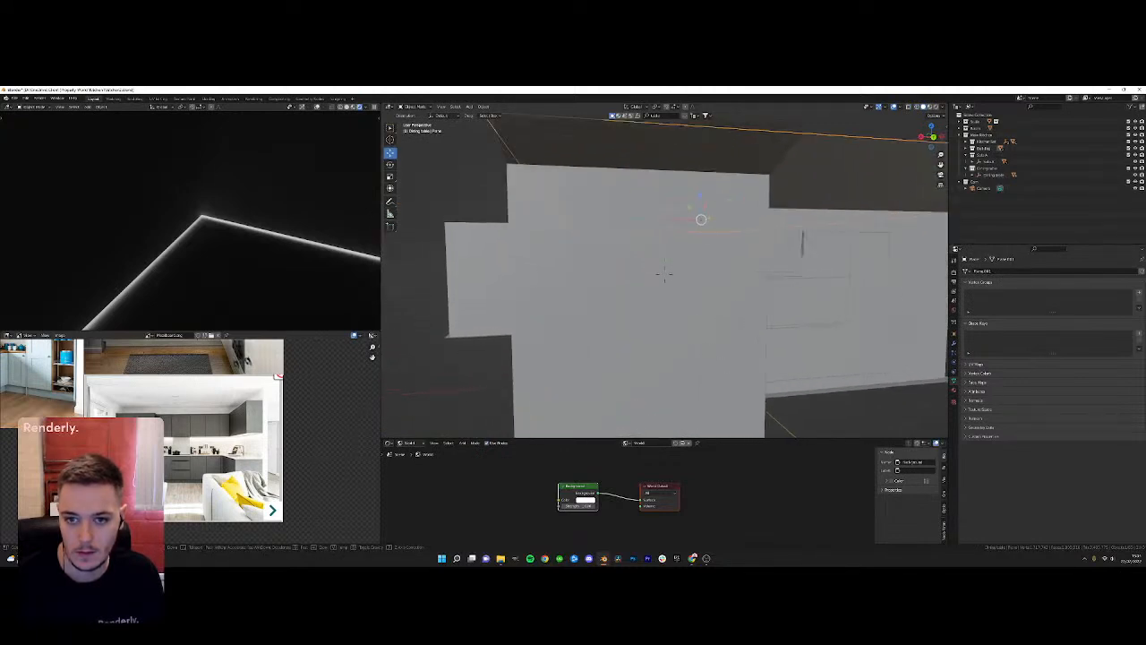
scroll(663, 276, "up", 8)
middle_click_drag(664, 274, 639, 277)
left_click(648, 267)
key("Tab")
left_click_drag(559, 326, 528, 326)
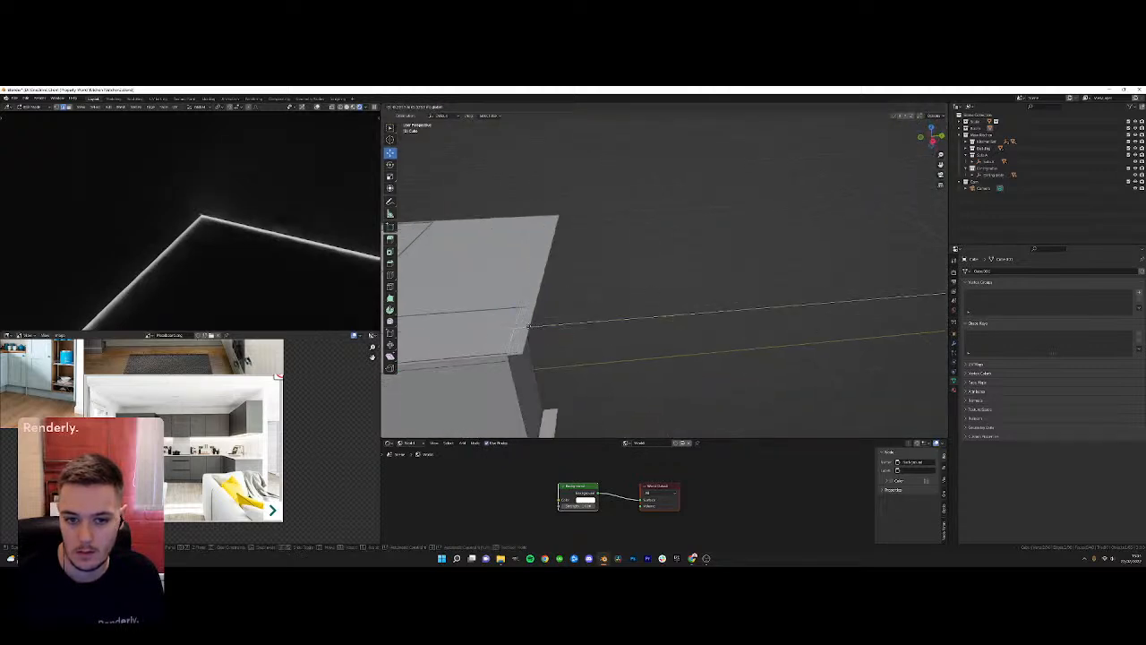
key("Tab")
middle_click_drag(537, 326, 425, 367)
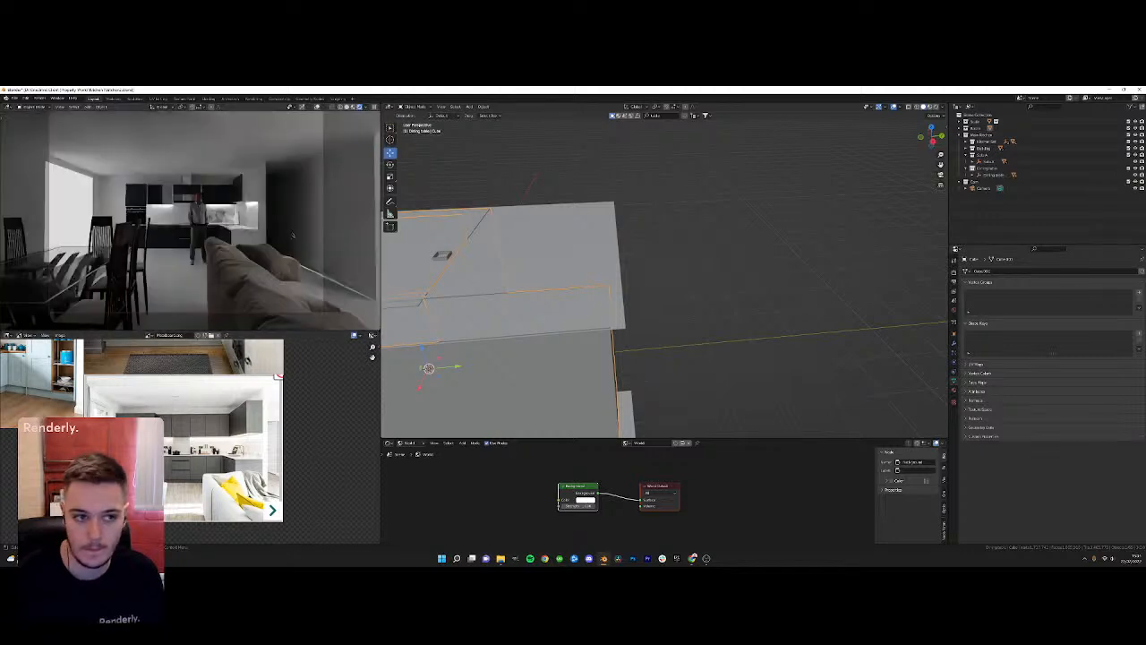
scroll(690, 267, "down", 10)
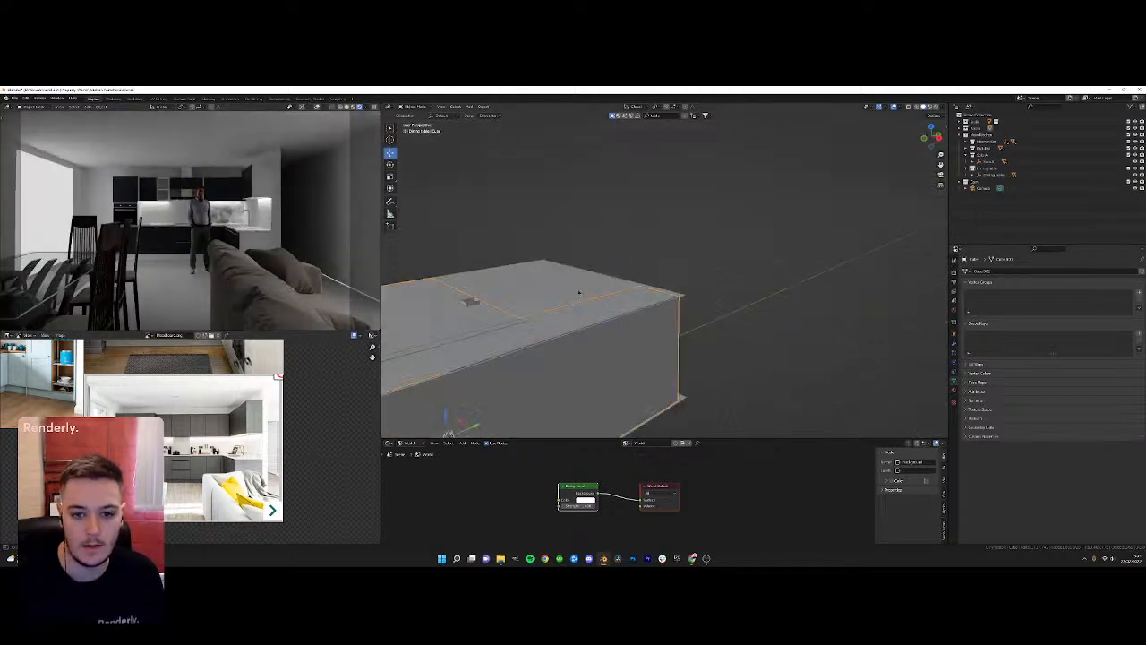
Select the floor plane and nudge it against the bottom of the room walls at the outer end
middle_click_drag(690, 267, 644, 309)
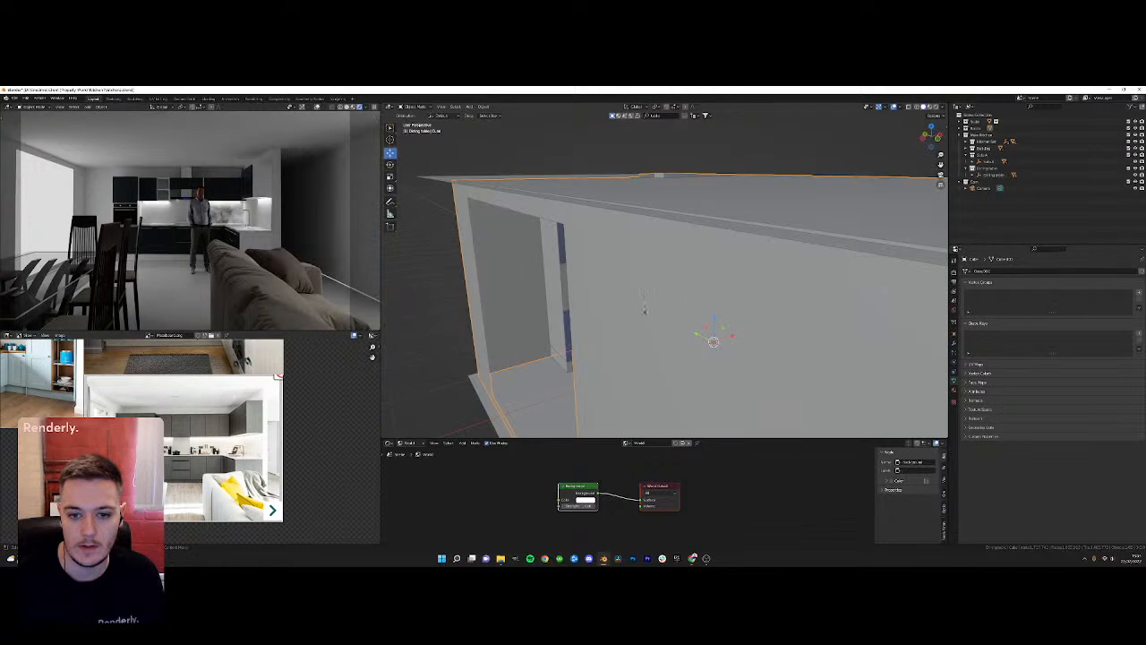
left_click(737, 368)
left_click_drag(787, 362, 785, 358)
scroll(296, 191, "down", 1)
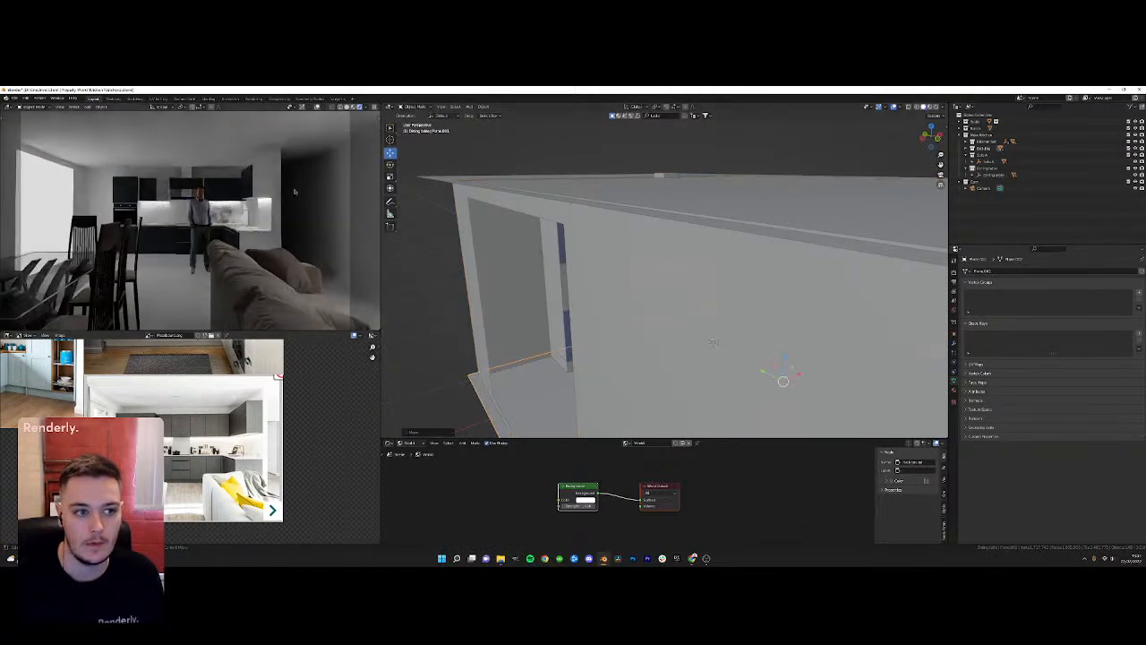
scroll(294, 192, "down", 1)
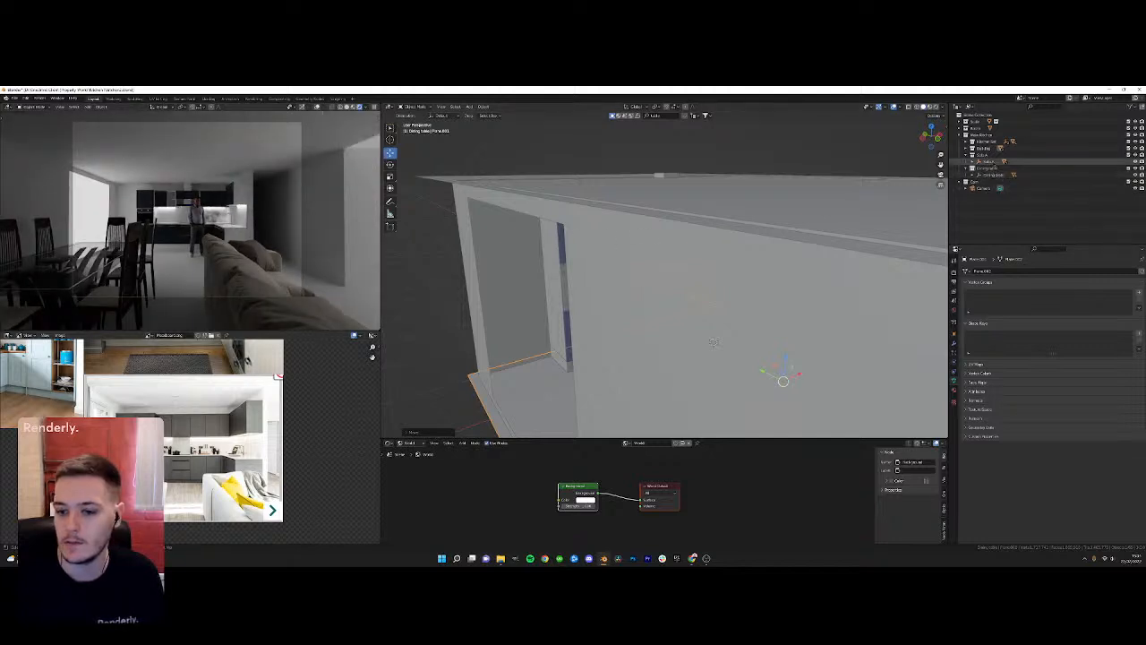
Select the sofa's parent object and adjust its position along Z
left_click(991, 162)
scroll(744, 335, "down", 4)
middle_click_drag(744, 335, 686, 361)
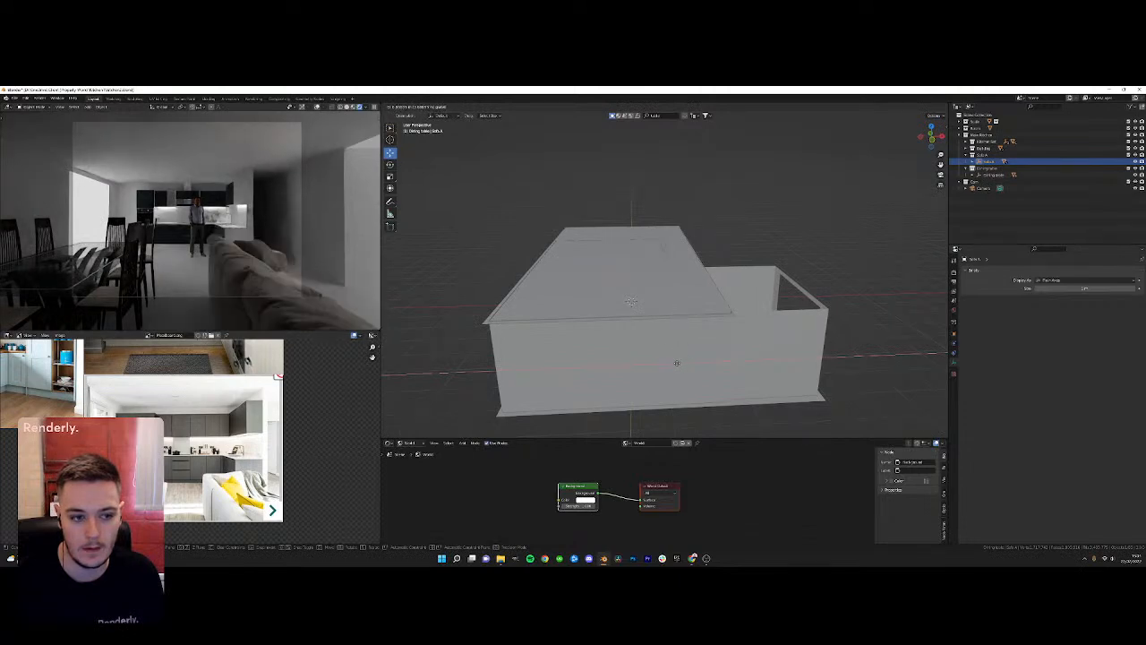
left_click(643, 336)
key("g")
key("z")
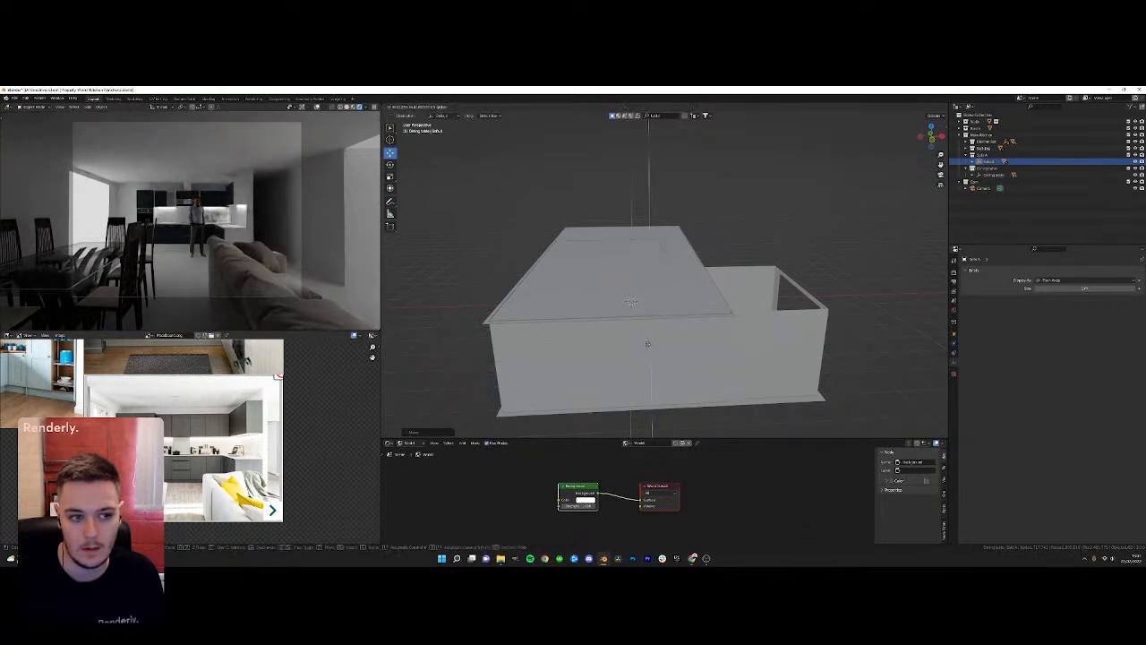
left_click(647, 344)
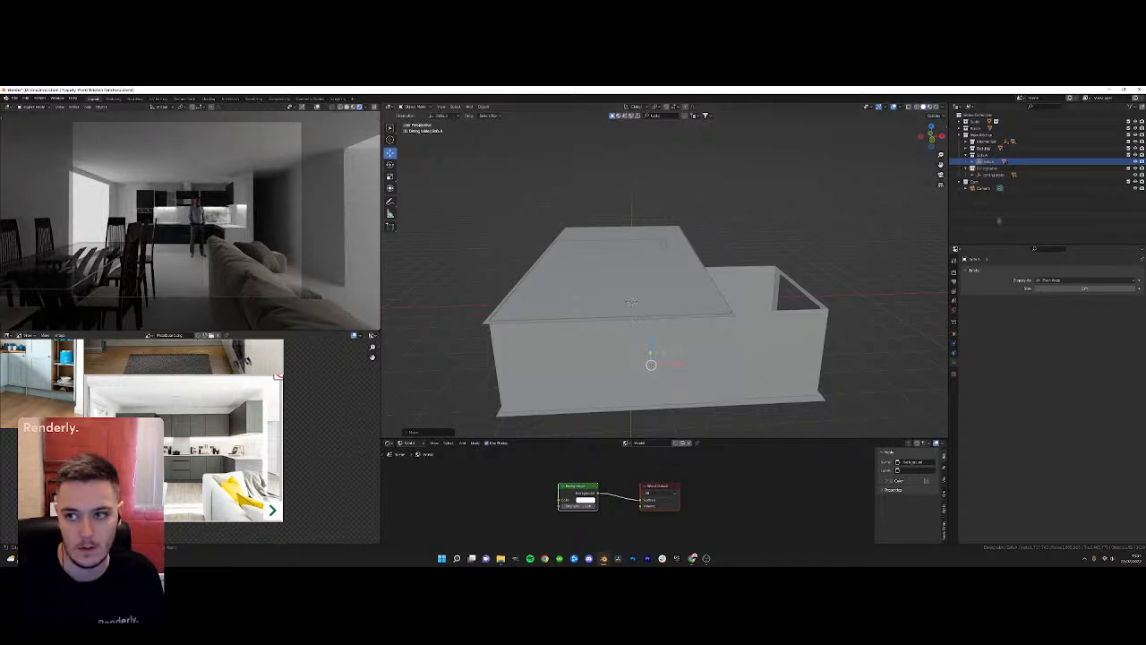
Delete the existing sofa together with its collection
left_click(978, 162)
left_click(994, 168)
left_click(993, 194, "shift")
key("Delete")
left_click(983, 156)
key("Delete")
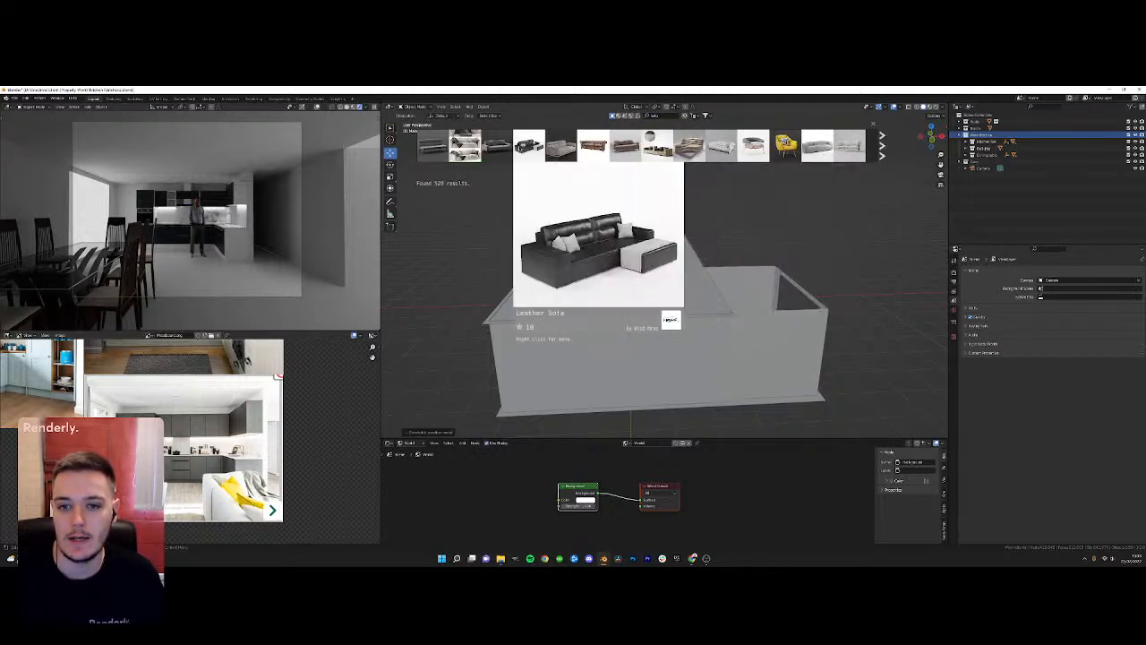
In the top view, place a two-armed fabric sofa from the model library across from the dining table
middle_click_drag(633, 304, 639, 246, "shift")
scroll(644, 256, "up", 6)
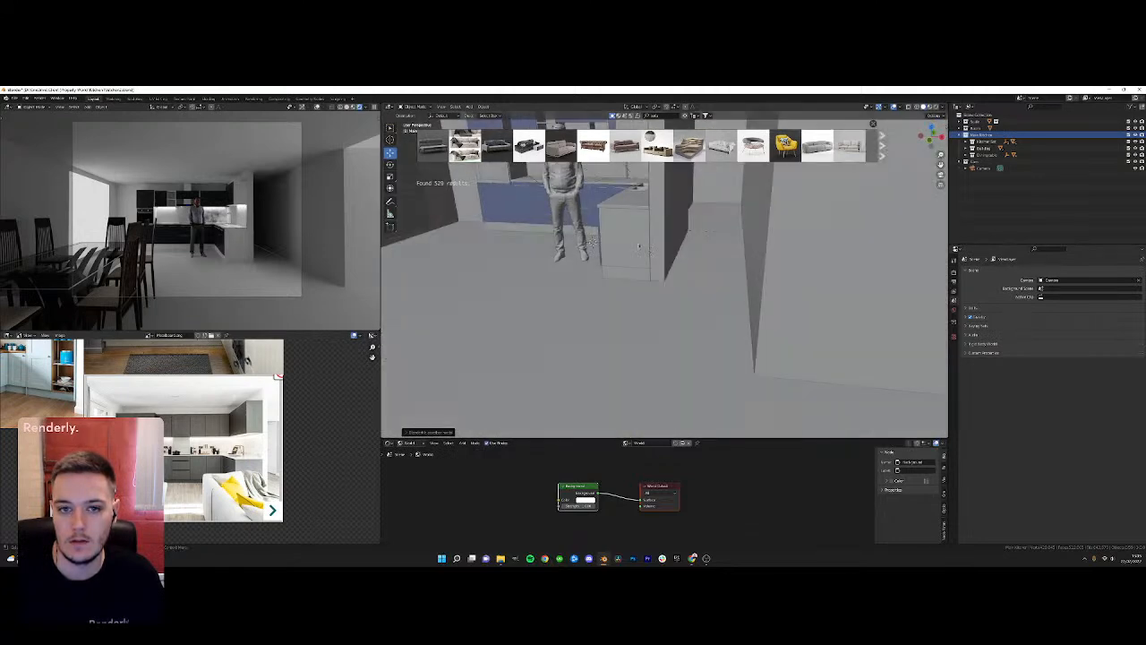
key("KP_7")
scroll(582, 206, "down", 8)
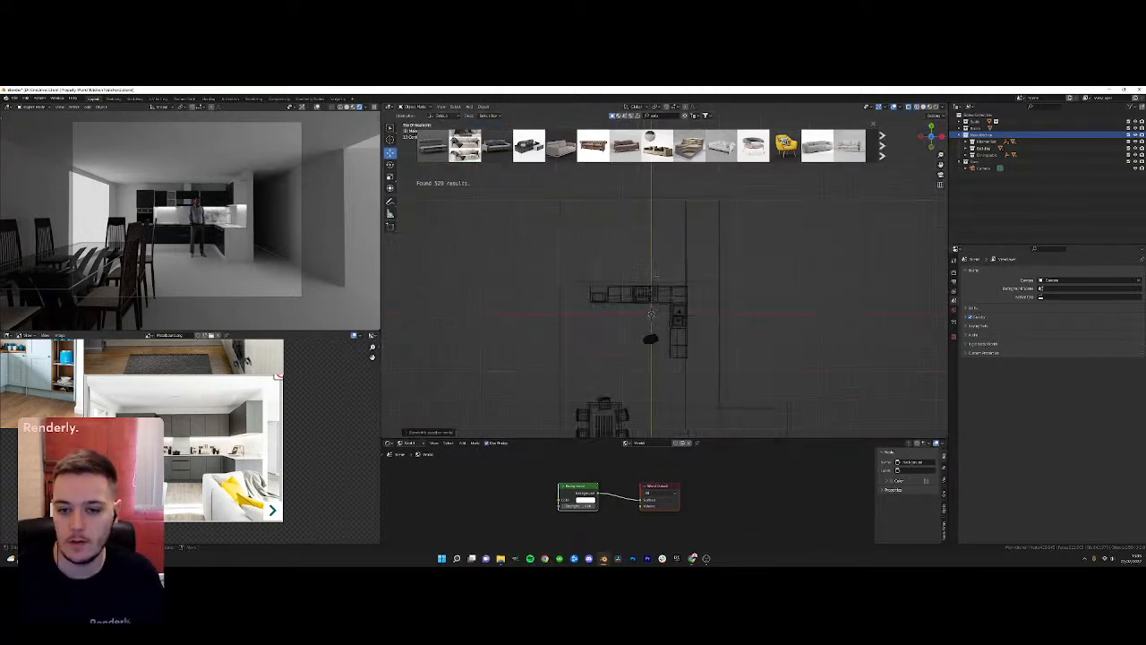
left_click_drag(561, 146, 698, 363)
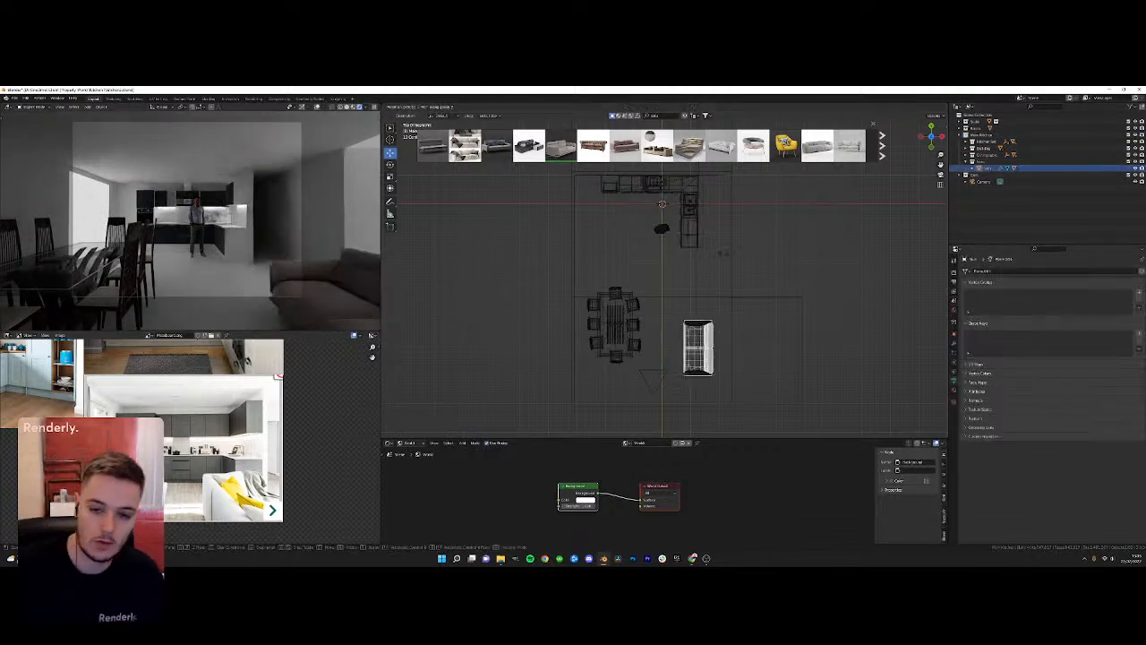
Rotate the sofa 90 degrees about Z and move it along X closer to the dining table, beside the camera
key("Escape")
type("rz90")
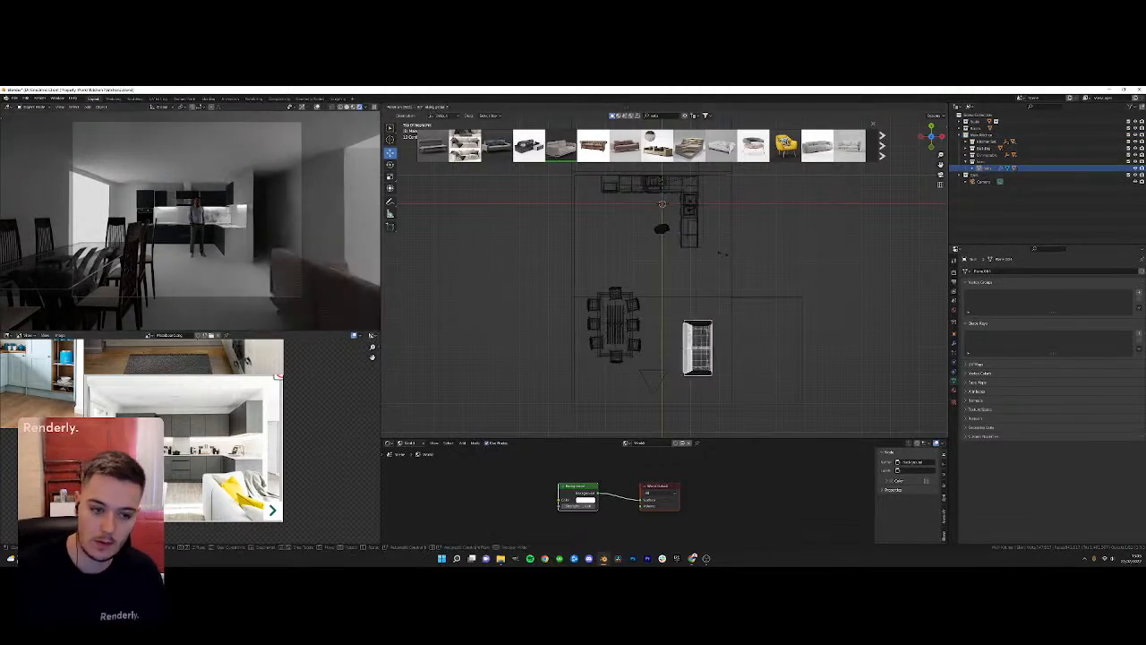
key("Return")
key("g")
key("x")
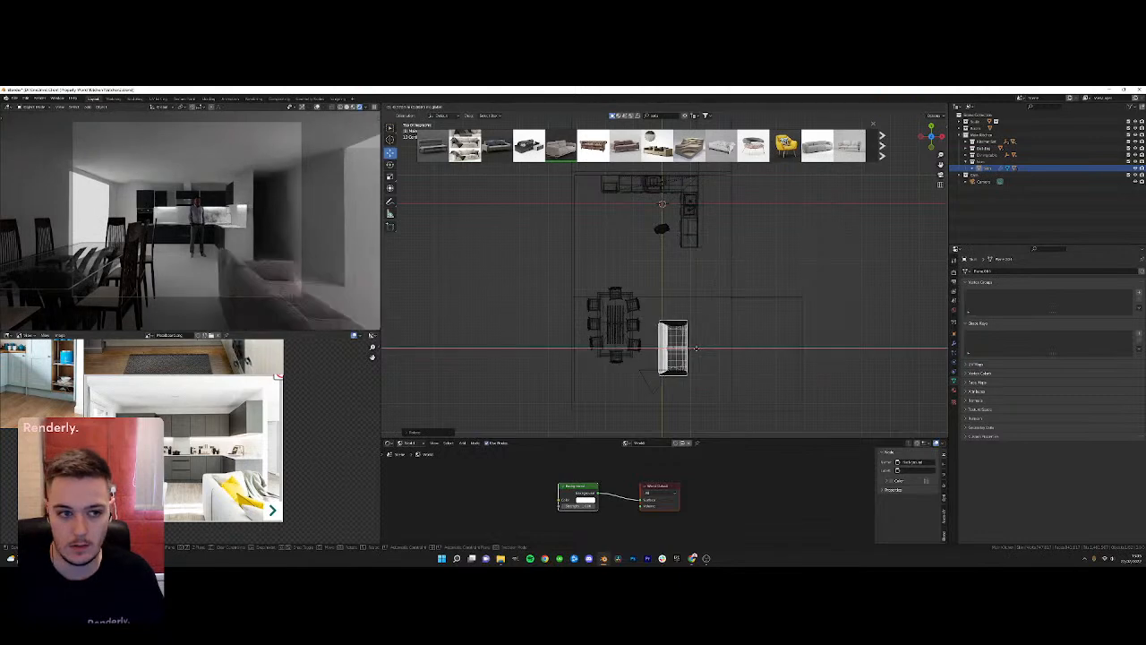
left_click_drag(701, 348, 700, 344)
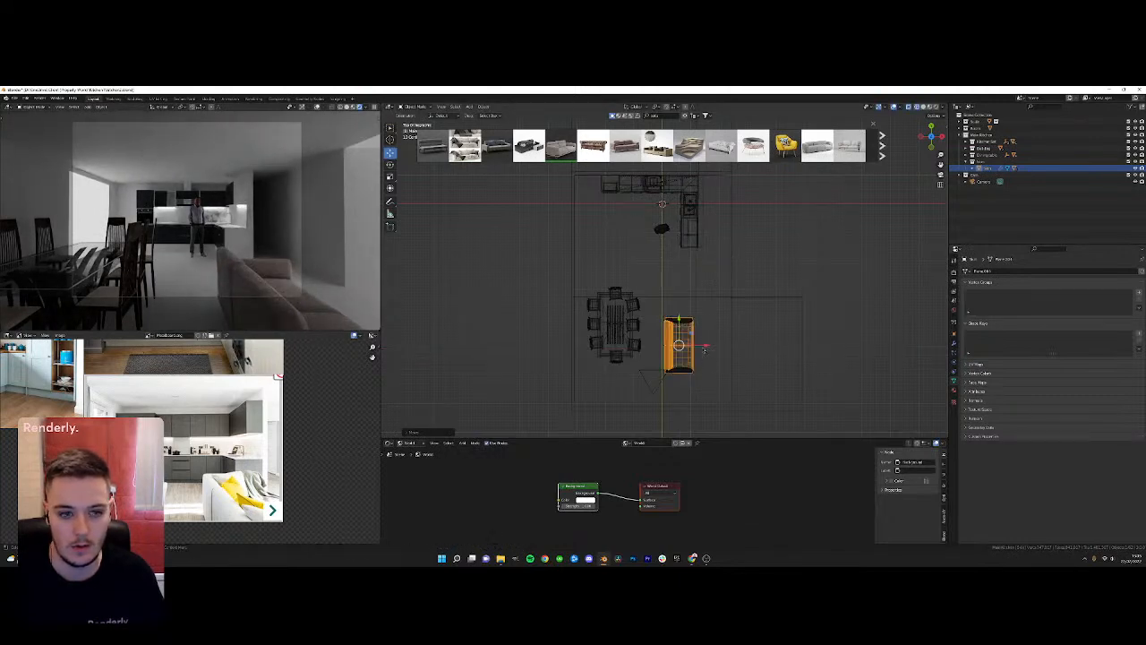
scroll(285, 250, "up", 2)
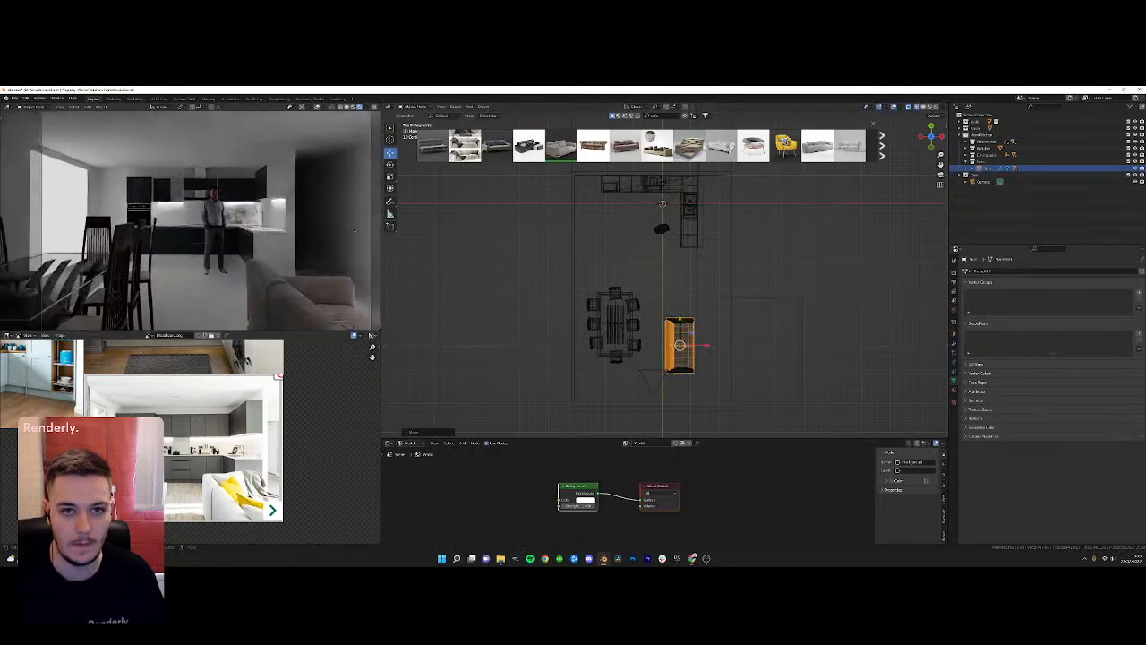
Make the kitchen collection active and search the model library for "bin"
left_click(985, 135)
left_click(966, 161)
left_click(661, 115)
type("bin")
key("Return")
middle_click_drag(621, 213, 673, 259, "shift")
scroll(673, 258, "up", 2)
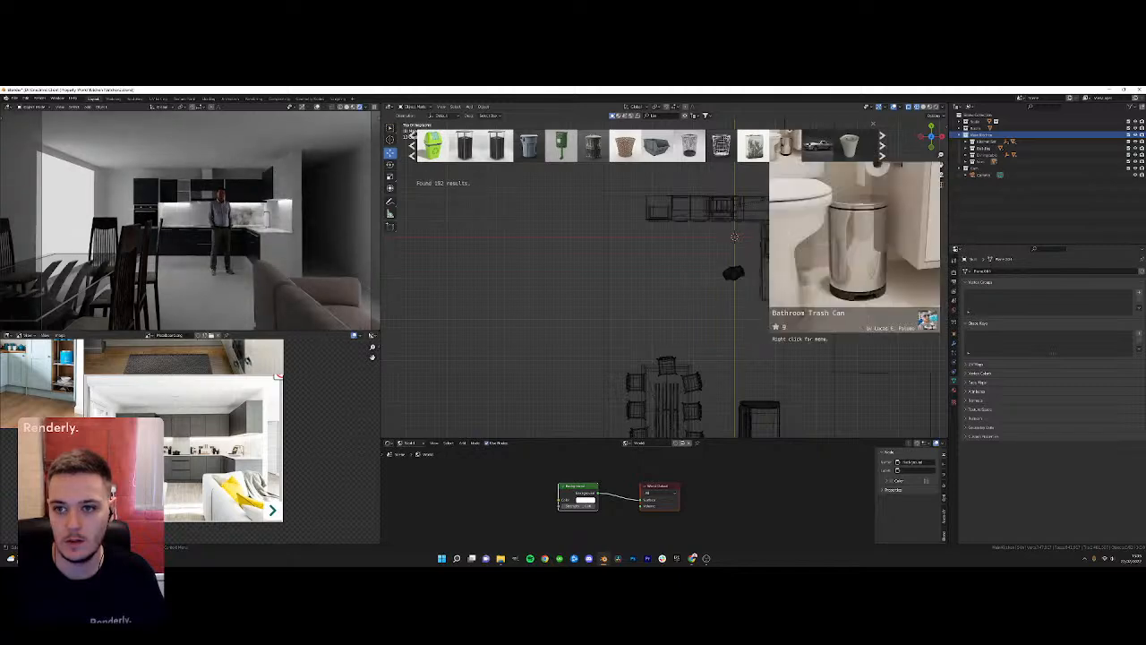
Look through the pages of bin models for one that suits the kitchen
left_click(882, 145)
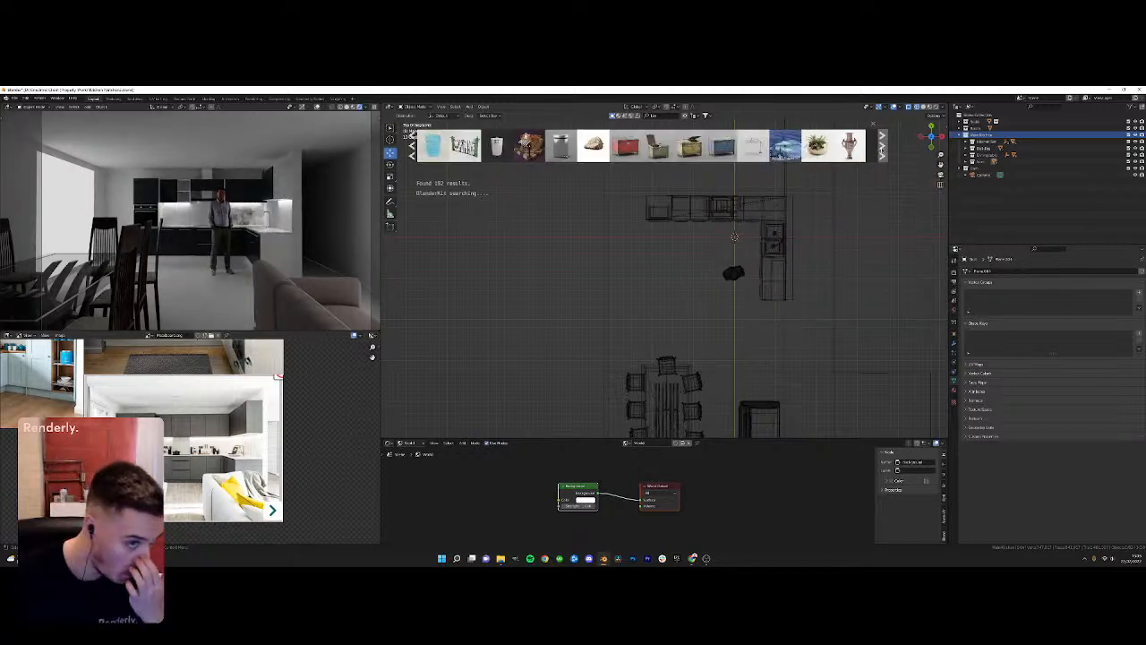
left_click(882, 145)
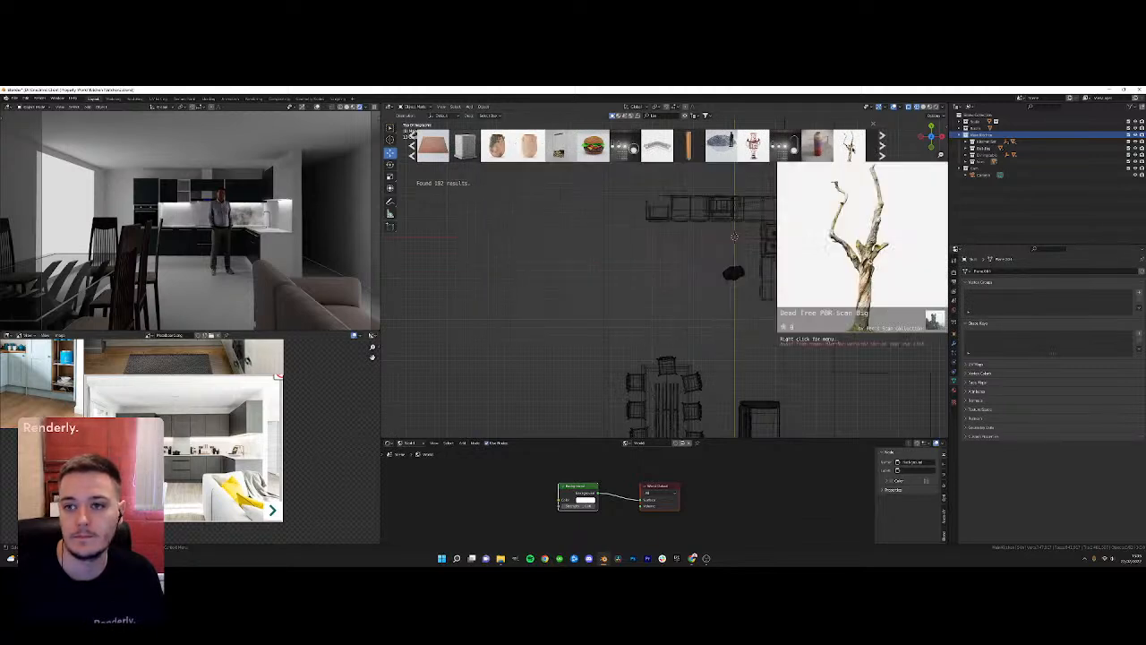
left_click(882, 145)
left_click(882, 145)
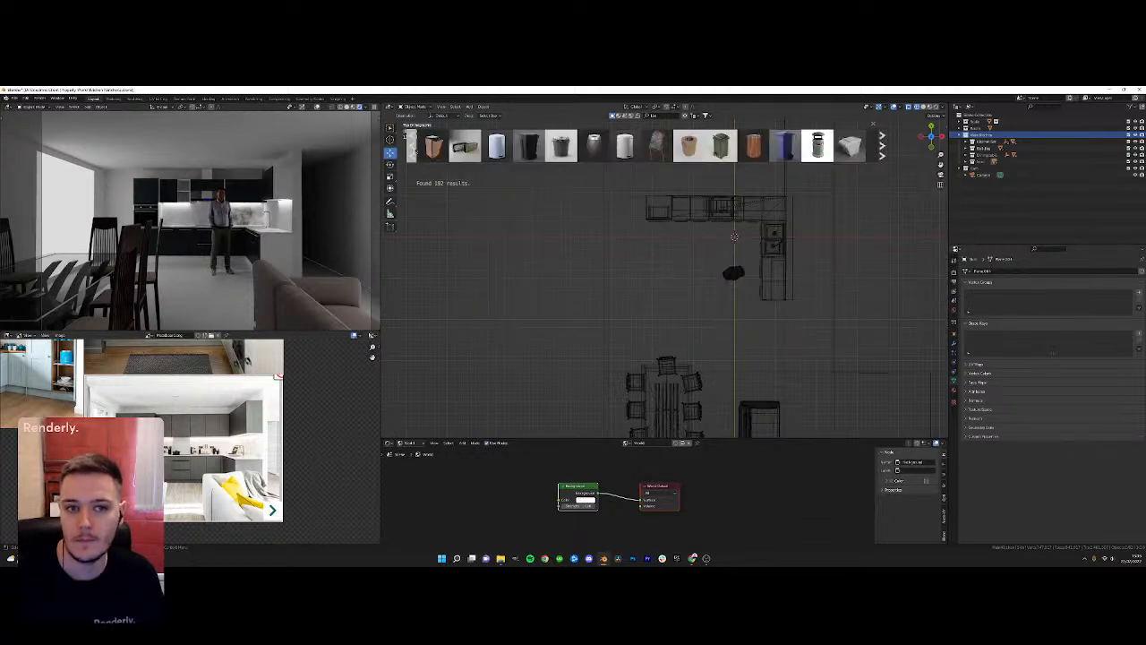
left_click(882, 145)
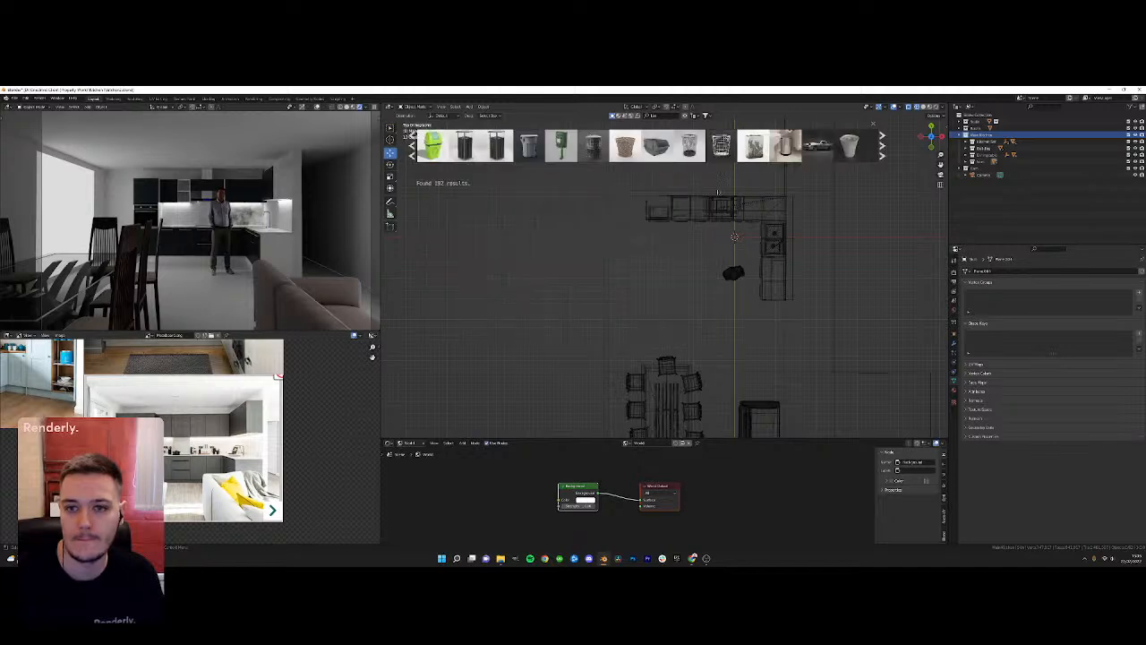
middle_click_drag(773, 189, 774, 212, "shift")
left_click(411, 142)
scroll(410, 135, "down", 2)
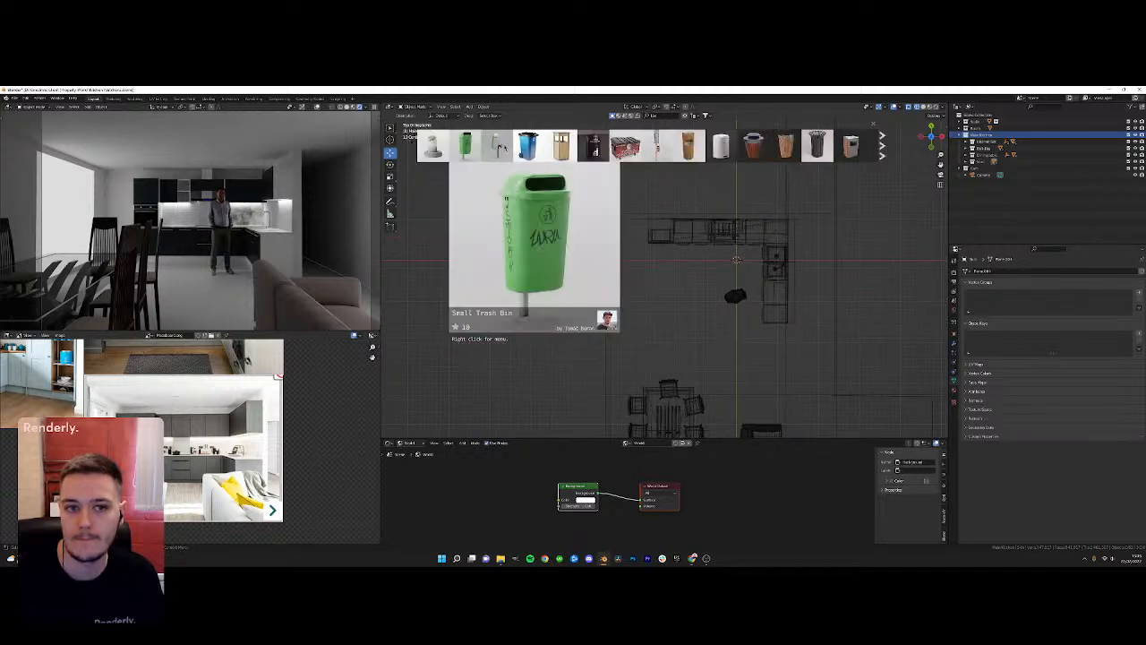
Place the green lidded bin at the back wall beside the free end of the kitchen units
left_click(411, 142)
scroll(413, 141, "down", 2)
left_click_drag(434, 145, 632, 234)
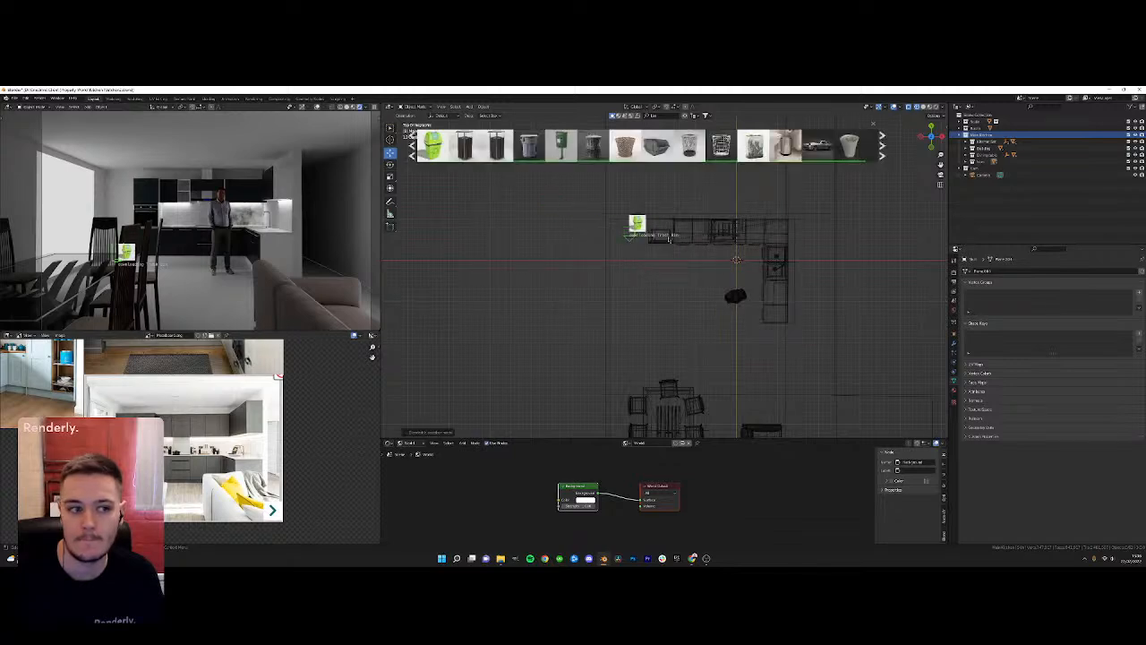
scroll(631, 234, "up", 5)
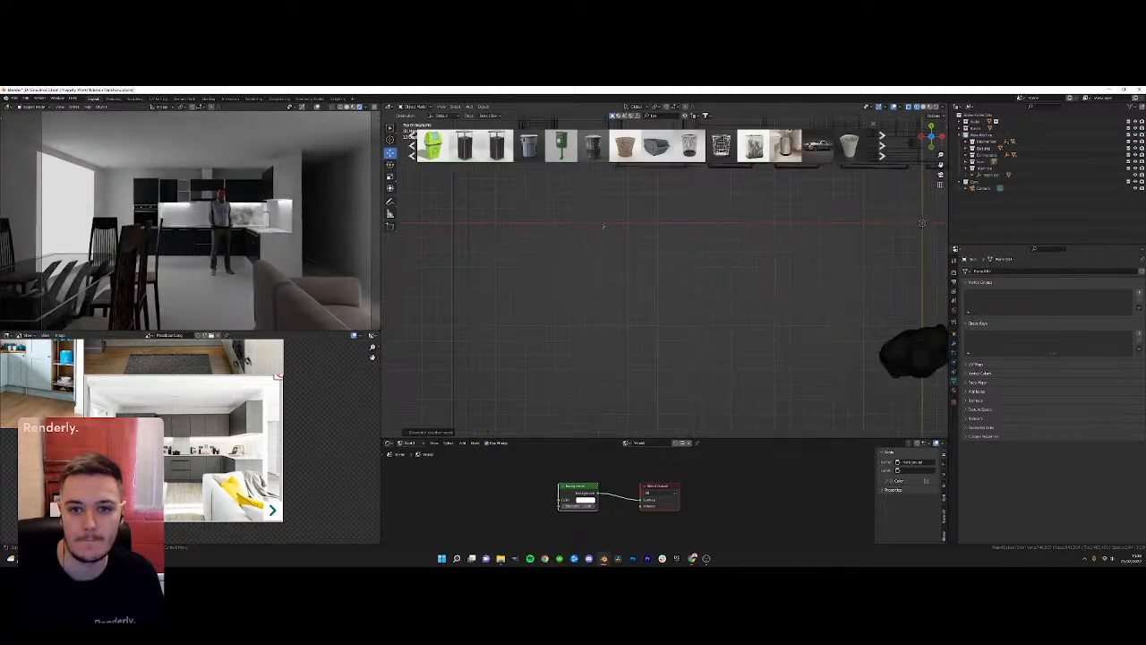
Scale the bin in the front view to about worktop height and return to solid shading
key("KP_1")
scroll(669, 257, "down", 8)
middle_click_drag(669, 257, 661, 296, "shift")
scroll(627, 291, "up", 7)
left_click(596, 310)
key("s")
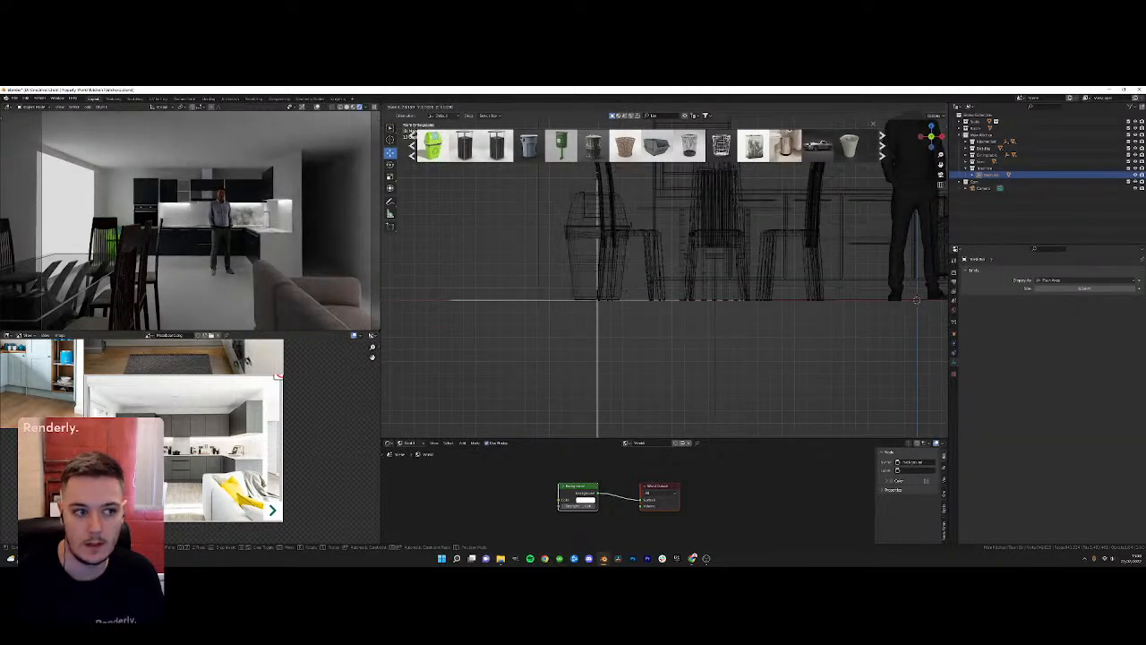
left_click(667, 239)
mouse_move(667, 239)
middle_mouse_down()
mouse_move(685, 264)
mouse_move(619, 279)
middle_mouse_up()
key("shift+z")
scroll(685, 264, "down", 2)
scroll(685, 265, "up", 1)
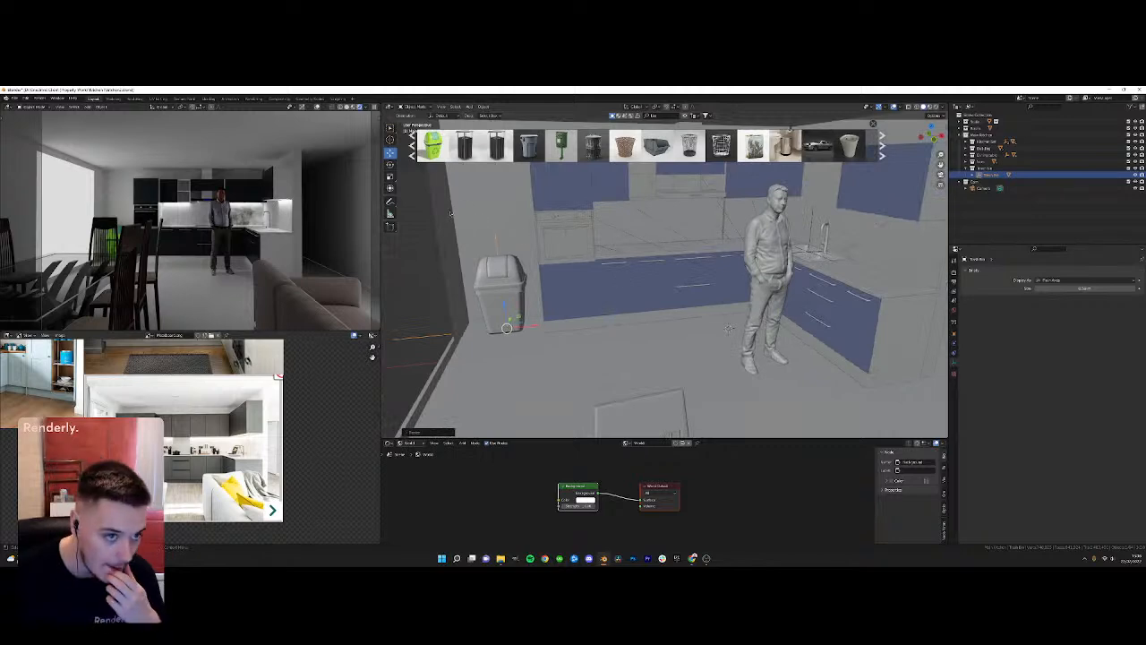
scroll(271, 207, "up", 8)
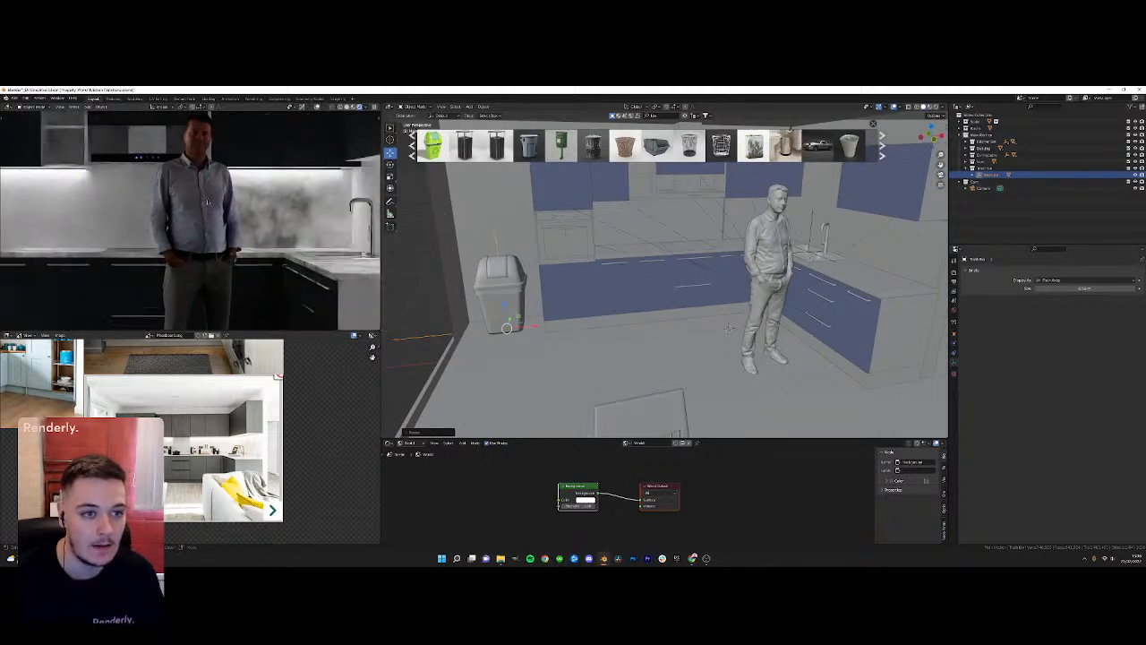
scroll(270, 208, "down", 8)
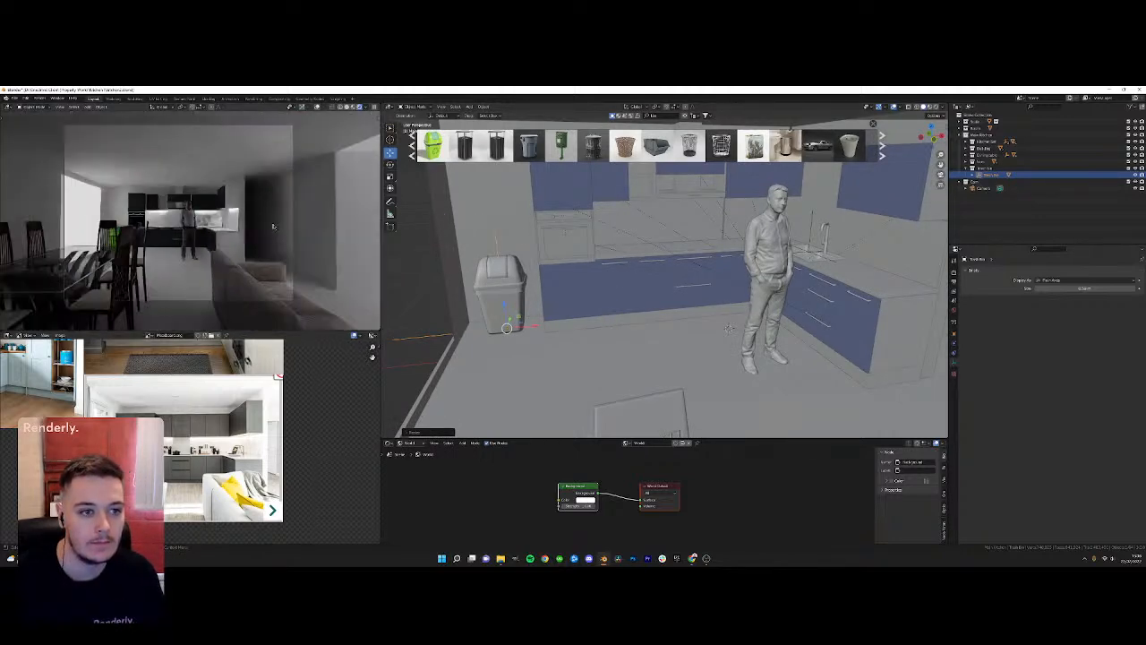
Select the floor plane and search the material library for wood
middle_click_drag(661, 235, 591, 260)
left_click(729, 310)
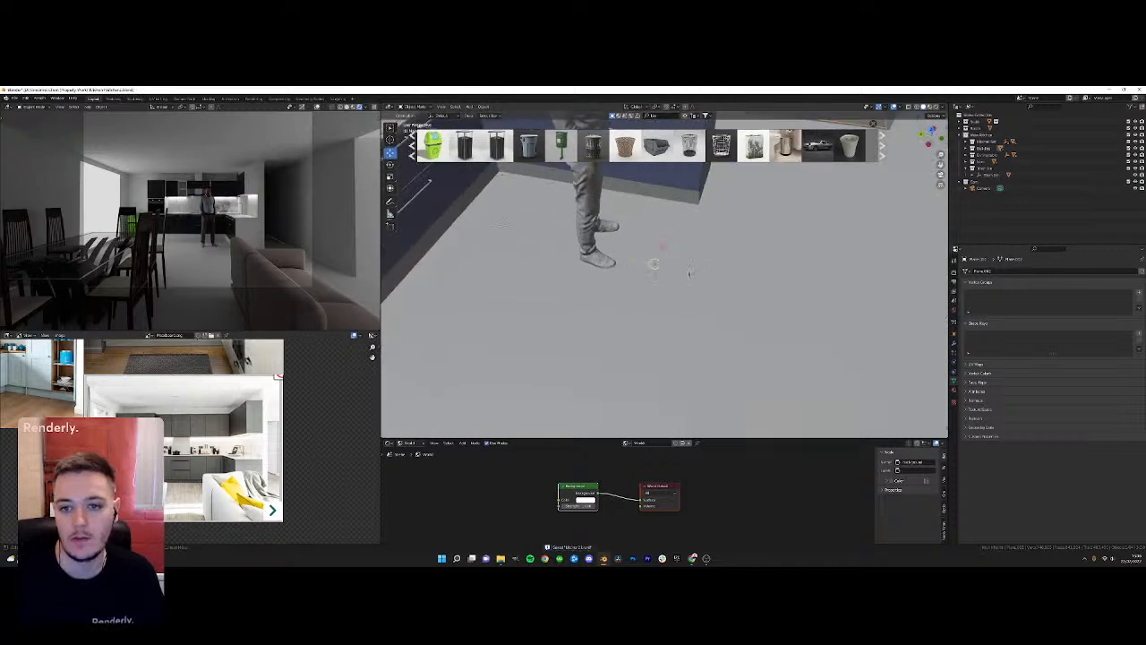
left_click(620, 116)
left_click(656, 117)
key("Return")
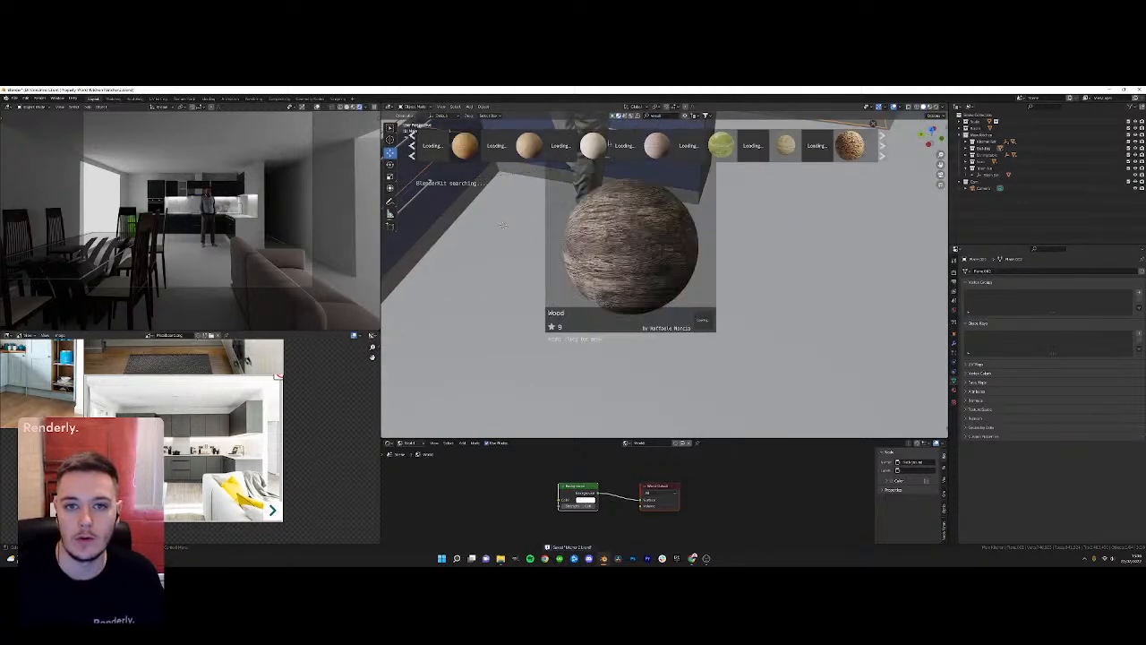
key("Return")
Examine the kitchen floors on the moodboard and search the material library for wood floor
scroll(206, 428, "down", 3)
scroll(204, 434, "up", 1)
middle_click_drag(154, 394, 208, 463)
scroll(204, 435, "up", 1)
scroll(207, 463, "down", 1)
scroll(209, 463, "up", 1)
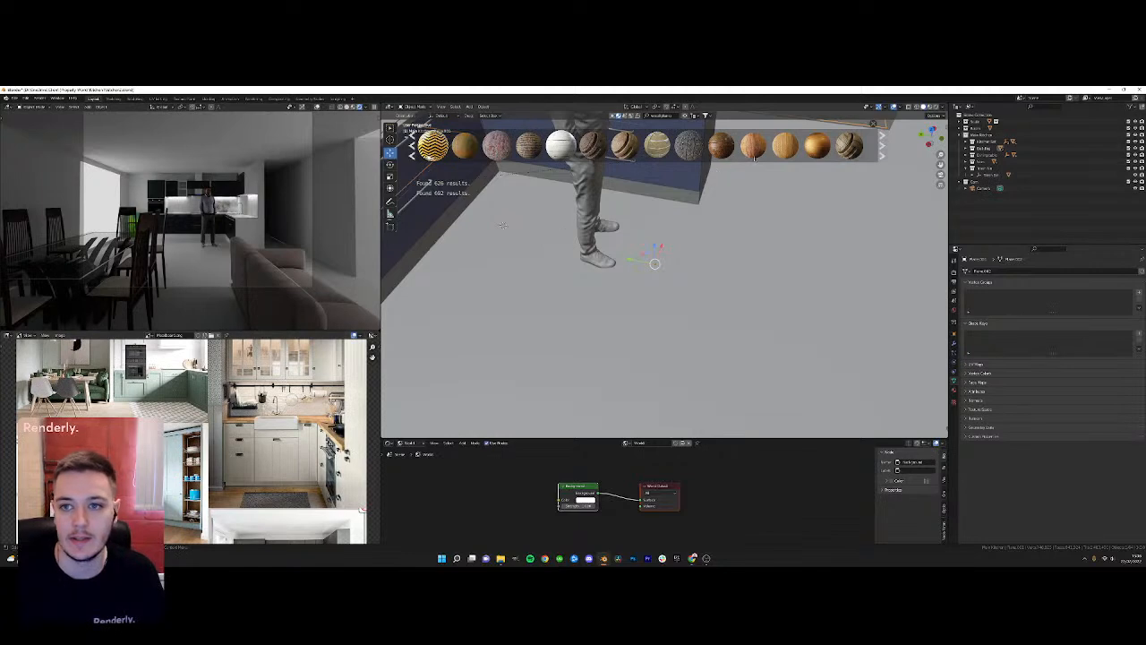
mouse_move(725, 151)
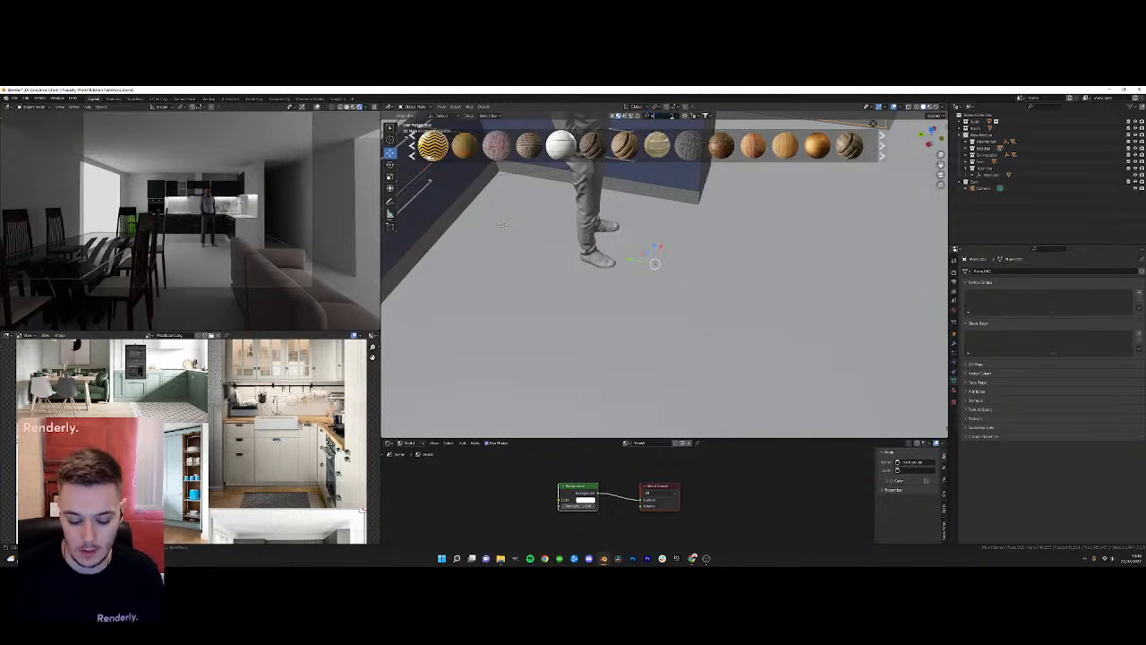
type("or")
key("Return")
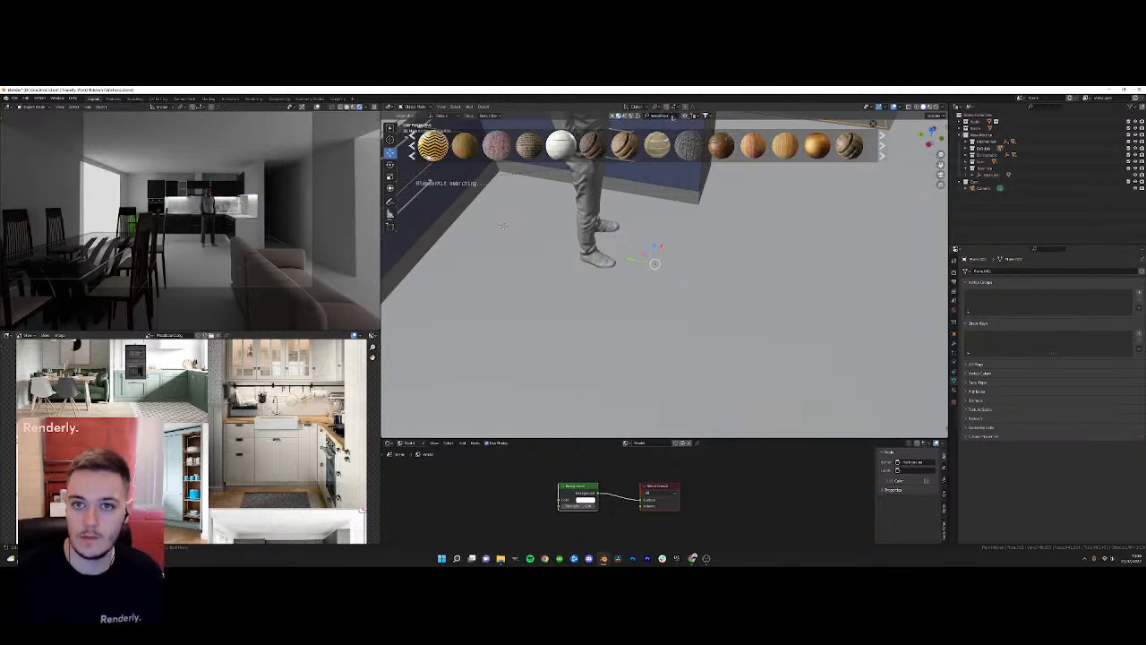
Apply a brown wood floor material to the floor plane and switch the shader editor from World to Object
mouse_move(428, 145)
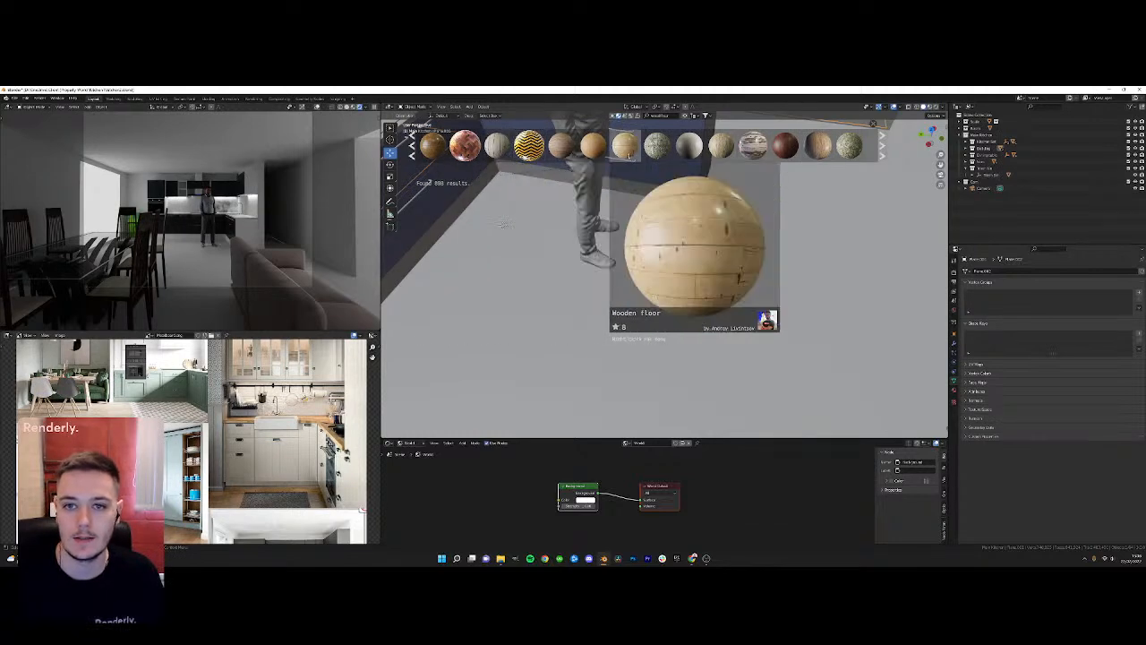
left_click_drag(561, 151, 735, 330)
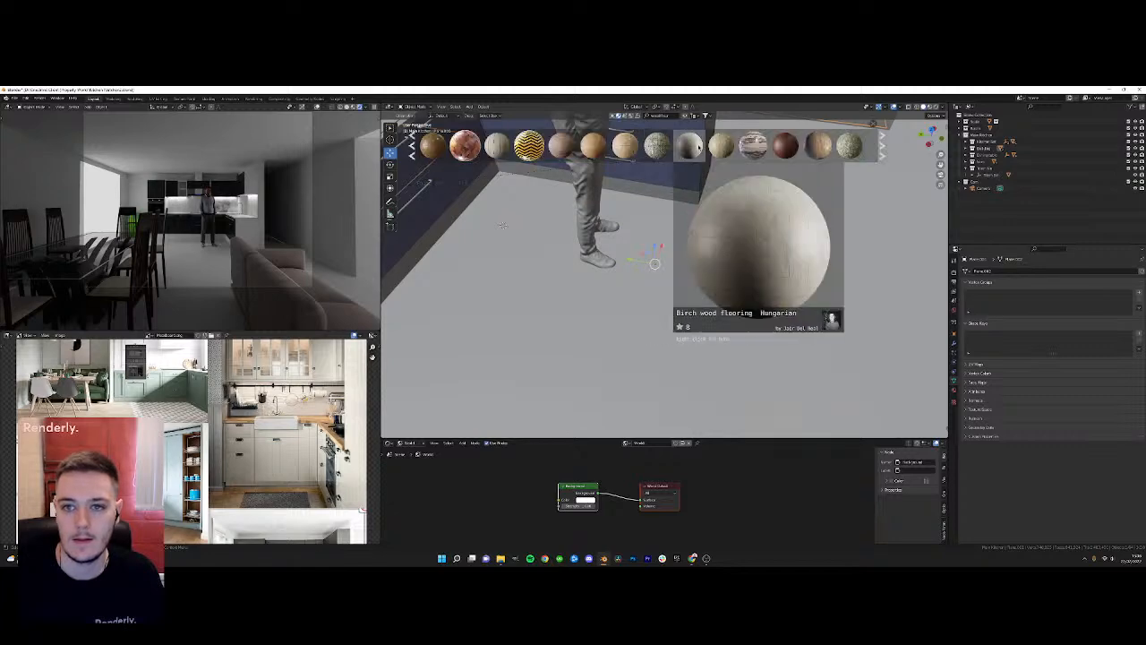
left_click_drag(625, 148, 744, 278)
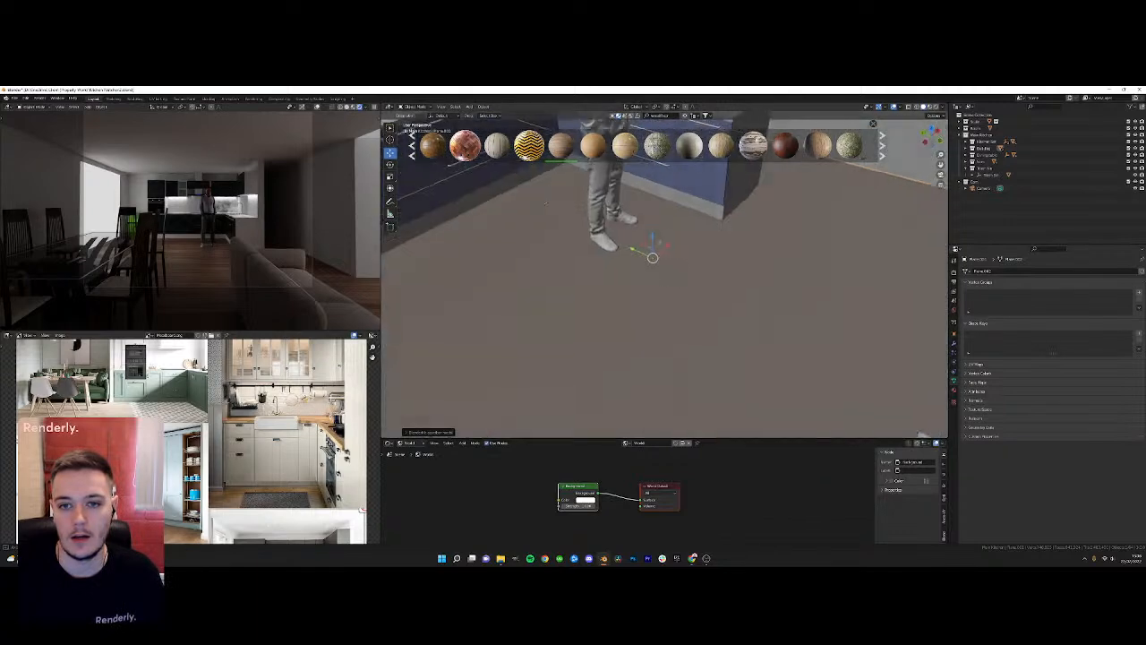
left_click(411, 443)
left_click(412, 449)
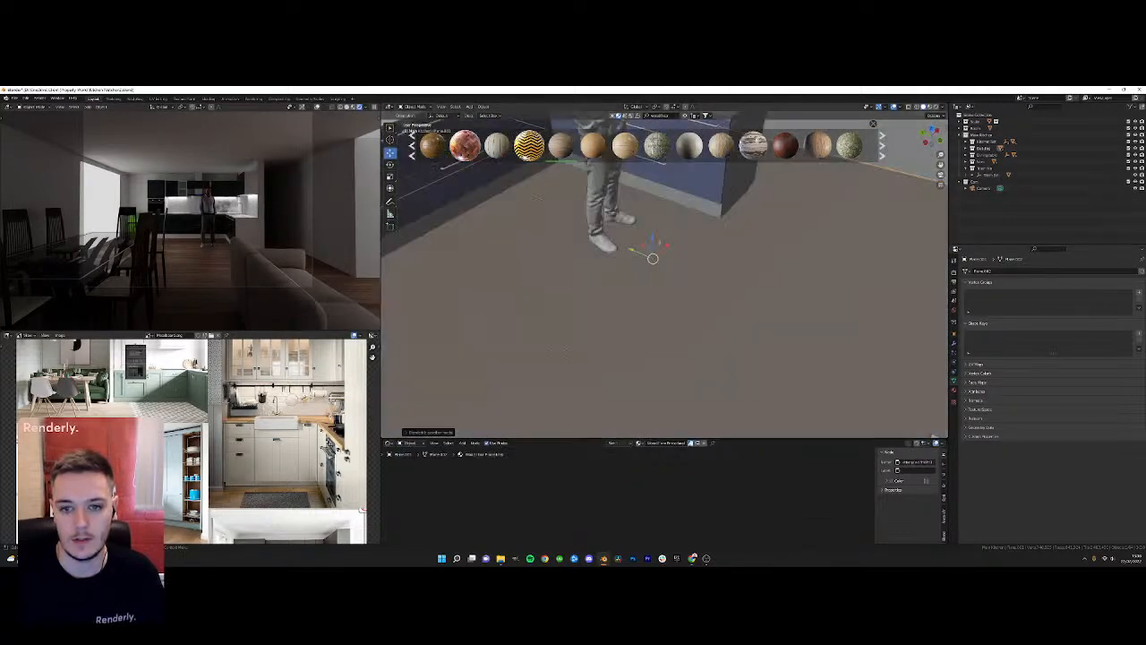
Frame the floor material's whole node tree in the shader editor and enlarge that editor upward
left_click(435, 442)
left_click(459, 499)
middle_click_drag(623, 493, 571, 511)
scroll(566, 502, "up", 3)
scroll(557, 485, "down", 6)
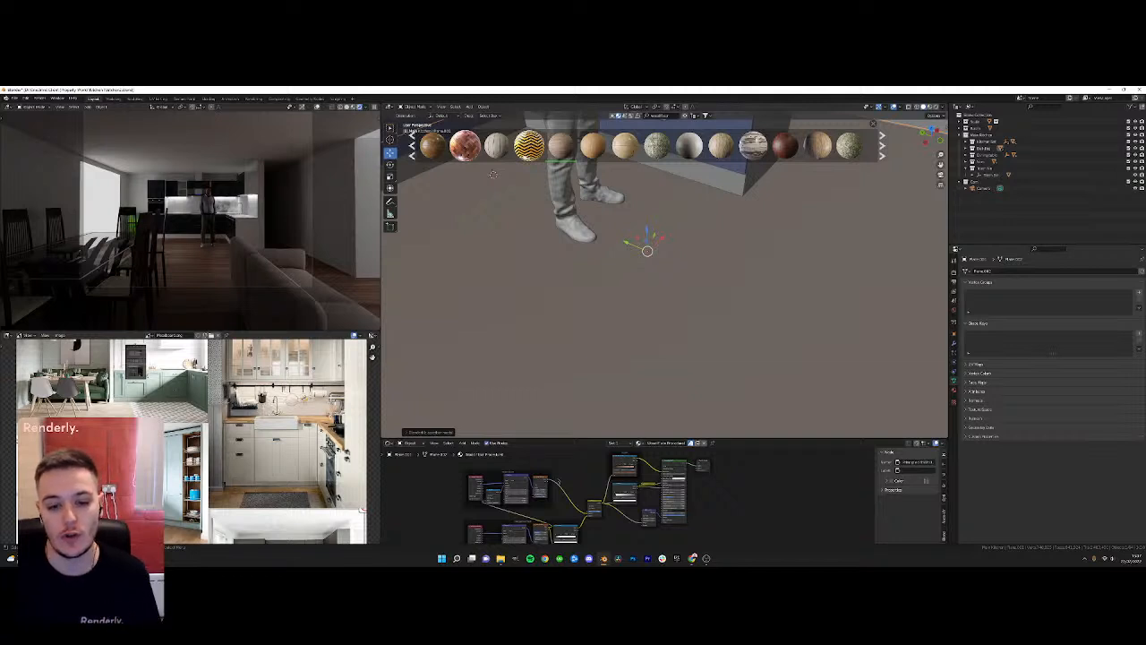
left_click_drag(553, 437, 556, 395)
scroll(599, 464, "up", 4)
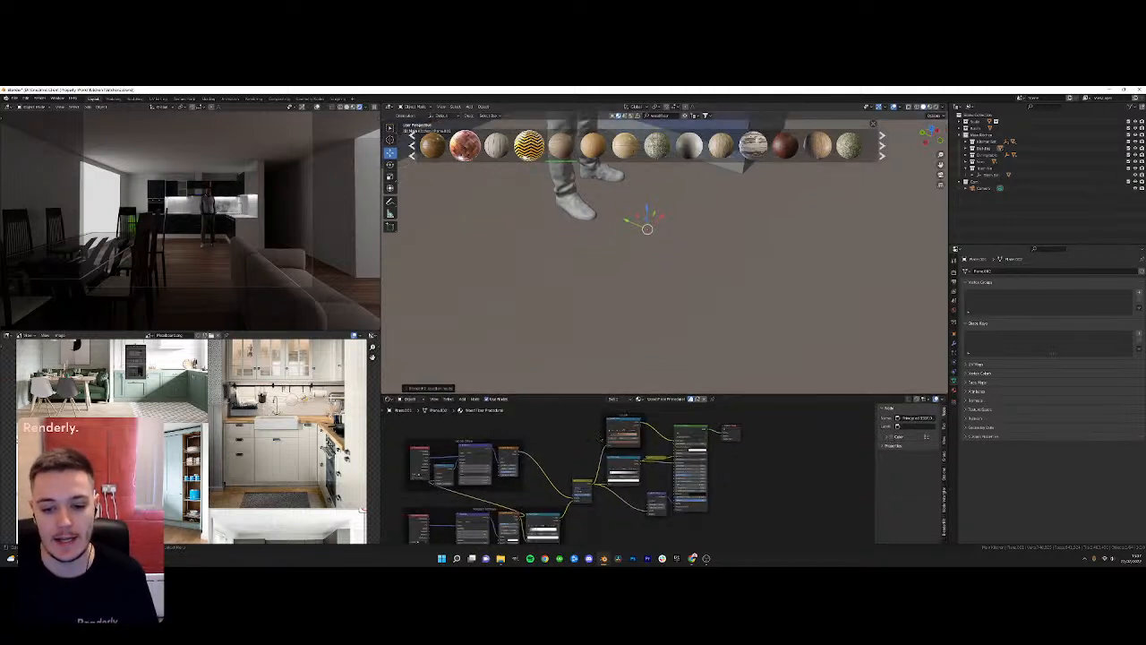
Inspect the two colour ramps and the parquet pattern nodes of the floor's wood material
scroll(630, 440, "up", 1)
middle_click_drag(630, 441, 581, 427)
left_click(633, 416)
left_click(630, 446)
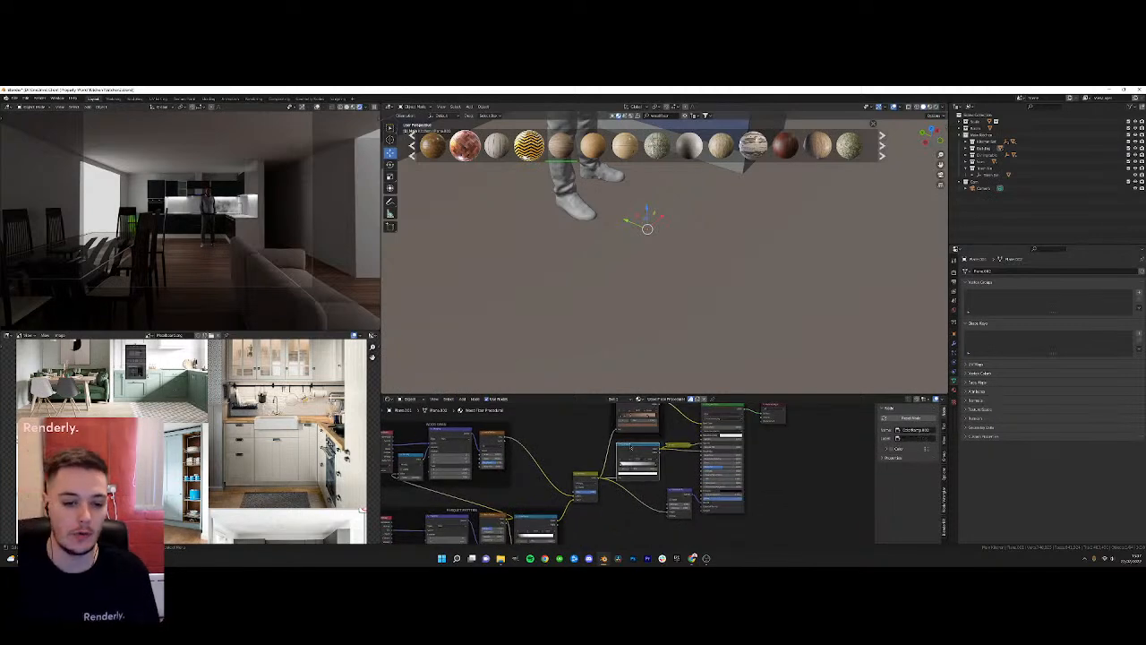
scroll(593, 460, "down", 3)
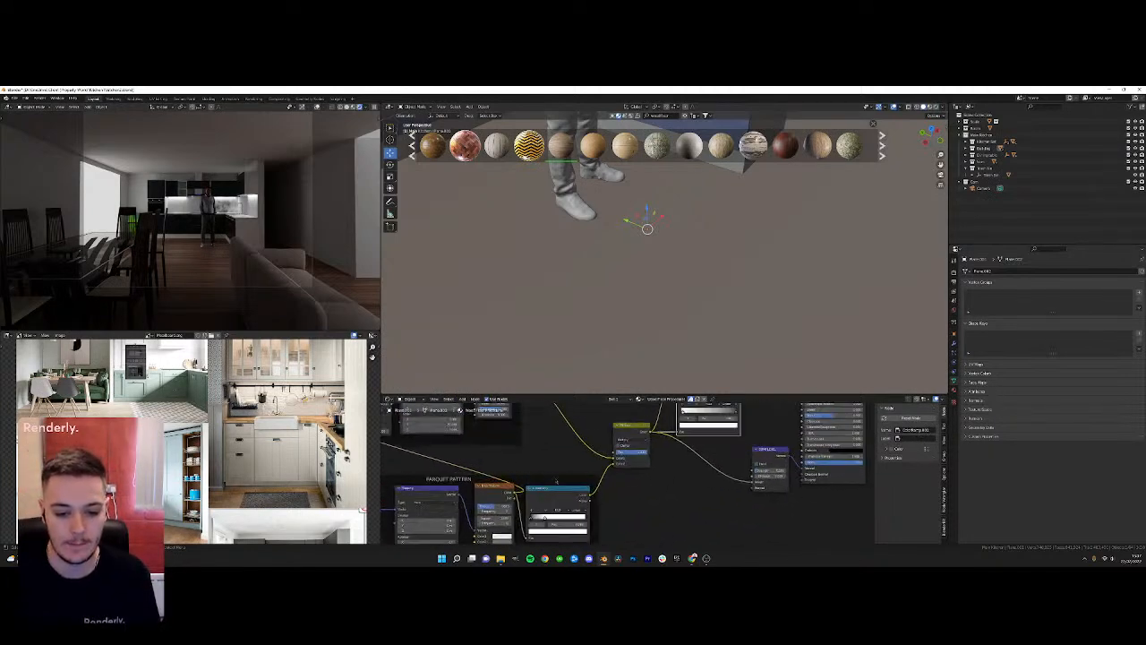
middle_click_drag(583, 448, 559, 478)
Switch to the Chrome browser, search the web for ambient cg in a new tab and open the ambientCG website
left_click(692, 558)
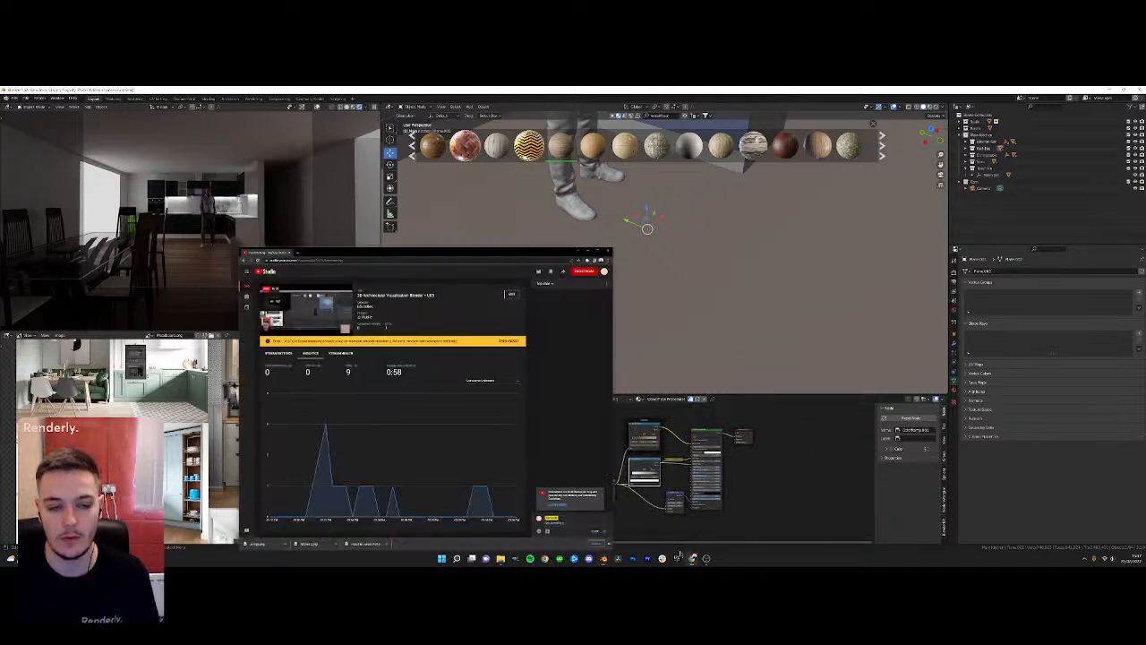
left_click(90, 94)
type("amv")
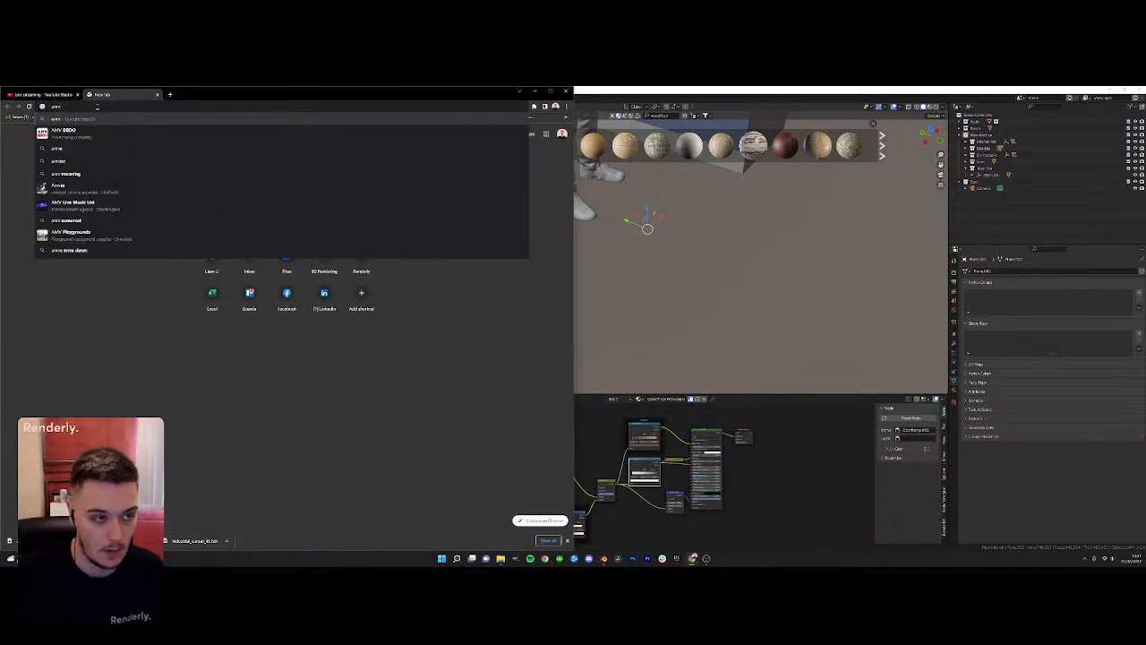
key("BackSpace")
type("bient")
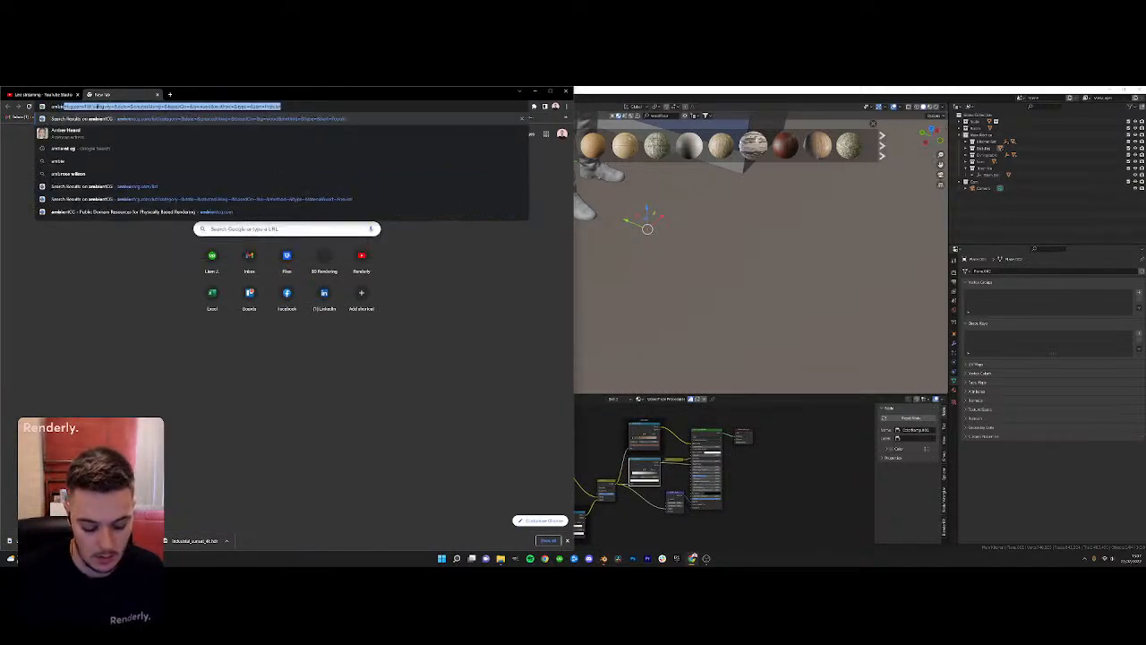
type(" cg")
key("Return")
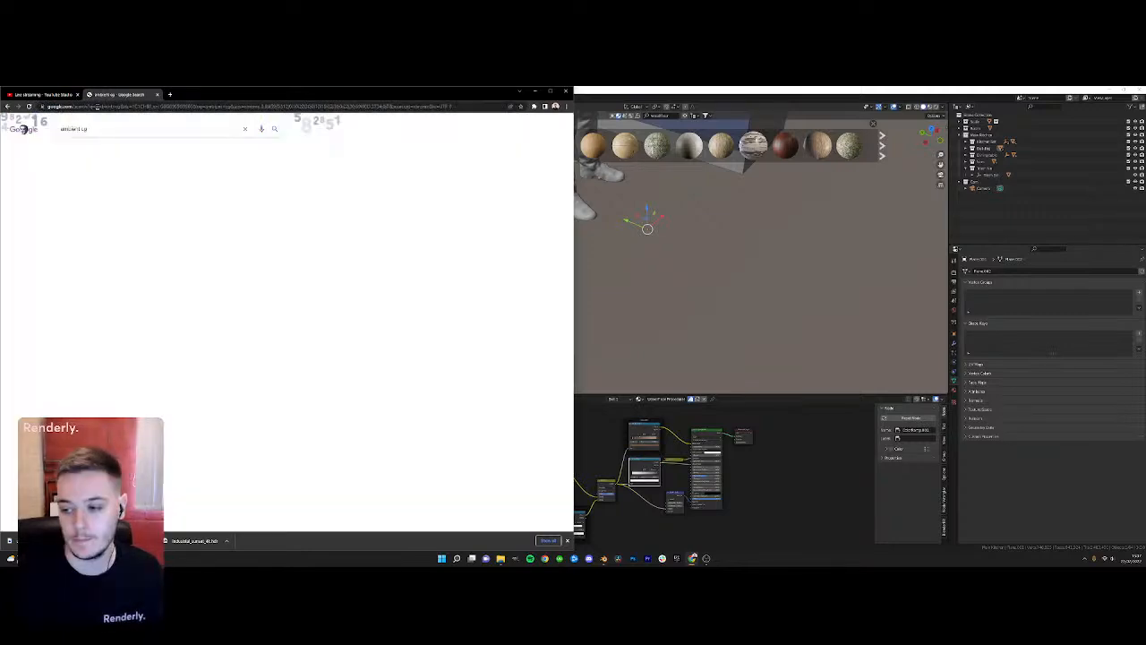
left_click(114, 187)
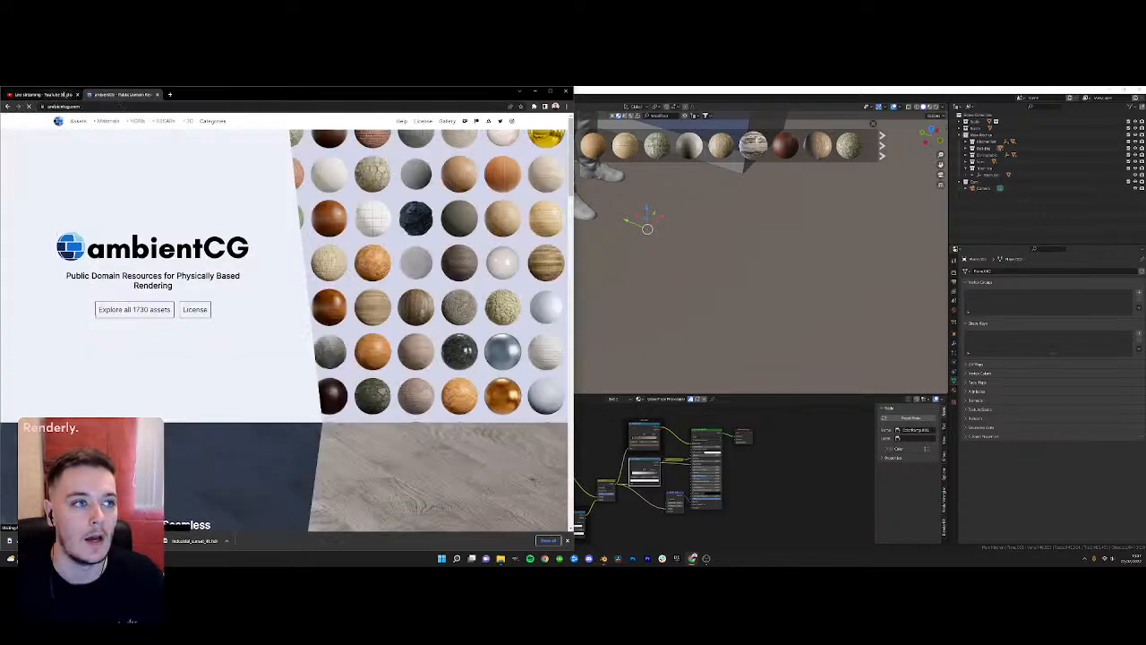
Detach the ambientCG page into its own browser window, minimise the streaming dashboard window and move ambientCG aside
left_click_drag(123, 94, 532, 206)
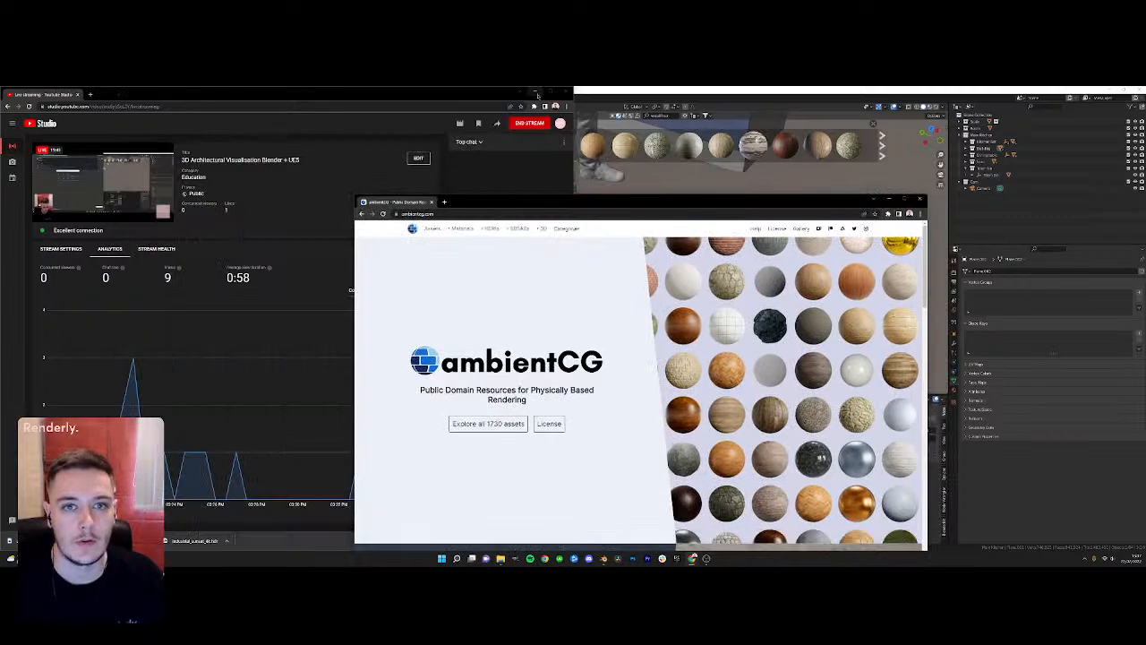
left_click(535, 91)
left_click_drag(695, 208, 600, 170)
key("super+Right")
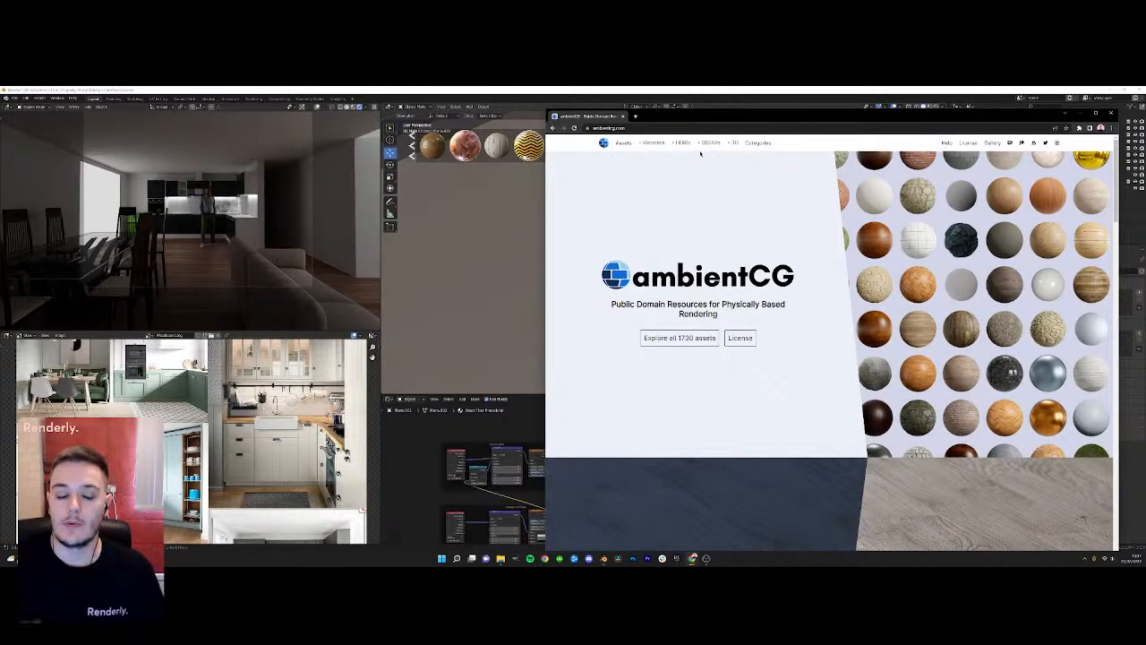
Return to Blender and examine the procedural wood material's node tree, from the wood grain nodes to the colour ramp feeding the shader
left_click(509, 364)
scroll(655, 452, "up", 3)
middle_click_drag(655, 452, 579, 465)
scroll(618, 449, "up", 3)
scroll(576, 469, "up", 1)
scroll(578, 470, "down", 3)
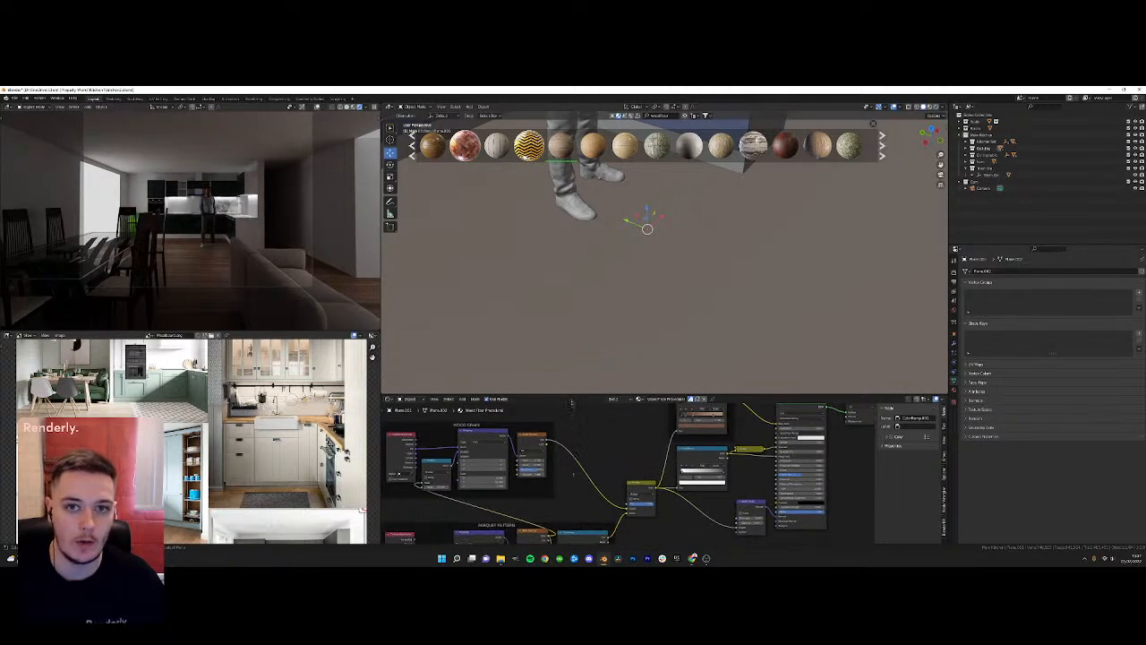
scroll(595, 472, "down", 3)
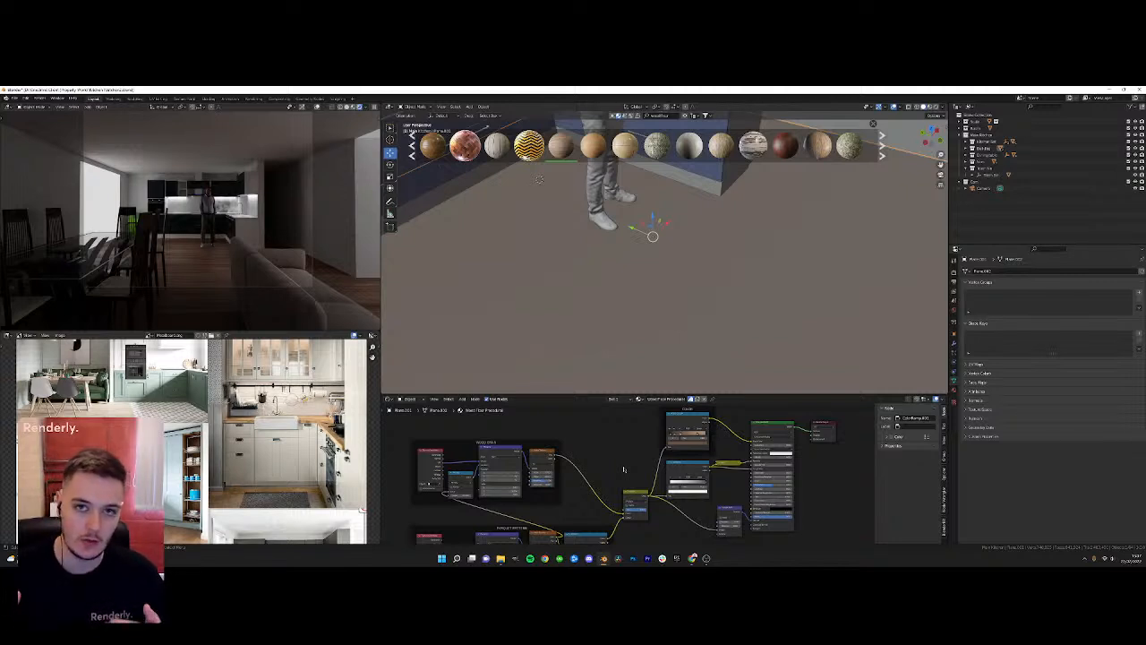
middle_click_drag(624, 470, 516, 492)
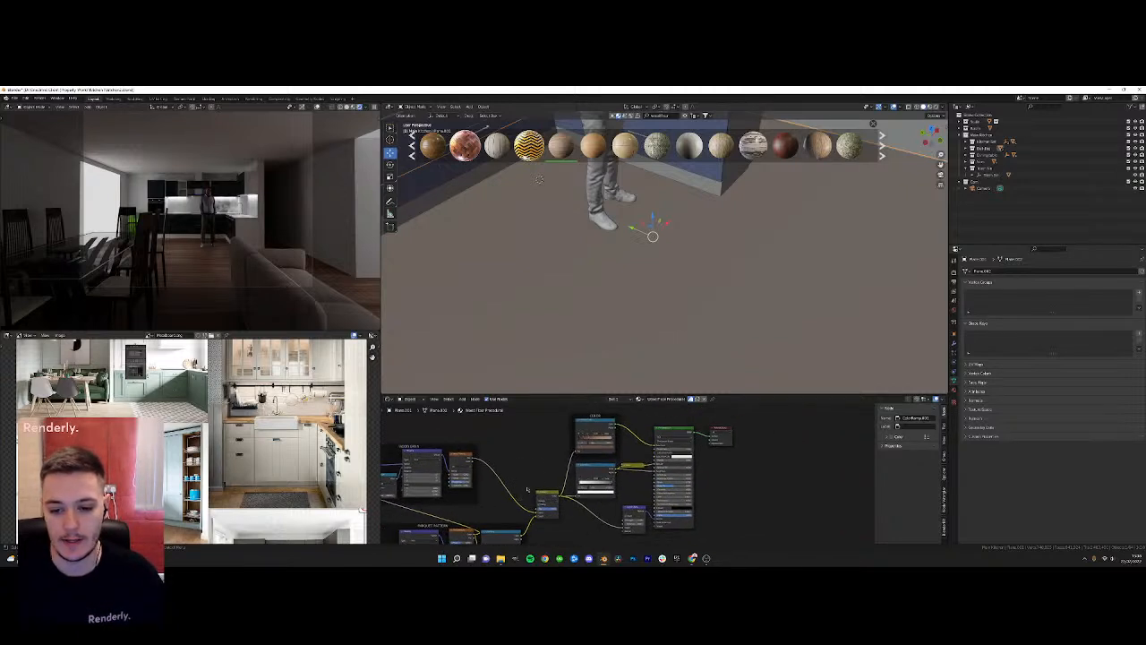
scroll(517, 491, "up", 4)
left_click_drag(612, 453, 591, 460)
left_click_drag(546, 417, 614, 454)
scroll(627, 484, "down", 1)
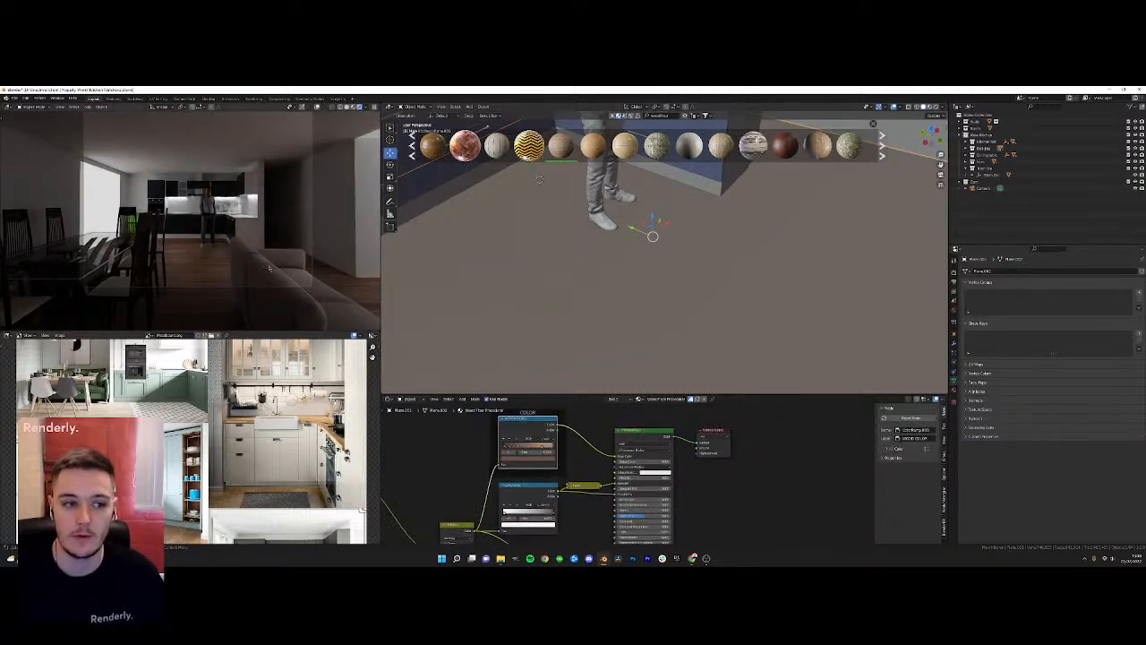
Bring the ambientCG window back, place it over the 3D viewport and open the site's full asset list
mouse_move(692, 558)
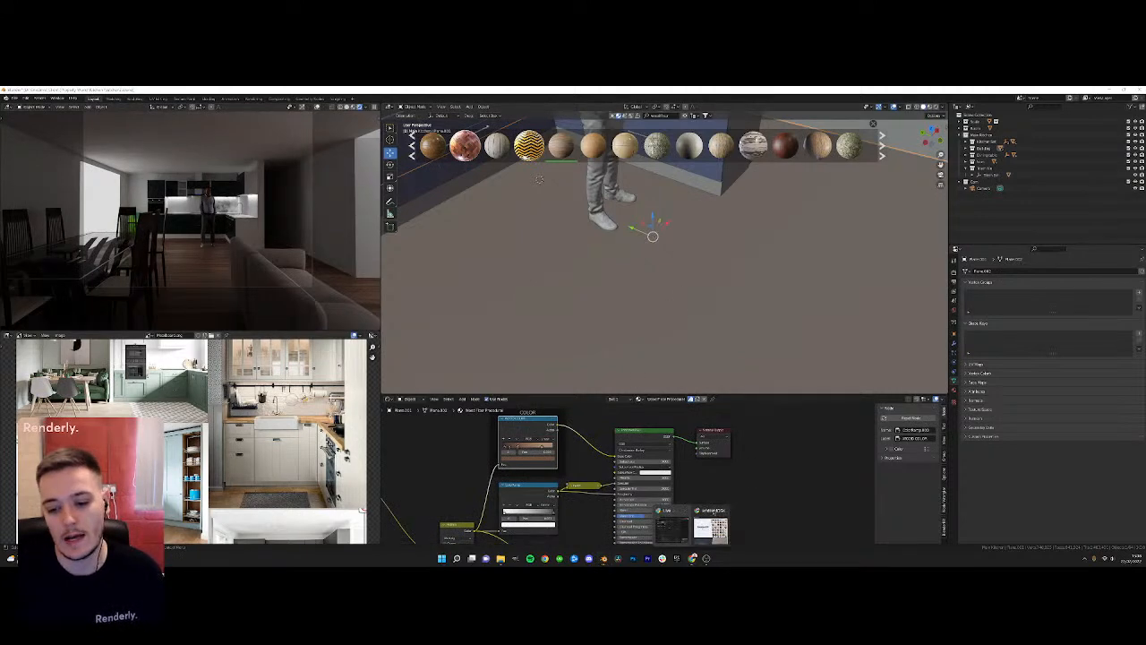
left_click(712, 526)
left_click_drag(655, 117, 550, 220)
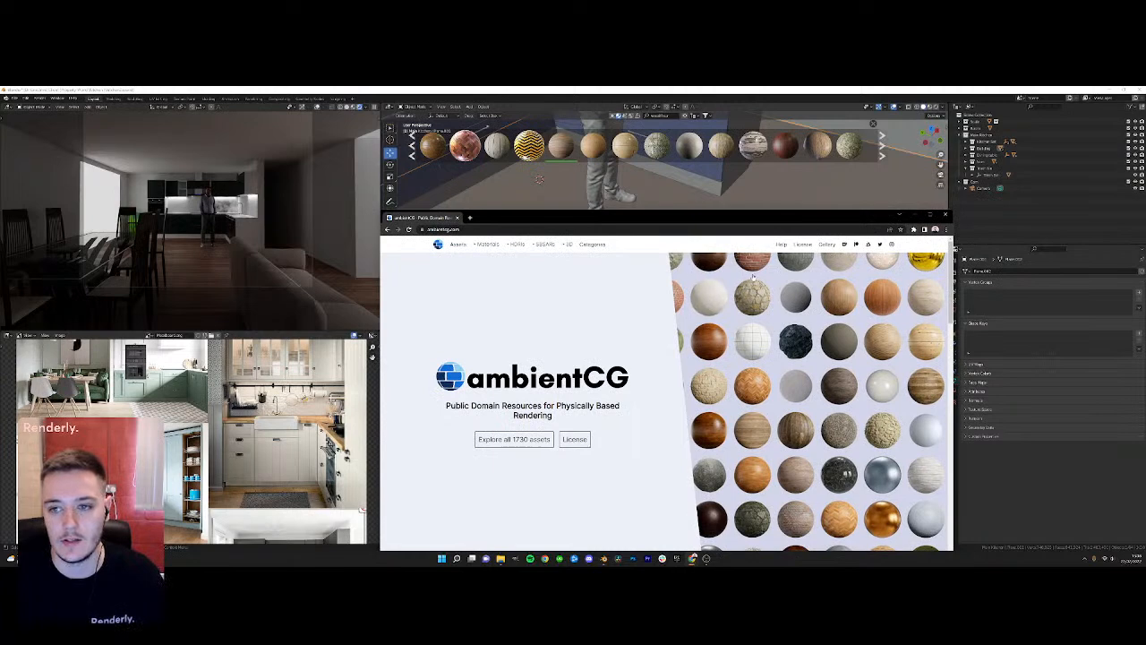
left_click(537, 436)
Search ambientCG for wood floor and open the Wood Floor 040 material page
left_click(577, 269)
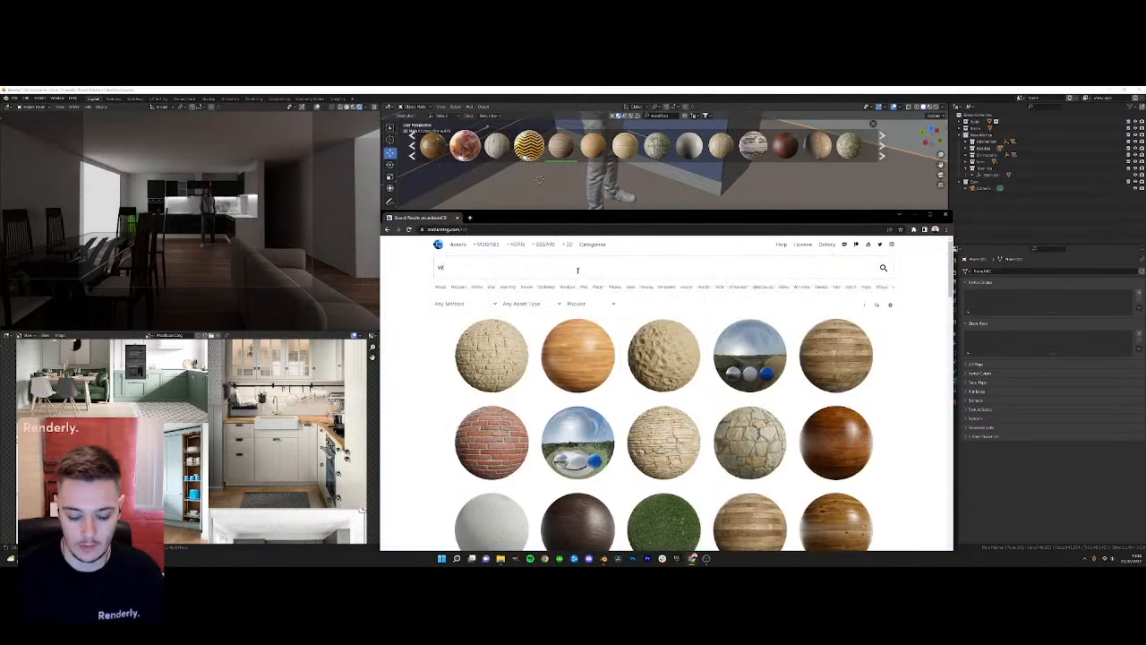
type("wood flo")
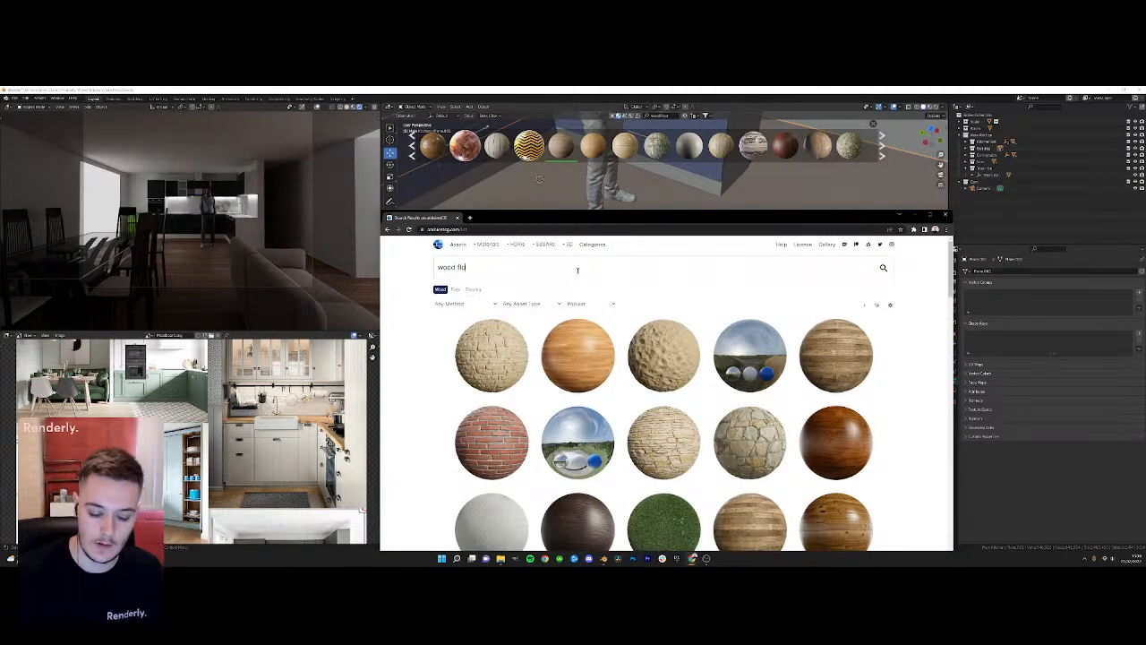
type("or")
key("Return")
scroll(510, 296, "down", 1)
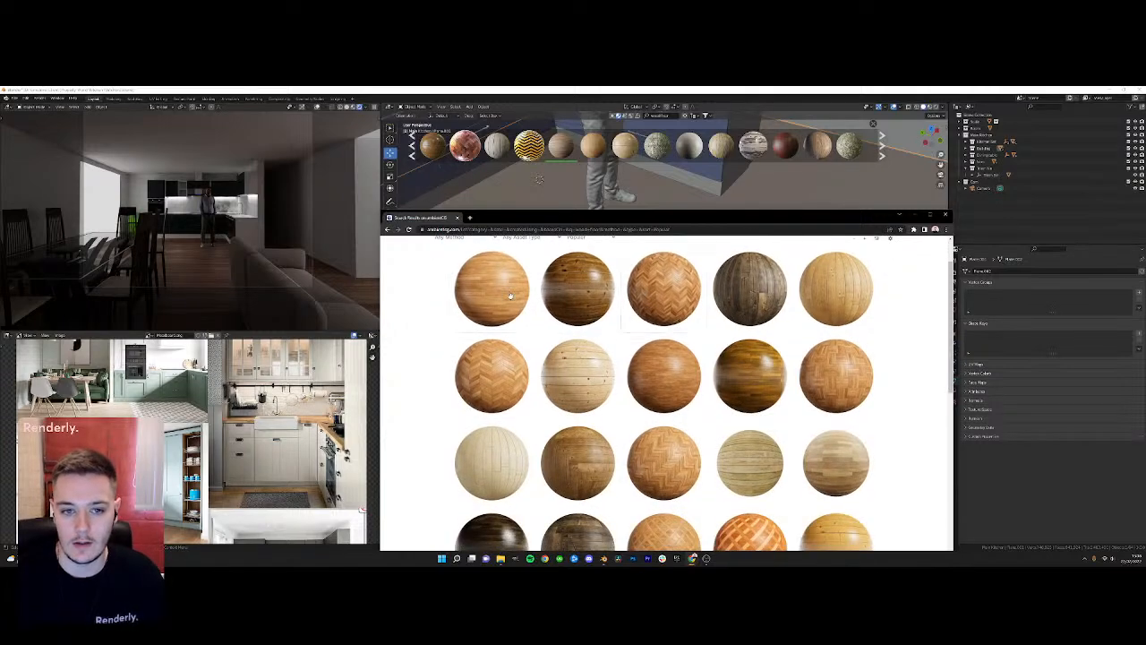
left_click(511, 296)
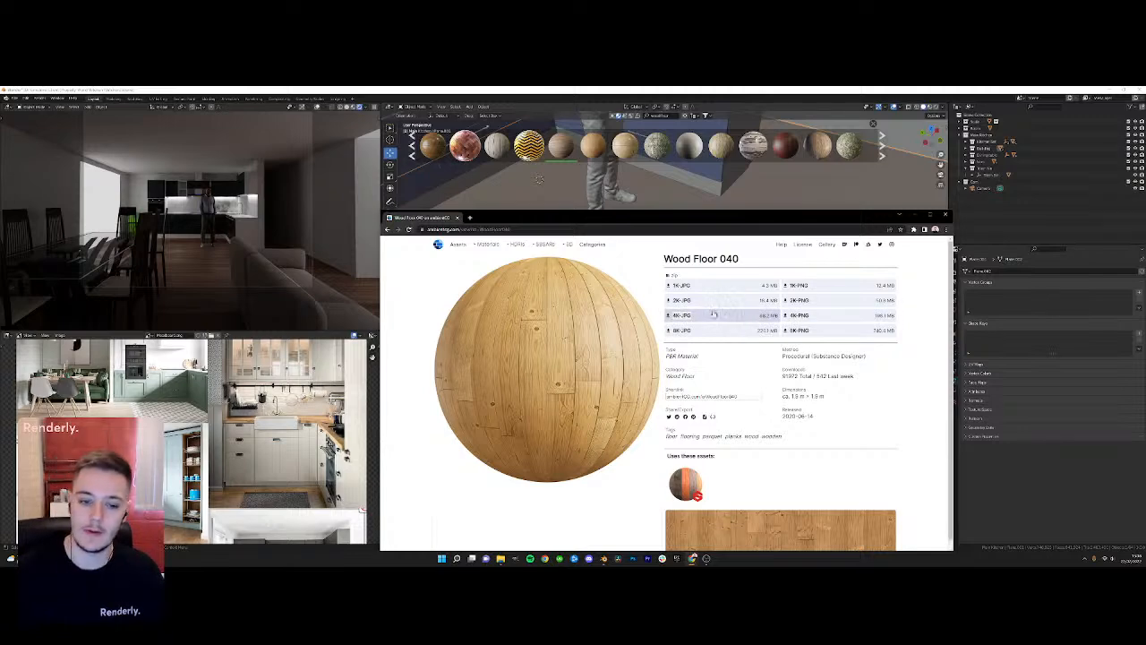
Move the browser aside, look through the local texture library's Wood folder in File Explorer, and return to Blender
left_click_drag(671, 217, 315, 108)
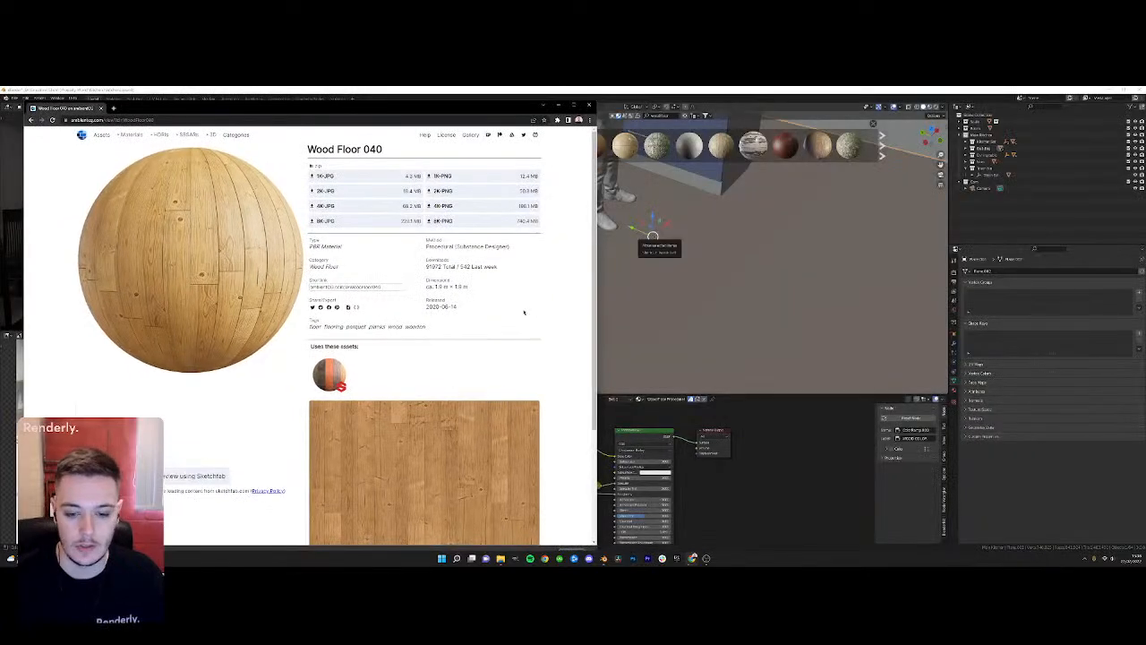
left_click(500, 557)
left_click_drag(316, 198, 755, 235)
left_click(639, 259)
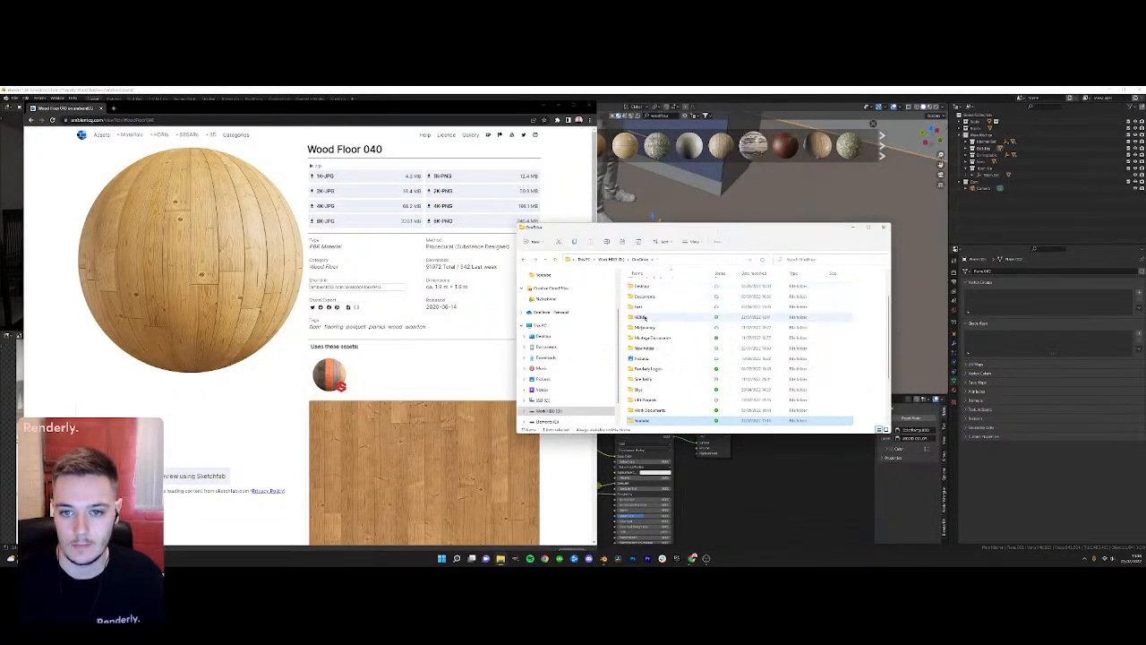
double_click(652, 305)
double_click(648, 337)
double_click(639, 293)
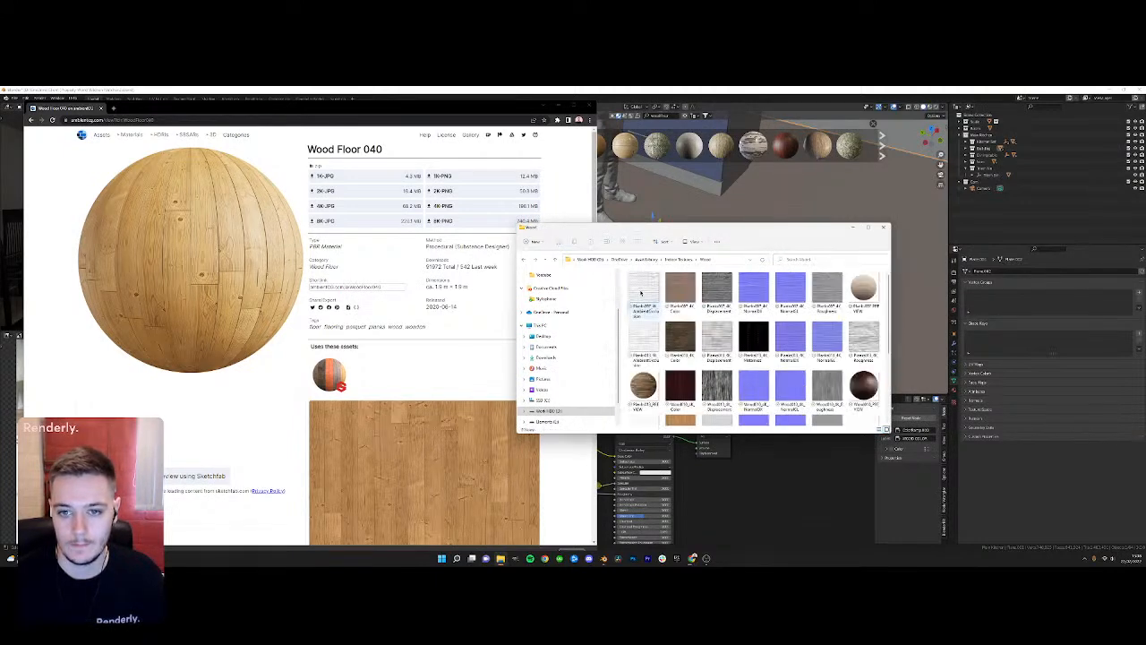
scroll(731, 364, "down", 2)
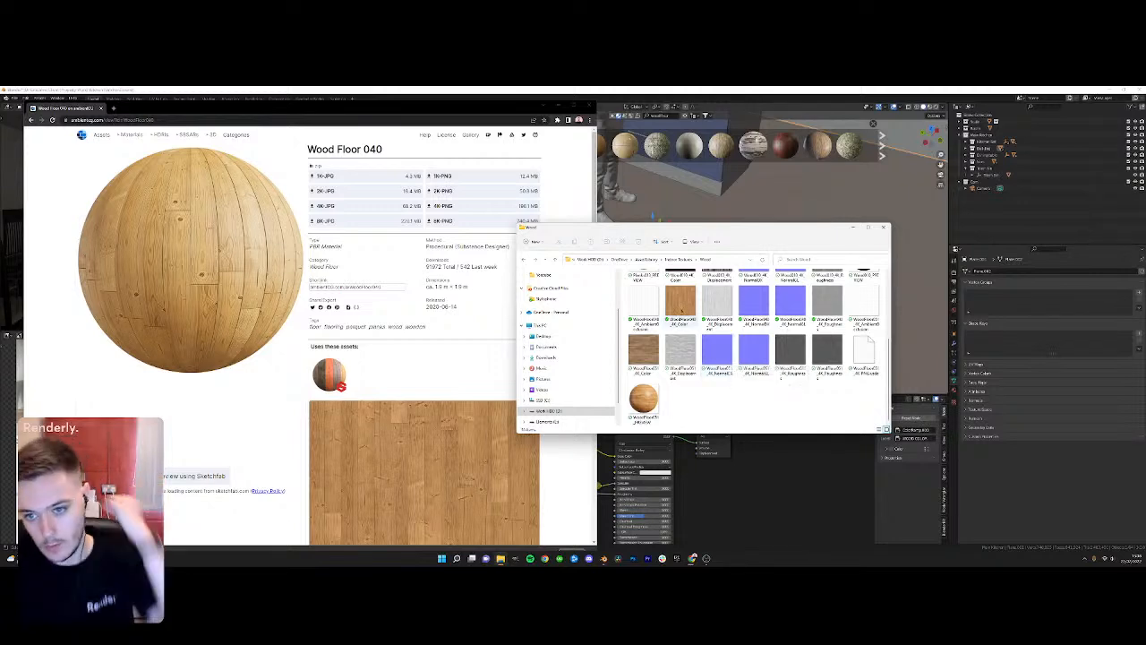
left_click(278, 161)
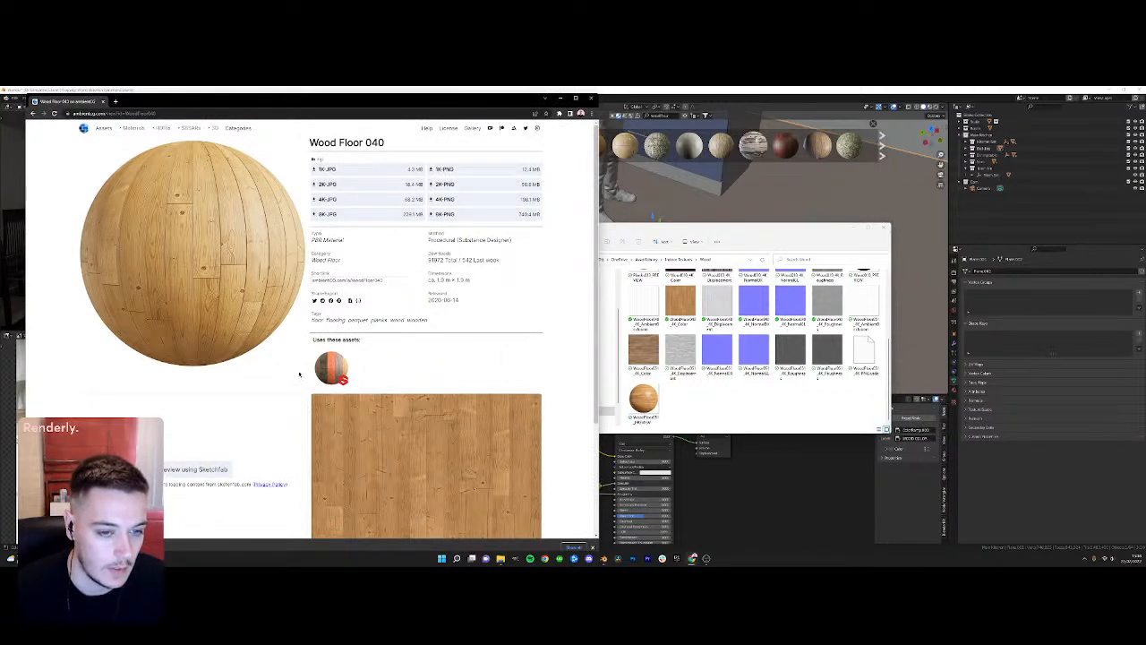
left_click(609, 96)
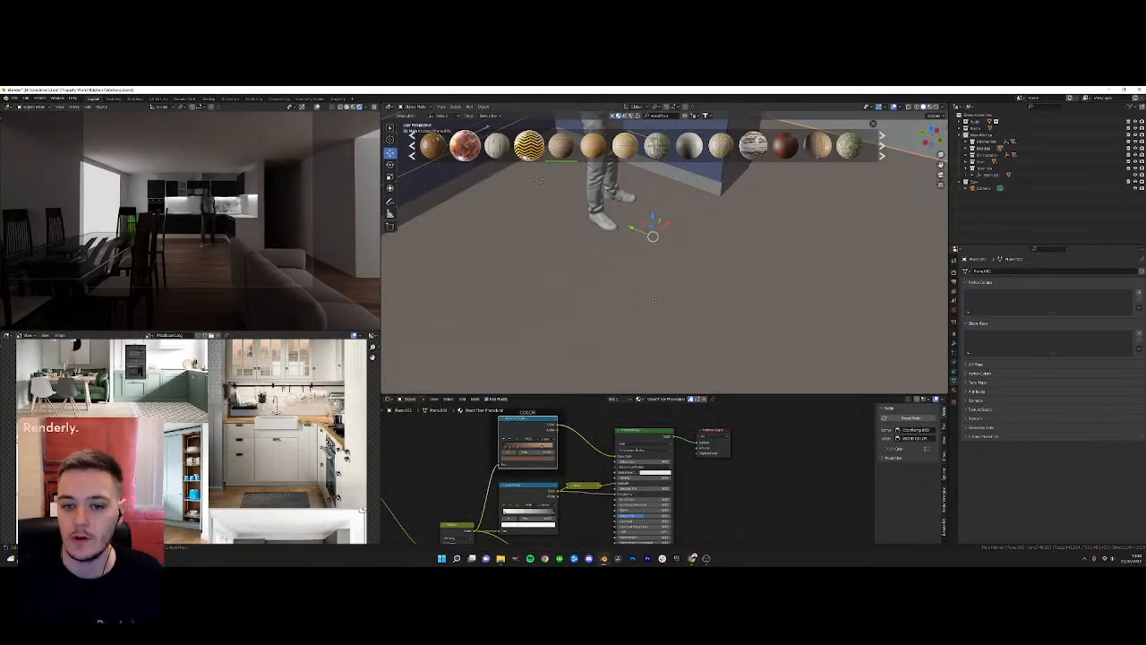
Isolate the floor plane in local view and orbit to see its whole outline
scroll(673, 292, "down", 2)
key("Tab")
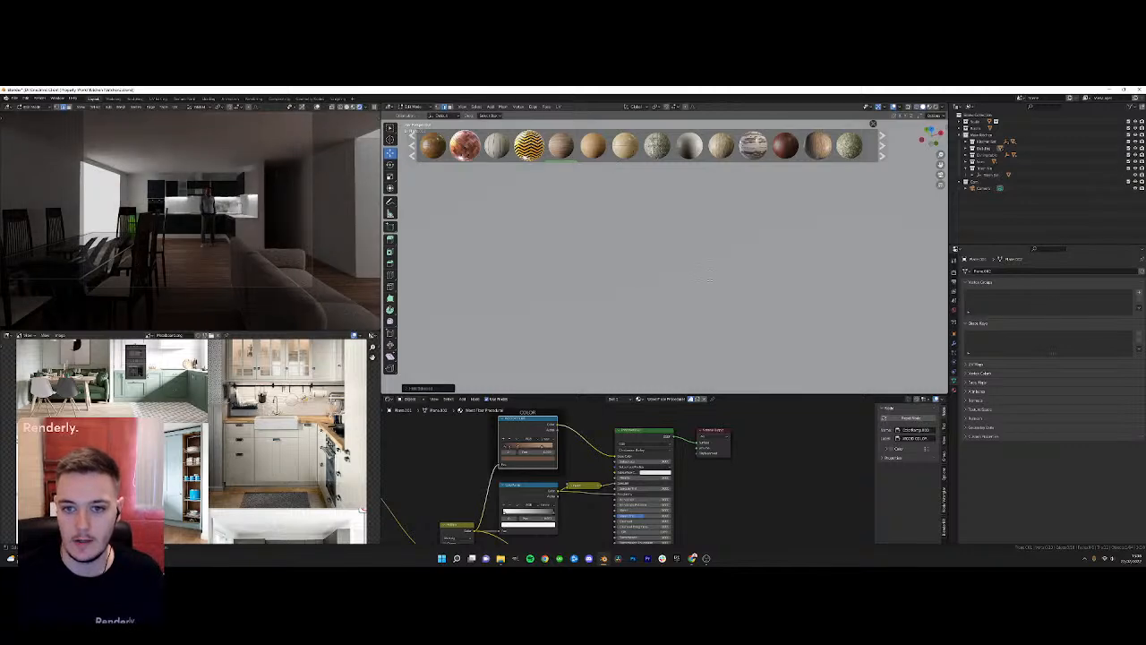
key("Tab")
scroll(685, 313, "down", 8)
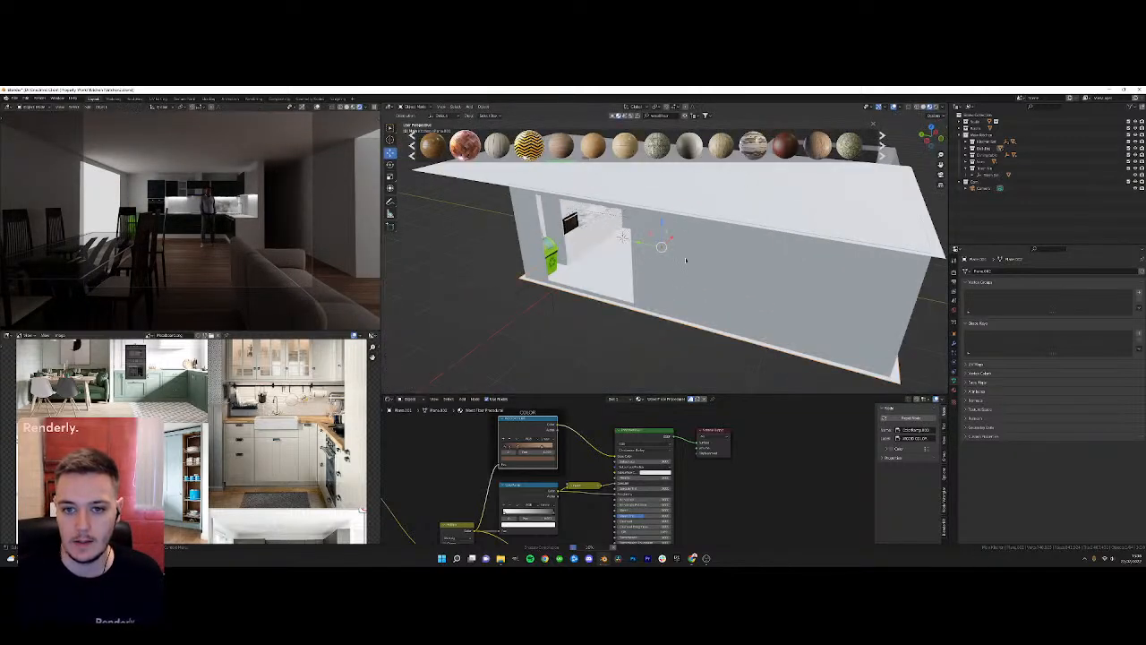
middle_click_drag(613, 268, 679, 281)
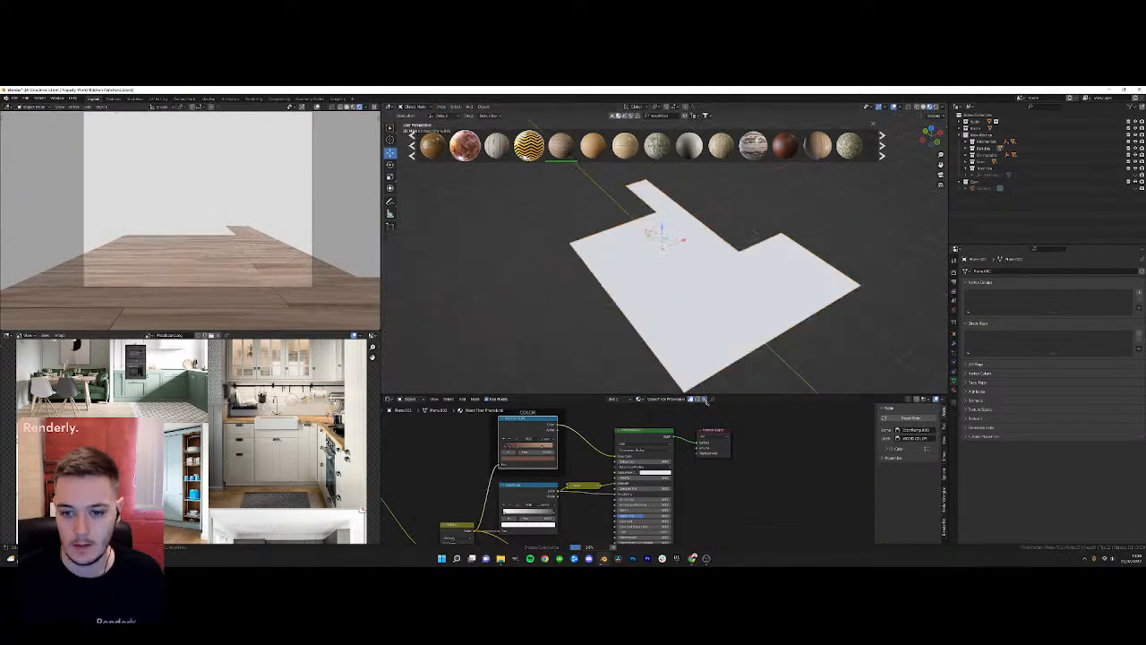
Remove the procedural wood material from the floor plane, create a new material and frame its nodes
key("ctrl+z")
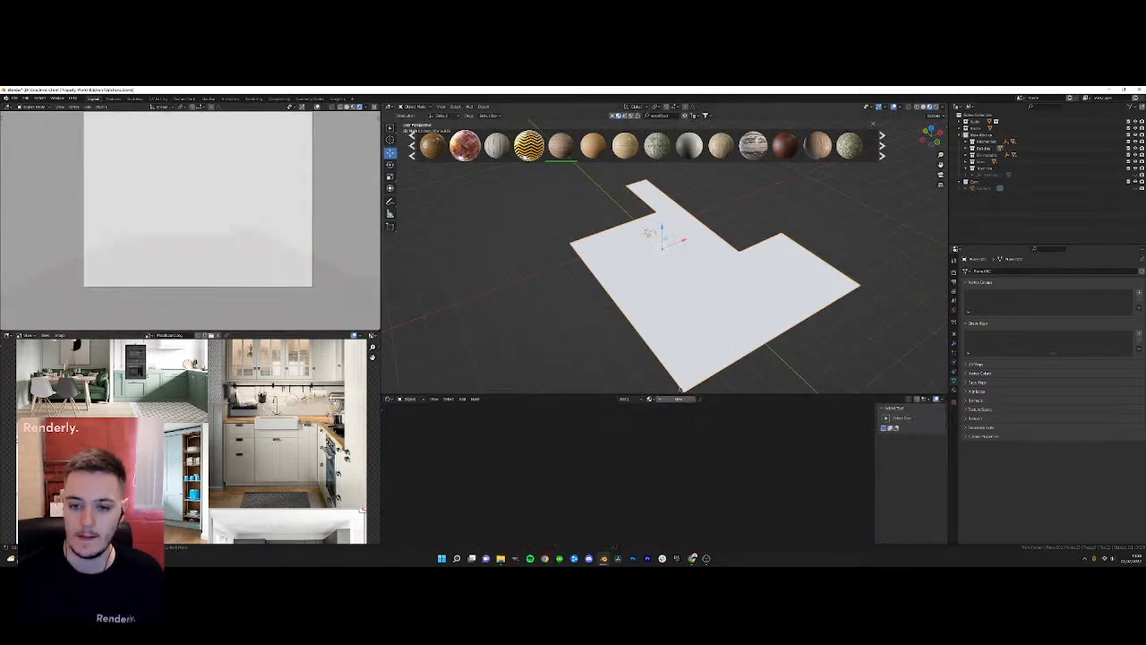
left_click(676, 399)
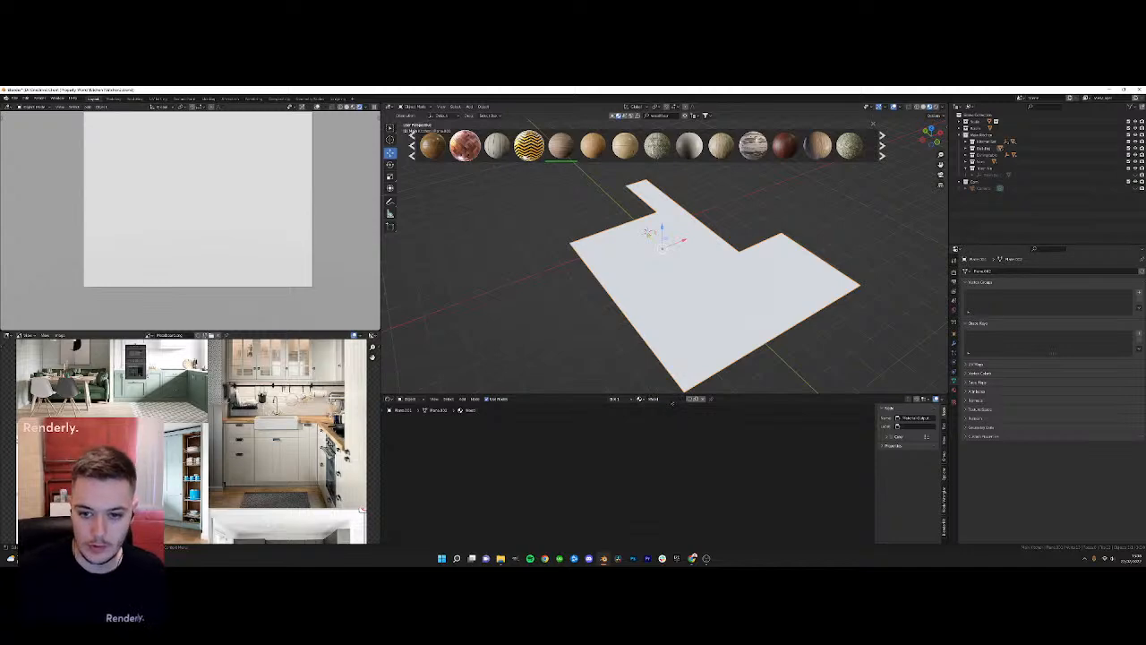
left_click(434, 400)
left_click(447, 457)
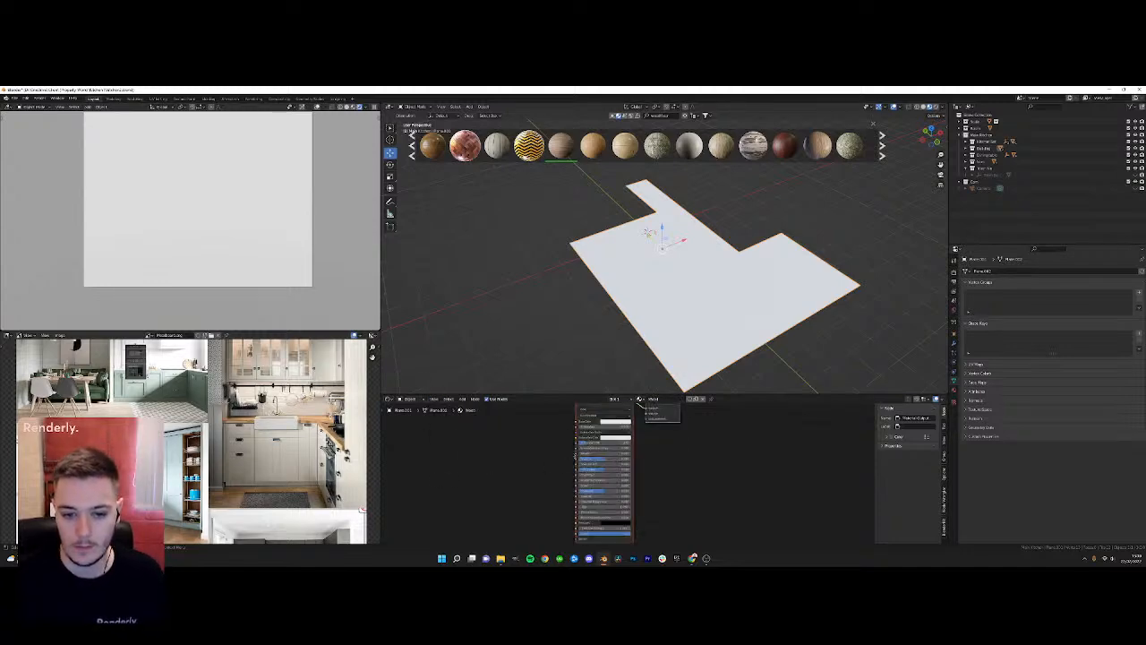
Use Principled Texture Setup on the floor's Principled BSDF to load the WoodFloor040 4K Color image from the library's Wood texture folder
middle_click_drag(606, 420, 617, 446)
left_click(610, 439)
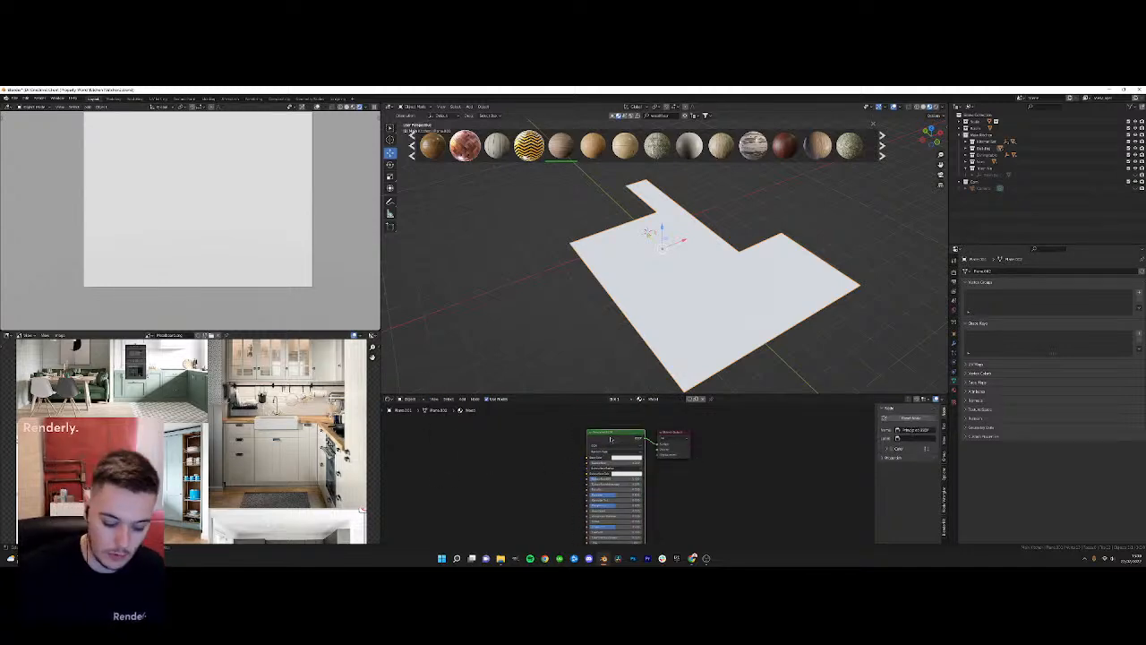
key("ctrl+shift+t")
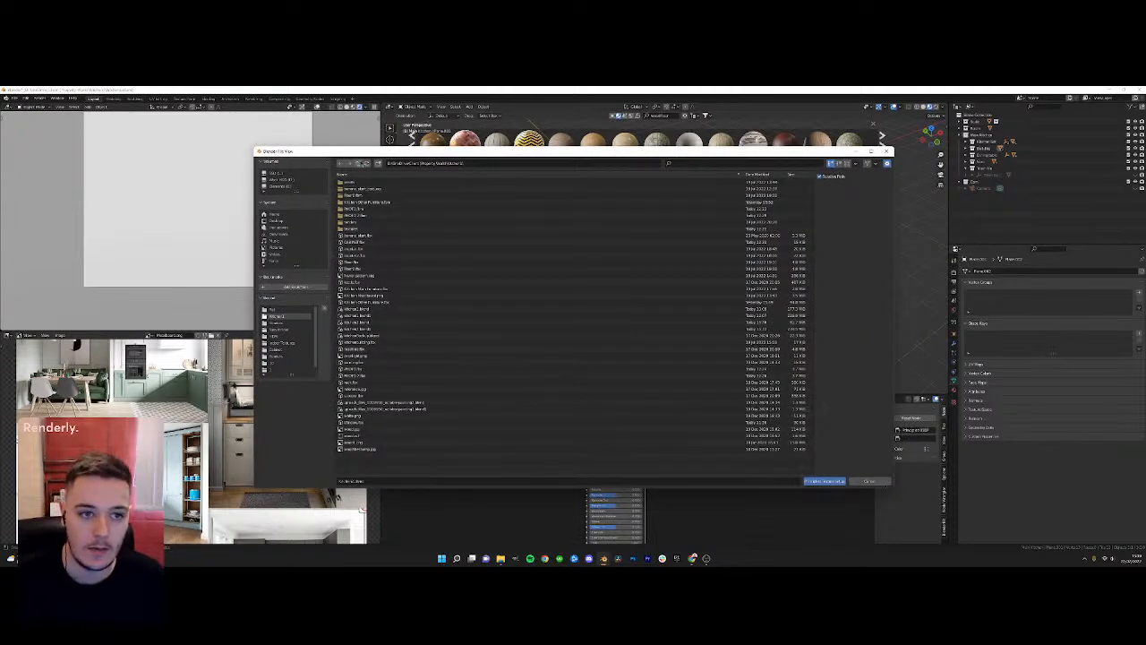
left_click(360, 164)
left_click(358, 164)
double_click(362, 184)
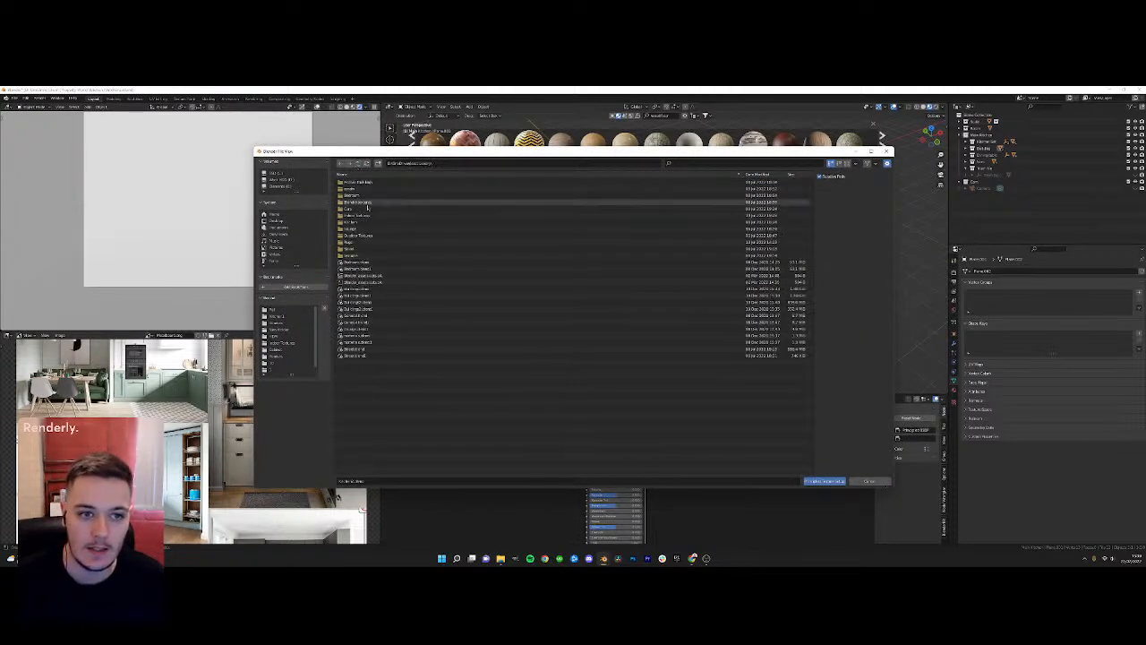
double_click(358, 216)
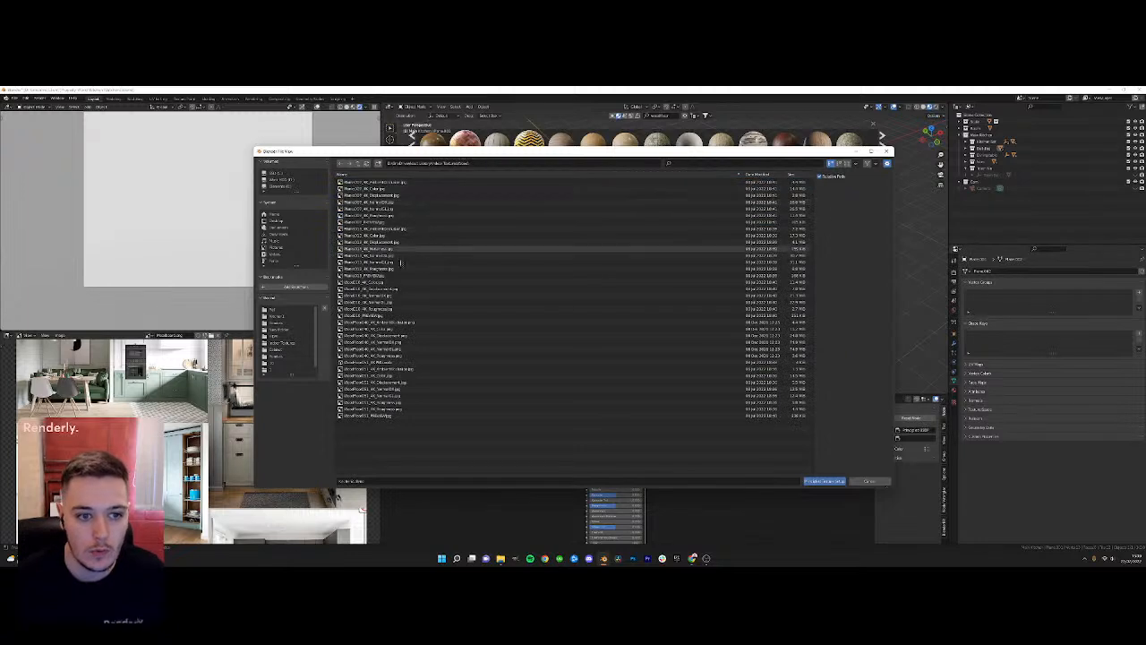
left_click(369, 322)
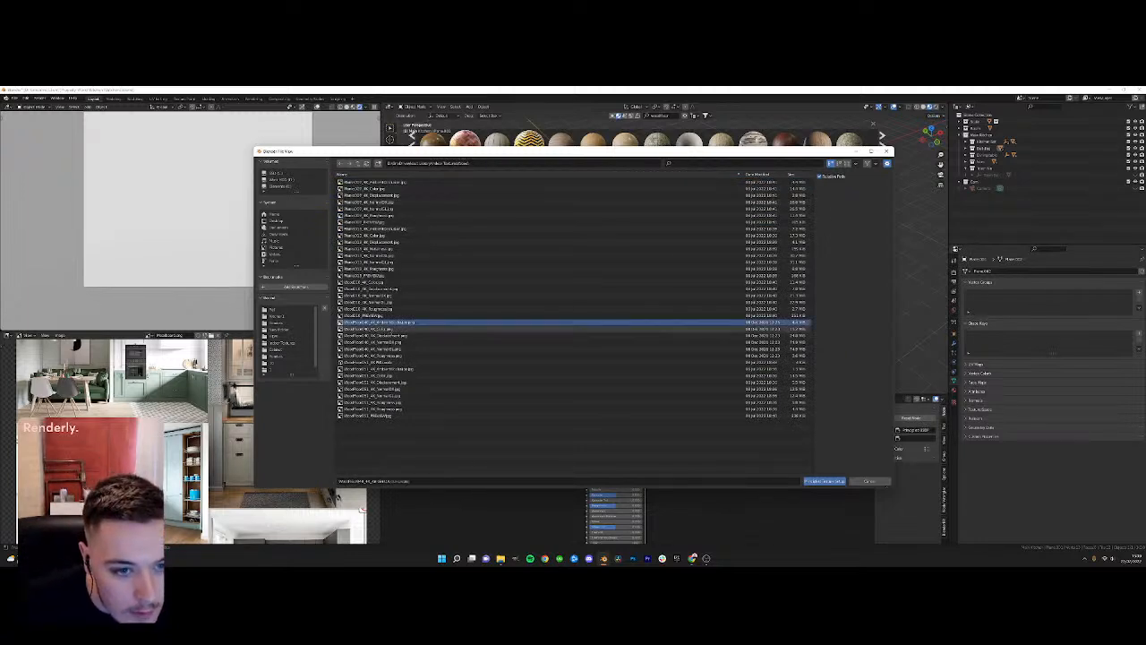
left_click(385, 329)
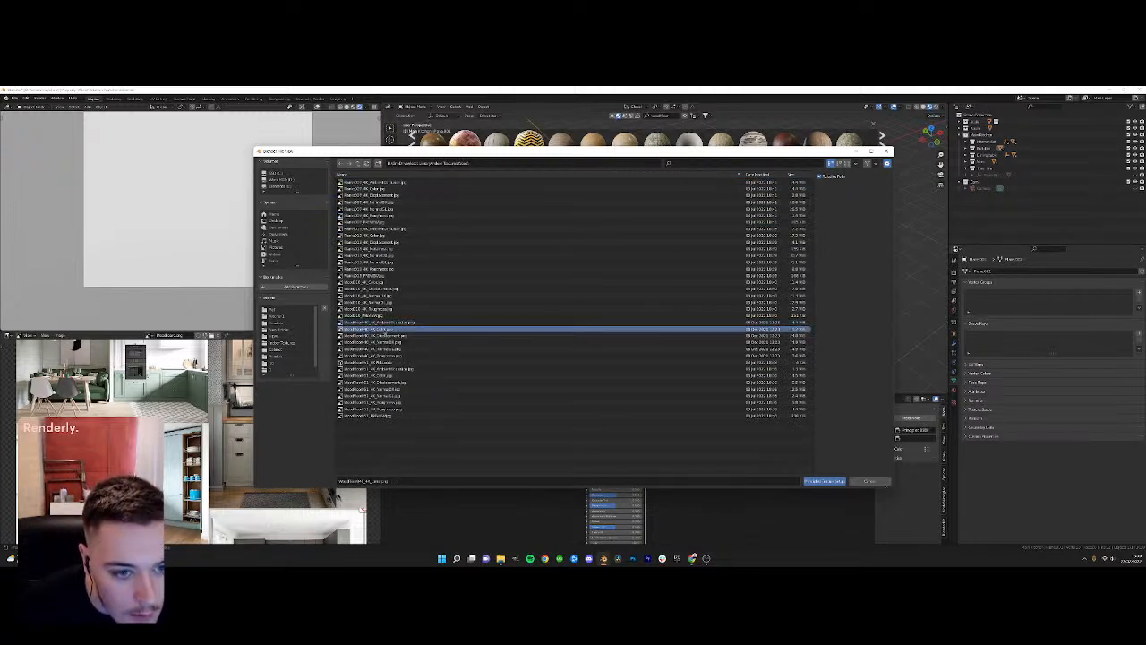
double_click(374, 331)
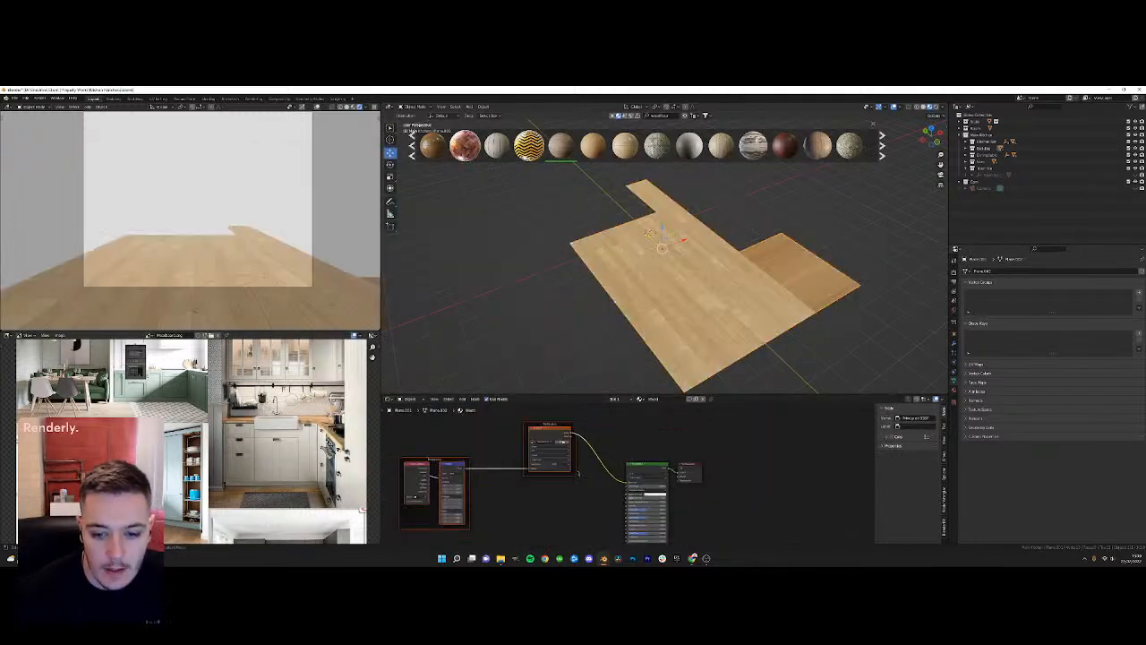
Move the image texture node closer to the Principled BSDF and frame the node chain
left_click(550, 437)
left_click_drag(550, 437, 576, 468)
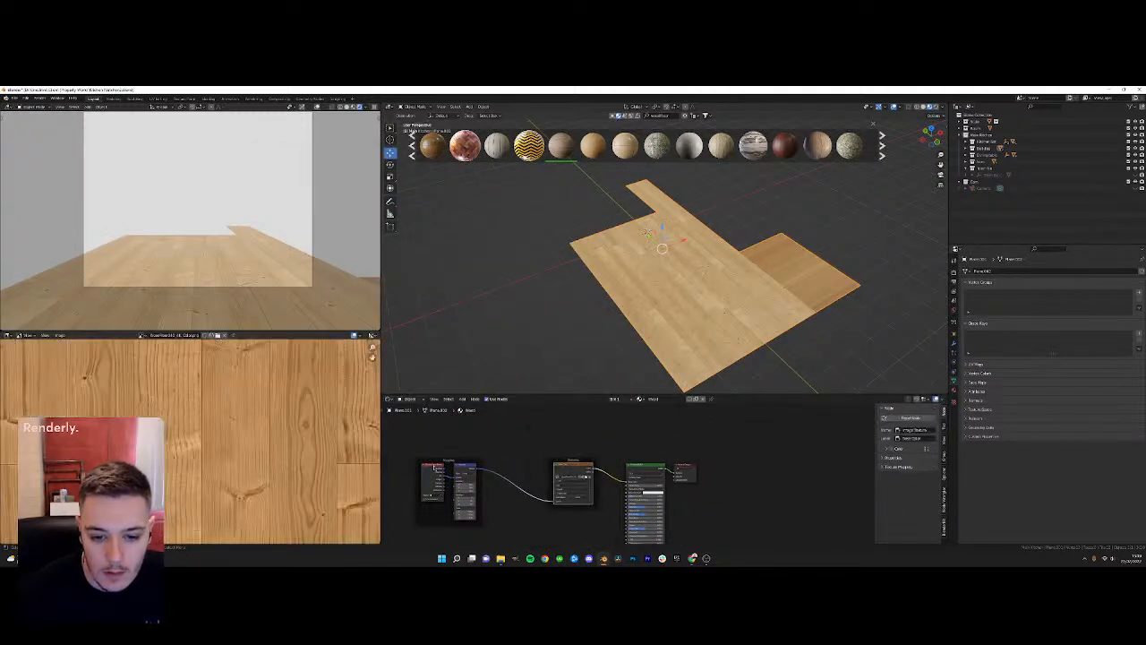
middle_click_drag(549, 468, 534, 442)
scroll(556, 466, "up", 2)
Check the Wood texture files in File Explorer, return to Blender and adjust the texture node's position beside the Principled BSDF
left_click(501, 558)
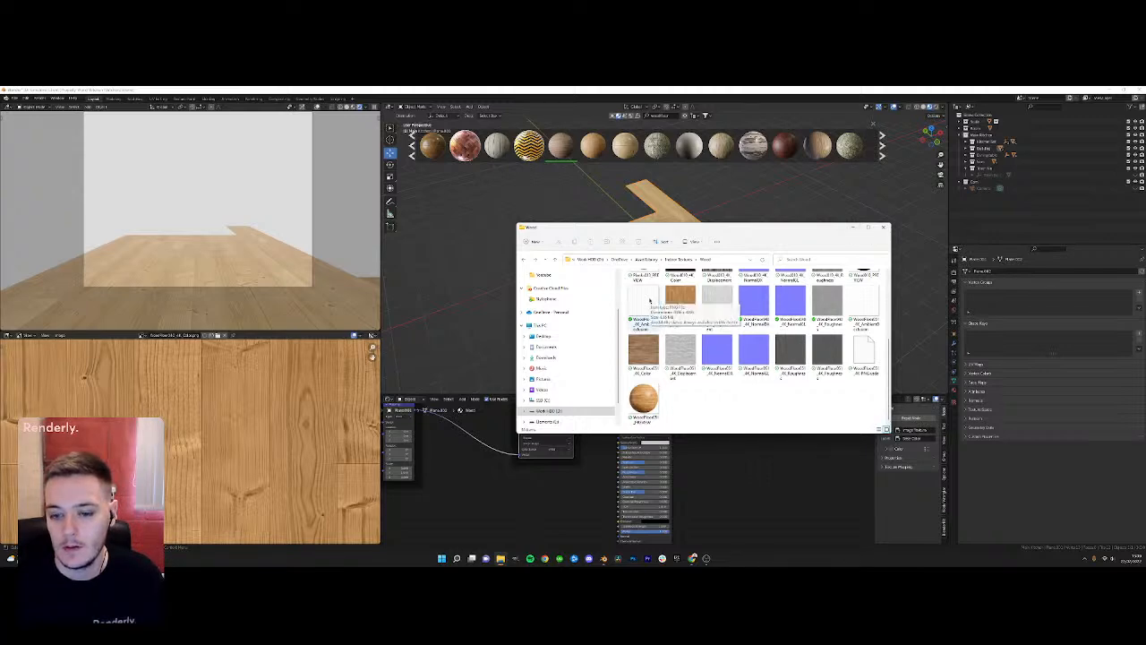
left_click(567, 488)
scroll(582, 474, "up", 2)
middle_click_drag(583, 453, 602, 491)
left_click_drag(577, 421, 581, 432)
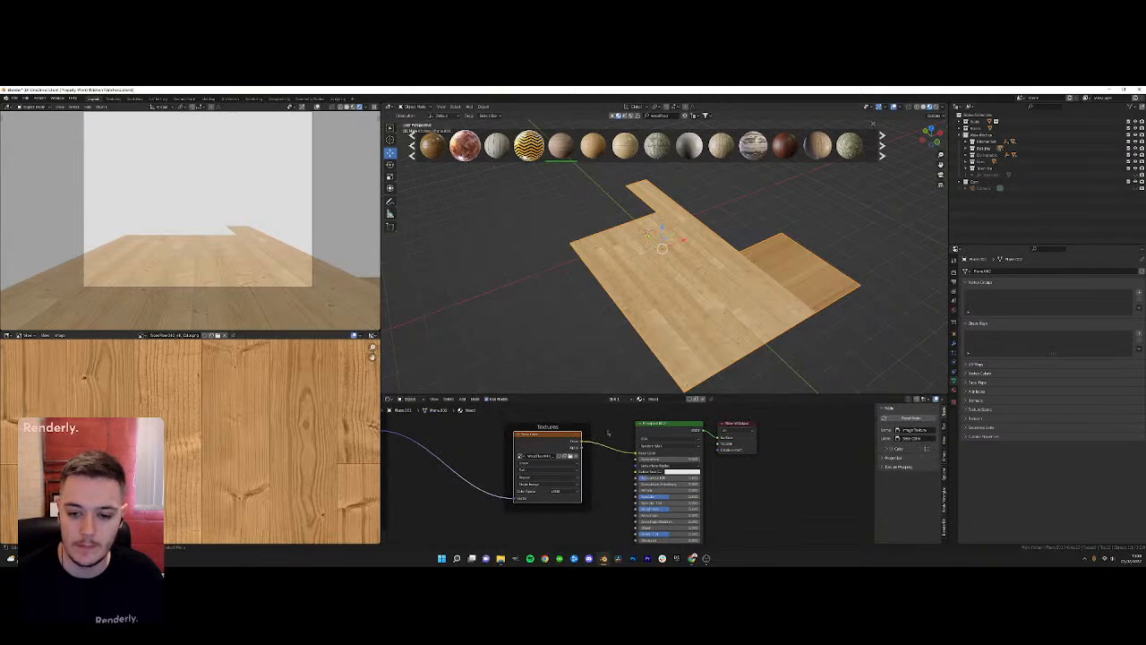
scroll(588, 431, "up", 1)
scroll(766, 303, "up", 3)
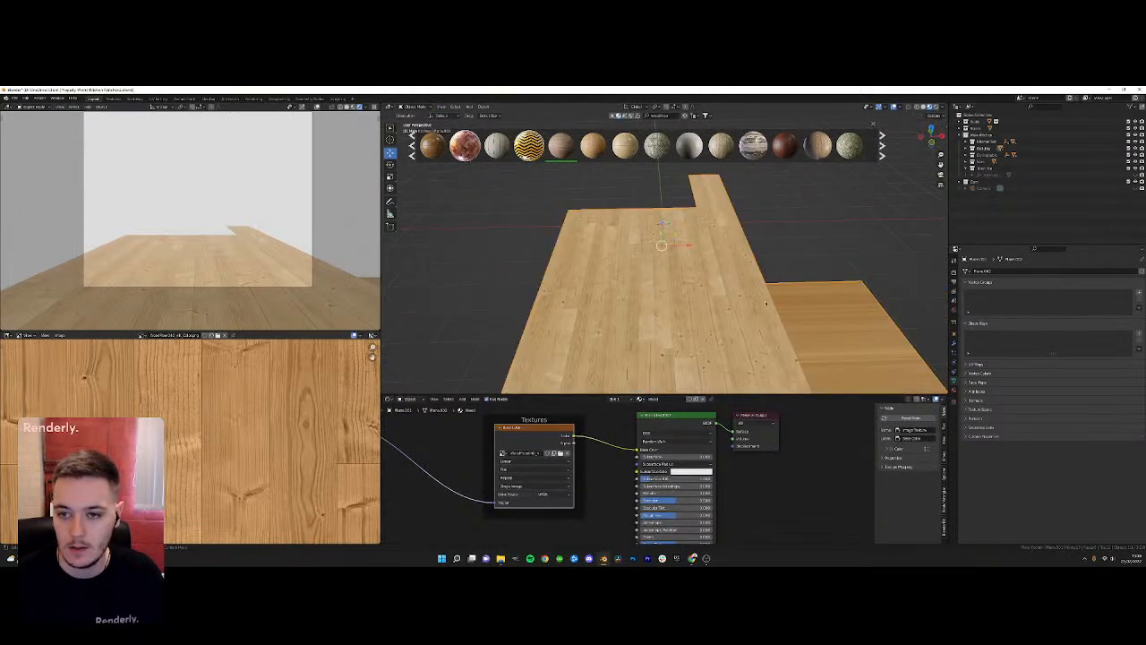
Toggle the floor plane in and out of Edit Mode and inspect its mesh from several angles
key("Tab")
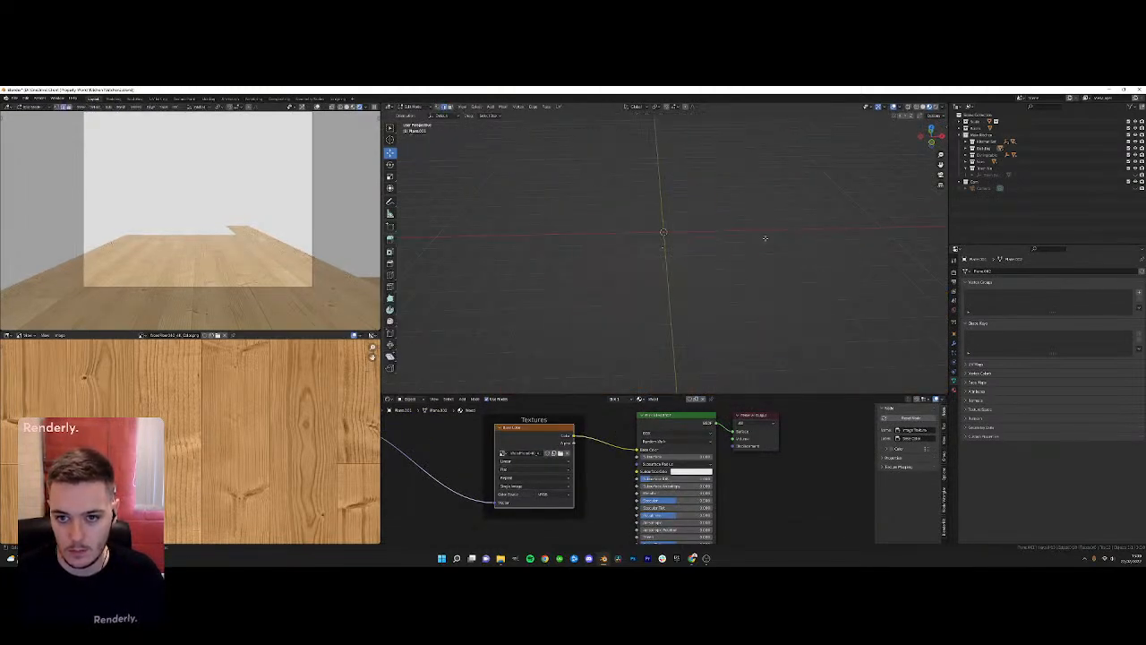
key("Tab")
key("Tab")
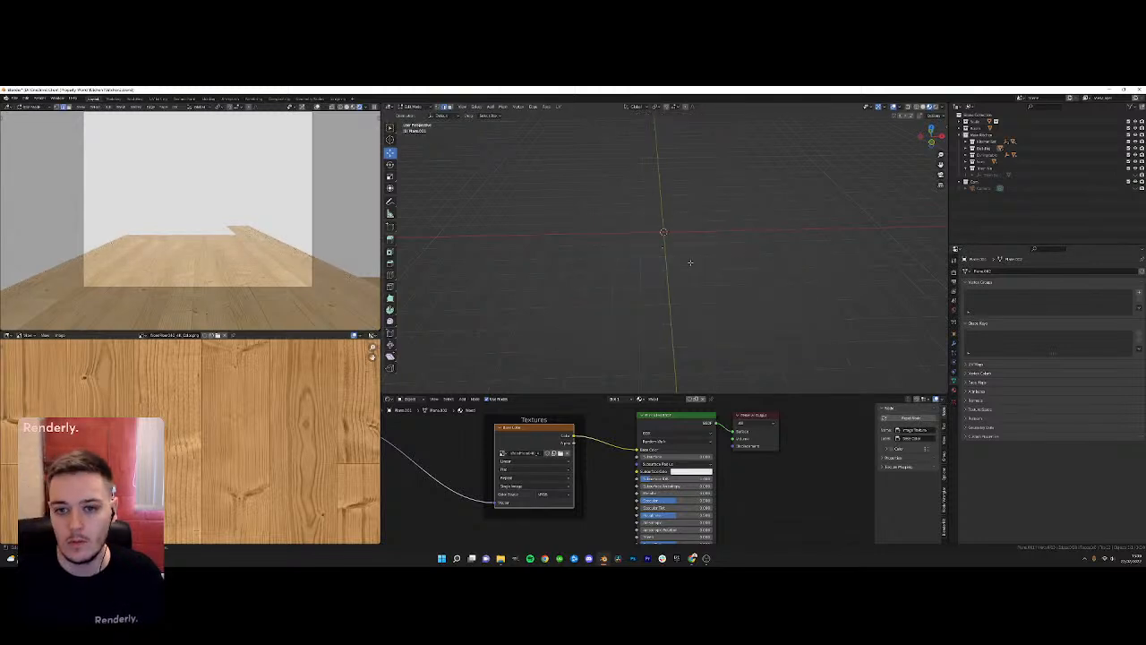
key("Tab")
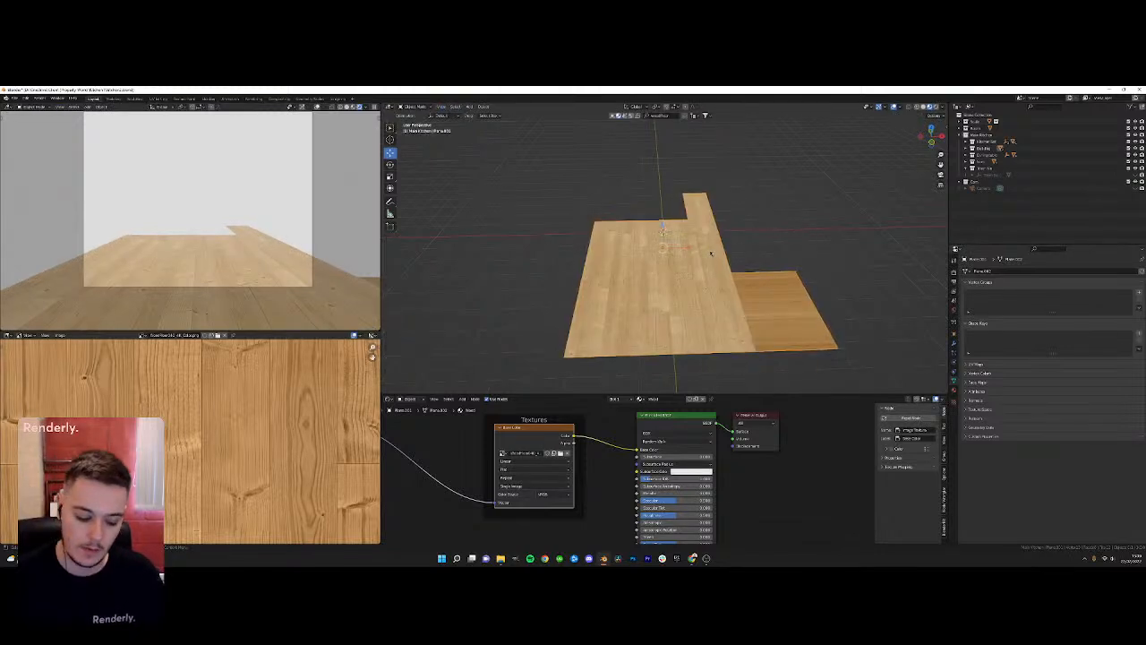
key("Tab")
key("Tab")
key("Tab")
key("Tab")
key("Tab")
key("Tab")
scroll(706, 284, "up", 2)
mouse_move(707, 279)
middle_mouse_down()
mouse_move(639, 236)
mouse_move(690, 268)
middle_mouse_up()
key("Tab")
key("Tab")
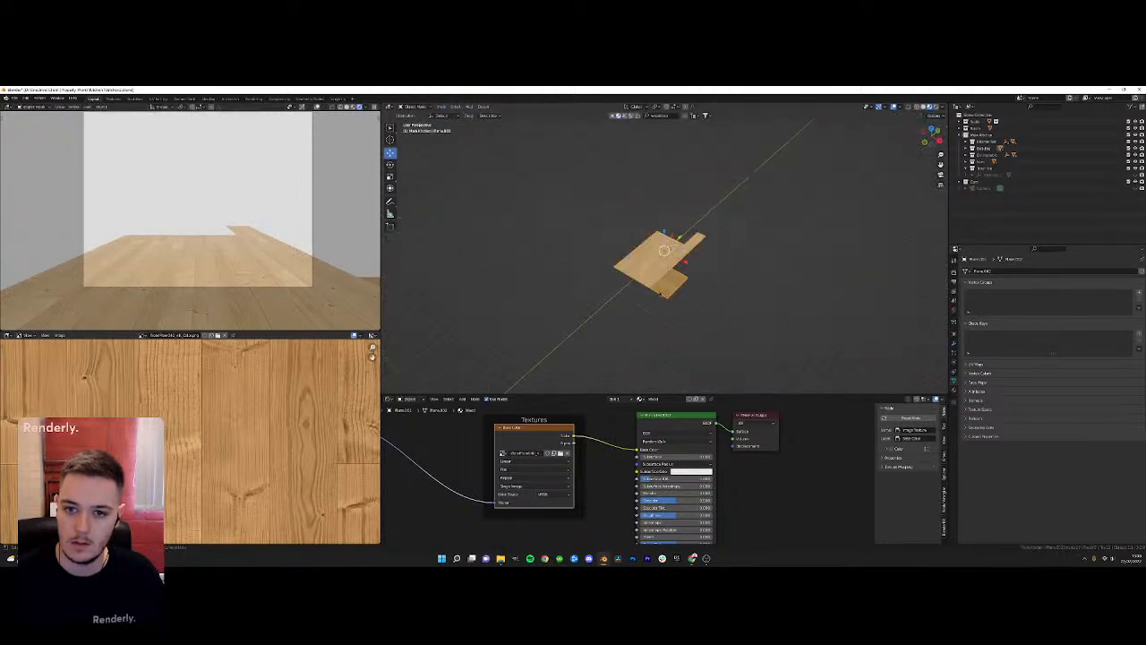
scroll(541, 226, "up", 1)
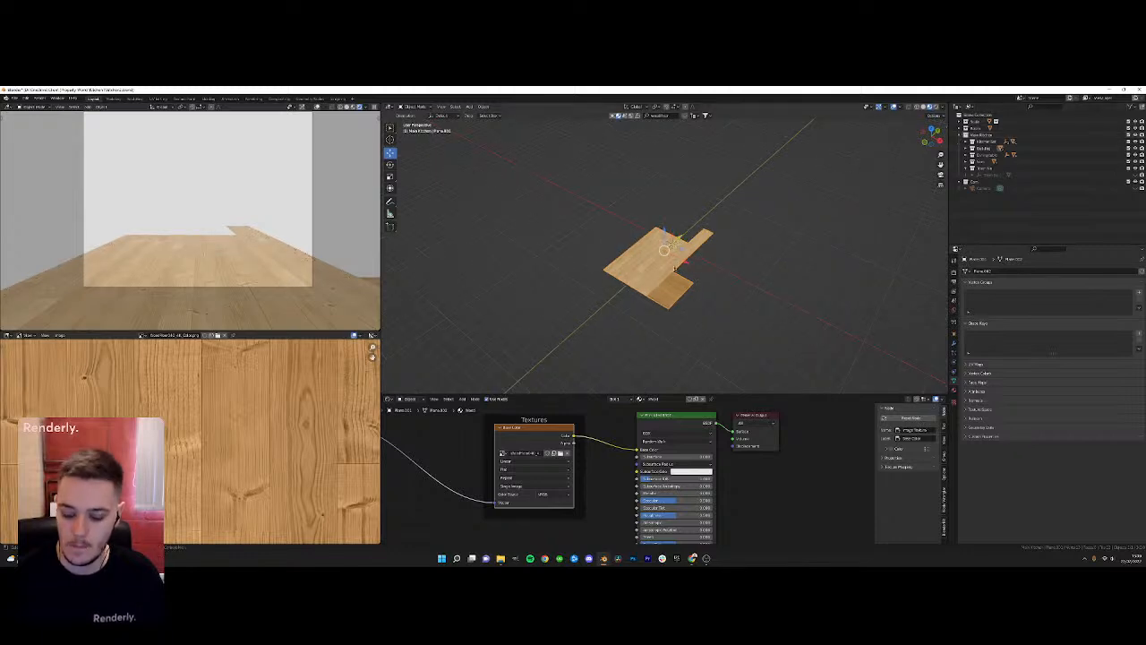
Examine the floor plane from above in Edit Mode, return to Object Mode and expand its collection in the Outliner
key("KP_7")
scroll(598, 272, "up", 3)
left_click(415, 107)
left_click(415, 122)
left_click(415, 108)
left_click(417, 115)
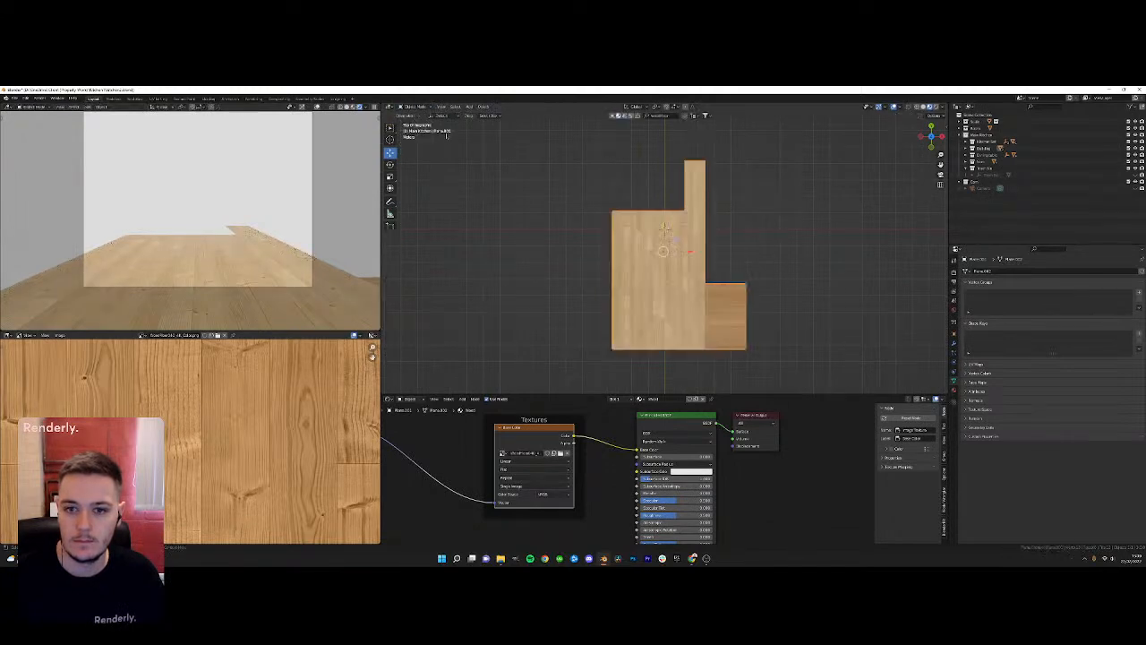
scroll(545, 234, "down", 2)
middle_click_drag(543, 233, 588, 207)
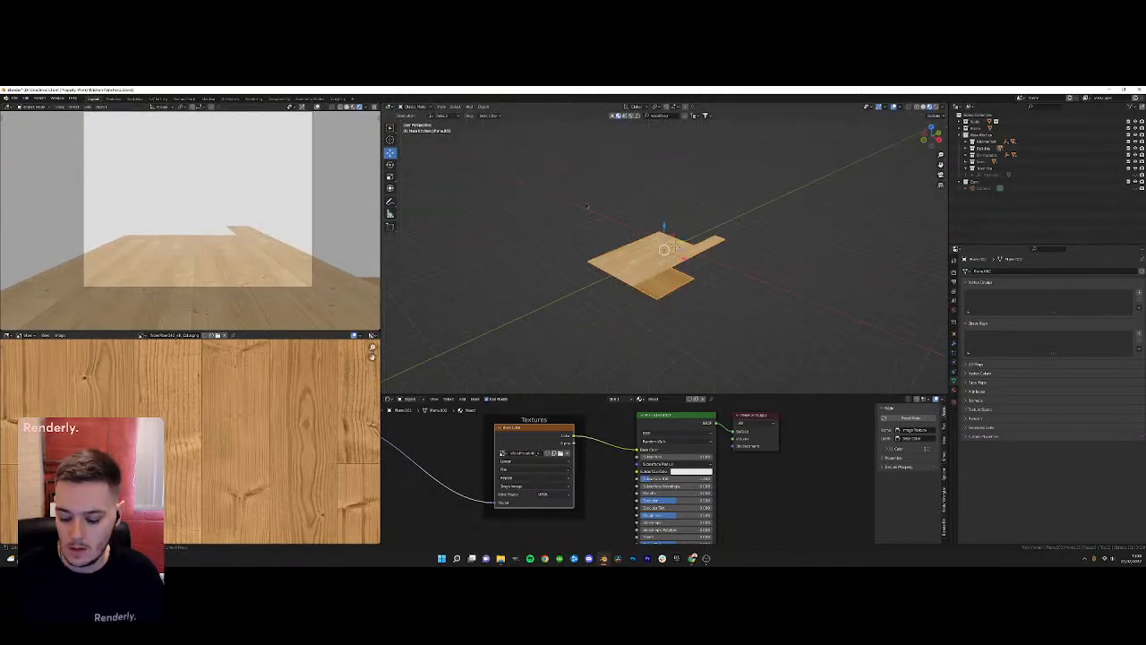
key("KP_7")
left_click(968, 148)
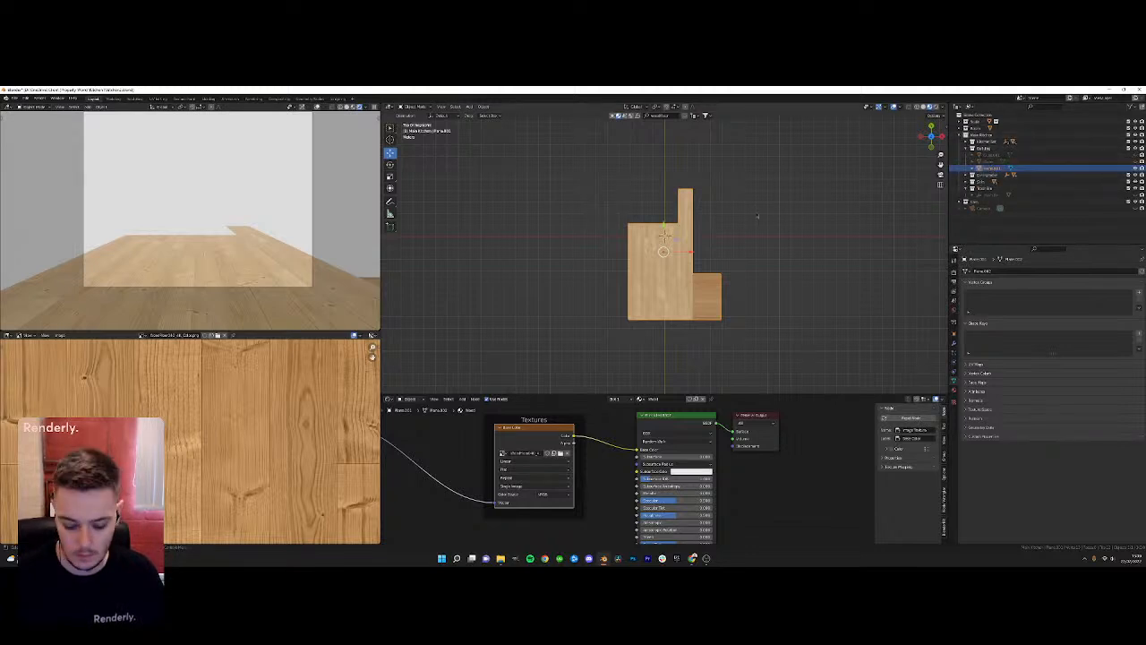
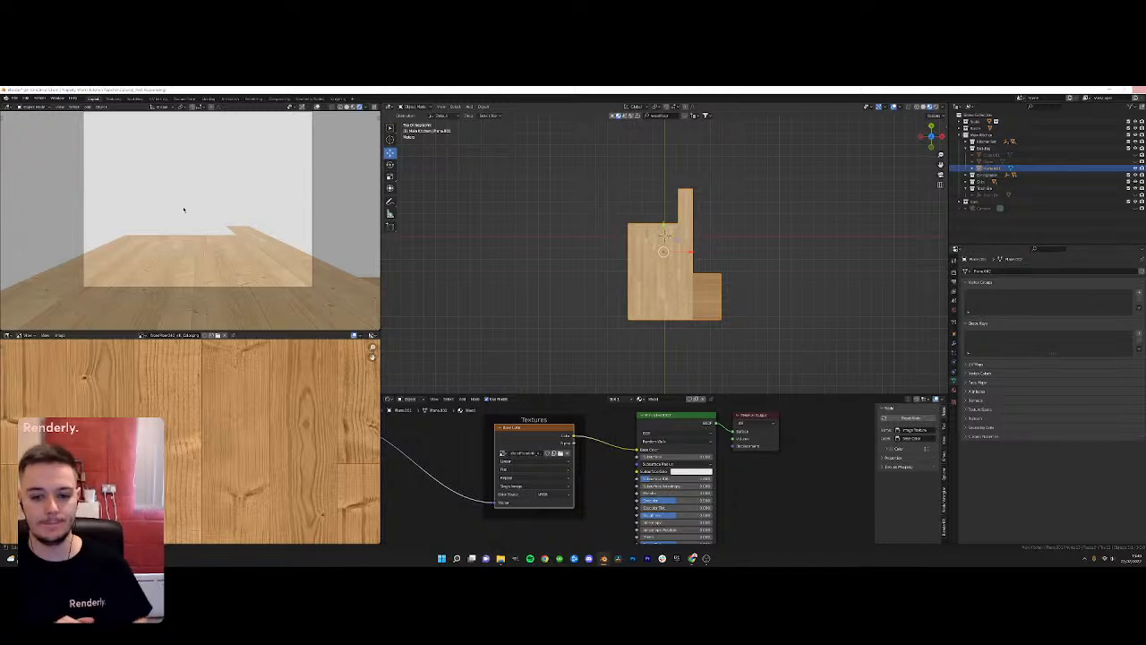
Return to the full scene, reselect the wood floor plane and isolate it in top view
key("ctrl+z")
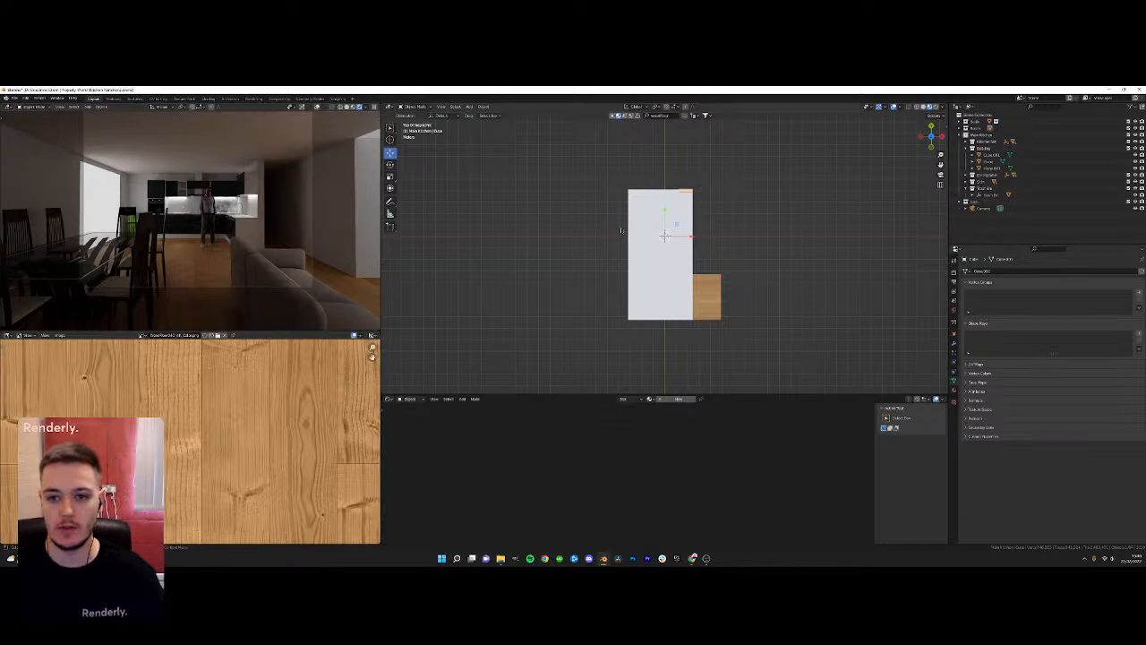
middle_click_drag(672, 259, 707, 252)
scroll(690, 269, "up", 8)
scroll(708, 253, "up", 4)
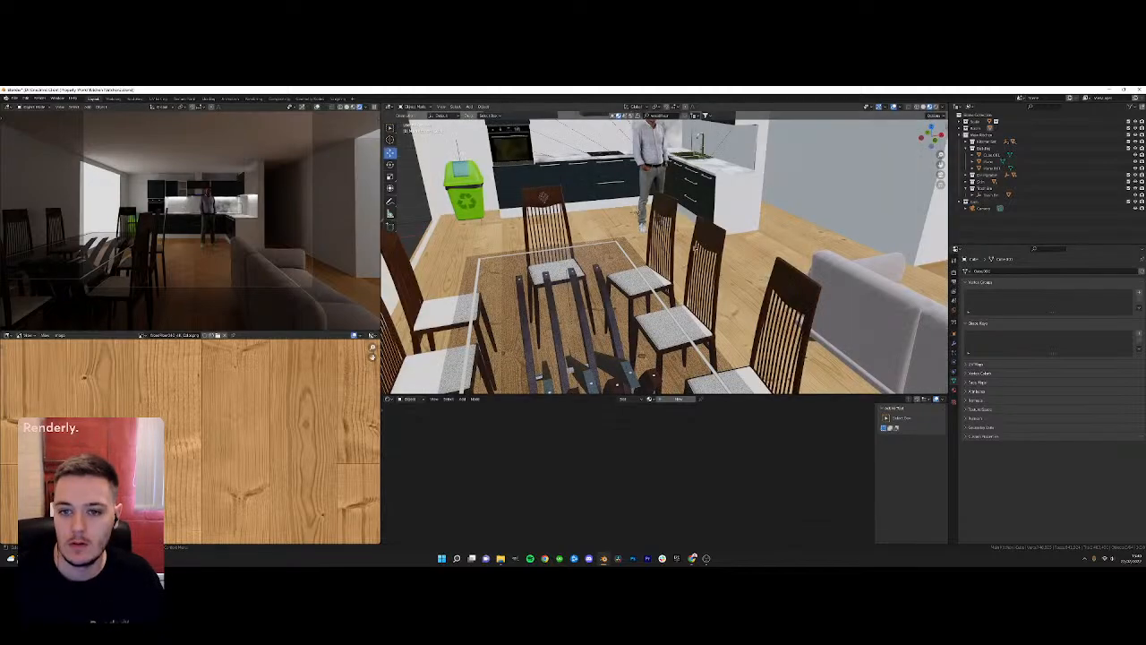
left_click(775, 251)
key("Tab")
key("Tab")
scroll(775, 251, "down", 3)
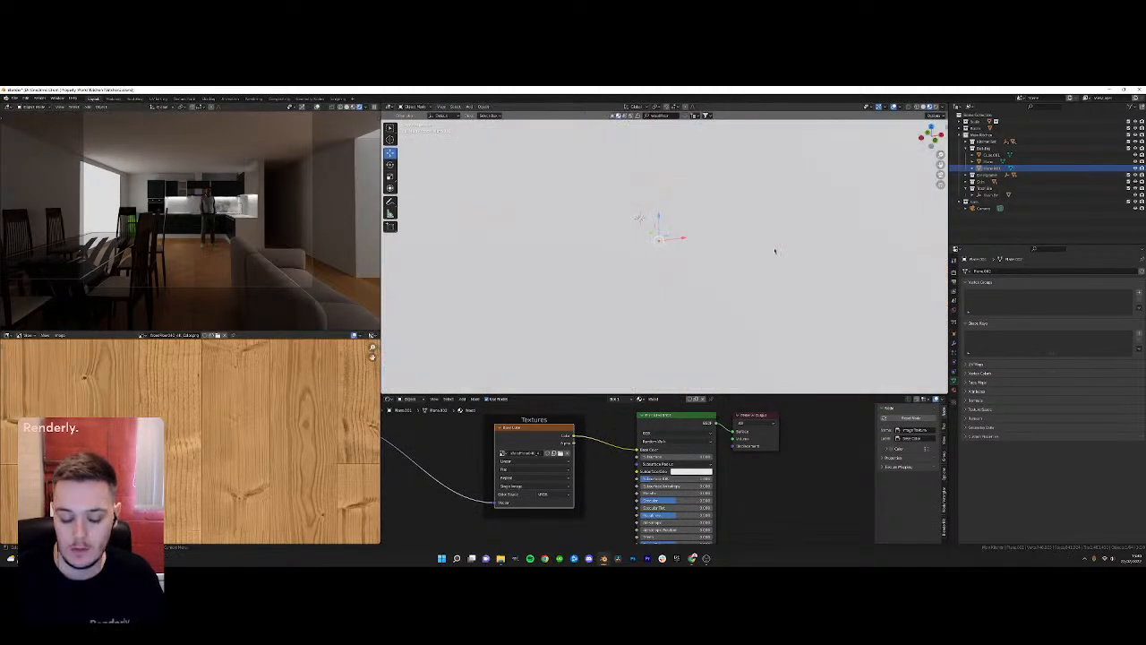
key("KP_7")
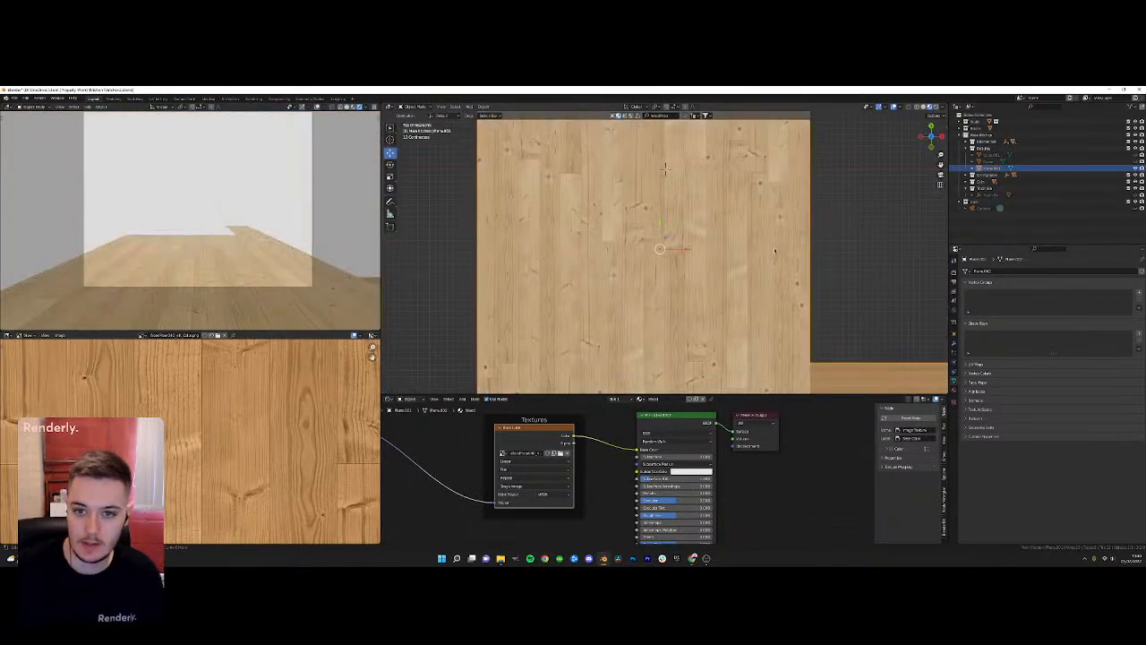
Add a new plane in the Building collection, place it over the existing floor and scale it to the floor's overall width
left_click(984, 149)
scroll(625, 240, "down", 8)
key("shift+a")
mouse_move(625, 222)
left_click(673, 223)
key("g")
left_click(698, 233)
key("s")
left_click(701, 232)
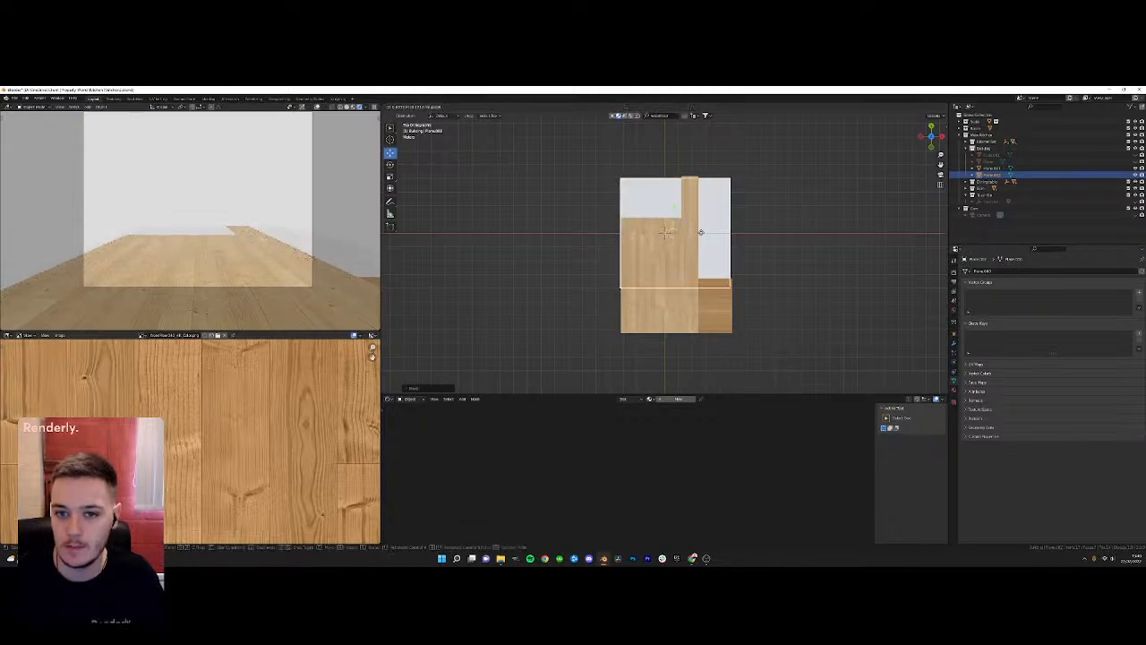
In wireframe Edit Mode, move the new plane's side and front edges to match the old floor's outer limits
key("Tab")
key("z")
left_click(702, 253)
left_click_drag(717, 155, 762, 316)
left_click_drag(753, 235, 751, 236)
left_click_drag(616, 279, 780, 321)
left_click_drag(680, 269, 667, 317)
Leave Edit Mode and apply all transforms to the new floor plane
key("Tab")
key("KP_1")
key("ctrl+a")
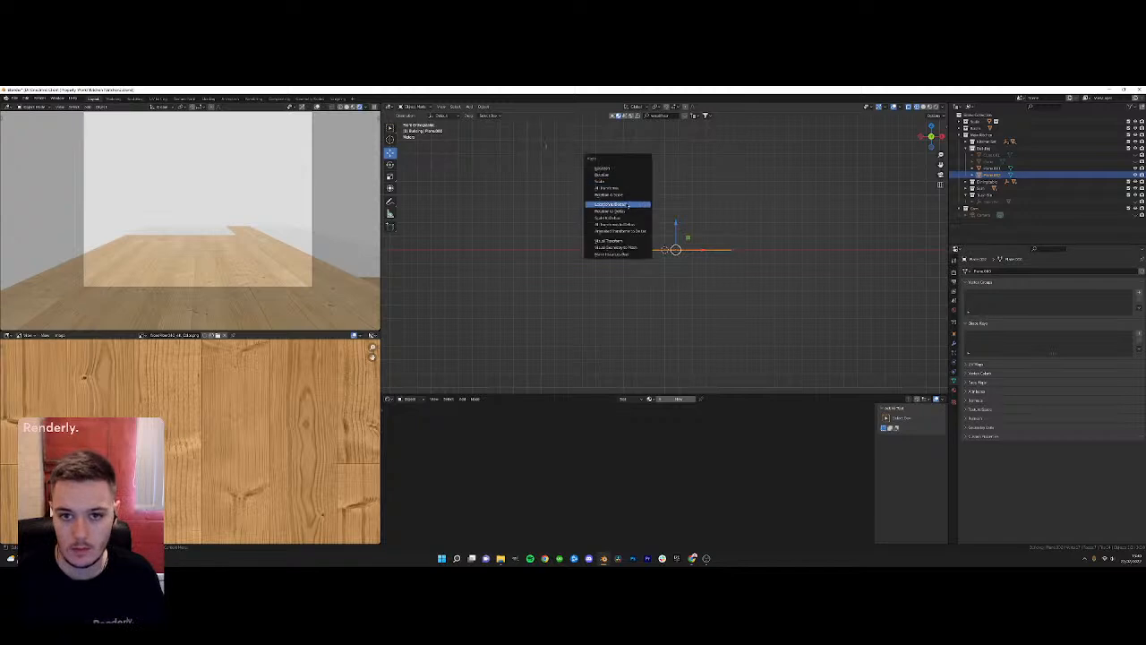
left_click(627, 189)
Assign the existing wood floor material to the new plane, delete the old floor plane and keep the new one selected
scroll(667, 227, "up", 6)
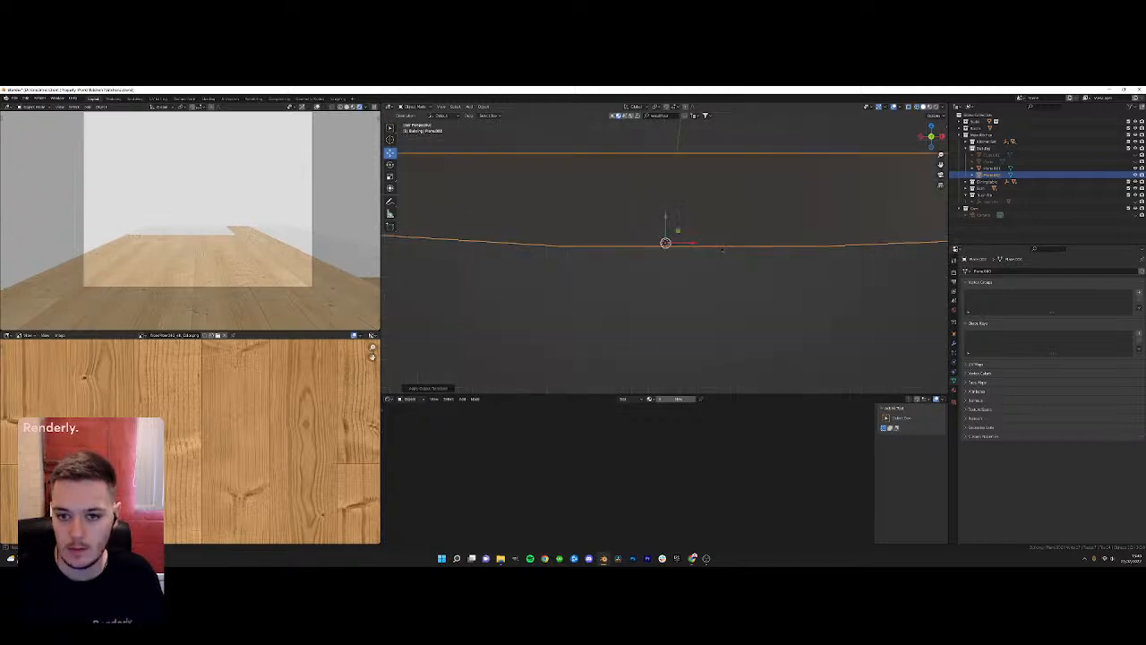
middle_click_drag(665, 235, 684, 192)
left_click(651, 399)
left_click(668, 409)
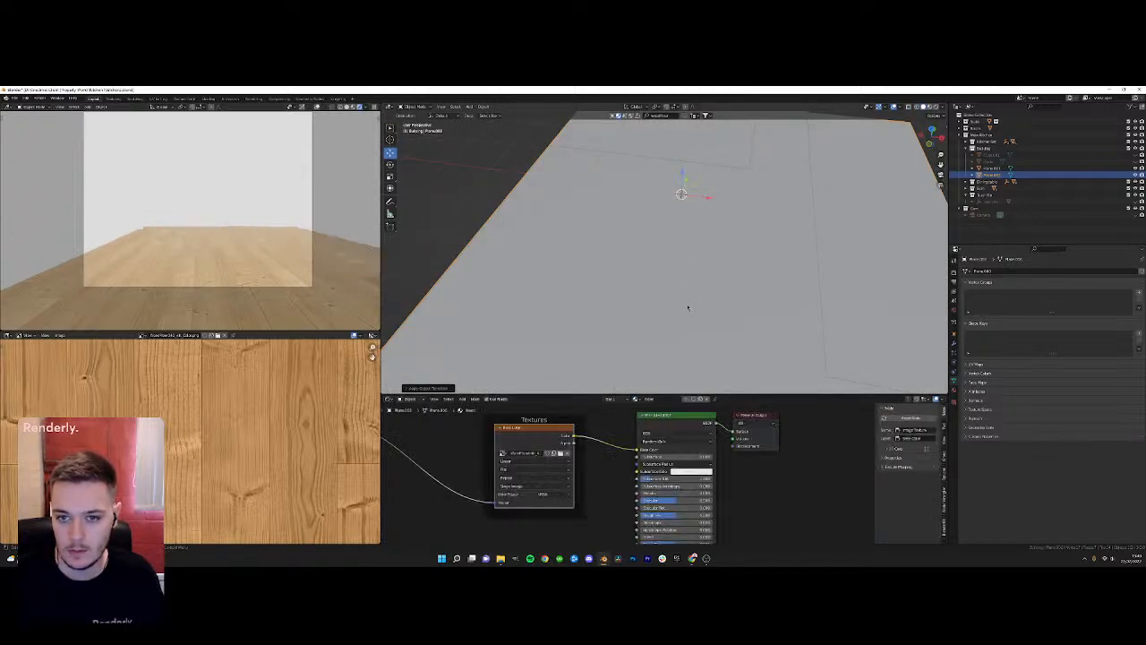
key("Delete")
left_click(693, 279)
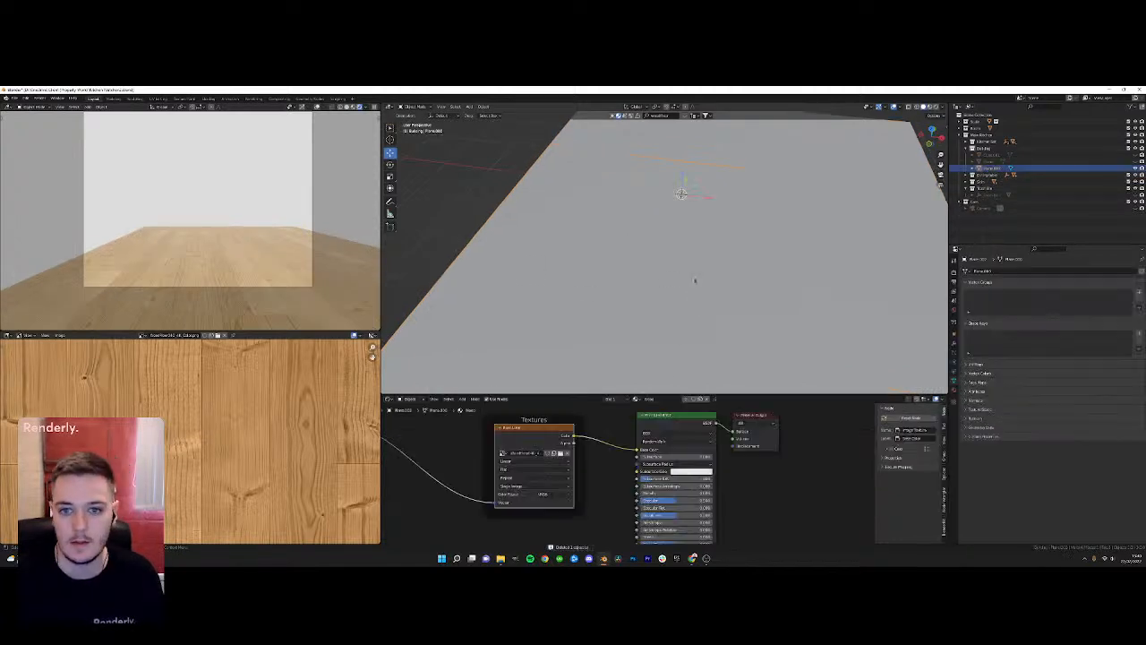
Unwrap all of the new floor plane's geometry
scroll(693, 279, "down", 5)
key("Tab")
key("a")
key("u")
left_click(680, 260)
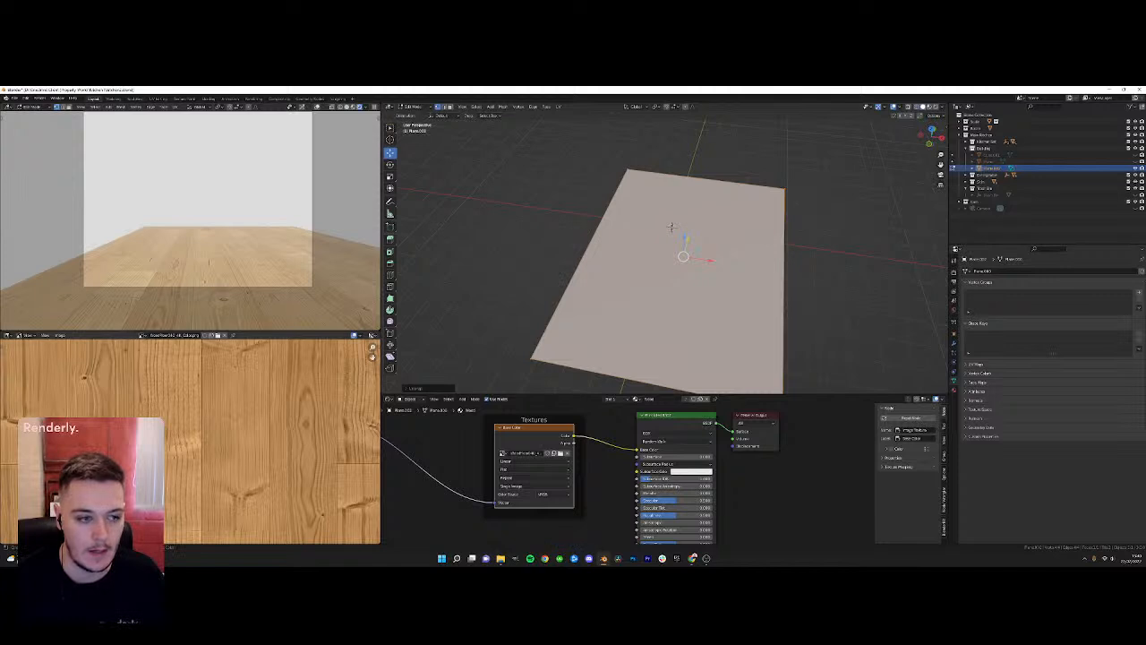
Change the image editor to the UV Editor and scale up the floor's UVs so the wood texture repeats
left_click(10, 336)
left_click(34, 367)
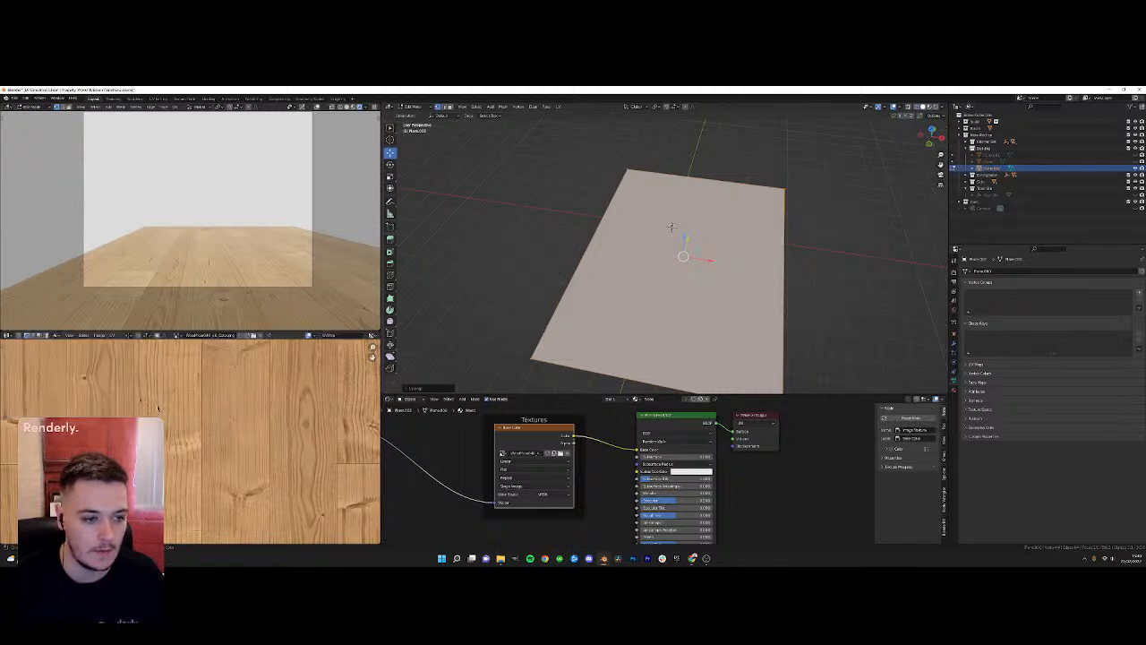
key("s")
left_click(263, 392)
key("Tab")
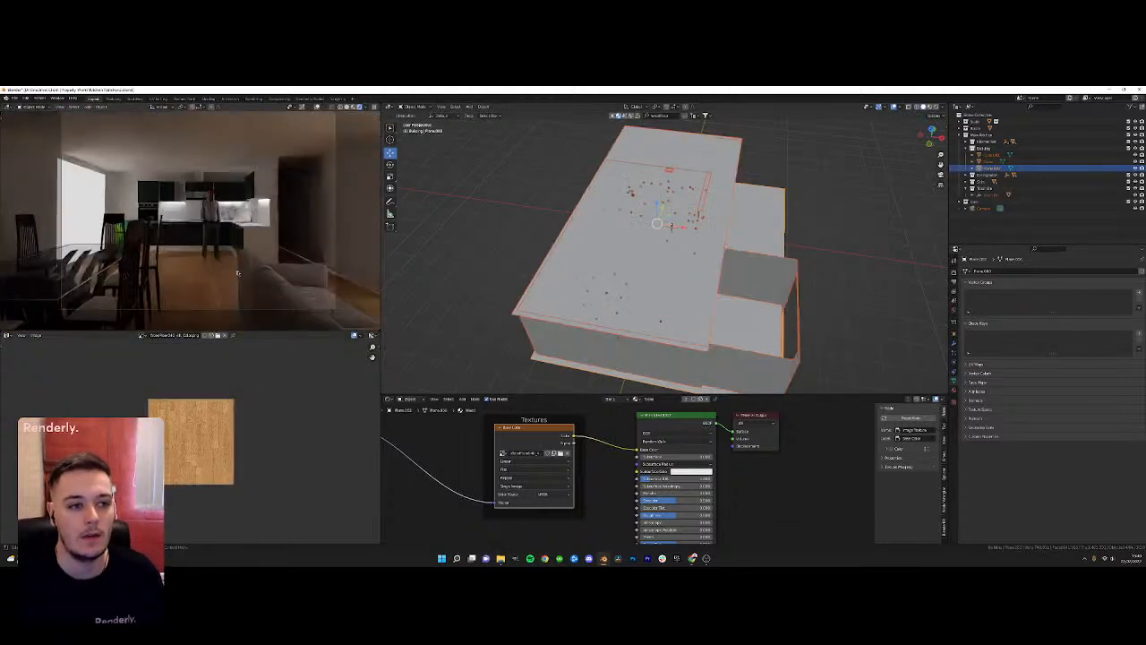
Rescale the new floor plane's UVs in the UV Editor to adjust the wood plank size, and return to Object Mode
left_click(670, 226)
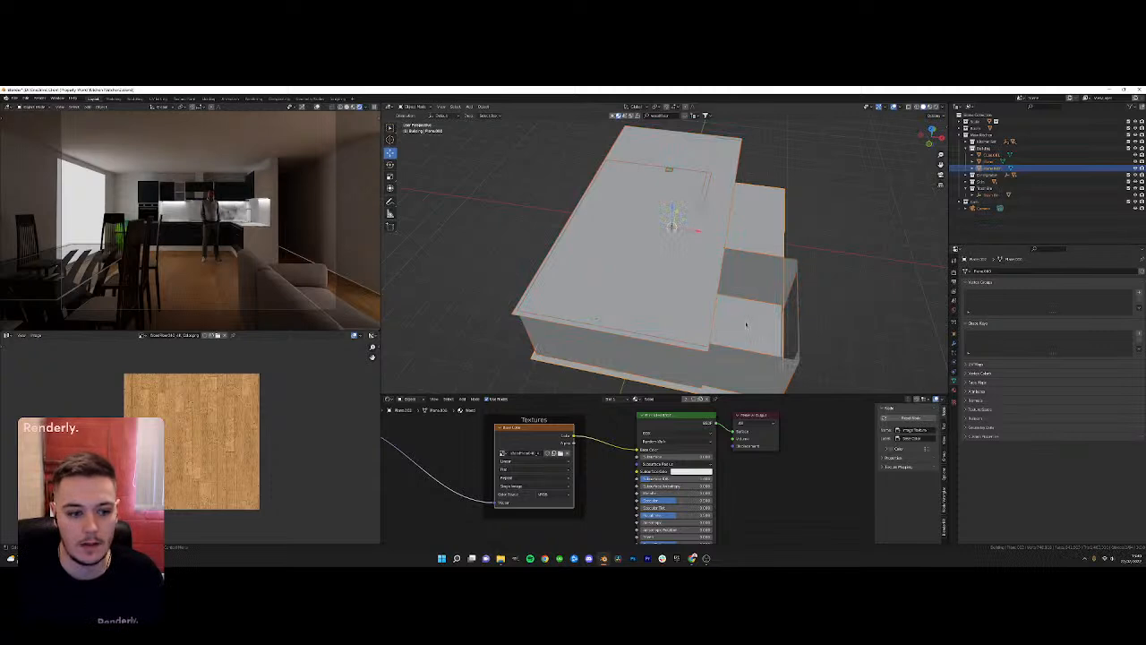
key("Tab")
left_click(326, 390)
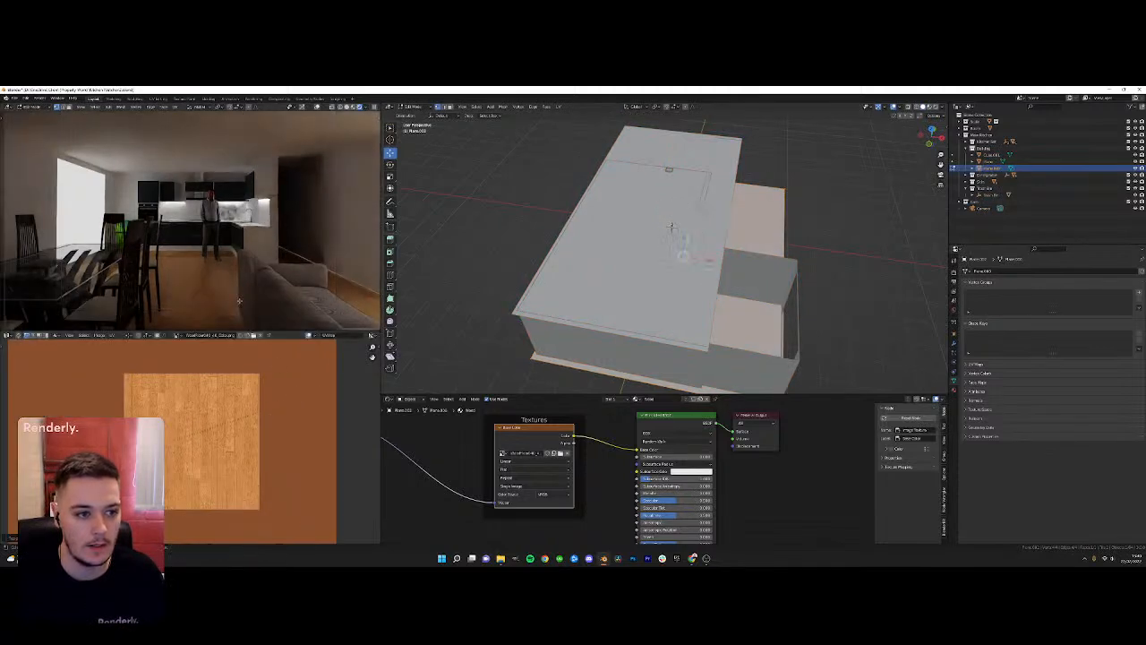
scroll(224, 324, "up", 3)
middle_click_drag(224, 326, 241, 276, "shift")
scroll(240, 281, "up", 4)
key("s")
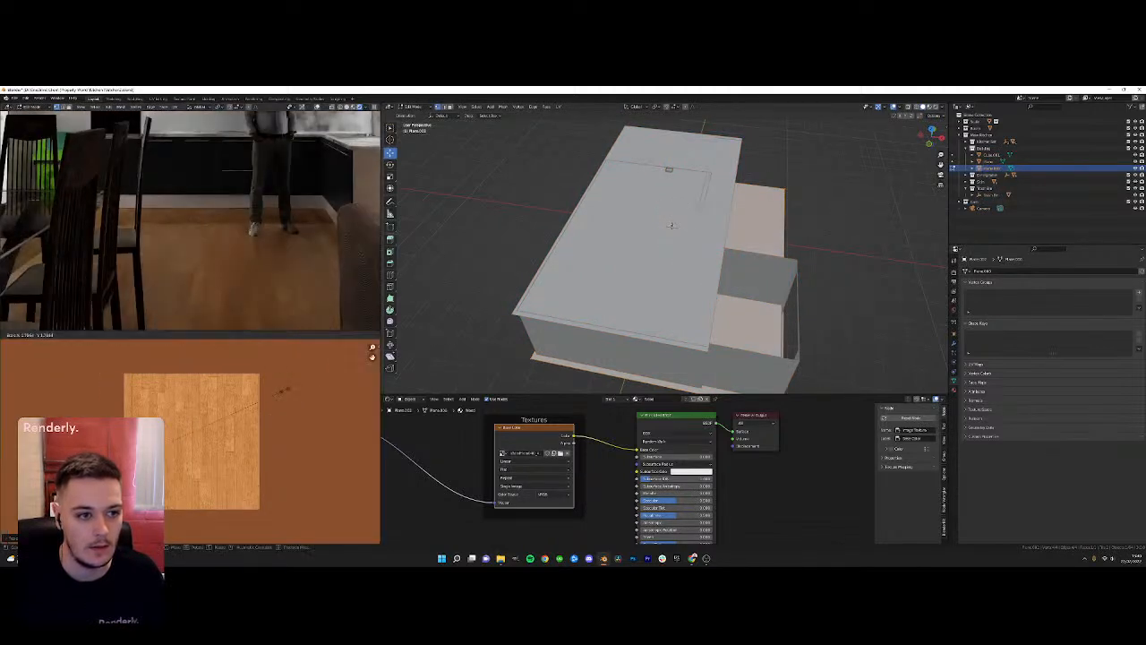
left_click(313, 381)
key("Tab")
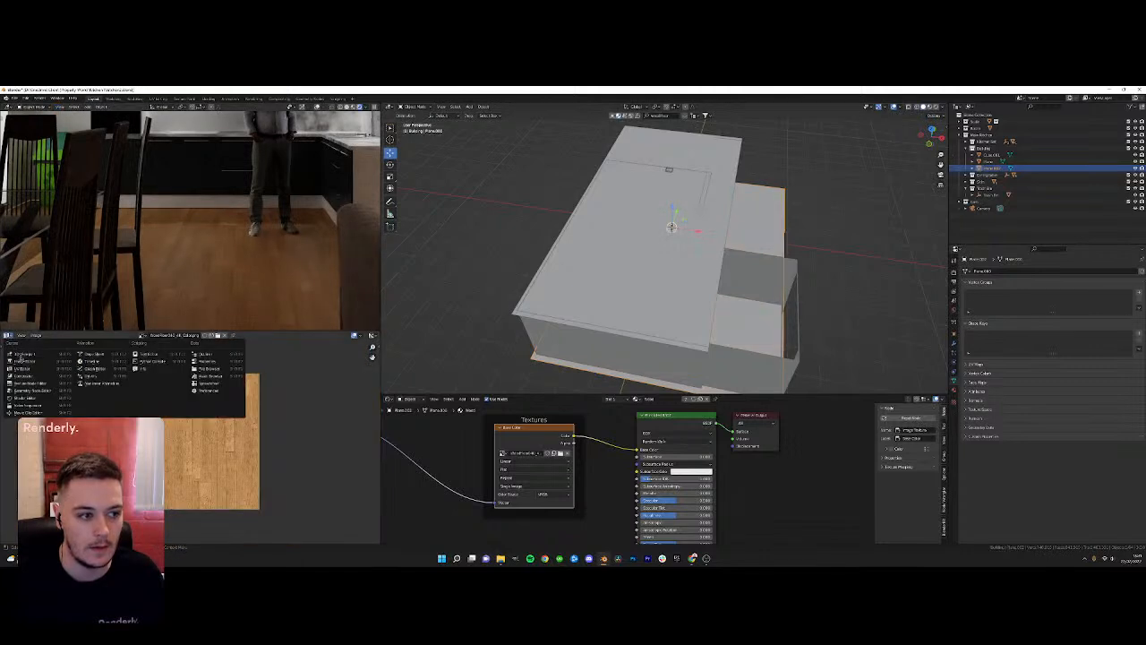
Show the moodboard image in the Image Editor instead of the wood texture, framed on the green kitchen cabinets
left_click(217, 334)
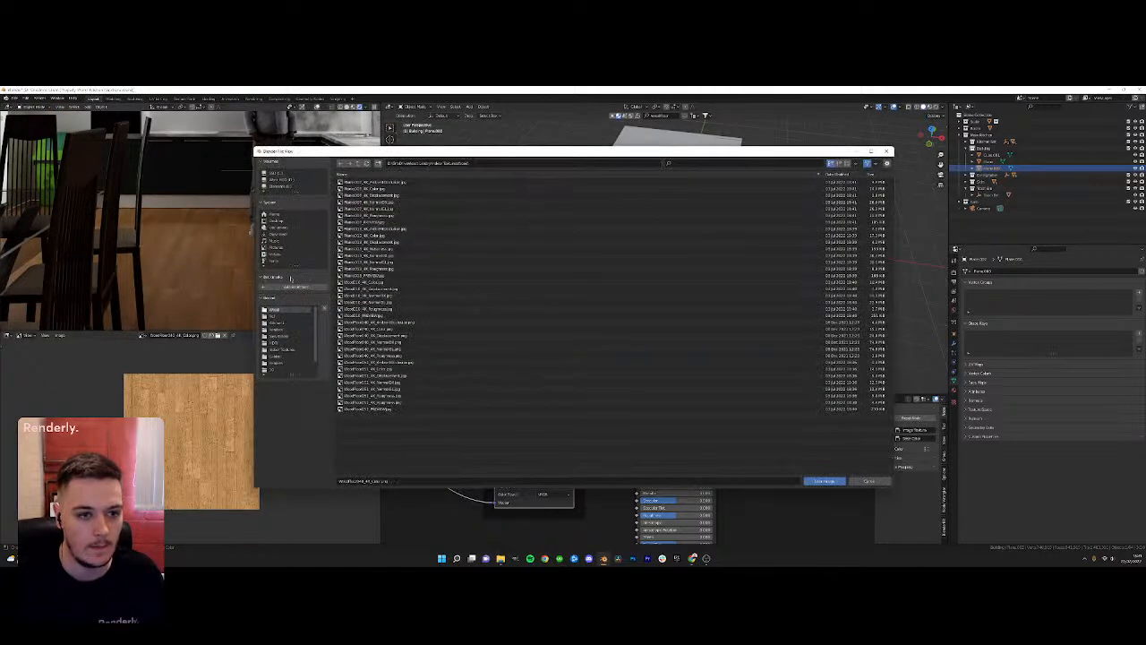
left_click(358, 164)
left_click(359, 164)
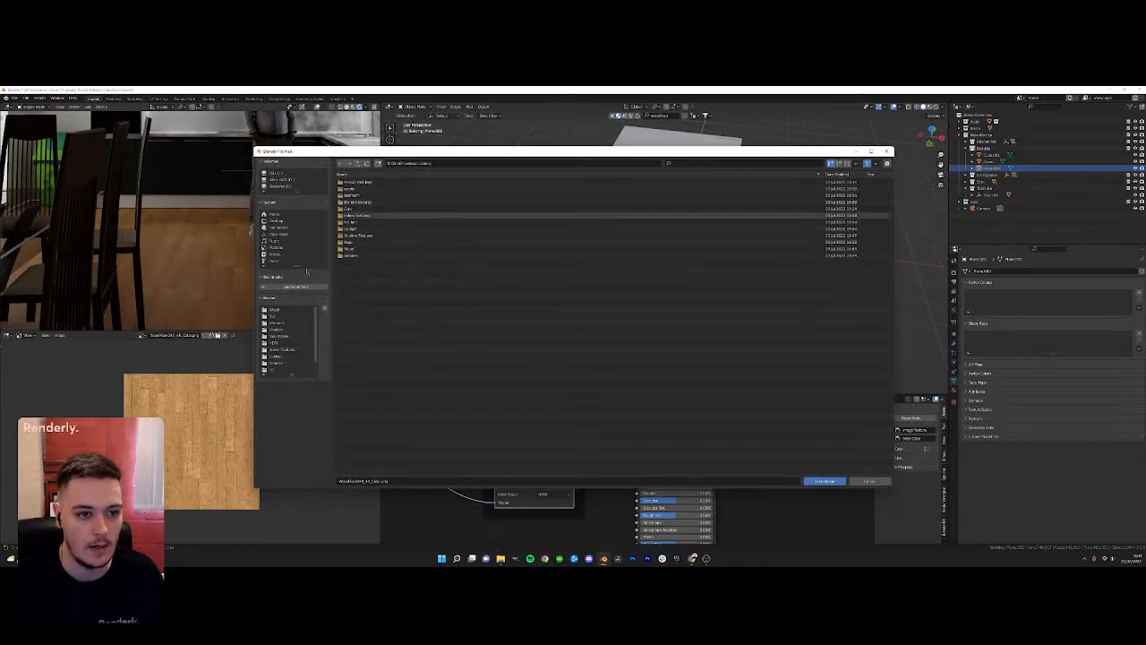
left_click(277, 320)
double_click(358, 189)
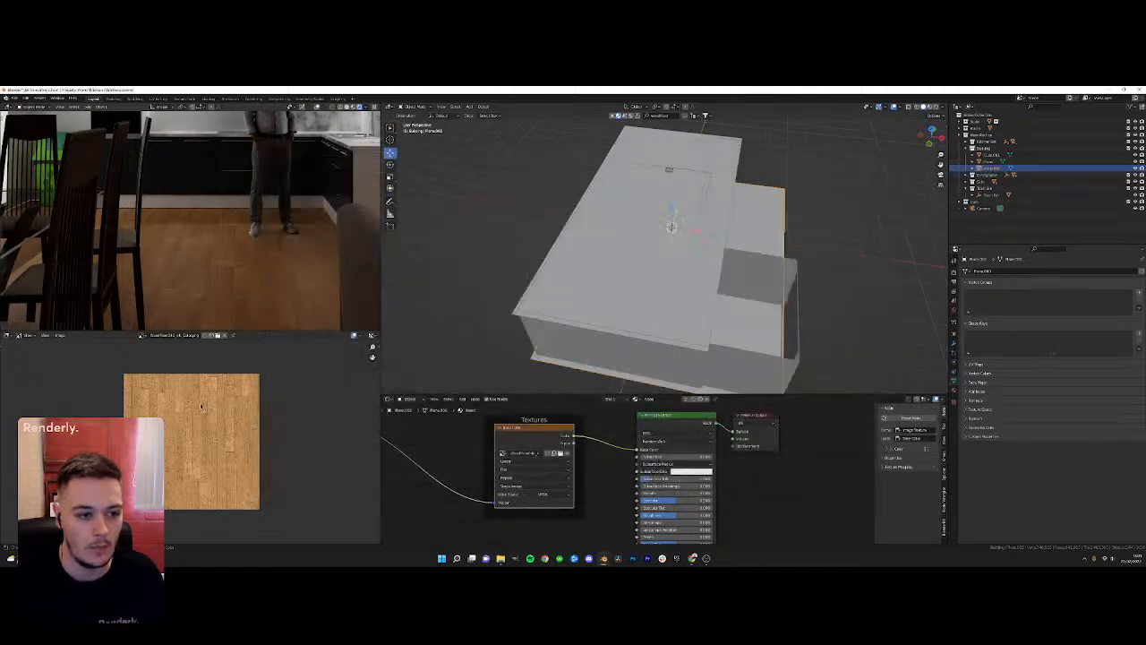
scroll(200, 405, "up", 5)
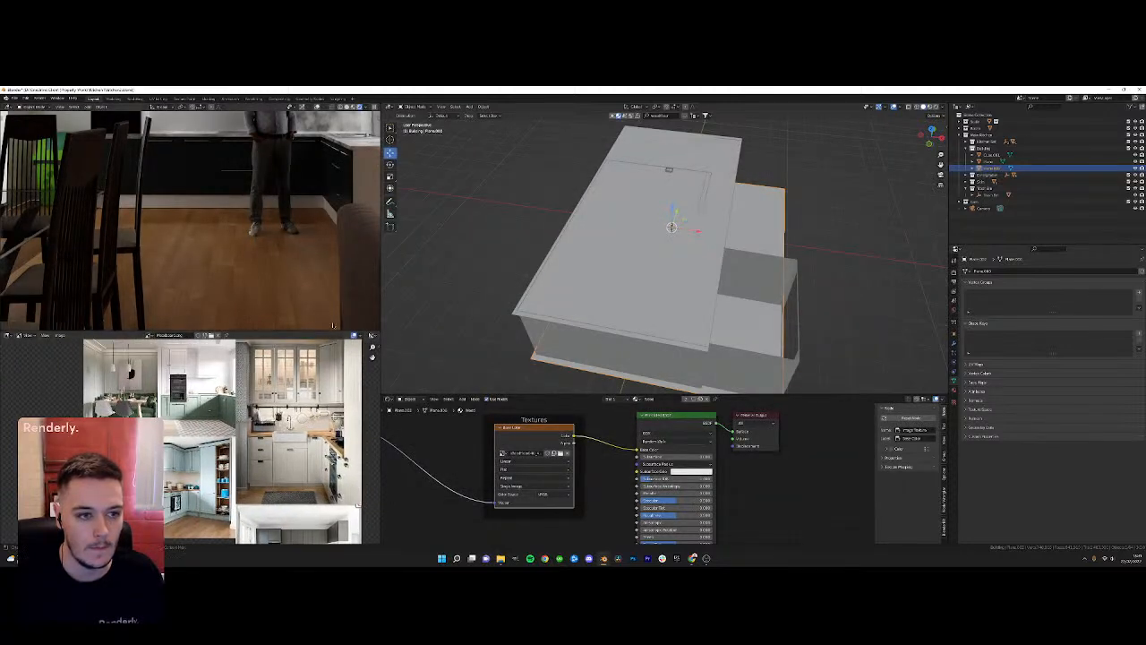
scroll(259, 303, "down", 3)
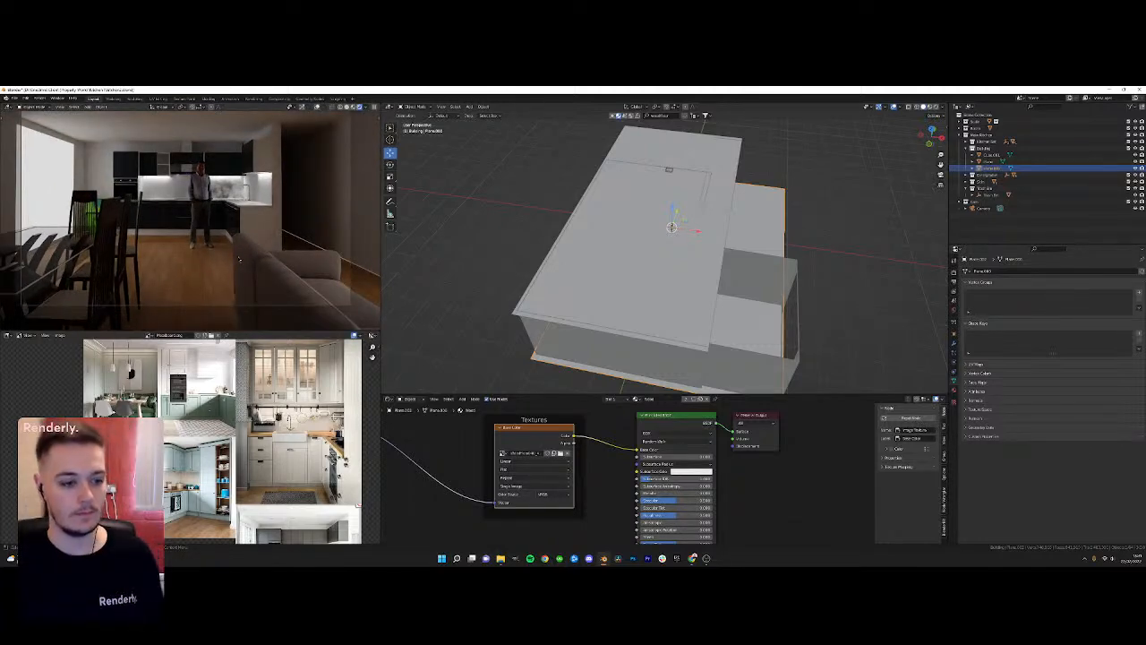
scroll(203, 414, "up", 4)
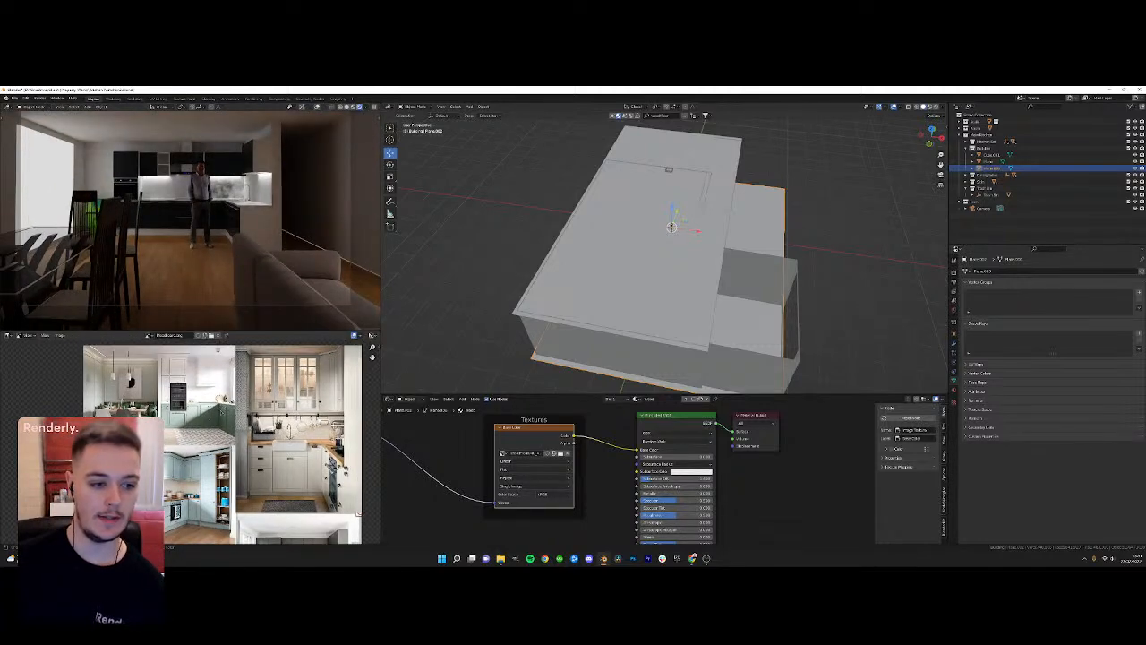
scroll(203, 415, "up", 5)
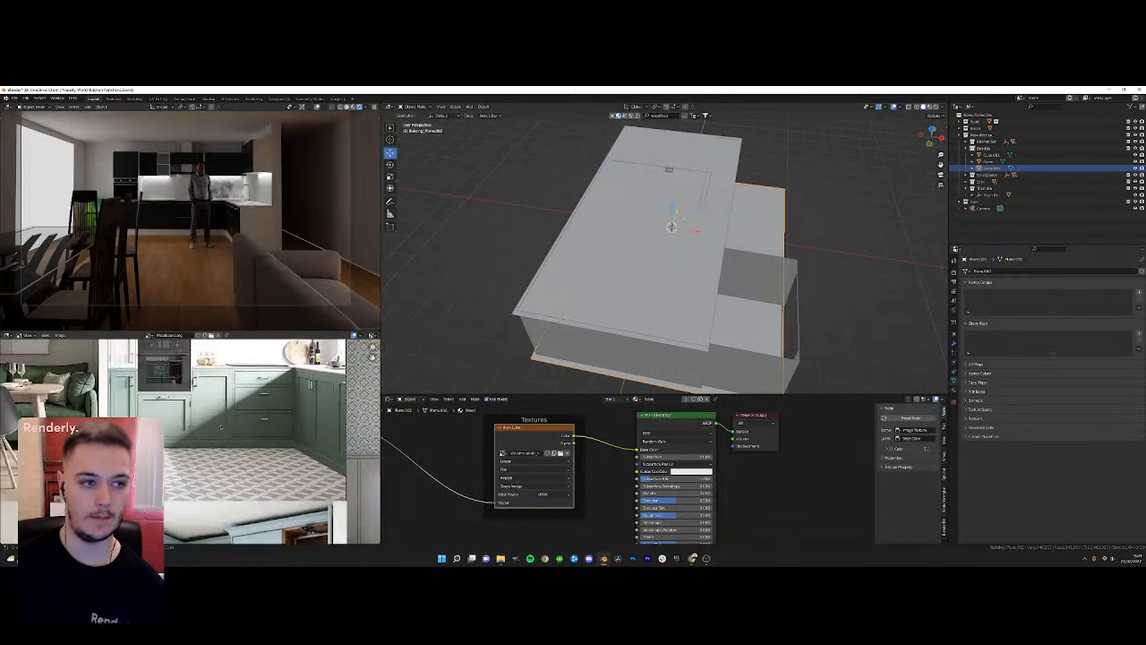
scroll(225, 433, "down", 1)
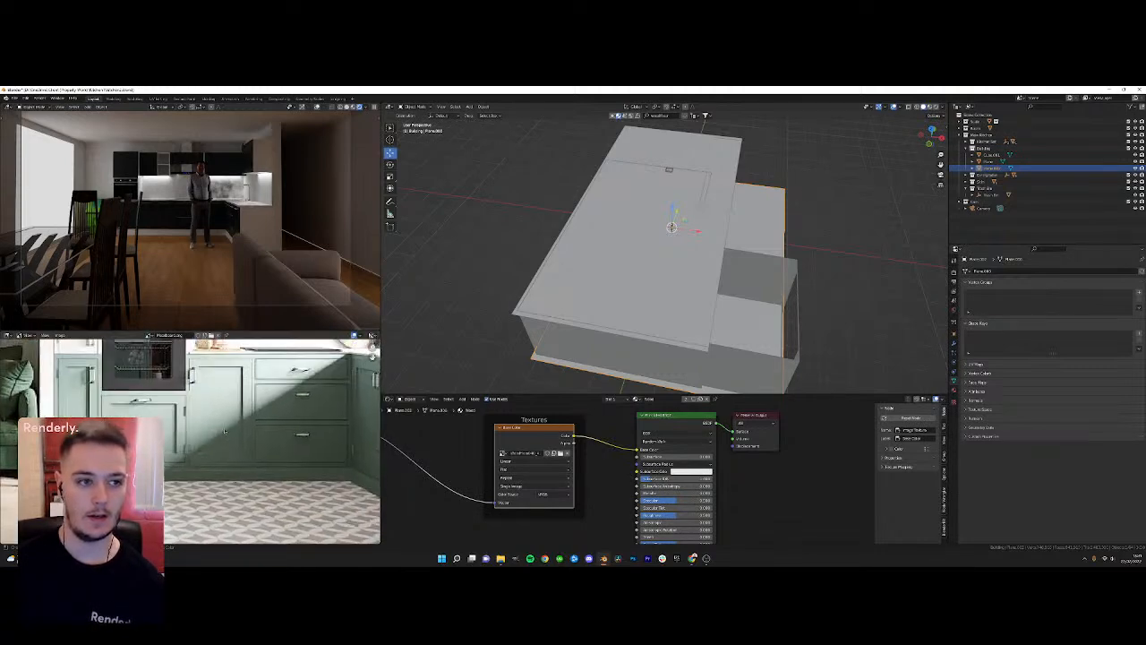
Select the marble kitchen worktop in the 3D scene
scroll(684, 258, "up", 5)
middle_click_drag(684, 258, 640, 270)
scroll(704, 258, "up", 8)
left_click(632, 260)
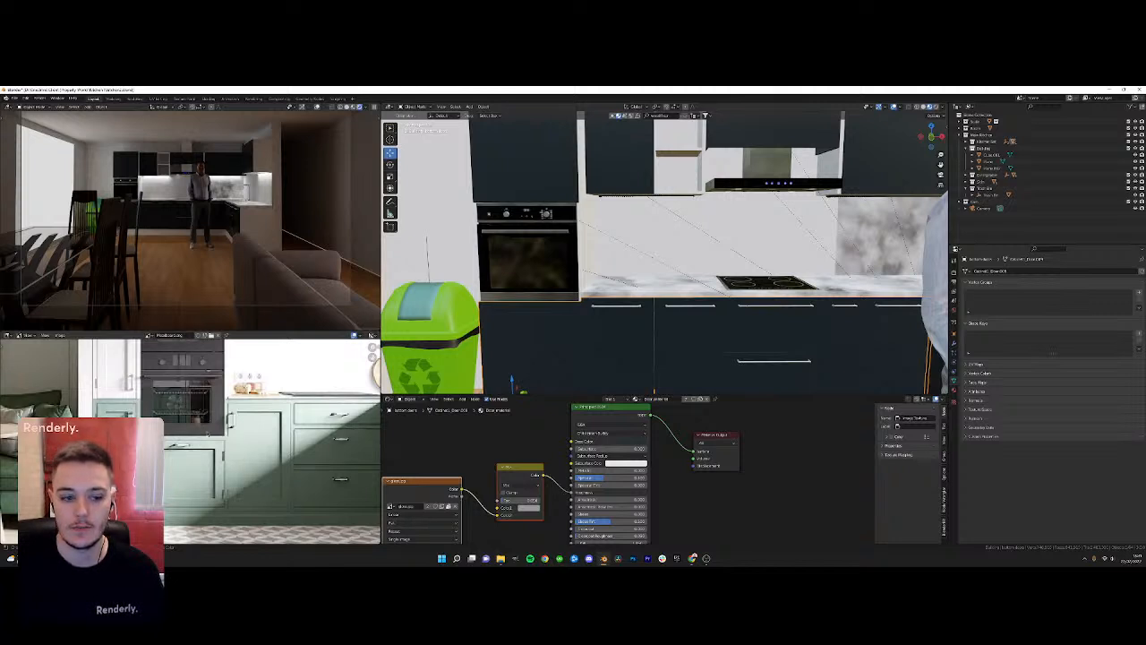
mouse_move(693, 559)
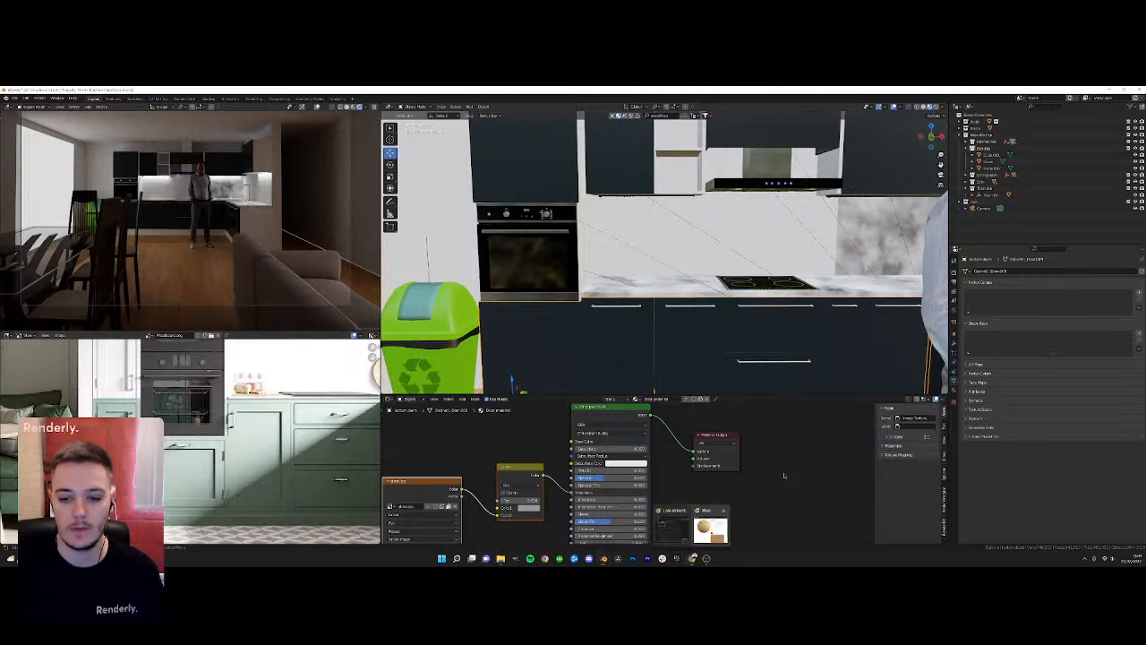
scroll(700, 352, "down", 3)
middle_click_drag(655, 335, 624, 328)
left_click(628, 252)
middle_click_drag(616, 289, 554, 306)
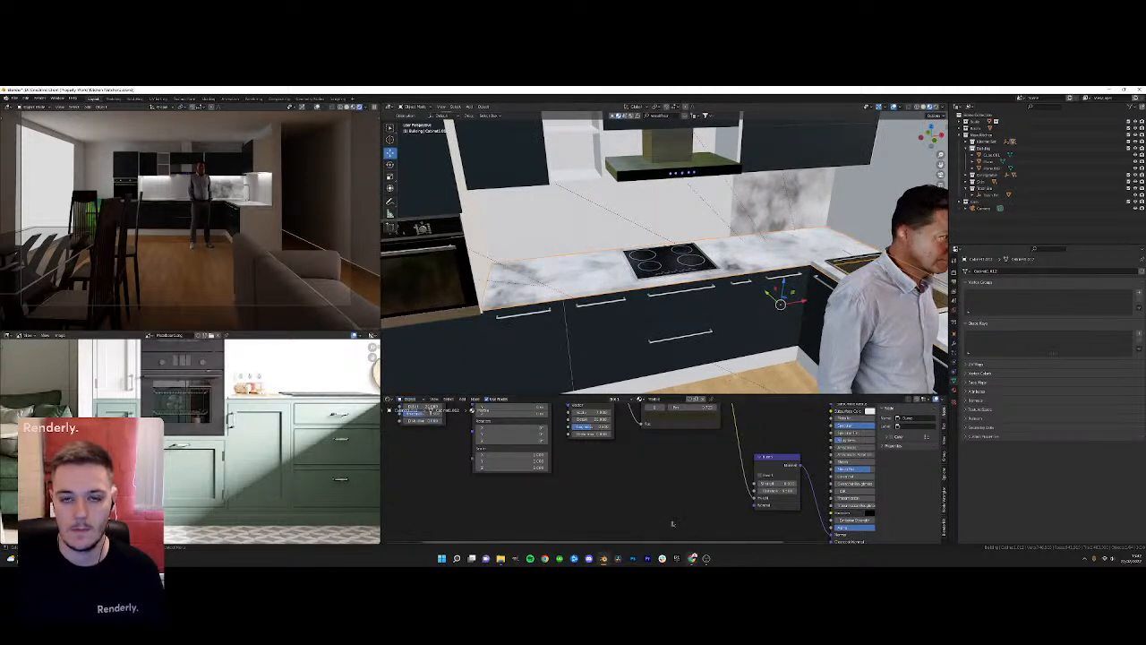
Search the BlenderKit material library for wood
left_click(664, 115)
type("metal")
key("Return")
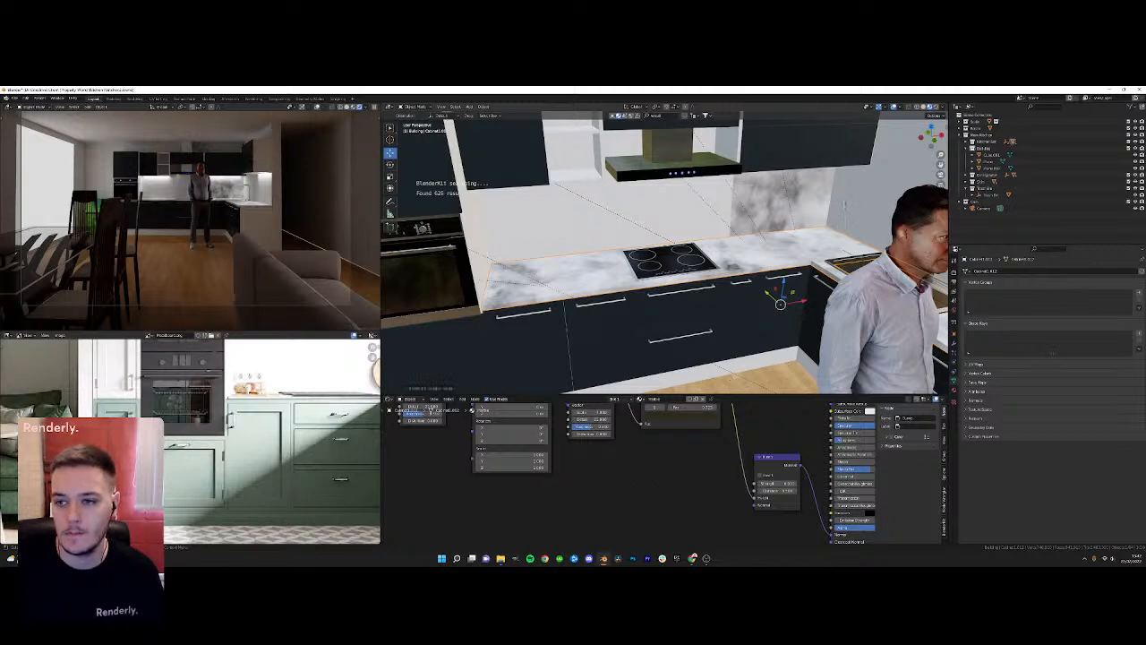
left_click(965, 136)
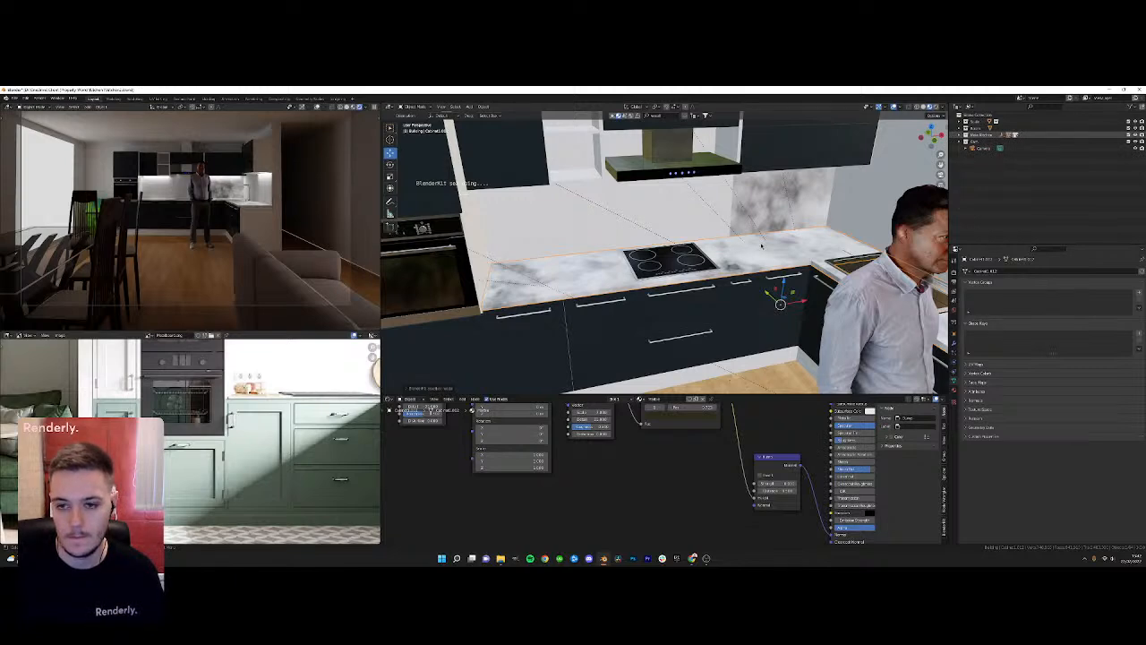
key("KP_Divide")
mouse_move(698, 244)
middle_mouse_down()
mouse_move(641, 236)
mouse_move(689, 253)
middle_mouse_up()
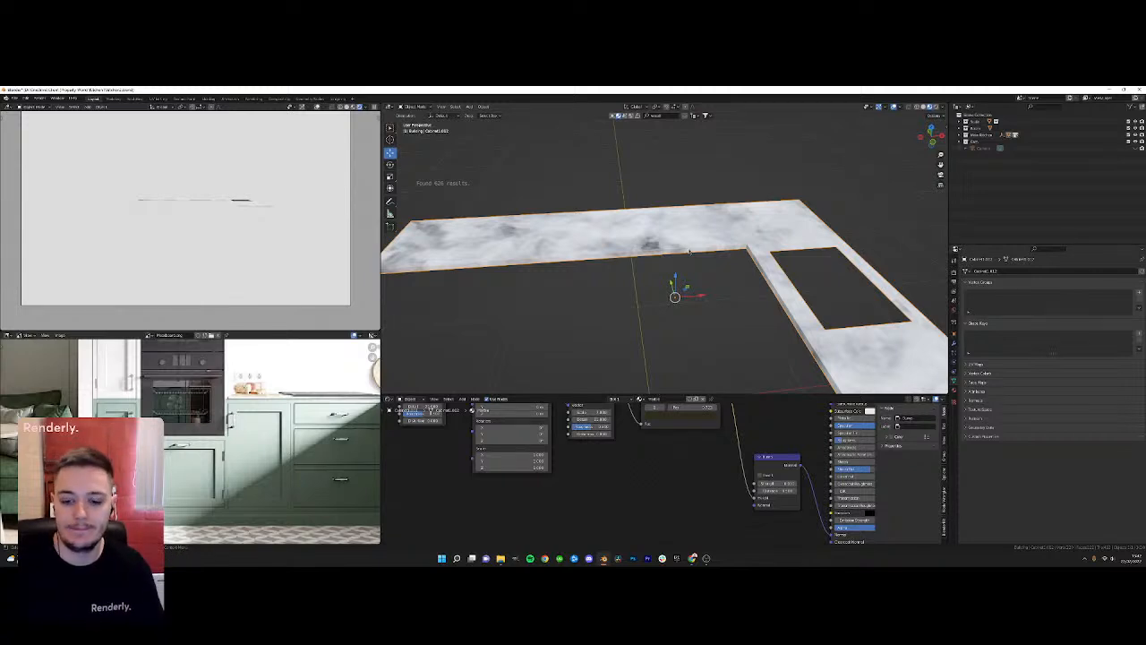
left_click(690, 527)
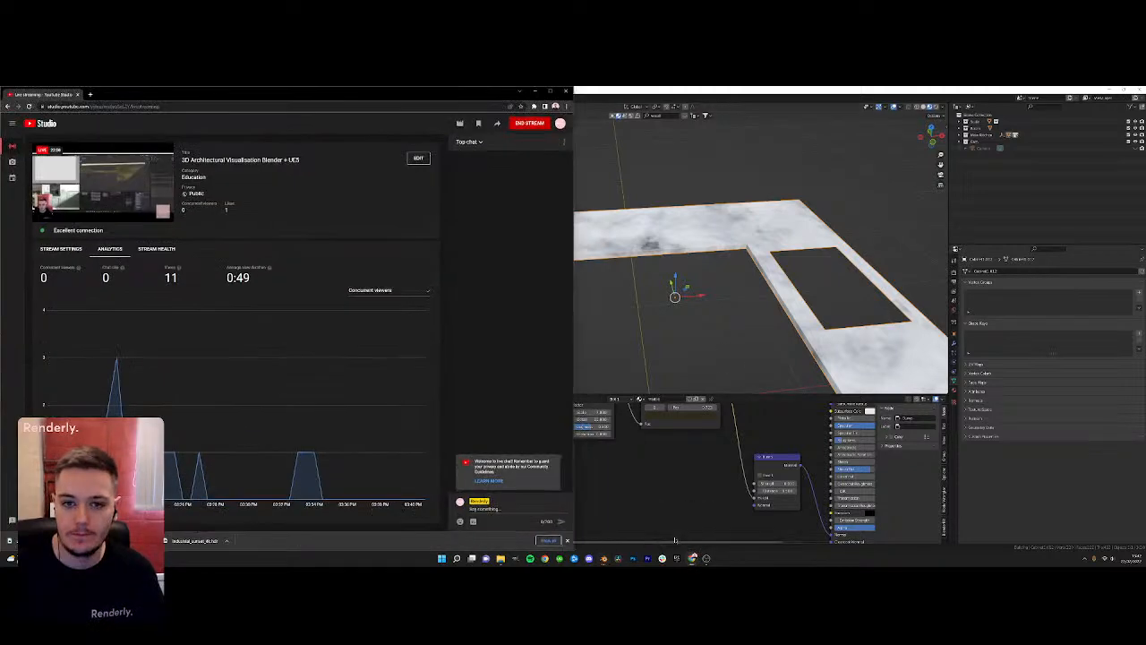
left_click(536, 93)
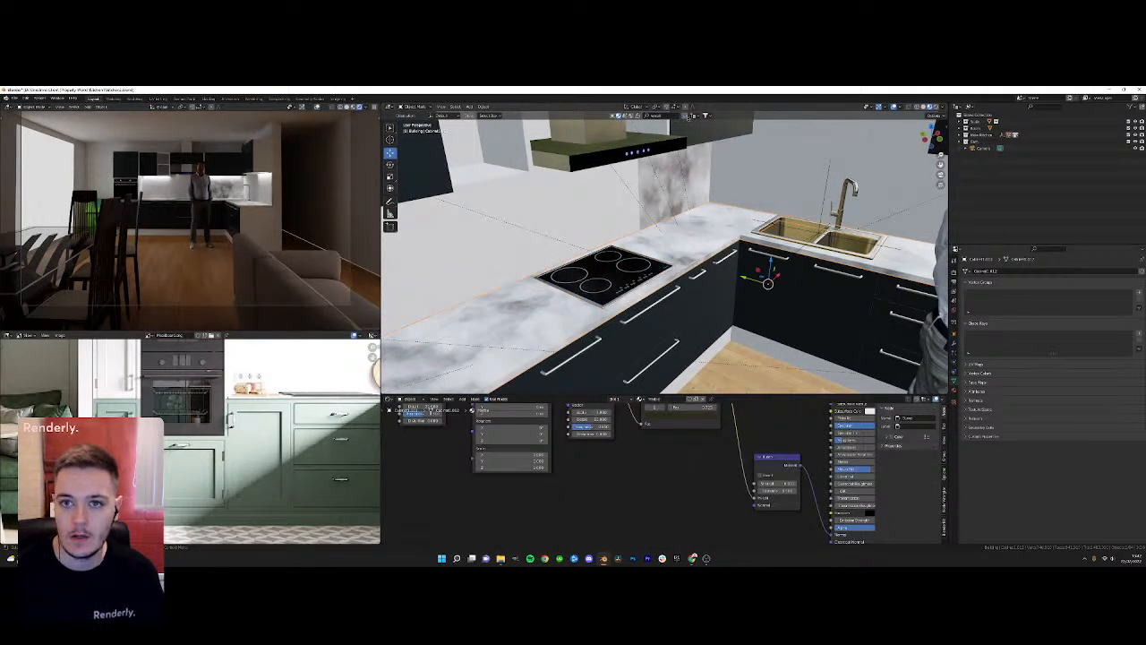
Try to apply the BlenderKit Wood material to the worktop in the rendered camera view
mouse_move(560, 145)
mouse_move(507, 146)
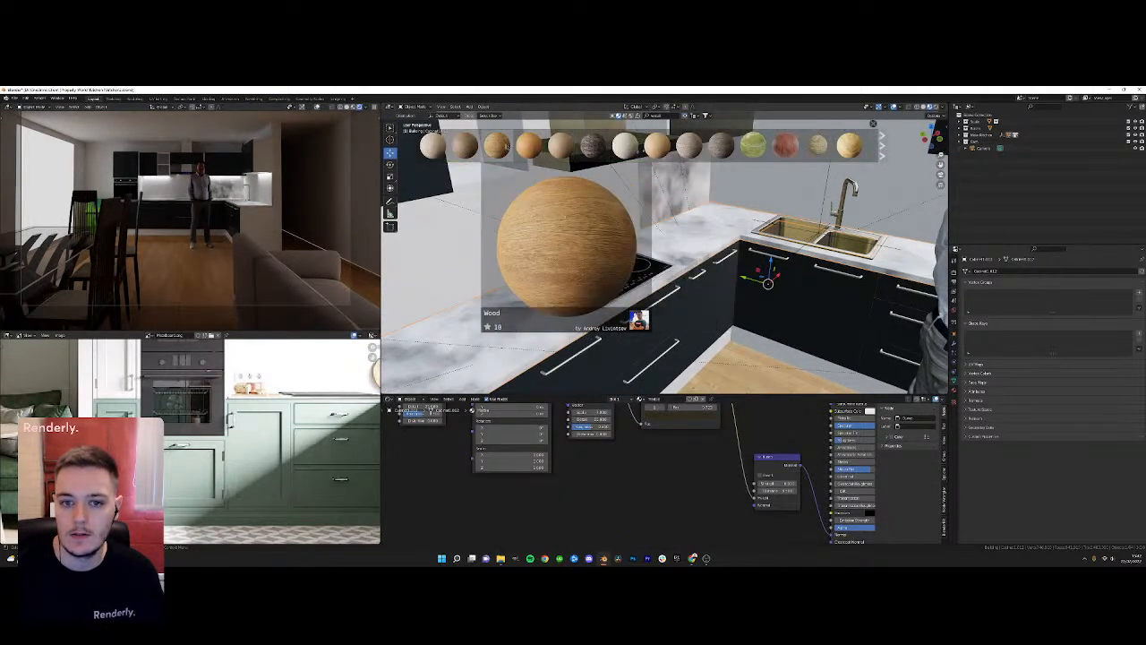
left_click_drag(507, 146, 264, 199)
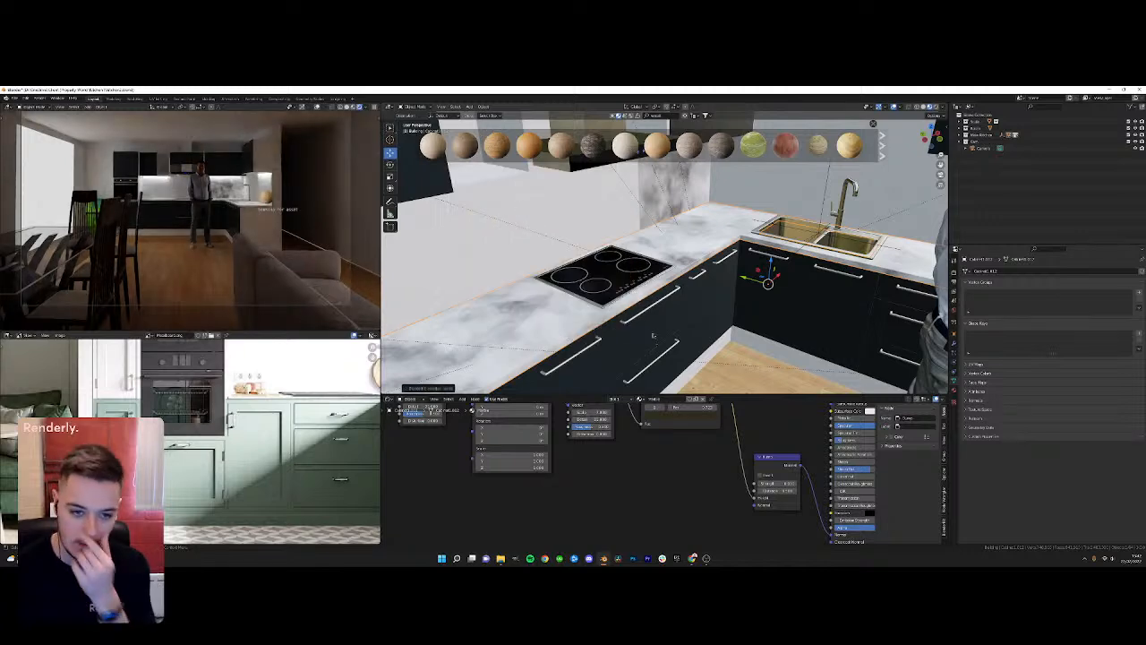
mouse_move(532, 153)
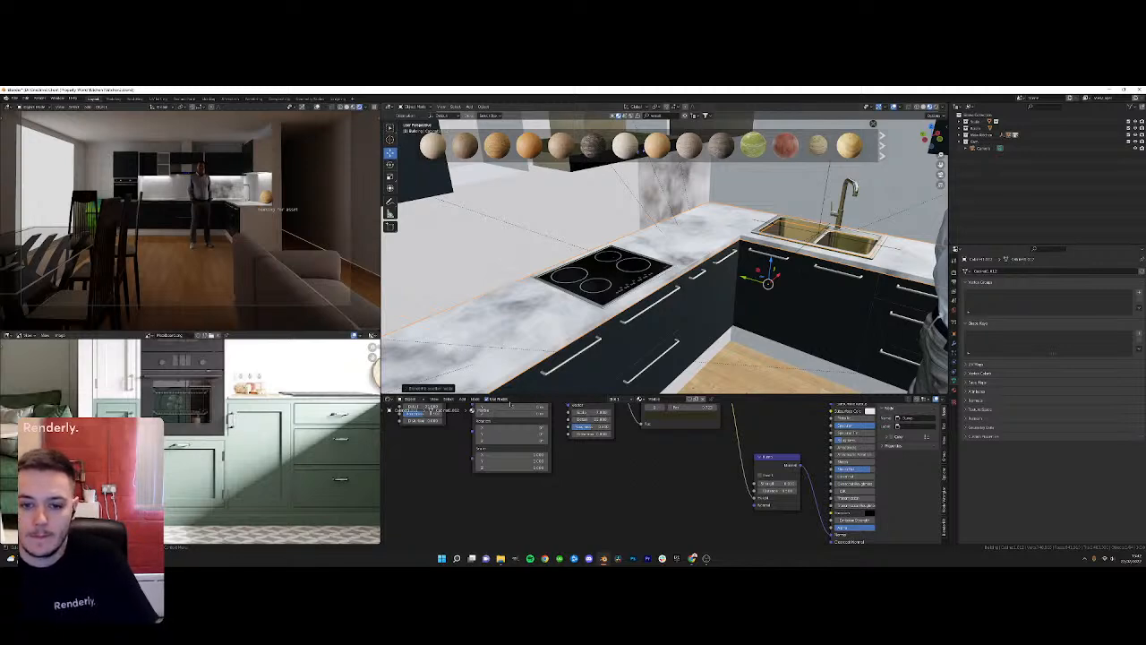
Show the worktop's material properties and apply the BlenderKit Wood material to the worktop in the material preview view
left_click(411, 399)
left_click(417, 414)
left_click(412, 399)
left_click(415, 408)
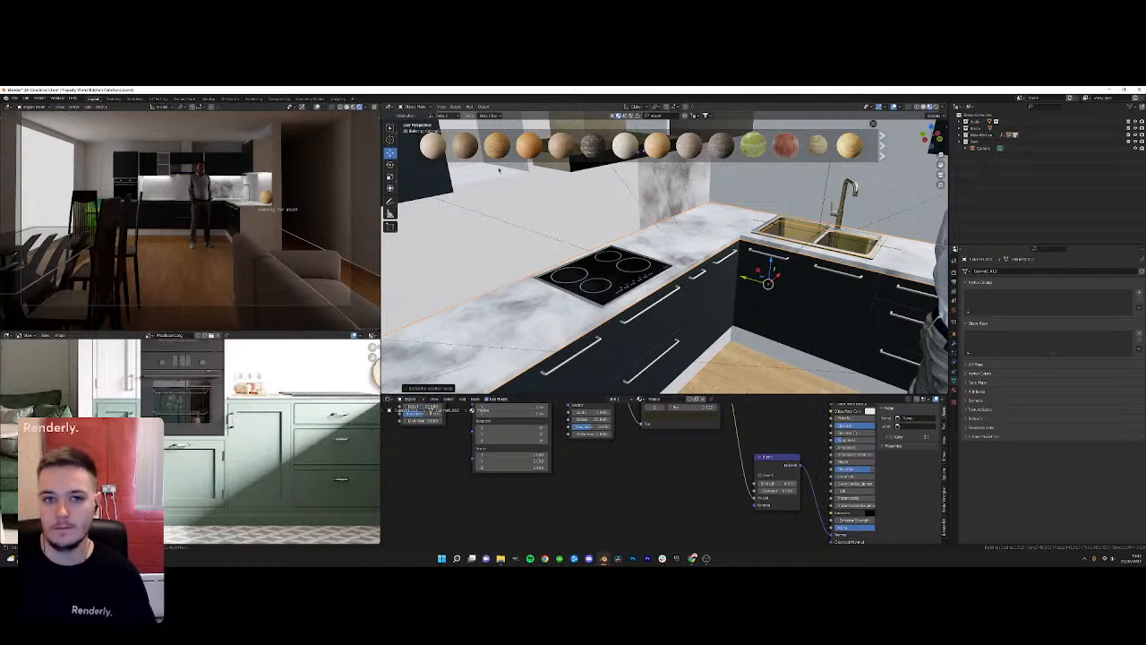
left_click(955, 392)
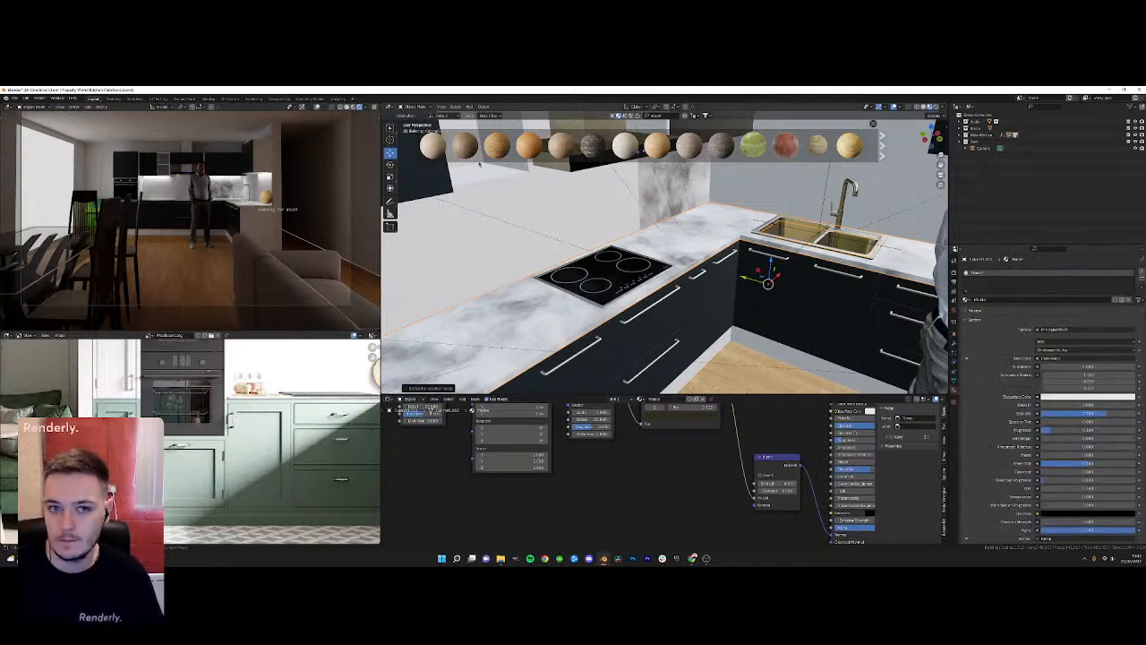
key("Escape")
left_click_drag(497, 145, 528, 304)
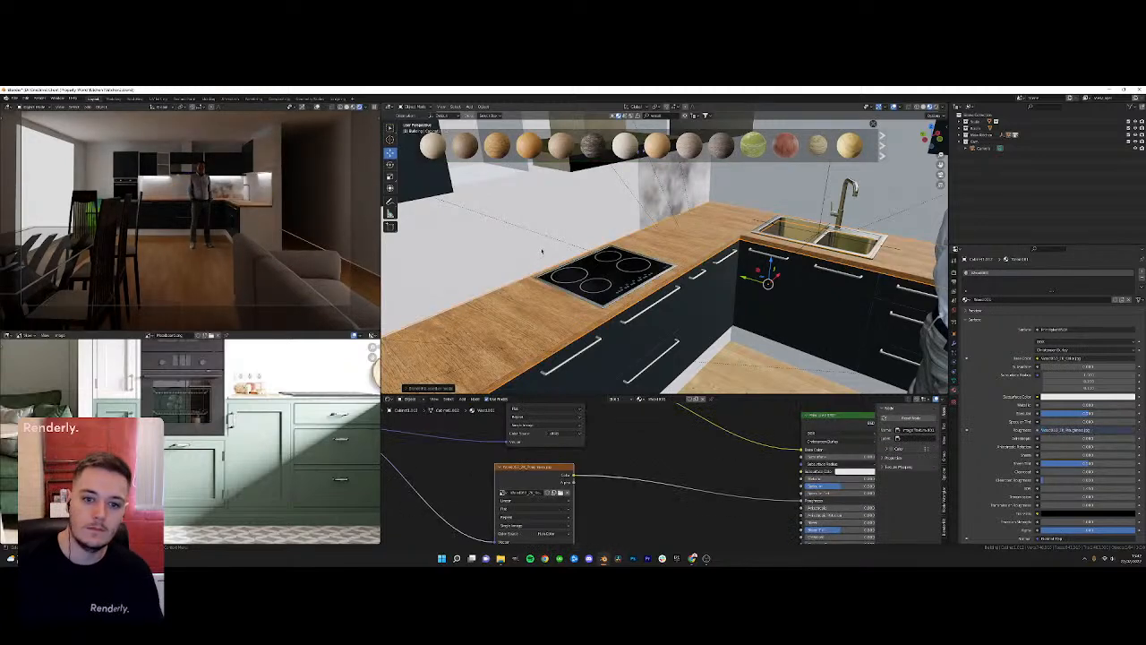
Examine the wood worktop's grain around the hob and sink and compare it with the render and the moodboard
scroll(597, 301, "up", 5)
scroll(195, 249, "up", 6)
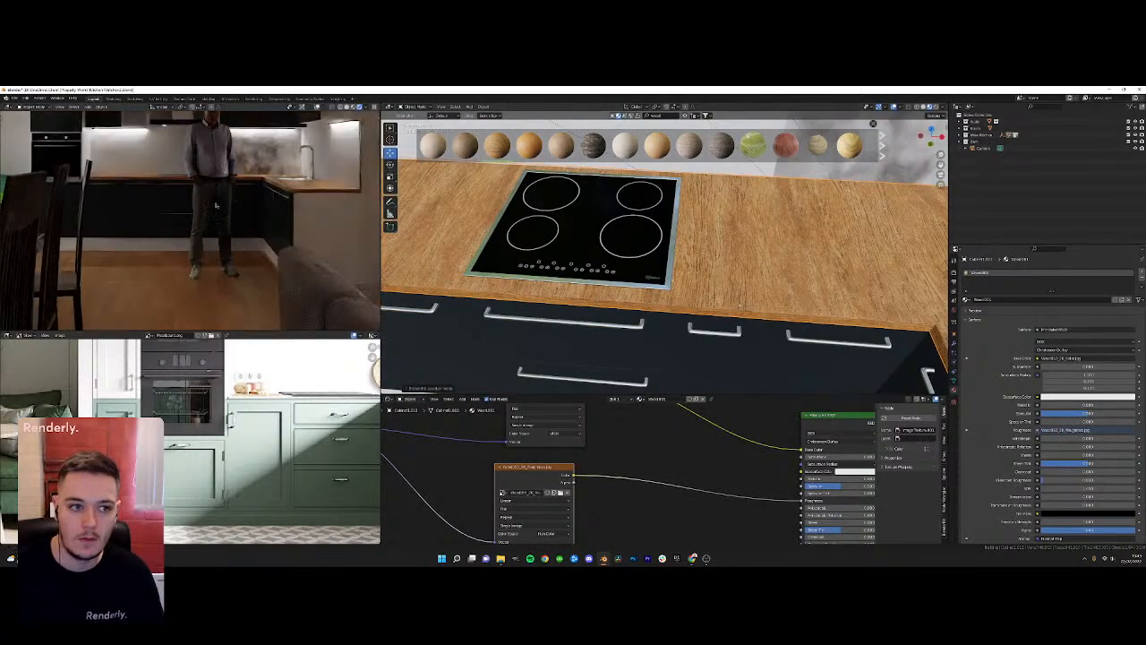
scroll(195, 250, "down", 10)
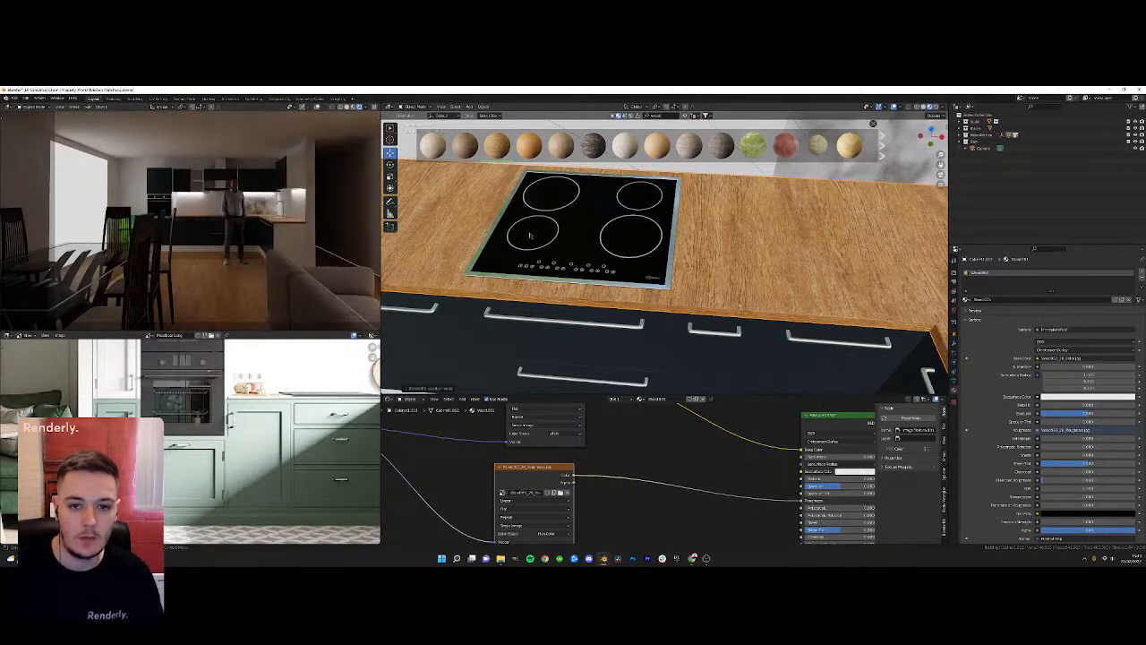
scroll(498, 238, "down", 7)
middle_click_drag(654, 250, 702, 218)
scroll(702, 221, "up", 2)
scroll(336, 343, "down", 6)
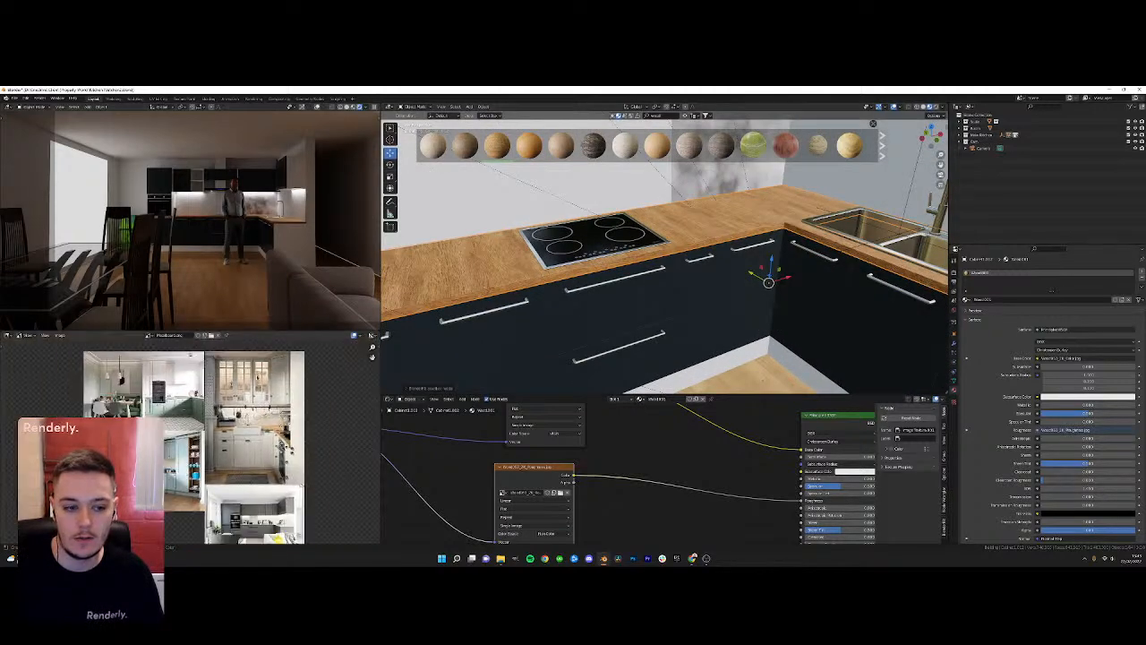
Select the dark lower cabinet doors above the plinth
middle_click_drag(657, 350, 617, 285)
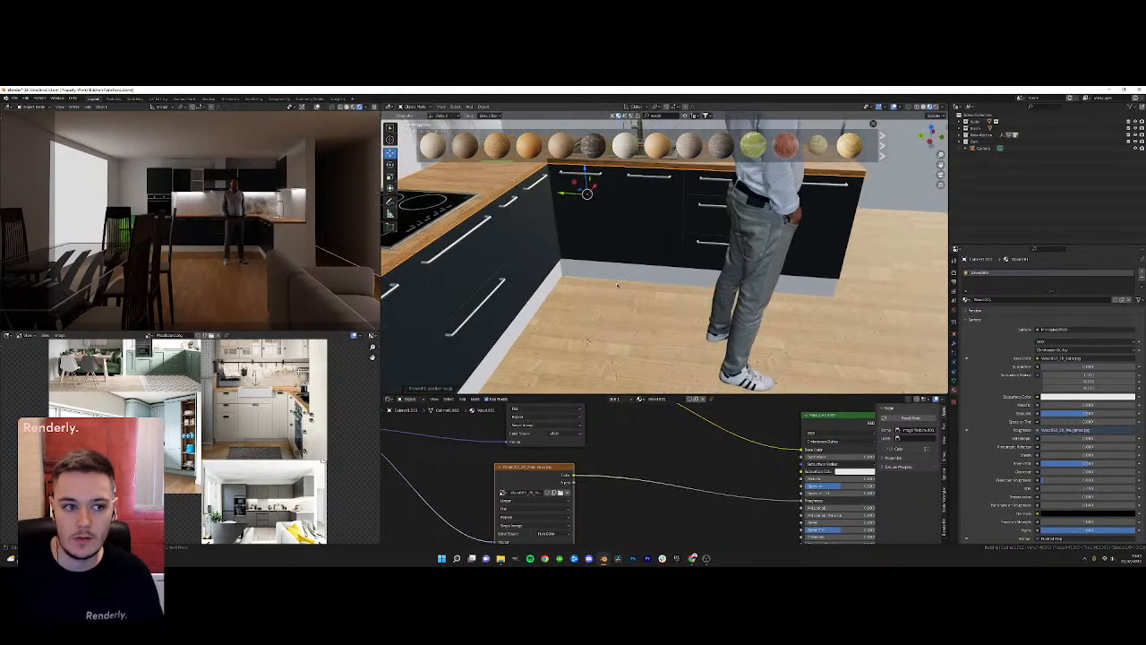
middle_click_drag(546, 293, 577, 298)
left_click(578, 298)
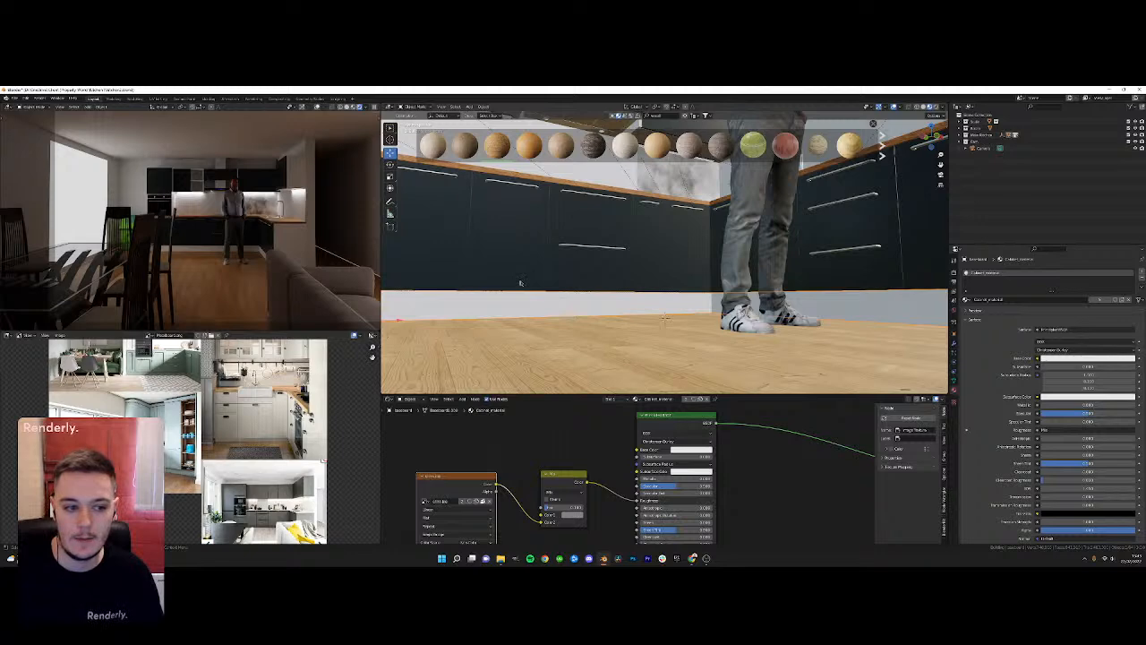
middle_click_drag(552, 294, 621, 330, "shift")
left_click(555, 288)
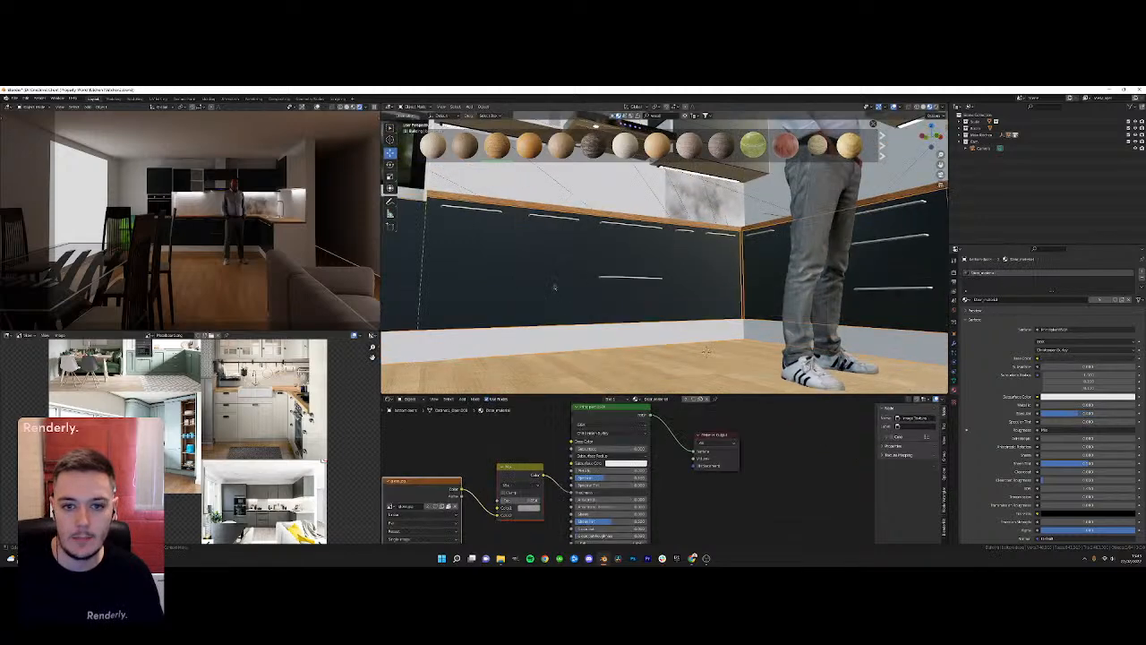
Switch to the ambientCG page in the browser, move its window clear of the render and moodboard, and return to the wood floor results
left_click(694, 560)
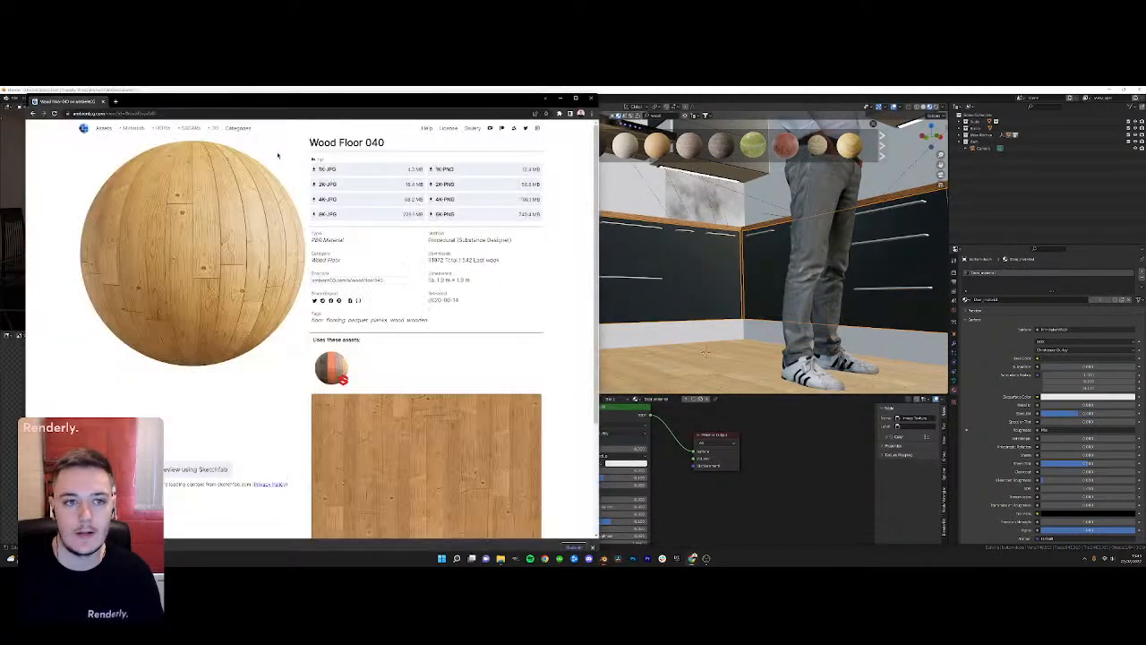
left_click_drag(308, 109, 761, 156)
left_click(489, 163)
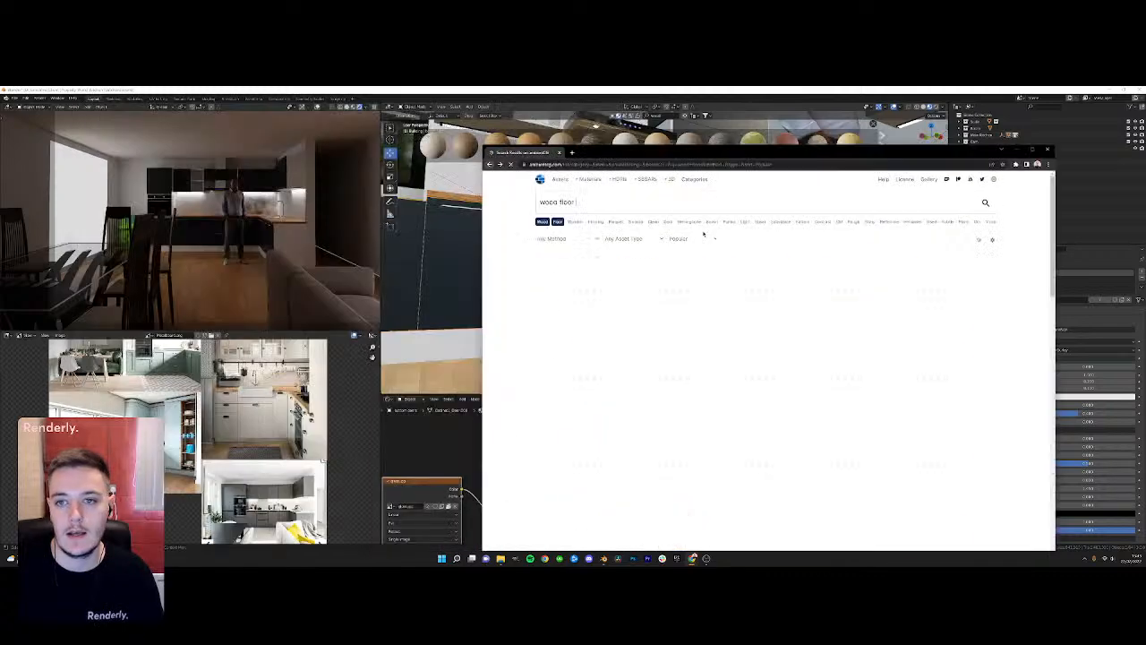
Broaden the ambientCG search from wood floors to wood materials in general
double_click(564, 202)
key("BackSpace")
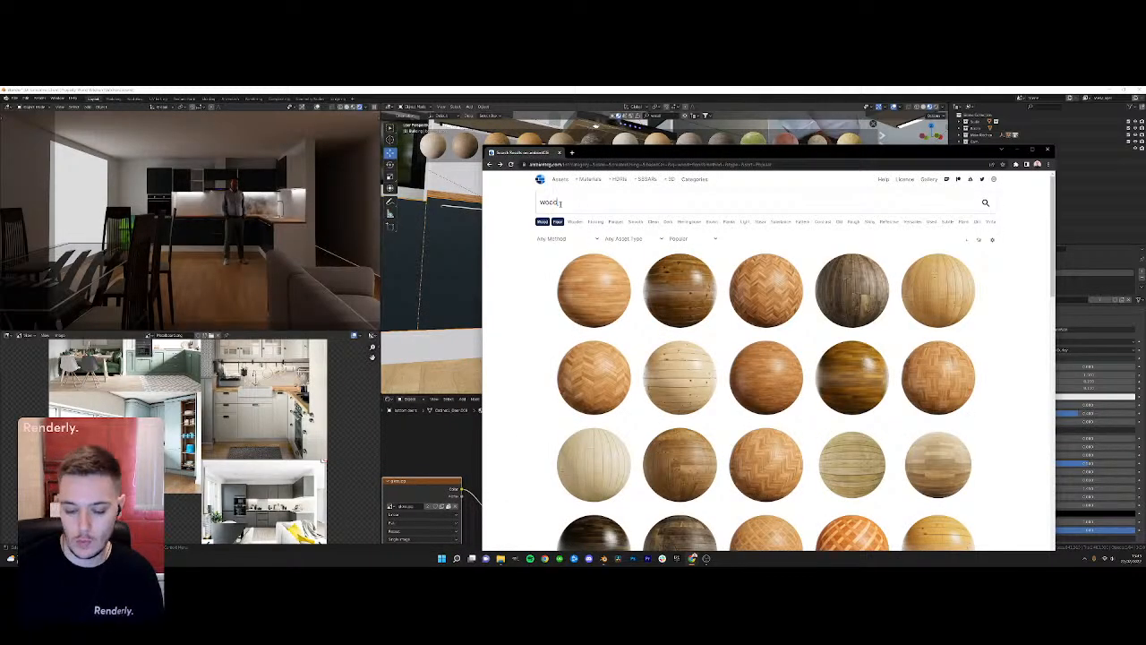
key("Return")
left_click_drag(561, 203, 539, 206)
type("wood colours")
key("Return")
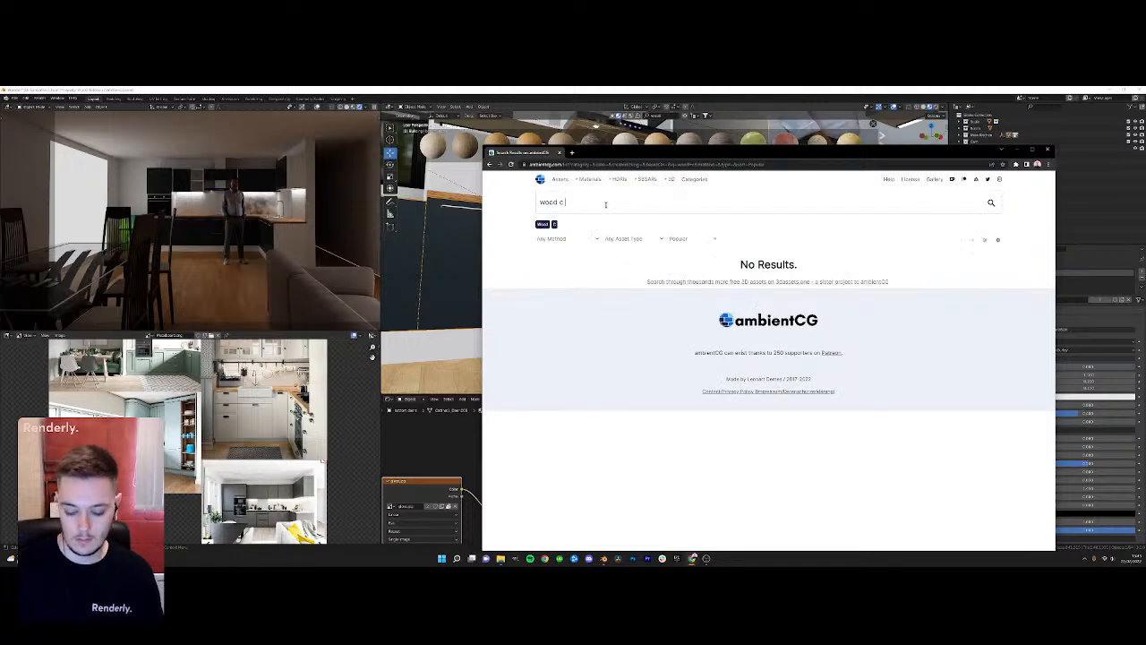
Browse the wood material results and open the page of the smooth orange Wood 023 material
scroll(779, 335, "down", 5)
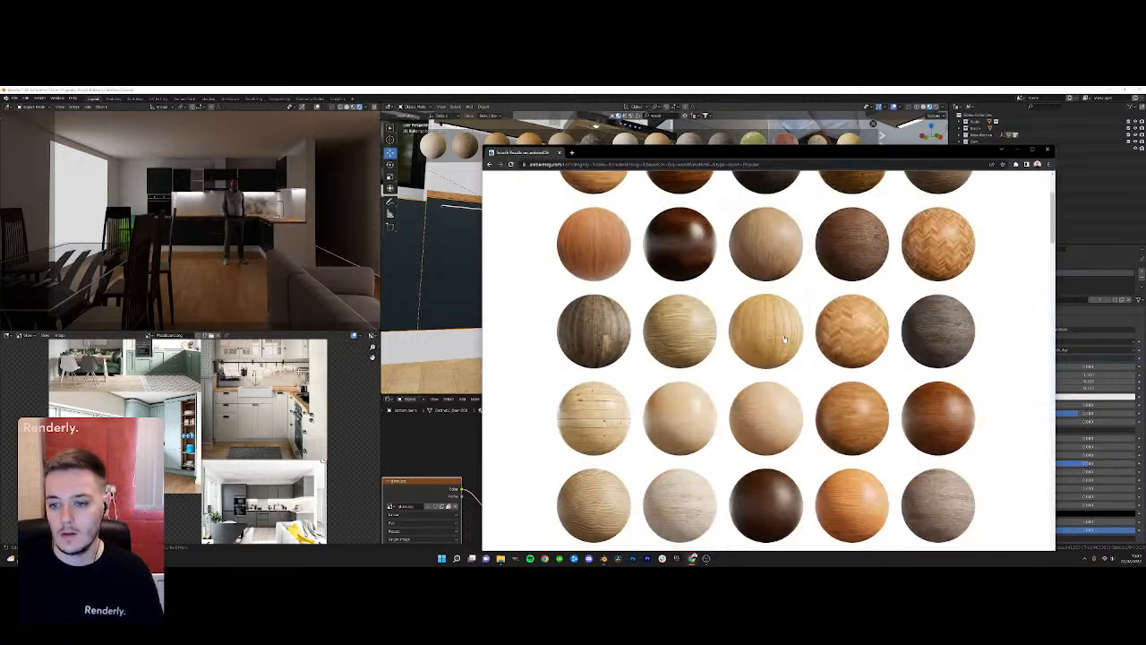
scroll(779, 335, "down", 10)
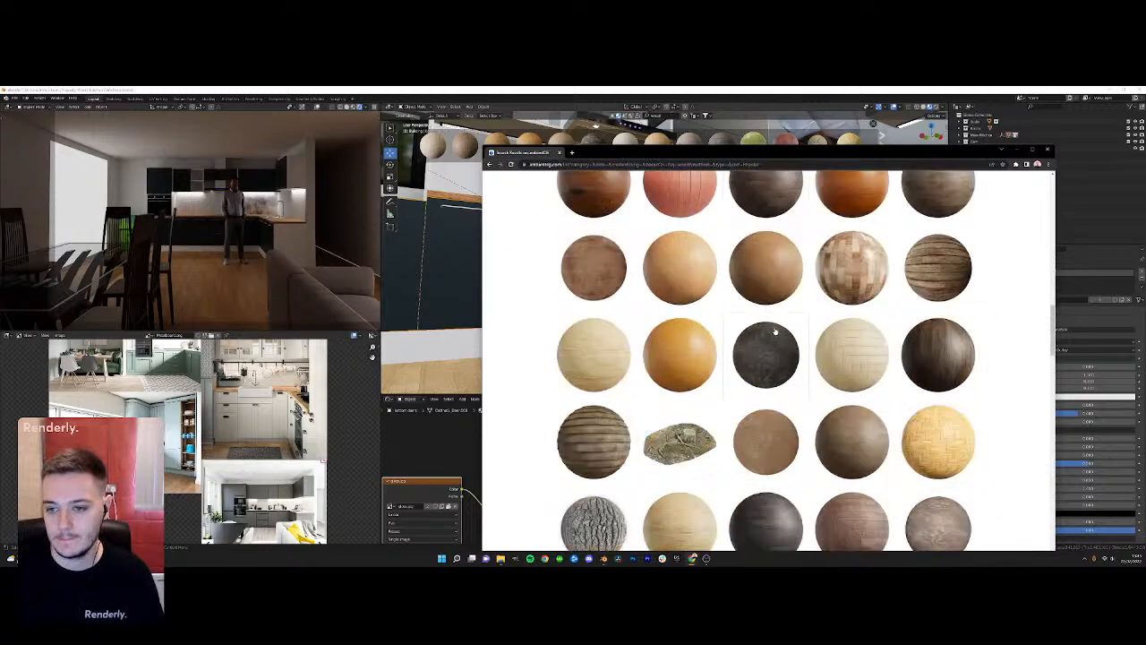
scroll(771, 313, "down", 2)
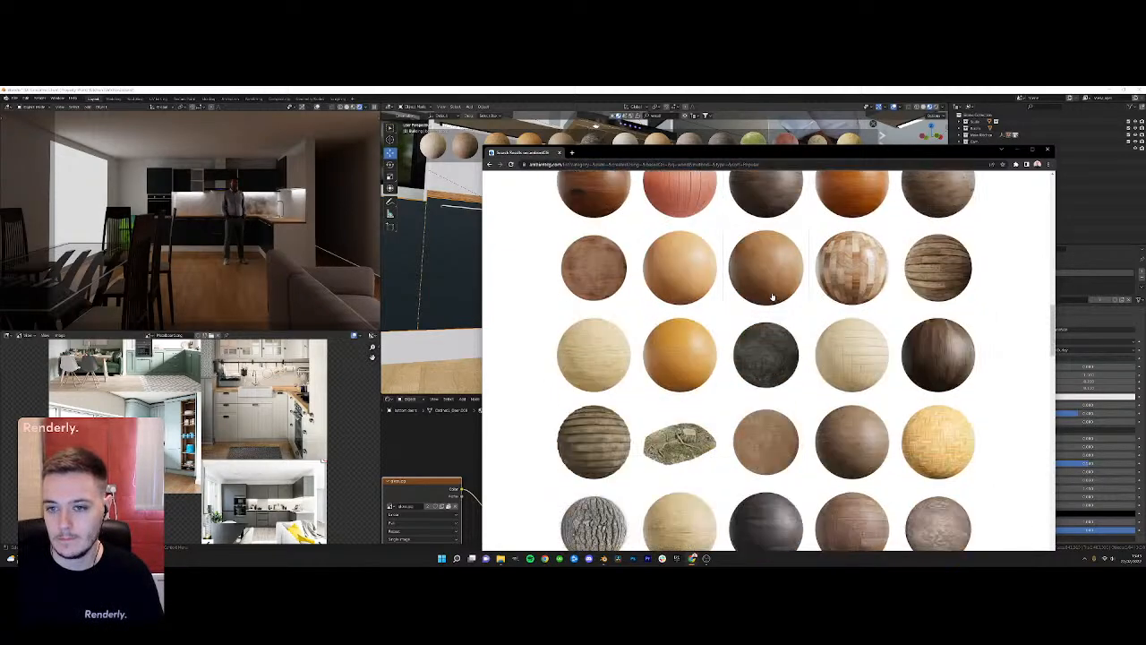
scroll(692, 288, "down", 2)
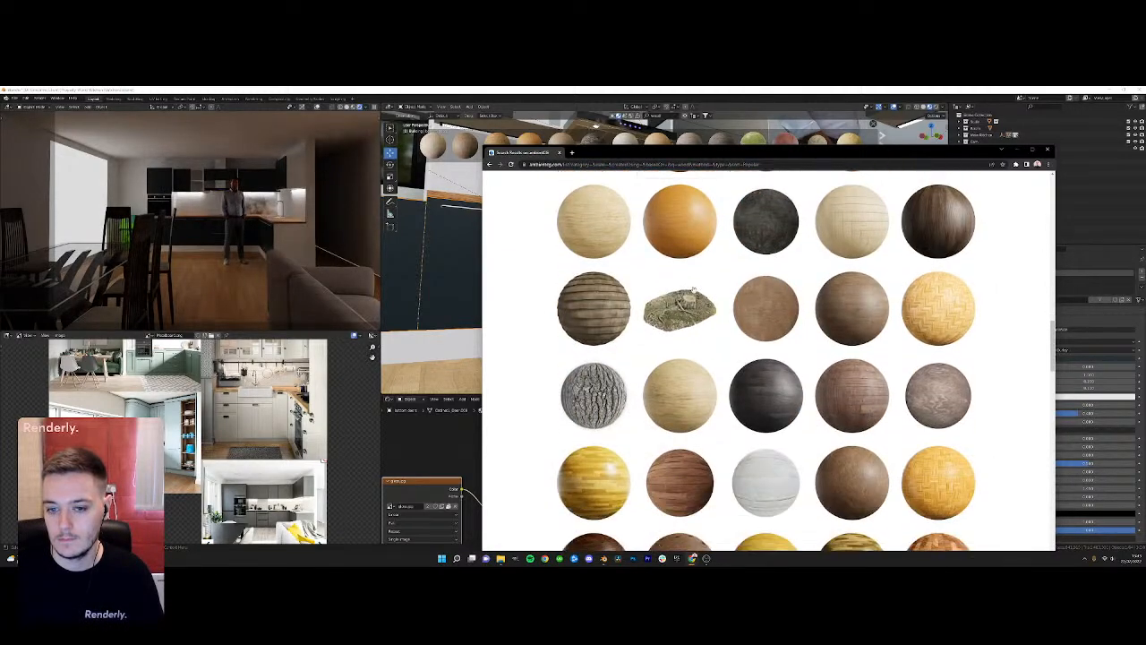
scroll(692, 288, "up", 2)
left_click(695, 311)
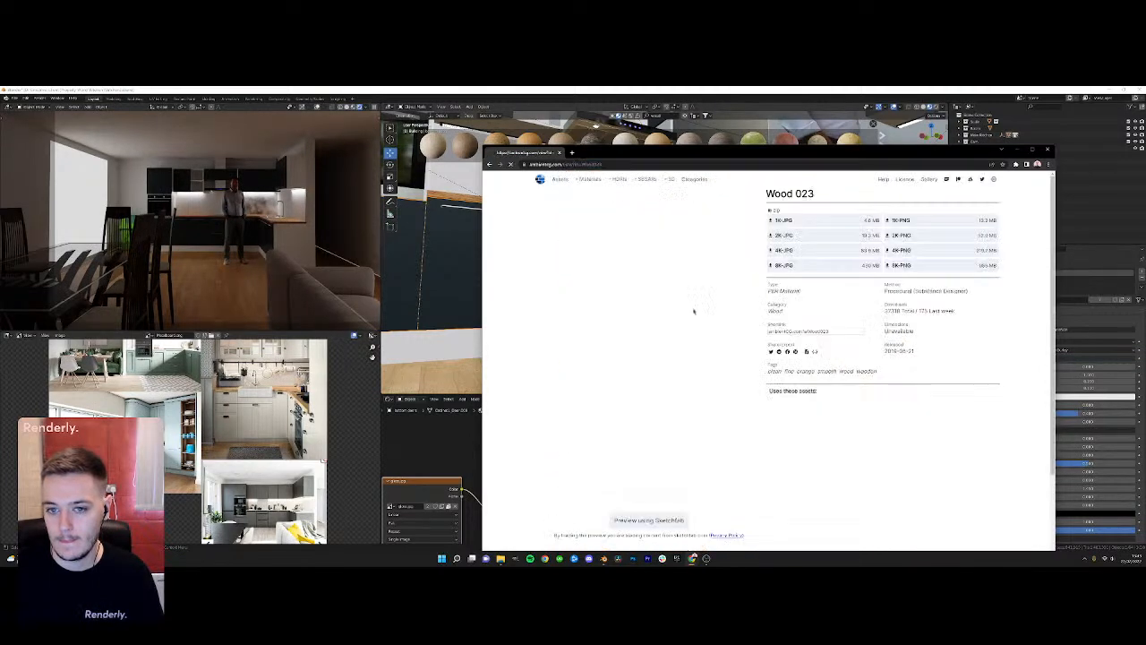
Go back to the wood results and examine the page of the light, smooth wood material directly above Wood 023
key("alt+Left")
scroll(686, 270, "up", 1)
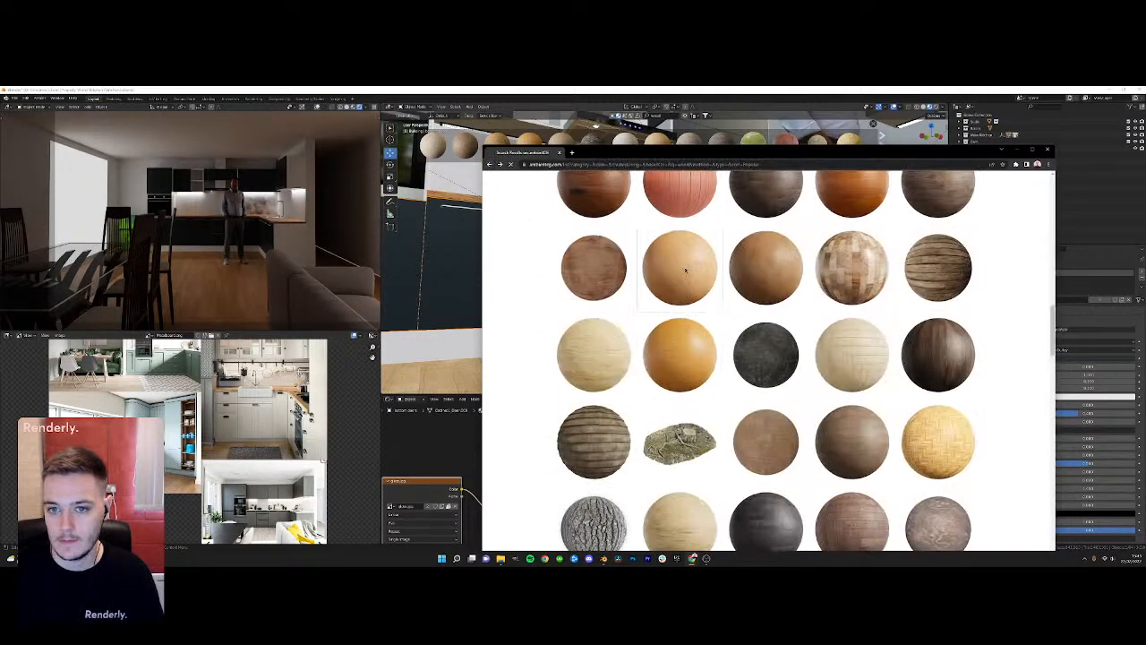
left_click(686, 271)
scroll(686, 274, "down", 1)
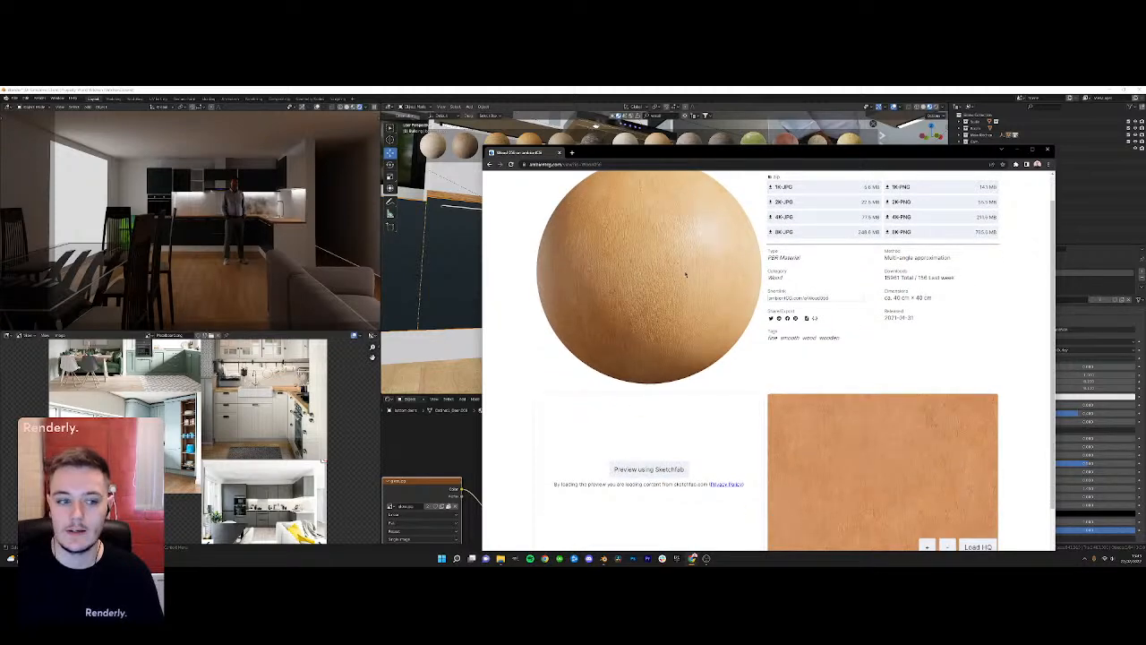
Download the Wood 056 material as 4K-JPG and place the Wood textures folder window beside the browser
scroll(693, 271, "up", 1)
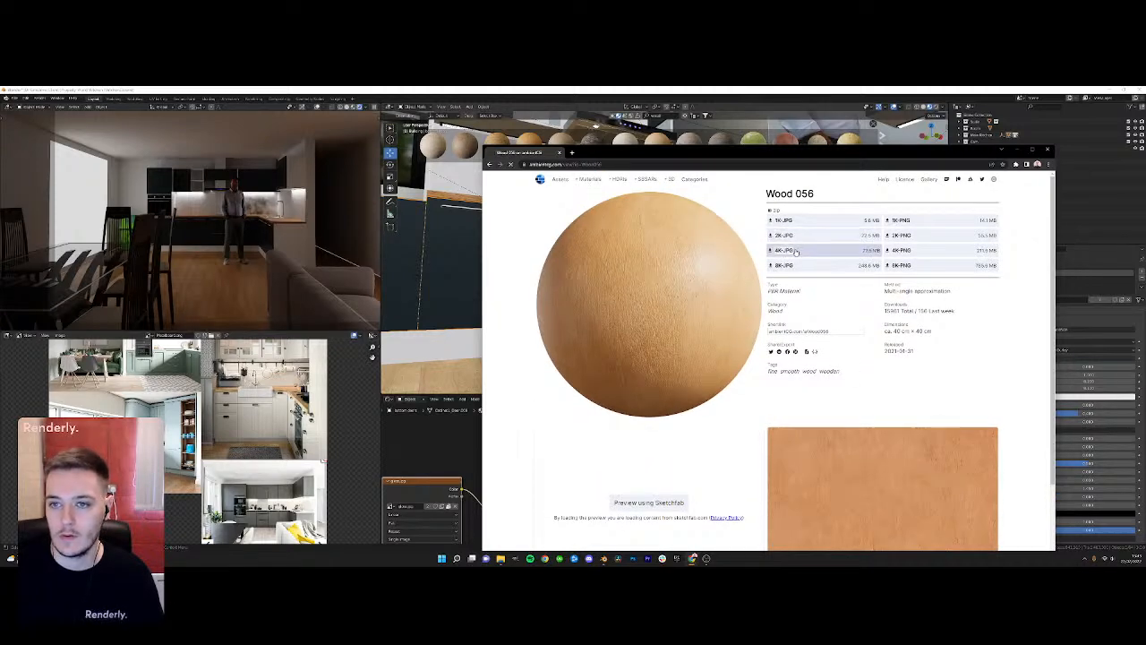
left_click(500, 556)
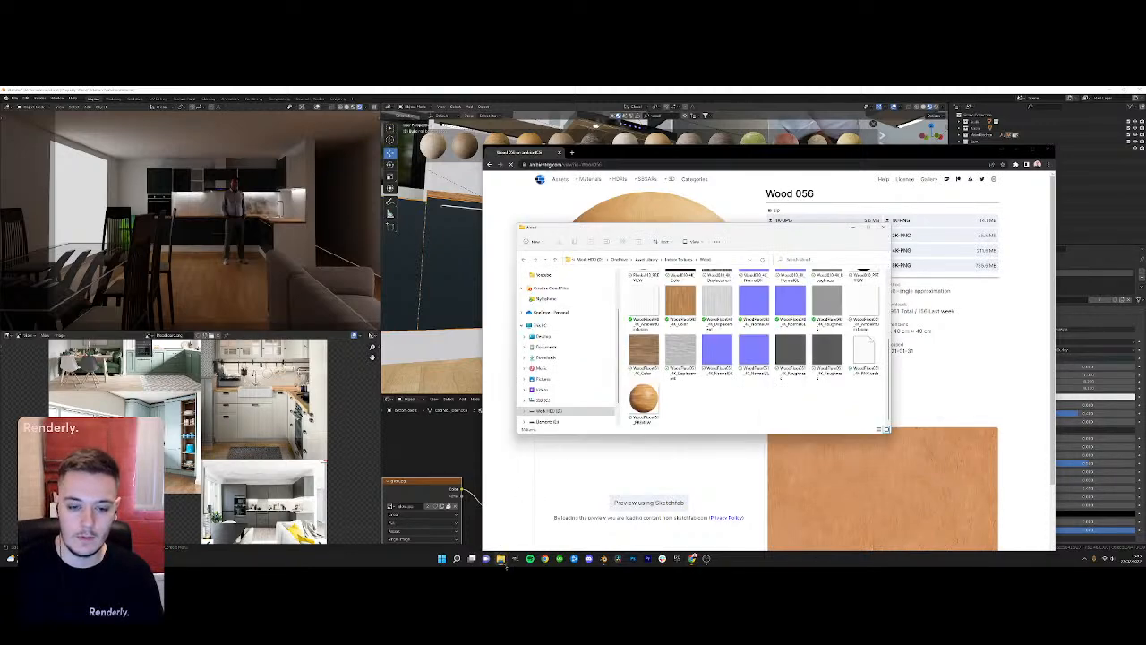
scroll(738, 377, "up", 3)
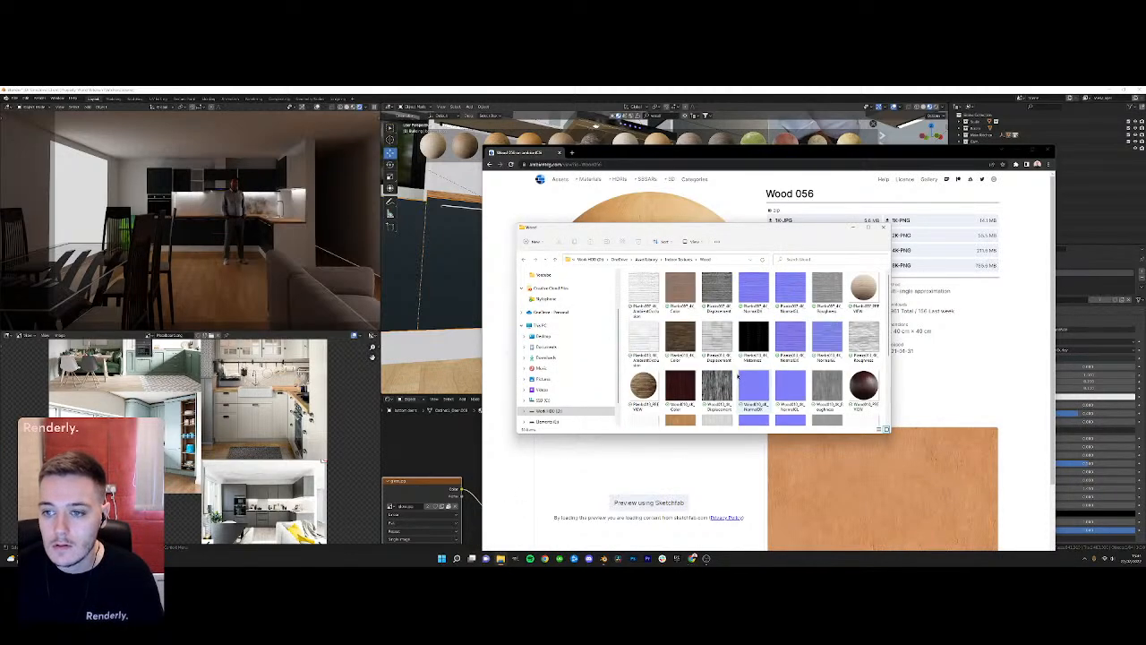
scroll(738, 377, "down", 3)
left_click_drag(662, 231, 225, 259)
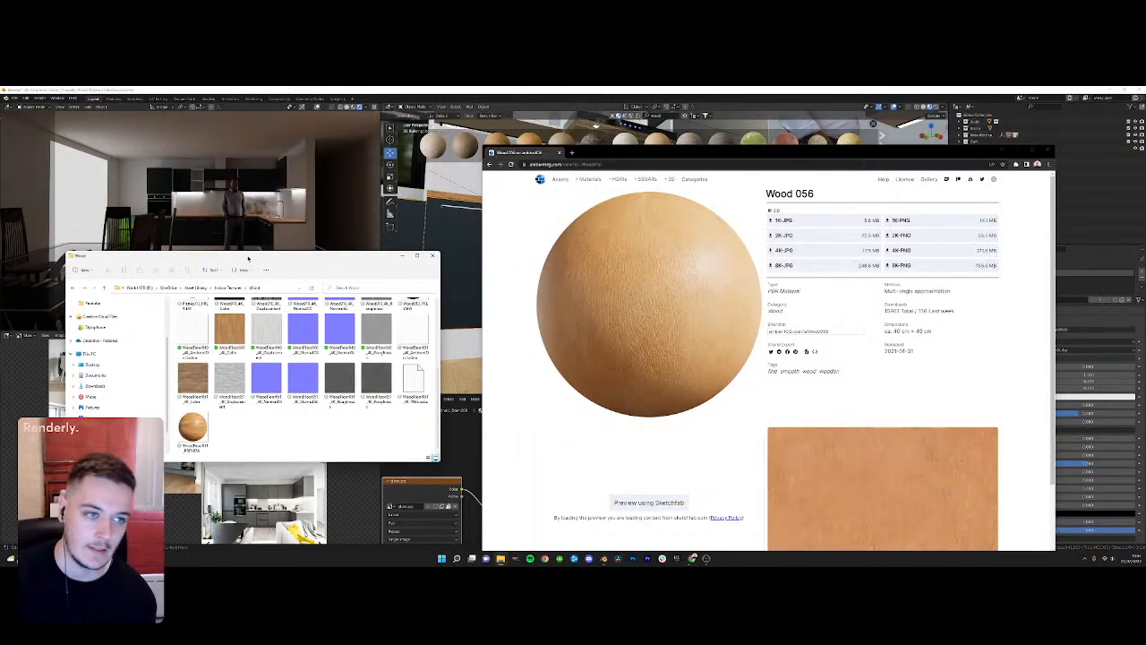
left_click_drag(249, 257, 228, 241)
left_click_drag(662, 157, 702, 104)
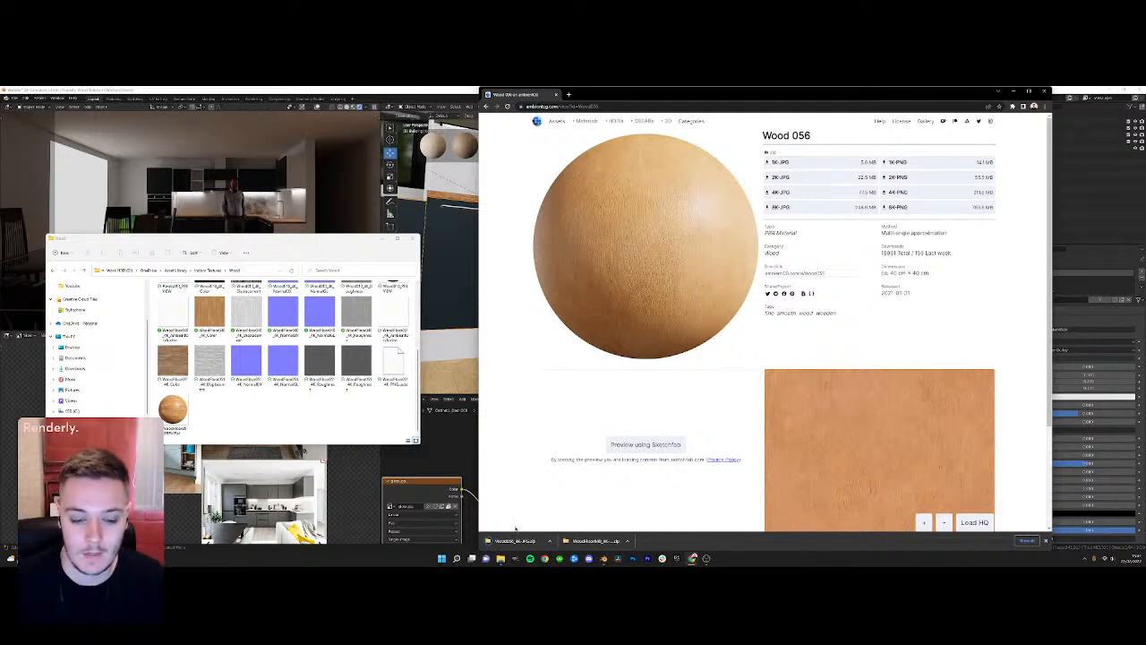
Copy the Wood056 texture maps and preview image from the downloaded zip into the Wood textures folder, then put the browser away
left_click(515, 540)
left_click_drag(304, 245, 801, 231)
left_click(685, 288)
left_click_drag(685, 287, 391, 412)
left_click(670, 288)
left_click(680, 329, "shift")
left_click(680, 361)
left_click(911, 231)
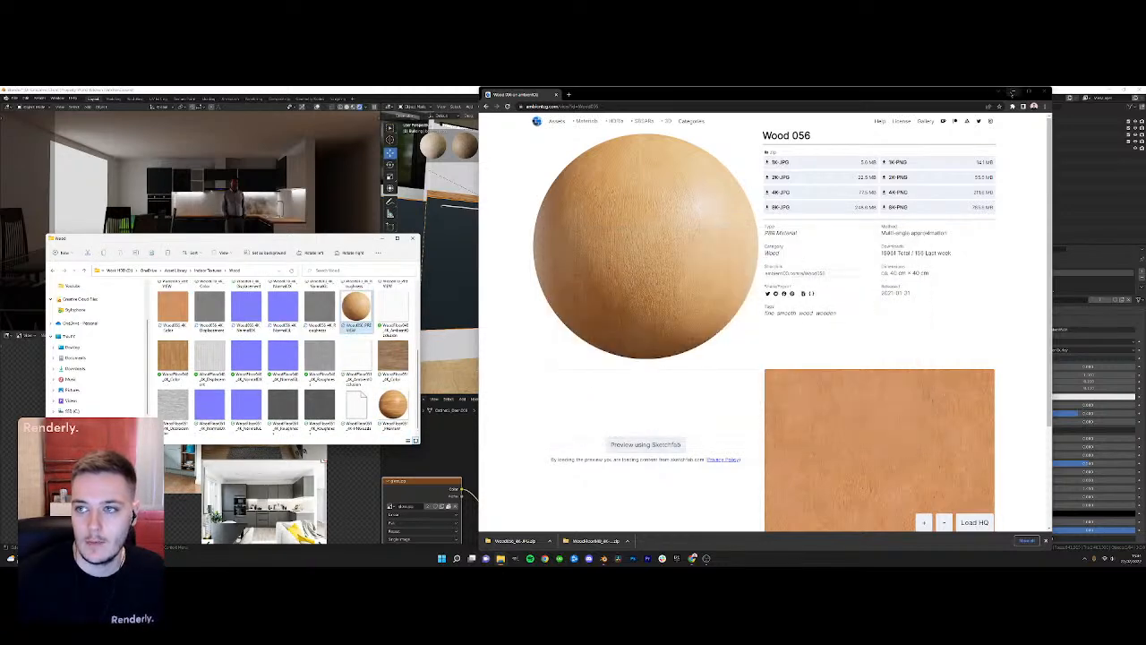
left_click(1012, 92)
Replace the baseboard's cabinet material with a new material named Wood Counters
left_click(667, 330)
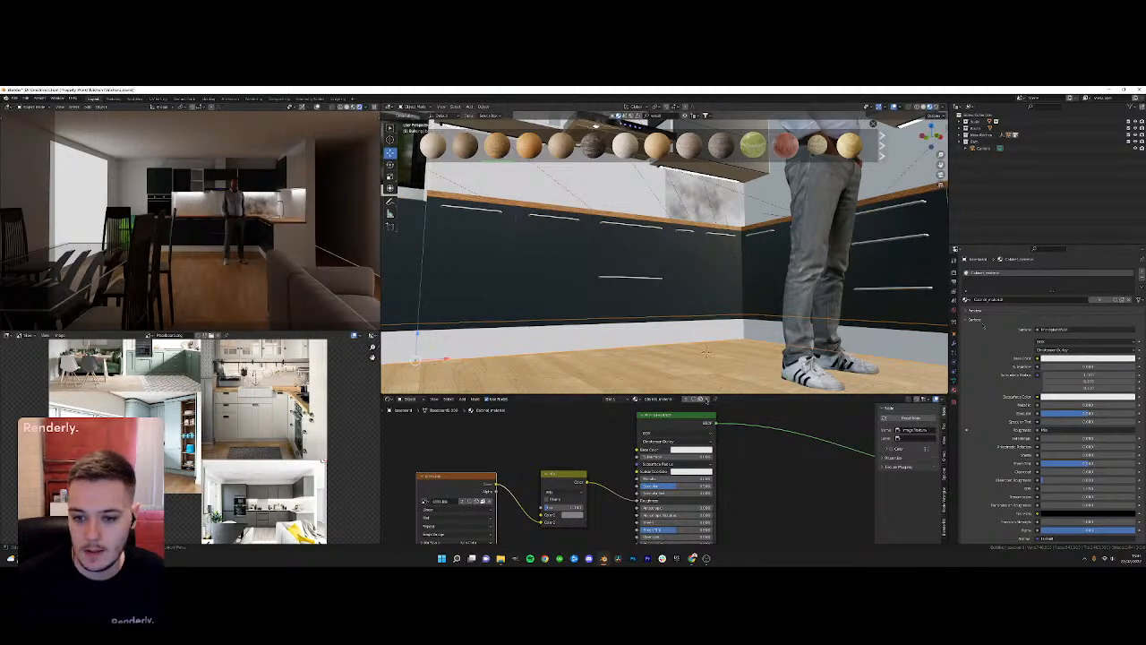
left_click(675, 400)
left_click(661, 399)
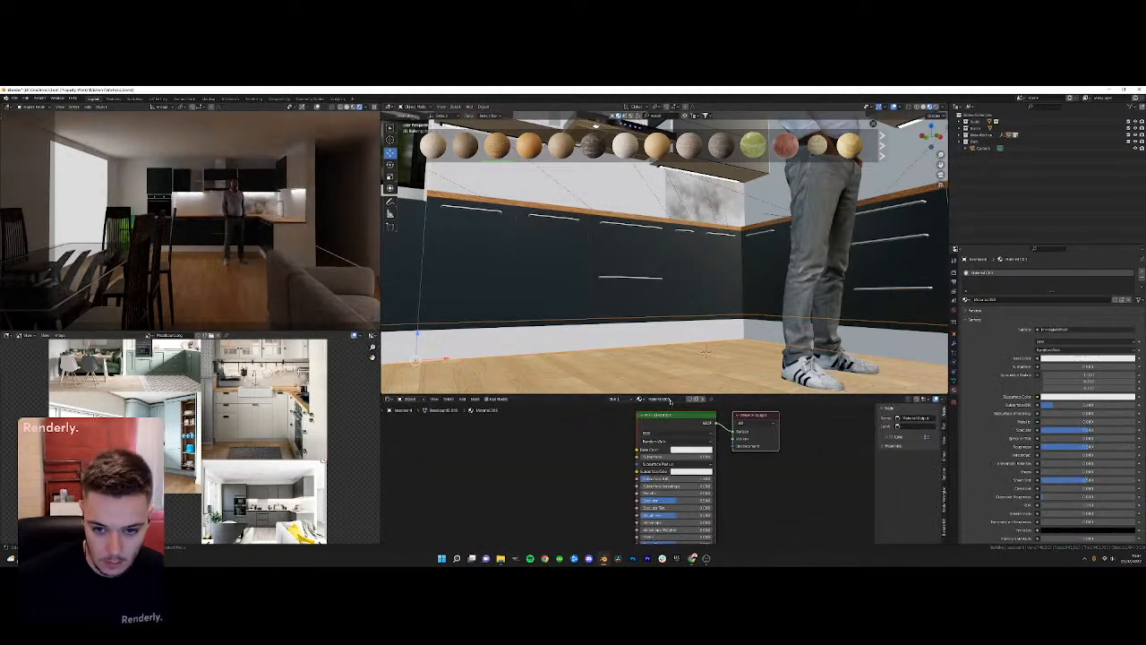
type("s")
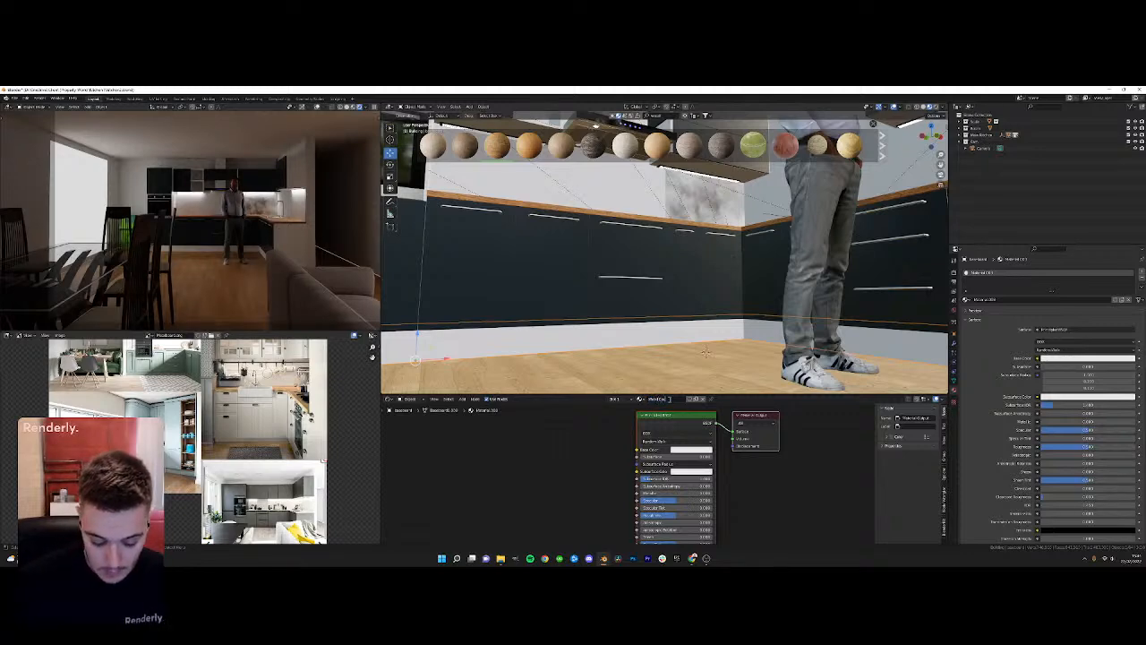
key("Return")
Bring the Wood056 4K Color image from the textures folder into the shader and connect it to Base Color
left_click(500, 558)
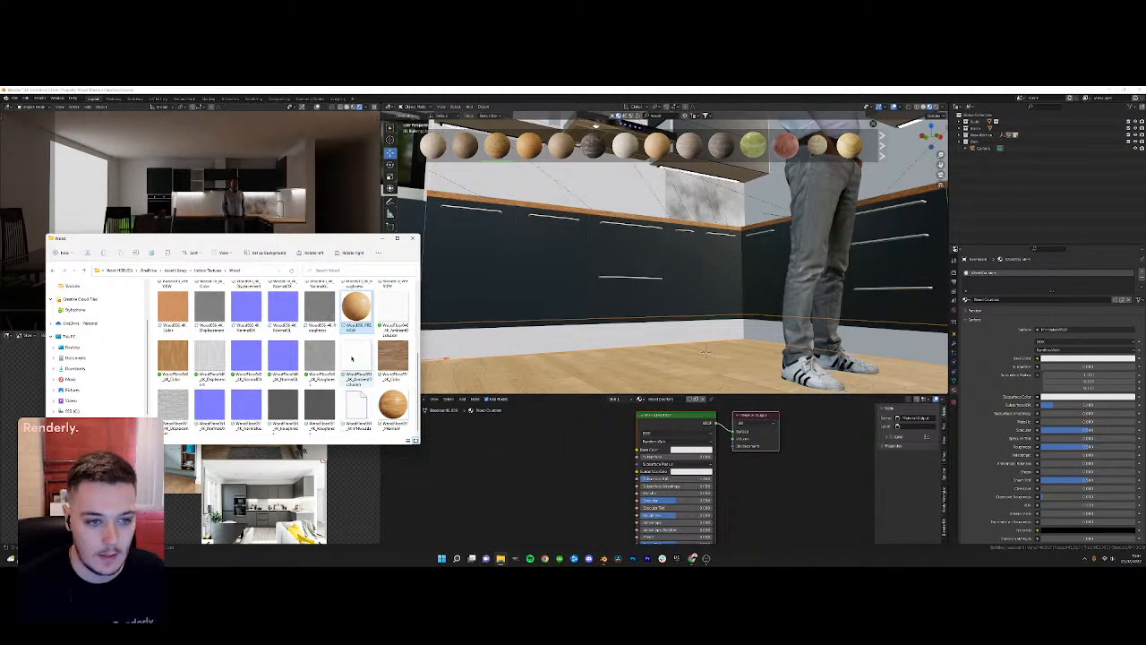
left_click_drag(173, 309, 637, 449)
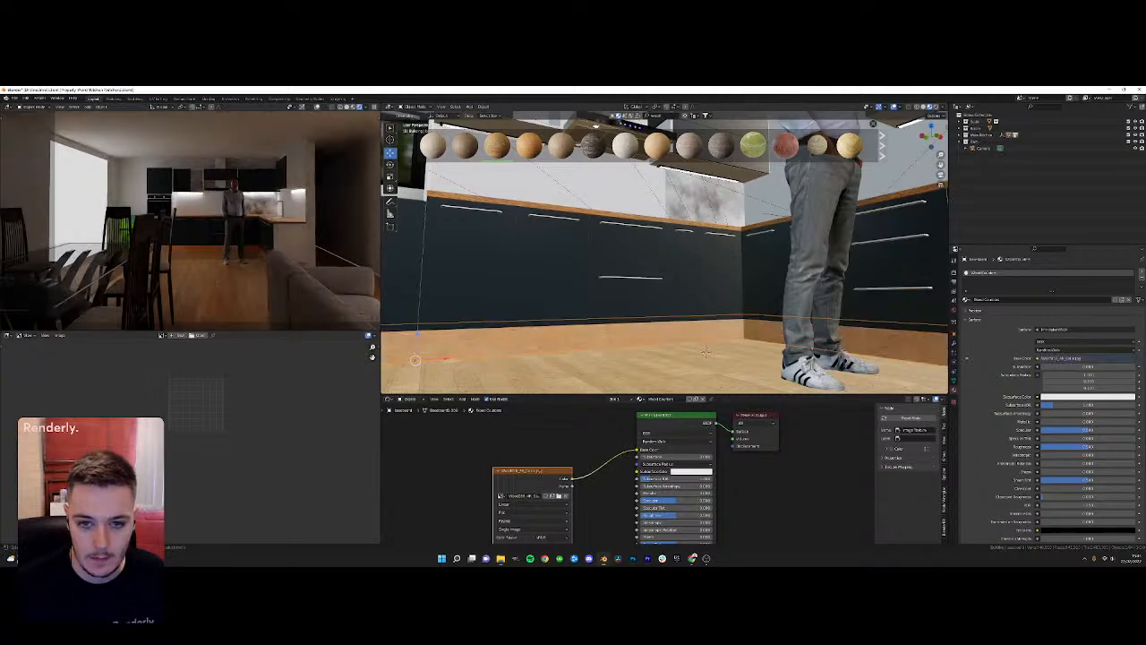
left_click_drag(533, 470, 499, 459)
Isolate the baseboard, enter Edit Mode and show its UV layout in the UV Editor
middle_click_drag(528, 353, 670, 301, "shift")
key("shift+h")
key("Tab")
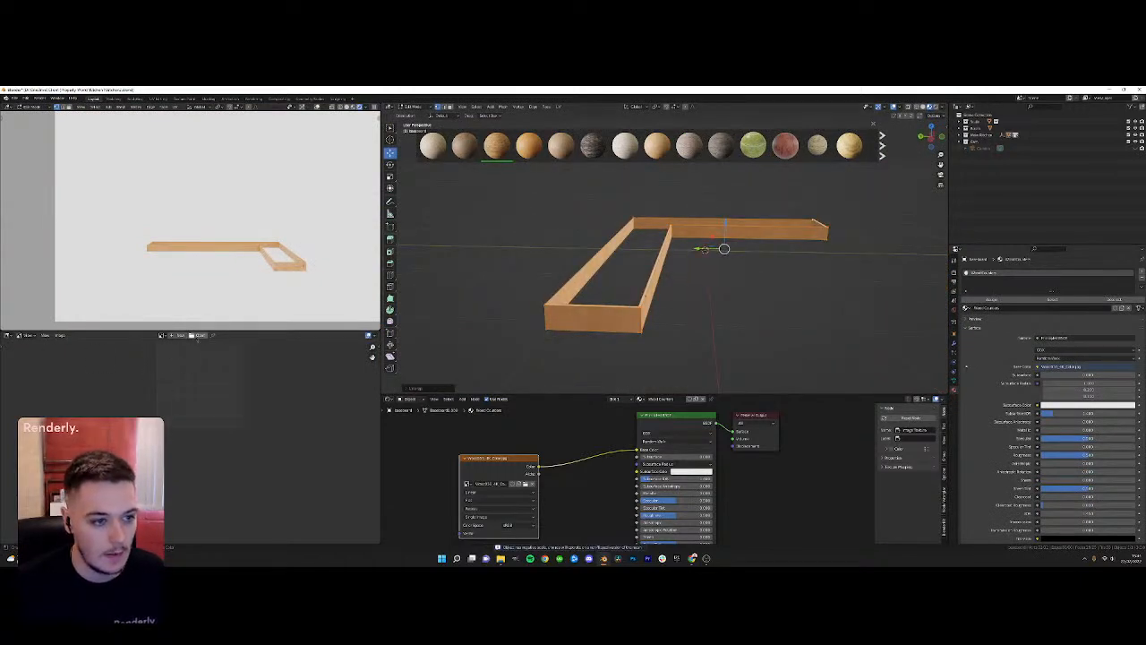
left_click(8, 335)
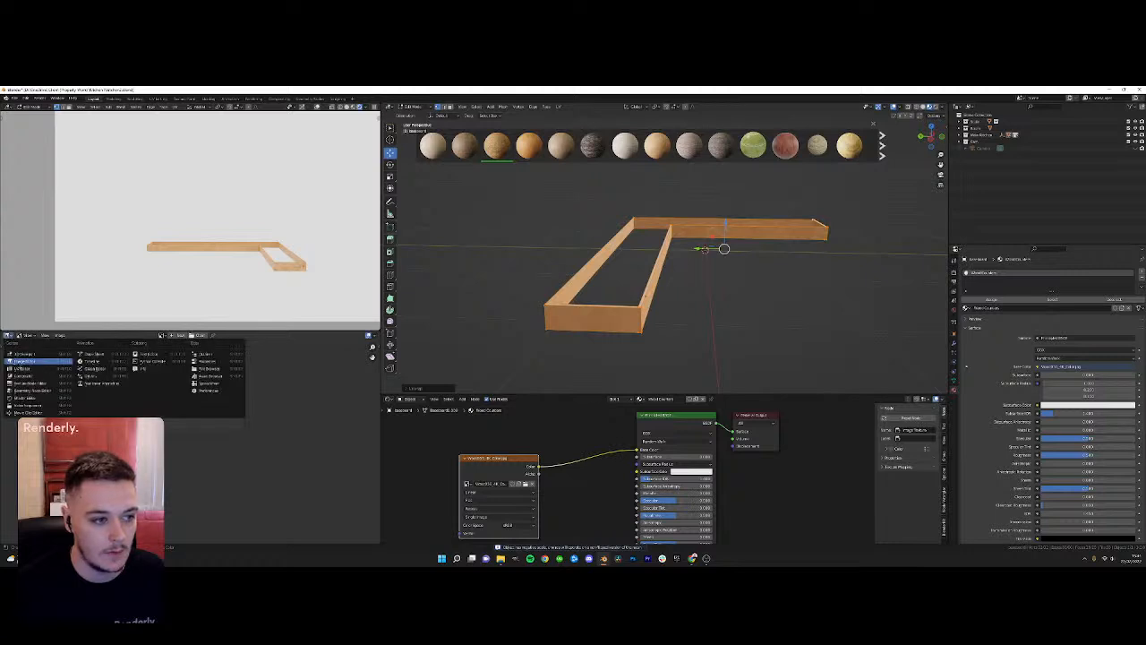
left_click(36, 367)
scroll(183, 408, "down", 3)
scroll(183, 408, "up", 3)
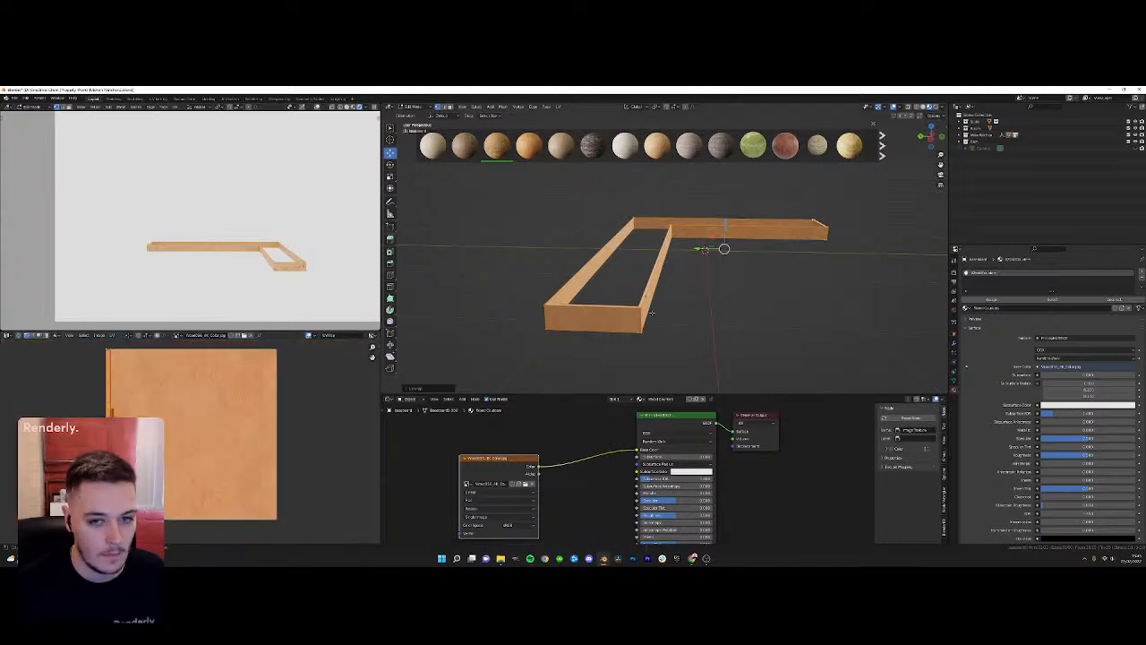
Unwrap the baseboard with Smart UV Project using the default settings
key("u")
left_click(633, 323)
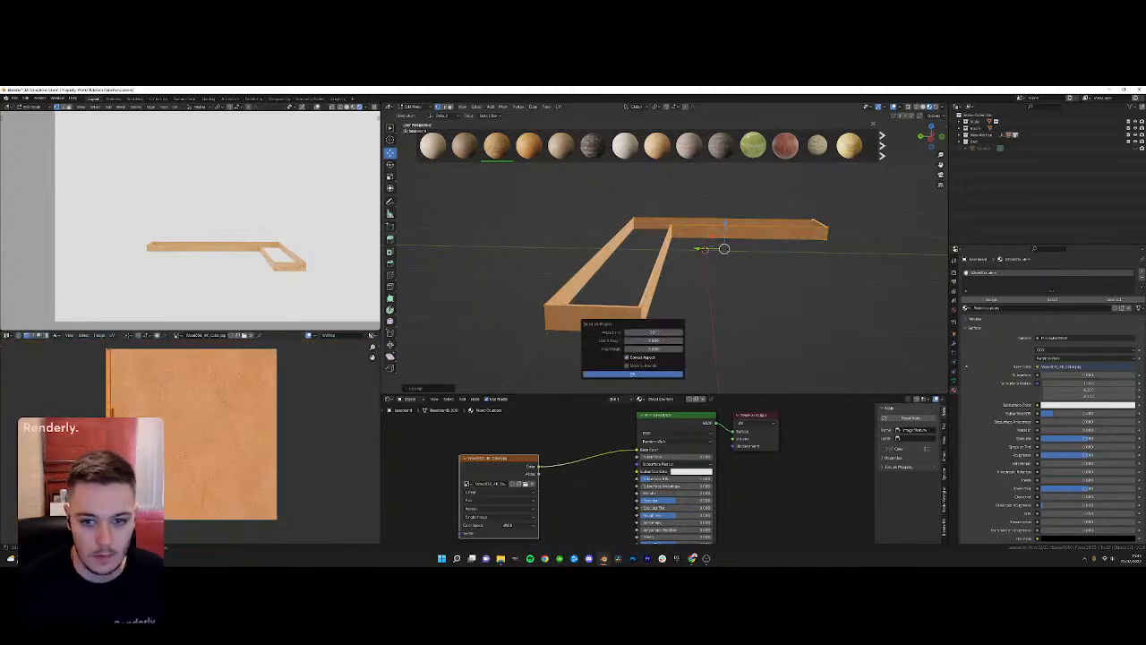
left_click(629, 374)
Enlarge the baseboard's UV islands and rotate them 90 degrees so the wood grain runs along its length
key("s")
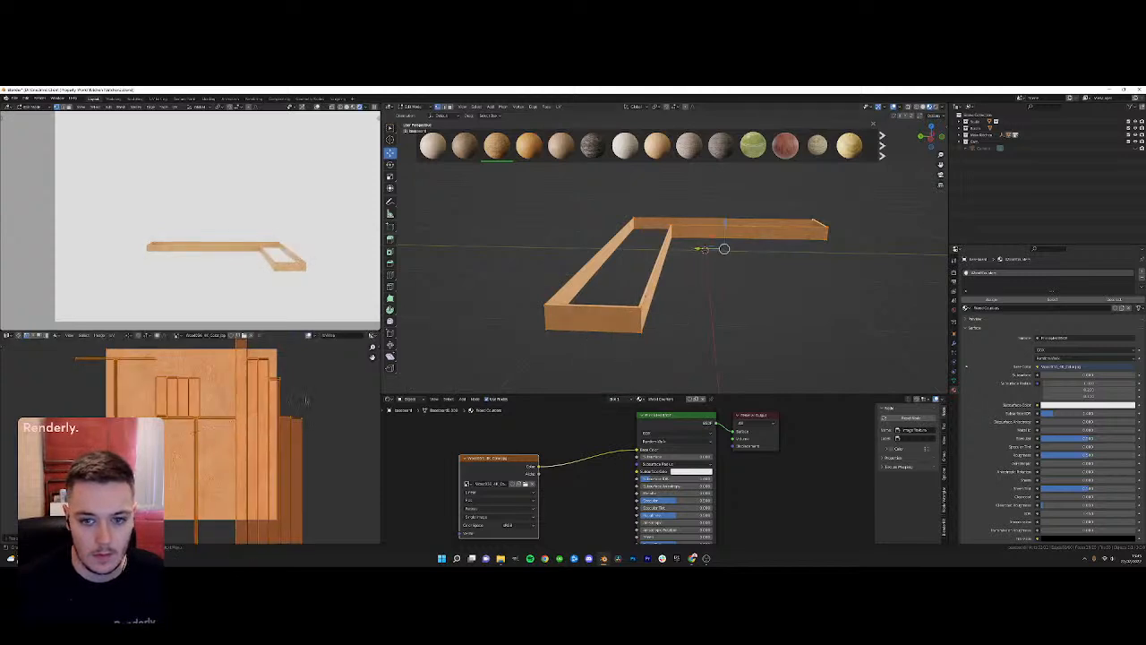
middle_click_drag(661, 330, 609, 323)
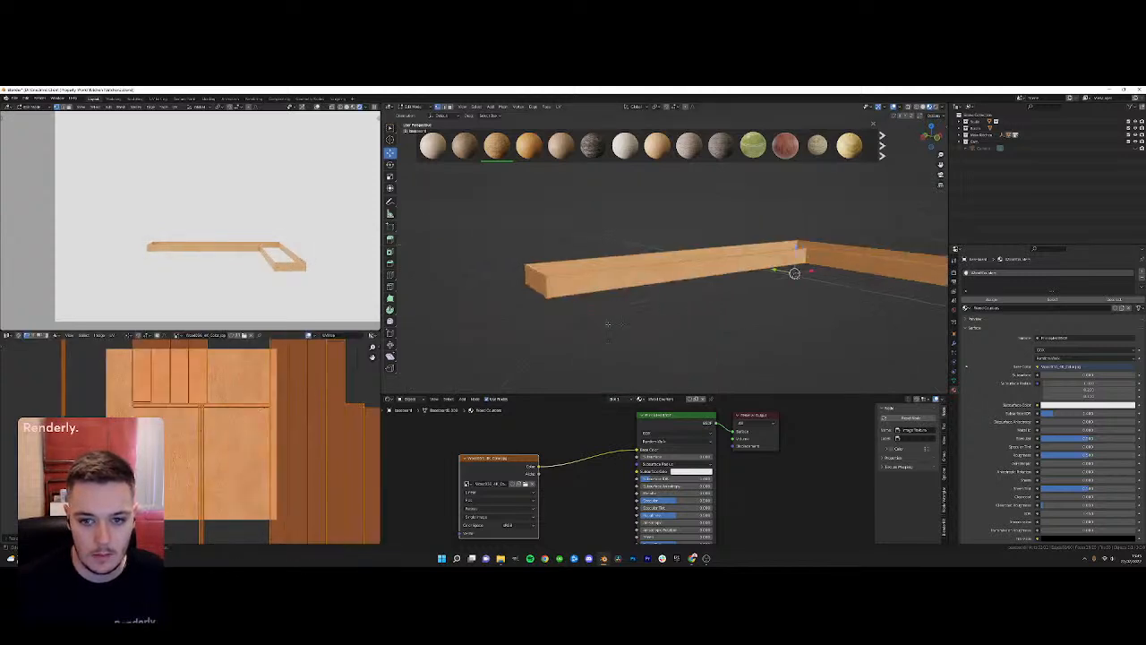
scroll(609, 323, "up", 4)
type("r90")
key("Return")
key("s")
left_click(299, 396)
key("Tab")
middle_click_drag(693, 332, 519, 289)
key("Tab")
key("Tab")
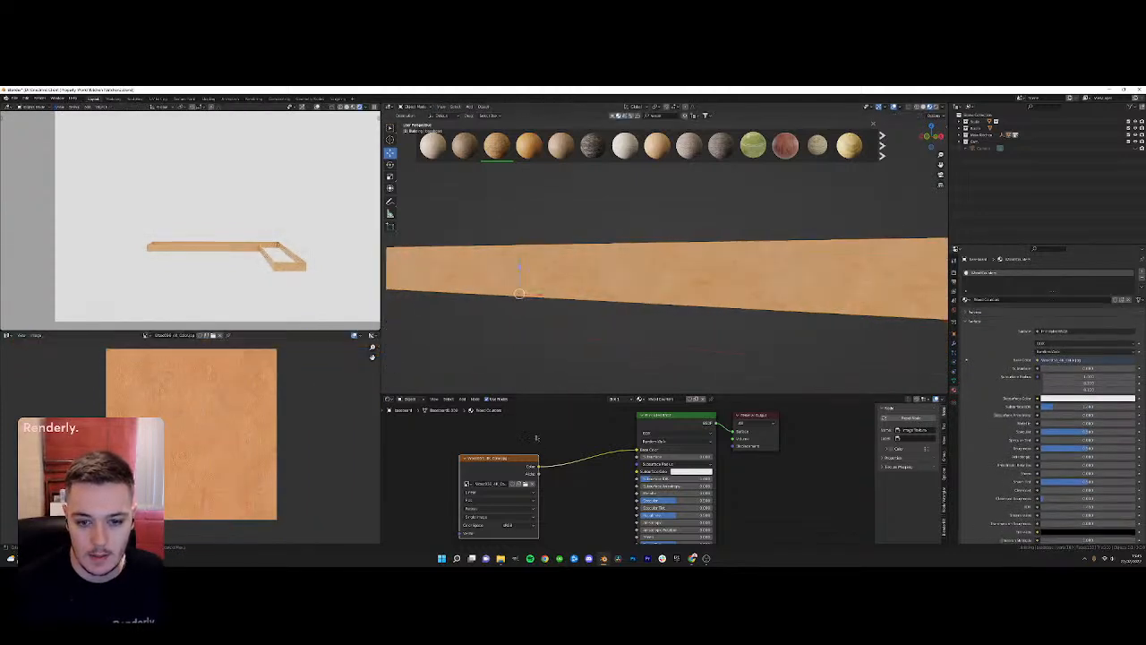
Insert a Hue Saturation Value node between the wood image and Base Color, and tint the wood light green
left_click(476, 399)
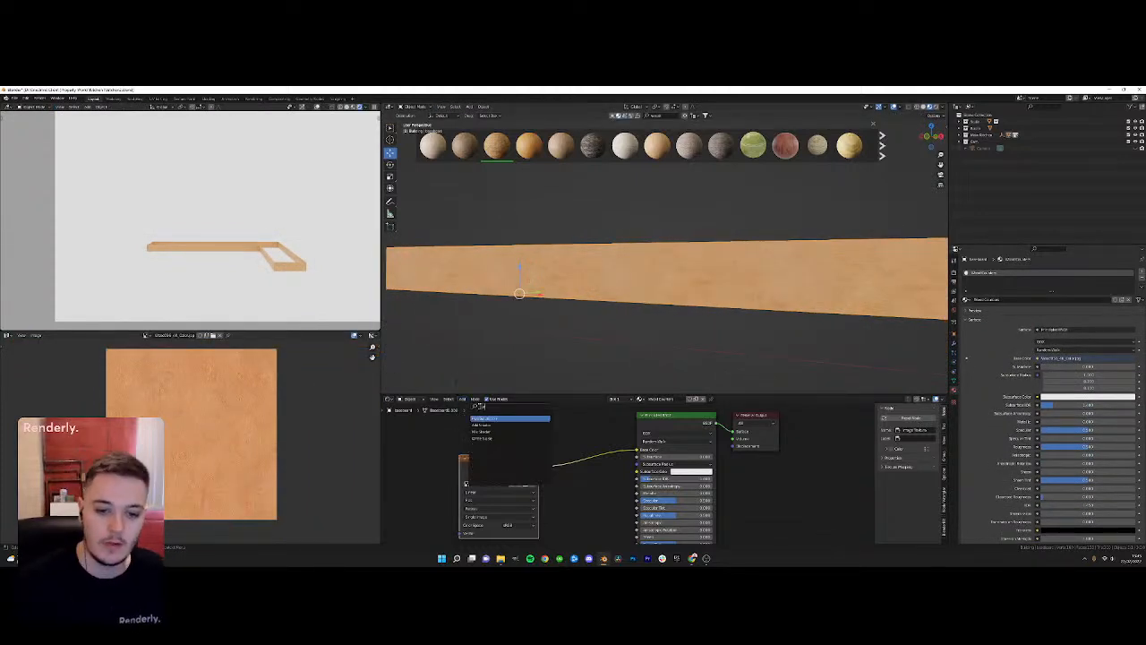
left_click(506, 418)
left_click(617, 450)
left_click_drag(617, 450, 565, 458)
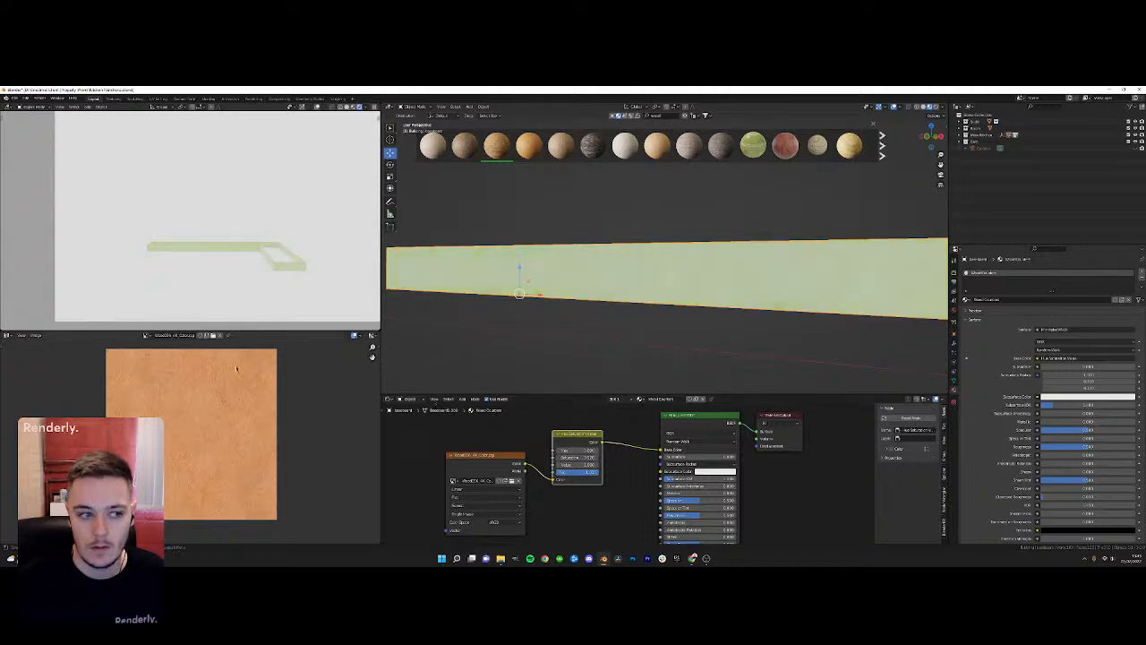
Open the moodboard image in the Image Editor and frame the green kitchen cabinets as a colour reference
left_click(10, 337)
left_click(32, 360)
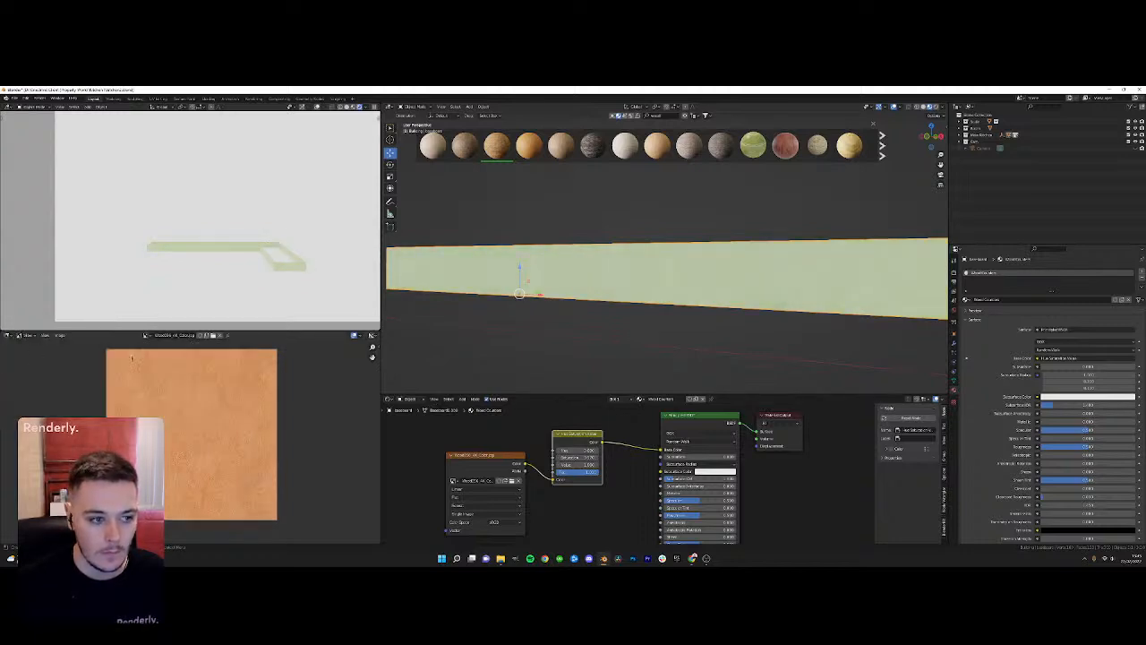
left_click(208, 336)
left_click(276, 315)
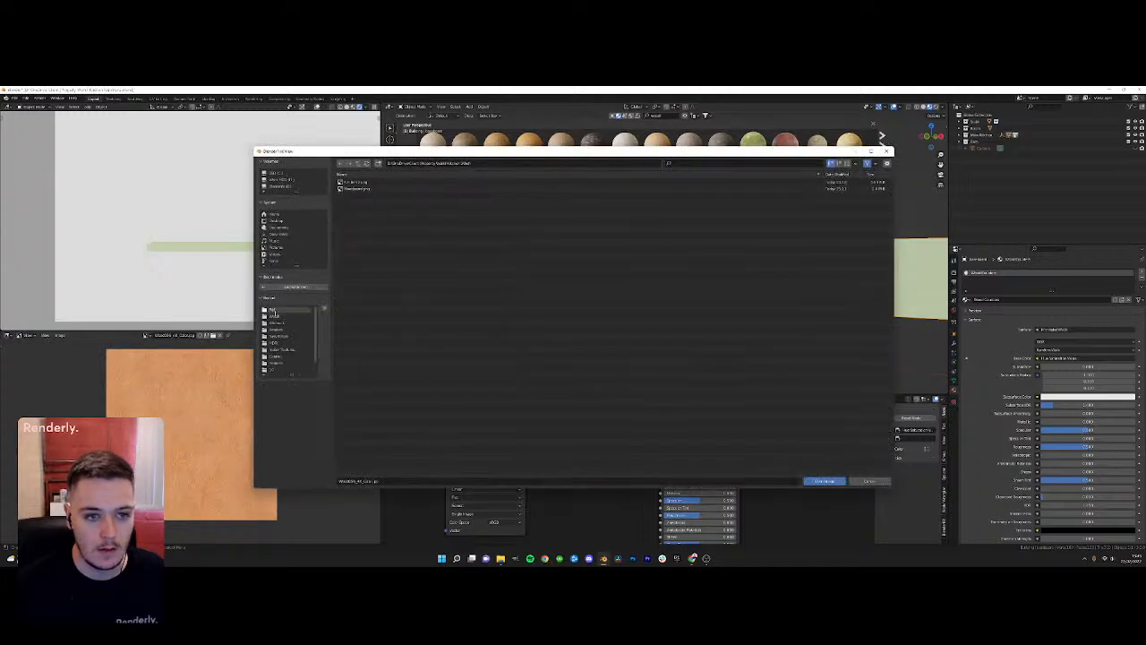
double_click(353, 182)
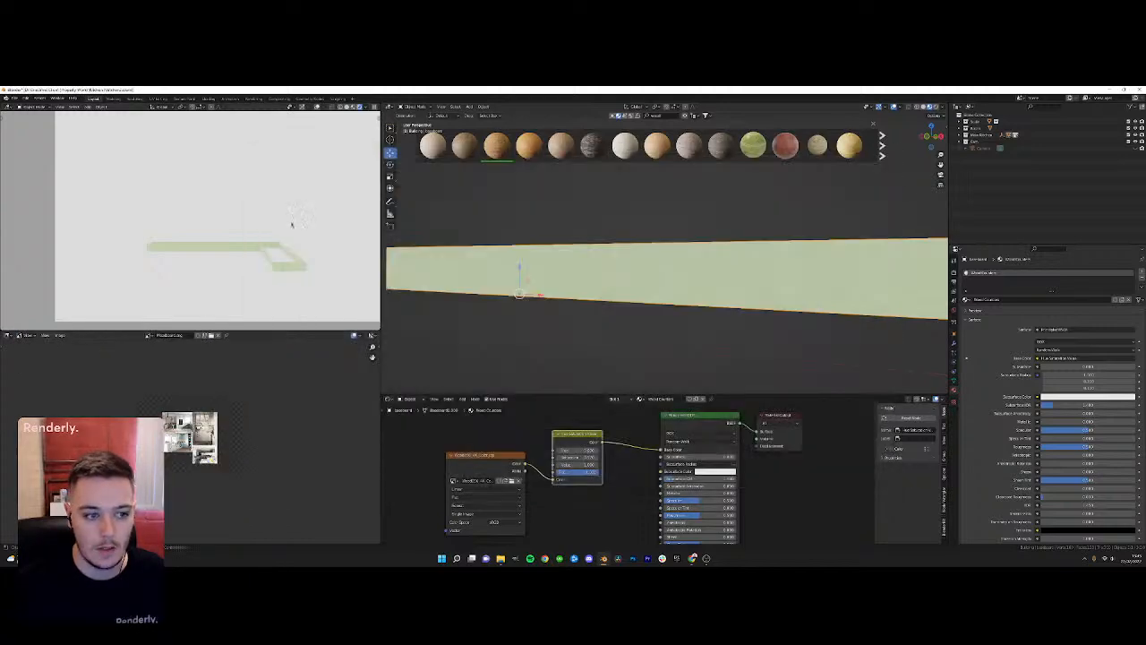
scroll(208, 424, "up", 4)
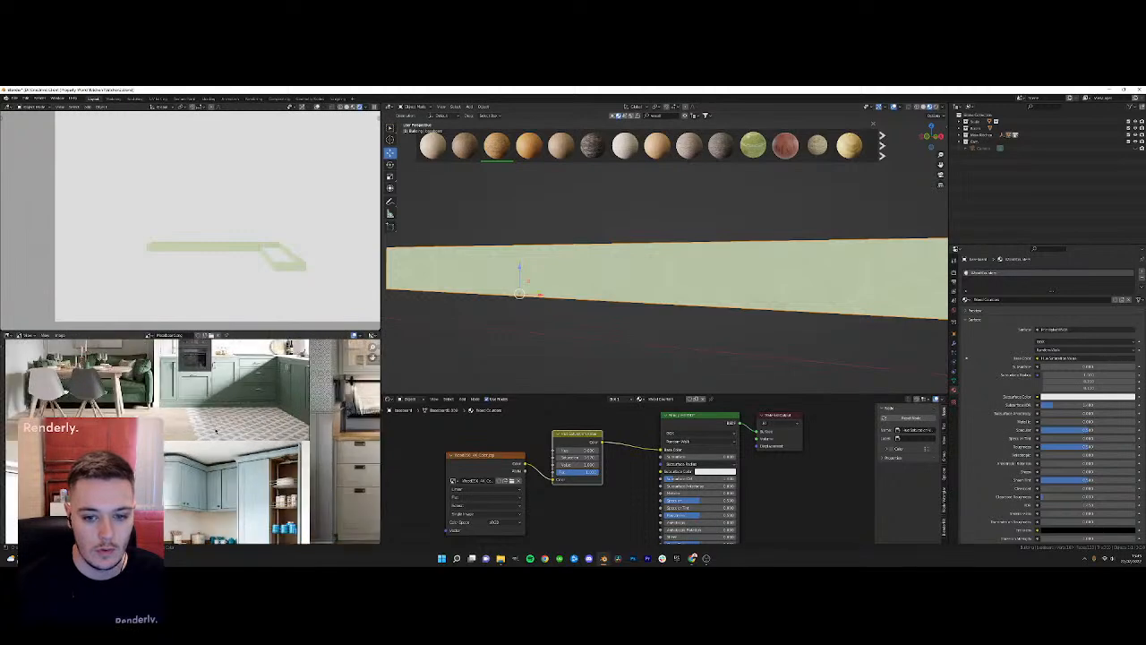
scroll(215, 428, "up", 4)
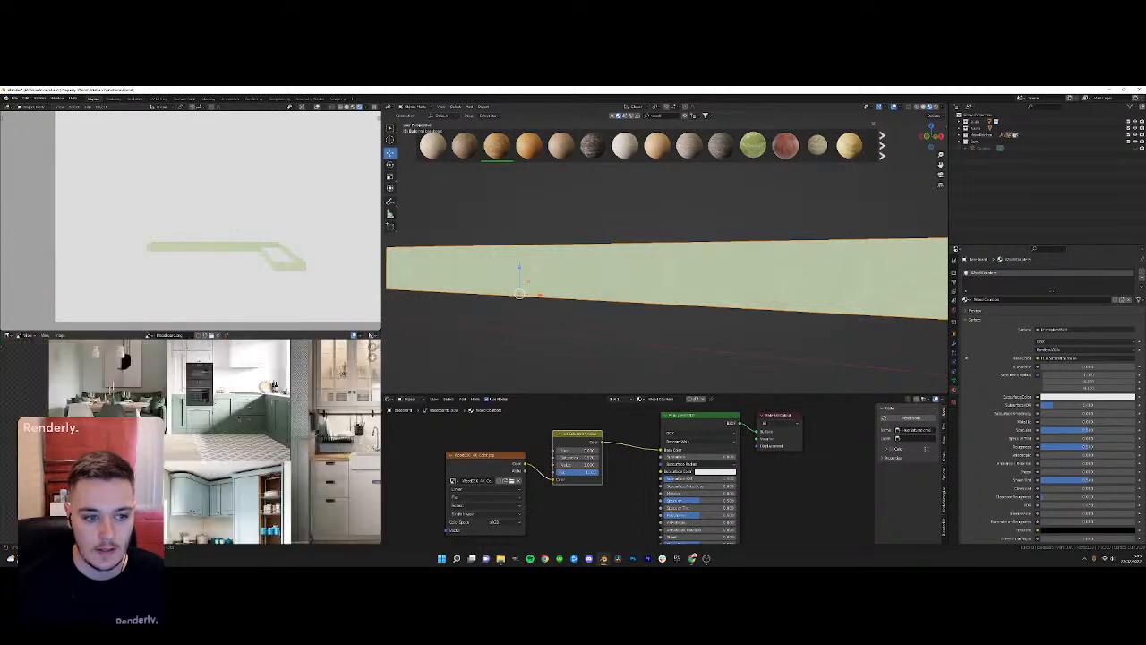
scroll(233, 437, "up", 1)
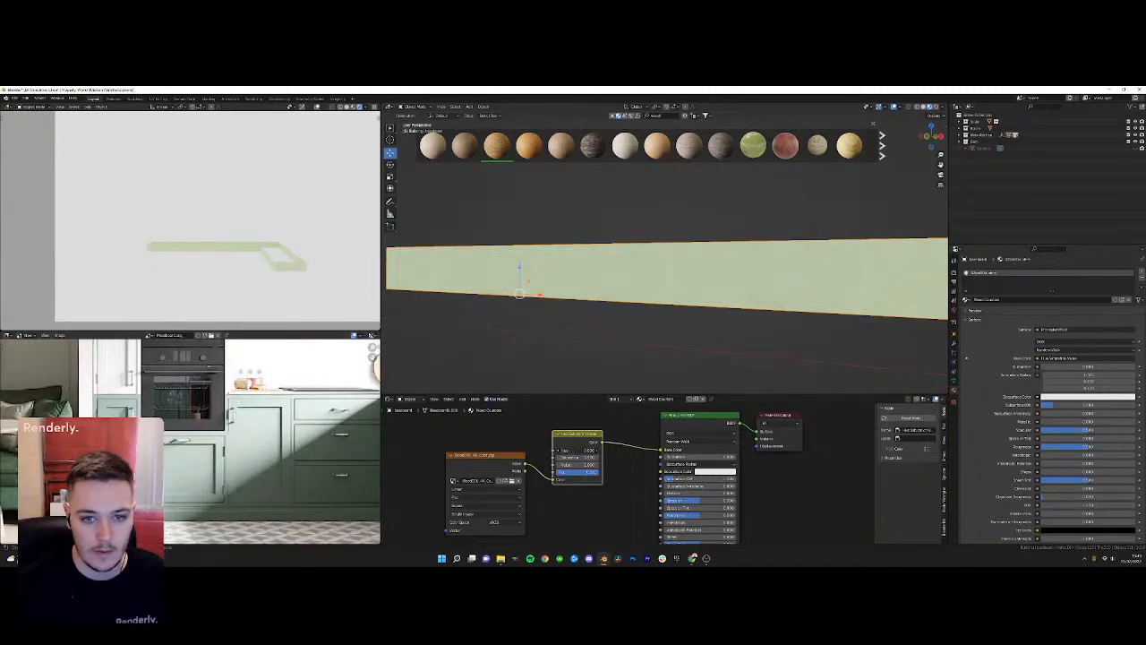
Lower the Value and adjust the hue and saturation to match the moodboard's muted green cabinets
left_click_drag(578, 464, 554, 464)
scroll(248, 290, "up", 8)
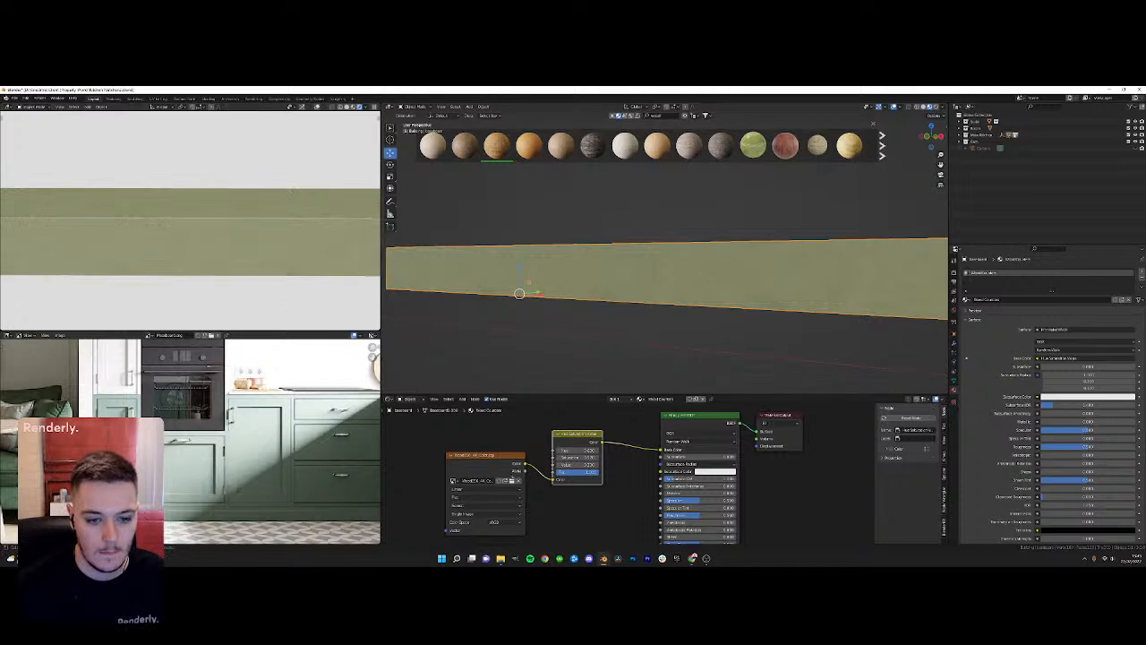
mouse_move(578, 450)
left_mouse_down()
mouse_move(598, 450)
mouse_move(557, 458)
left_mouse_up()
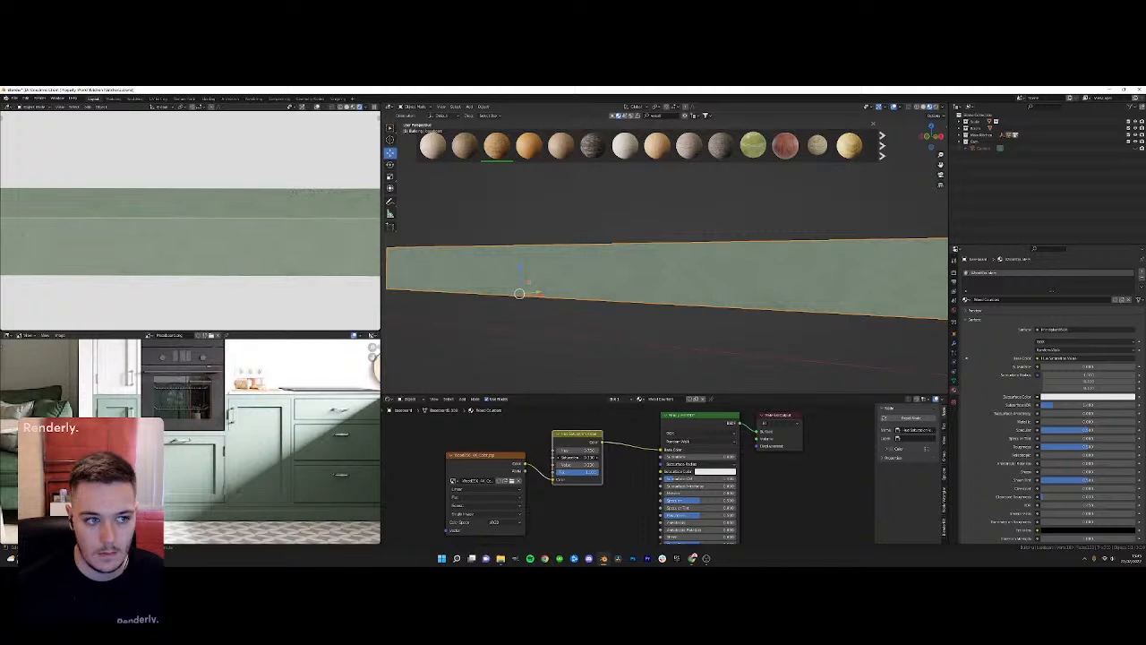
Bring back the hidden kitchen objects and assign the Wood Counters material to the lower cabinet doors
middle_click_drag(591, 268, 629, 246)
scroll(636, 243, "down", 8)
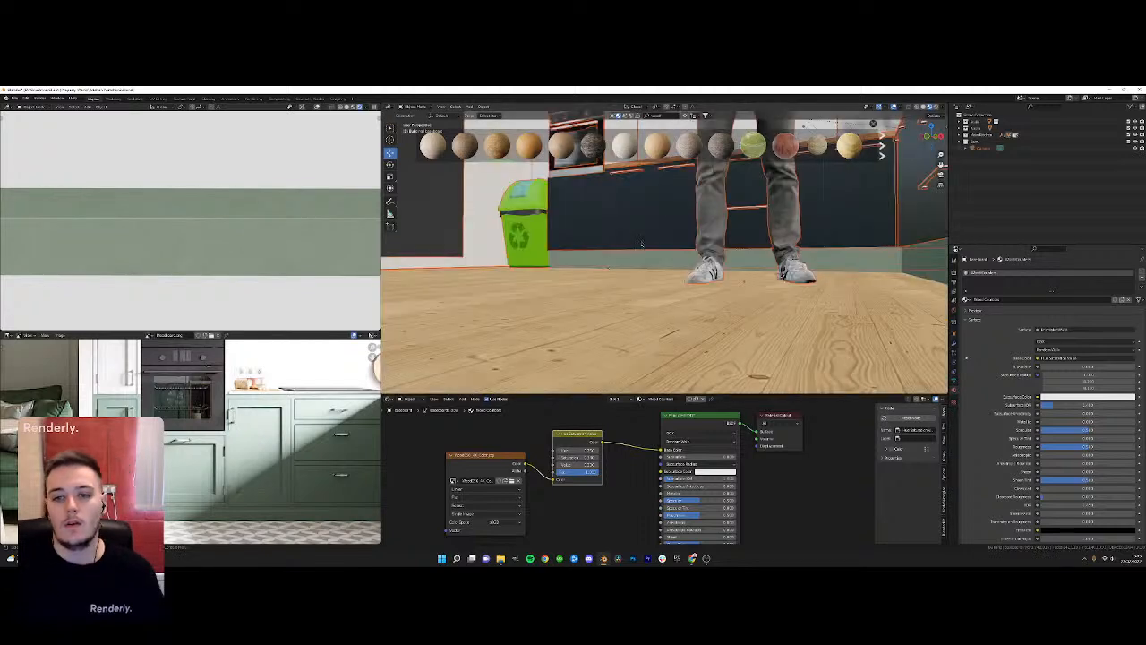
scroll(645, 242, "up", 2)
left_click(643, 241)
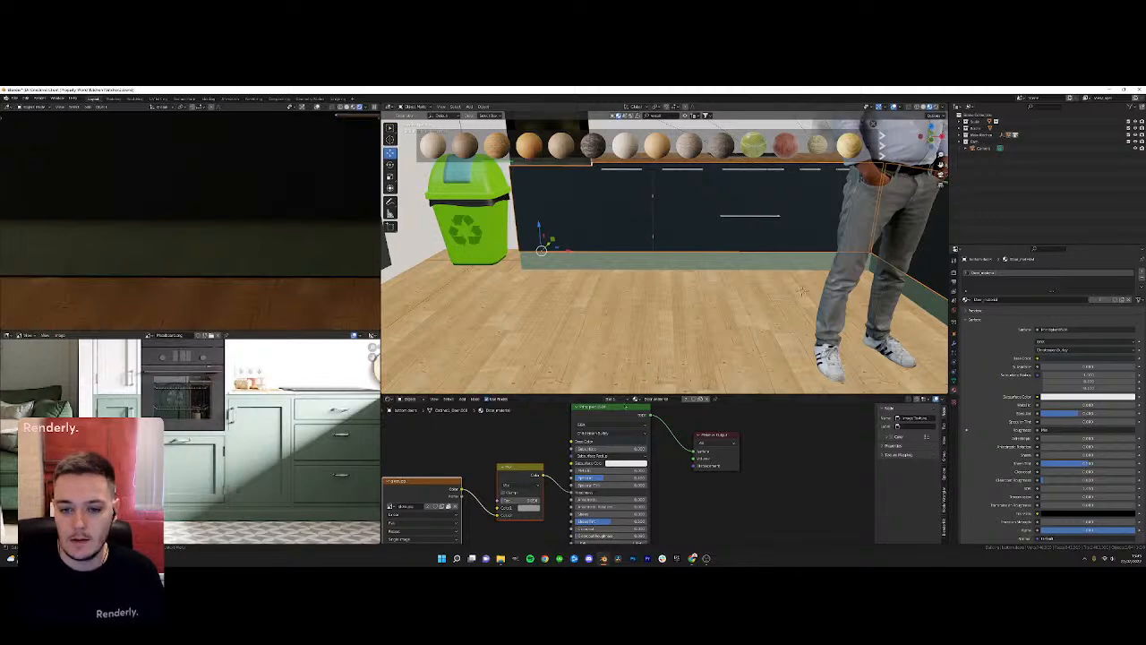
left_click(637, 399)
type("wood")
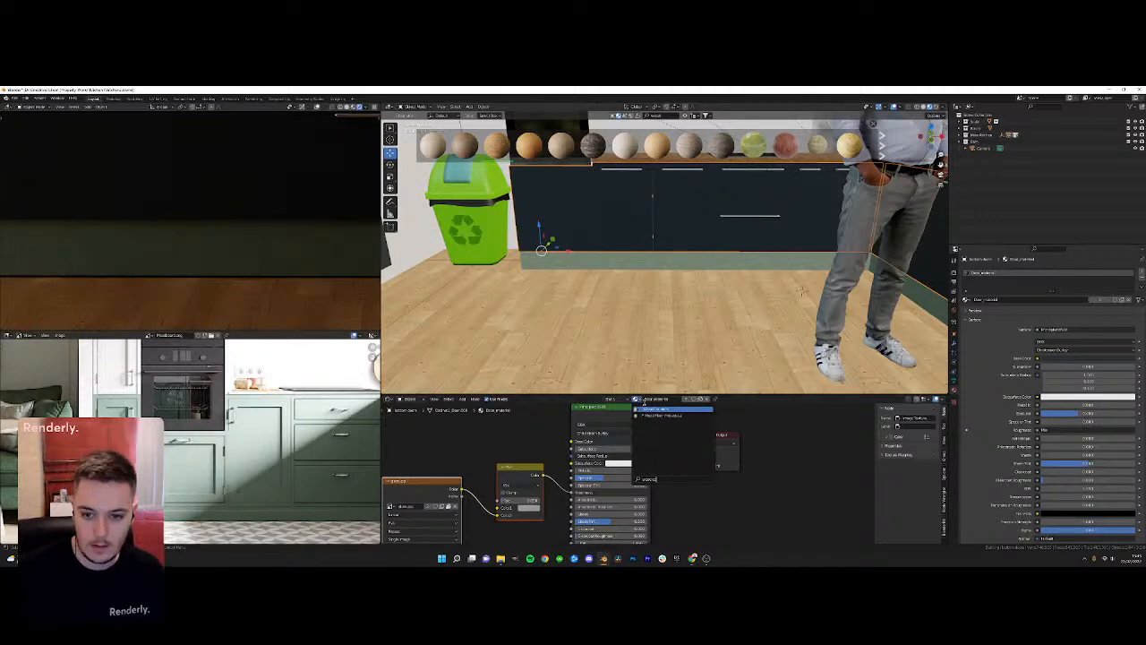
key("Return")
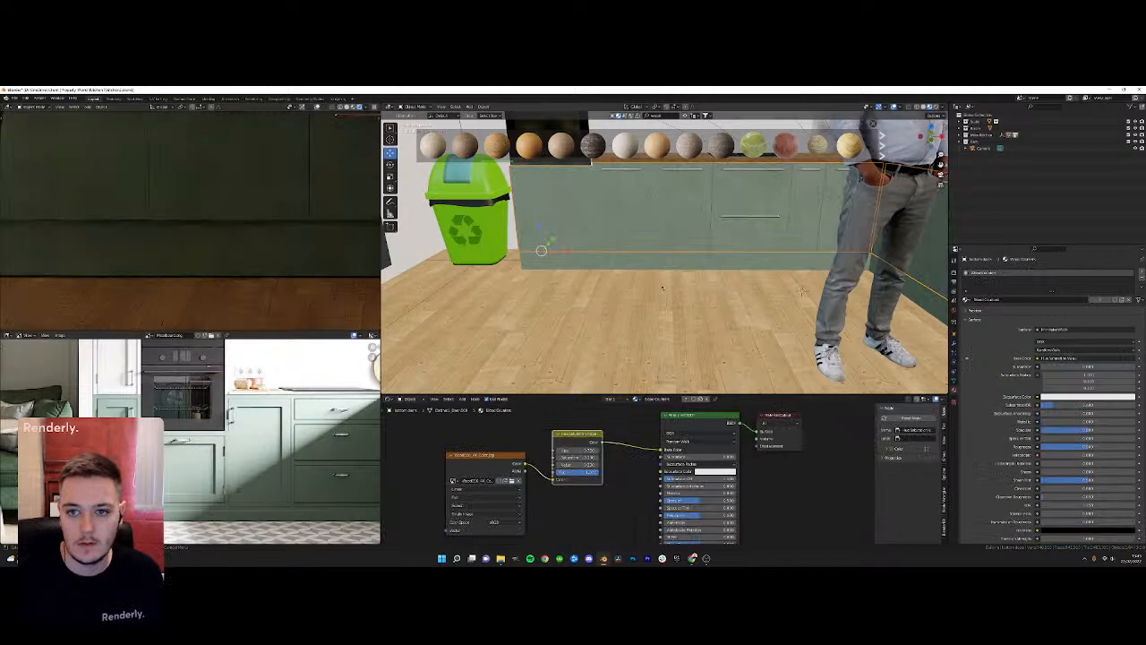
Compare the kitchen's green lower cabinets and dark upper doors with the reference kitchens on the moodboard
scroll(664, 253, "down", 5)
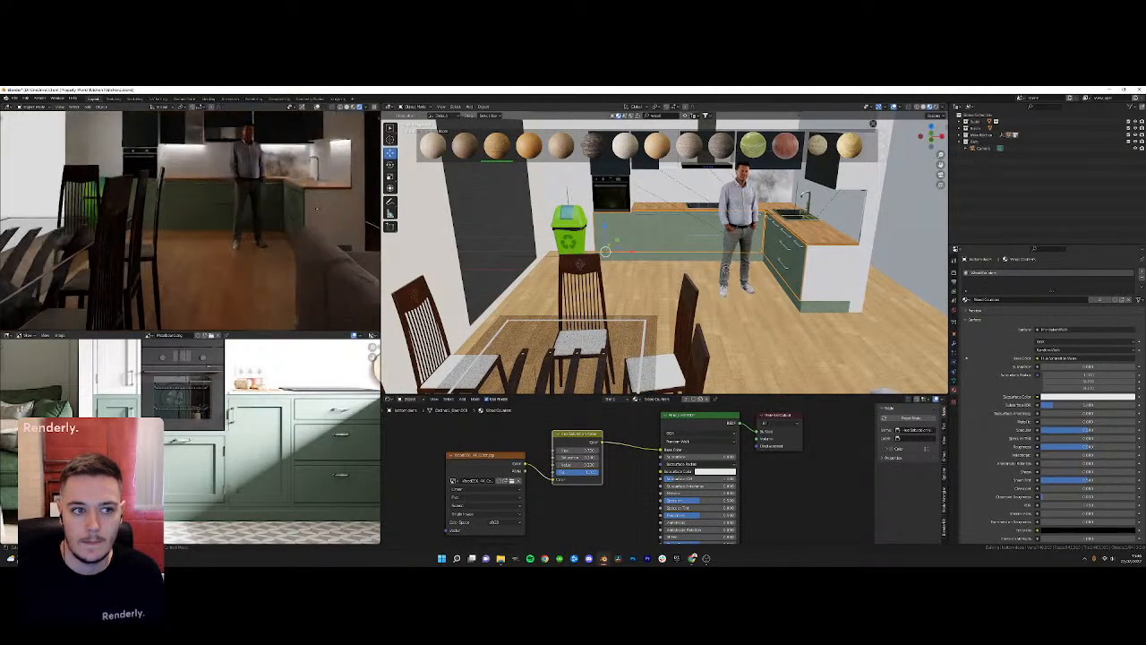
scroll(644, 250, "up", 5)
left_click(497, 215)
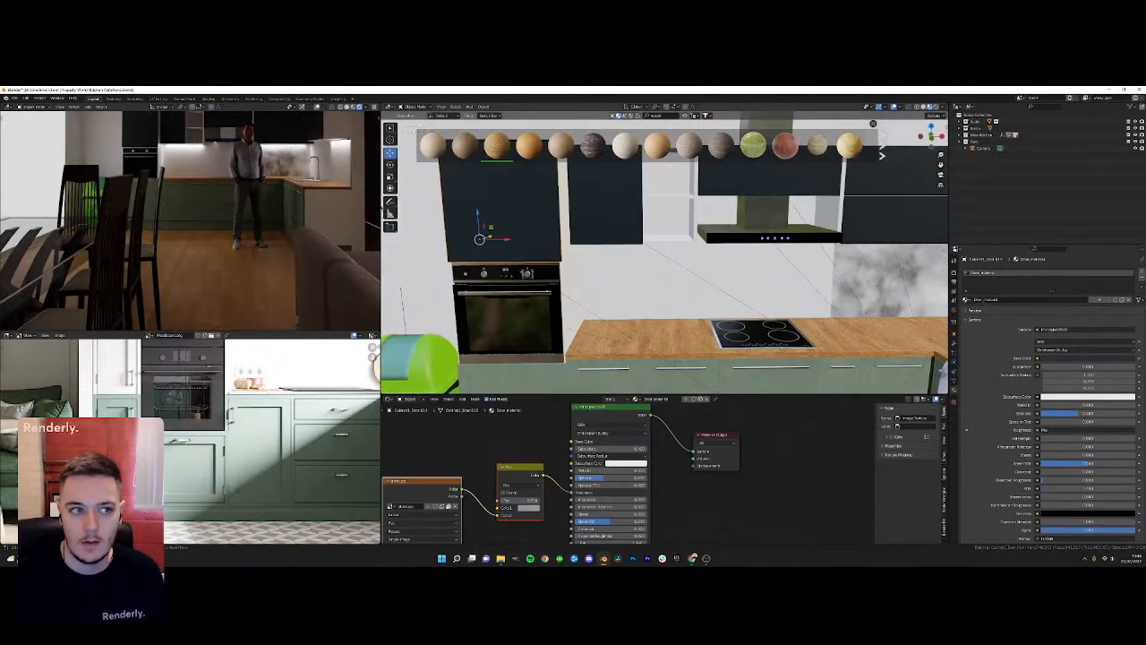
scroll(260, 208, "down", 3)
scroll(261, 208, "up", 2)
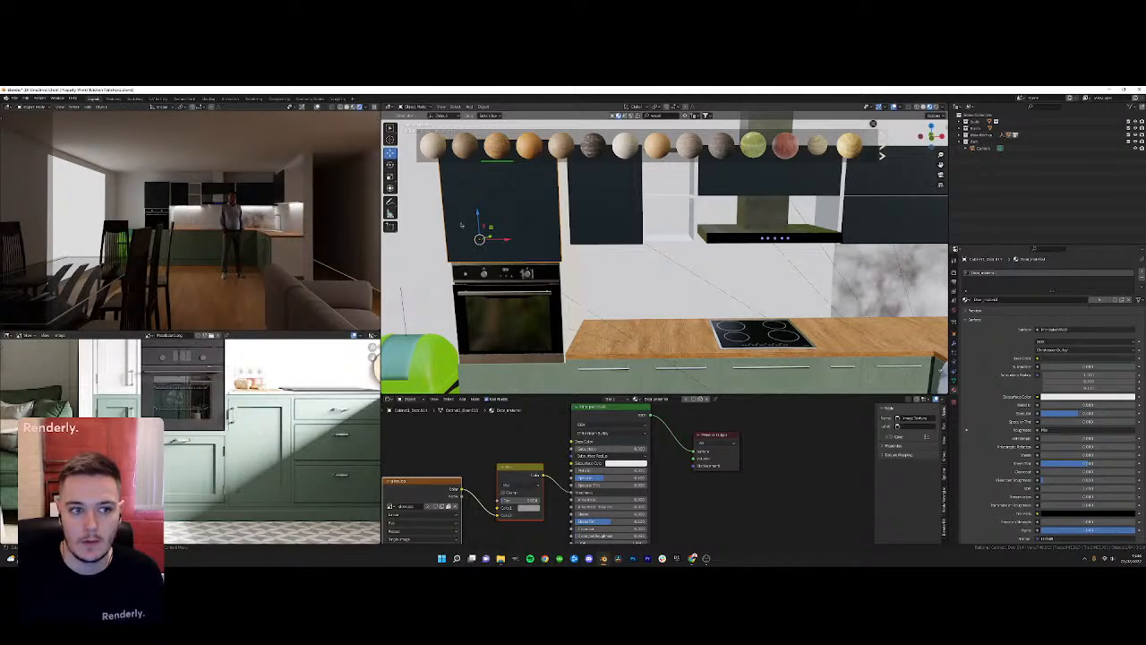
scroll(248, 413, "down", 4)
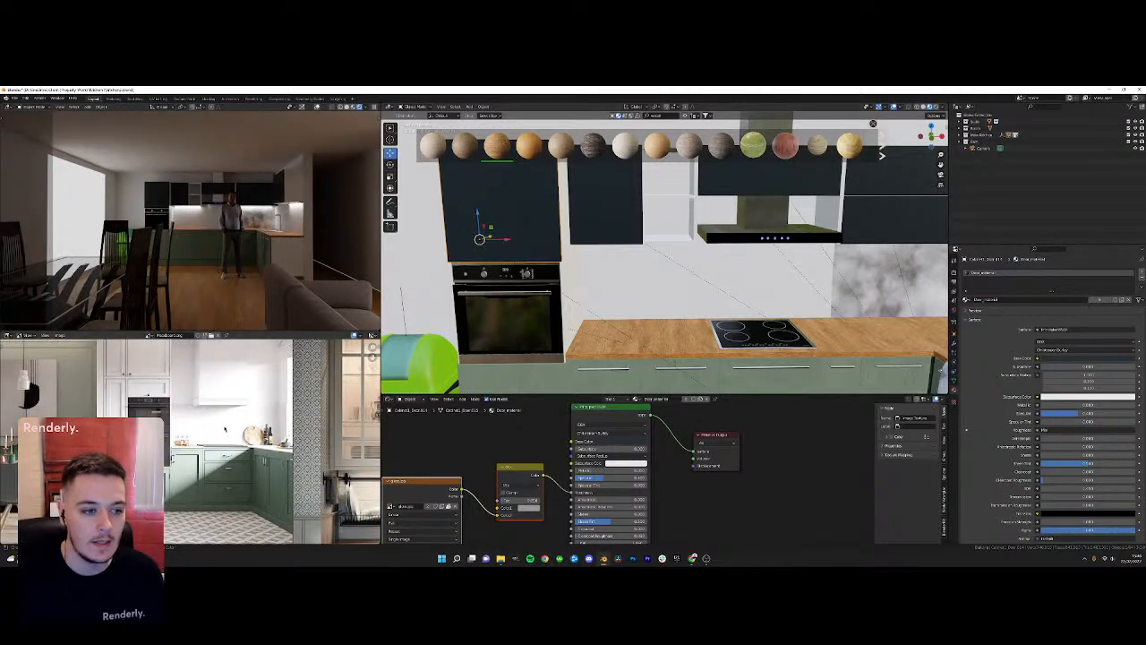
scroll(248, 413, "down", 3)
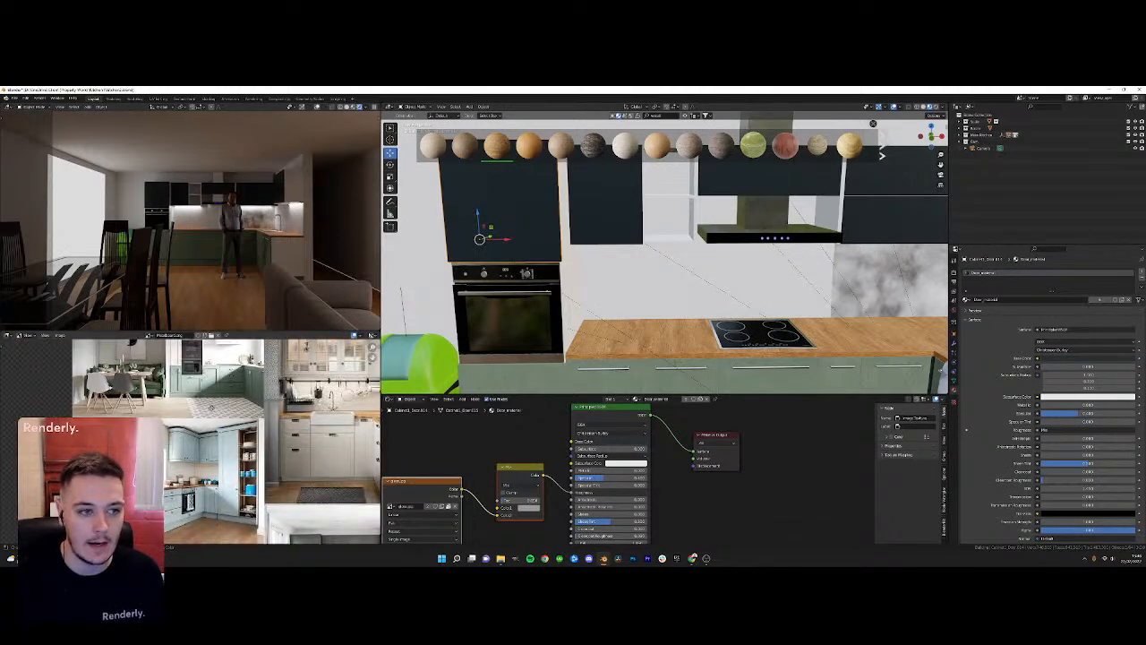
scroll(461, 345, "up", 8)
Isolate the lower cabinet doors and baseboard and unwrap their whole mesh with Smart UV Project
left_click(461, 345)
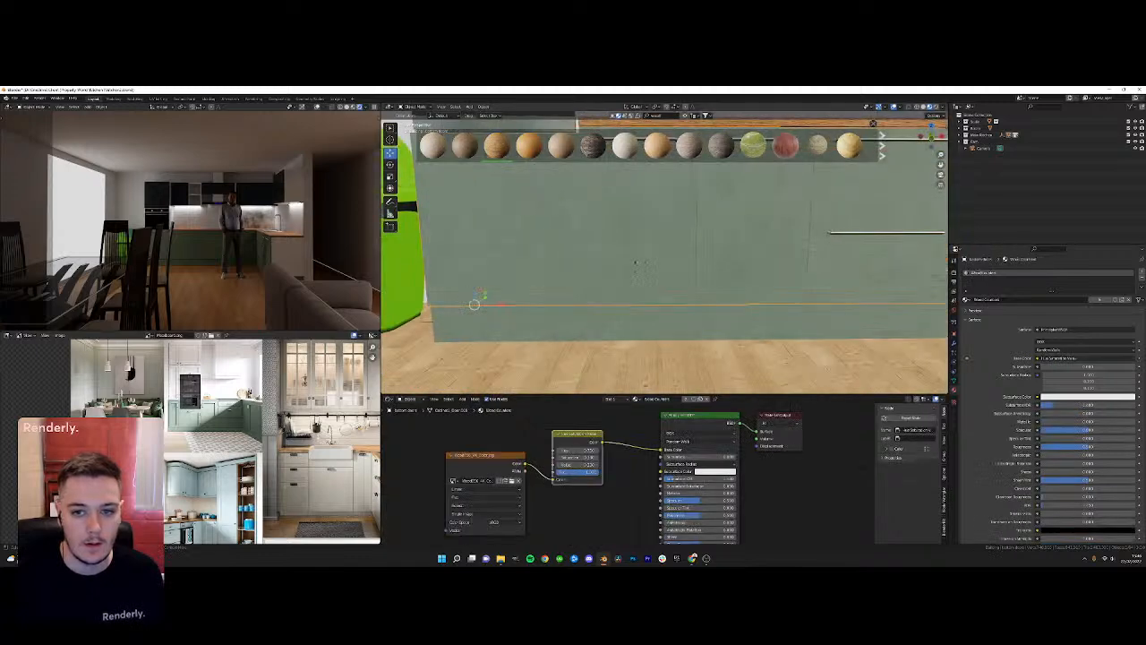
key("shift+h")
scroll(635, 262, "down", 4)
key("Tab")
middle_click_drag(635, 262, 701, 288)
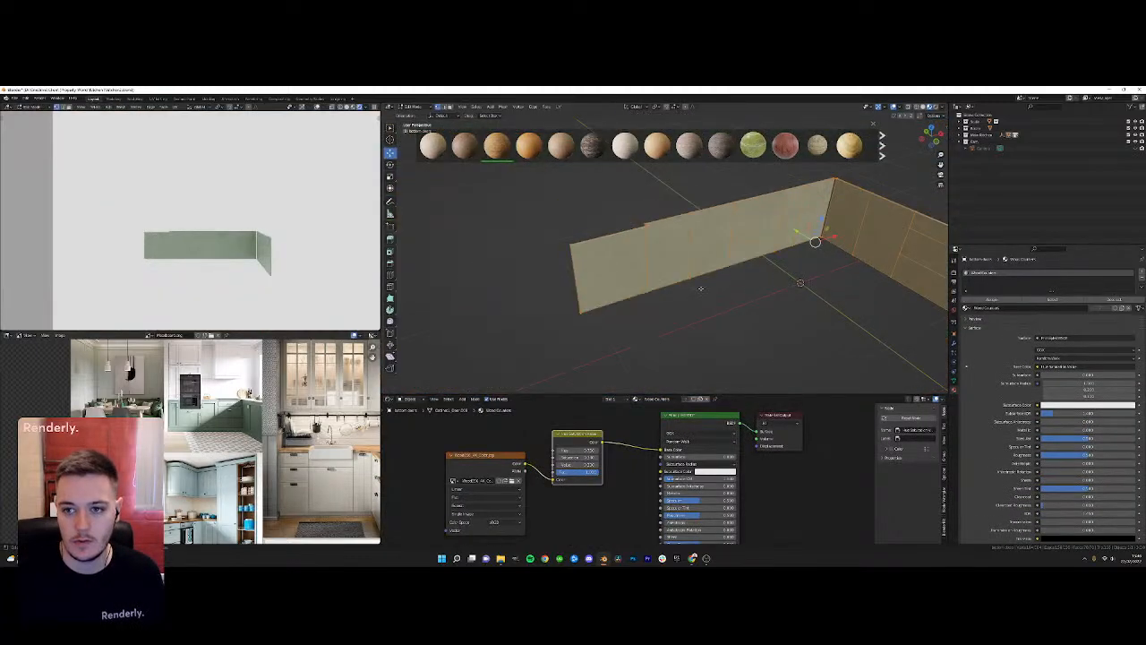
key("u")
left_click(704, 283)
left_click(704, 336)
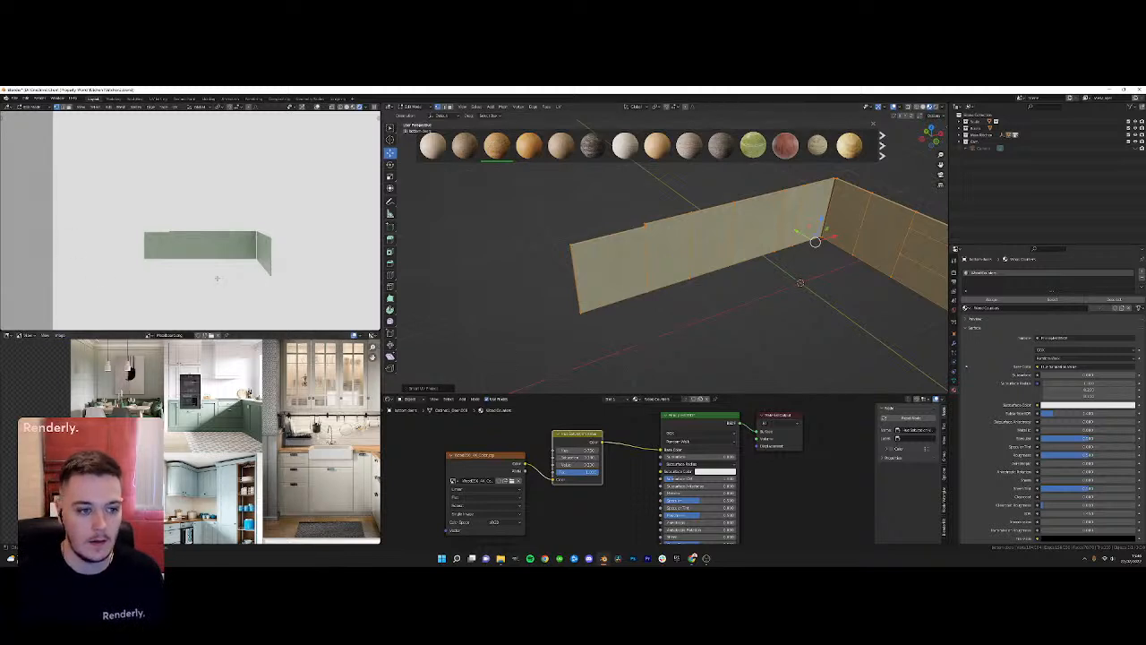
Split the moodboard area in two and turn the new part into a UV Editor showing the doors' islands
left_click_drag(372, 334, 231, 347)
left_click(239, 336)
left_click(250, 374)
scroll(251, 375, "down", 5)
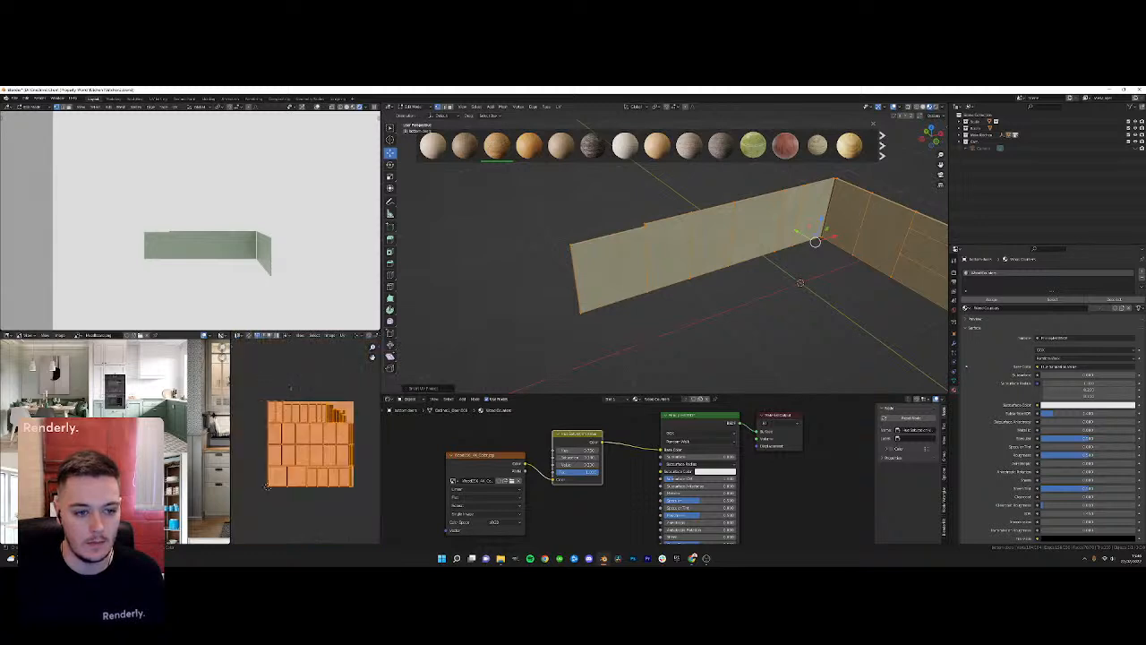
Scale up the lower doors' UV islands to make the wood grain finer, and bring the full kitchen back into view
scroll(257, 497, "up", 5)
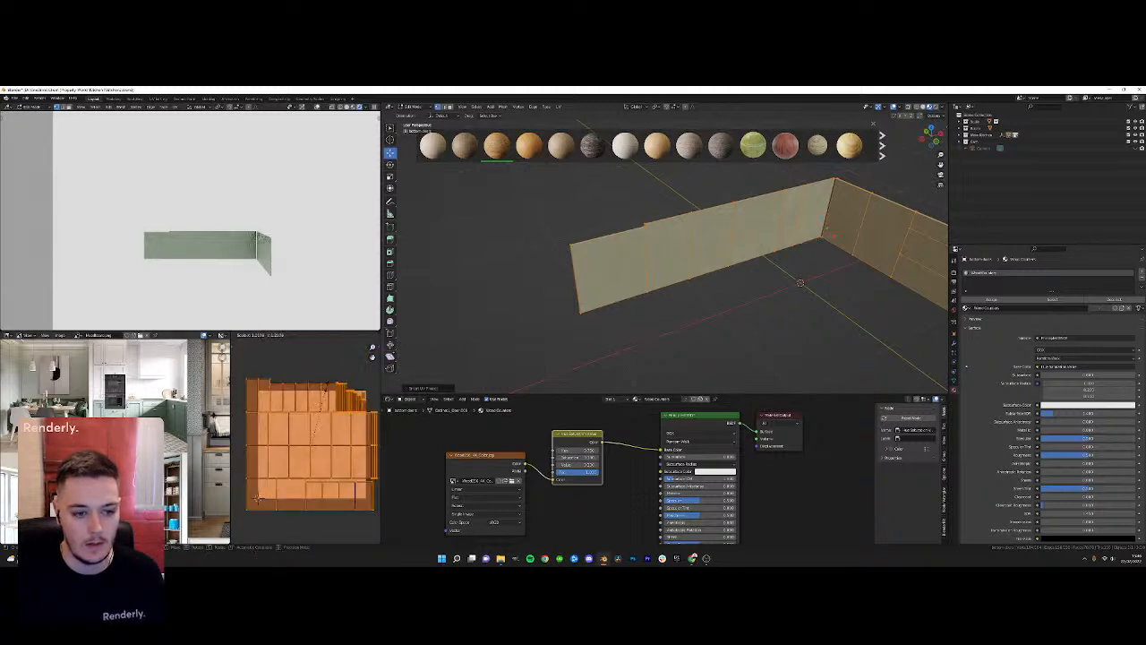
key("Tab")
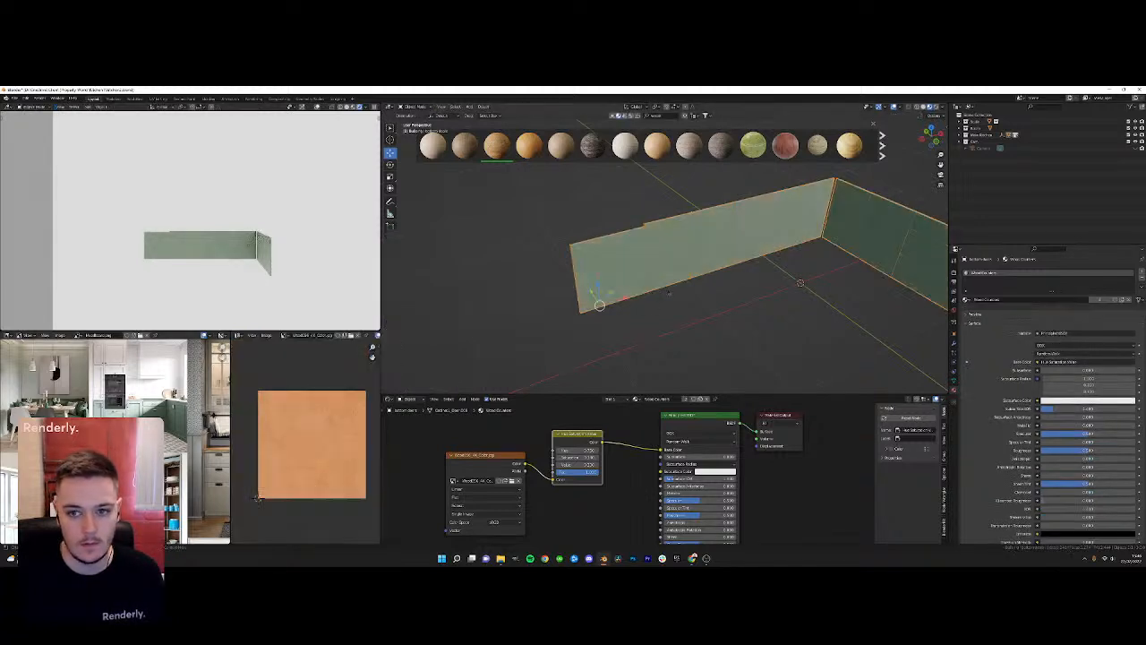
middle_click_drag(662, 269, 605, 247)
scroll(604, 246, "up", 3)
key("Tab")
key("s")
left_click(257, 498)
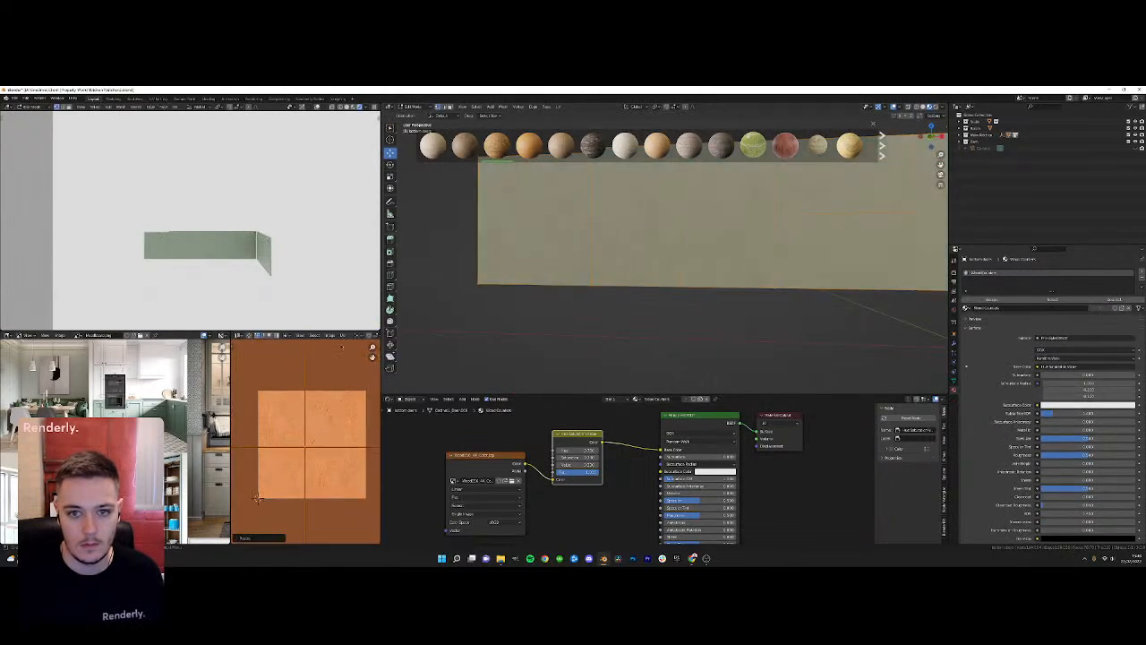
key("Tab")
scroll(229, 232, "up", 3)
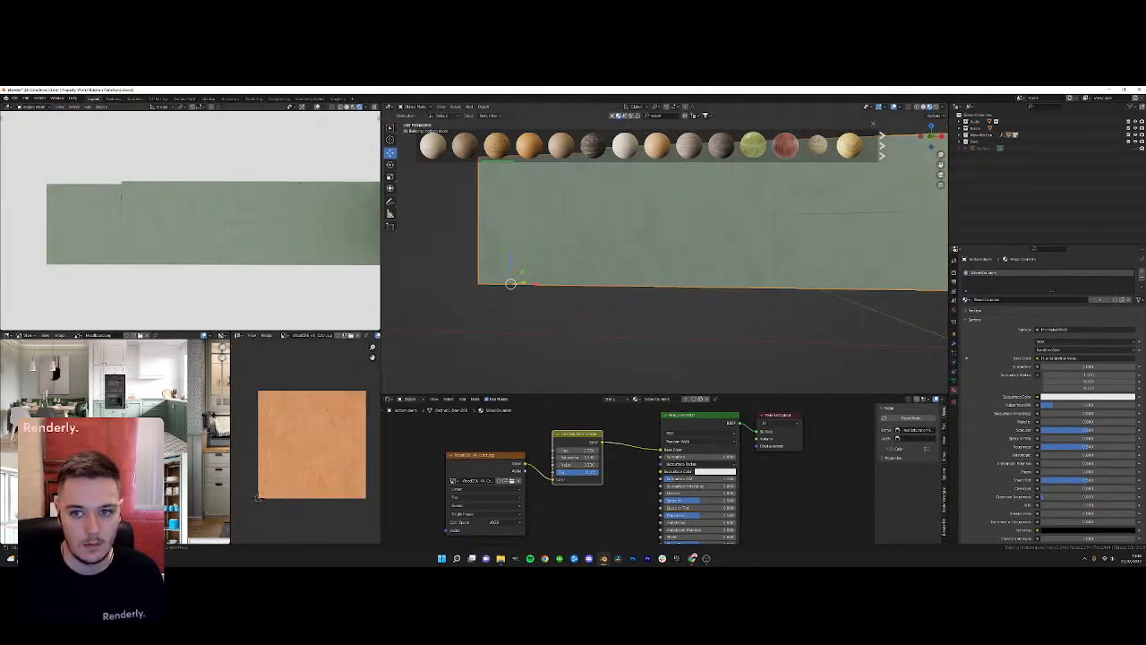
scroll(600, 310, "down", 4)
key("Tab")
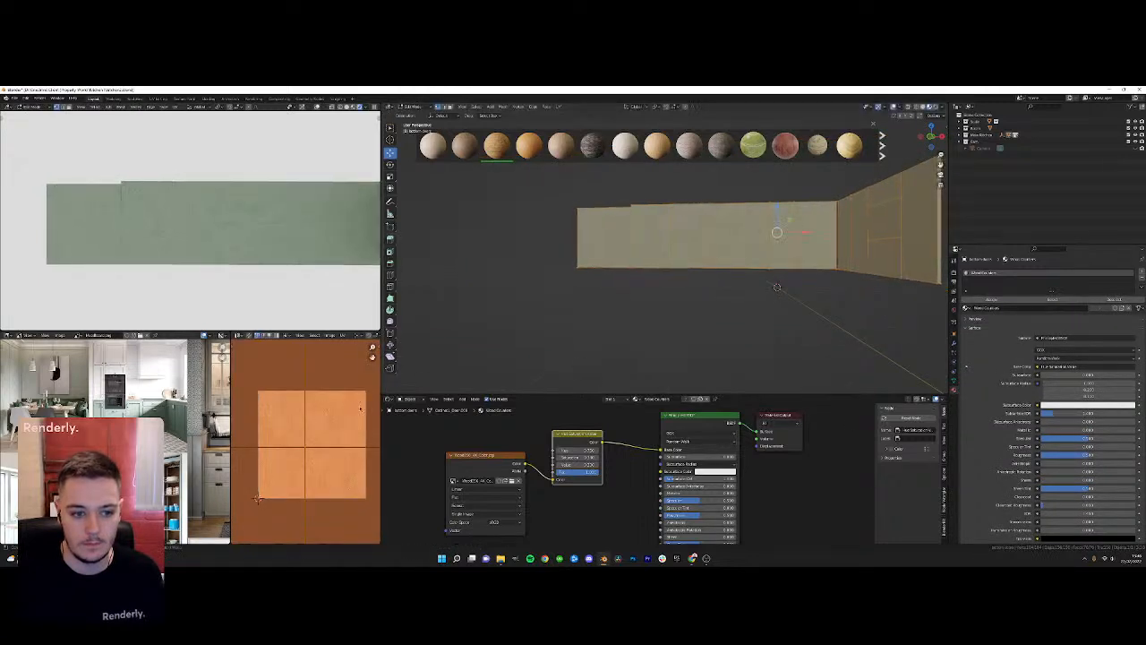
key("Tab")
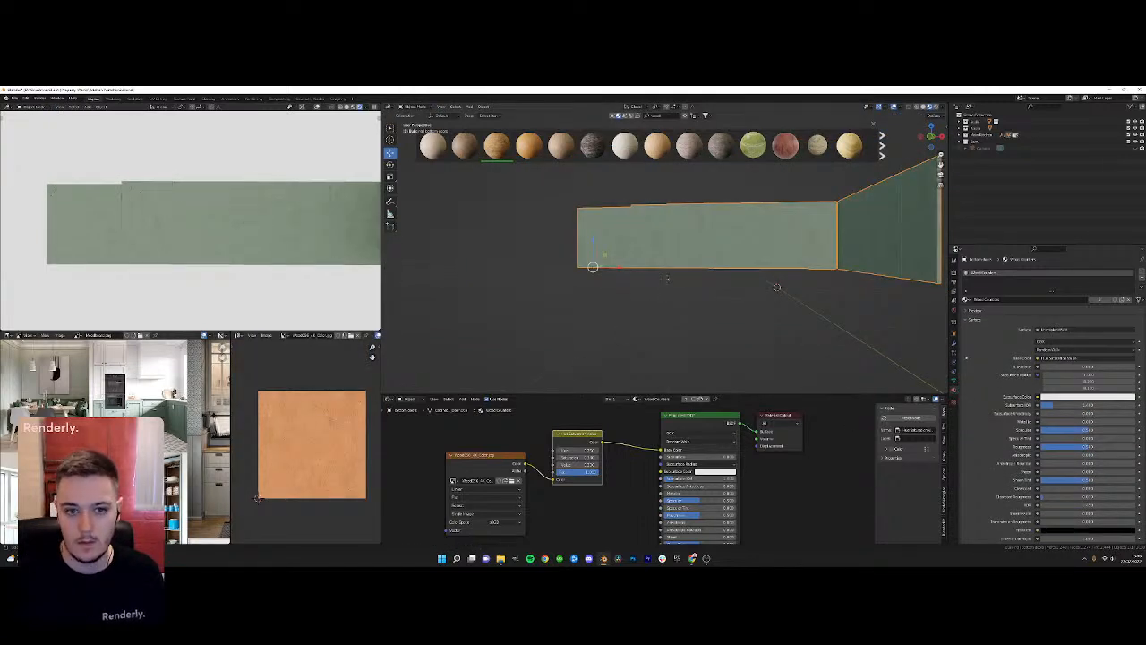
key("KP_Divide")
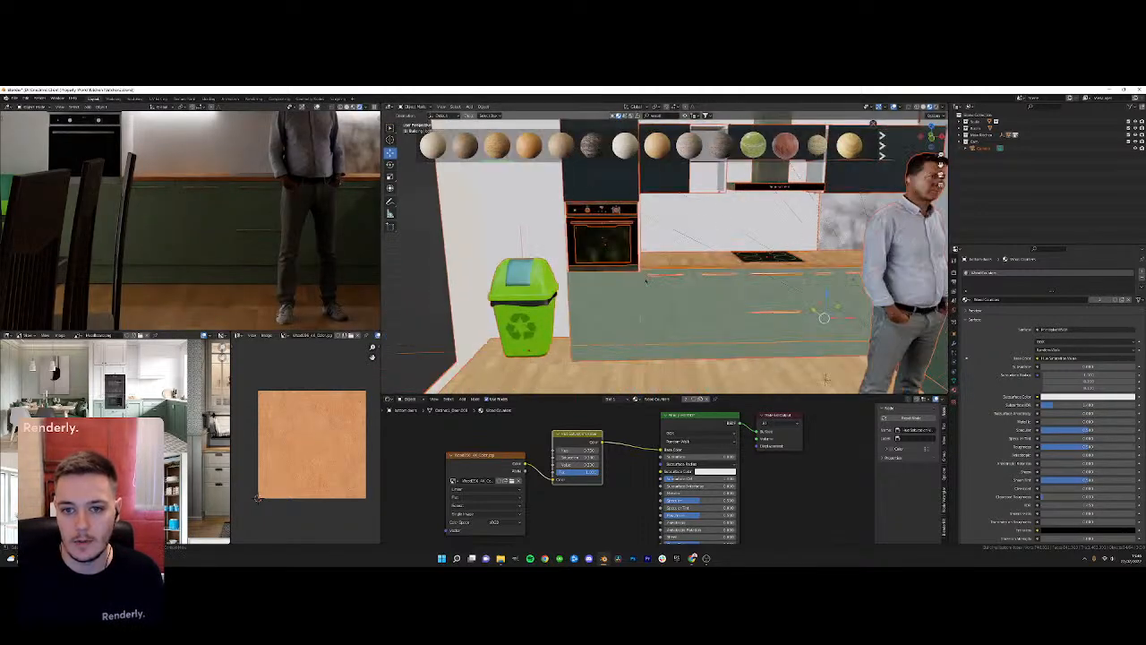
Assign the Wood Counters material to the white lower cabinet carcass
left_click(607, 182)
scroll(258, 233, "down", 4)
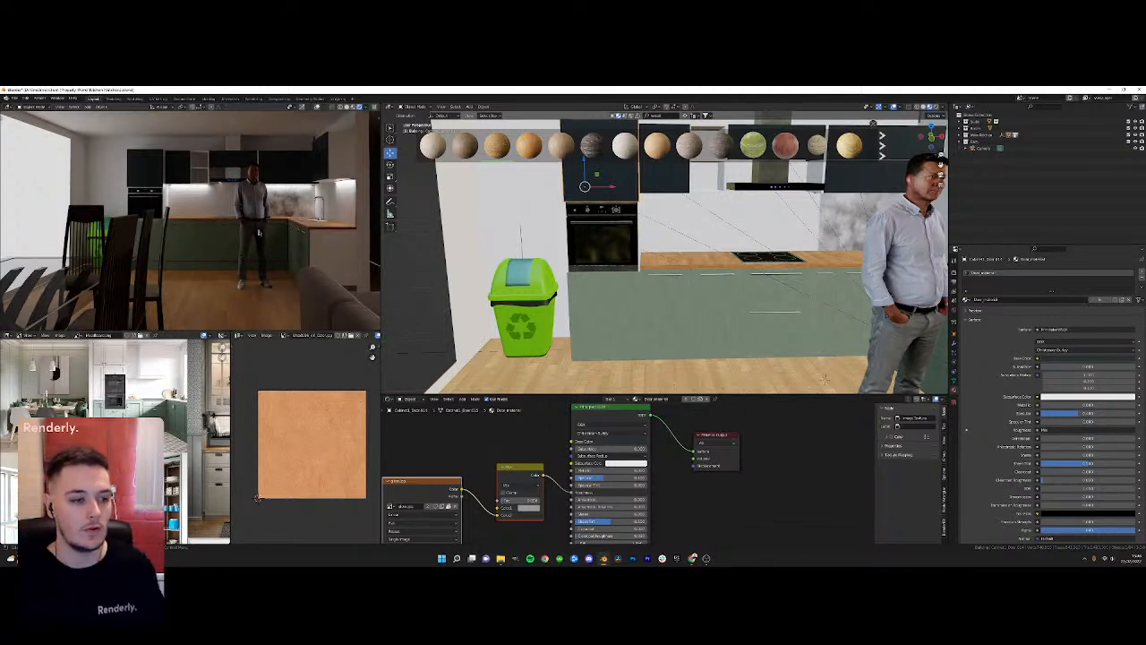
middle_click_drag(760, 320, 618, 283, "shift")
scroll(701, 277, "down", 4)
left_click(726, 283)
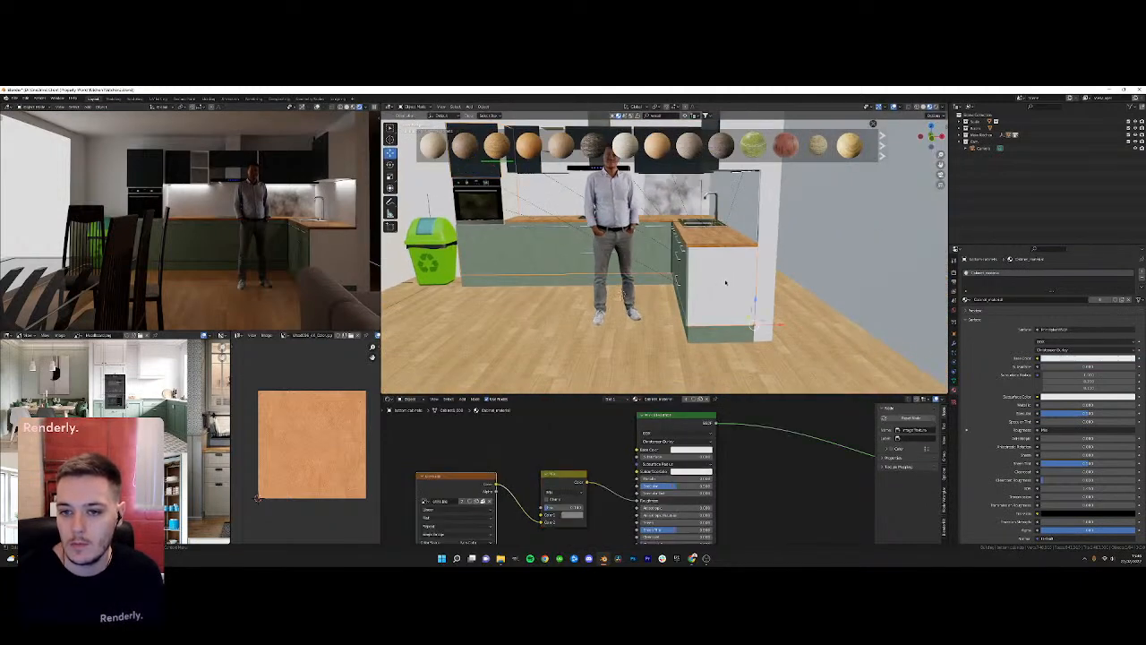
scroll(725, 282, "up", 4)
key("Tab")
left_click(744, 286)
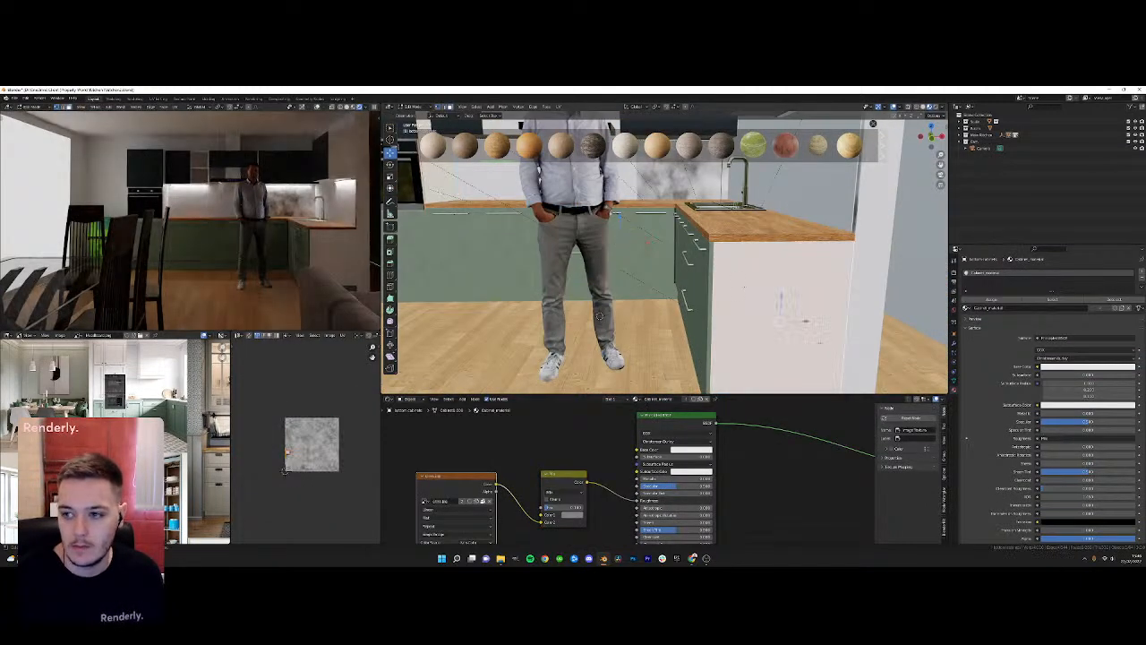
left_click(637, 399)
type("wo")
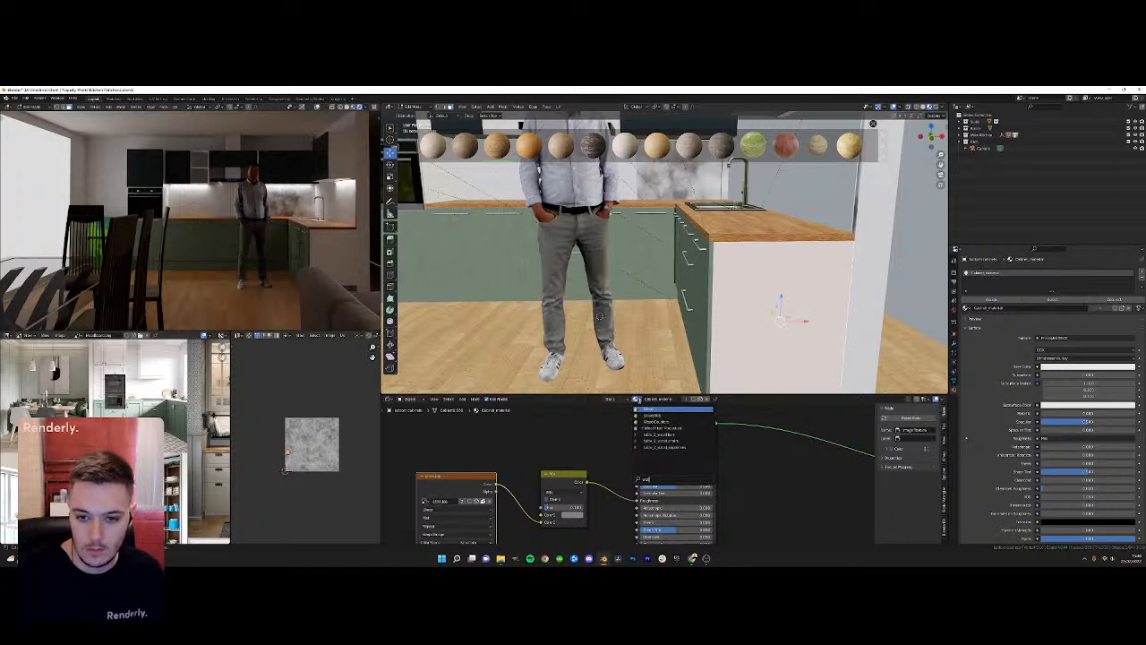
left_click(672, 421)
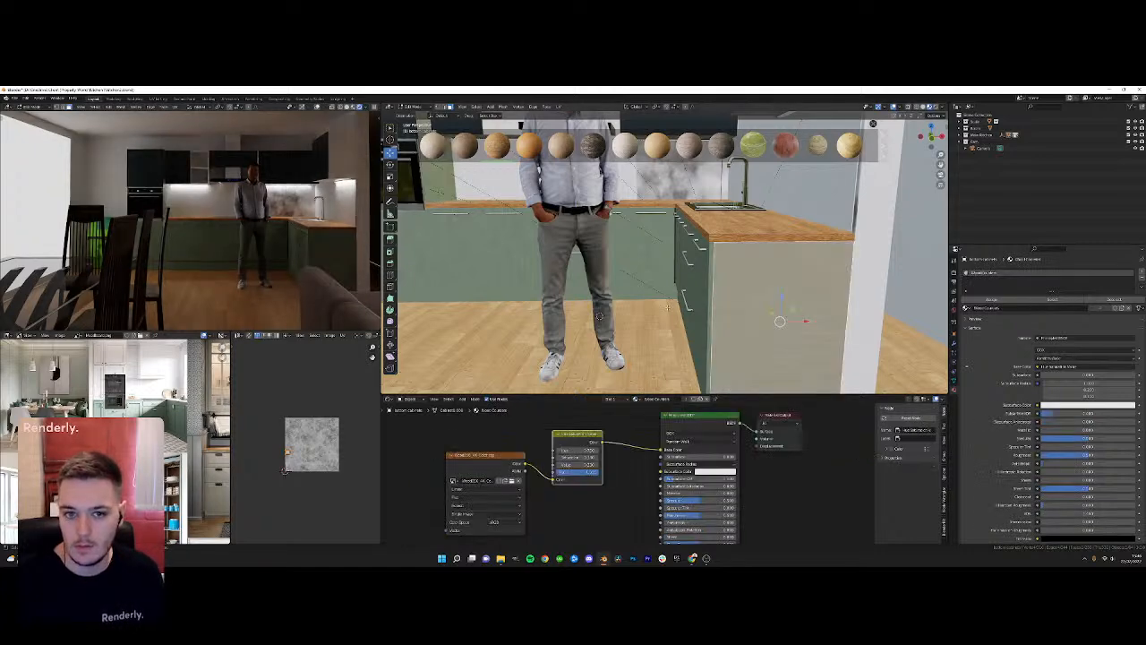
Isolate the lower cabinet carcass, rescale its UV islands to adjust the wood grain size, and return to the full kitchen
scroll(670, 281, "down", 5)
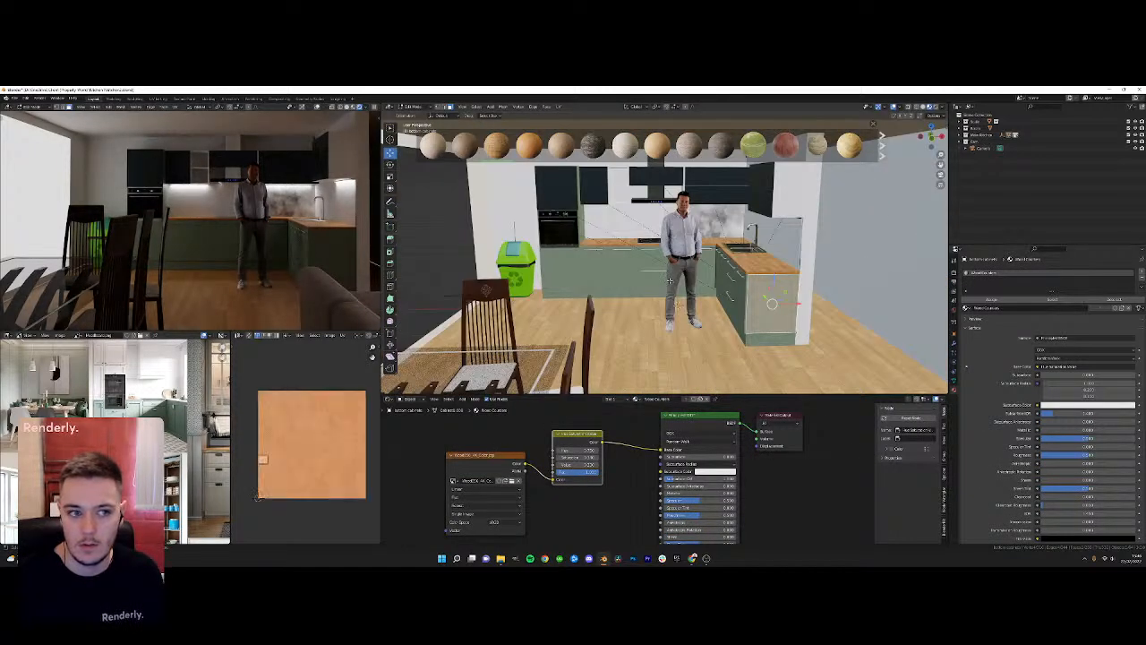
scroll(668, 280, "up", 2)
key("Tab")
scroll(670, 283, "up", 2)
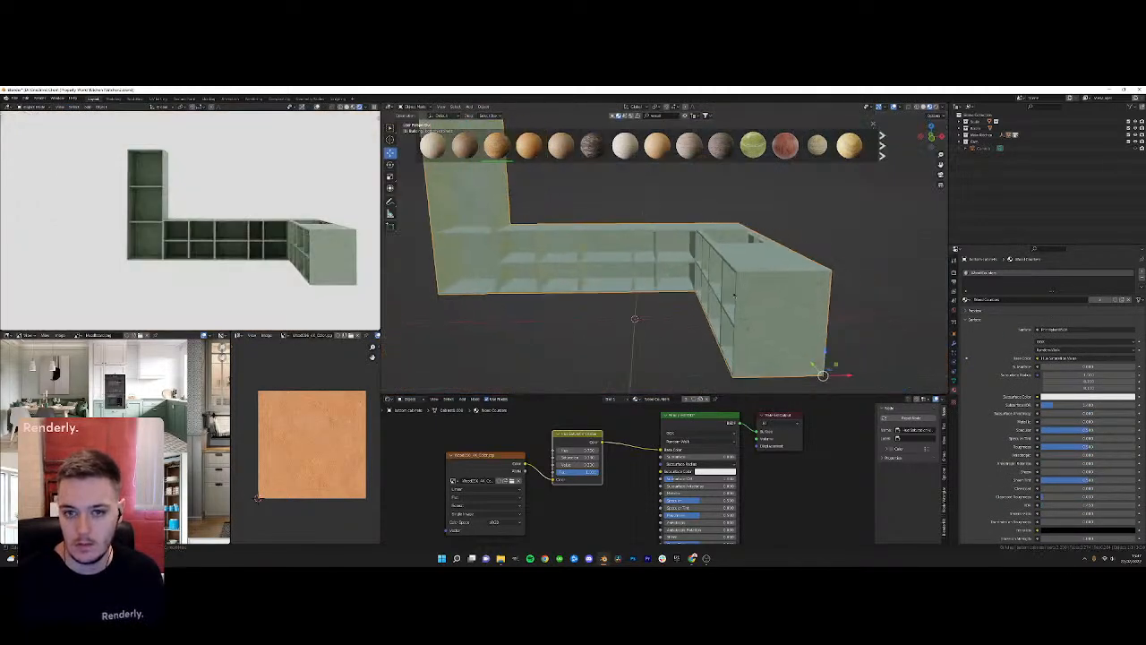
key("s")
left_click(302, 411)
key("s")
left_click(344, 401)
key("Tab")
key("Tab")
key("s")
left_click(403, 371)
key("Tab")
key("Tab")
key("s")
left_click(408, 369)
key("Tab")
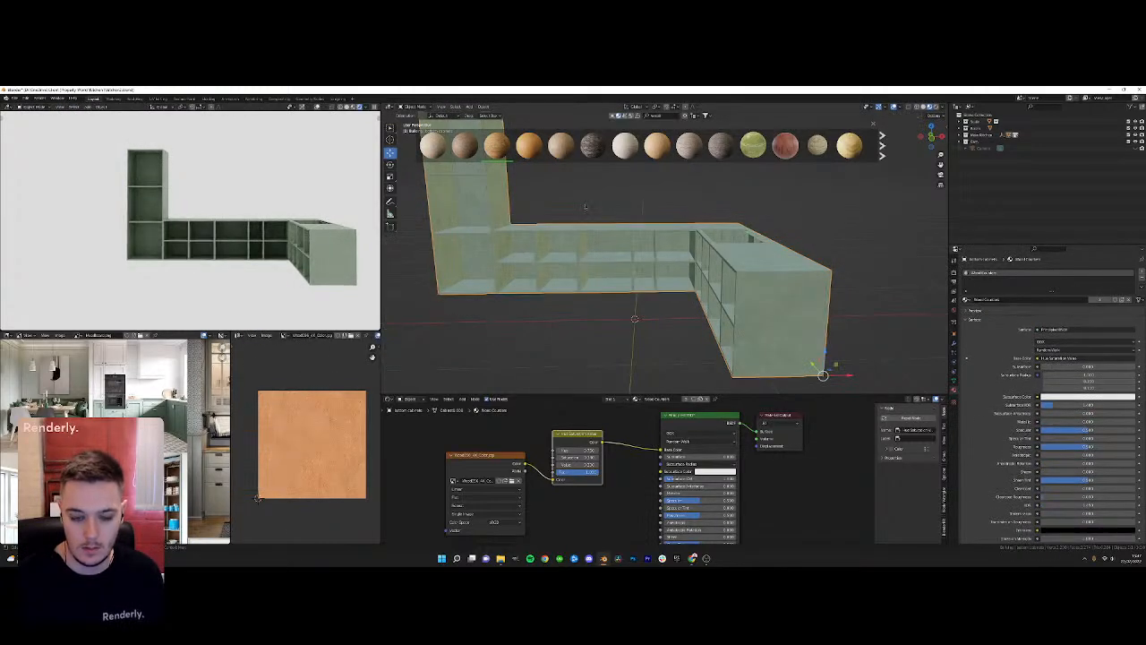
key("KP_Divide")
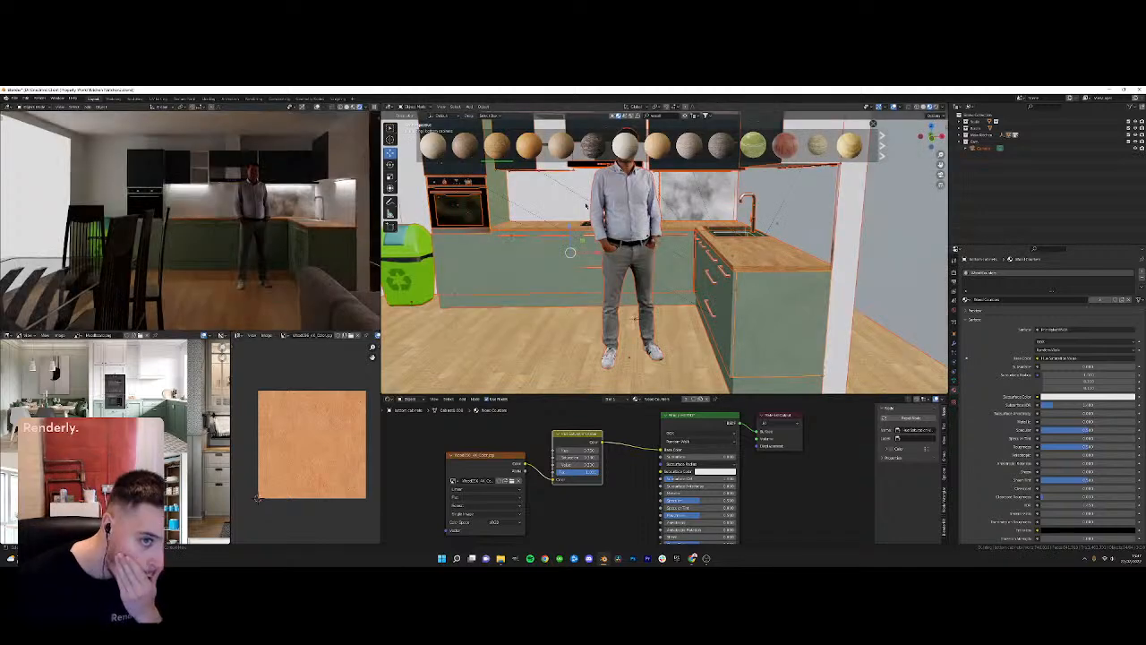
Replace the dark material on the upper door beside the extractor hood with a new off-white material named White Cabinets
left_click(694, 285)
middle_click_drag(694, 285, 672, 304, "shift")
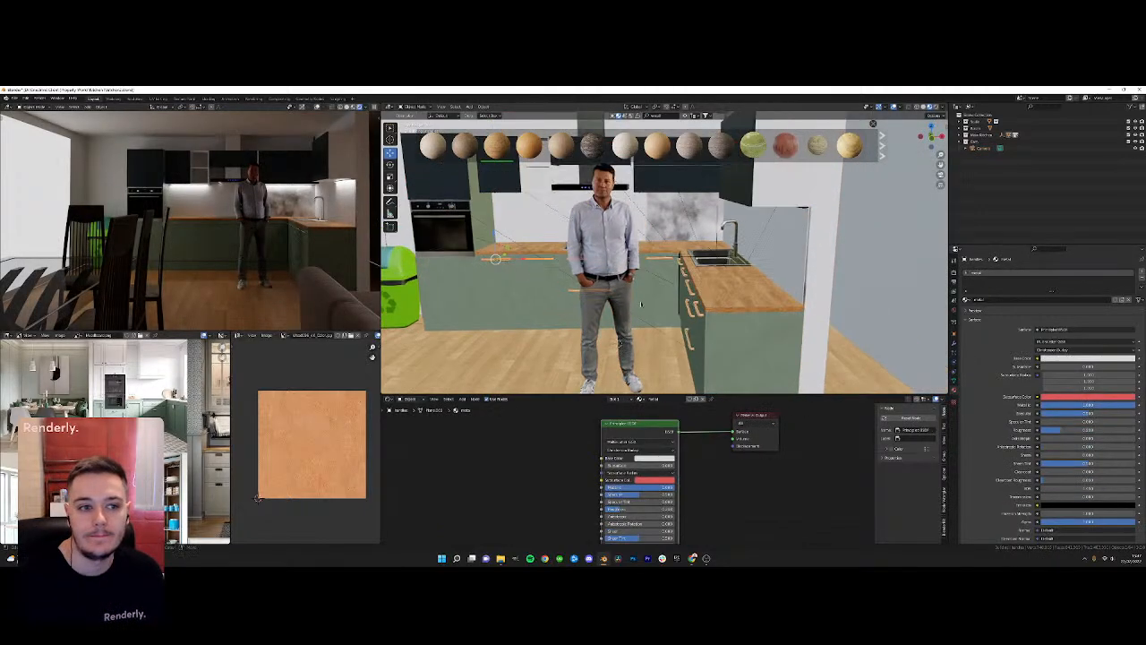
middle_click_drag(668, 157, 667, 232, "shift")
left_click(667, 233)
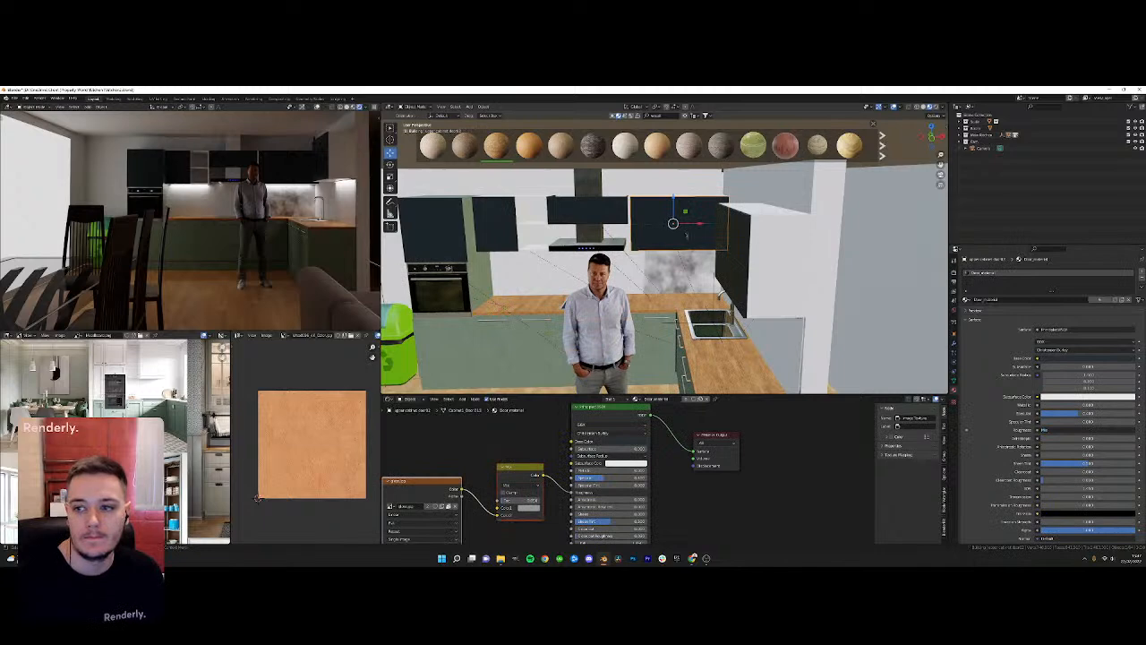
left_click(707, 399)
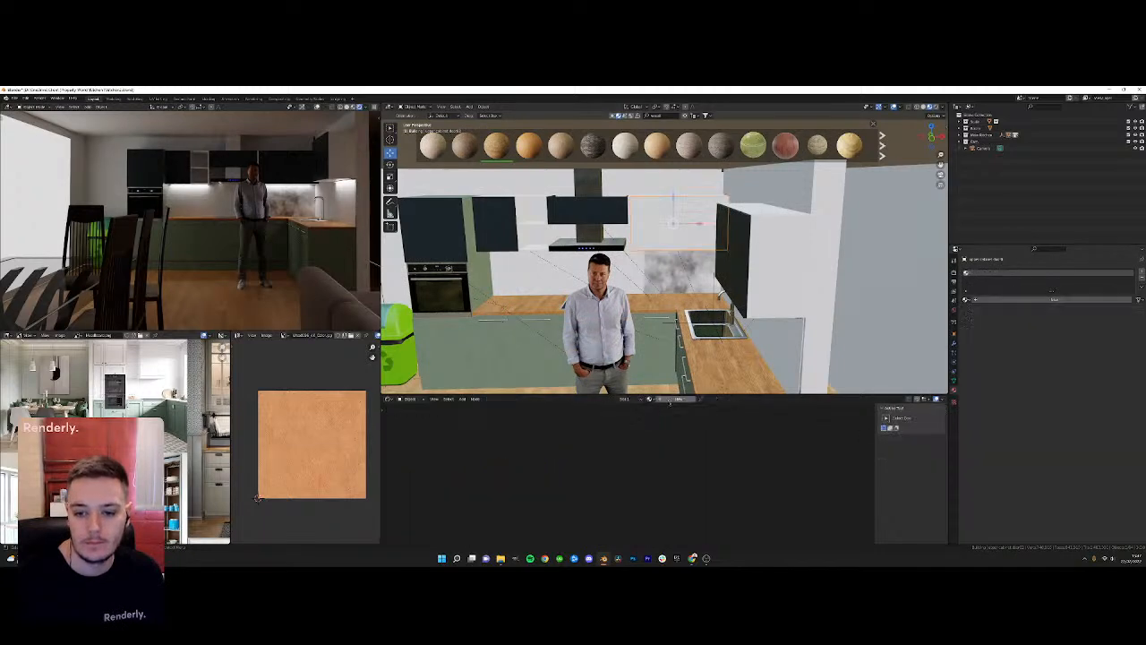
left_click(663, 398)
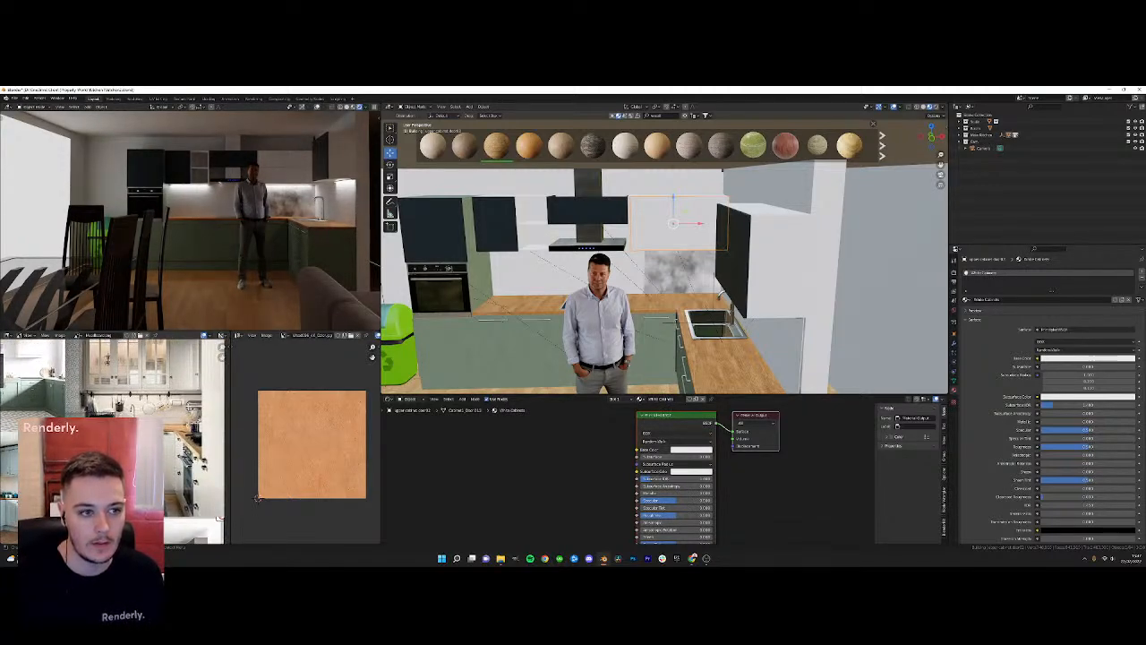
left_click(688, 448)
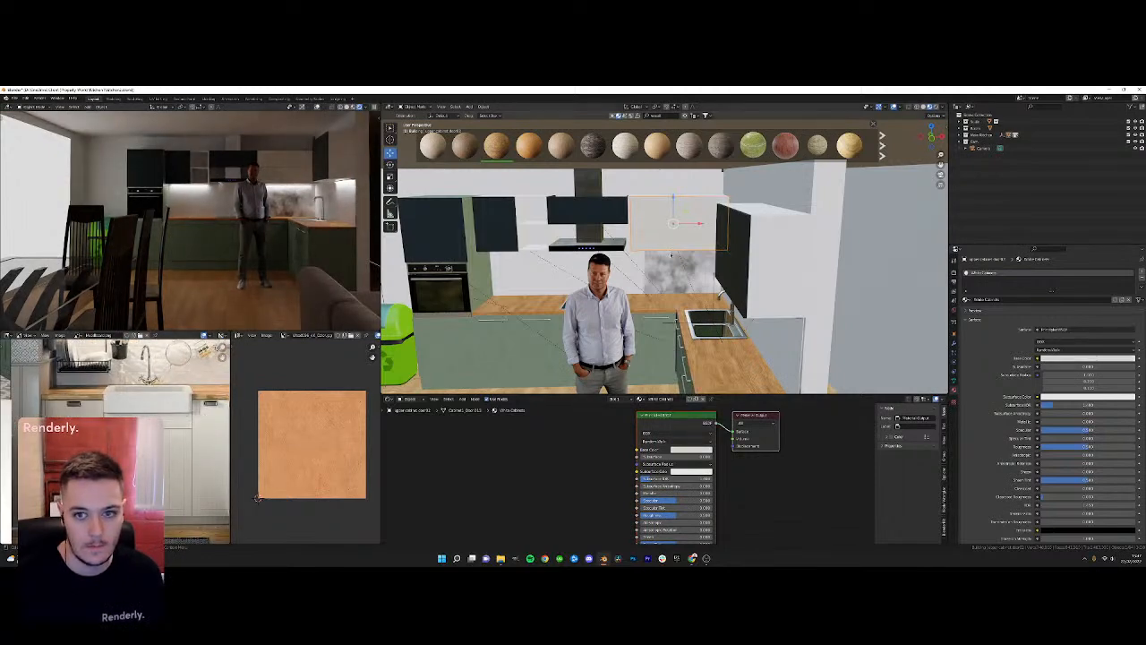
Rename the off-white material Cabinets and assign it to the dark door above the extractor hood
left_click(598, 213)
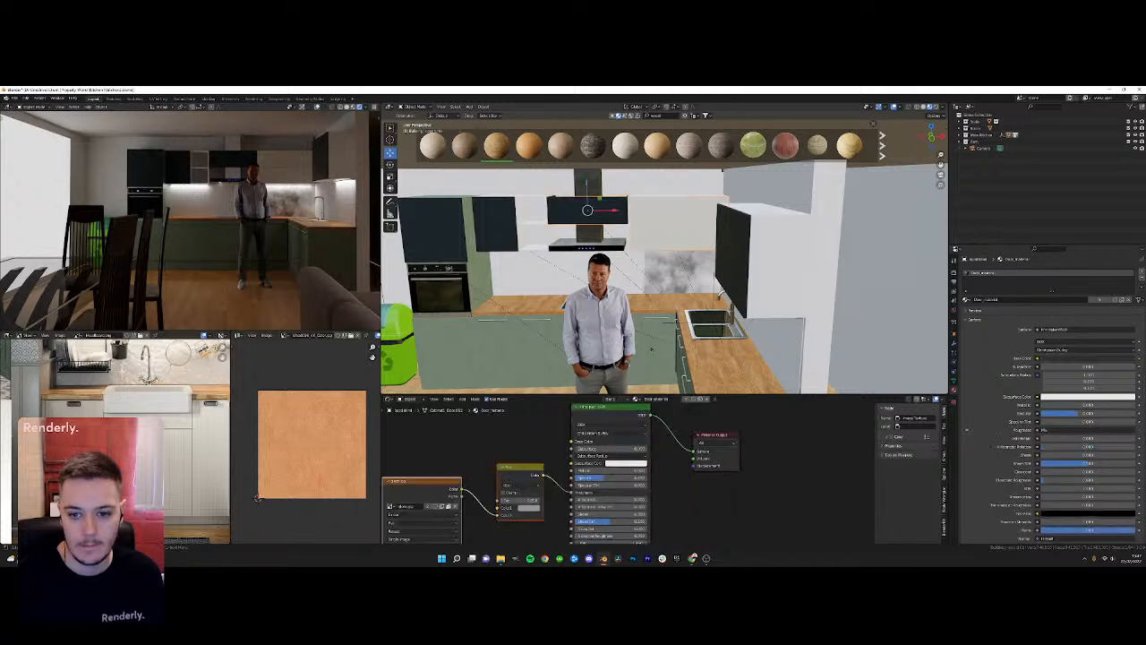
left_click(675, 215)
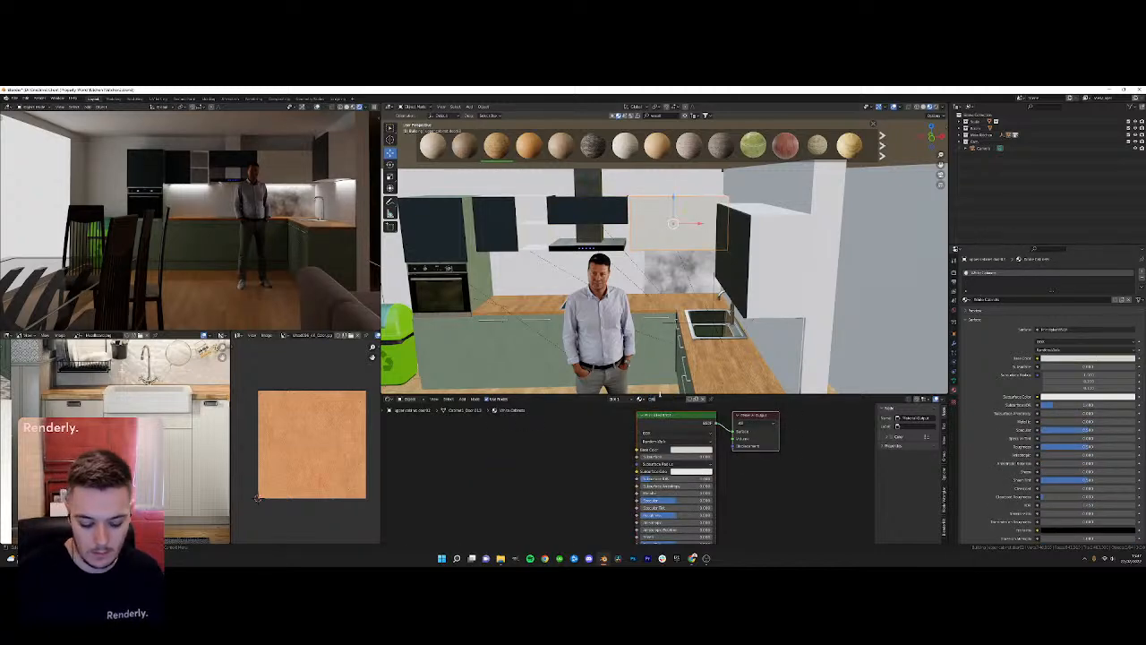
left_click(605, 210)
left_click(637, 399)
left_click(652, 412)
Assign the off-white Cabinets material to the dark upper door nearest the oven unit and to the upper cabinet carcass
left_click(499, 222)
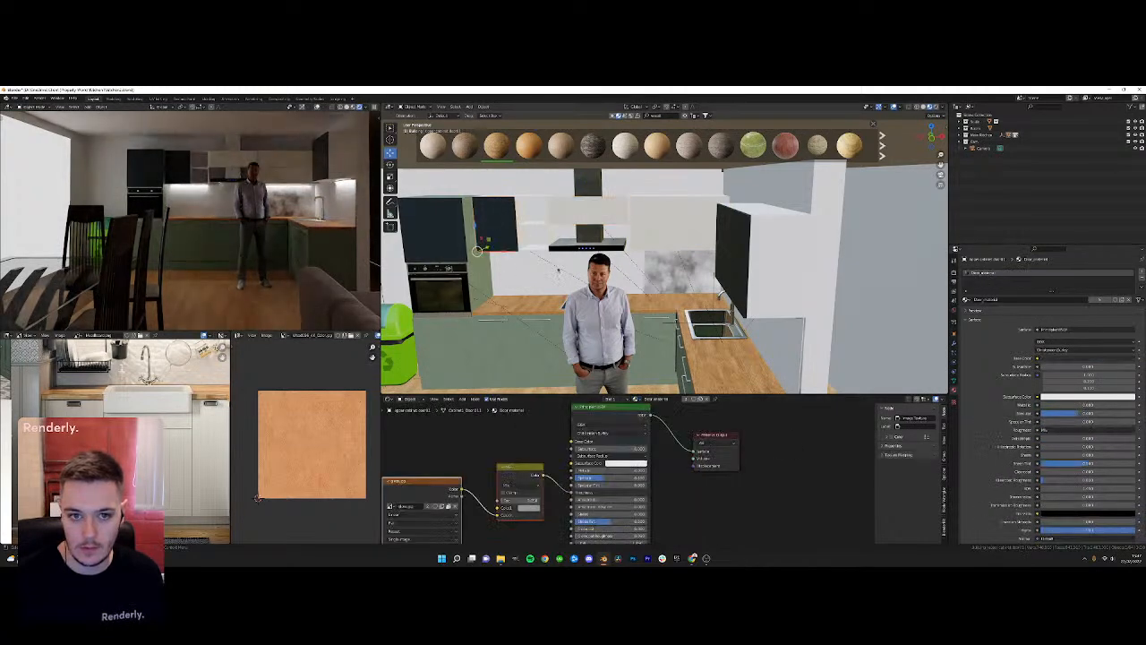
left_click(637, 398)
left_click(652, 411)
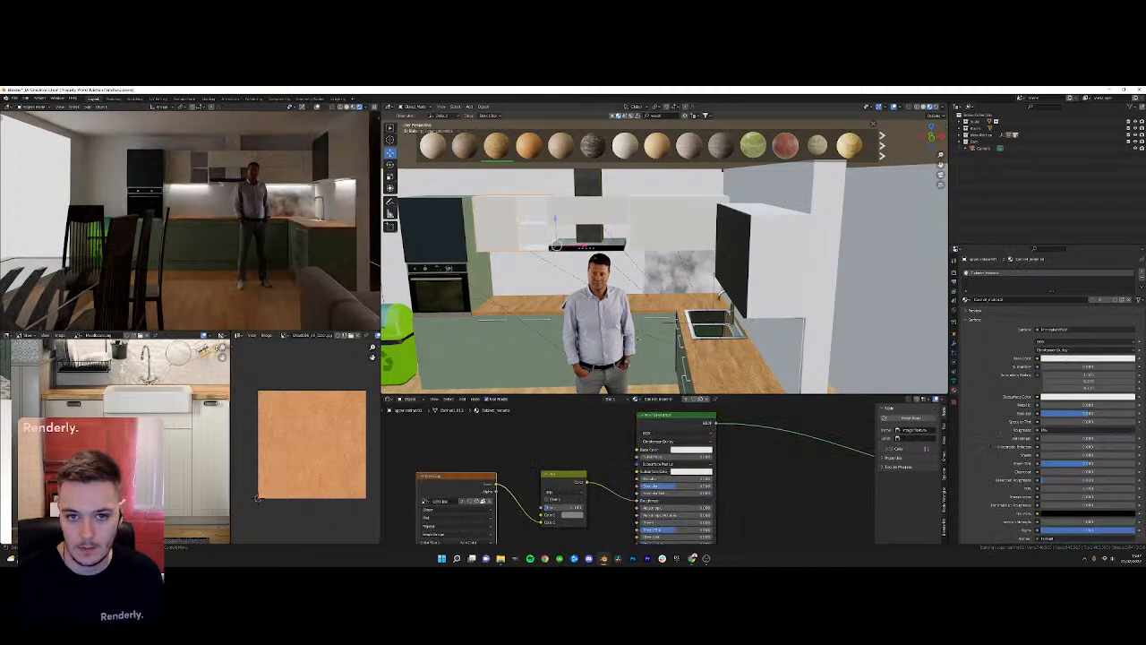
left_click(636, 400)
left_click(654, 410)
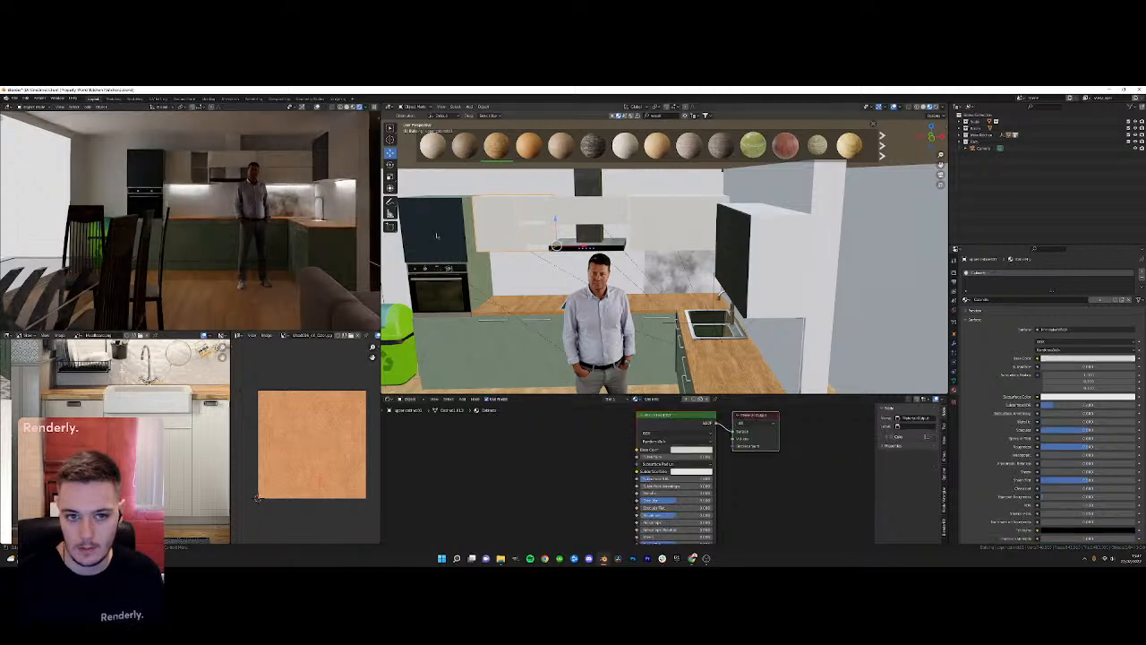
Assign the off-white Cabinets material to the dark door above the built-in oven
left_click(436, 235)
left_click(636, 399)
type("c")
left_click(656, 411)
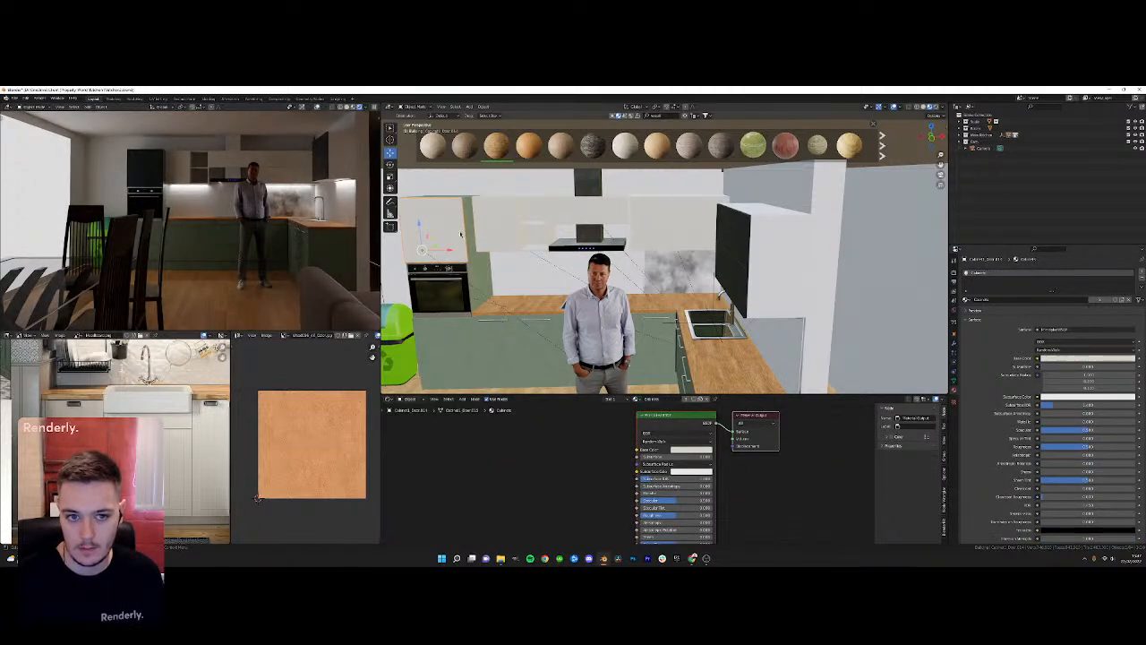
Assign the Cabinets material to the dark upper cabinet on the side wall above the sink
middle_click_drag(497, 279, 499, 306)
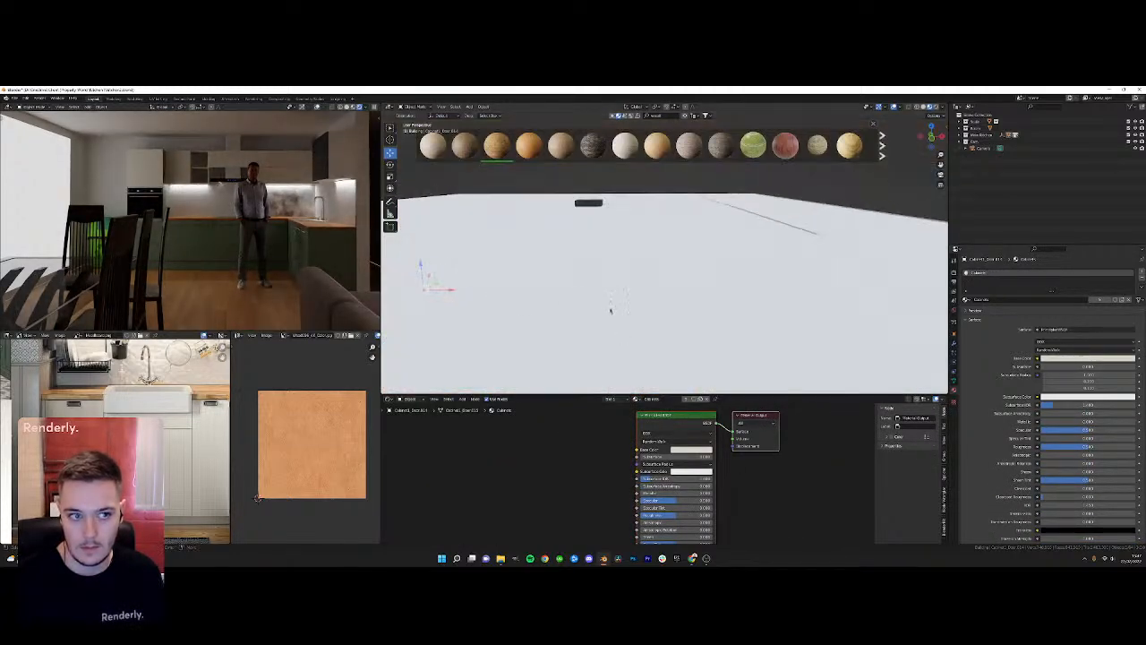
middle_click_drag(611, 317, 528, 229, "shift")
left_click(676, 222)
left_click(637, 399)
type("c")
left_click(656, 411)
Replace the material of the upper cabinet carcass between the extractor hood and the sink wall with Cabinets
middle_click_drag(582, 295, 578, 274)
scroll(647, 285, "up", 6)
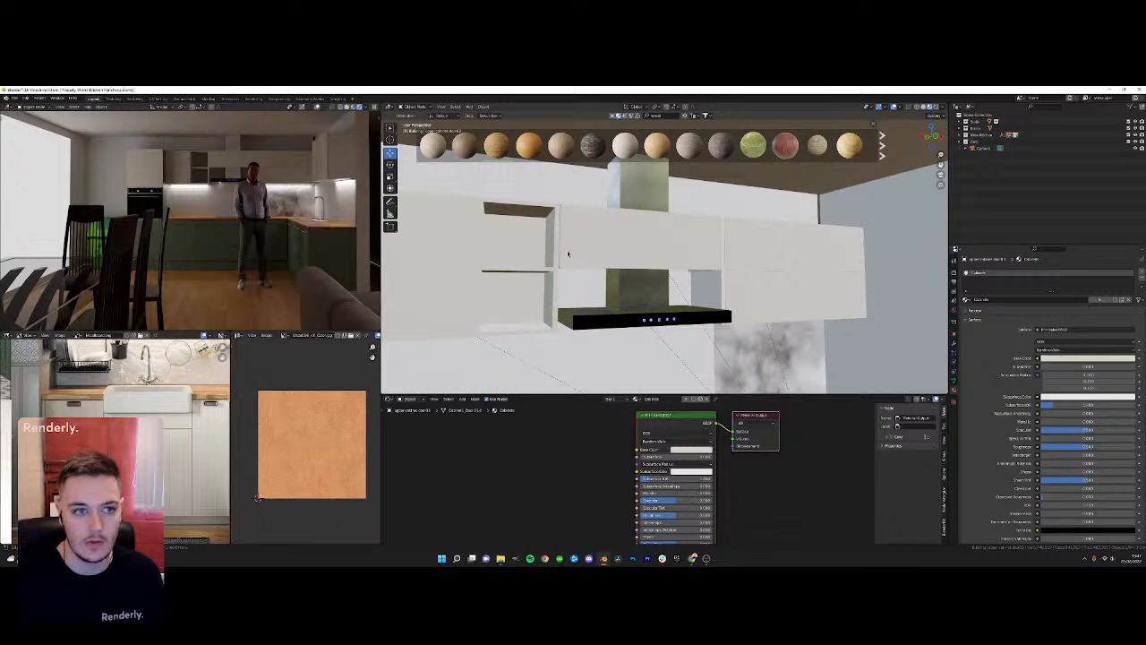
left_click(629, 184)
left_click(724, 269)
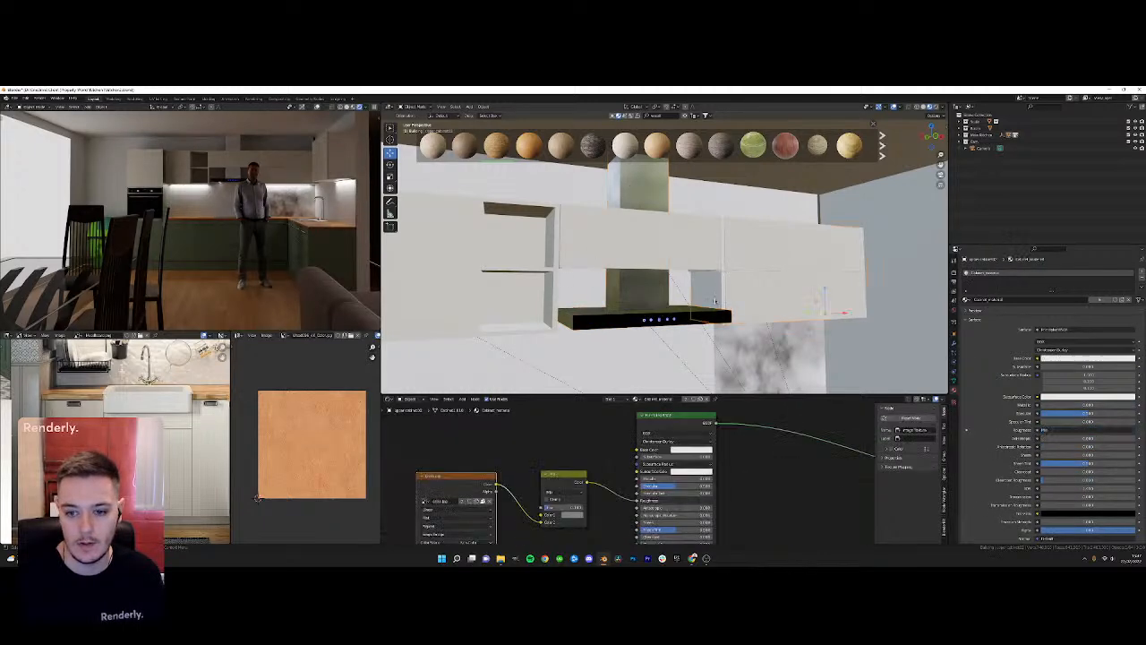
left_click(636, 399)
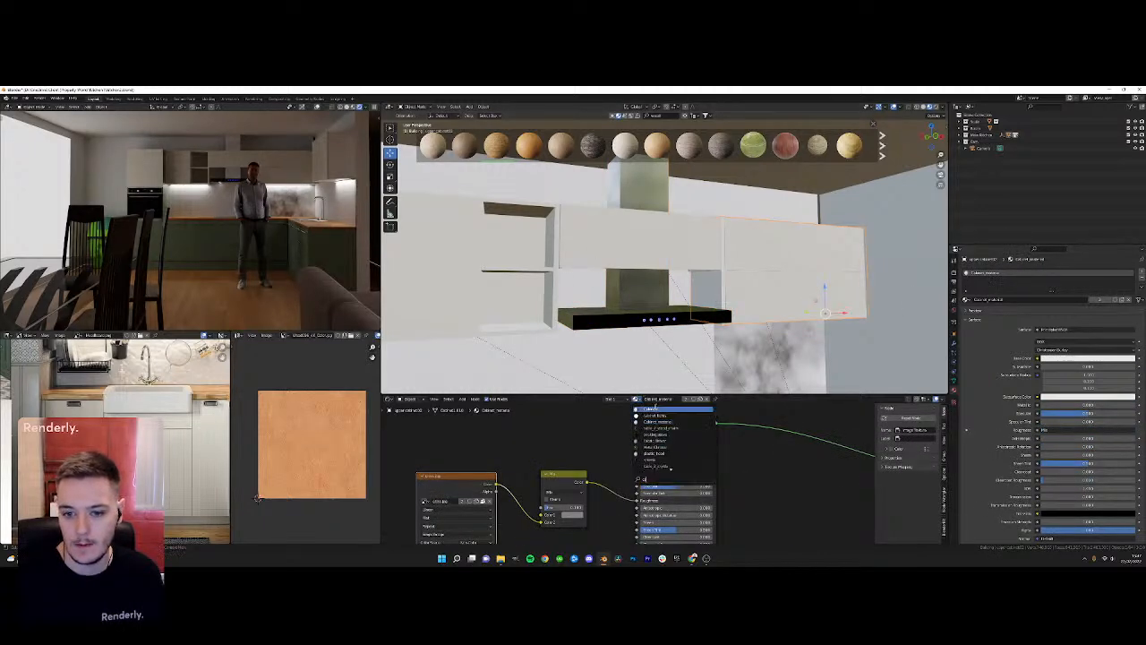
left_click(655, 409)
Examine the off-white upper cabinets up close and in the rendered camera view
scroll(777, 302, "up", 8)
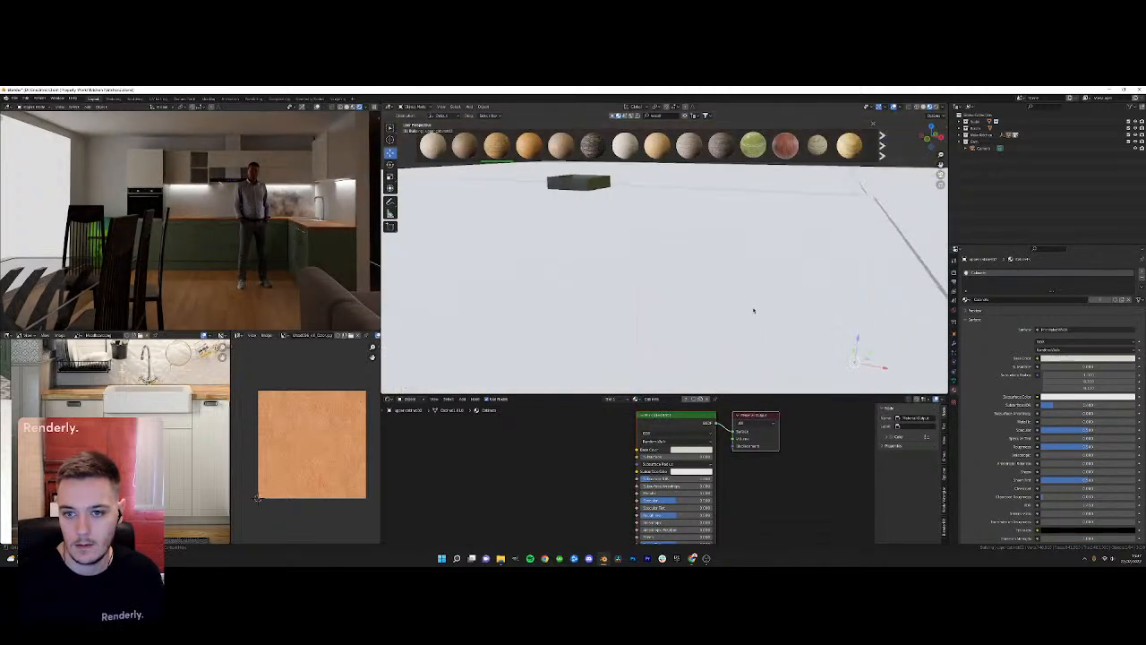
scroll(722, 250, "down", 3)
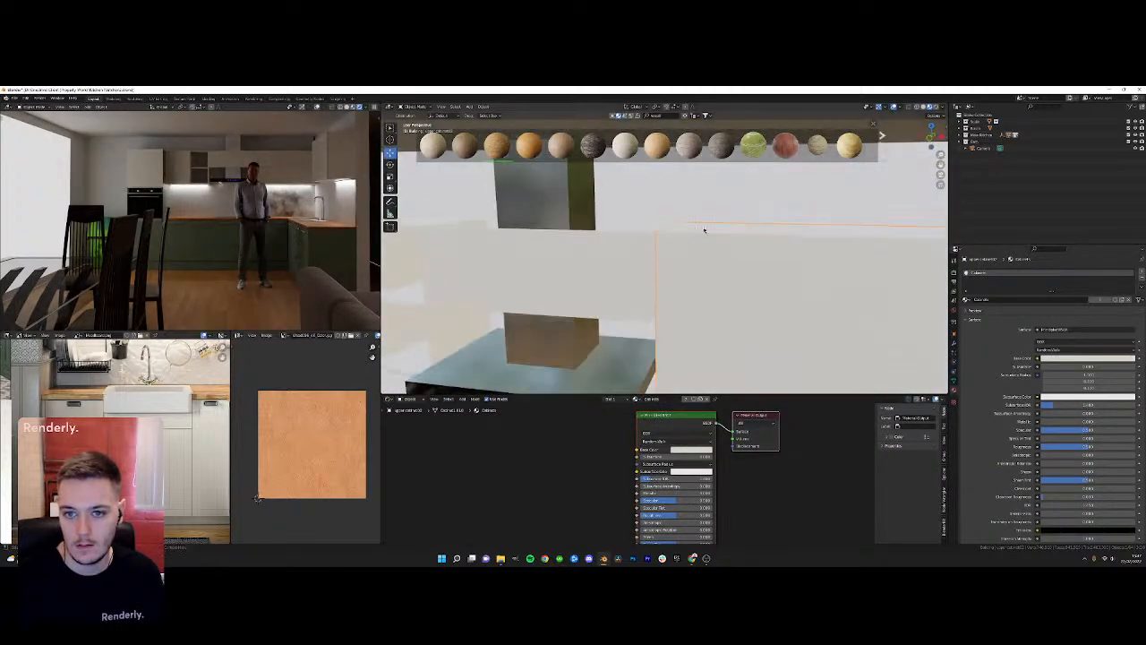
middle_click_drag(703, 235, 679, 273)
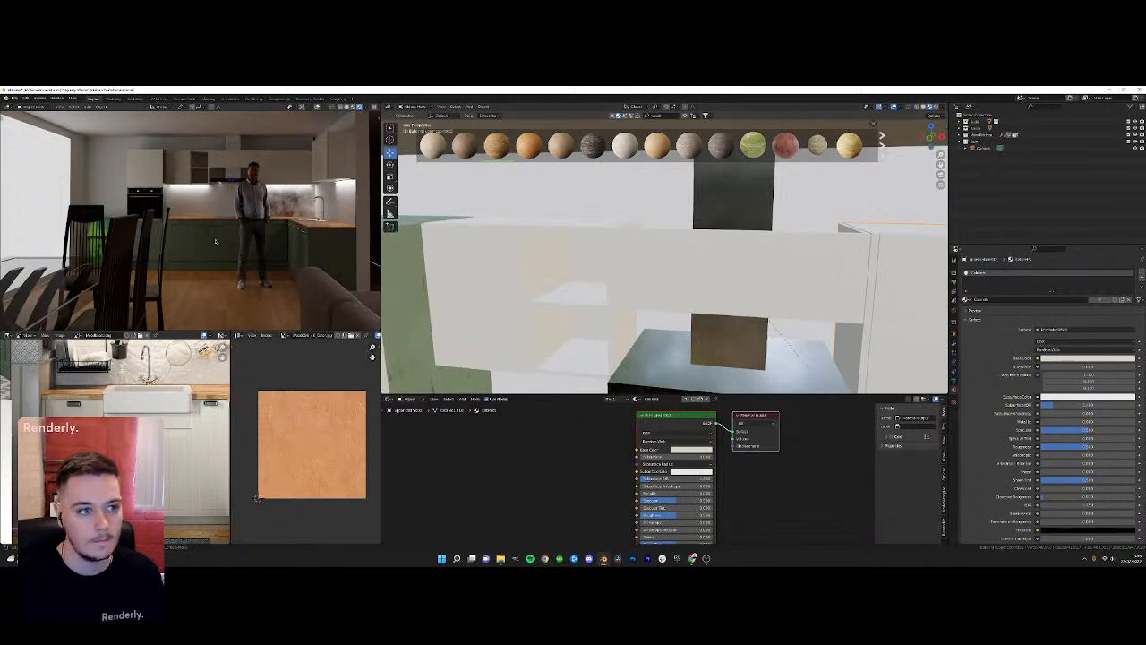
scroll(237, 239, "down", 4)
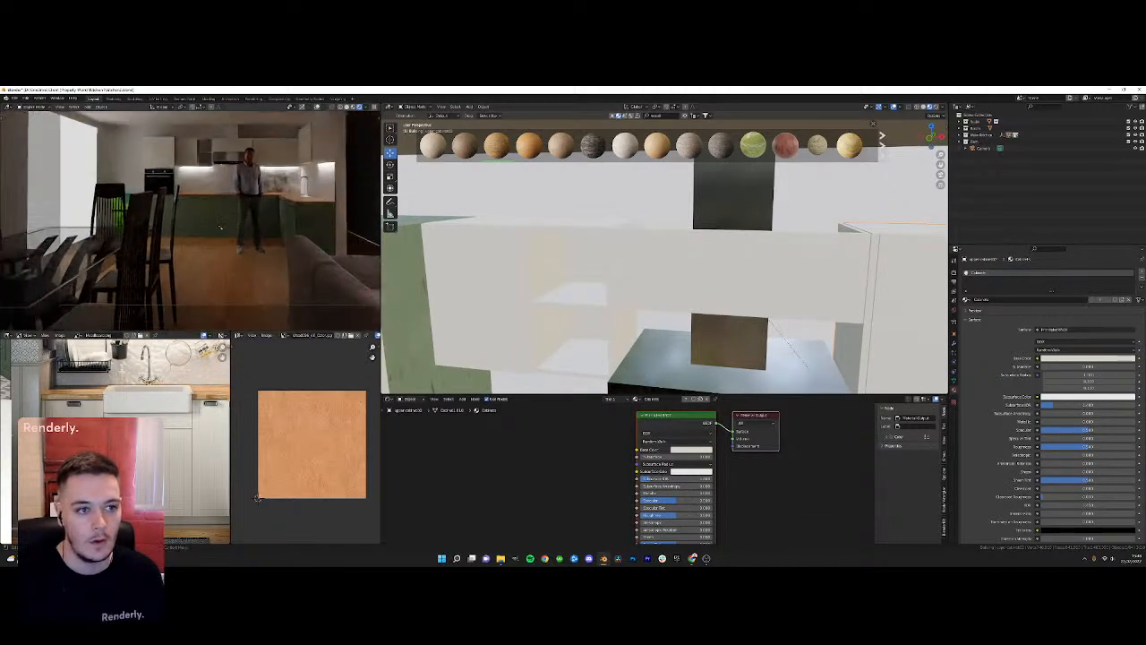
scroll(224, 231, "down", 2)
scroll(254, 228, "up", 2)
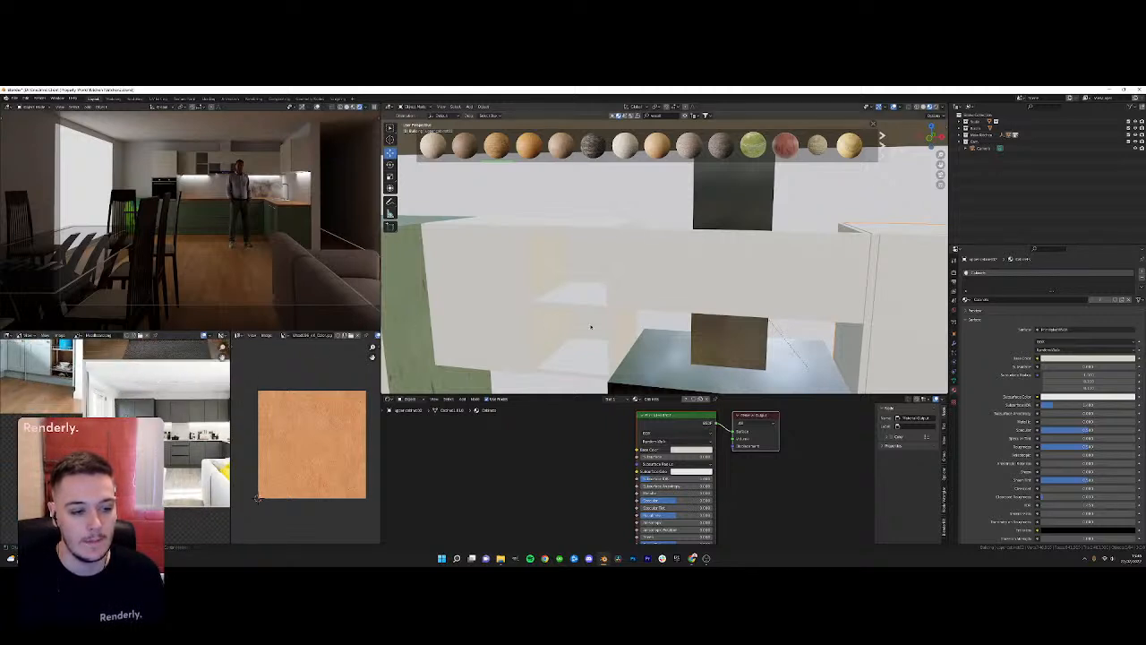
scroll(618, 311, "down", 3)
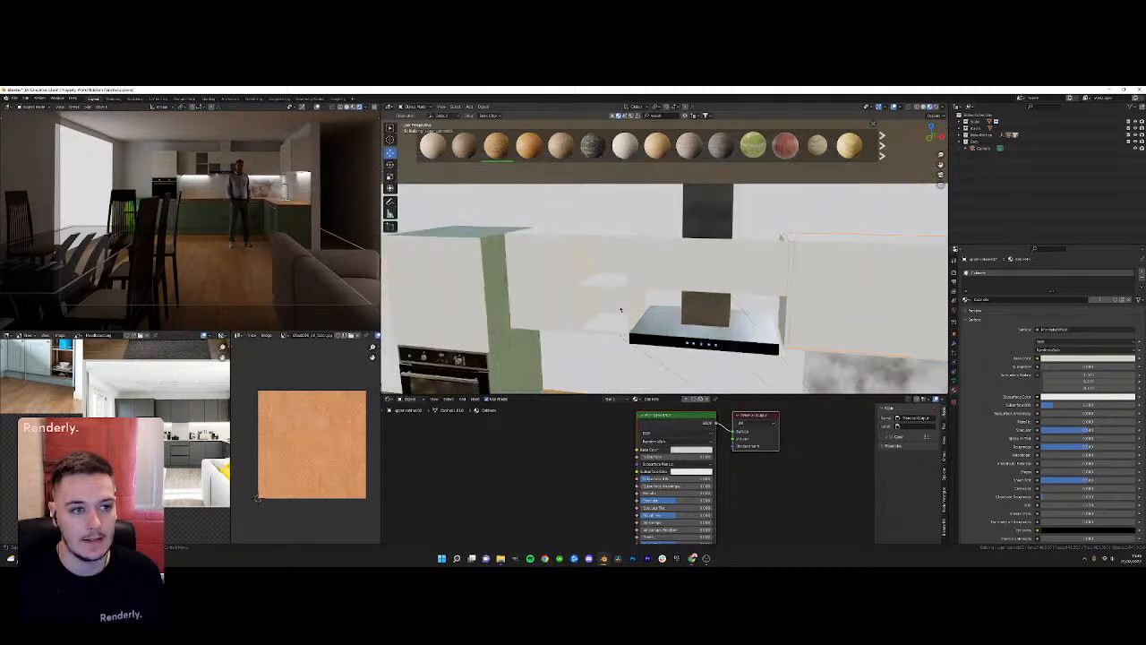
Delete every shader node except the Material Output from the green recycling bin's transparent cover material
middle_click_drag(621, 310, 761, 296, "shift")
scroll(660, 310, "down", 1)
left_click(658, 305)
scroll(537, 465, "down", 3)
mouse_move(473, 425)
left_mouse_down()
mouse_move(636, 514)
mouse_move(474, 426)
left_mouse_up()
key("x")
scroll(627, 466, "up", 4)
middle_click_drag(627, 466, 576, 471)
left_click_drag(583, 508, 664, 430)
key("x")
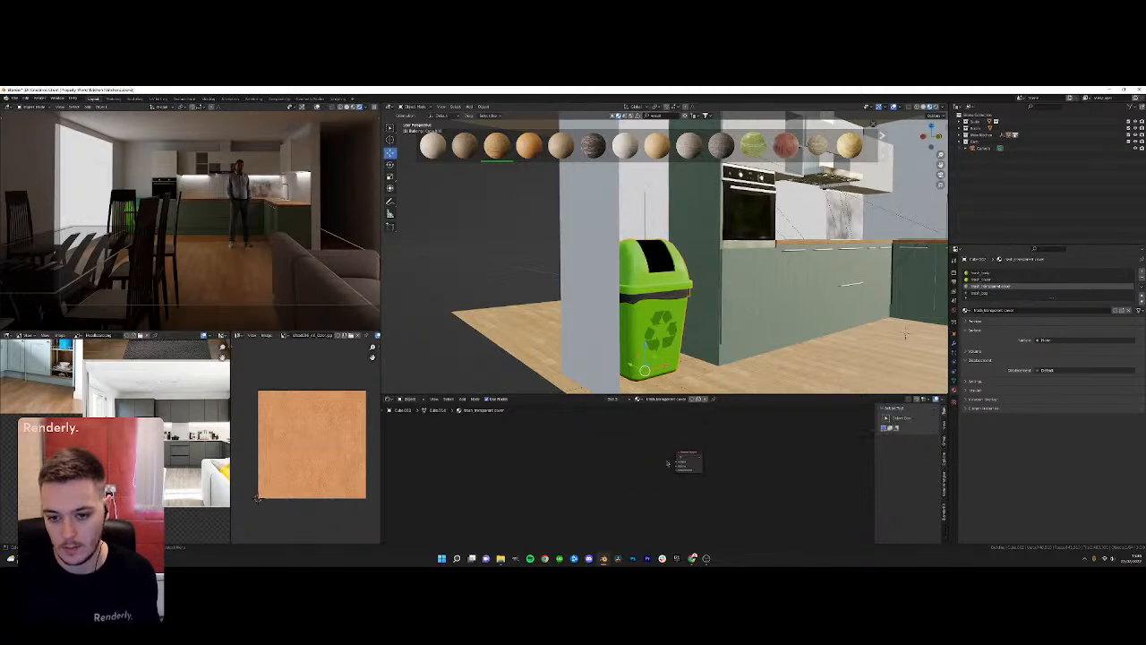
Add a Transparent BSDF to the bin's transparent cover material and connect it to the Material Output's Surface
middle_click_drag(667, 463, 607, 467)
scroll(613, 466, "up", 3)
left_click(463, 400)
left_click(476, 408)
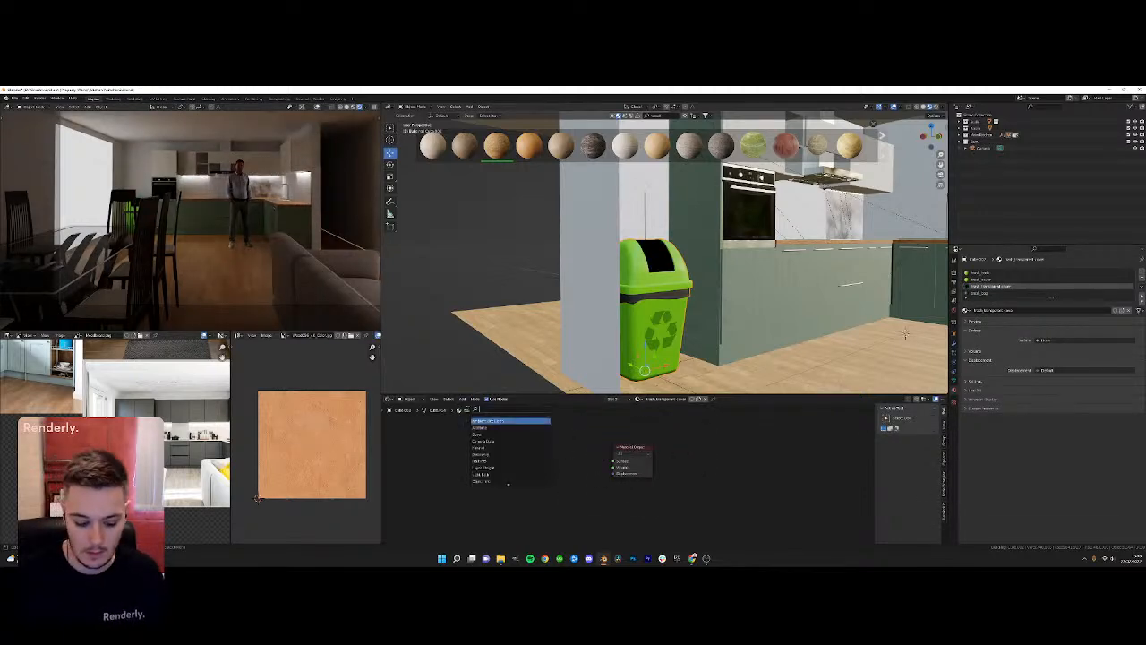
type("transparent")
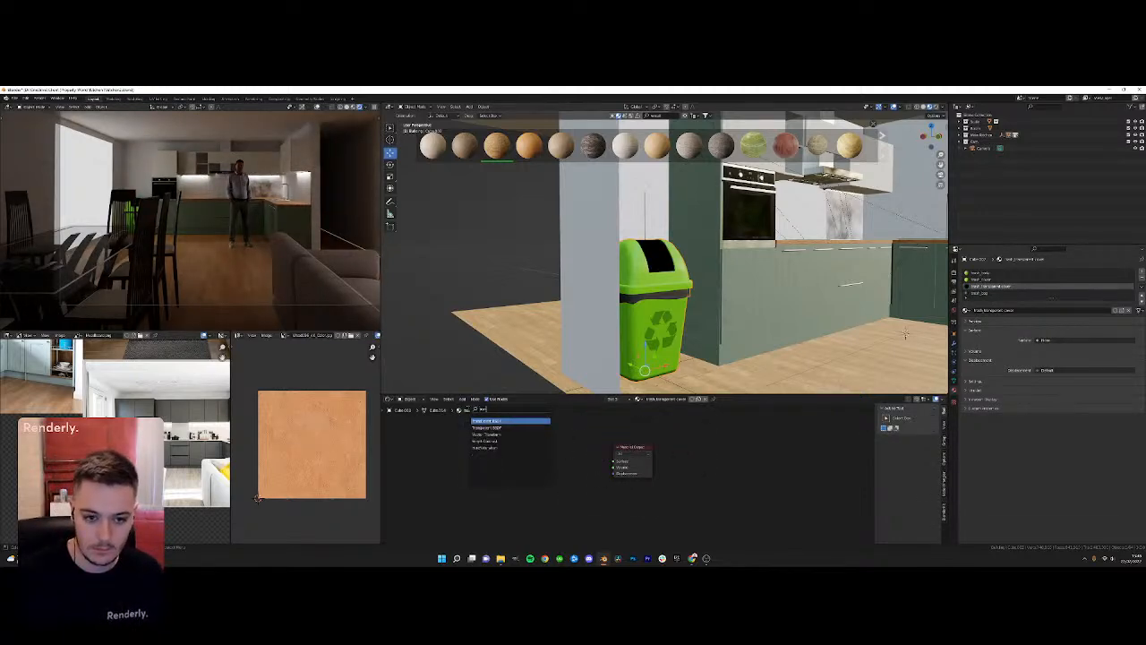
key("Return")
left_click(524, 465)
left_click_drag(539, 451, 622, 464)
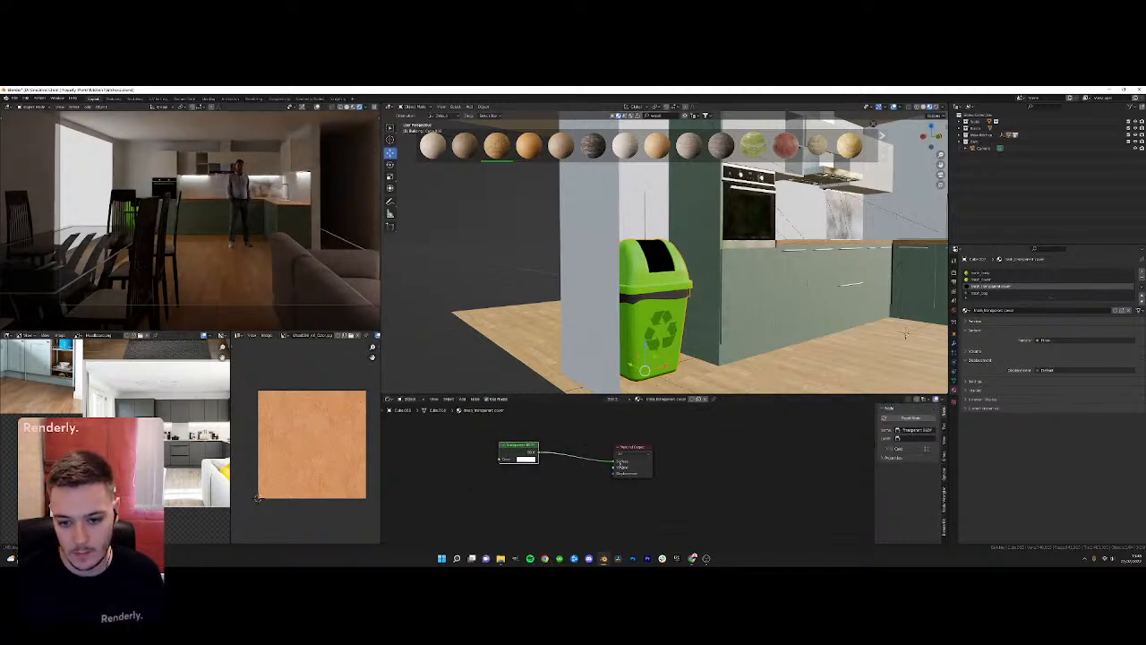
Set the blend mode of the bin's transparent cover material to Alpha Clip
middle_click_drag(700, 269, 673, 279)
scroll(674, 280, "up", 2)
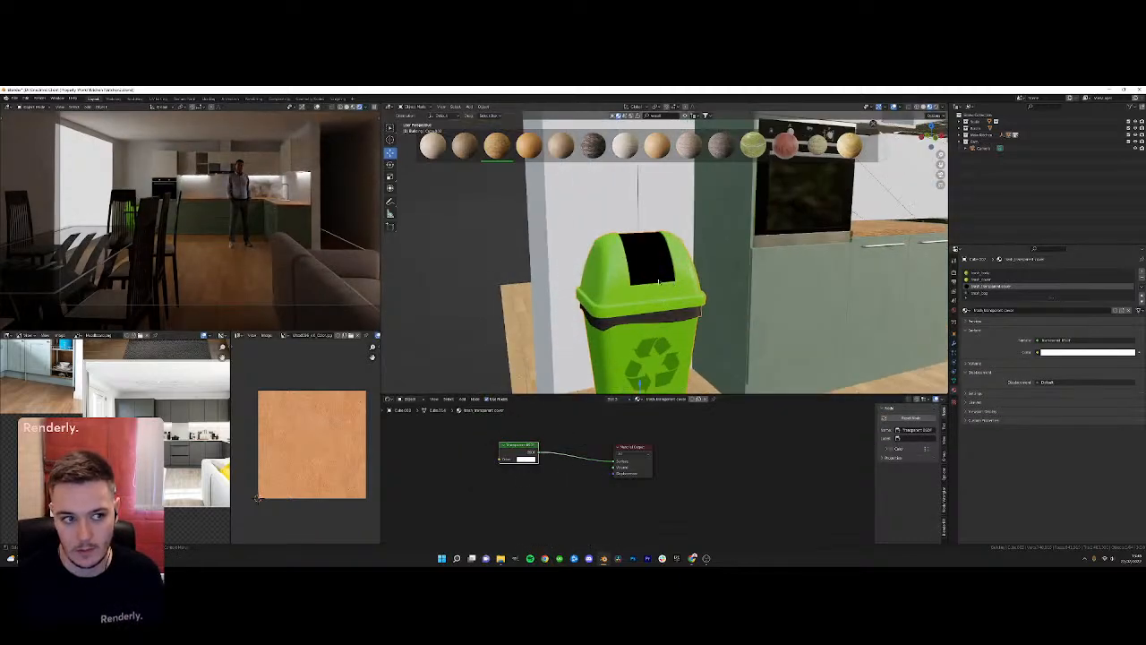
left_click(985, 411)
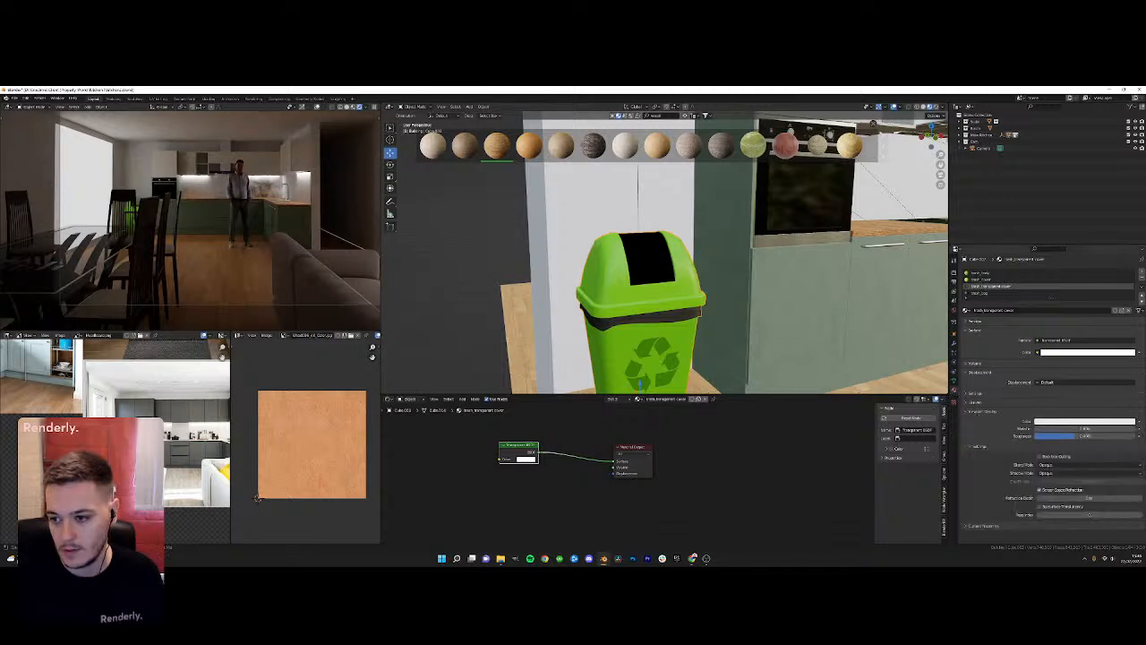
left_click(1064, 467)
left_click(1056, 477)
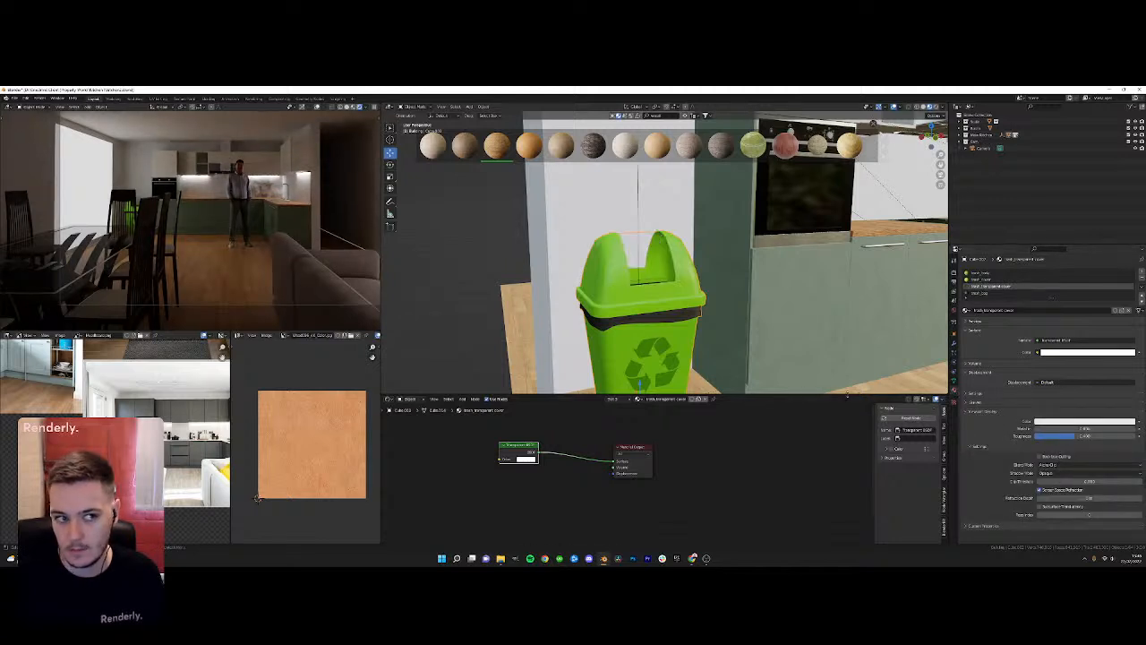
left_click(691, 288)
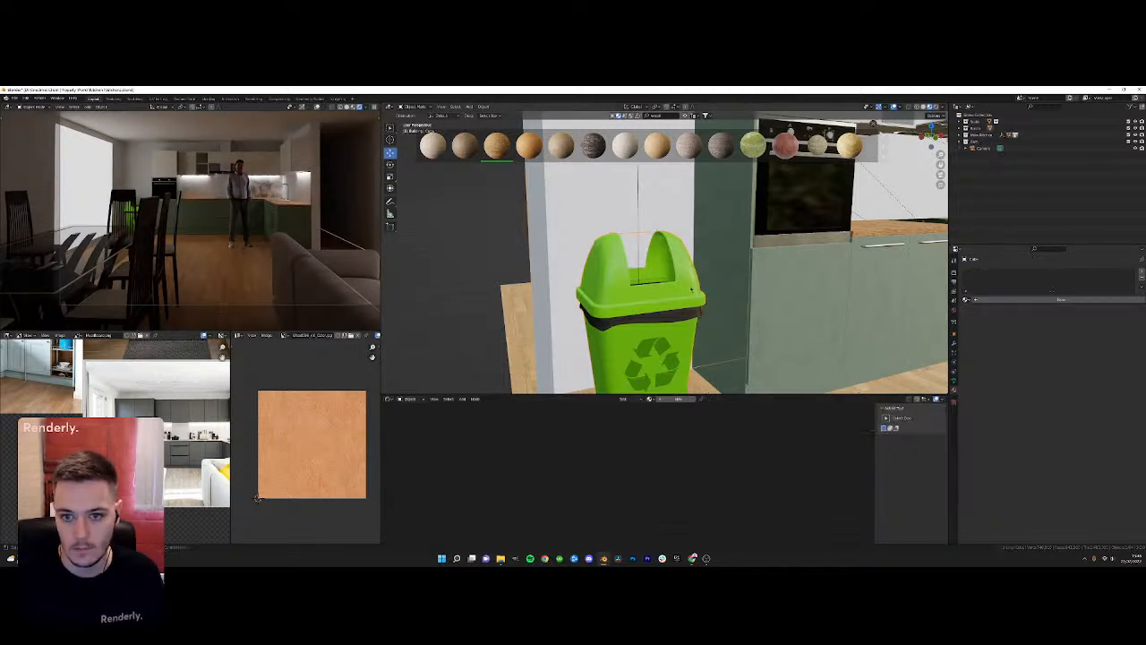
left_click(605, 285)
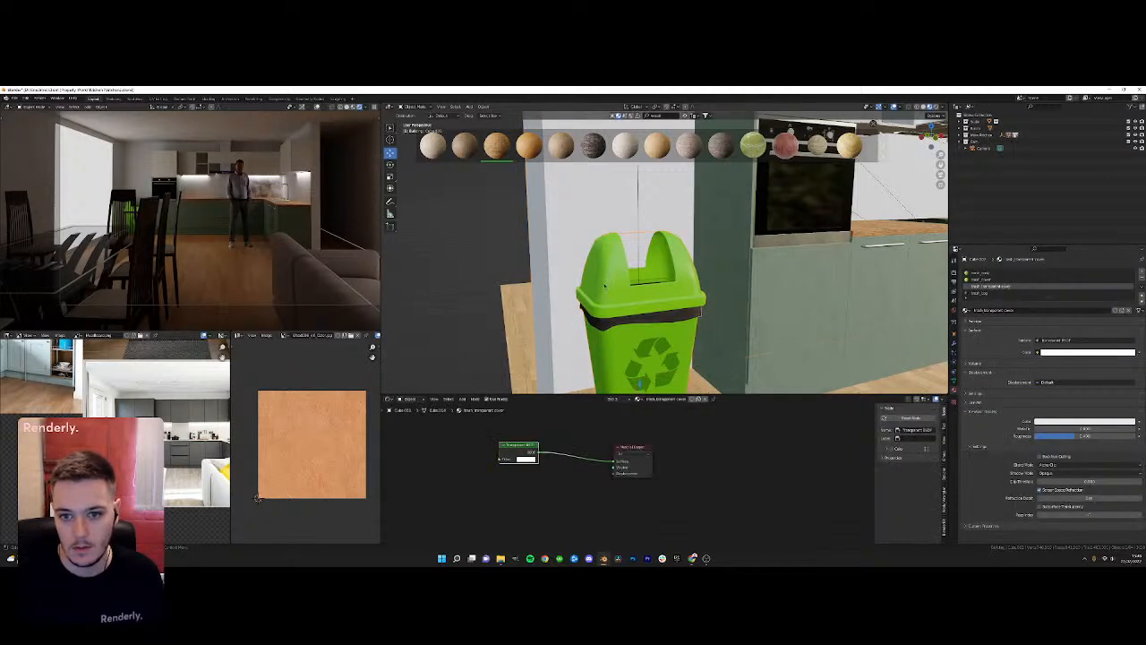
scroll(627, 429, "up", 1)
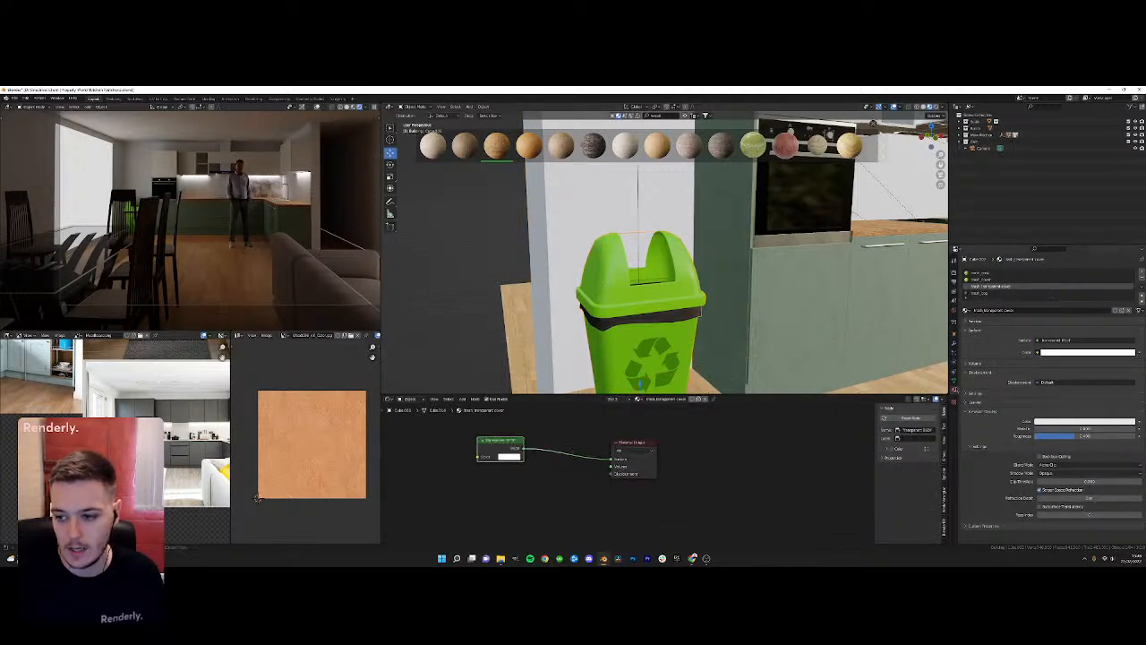
Delete every shader node except the Material Output from the bin's body material
left_click(984, 273)
scroll(619, 465, "down", 8)
left_click_drag(449, 421, 649, 524)
key("x")
key("Home")
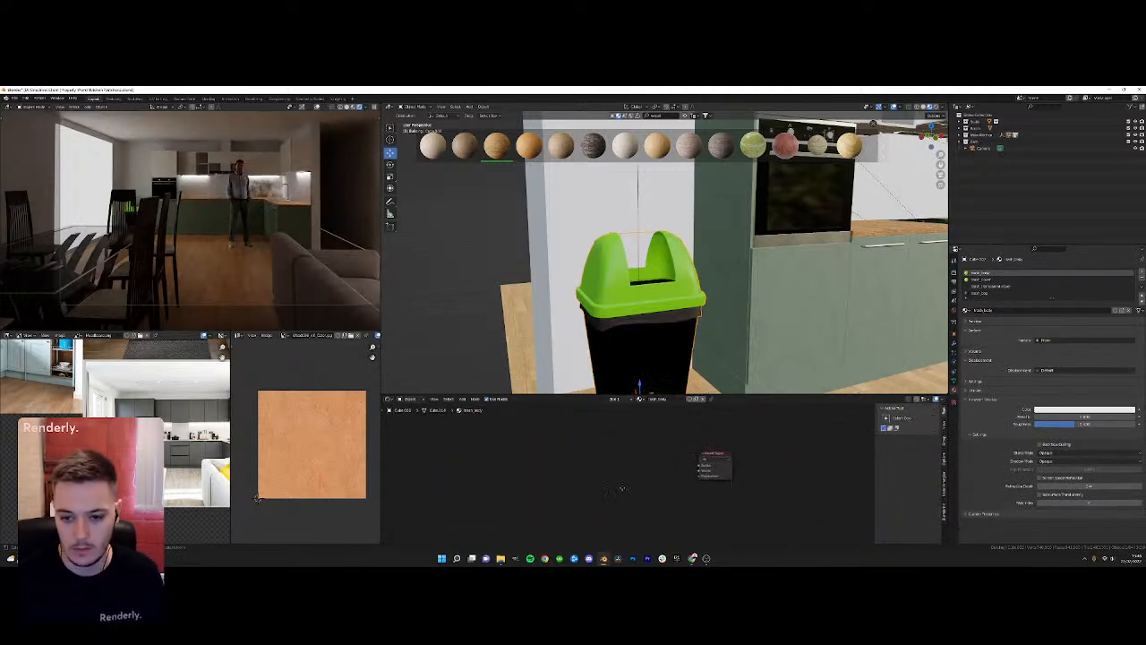
Add a Principled BSDF to the bin's body material and connect it to the Material Output's Surface
left_click(463, 400)
type("prom")
key("BackSpace")
key("BackSpace")
key("BackSpace")
key("BackSpace")
type("pri")
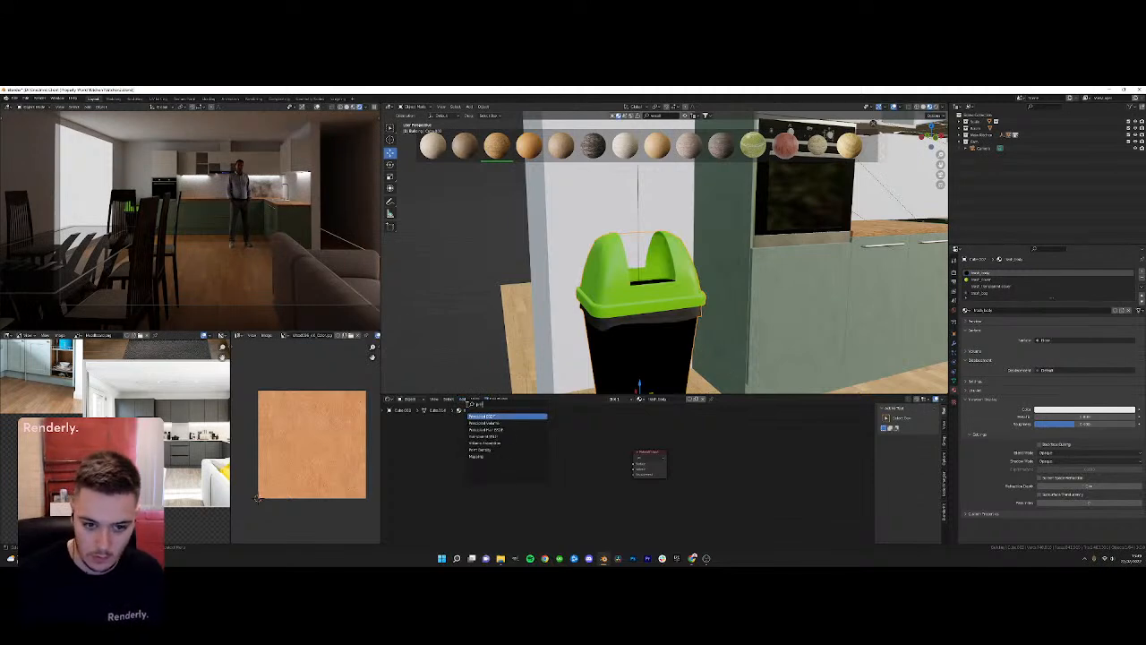
left_click(491, 416)
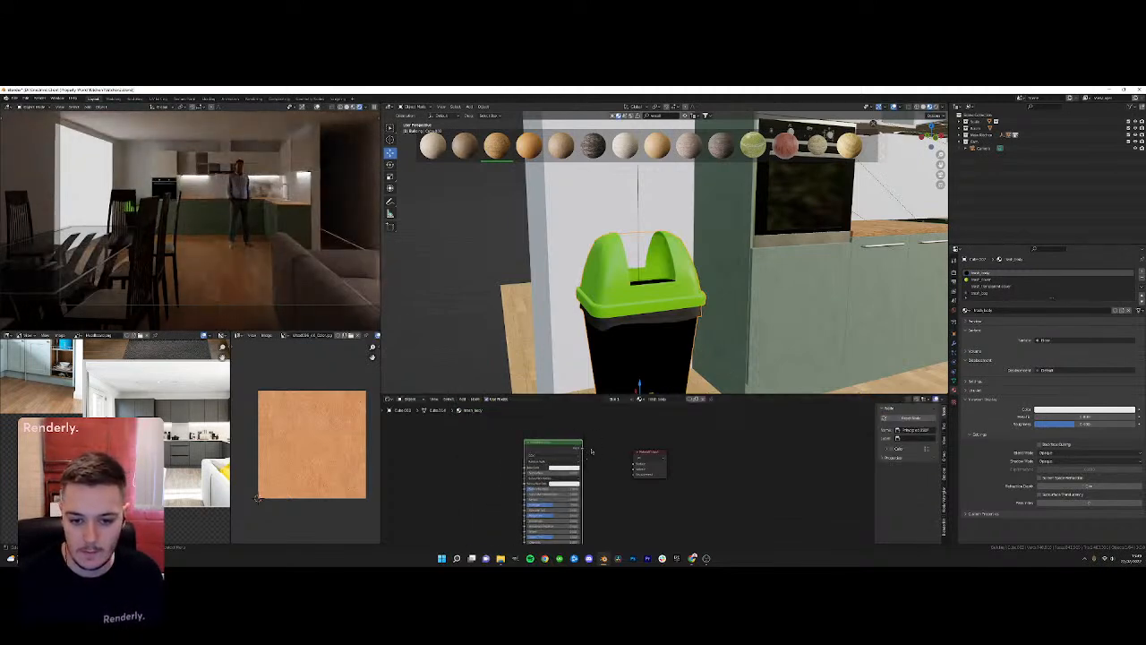
left_click_drag(637, 466, 636, 466)
Darken the base colour of the bin's body material to near black
left_click(564, 467)
left_click_drag(590, 412, 590, 436)
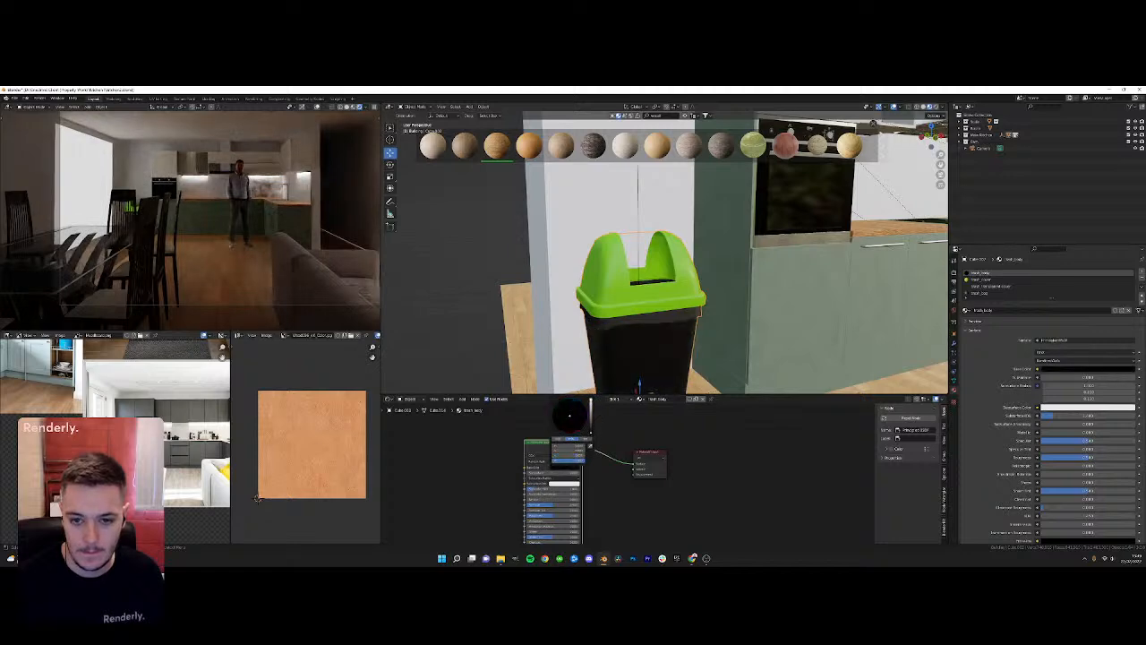
left_click(607, 378)
left_click(638, 333)
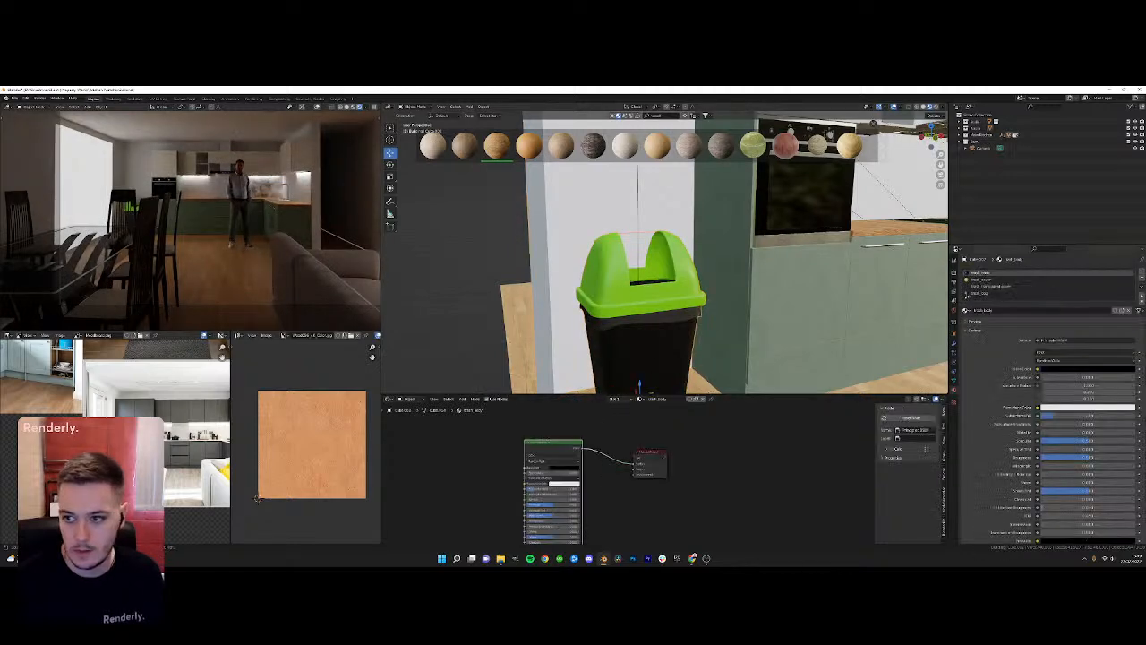
Rename the black body material Bin and assign it to the green cover's material slot
left_click(980, 280)
key("shift+a")
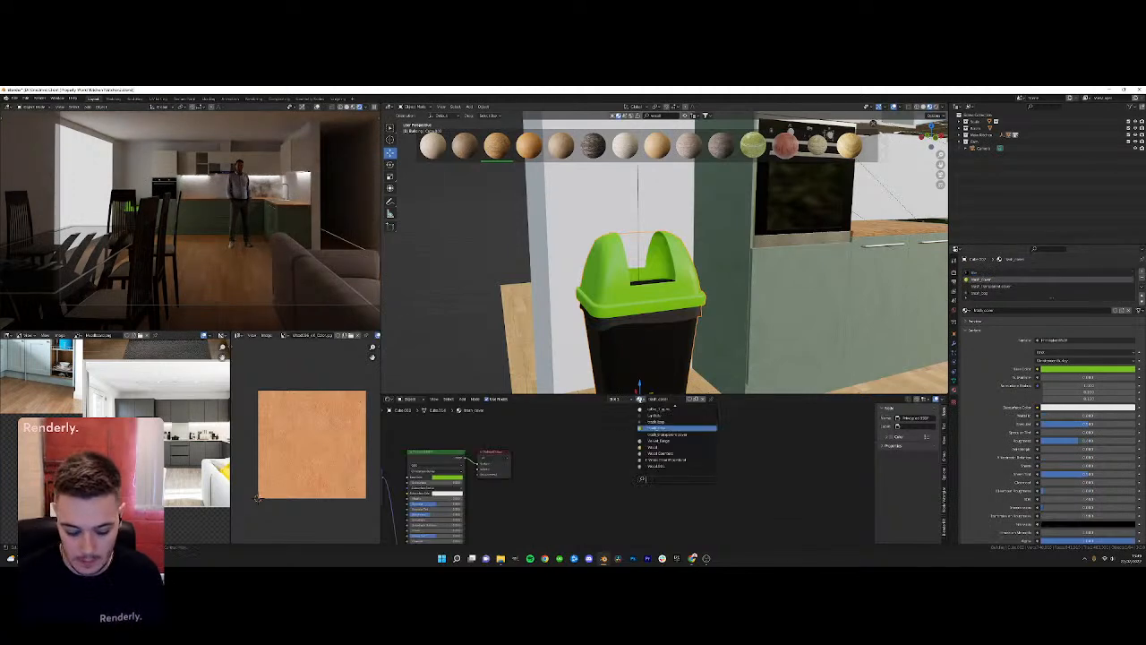
left_click(667, 410)
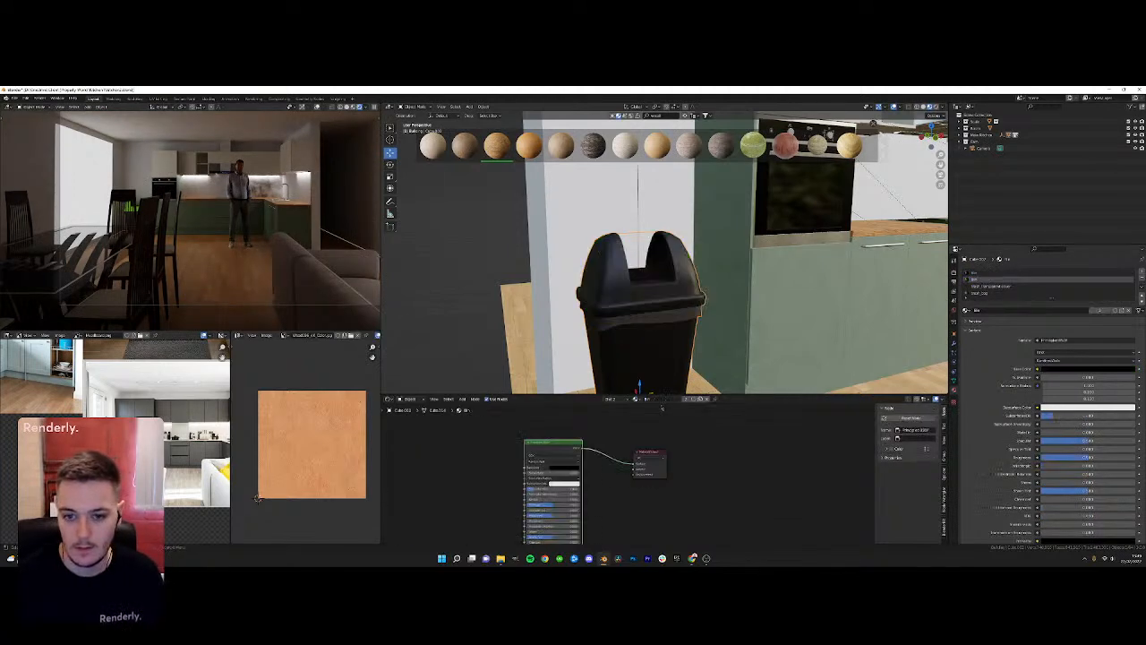
Delete the three dining chairs along the wall side of the table
middle_click_drag(667, 318, 608, 242)
scroll(632, 315, "down", 4)
scroll(708, 264, "up", 5)
left_click(721, 197)
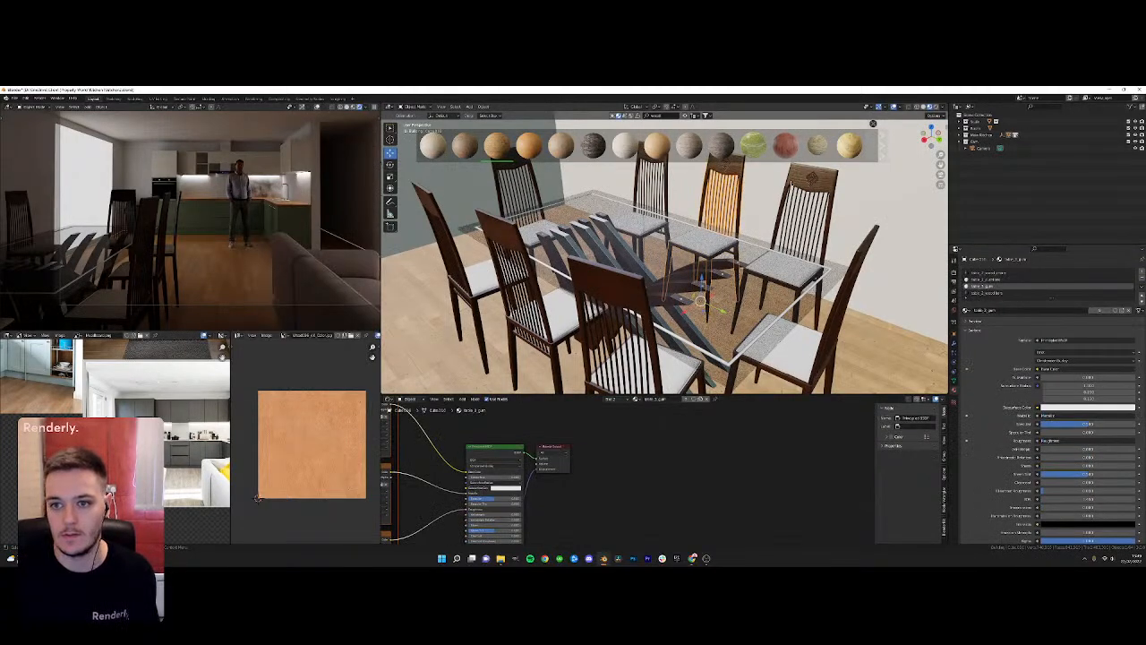
key("Delete")
left_click(812, 182)
key("Delete")
left_click(661, 171)
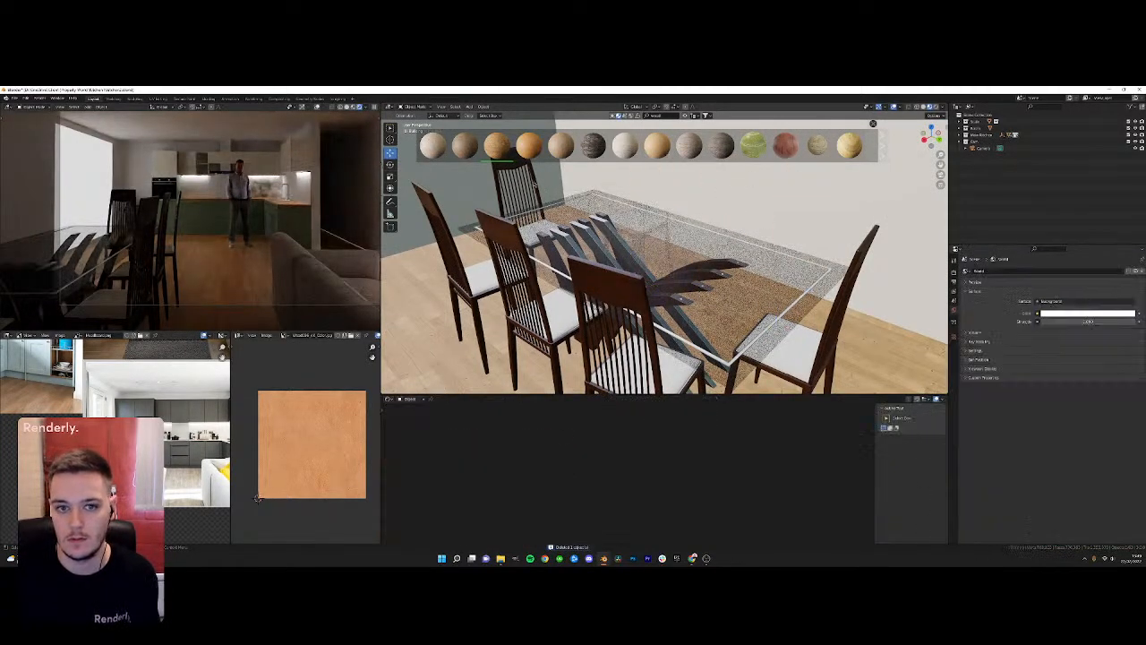
key("Delete")
Isolate the dining table and pick its tabletop faces in Edit Mode to identify their material slot
middle_click_drag(661, 179, 921, 279)
left_click(714, 276)
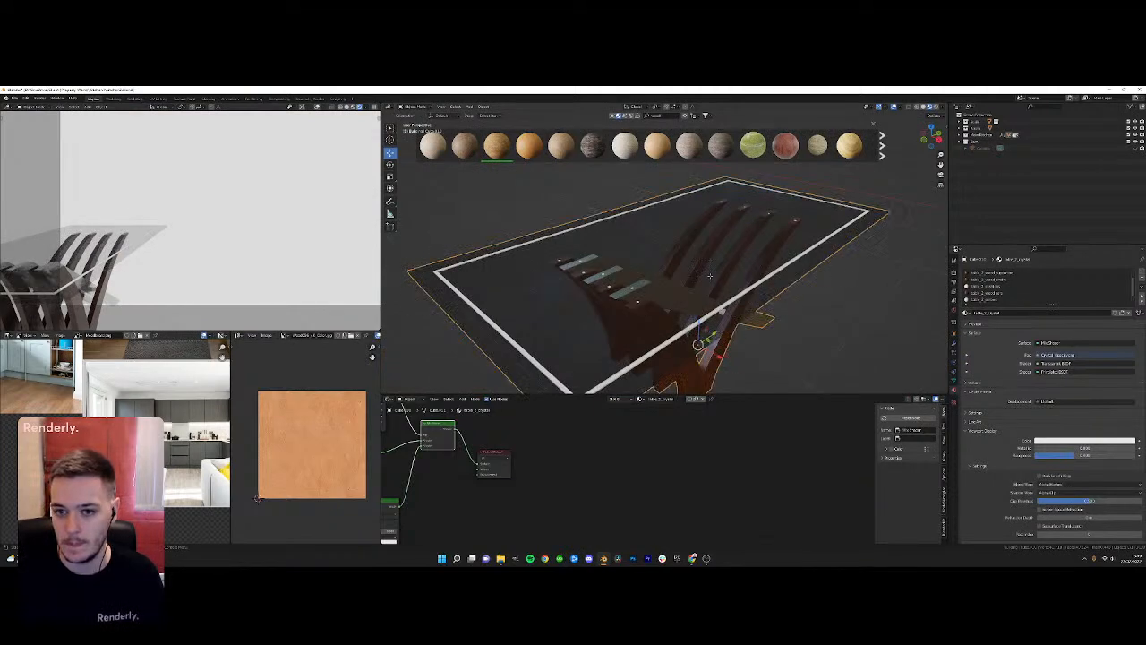
key("Tab")
left_click(678, 261)
middle_click_drag(678, 261, 648, 218)
left_click(757, 274)
Rename the tabletop's crystal material as Table Top
left_click(989, 293)
middle_click_drag(887, 269, 922, 258)
double_click(985, 293)
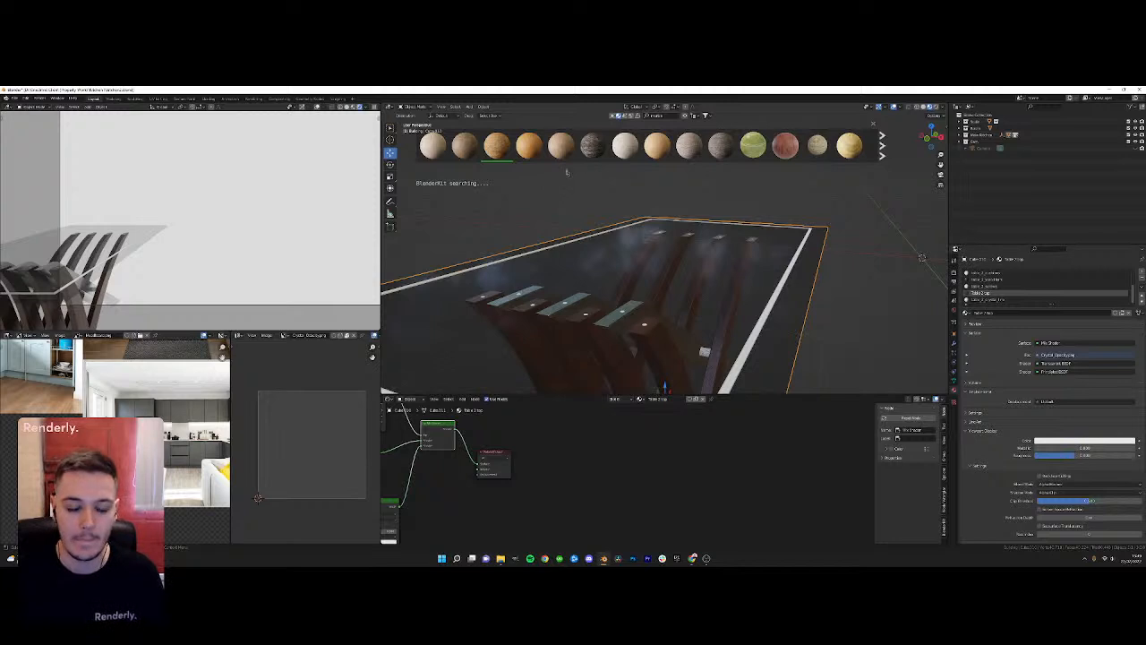
Check the BlenderKit marble materials, then switch to ambientCG in the browser and search its assets for marble
mouse_move(465, 146)
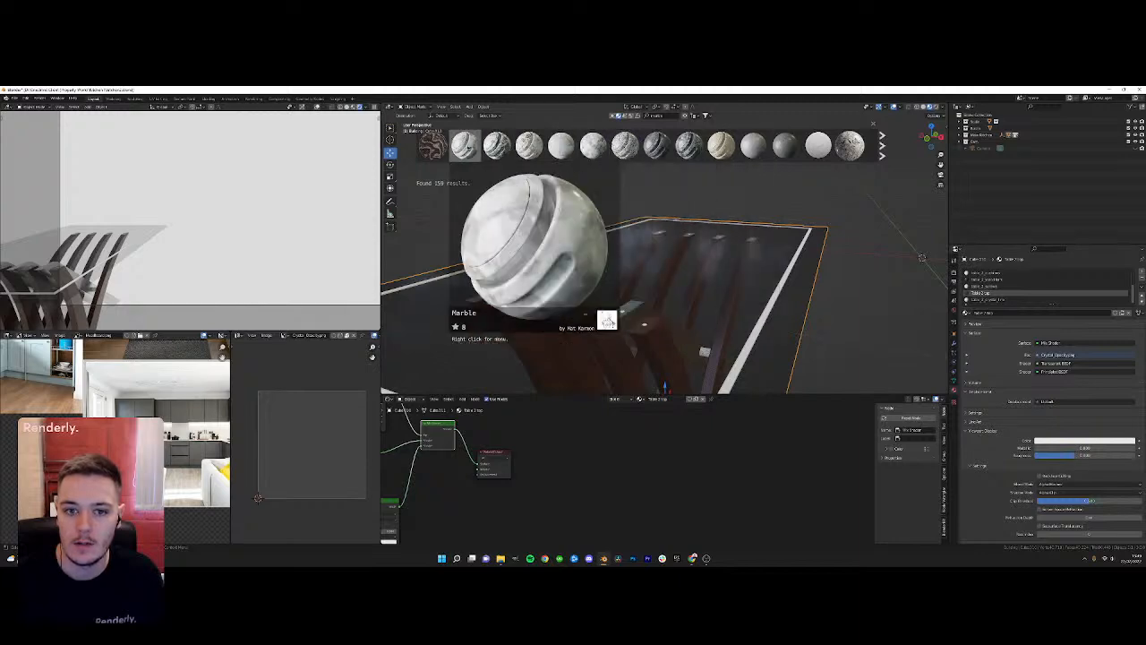
mouse_move(692, 557)
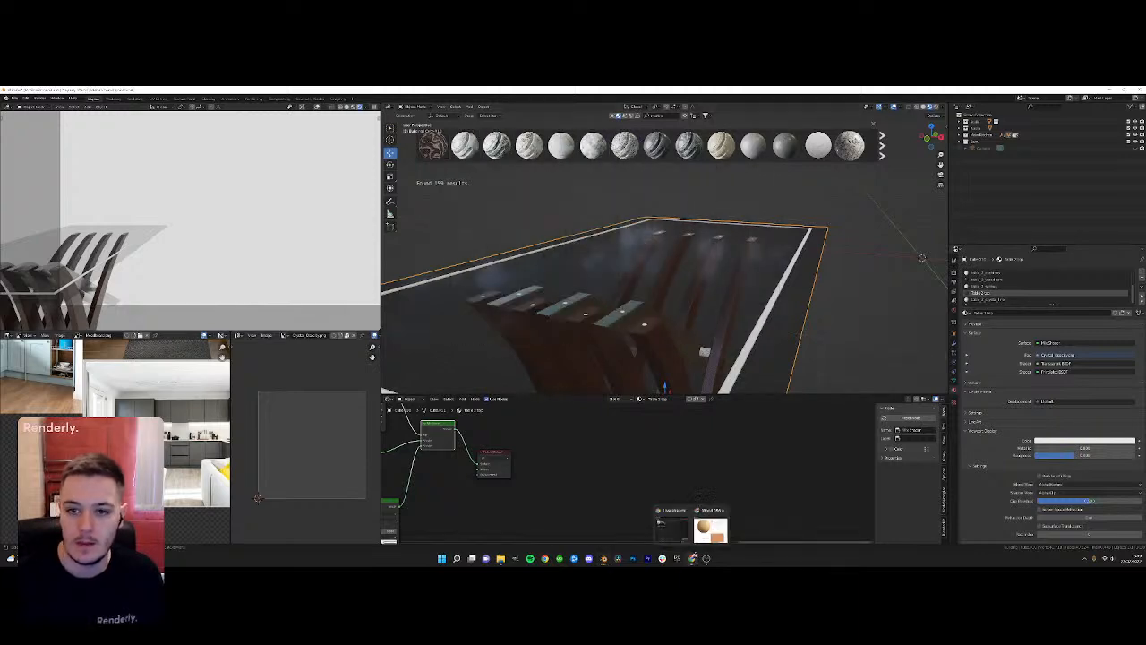
left_click(691, 527)
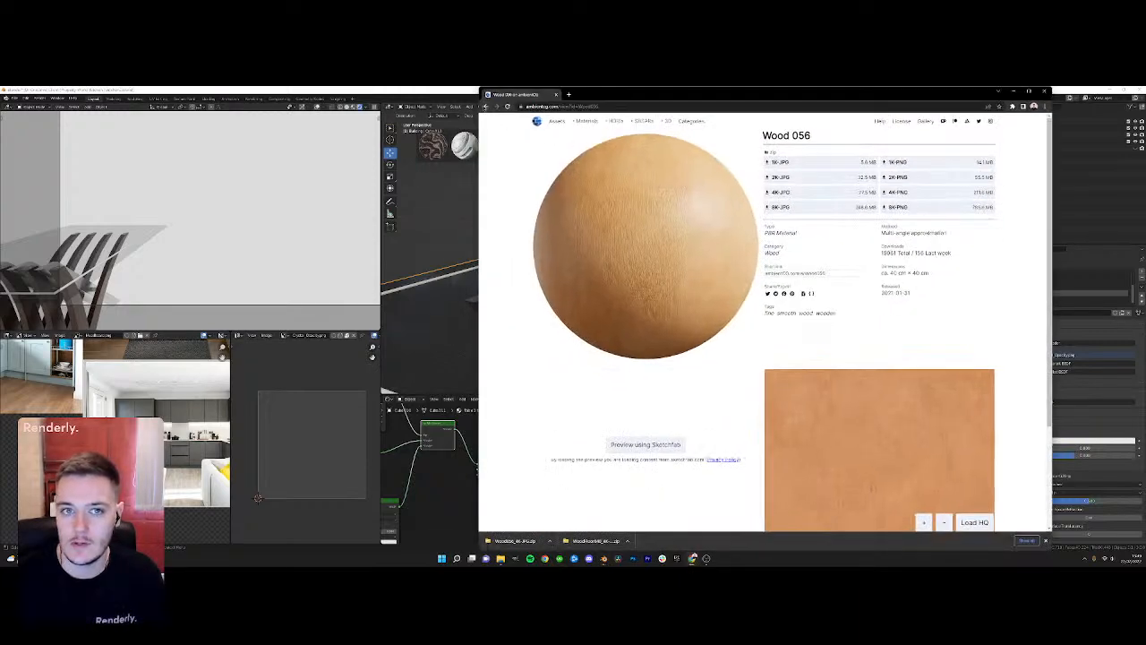
key("alt+Left")
type("marb")
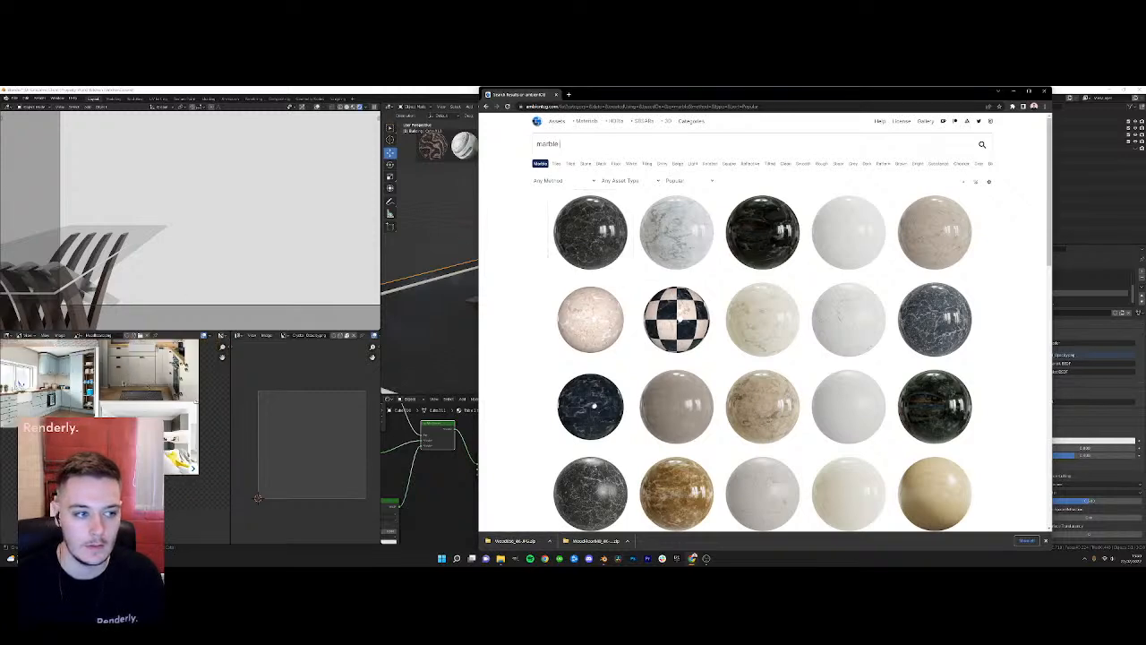
key("alt+Tab")
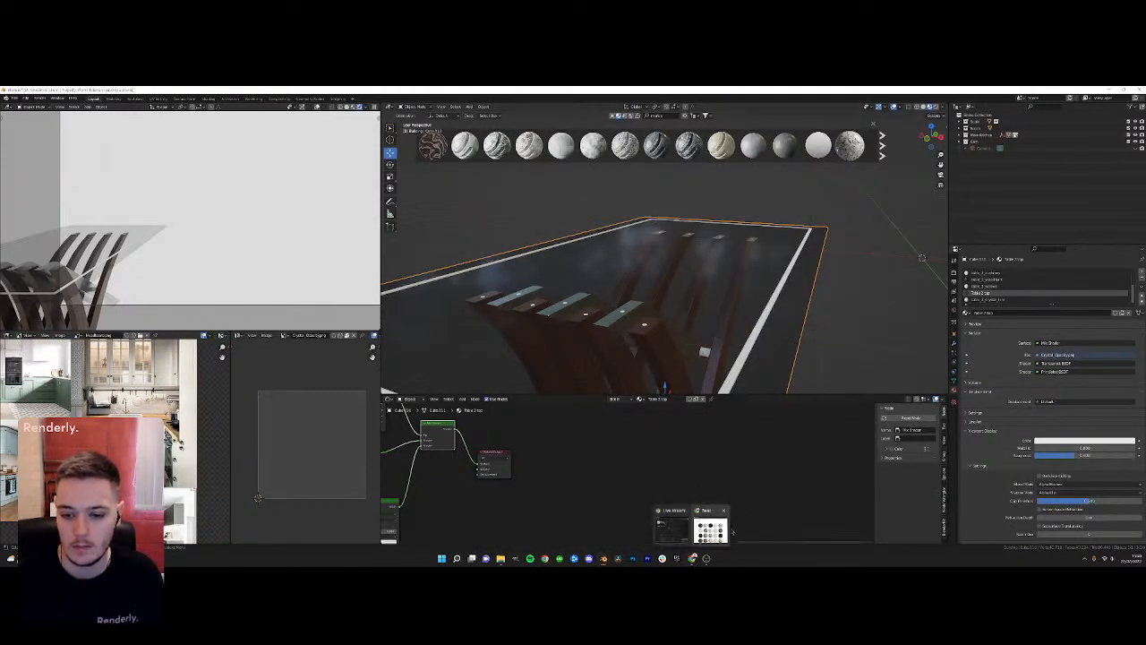
View the Marble 016 page on ambientCG, locate its maps in the Indoor Textures folder, and return to the Table Top nodes in Blender
left_click(707, 521)
left_click(600, 224)
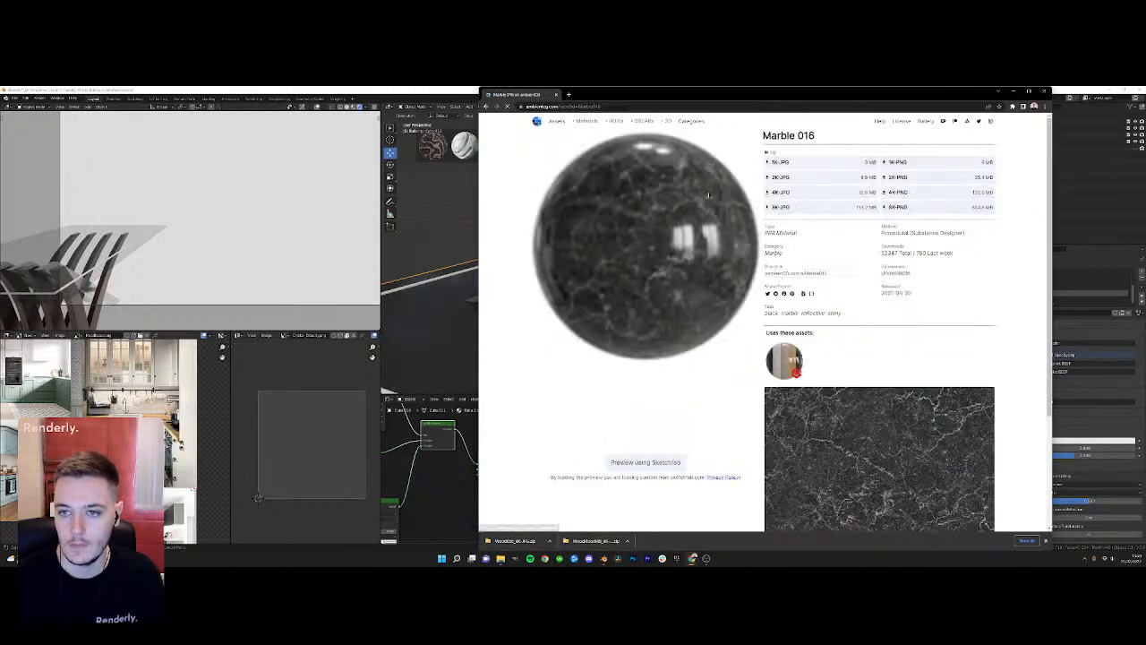
left_click(504, 558)
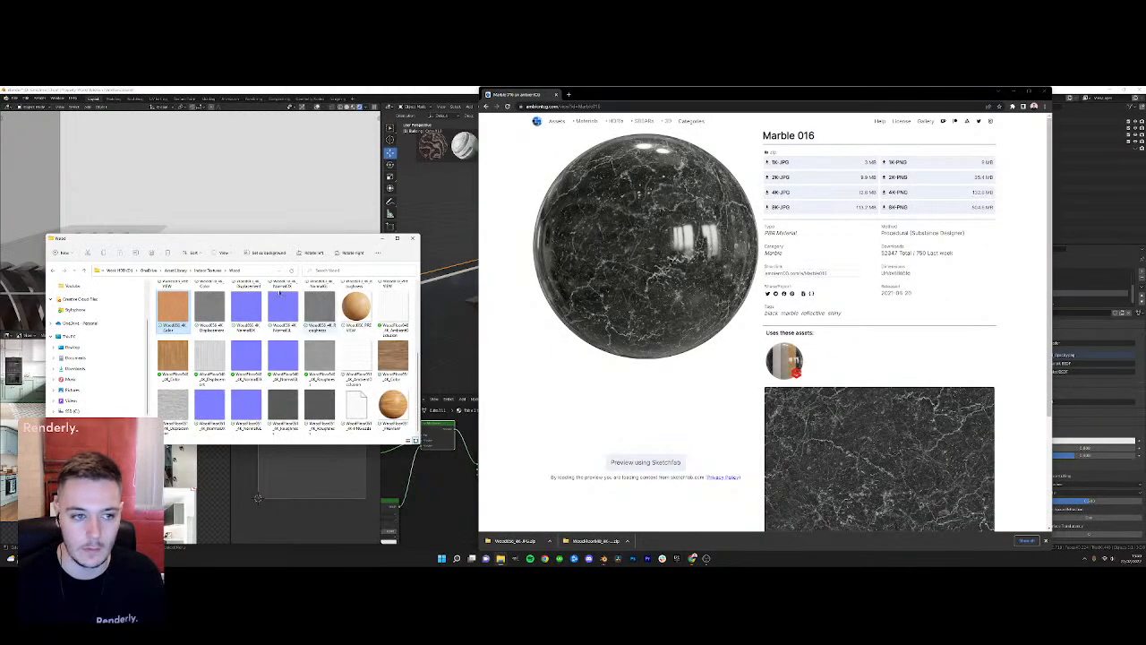
left_click(208, 269)
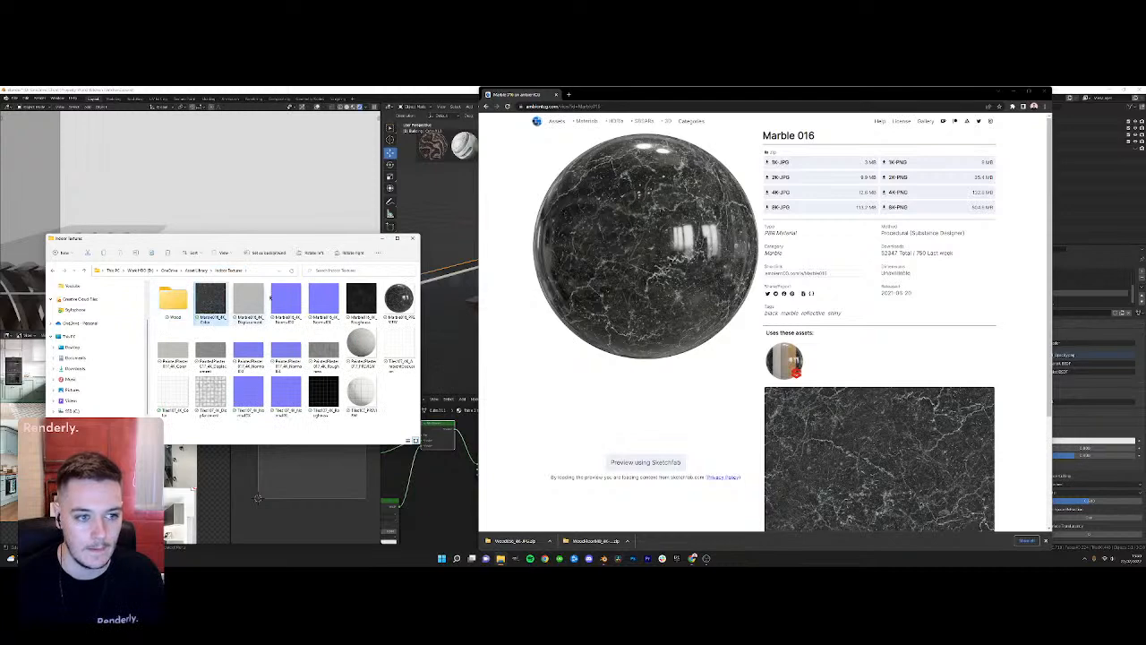
left_click(1014, 93)
left_click(627, 358)
scroll(618, 488, "down", 3)
middle_click_drag(618, 488, 616, 464)
left_click_drag(462, 424, 576, 540)
key("x")
left_click_drag(591, 425, 691, 473)
key("x")
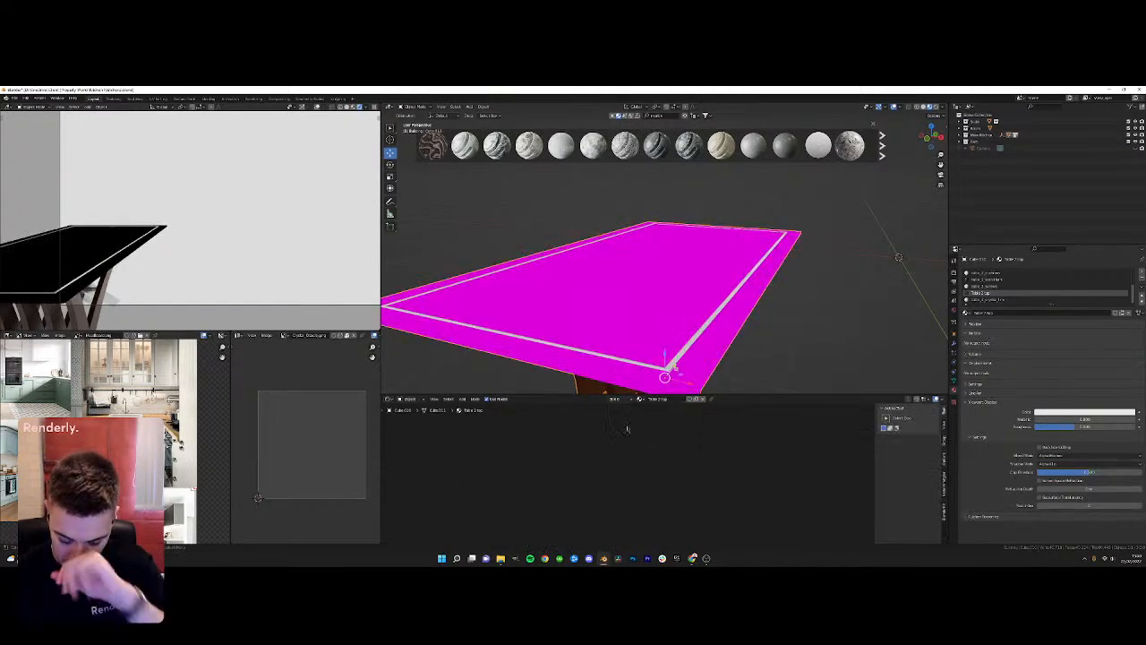
key("ctrl+z")
key("ctrl+z")
key("ctrl+z")
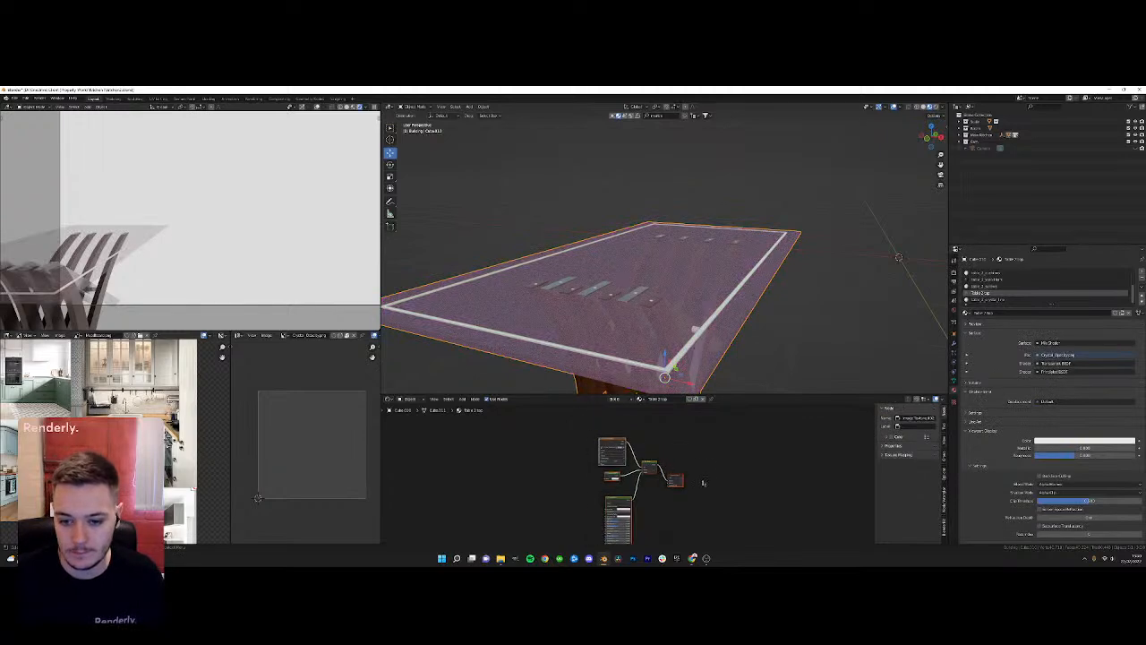
Delete the Table Top material's selected nodes, keeping only the Principled BSDF
key("x")
scroll(705, 454, "up", 5)
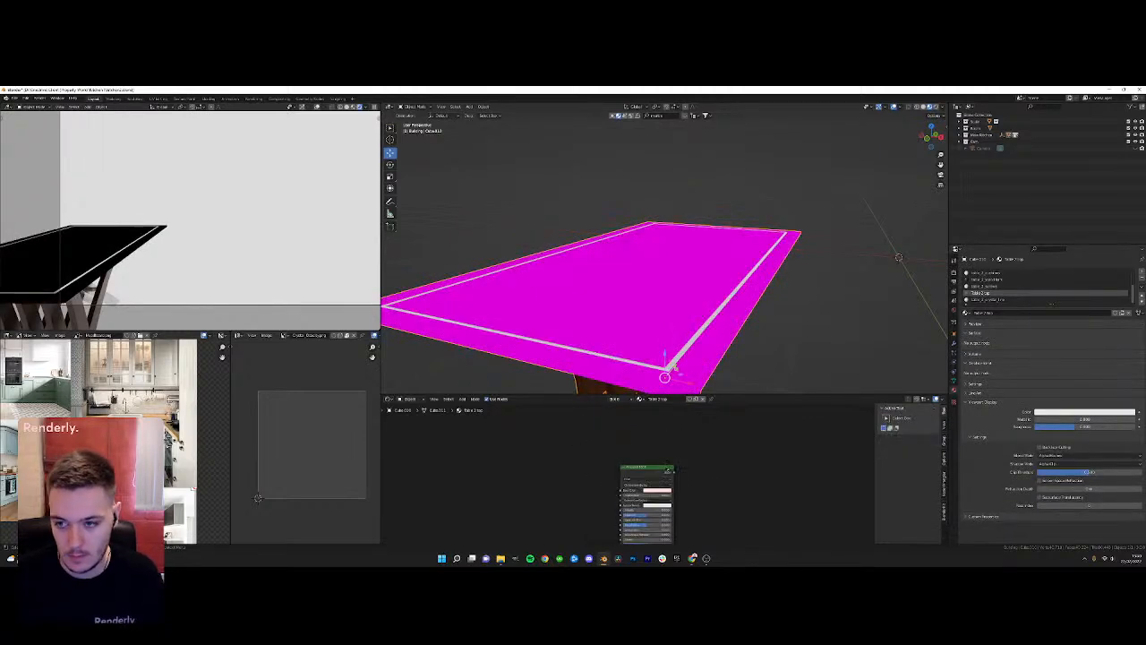
scroll(593, 419, "up", 2)
middle_click_drag(583, 436, 586, 454)
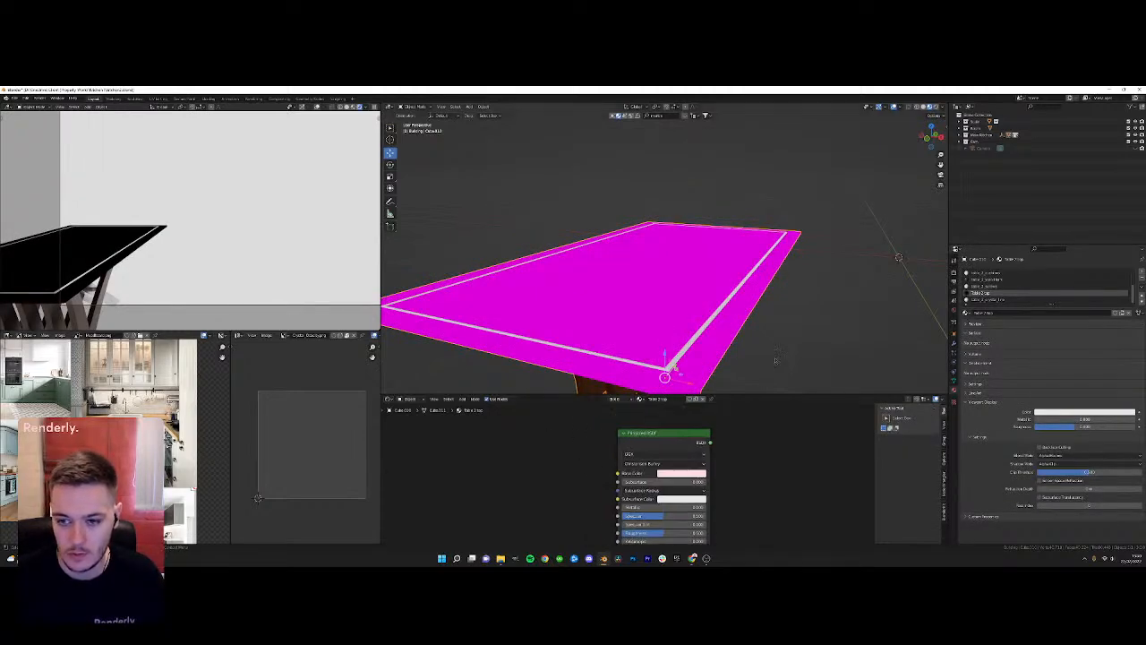
Check which faces use the tabletop's crystal line material and remove that material slot from the table
left_click(983, 301)
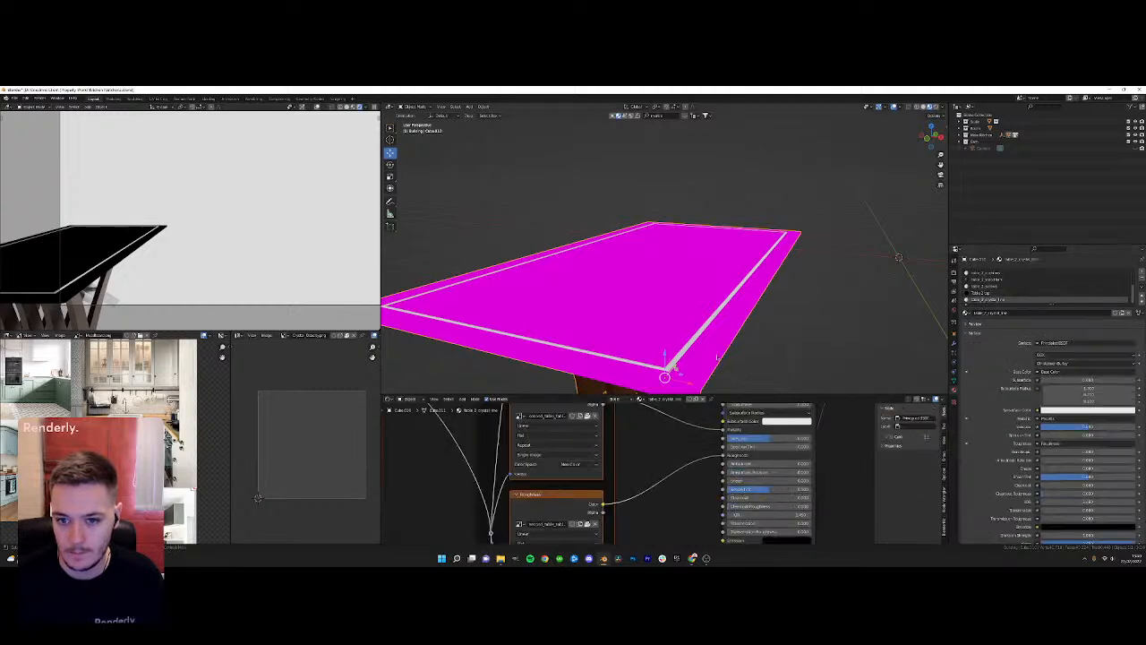
key("Tab")
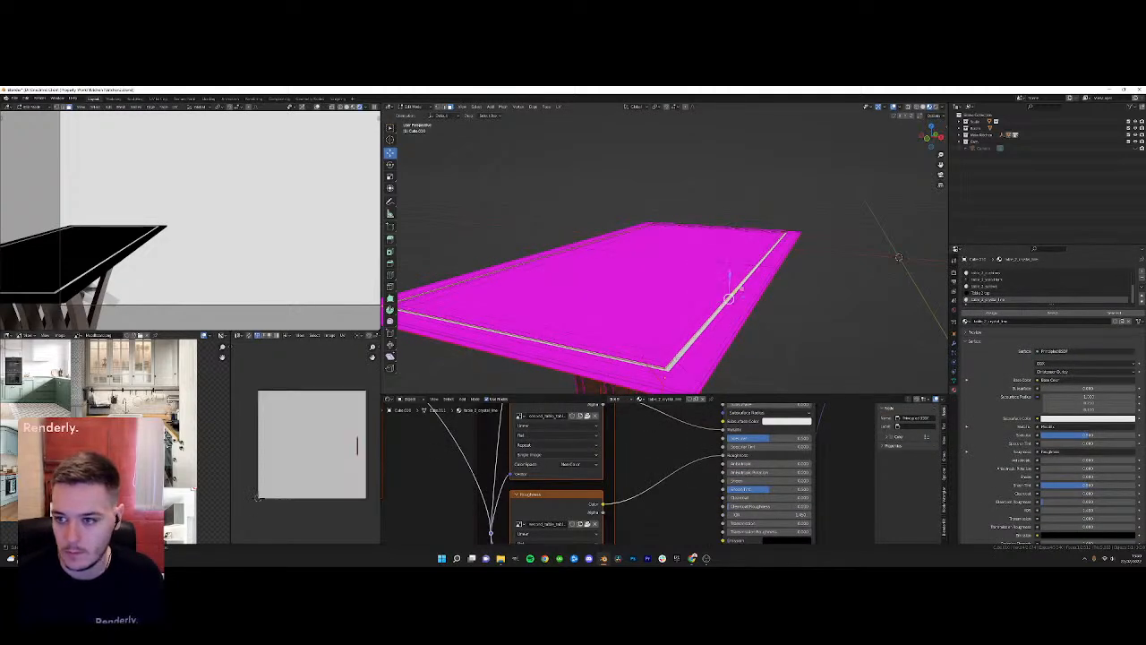
key("Tab")
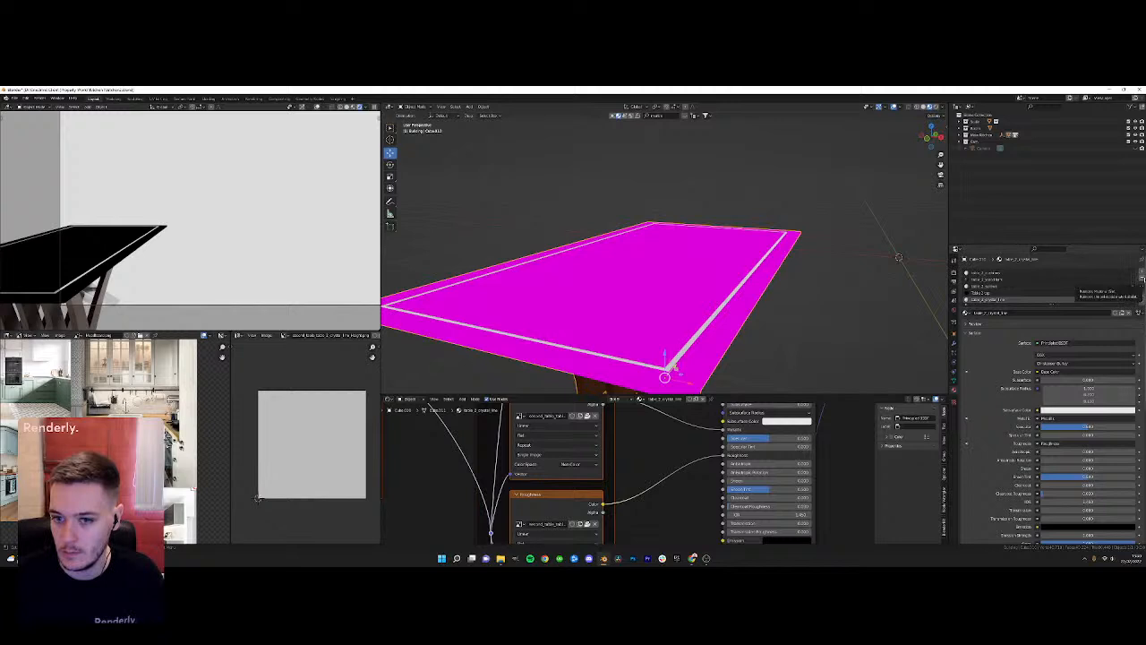
left_click(1143, 279)
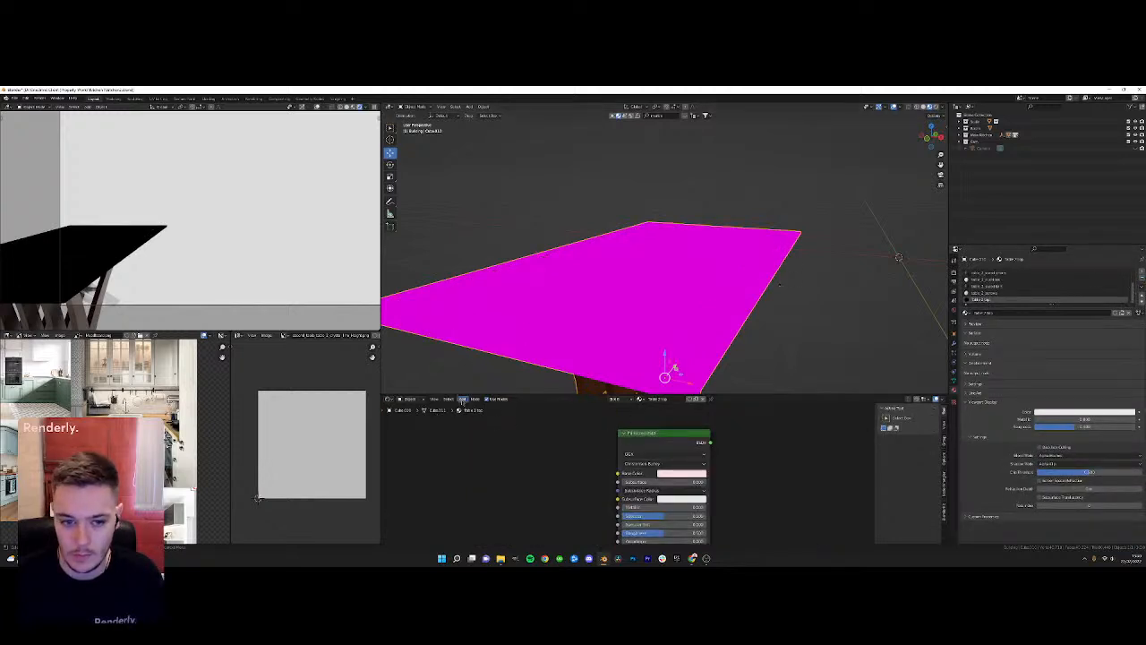
Bring the Marble016 4K colour image into the Table Top nodes and connect it to the Principled BSDF's Base Color
key("alt+Tab")
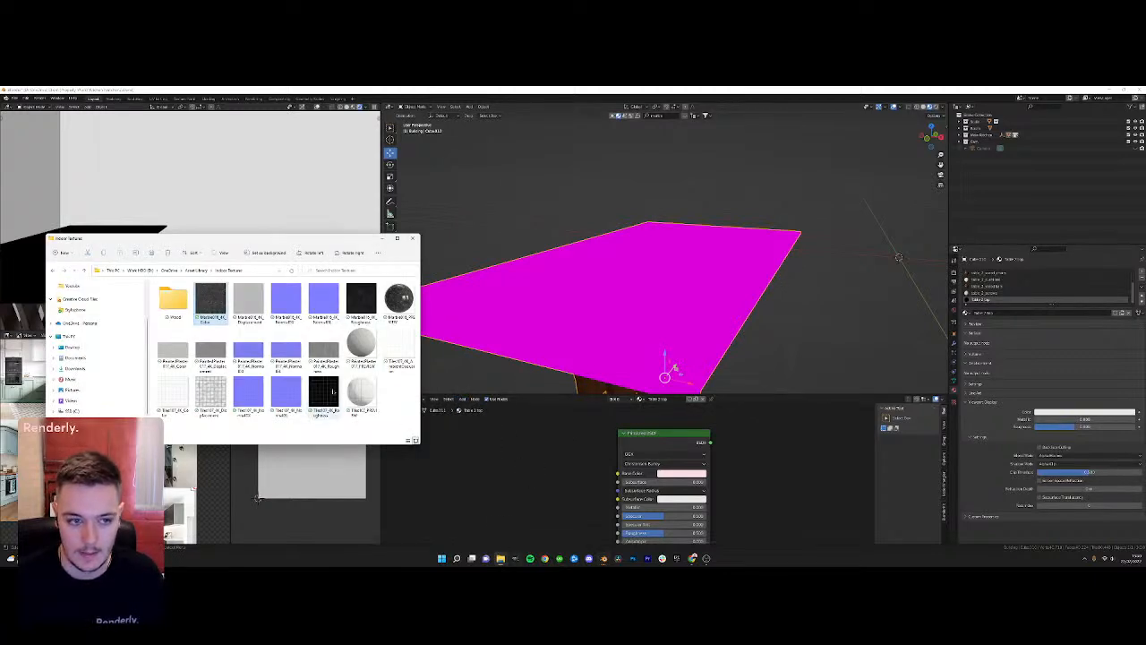
left_click_drag(251, 349, 514, 443)
left_click_drag(614, 472, 617, 472)
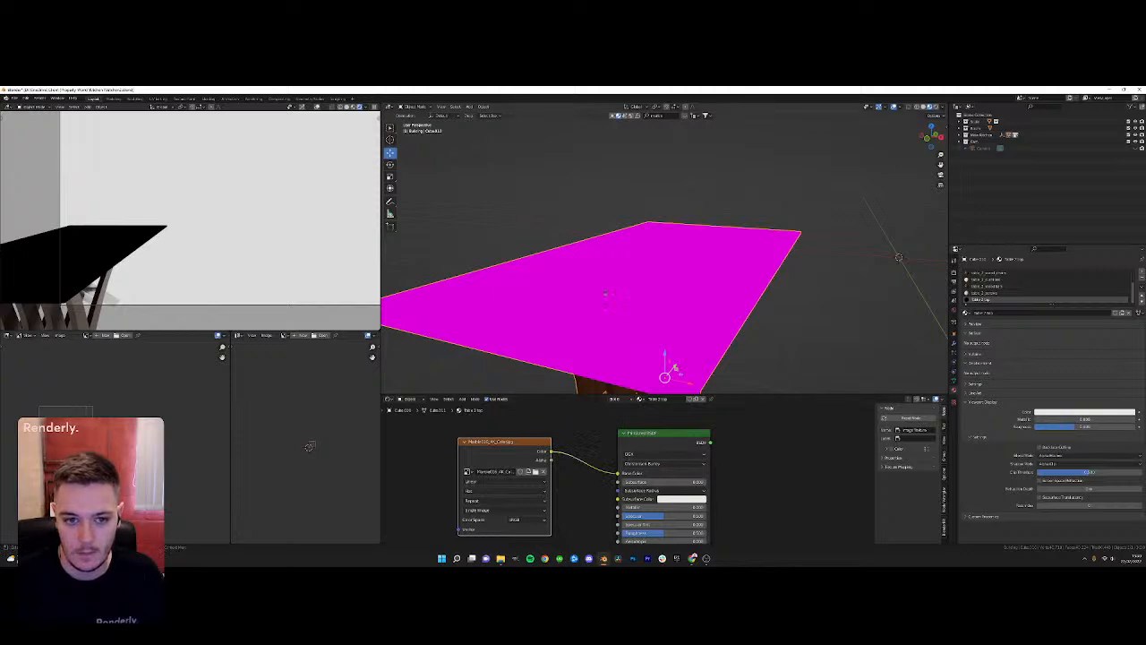
Add a Material Output node to the Table Top material and connect the Principled BSDF to its Surface input
middle_click_drag(711, 321, 695, 333)
middle_click_drag(728, 441, 651, 441)
key("shift+a")
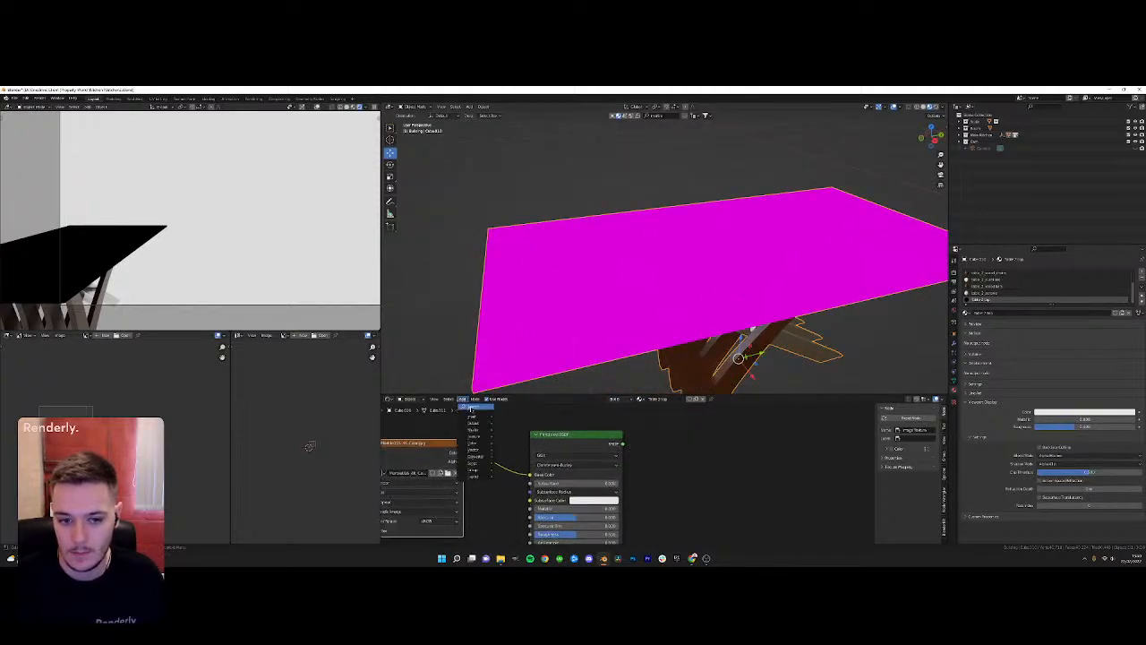
type("map")
left_click(493, 421)
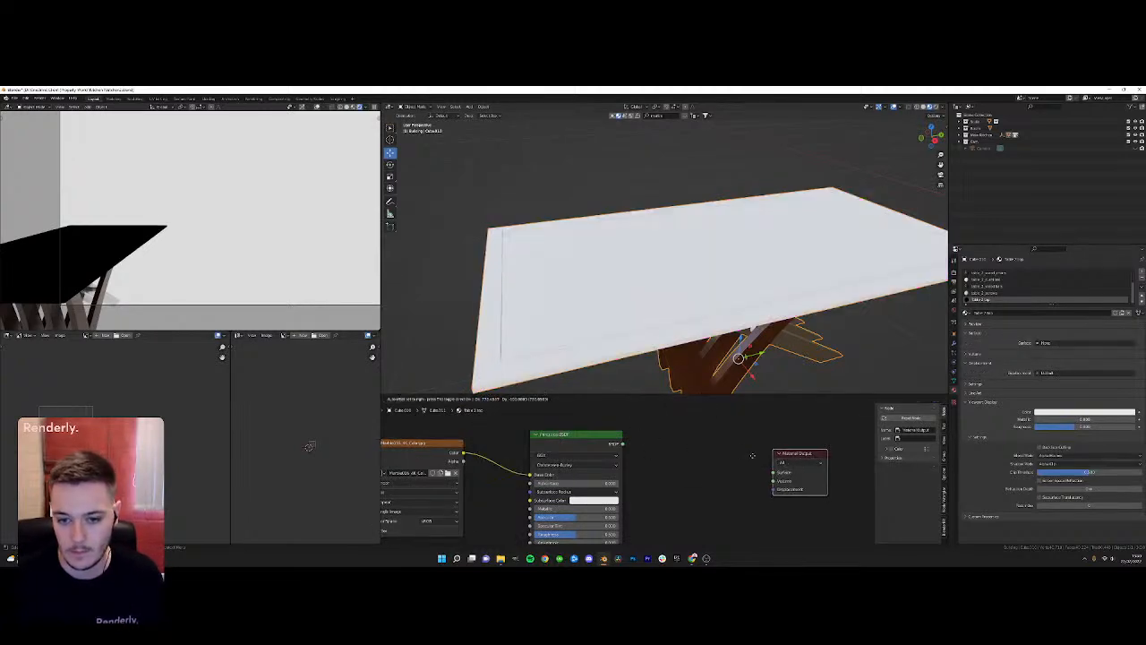
left_click(754, 456)
left_click_drag(622, 444, 723, 455)
Select the table's whole mesh and scale its UVs up so the marble pattern repeats at a smaller size
key("Tab")
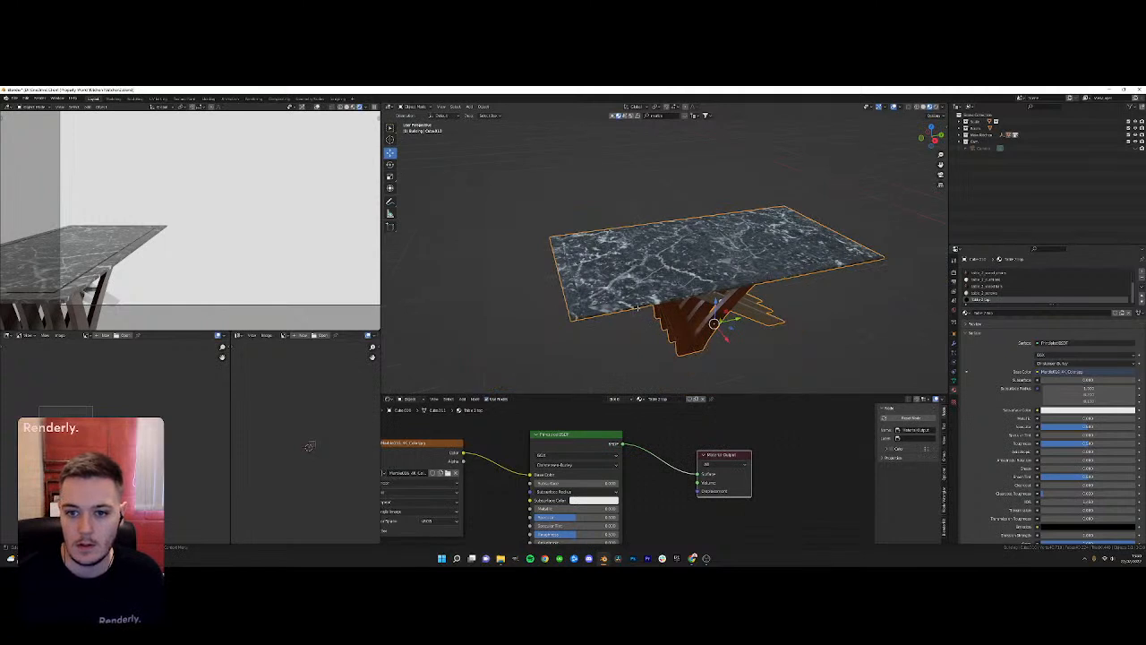
key("a")
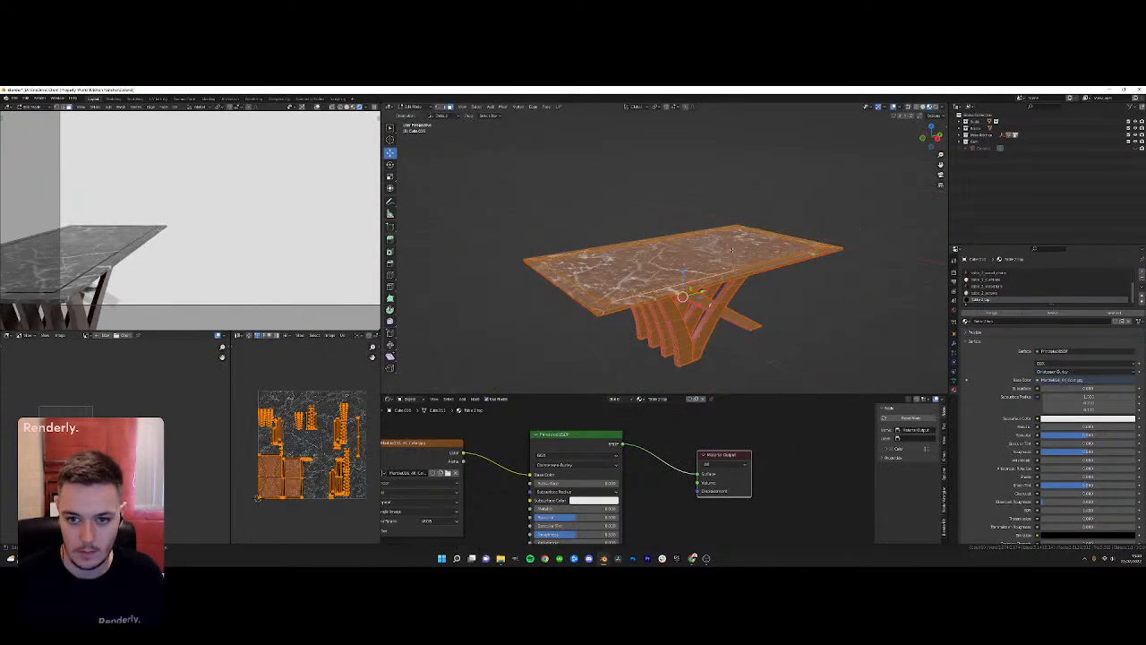
key("s")
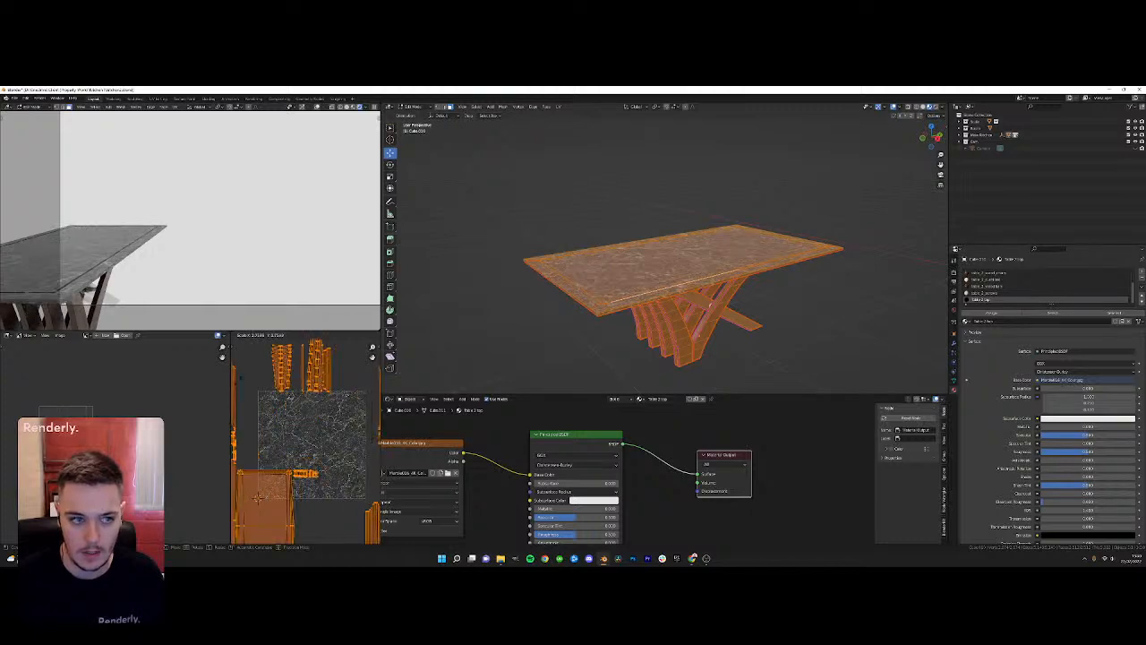
left_click(257, 498)
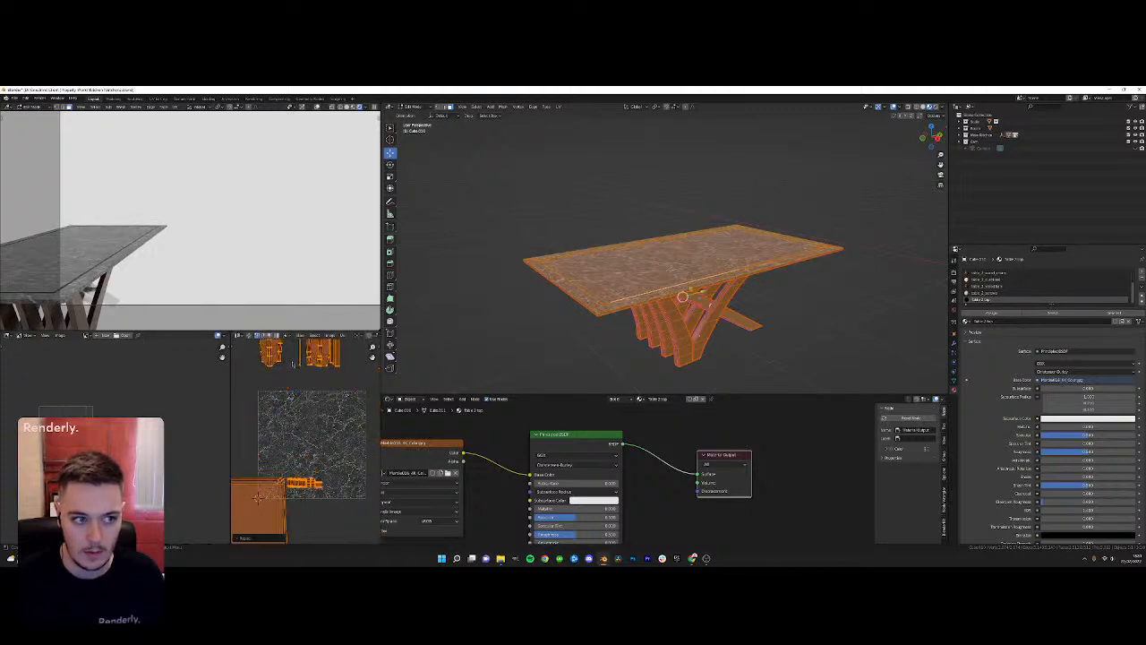
key("Tab")
Examine the table base and pick a white slat face in Edit Mode to identify its material slot
left_click(994, 286)
scroll(694, 294, "up", 3)
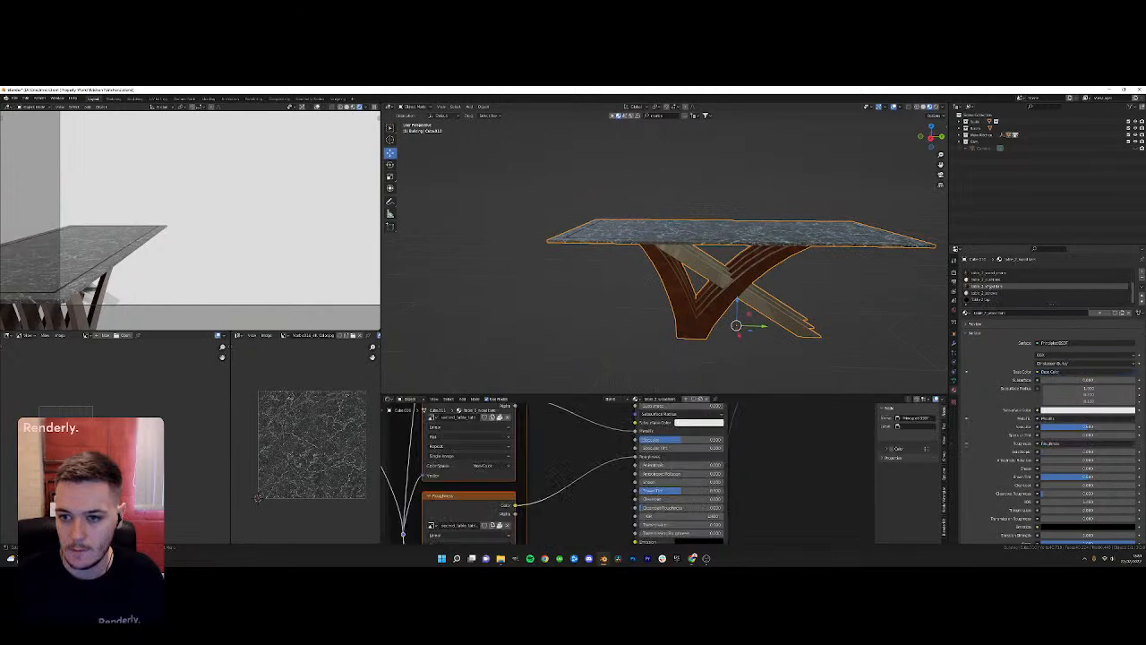
middle_click_drag(694, 294, 589, 270)
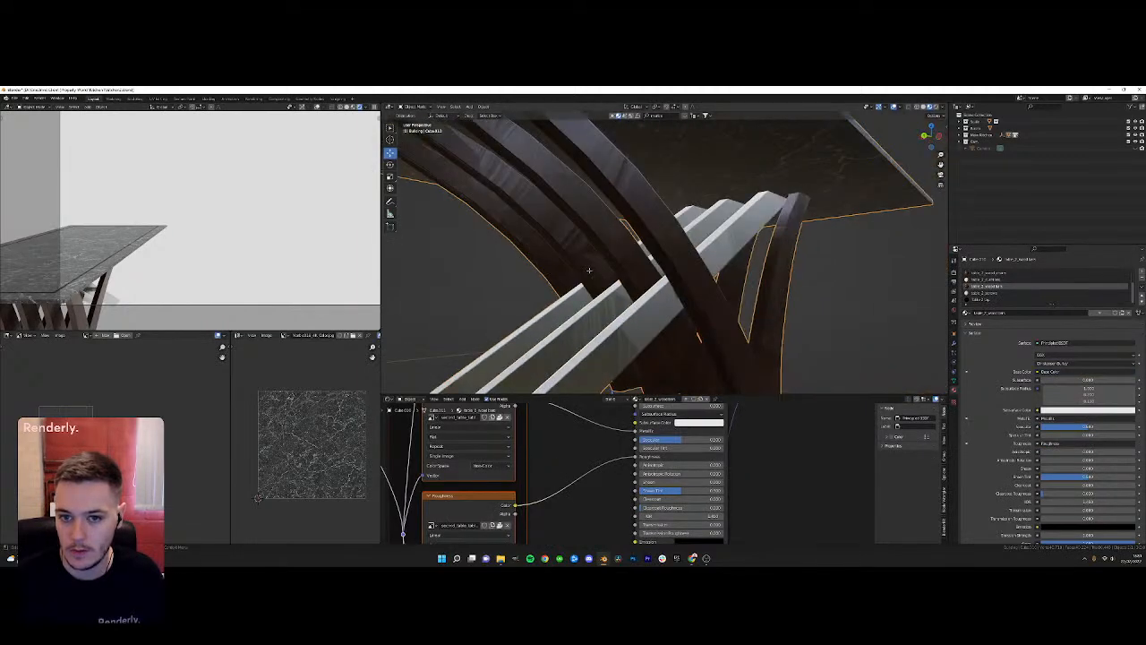
key("Tab")
key("Tab")
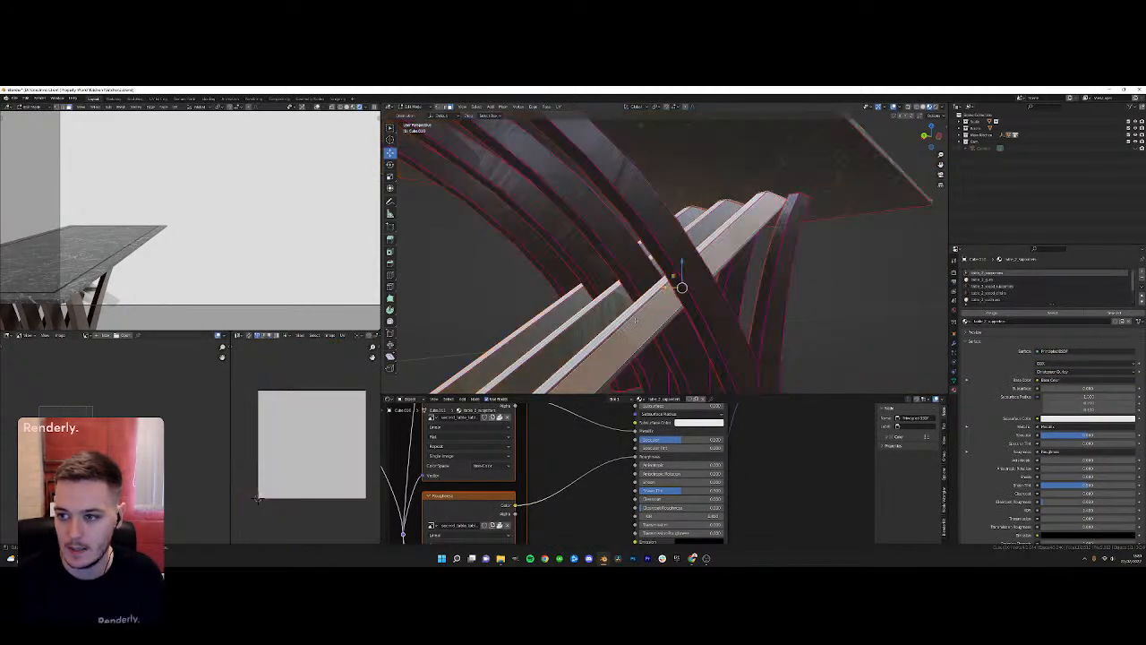
key("Tab")
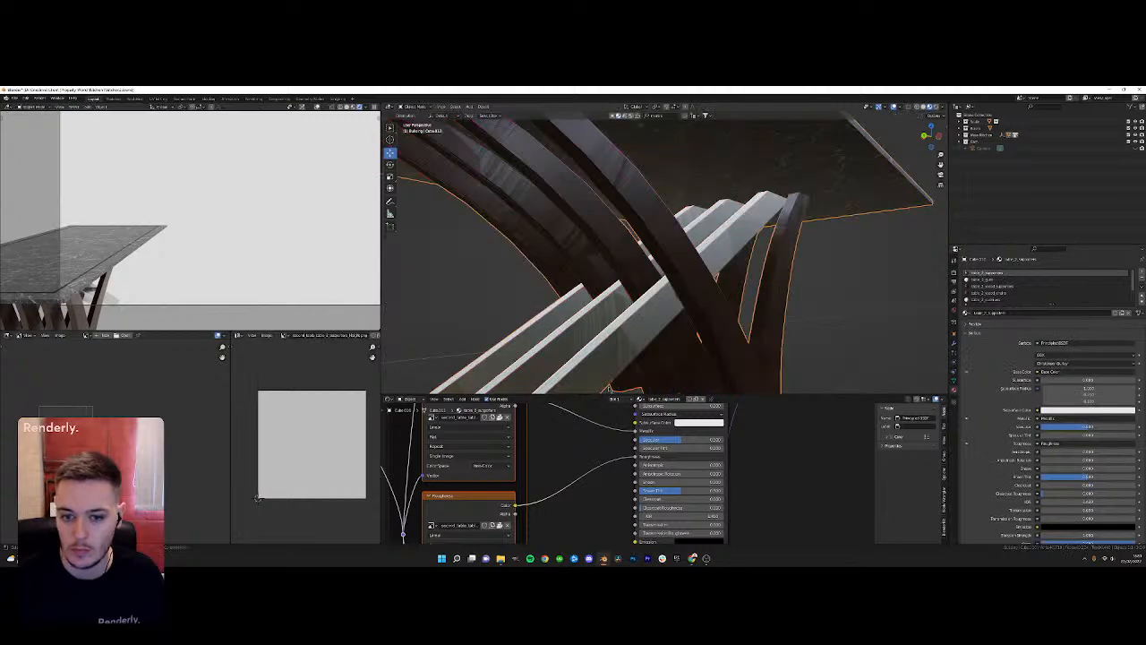
Delete the mapping, texture, normal and displacement nodes from the table_2_supporters material
scroll(573, 470, "down", 5)
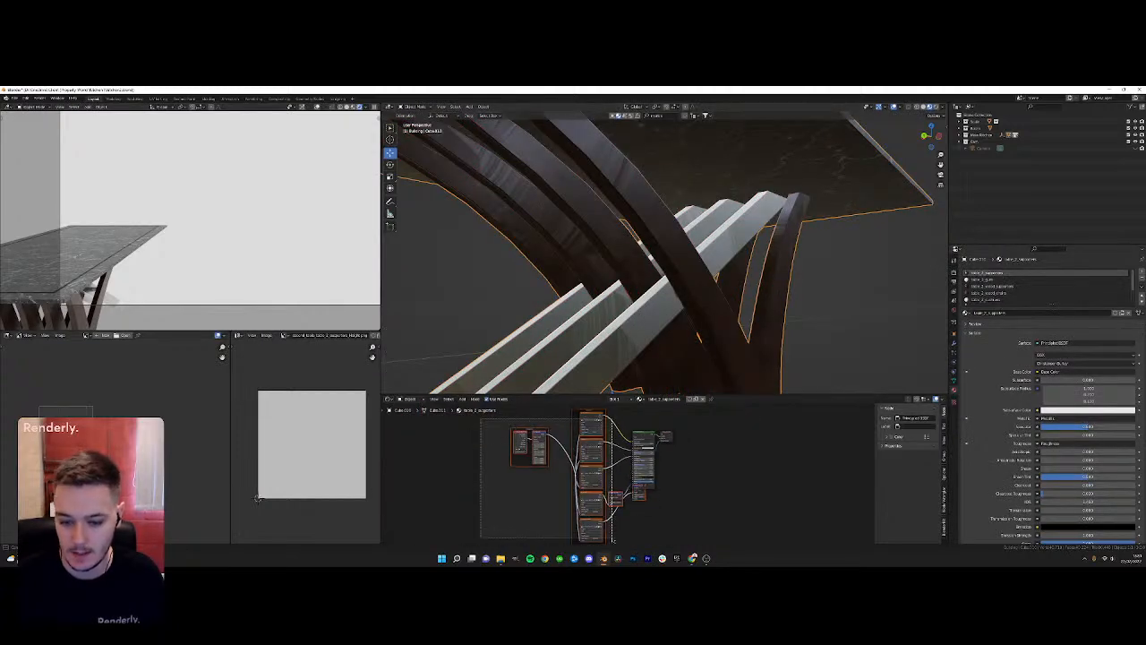
middle_click_drag(556, 269, 576, 366)
left_click(614, 500)
key("x")
left_click(647, 509)
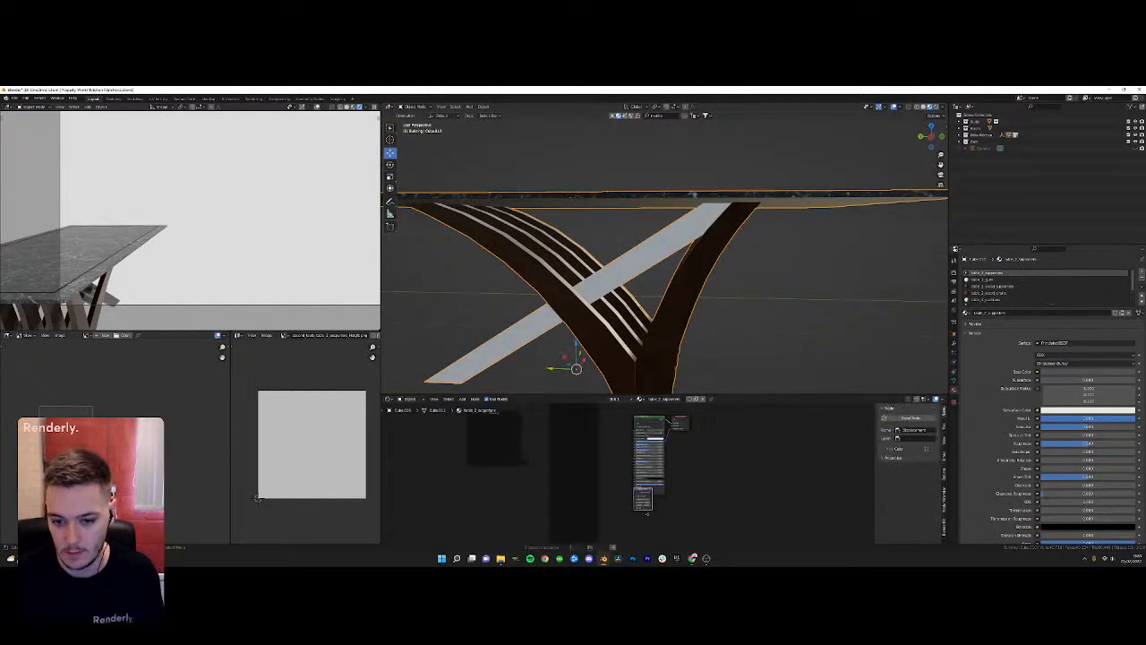
Give the table_2_supporters material a near-white base colour and a roughness of about 0.25
scroll(669, 454, "up", 5)
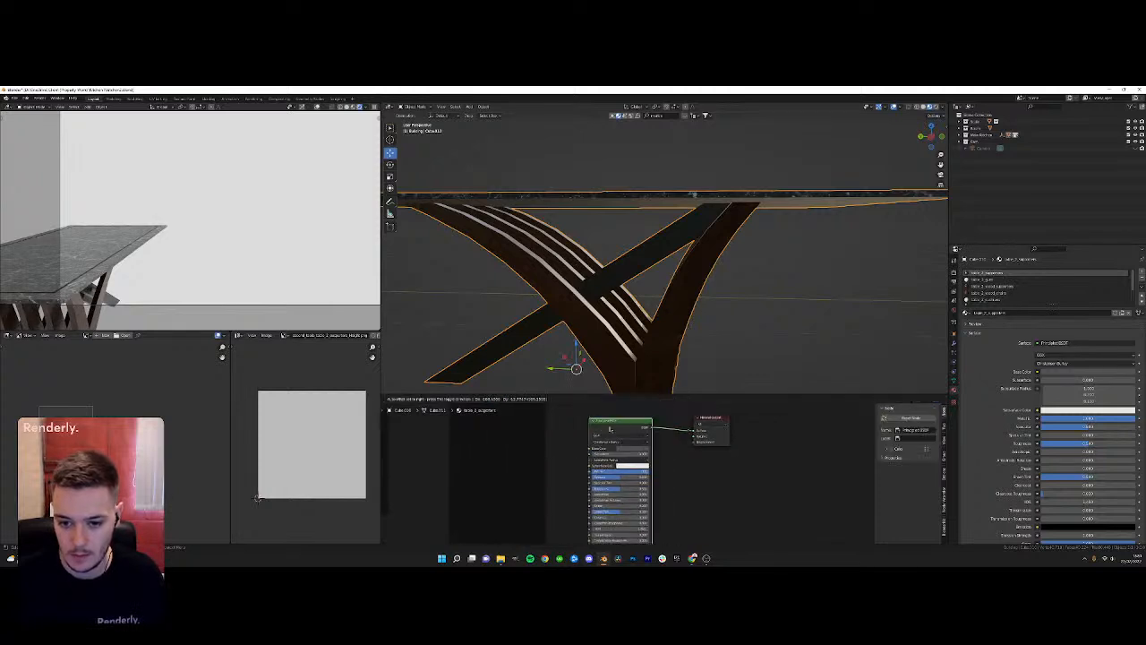
left_click_drag(619, 492, 596, 492)
left_click(635, 446)
left_click_drag(669, 387, 669, 352)
mouse_move(673, 335)
middle_mouse_down()
mouse_move(691, 315)
mouse_move(679, 315)
middle_mouse_up()
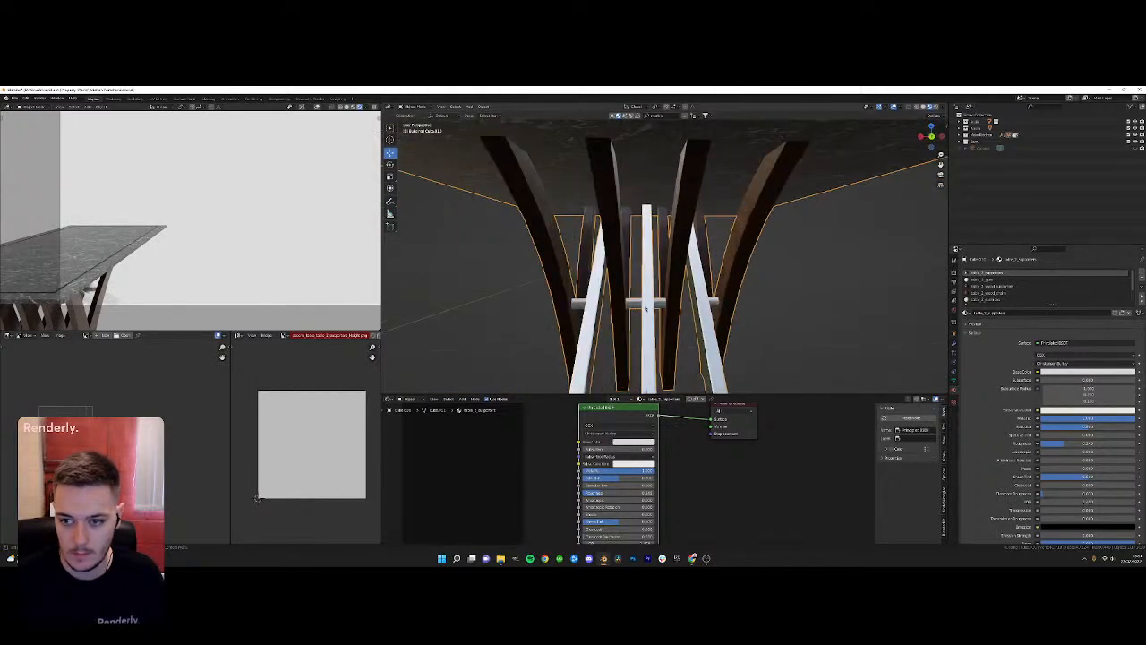
Look through the table's material slots and select table_2_wood_supporters
left_click(983, 279)
middle_click_drag(768, 288, 734, 268)
scroll(751, 298, "down", 4)
left_click(992, 286)
scroll(734, 268, "up", 3)
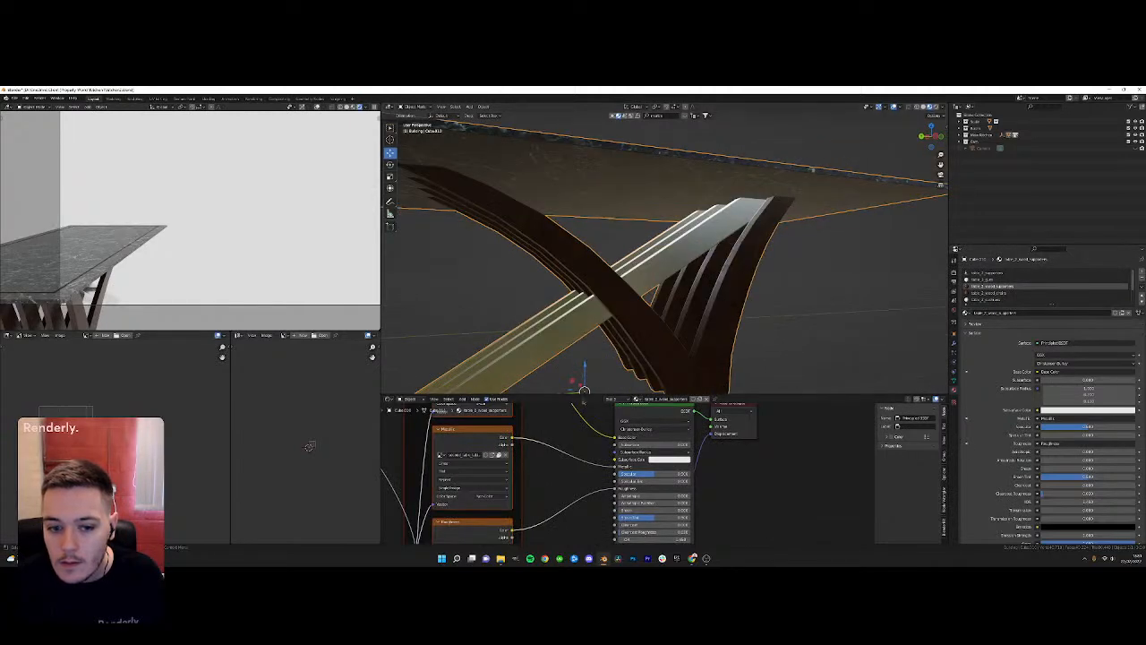
Unpack the image textures in the table_2_wood_supporters material to external files
scroll(578, 429, "down", 3)
scroll(577, 428, "up", 2)
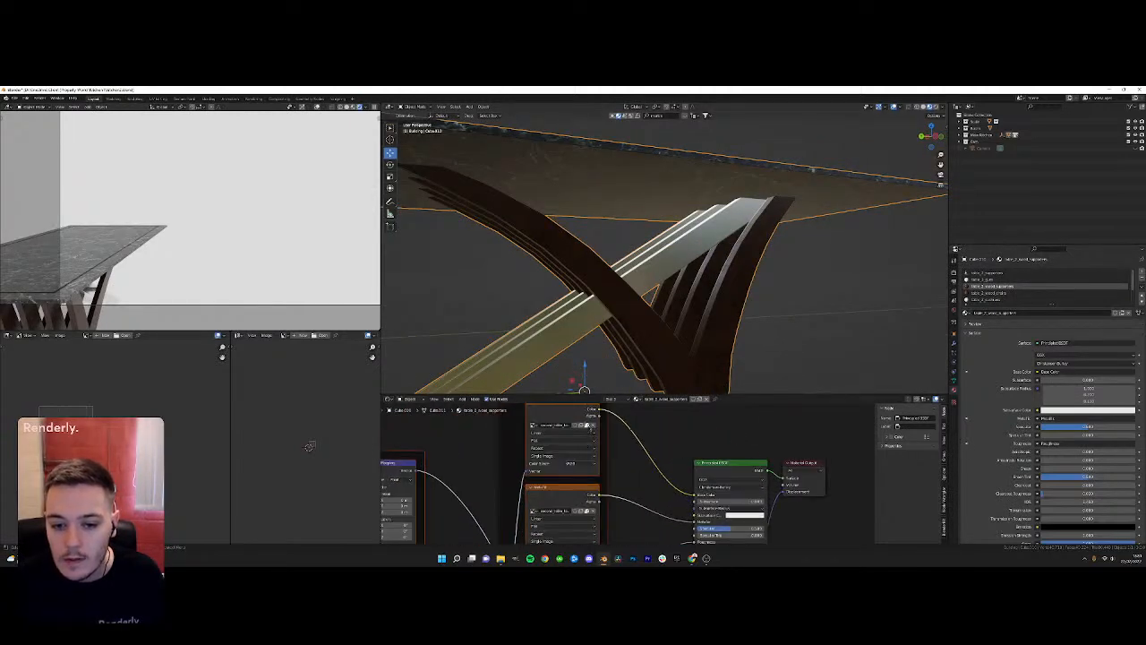
left_click(591, 426)
left_click(573, 427)
left_click(590, 511)
left_click(587, 511)
middle_click_drag(588, 512, 599, 433)
left_click(592, 519)
left_click(593, 520)
middle_click_drag(594, 522, 648, 498)
left_click(603, 524)
left_click(598, 522)
scroll(593, 511, "down", 2)
scroll(616, 474, "up", 3)
left_click(463, 399)
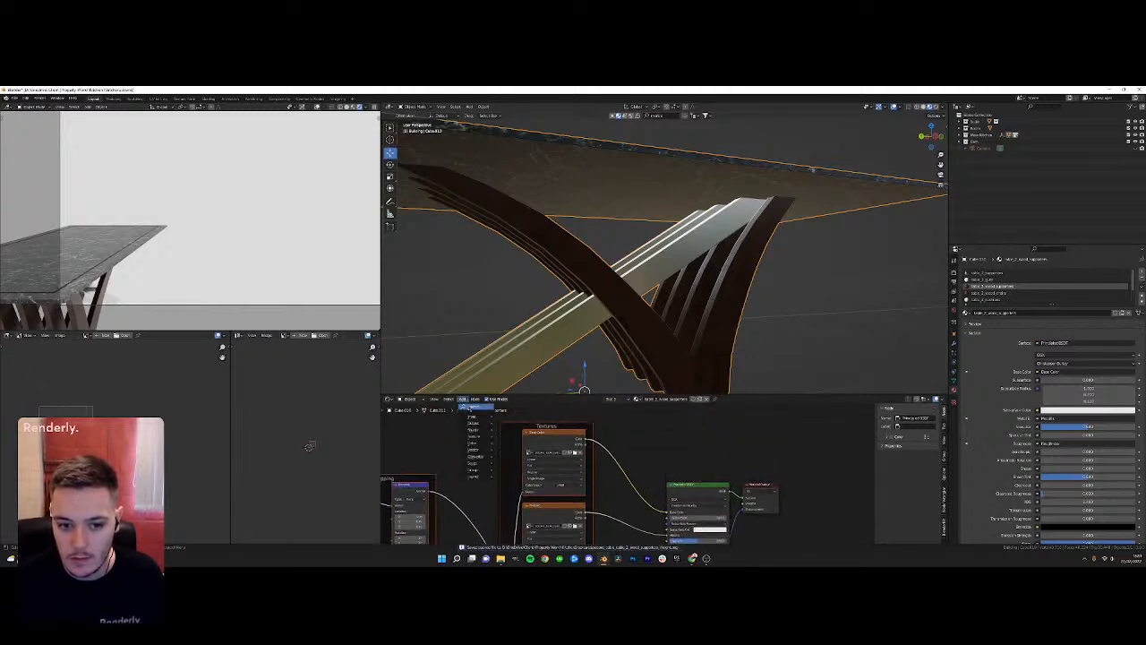
left_click(476, 407)
type("hue")
left_click(480, 424)
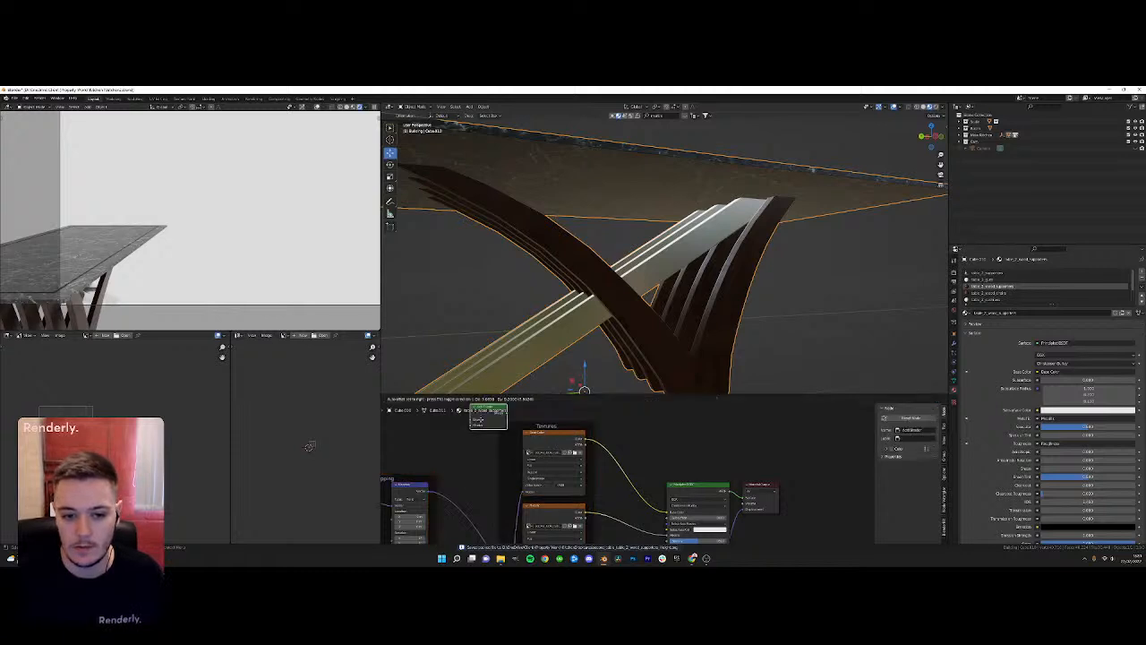
left_click(478, 432)
key("Delete")
Insert a Hue Saturation Value node between the base colour texture and the Principled BSDF of the table_2_wood_supporters material
left_click(463, 399)
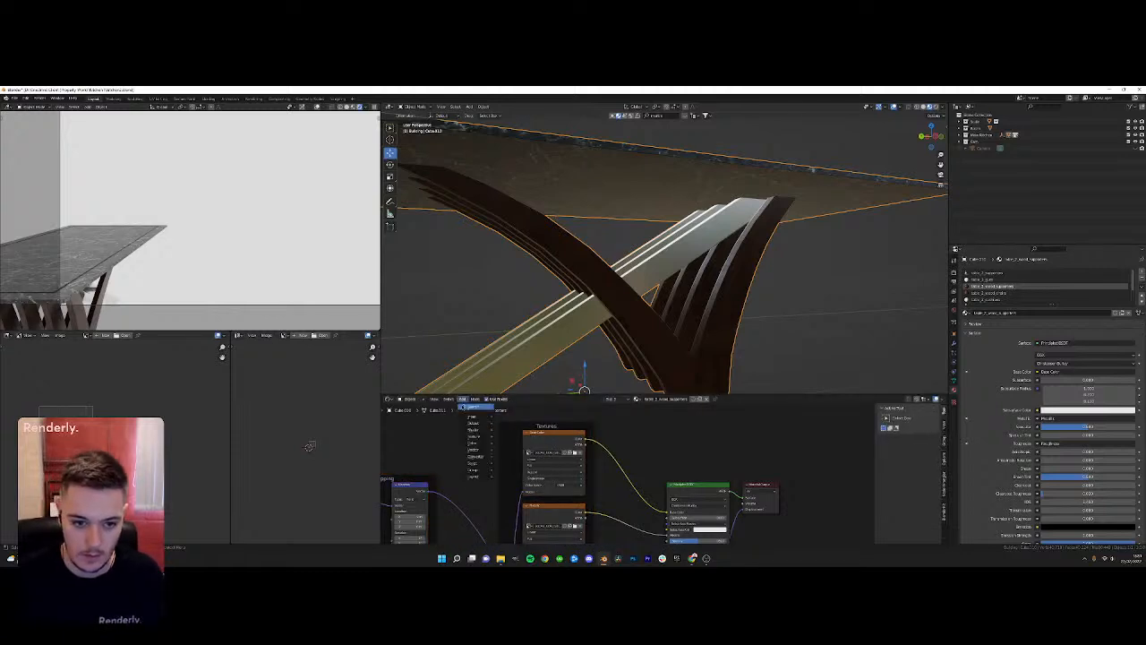
left_click(475, 407)
type("hue")
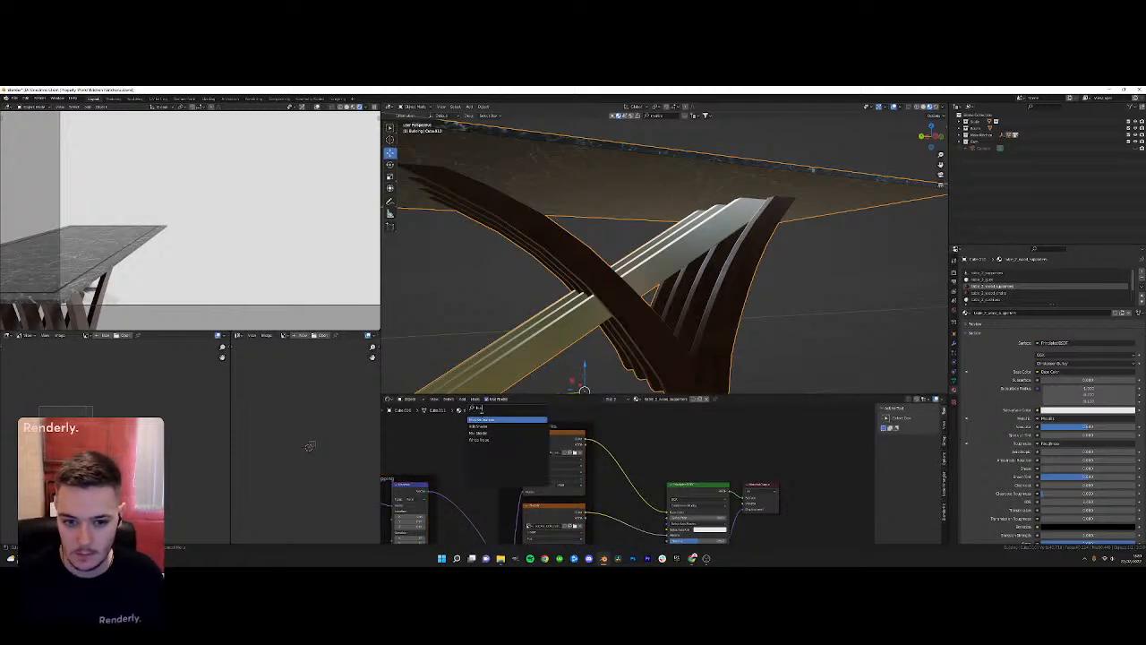
key("Return")
left_click(631, 452)
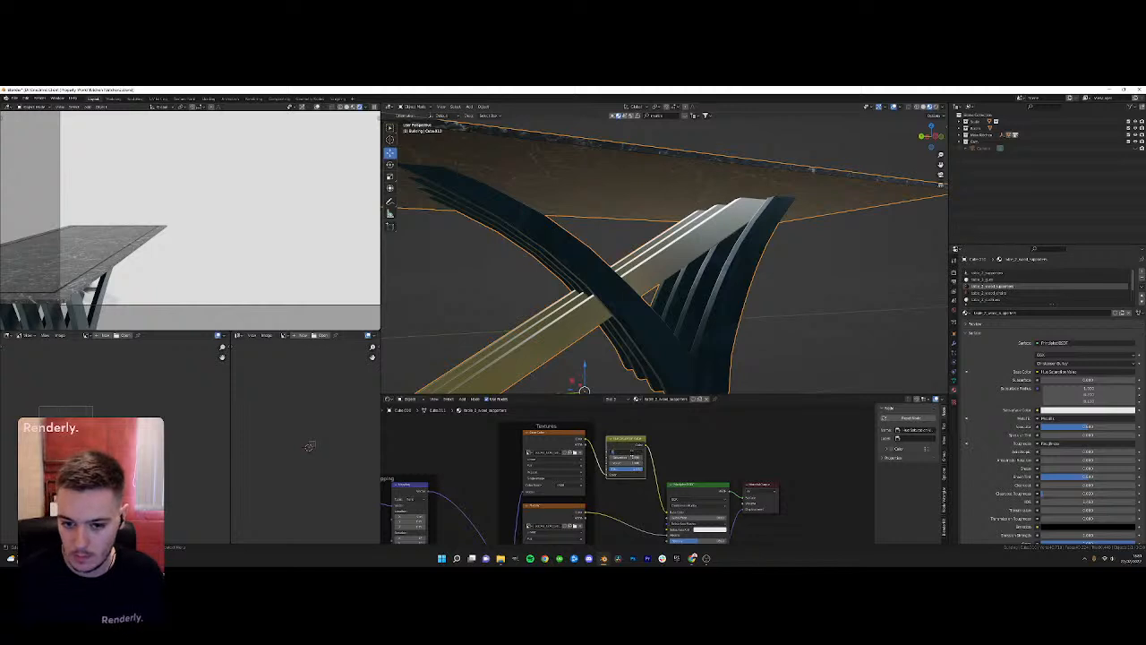
Lighten the dark table legs to a natural oak tone by adjusting the node's value and hue, with saturation at 0.8
left_click_drag(633, 463, 646, 463)
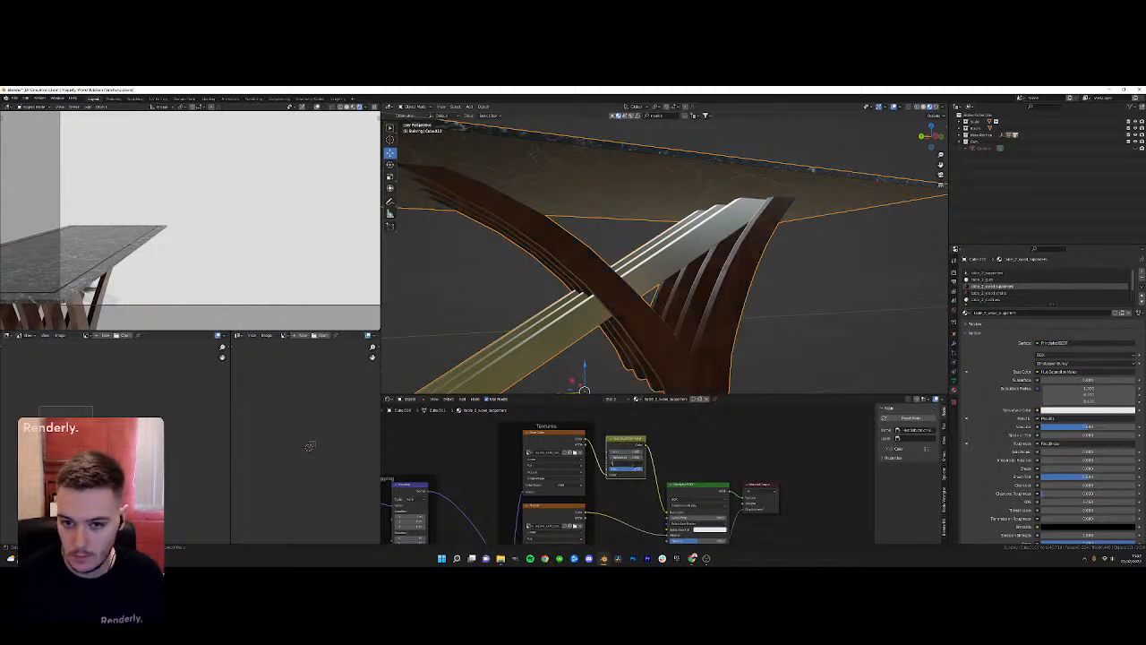
key("Return")
mouse_move(627, 450)
left_mouse_down()
mouse_move(663, 451)
mouse_move(629, 451)
mouse_move(640, 450)
left_mouse_up()
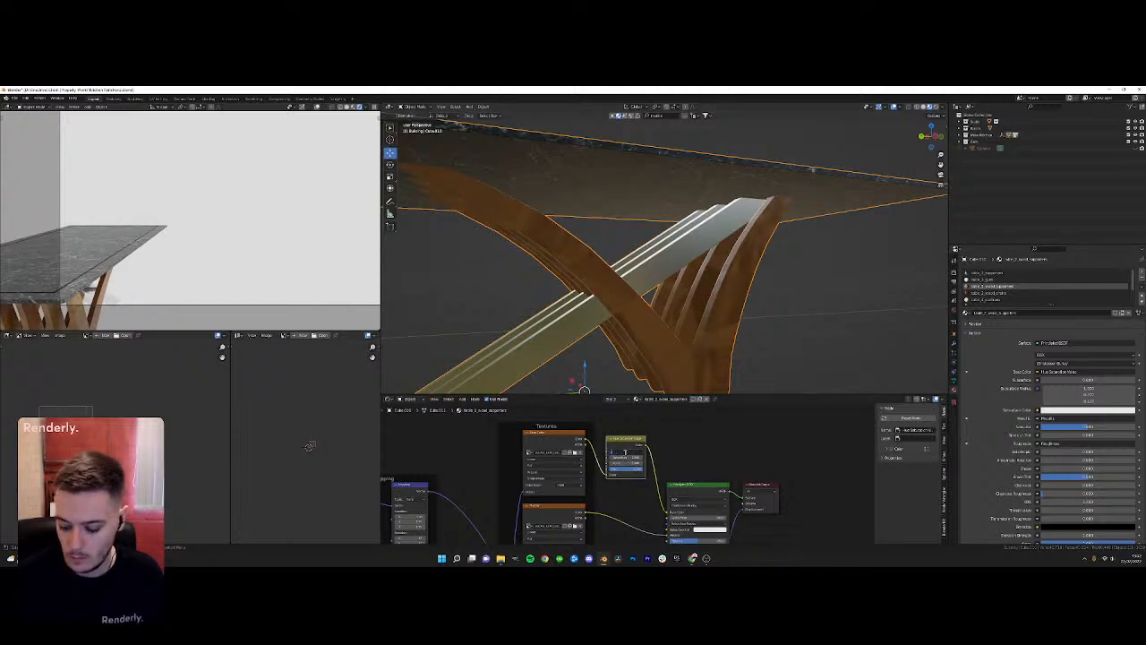
key("Return")
double_click(626, 457)
type("0.8")
key("Return")
scroll(797, 317, "down", 5)
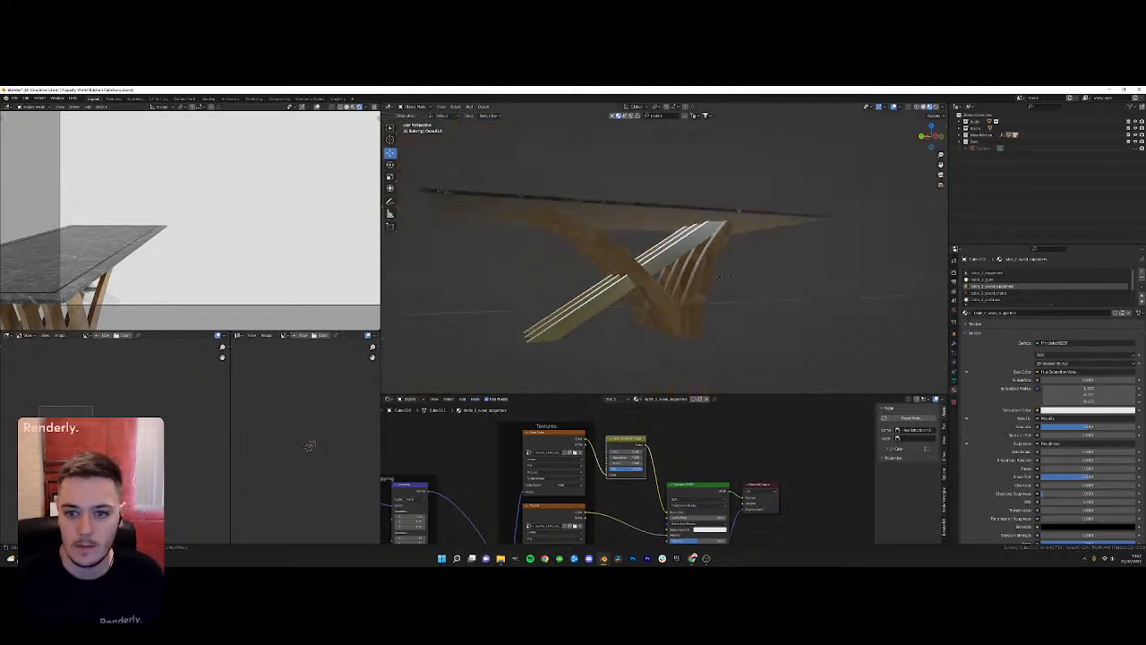
middle_click_drag(797, 317, 670, 303)
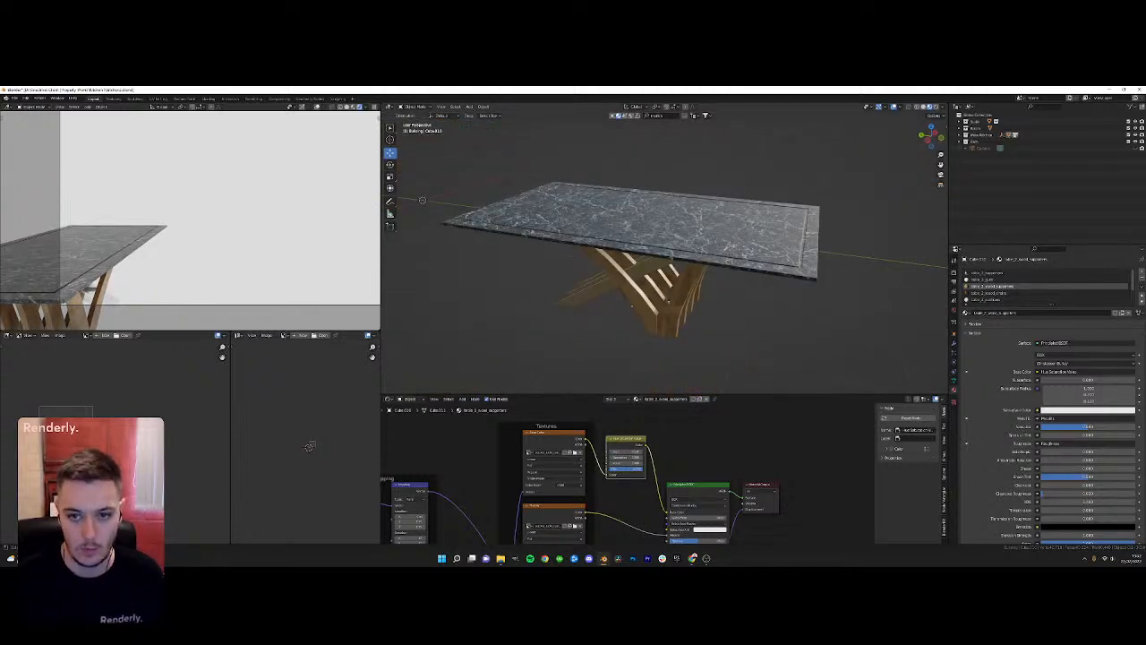
Bring the rest of the room back into view and delete the old slatted wooden dining chairs around the table
key("alt+h")
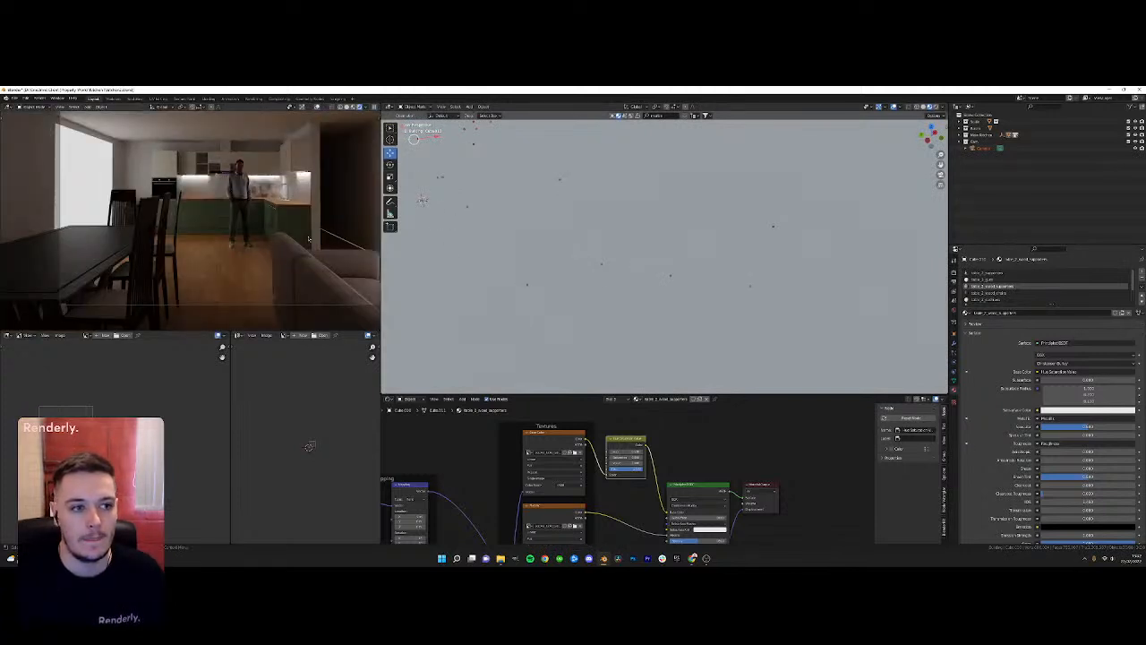
middle_click_drag(421, 199, 797, 219)
scroll(664, 254, "up", 4)
left_click(658, 259)
key("Delete")
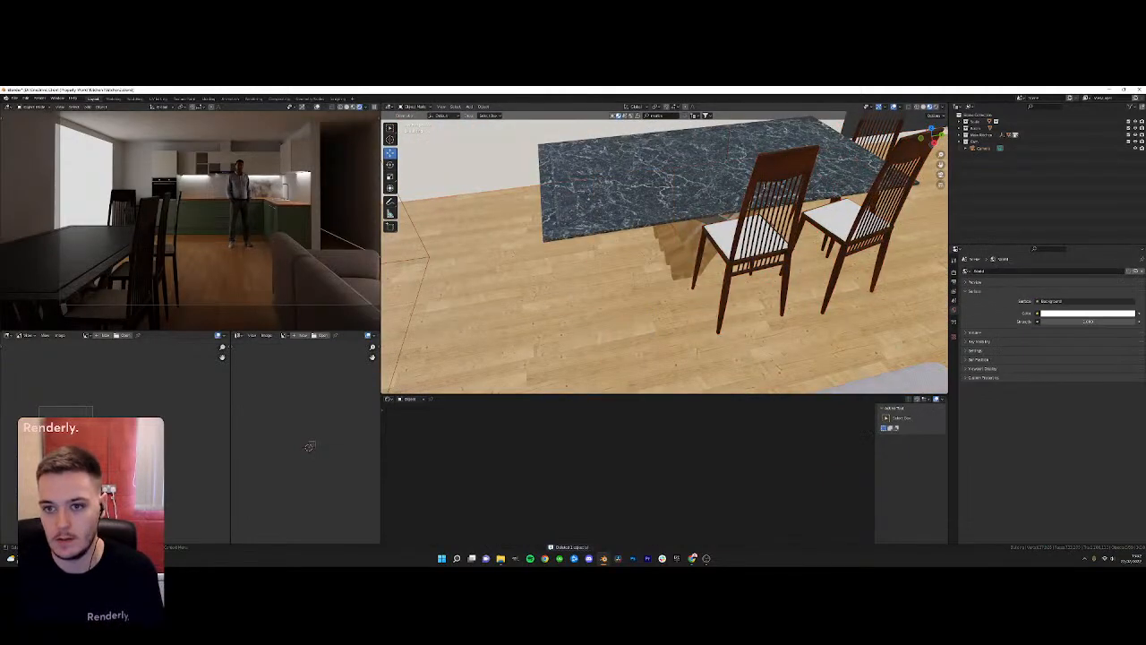
left_click(758, 244)
key("Delete")
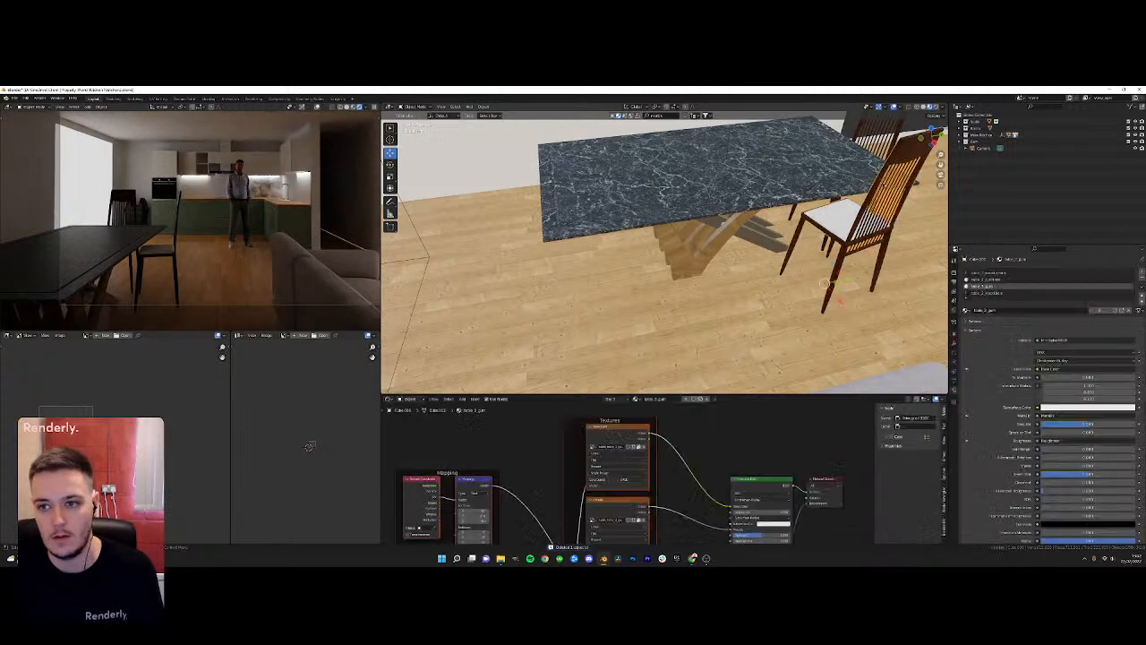
left_click(855, 233)
key("Delete")
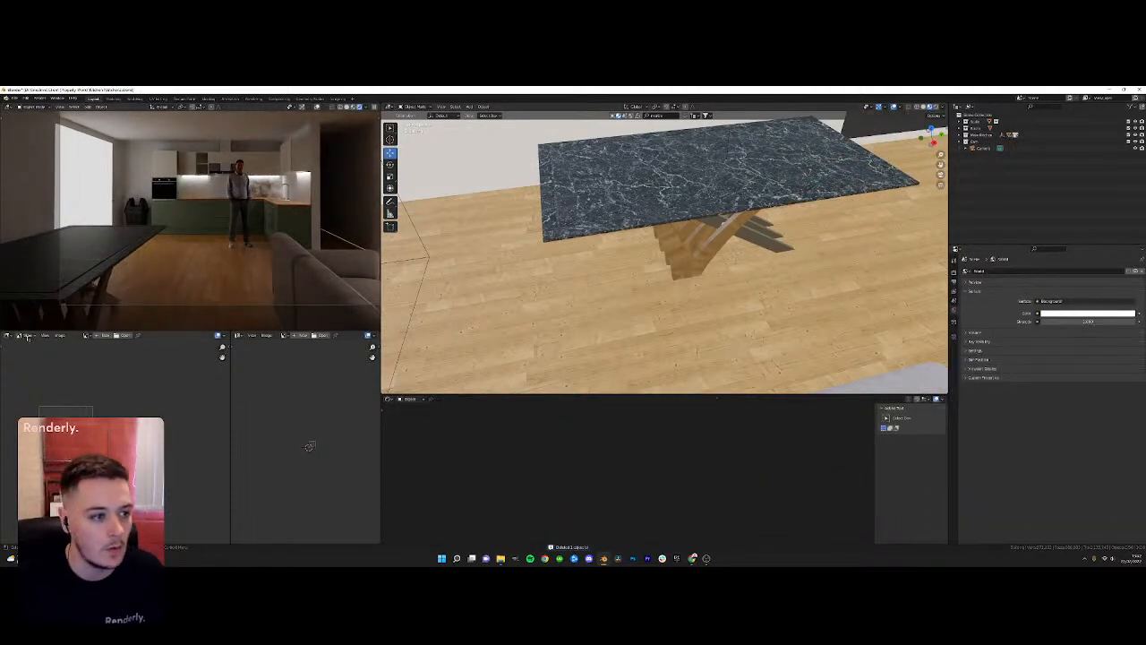
Load the moodboard image into the lower image editor and frame its dining area photo
left_click(18, 336)
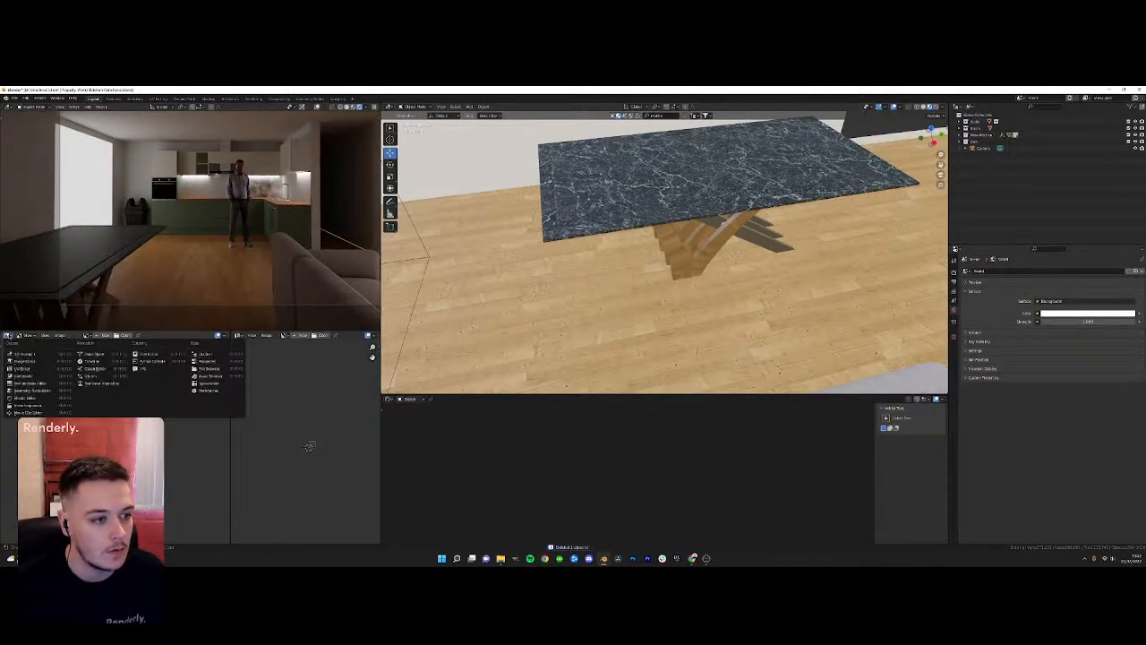
left_click(24, 362)
left_click(124, 335)
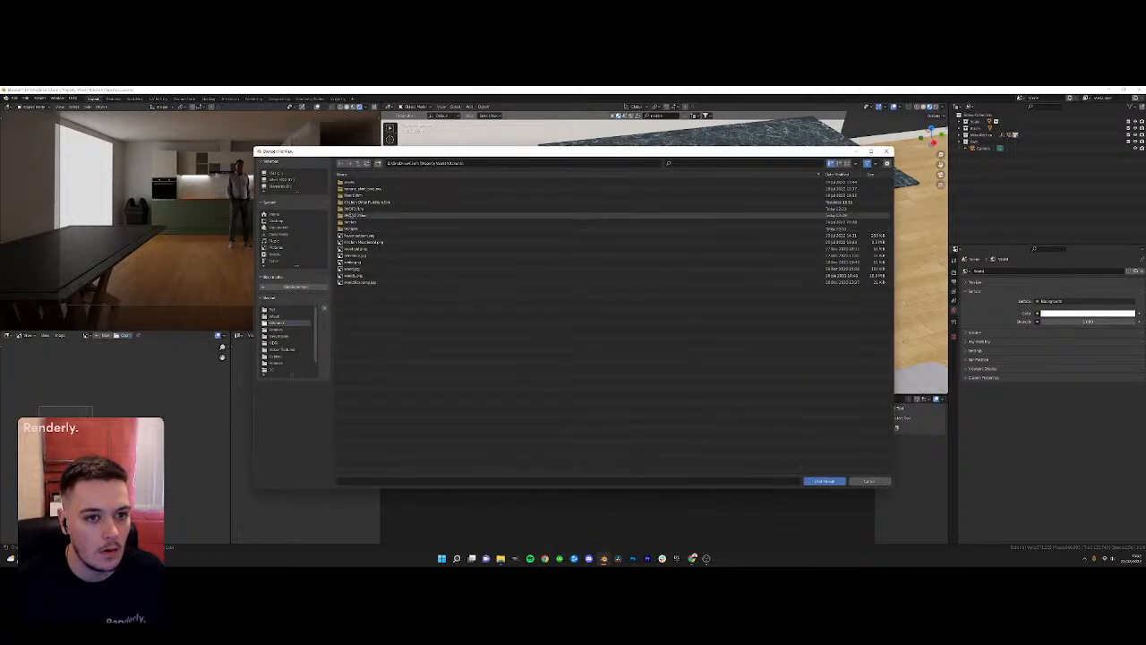
left_click(277, 310)
double_click(383, 190)
scroll(108, 447, "down", 4)
middle_click_drag(107, 448, 130, 490)
scroll(115, 439, "up", 5)
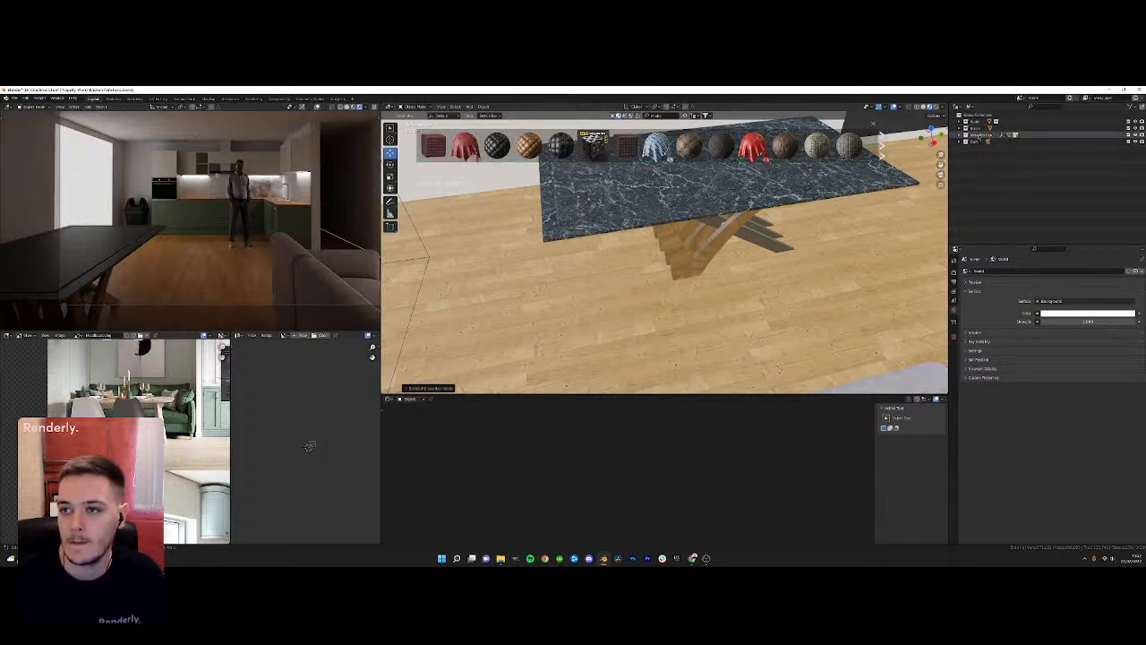
Search the model library for chairs and place the pink upholstered chair with pale wooden legs beside the dining table
left_click(612, 116)
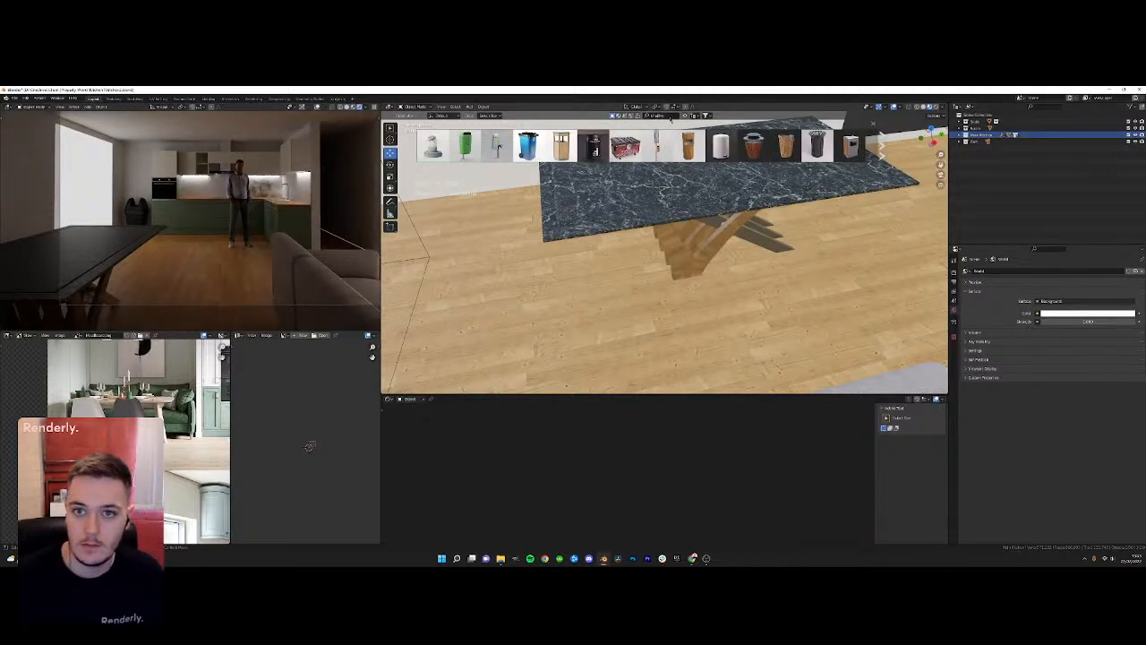
key("Return")
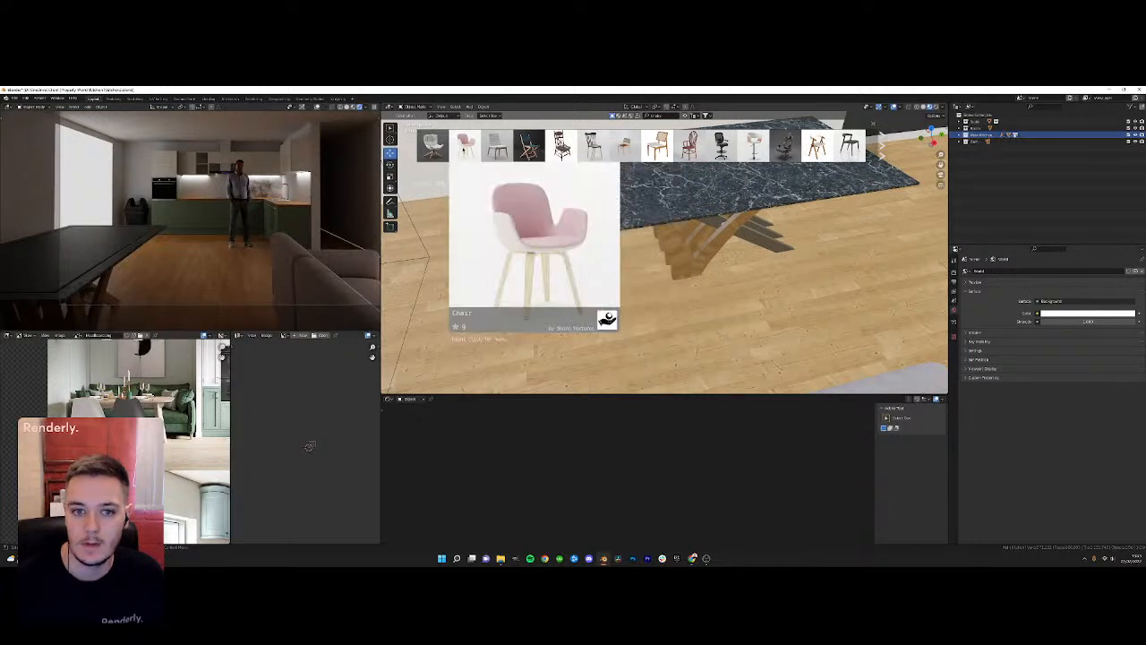
left_click_drag(466, 146, 669, 376)
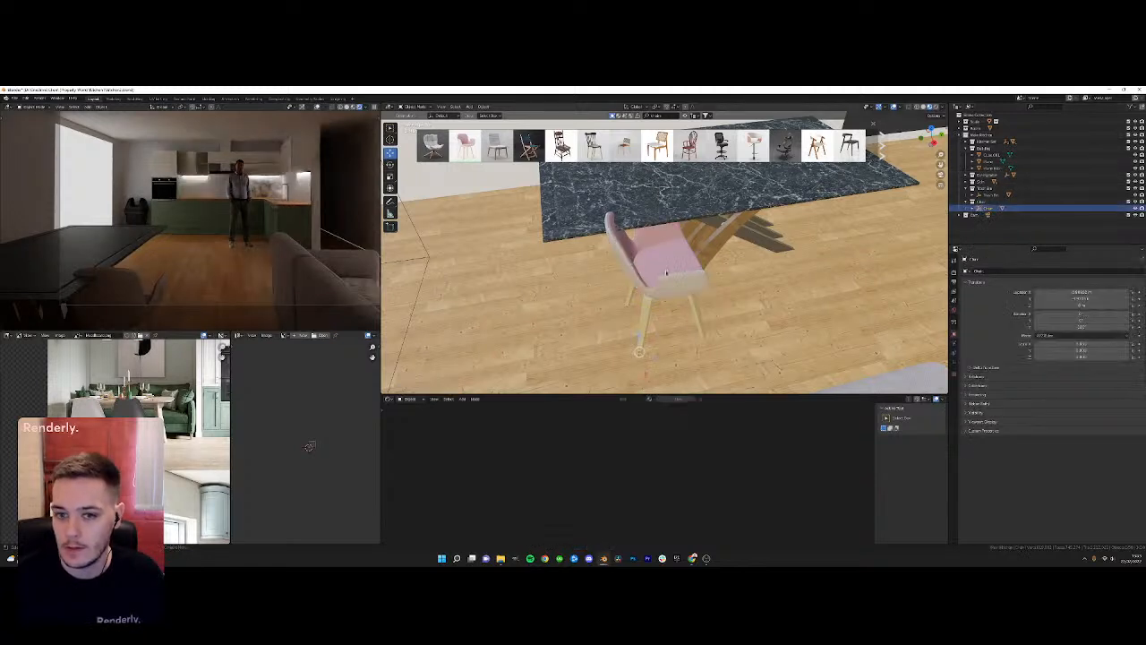
Rotate the pink chair 90° about the Z axis and shift it along the table's long side
type("rz")
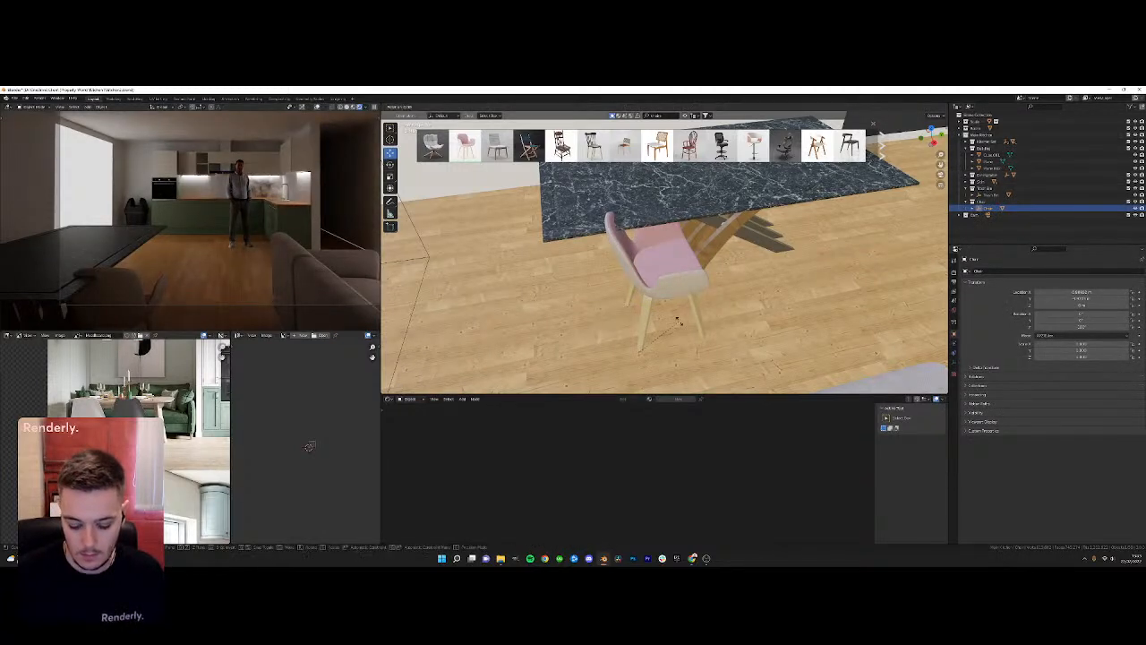
type("90")
key("Return")
left_click_drag(661, 350, 704, 362)
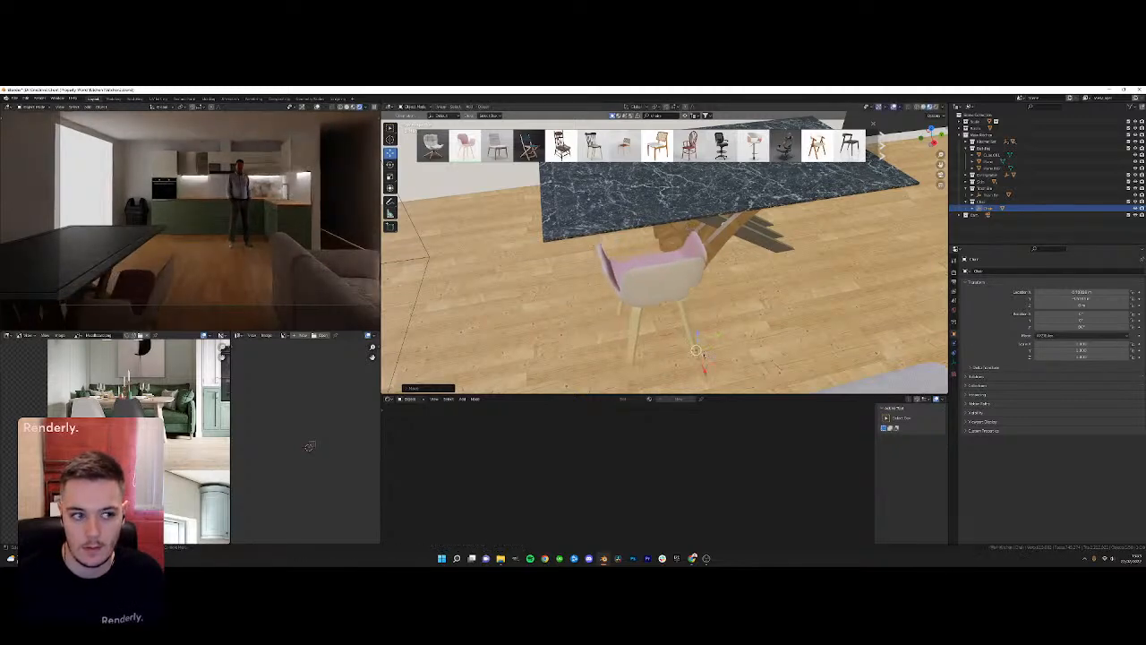
Scale the dining table down slightly in height
left_click(668, 213)
key("KP_1")
key("KP_5")
key("shift+space")
left_click(659, 309)
left_click_drag(629, 305, 628, 316)
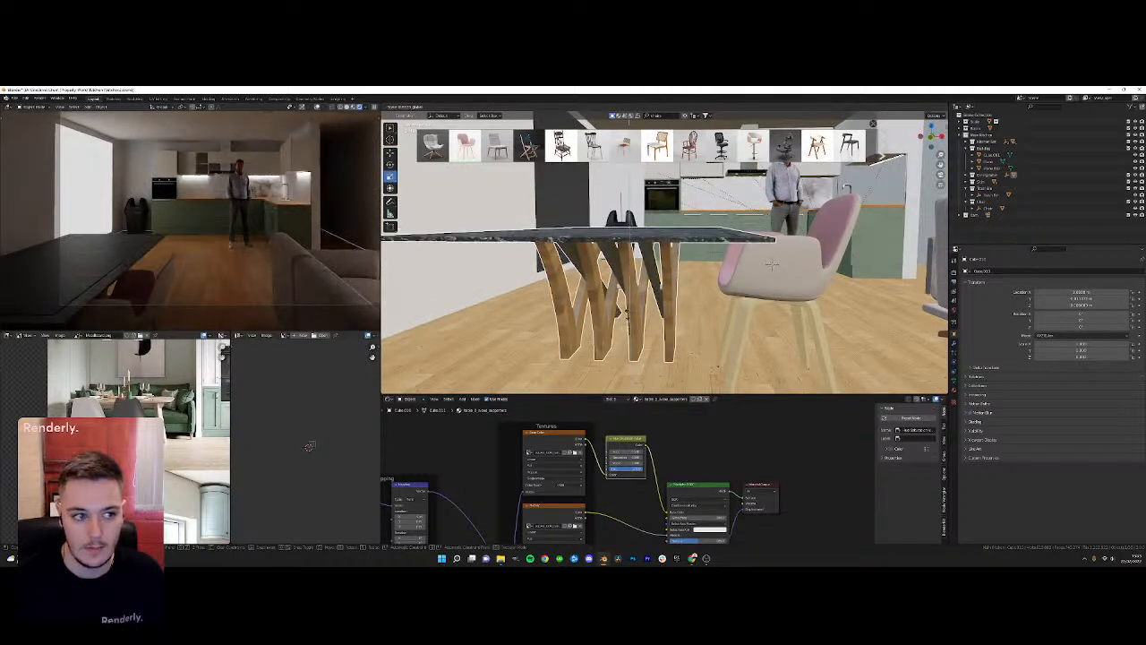
Move the pink chair slightly outward from the table's long side
left_click(771, 264)
middle_click_drag(772, 264, 781, 306)
key("shift+space")
key("g")
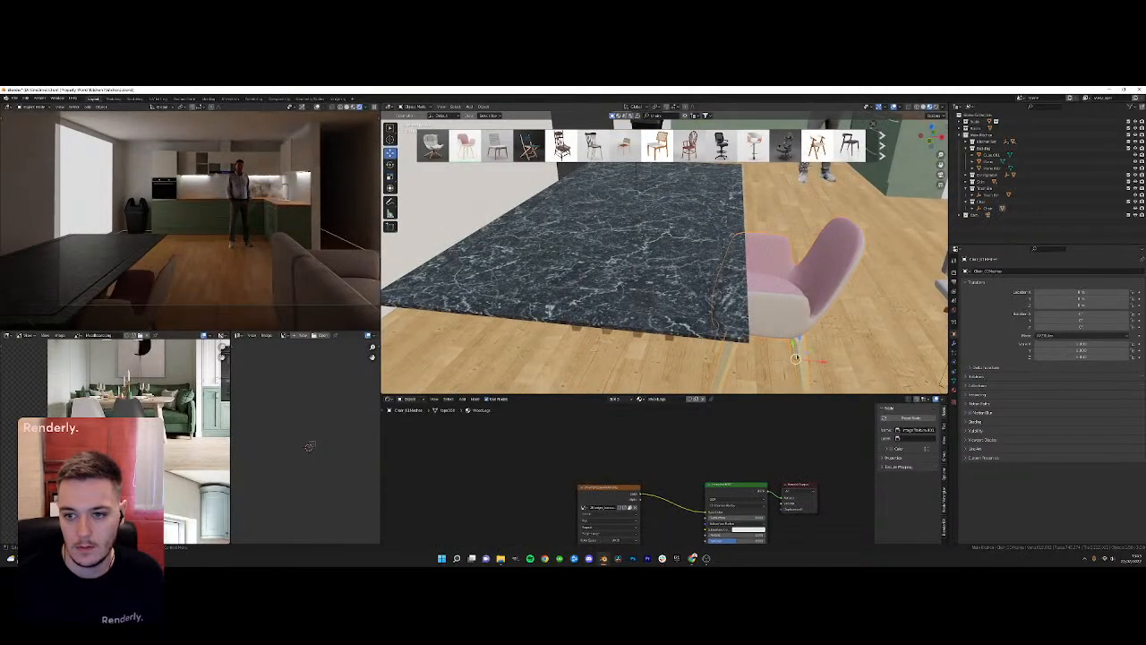
left_click_drag(814, 360, 829, 358)
left_click(828, 358)
middle_click_drag(829, 359, 779, 289)
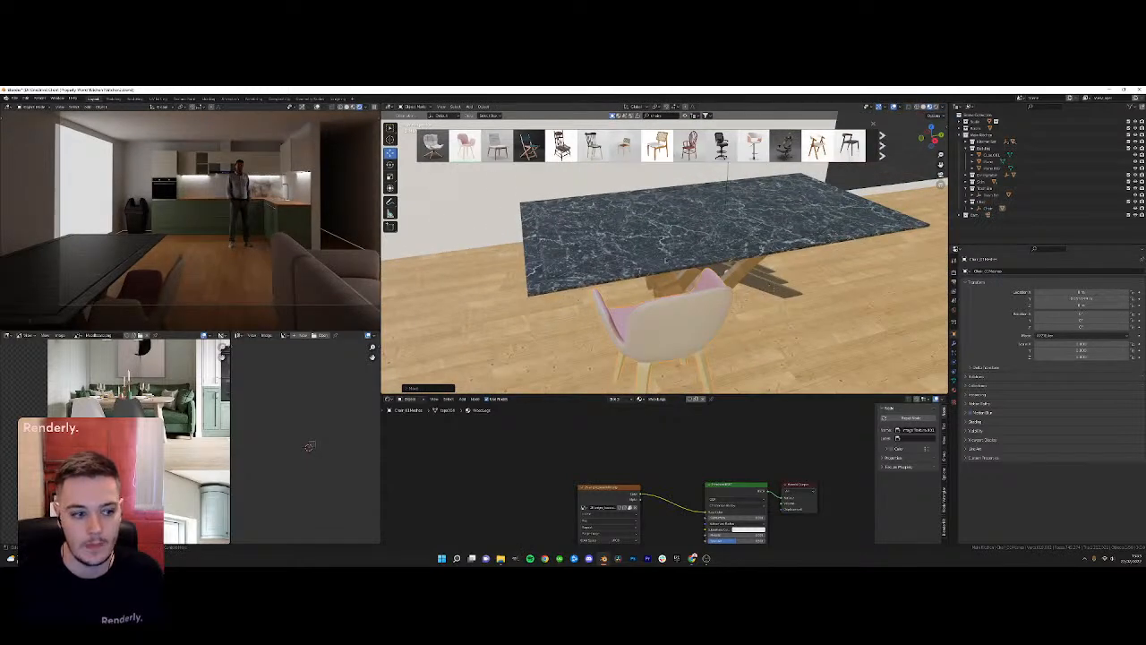
middle_click_drag(727, 179, 728, 271)
Shift the marble-topped dining table horizontally across the floor
left_click(697, 303)
scroll(697, 303, "down", 2)
left_click(696, 269)
left_click(696, 269)
left_click_drag(718, 271, 676, 281)
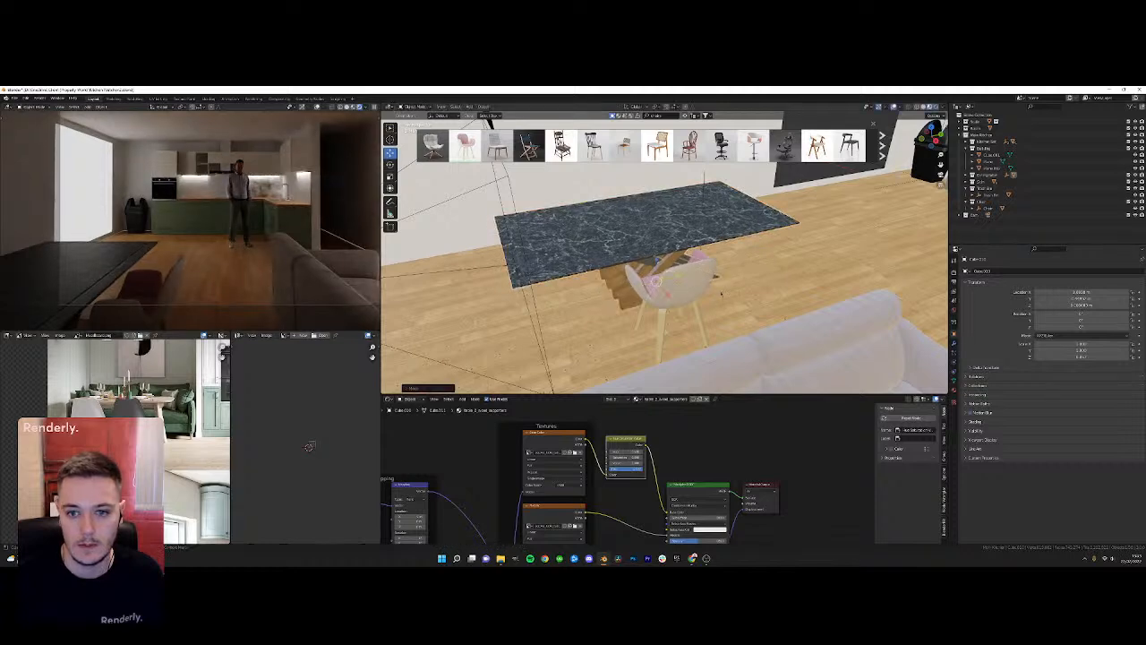
Reposition the pink chair at the table's long side and turn it slightly off-axis for a natural placement
left_click(685, 295)
key("g")
left_click_drag(771, 339, 753, 351)
key("shift+space")
left_click(767, 335)
middle_click_drag(795, 283, 719, 286)
scroll(713, 288, "up", 2)
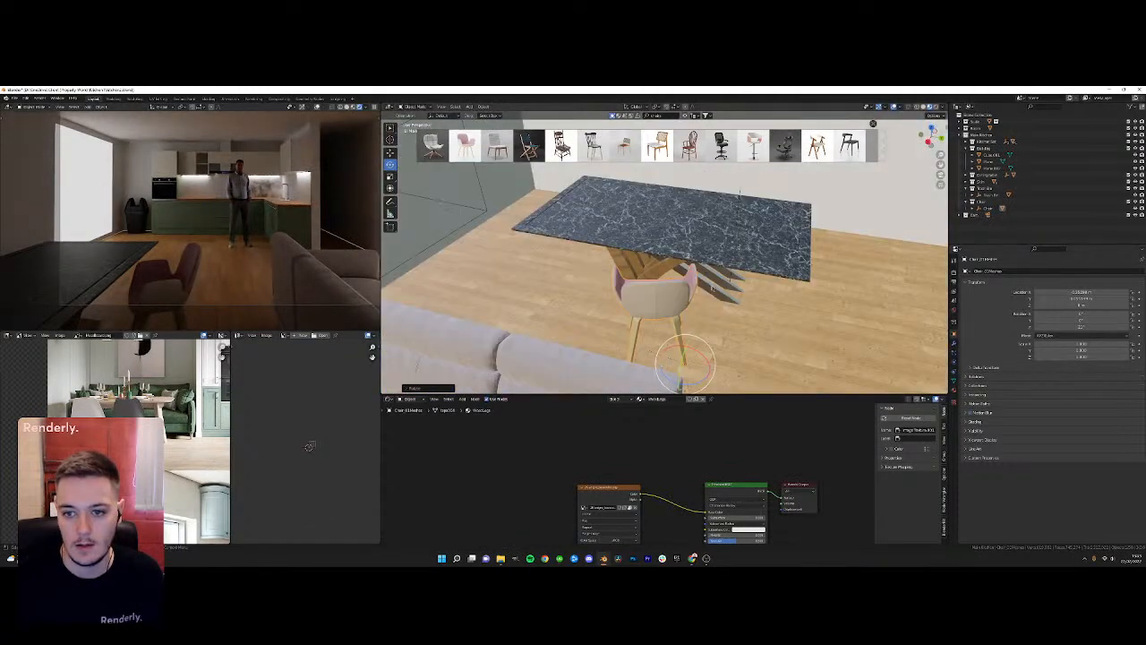
Duplicate the pink chair and place the copy beside the original, towards the table's short end
key("shift+d")
right_click(723, 282)
key("shift+space")
left_click(683, 361)
middle_click_drag(707, 358, 664, 308, "shift")
left_click_drag(675, 324, 766, 343)
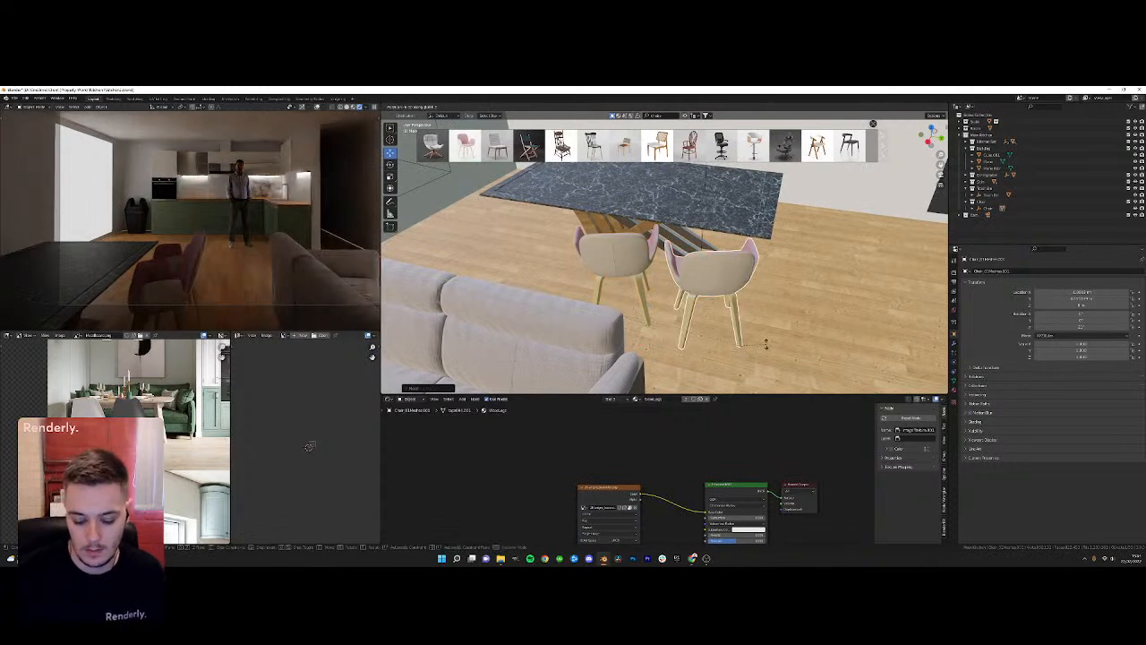
Rotate the copied chair 90°, move it to the table's short end and angle it slightly
type("90")
key("Return")
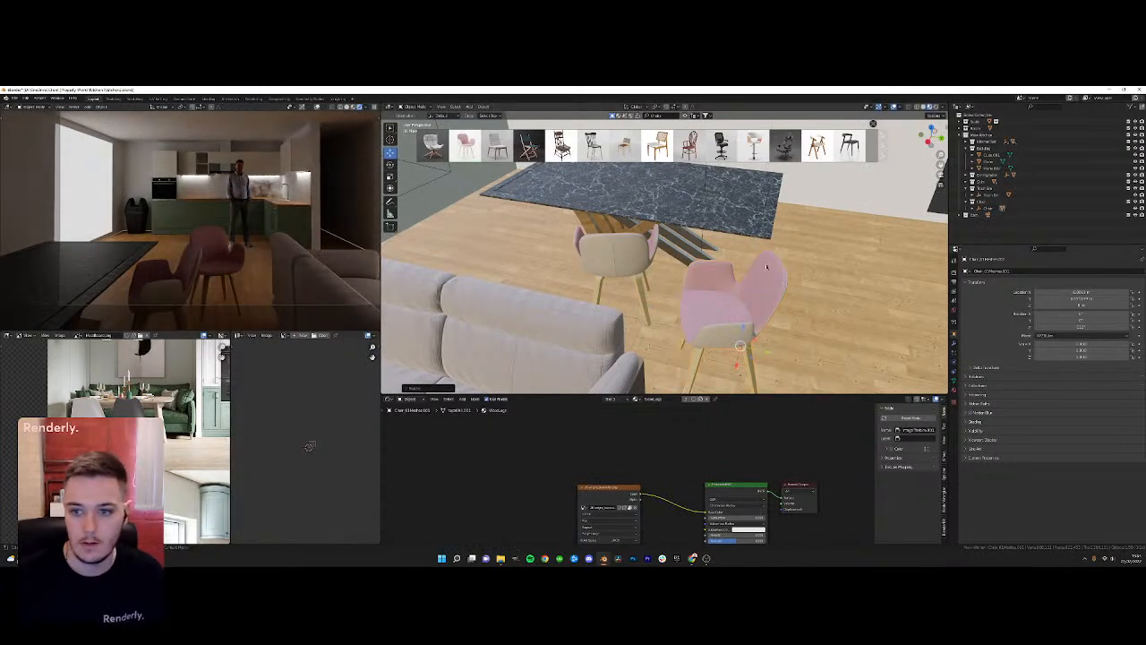
left_click_drag(740, 345, 816, 273)
key("r")
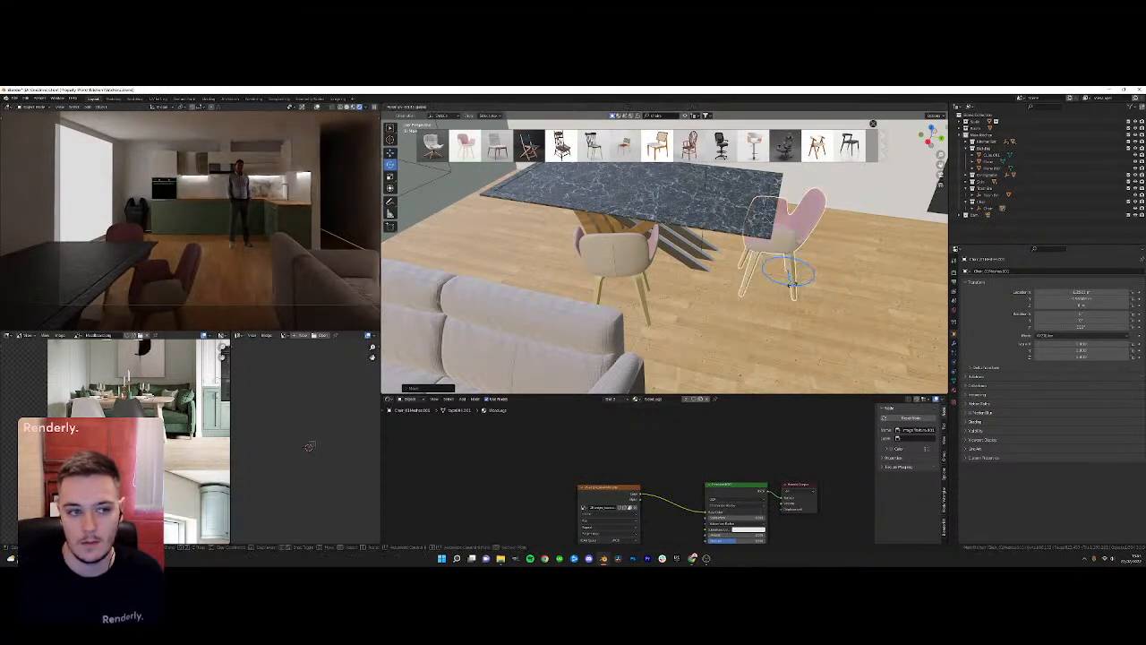
left_click(816, 276)
middle_click_drag(816, 276, 724, 274)
Select the floor plane and adjust its height slightly
left_click(541, 243)
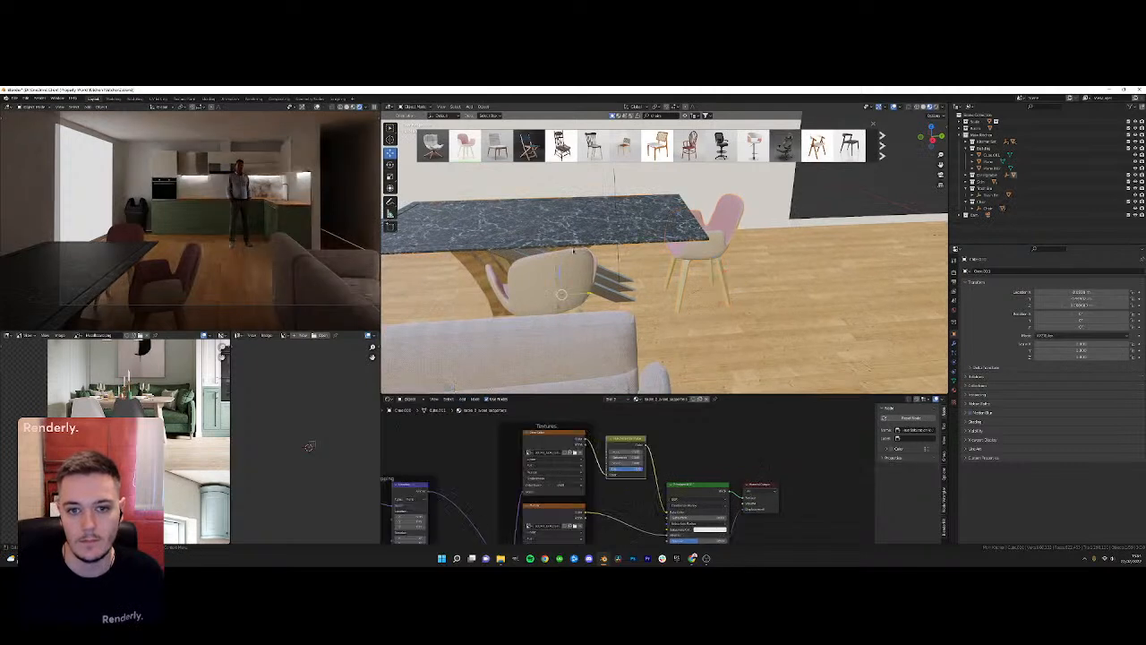
middle_click_drag(541, 250, 628, 268, "shift")
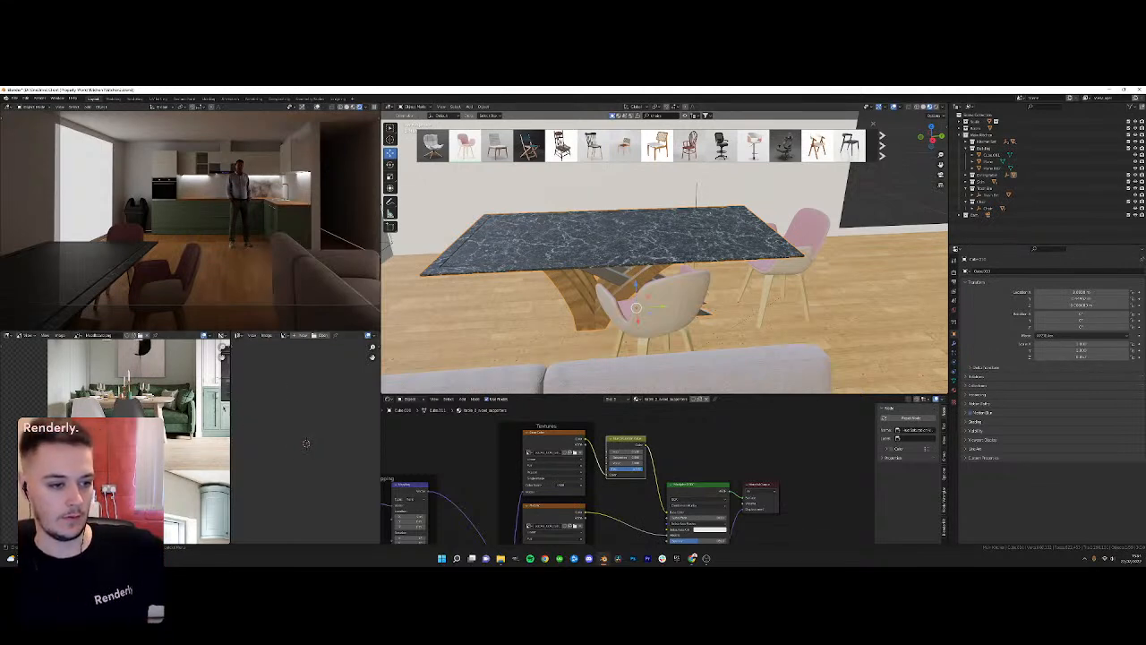
scroll(215, 375, "down", 5)
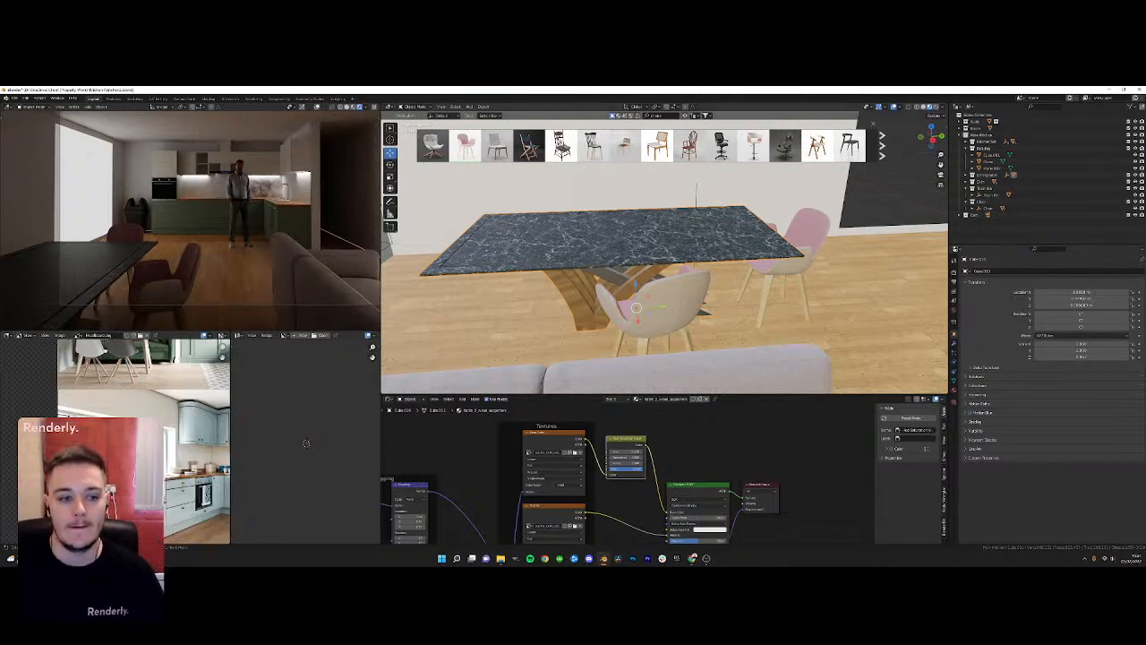
middle_click_drag(520, 287, 619, 276)
scroll(619, 275, "up", 4)
left_click(621, 269)
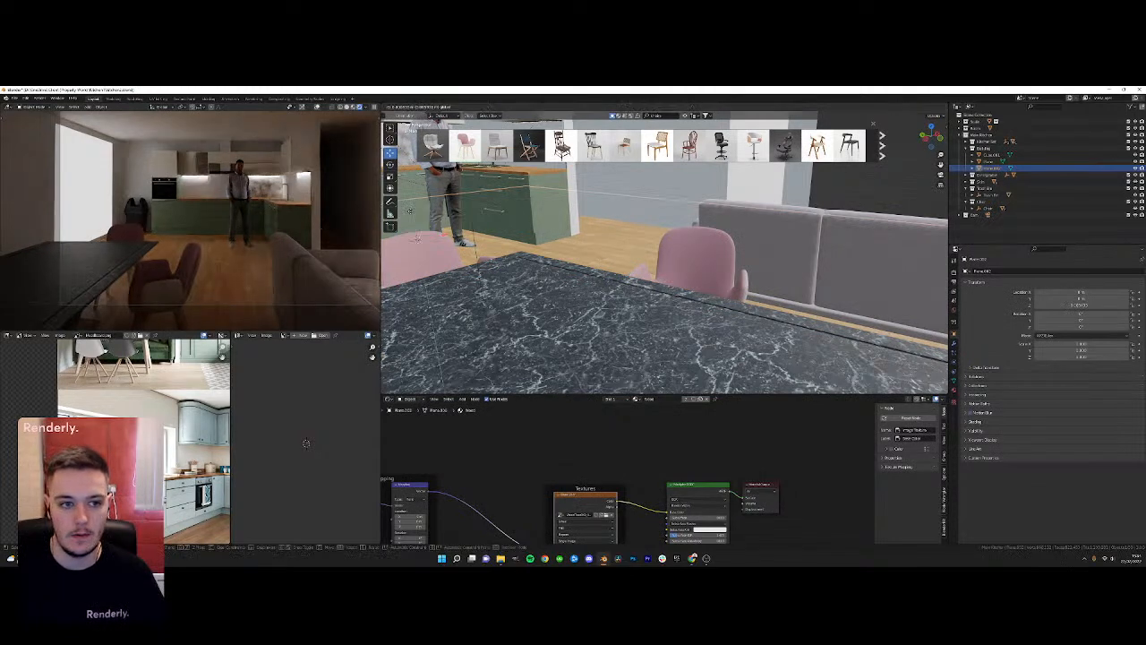
key("h")
scroll(621, 269, "up", 5)
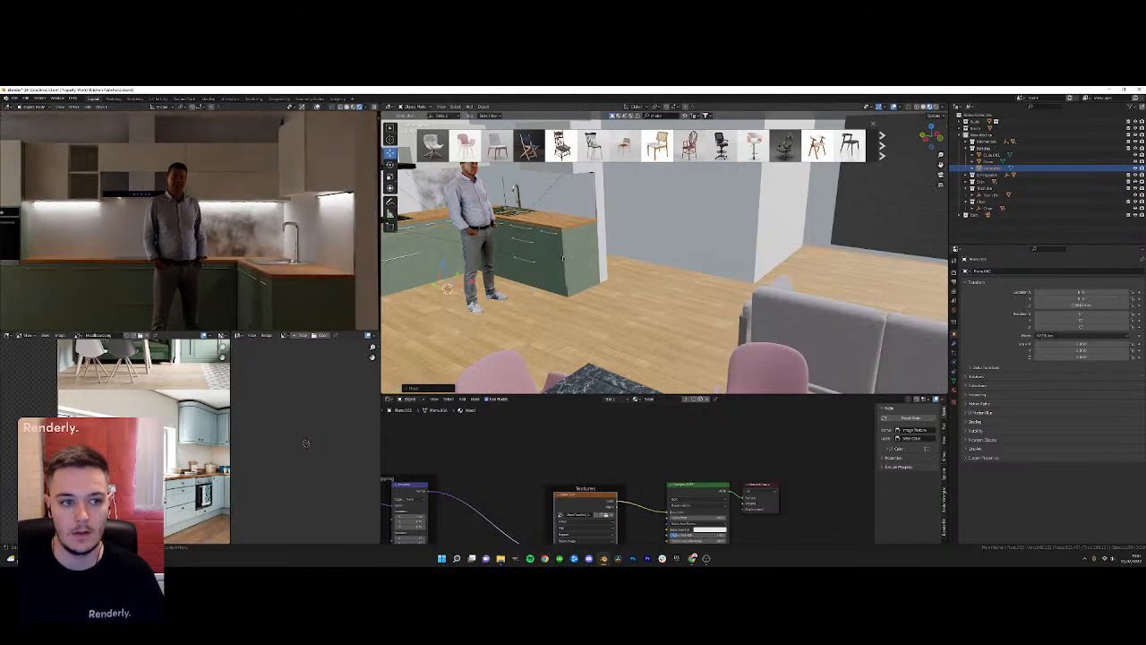
scroll(574, 236, "up", 3)
scroll(582, 240, "down", 4)
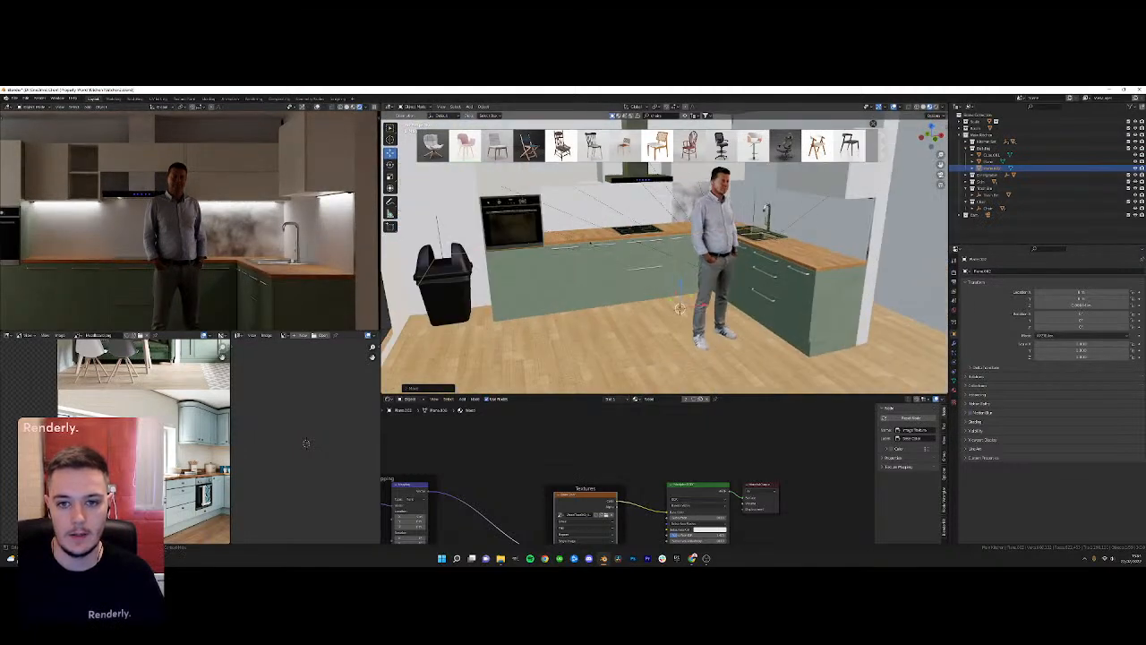
Rename the dining tabletop's dark marble material as "Marble Black"
left_click(711, 284)
scroll(711, 284, "up", 6)
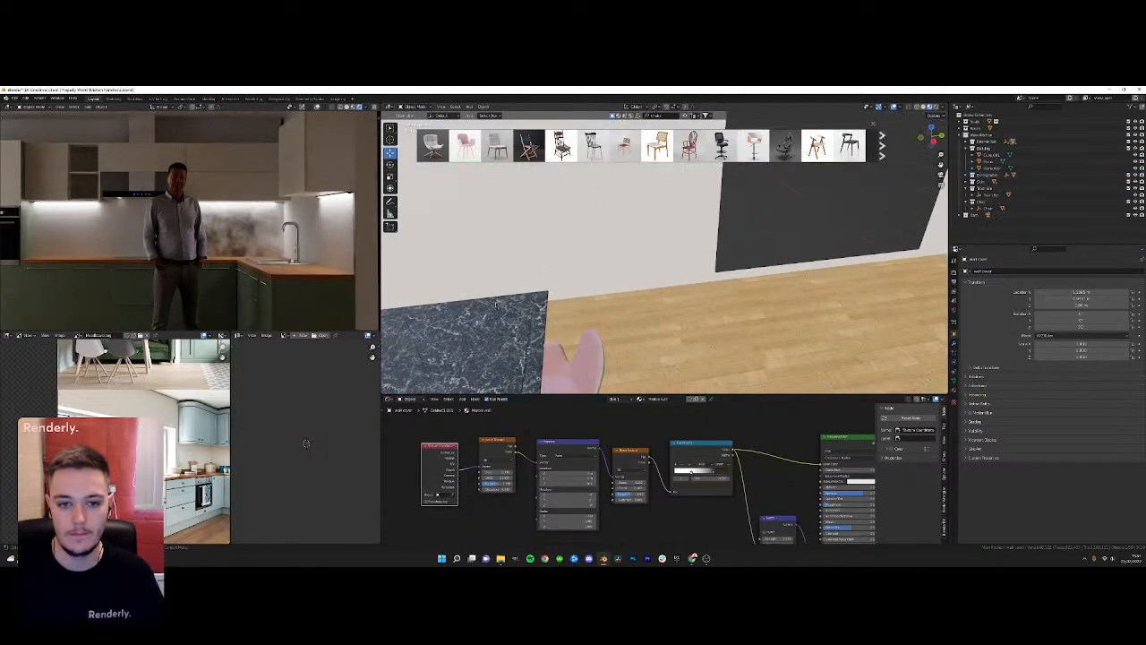
scroll(673, 264, "down", 5)
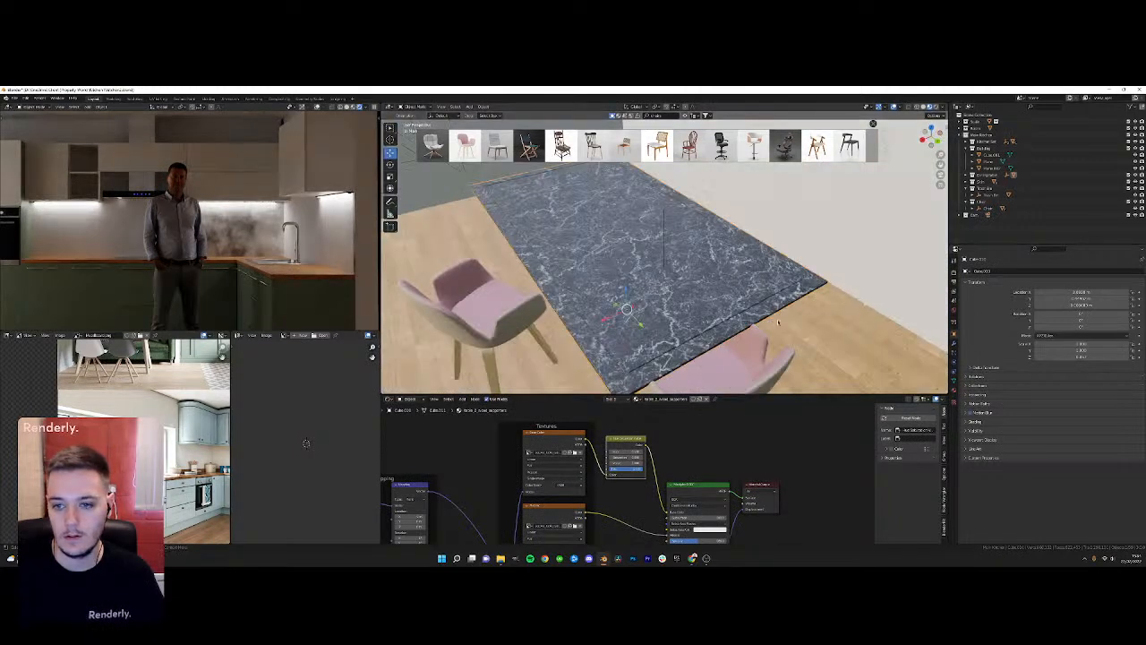
scroll(741, 293, "up", 3)
left_click(954, 390)
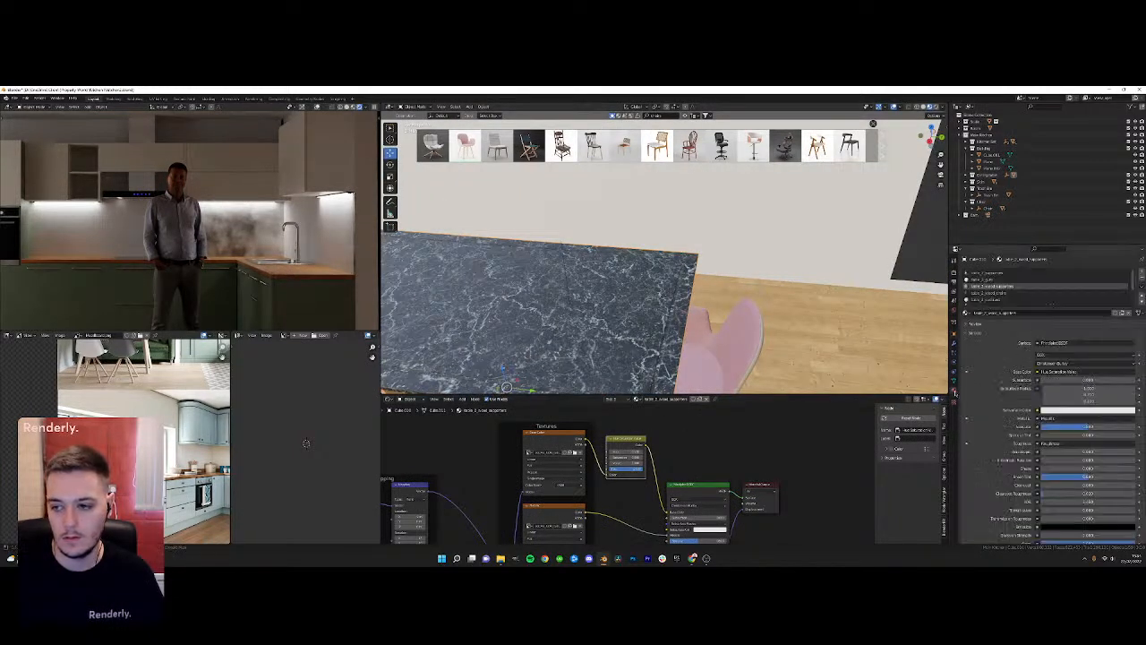
left_click(996, 294)
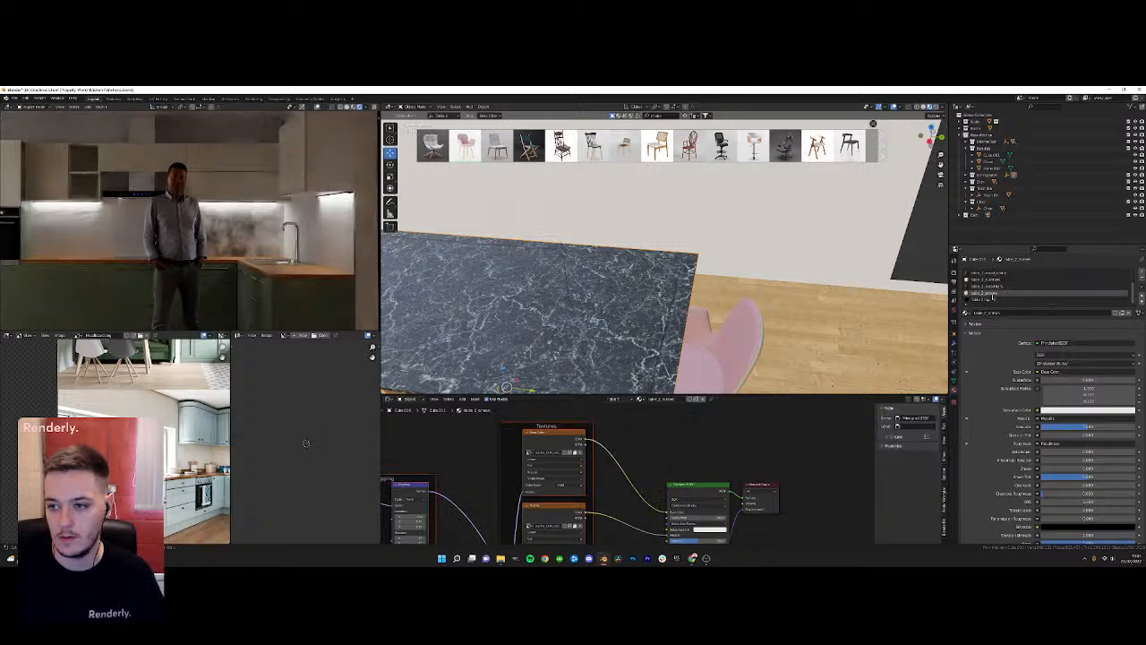
left_click(996, 299)
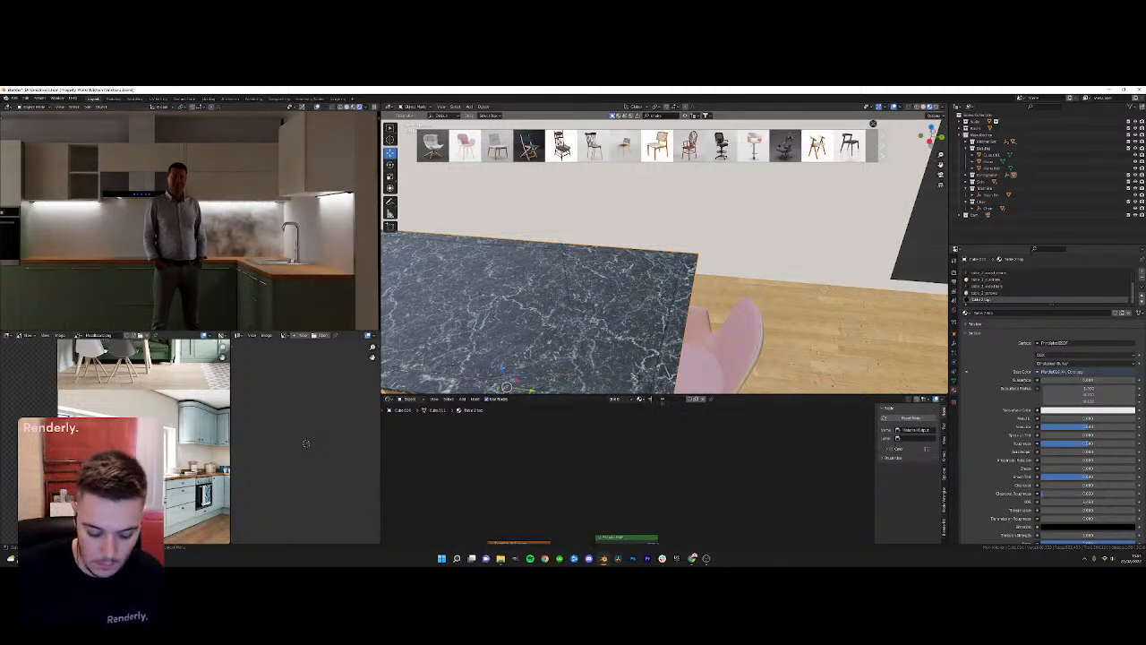
left_click(662, 400)
type("Marbke")
key("Return")
double_click(664, 400)
type("M")
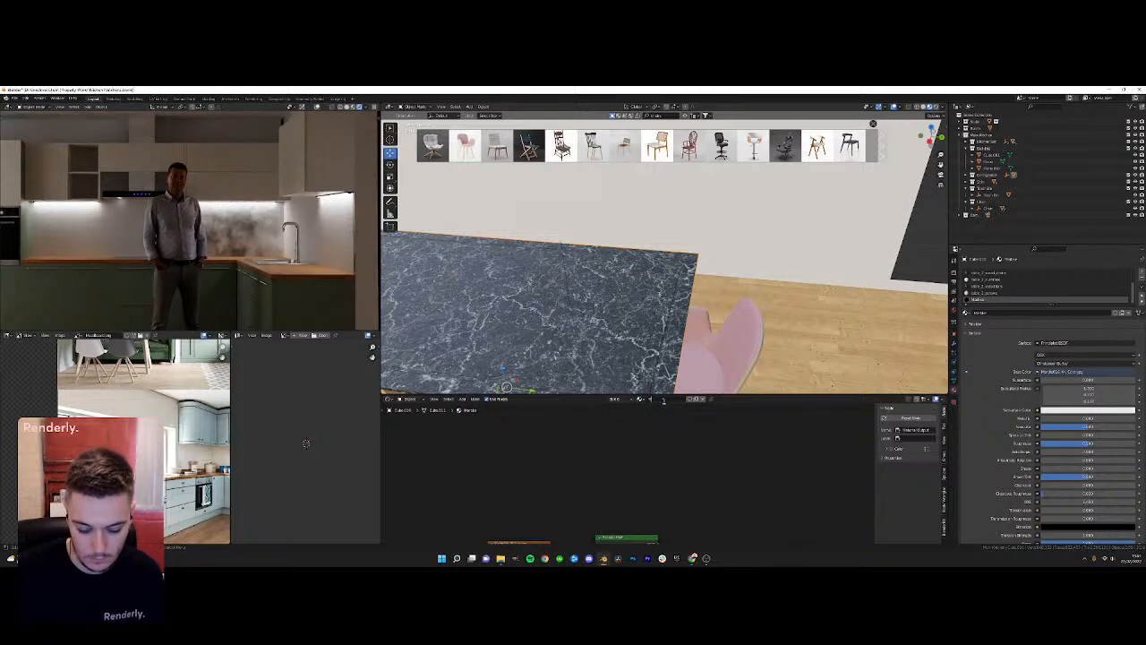
type("arble")
key("Return")
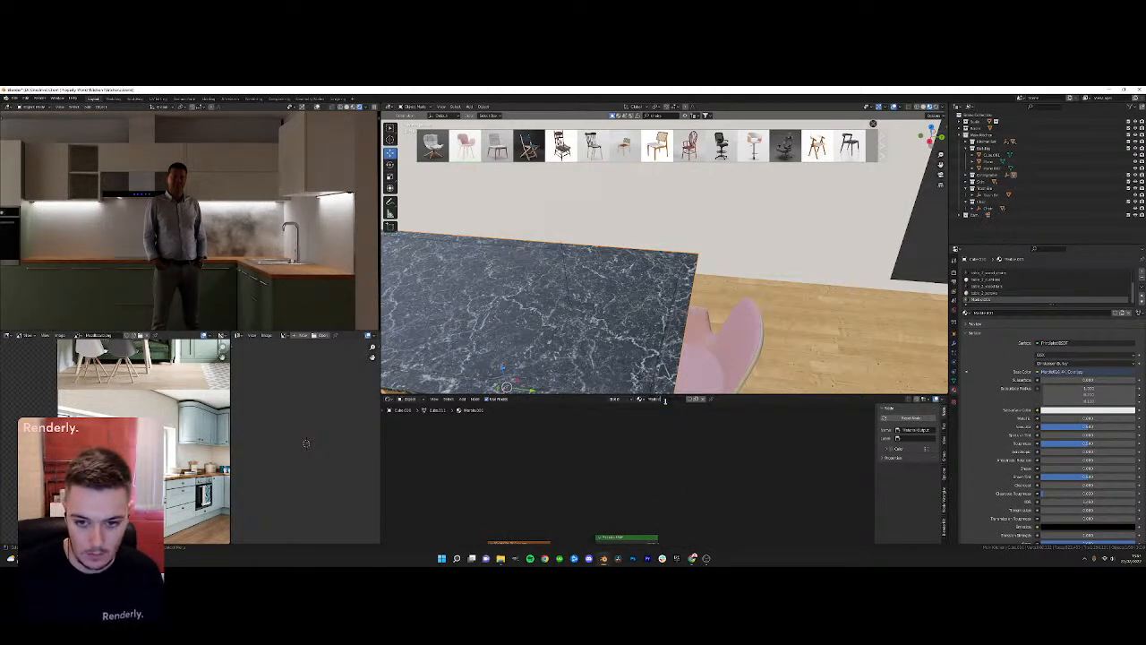
Assign the Marble Black material to the kitchen backsplash in place of its current marble
mouse_move(692, 558)
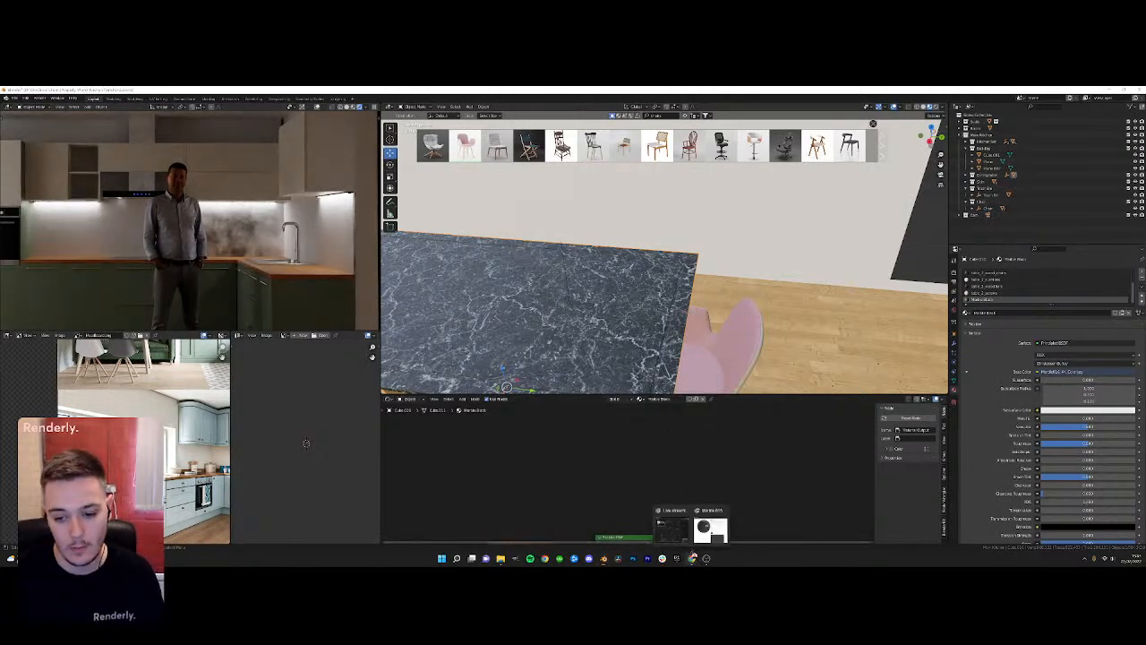
left_click(659, 536)
left_click(536, 93)
middle_click_drag(530, 294, 657, 376)
left_click(657, 378)
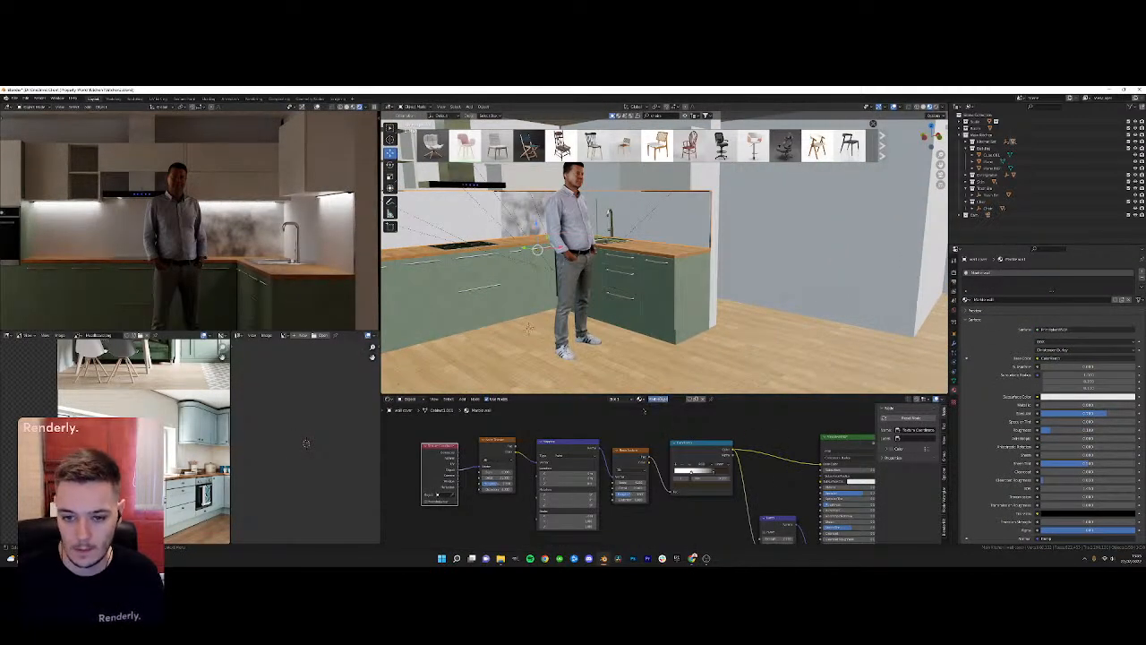
left_click(641, 399)
left_click(663, 434)
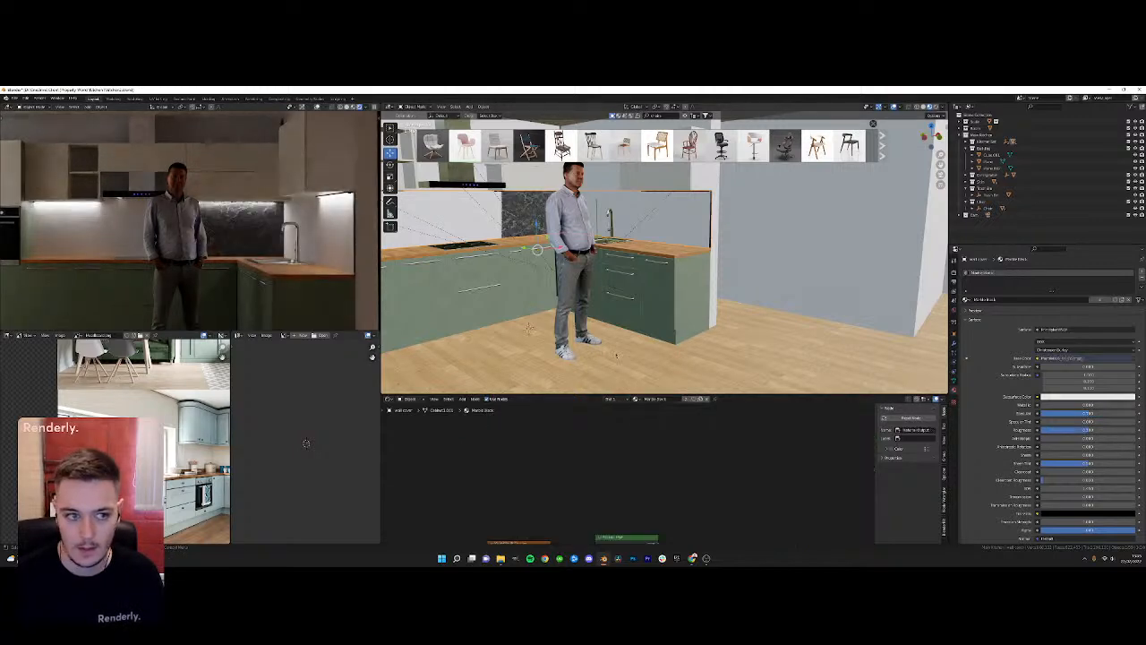
scroll(191, 257, "down", 5)
scroll(548, 291, "up", 2)
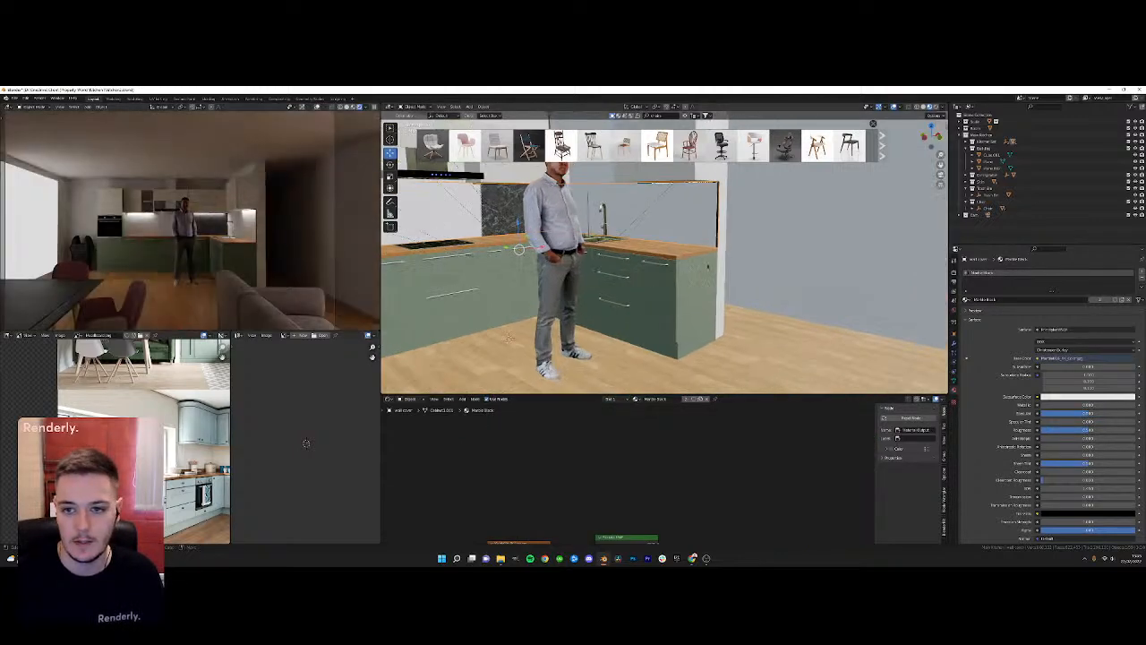
middle_click_drag(563, 279, 546, 294, "shift")
Shift the room's wall mesh slightly to uncover the marble backsplash on the sink side
left_click(660, 245)
mouse_move(633, 234)
left_mouse_down()
mouse_move(755, 268)
mouse_move(634, 234)
left_mouse_up()
key("ctrl+z")
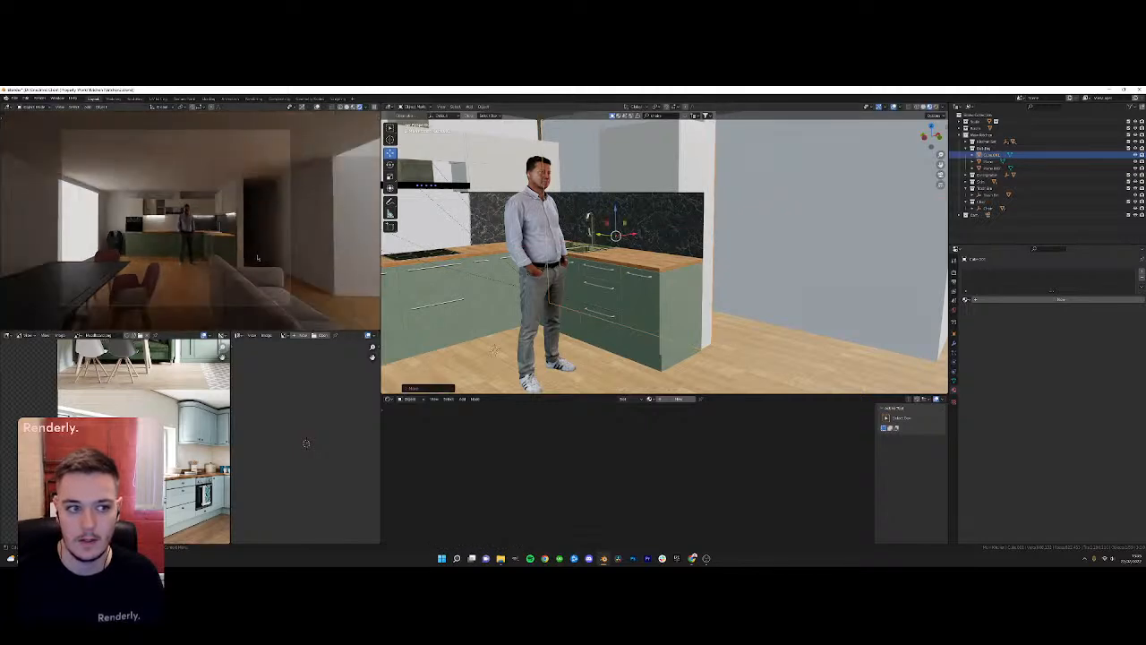
Examine the marble tabletop up close and the whole dining area in the rendered camera view
key("KP_0")
middle_click_drag(254, 250, 202, 268)
scroll(636, 243, "down", 5)
middle_click_drag(636, 244, 684, 250)
scroll(684, 250, "up", 4)
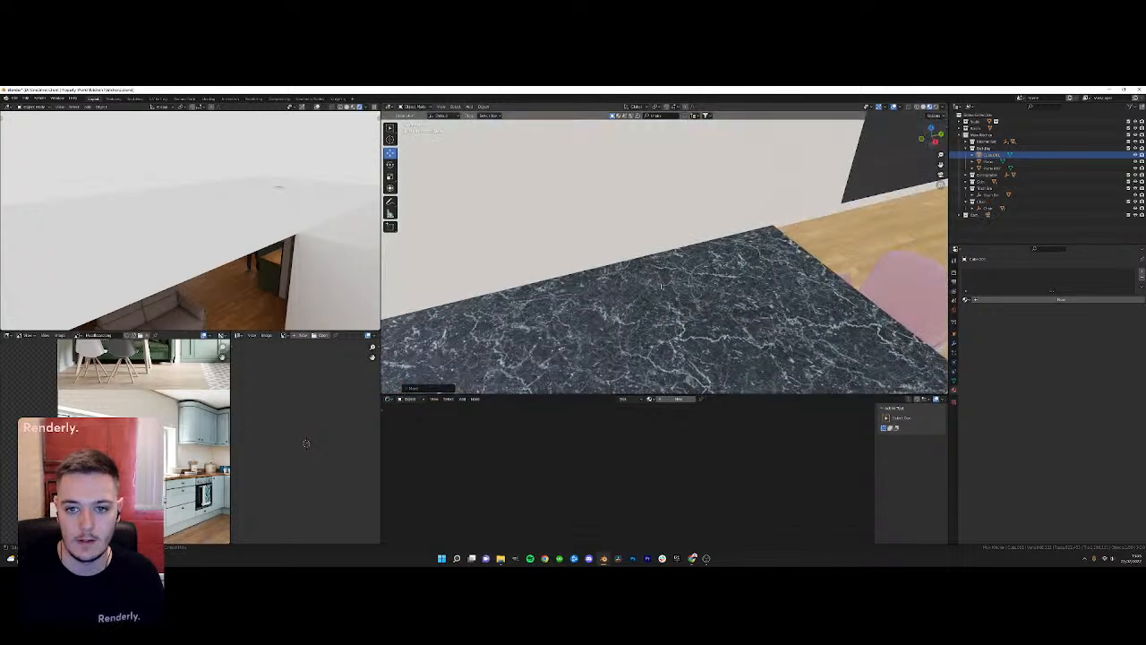
left_click(659, 289)
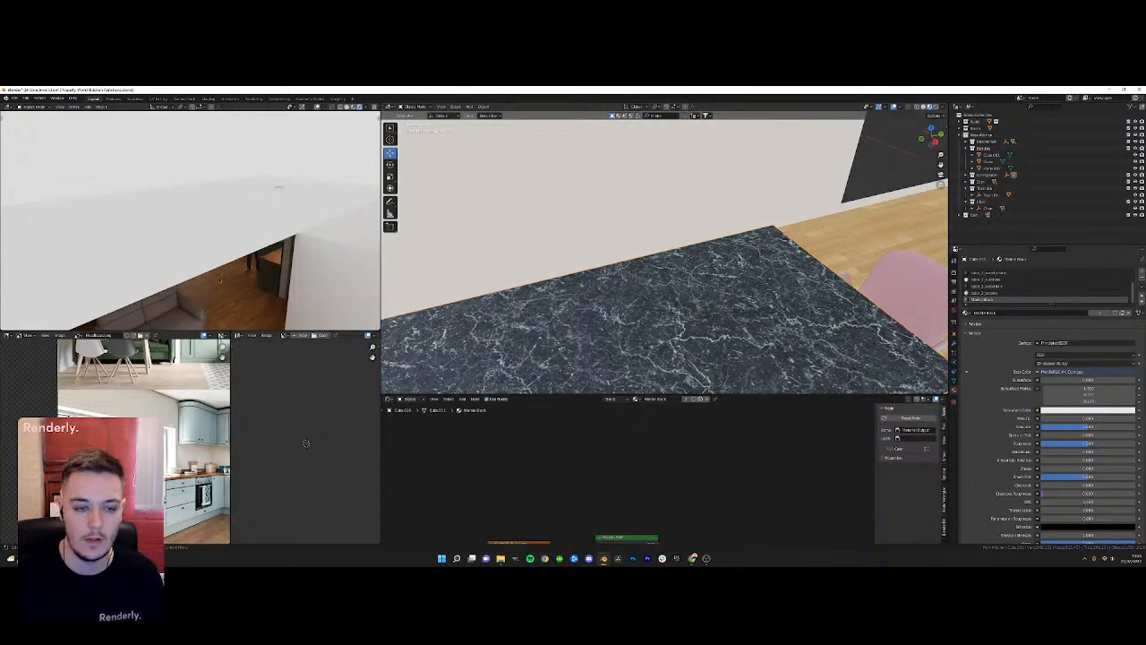
key("KP_0")
scroll(204, 259, "up", 2)
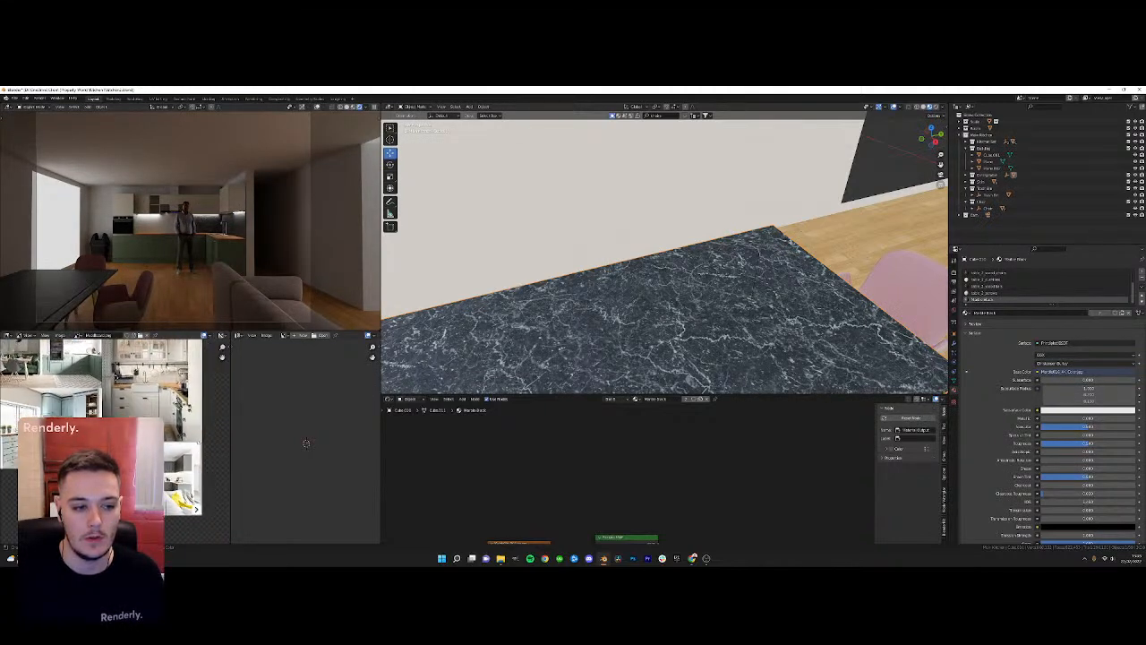
Select the dining chair at the table and save the project
left_click(146, 294)
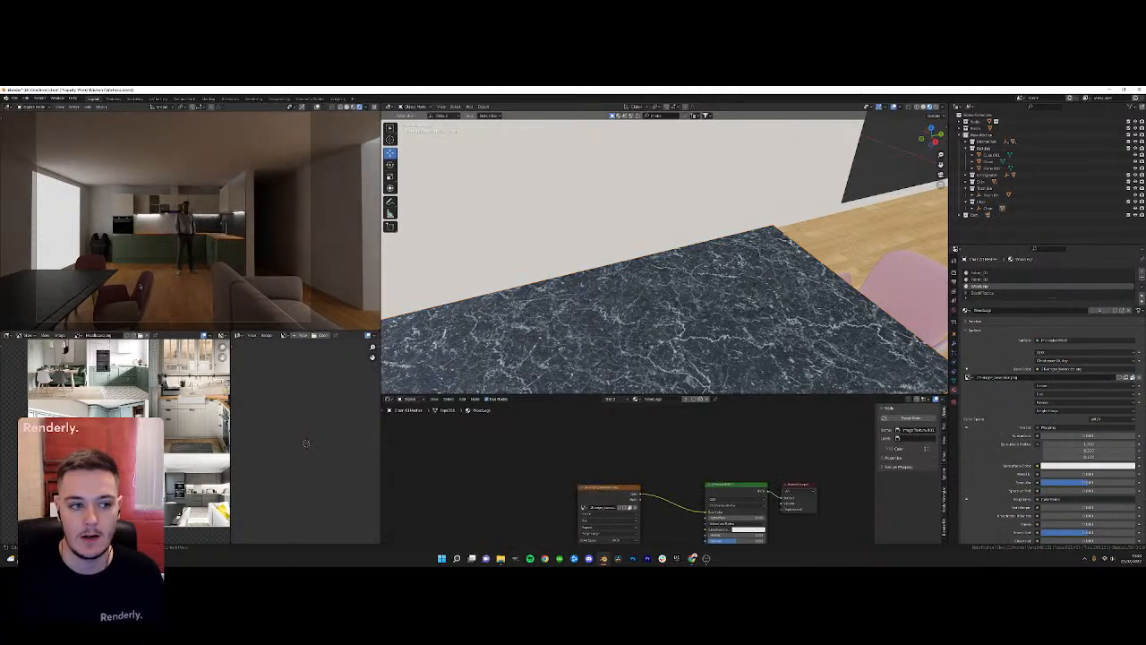
middle_click_drag(663, 260, 741, 286)
scroll(599, 469, "up", 3)
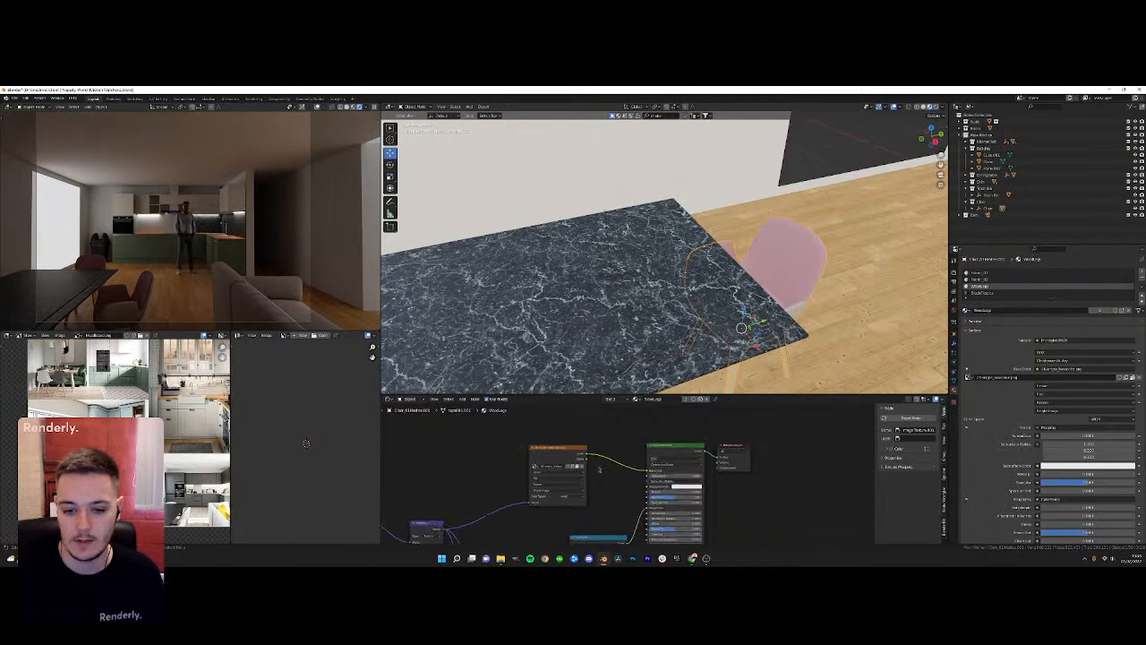
key("ctrl+s")
Remove the roughness texture and its ColorRamp from the chair's wooden leg material
scroll(592, 492, "up", 5)
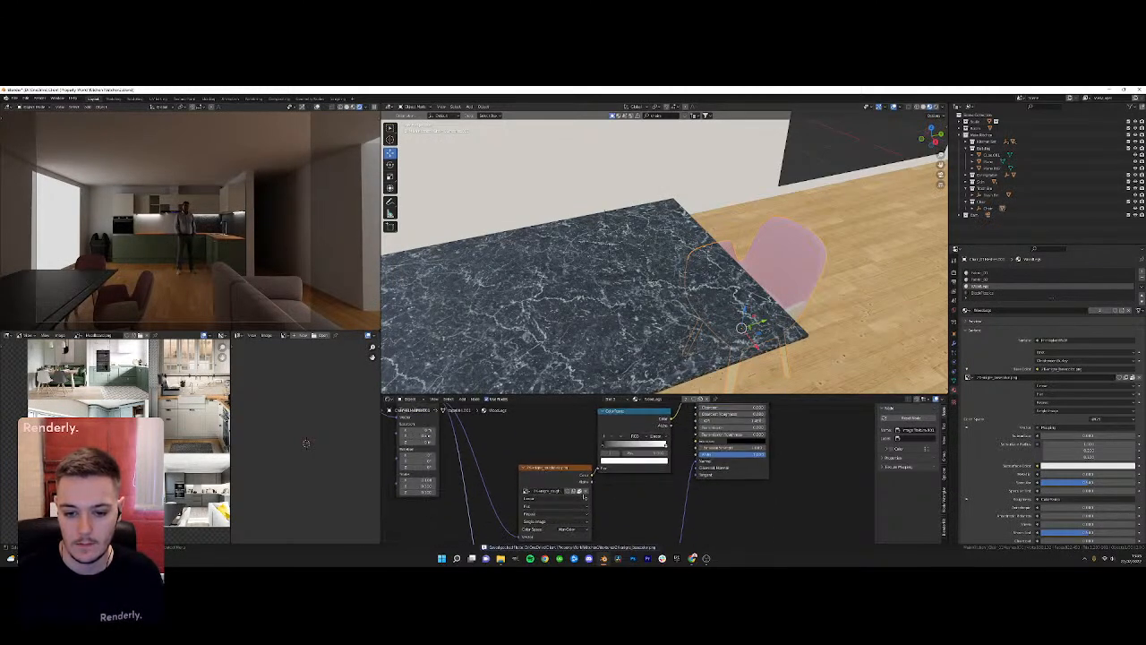
left_click(579, 493)
middle_click_drag(642, 420, 591, 453)
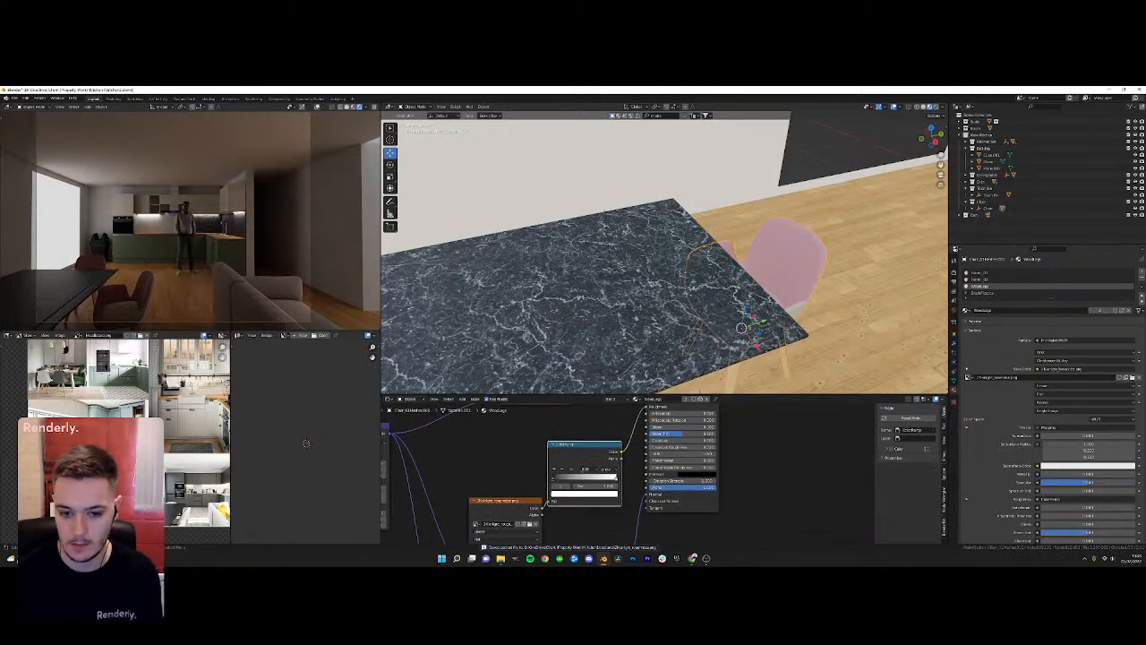
key("ctrl+x")
left_click_drag(645, 422, 611, 469)
middle_click_drag(610, 469, 610, 461)
key("ctrl+z")
key("ctrl+z")
key("ctrl+z")
key("ctrl+z")
key("ctrl+z")
key("ctrl+z")
key("ctrl+z")
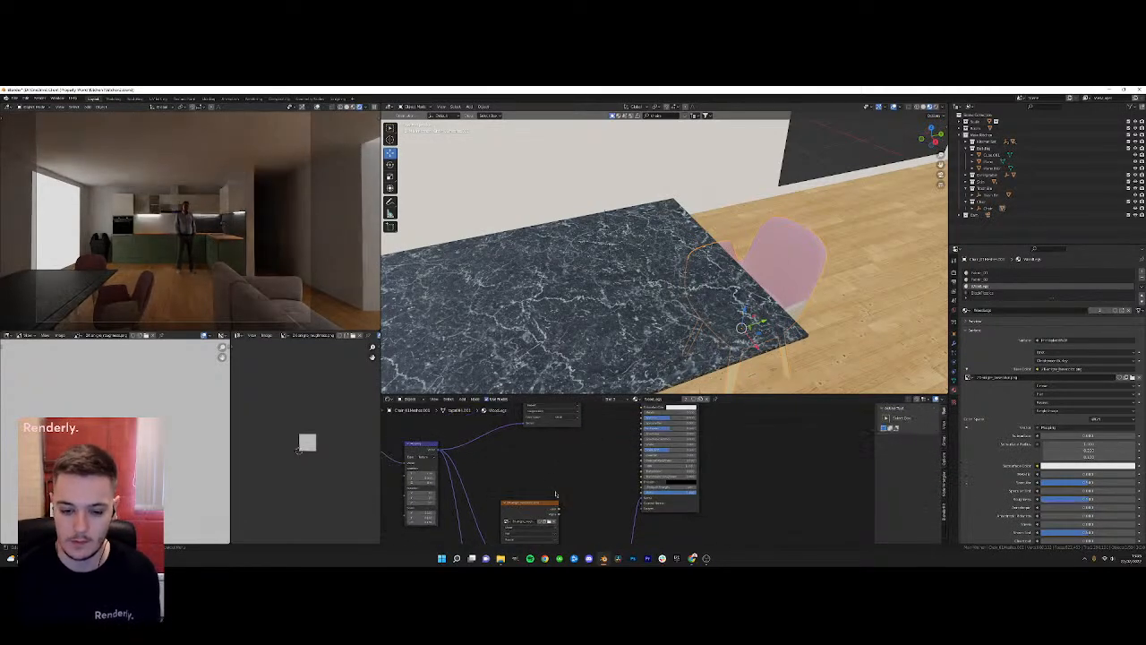
left_click_drag(541, 483, 626, 517)
scroll(626, 484, "up", 2)
Move the leg material's normal texture and Normal Map nodes up beneath the base colour texture
left_click_drag(557, 499, 554, 471)
key("ctrl+z")
key("ctrl+z")
key("ctrl+z")
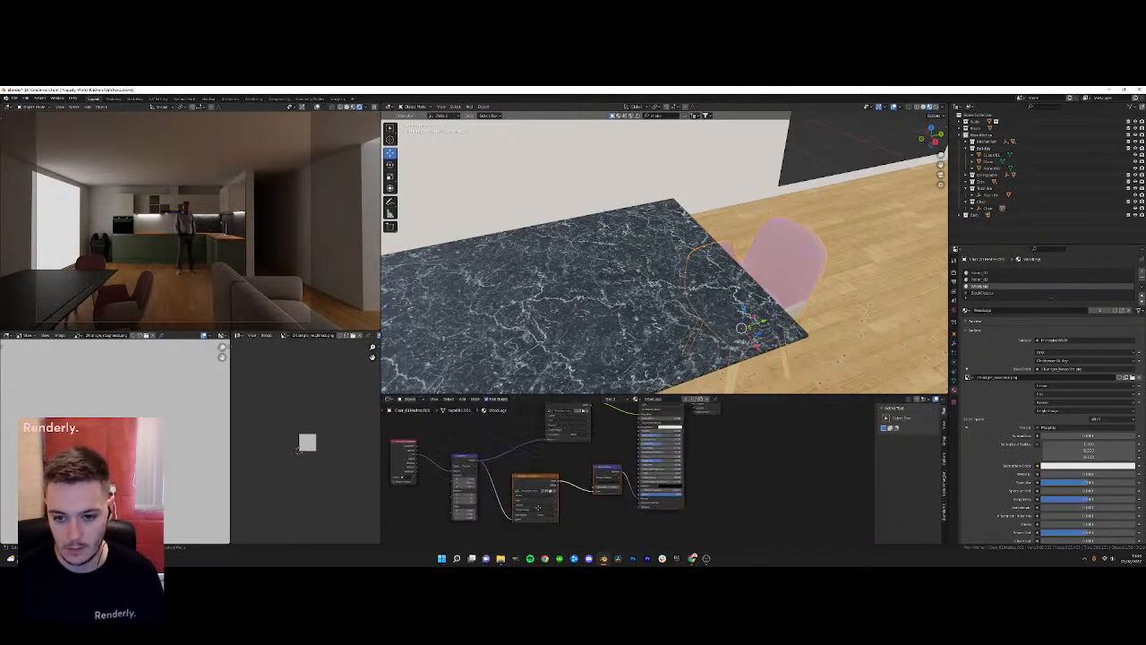
key("ctrl+z")
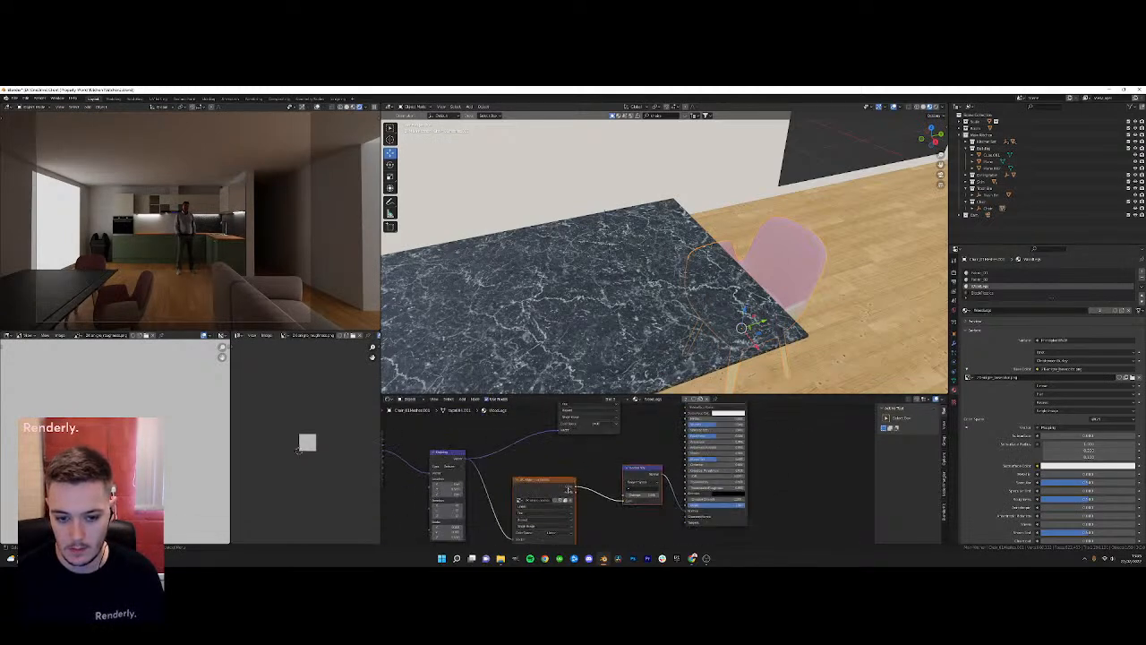
left_click(566, 501)
left_click(564, 506)
Insert a Hue/Saturation node between the leg material's base colour texture and the Principled BSDF
middle_click_drag(582, 448, 505, 505)
scroll(507, 501, "up", 3)
left_click(463, 399)
left_click(471, 406)
type("h")
left_click(498, 417)
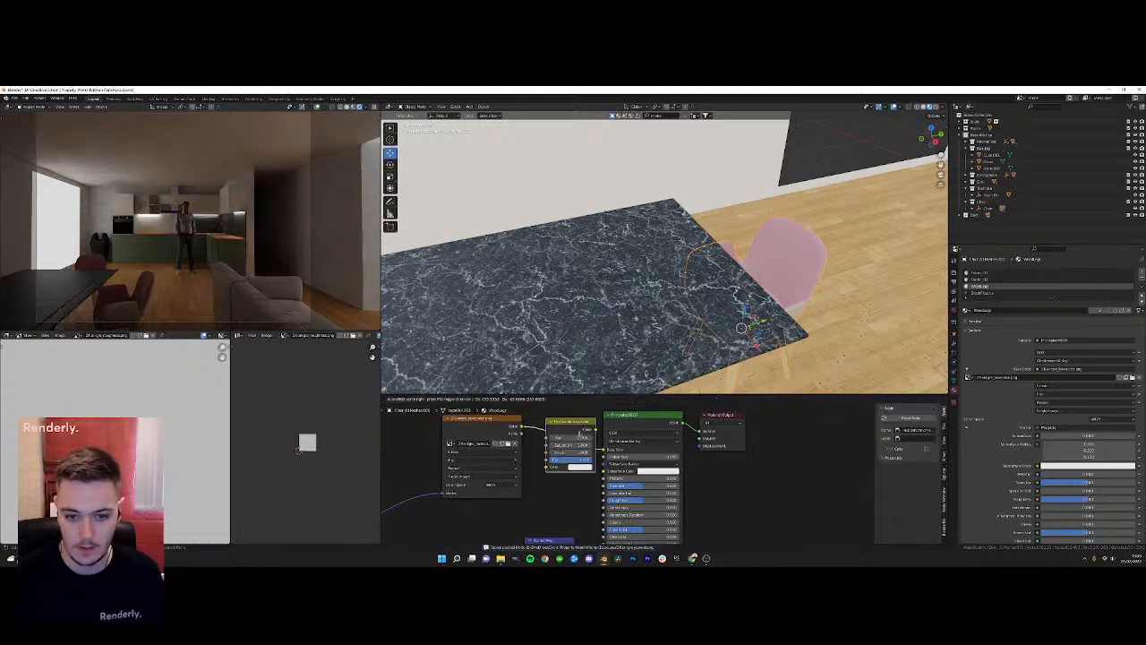
left_click(580, 443)
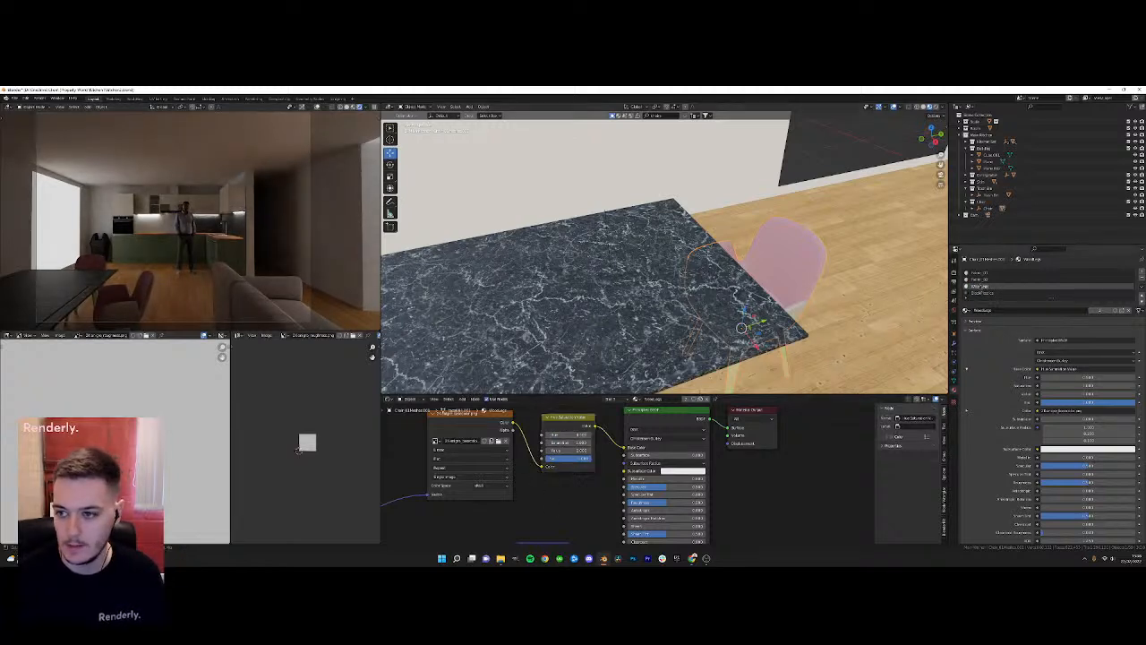
Switch to the chair's Fabric_02 material and rearrange its base colour texture and Hue/Saturation nodes above the others
left_click(981, 280)
scroll(612, 436, "up", 5)
scroll(605, 428, "down", 3)
middle_click_drag(599, 422, 599, 447)
scroll(592, 462, "up", 3)
scroll(599, 447, "down", 4)
mouse_move(571, 492)
middle_mouse_down()
mouse_move(570, 477)
mouse_move(563, 493)
middle_mouse_up()
left_click(571, 479)
left_click_drag(591, 433, 592, 431)
left_click_drag(622, 498, 594, 407)
middle_click_drag(575, 451, 575, 463)
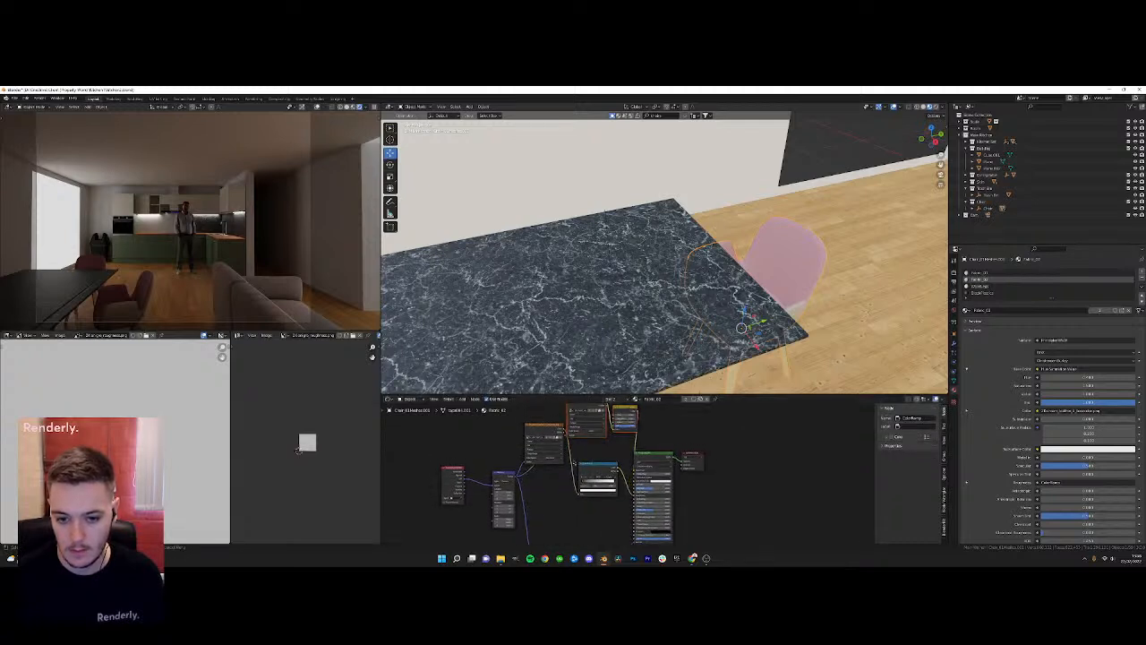
Delete the roughness texture and ColorRamp from the Fabric_02 material and tidy the remaining nodes
left_click(541, 439)
left_click(599, 470, "shift")
left_click_drag(542, 435, 551, 452)
left_click_drag(565, 493, 564, 464)
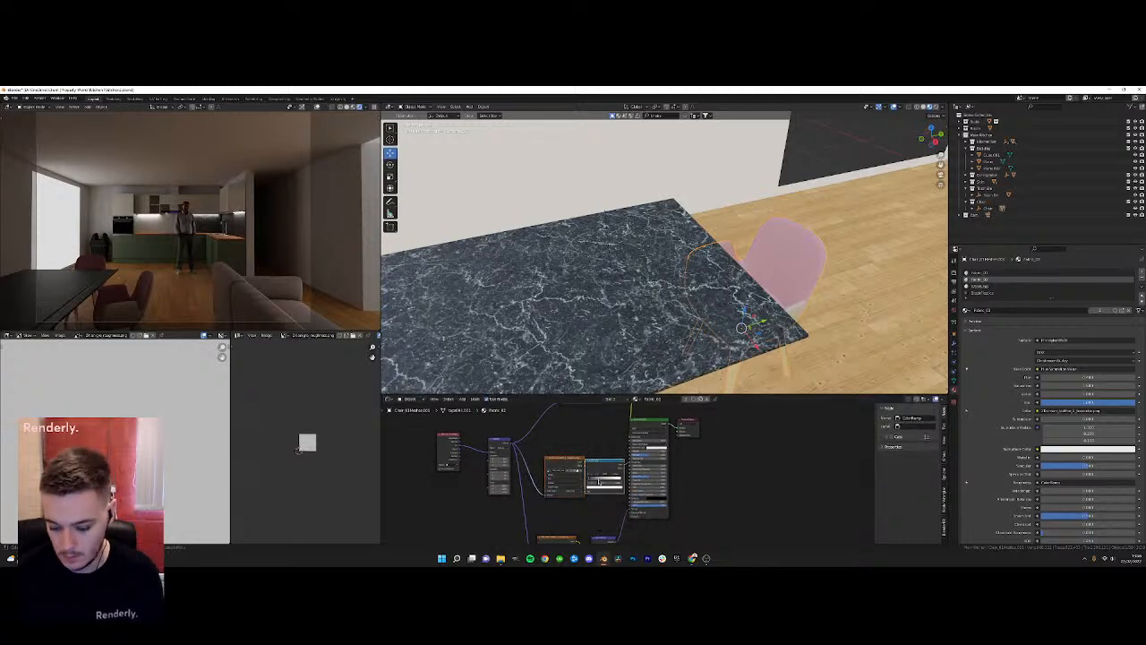
key("x")
scroll(569, 490, "down", 2)
middle_click_drag(569, 490, 558, 458)
left_click_drag(551, 459, 575, 439)
Recolour the chair fabric from pink to a muted grey-blue with its Hue/Saturation node
scroll(564, 492, "up", 4)
middle_click_drag(575, 438, 577, 517)
left_click_drag(497, 426, 576, 489)
scroll(600, 522, "up", 9)
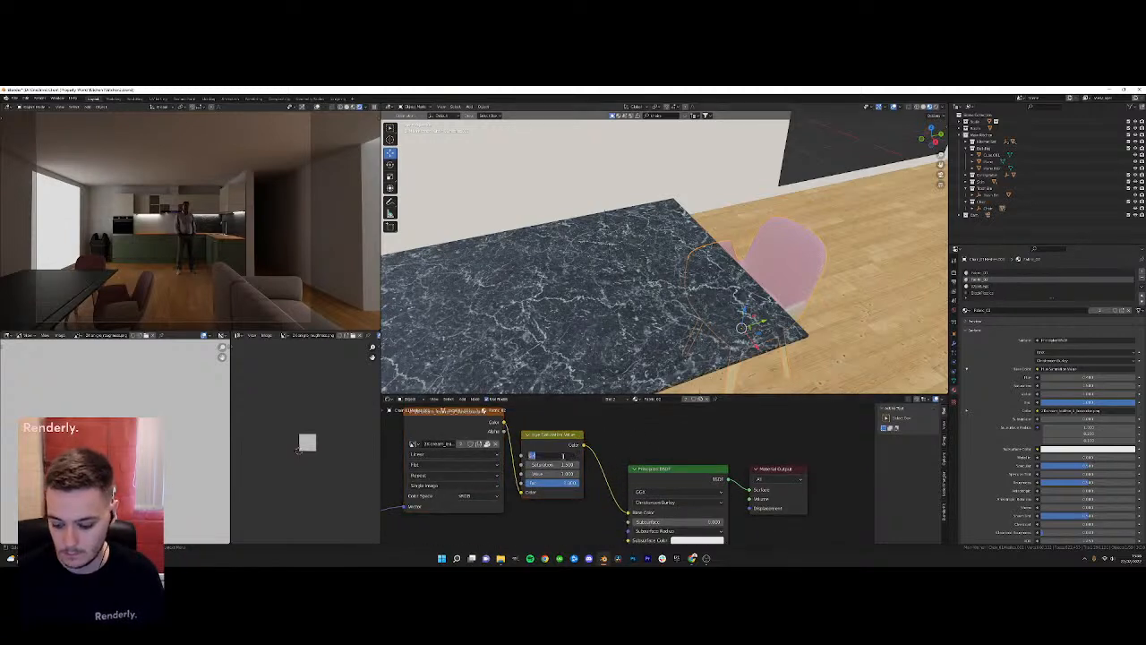
key("Return")
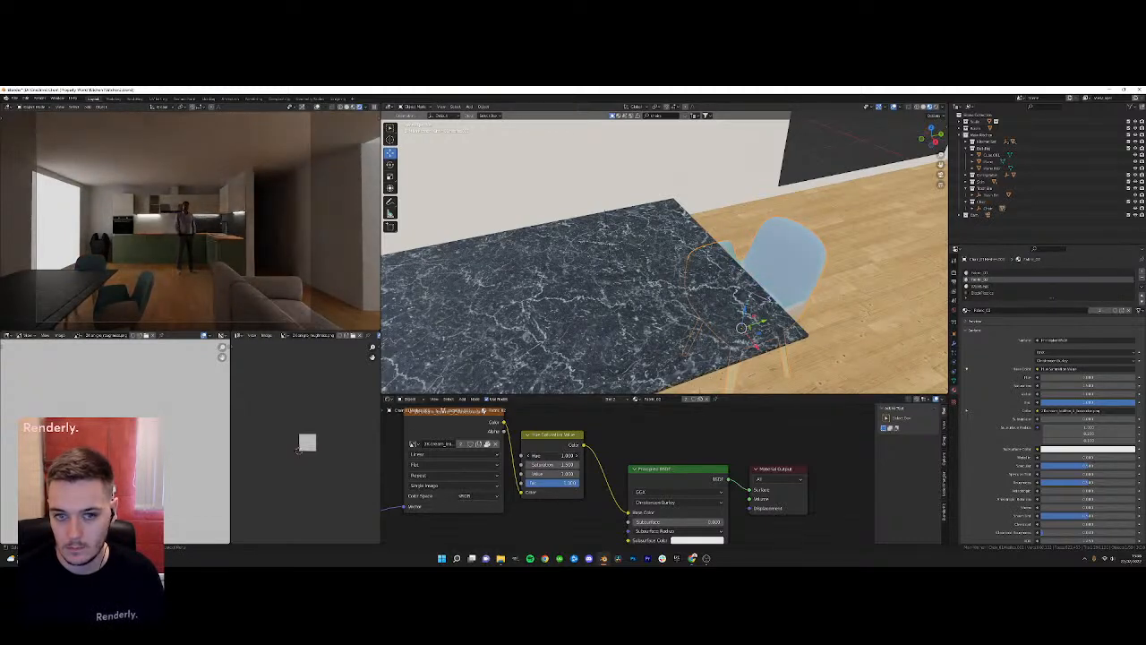
left_click_drag(553, 456, 539, 456)
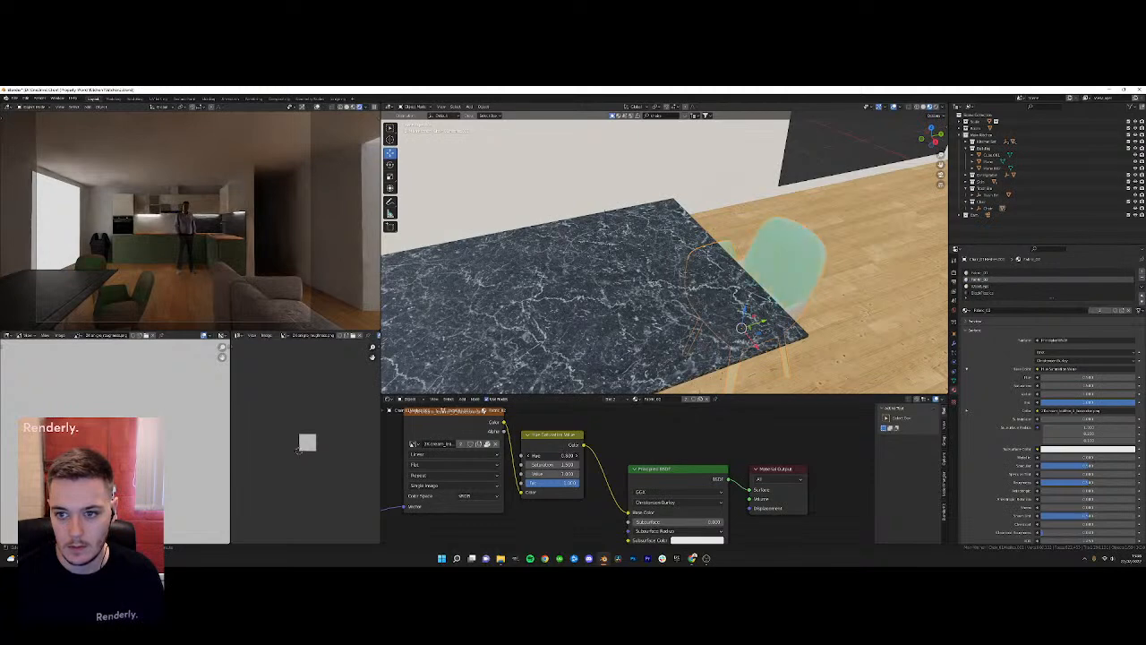
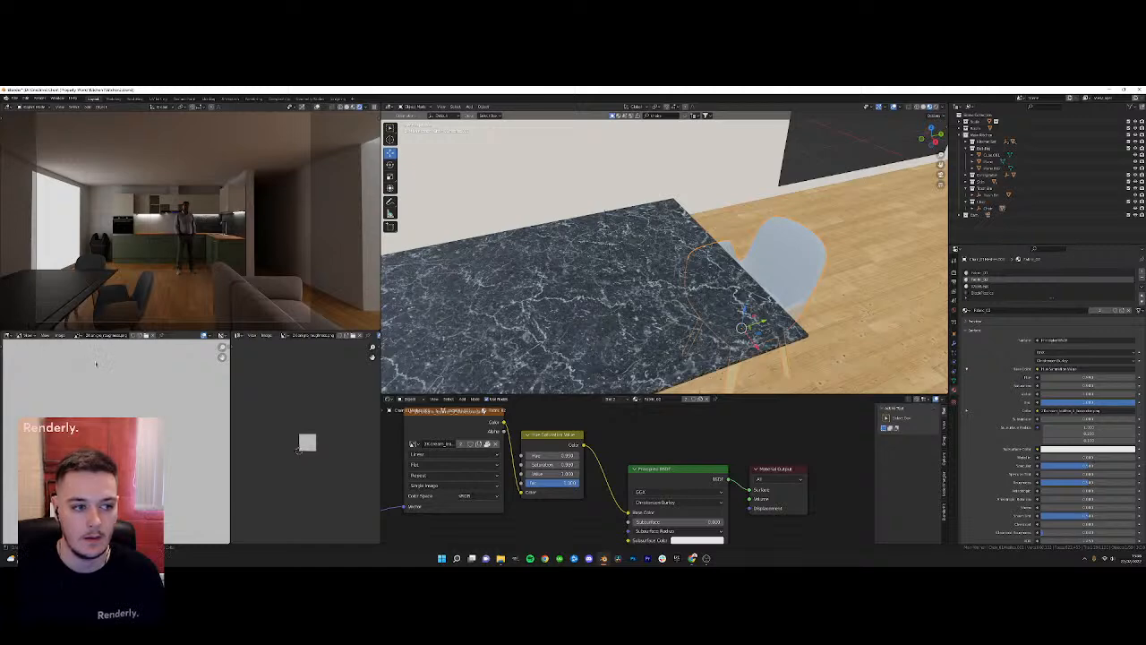
Reopen the moodboard image in the image editor in place of the roughness texture
key("Tab")
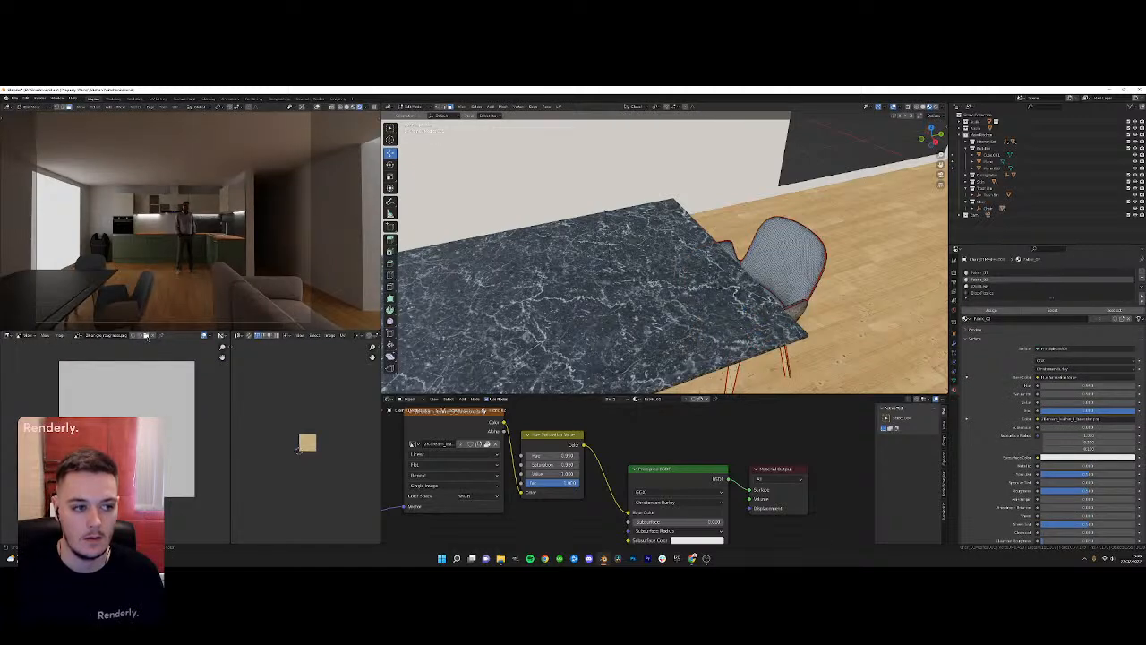
left_click(146, 336)
double_click(368, 218)
left_click(372, 190)
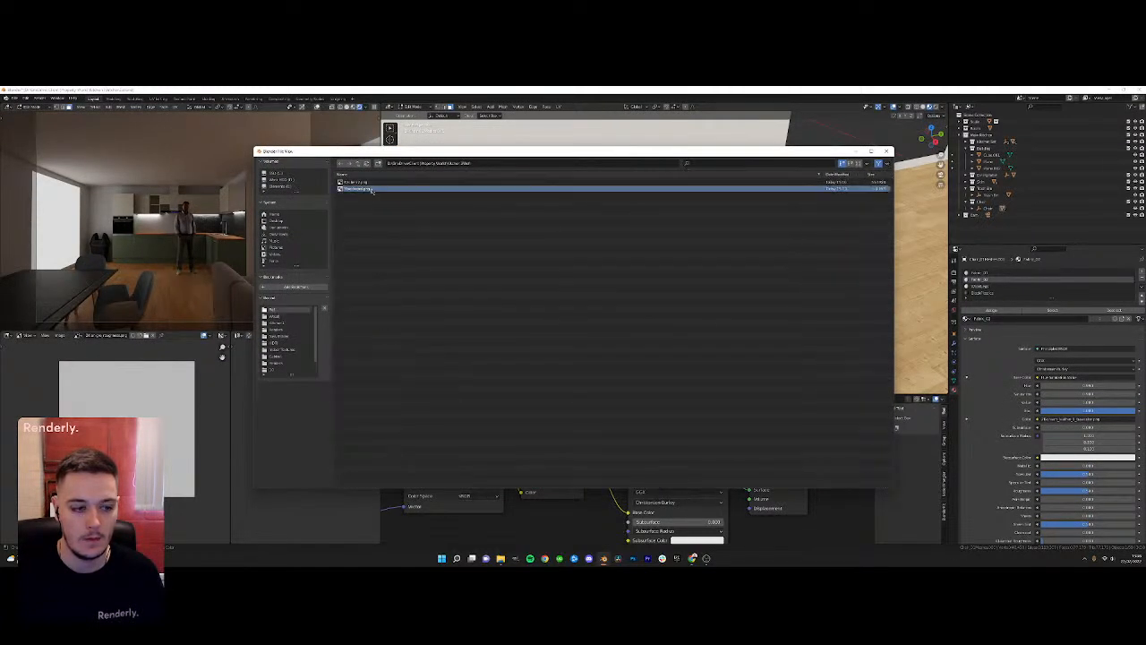
double_click(372, 190)
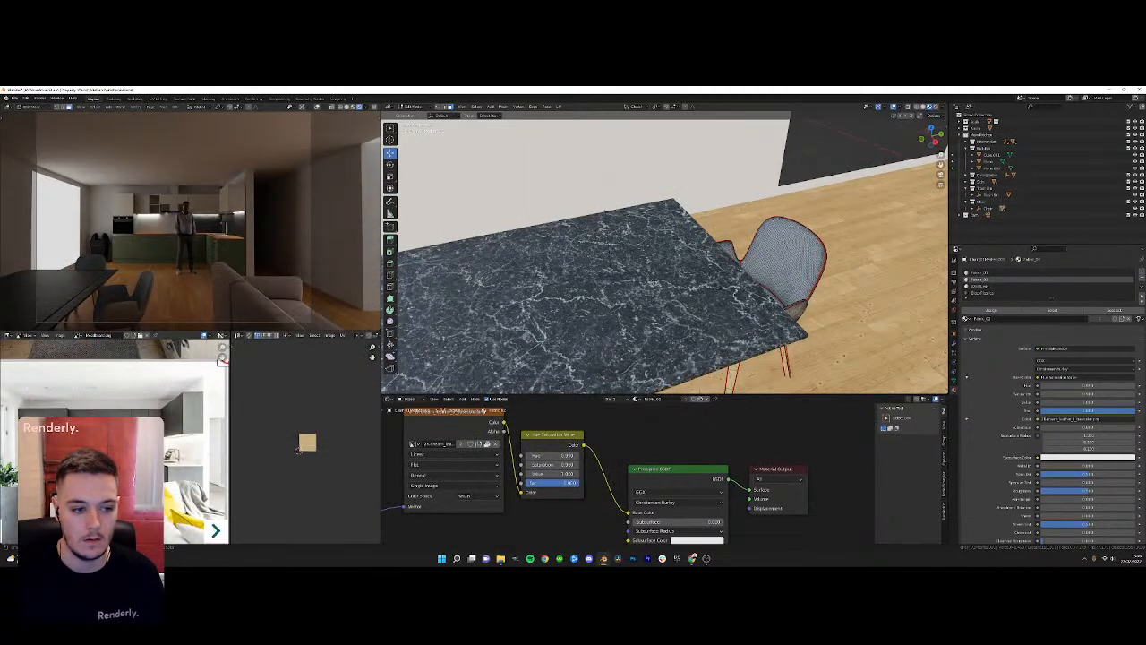
Leave the chair's edit mode and open the kitchen wall mesh for editing in a wireframe top view
middle_click_drag(710, 288, 612, 180)
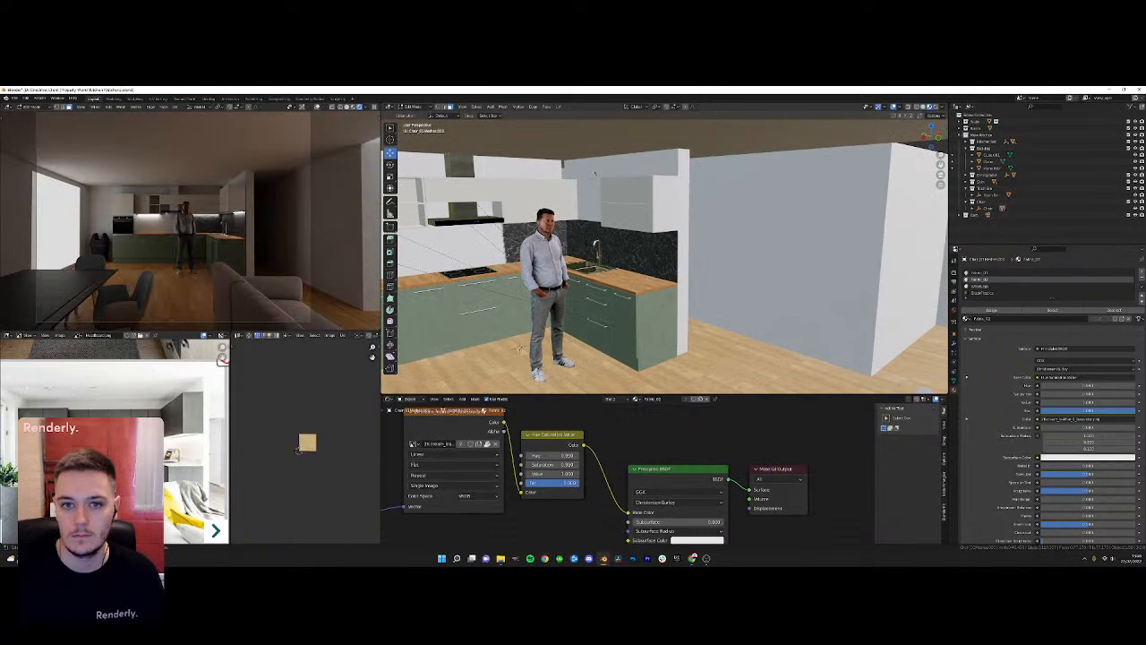
left_click(594, 173)
key("Tab")
key("z")
left_click(560, 174)
left_click_drag(540, 144, 599, 329)
key("KP_7")
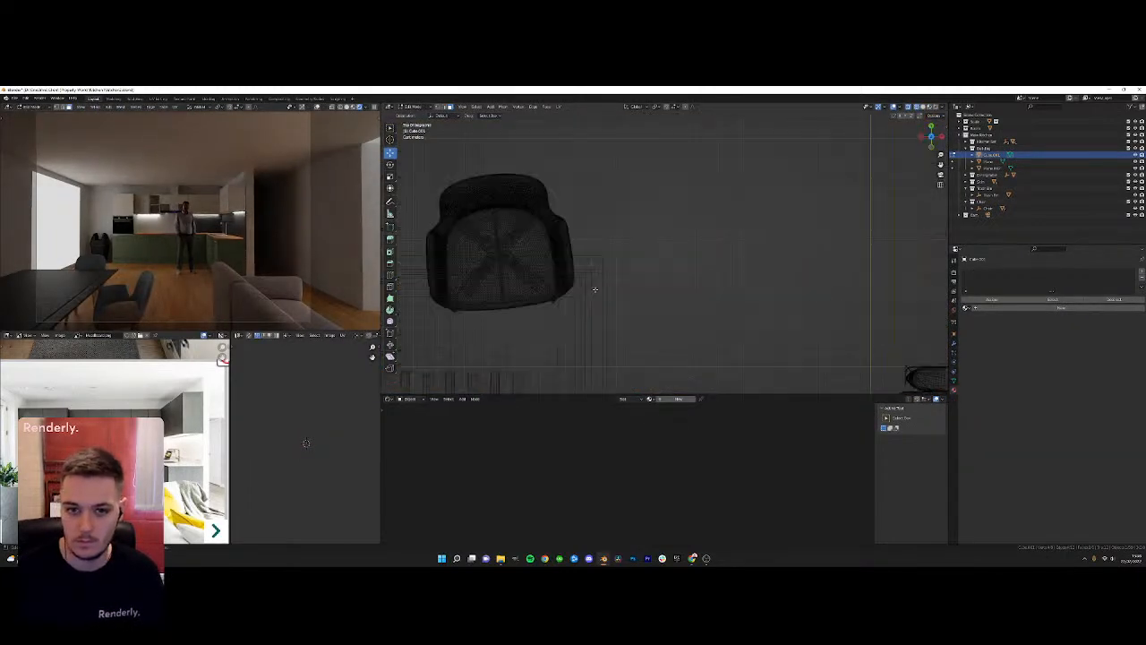
Adjust the selected wall geometry beside the kitchen units from above, and return to object mode with solid shading
scroll(595, 288, "down", 9)
middle_click_drag(631, 311, 509, 390, "shift")
middle_click_drag(647, 177, 630, 259, "shift")
scroll(629, 259, "up", 1)
scroll(630, 261, "down", 4)
scroll(634, 278, "up", 5)
scroll(590, 302, "up", 5)
middle_click_drag(590, 302, 662, 187, "shift")
left_click_drag(675, 279, 676, 274)
key("Tab")
key("z")
left_click(688, 291)
Shift the wall object beside the kitchen peninsula slightly against the units
middle_click_drag(688, 291, 615, 214)
left_click(633, 209)
key("KP_Decimal")
left_click(612, 230)
key("g")
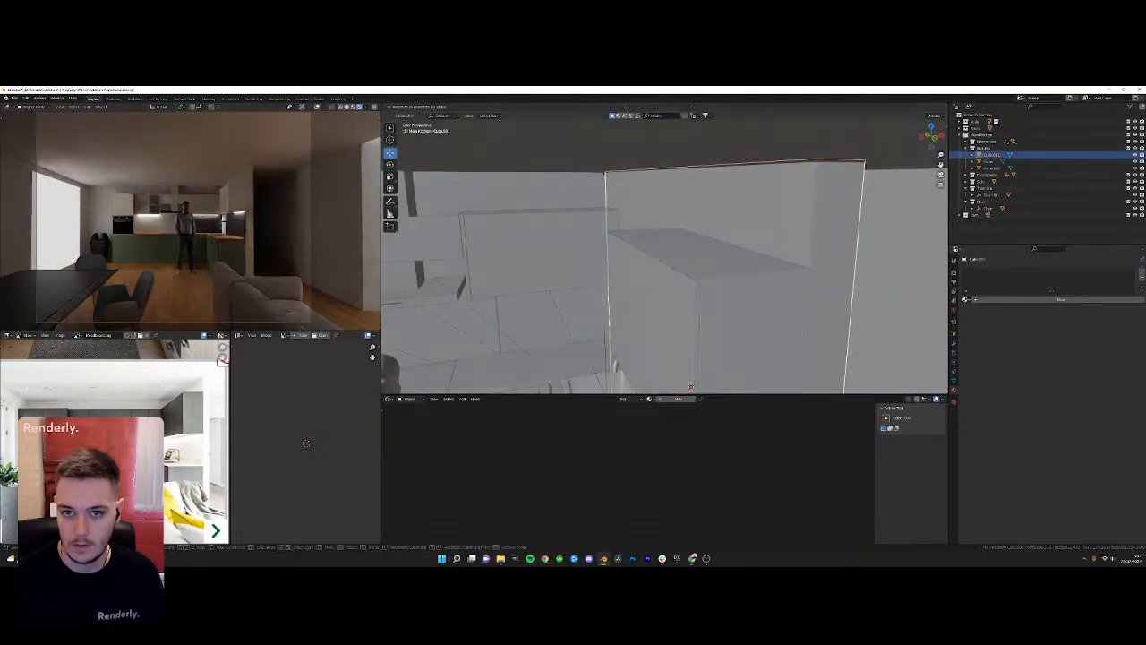
left_click(685, 387)
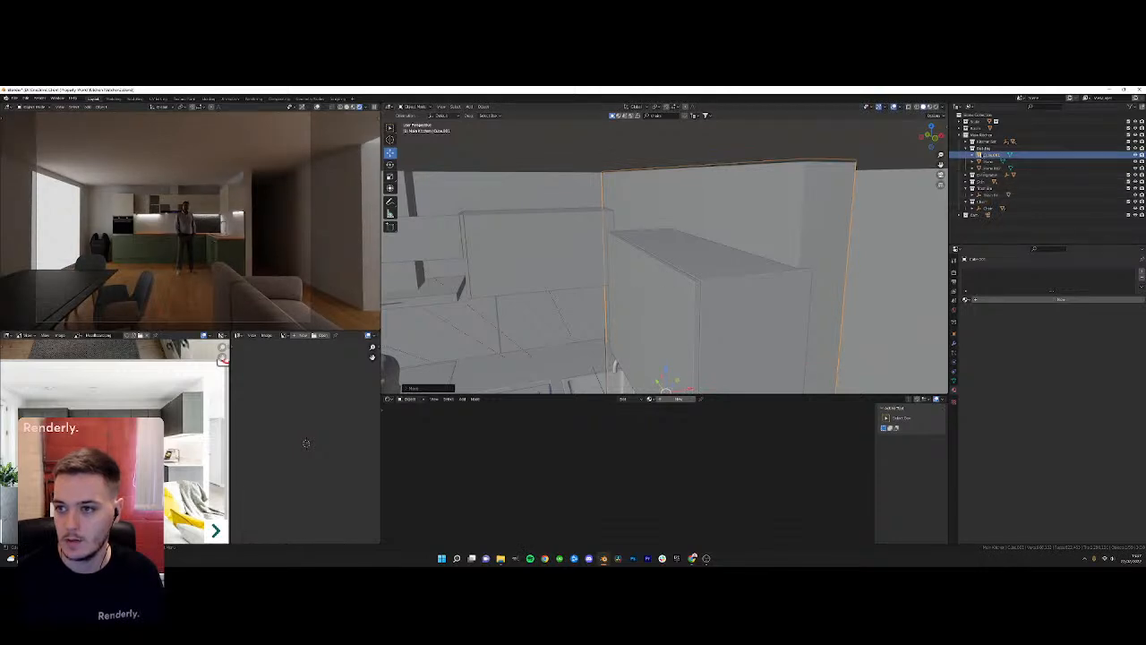
Select the whole kitchen set in its collection and nudge it along the wall
left_click(966, 142)
left_click(992, 149)
key("KP_Decimal")
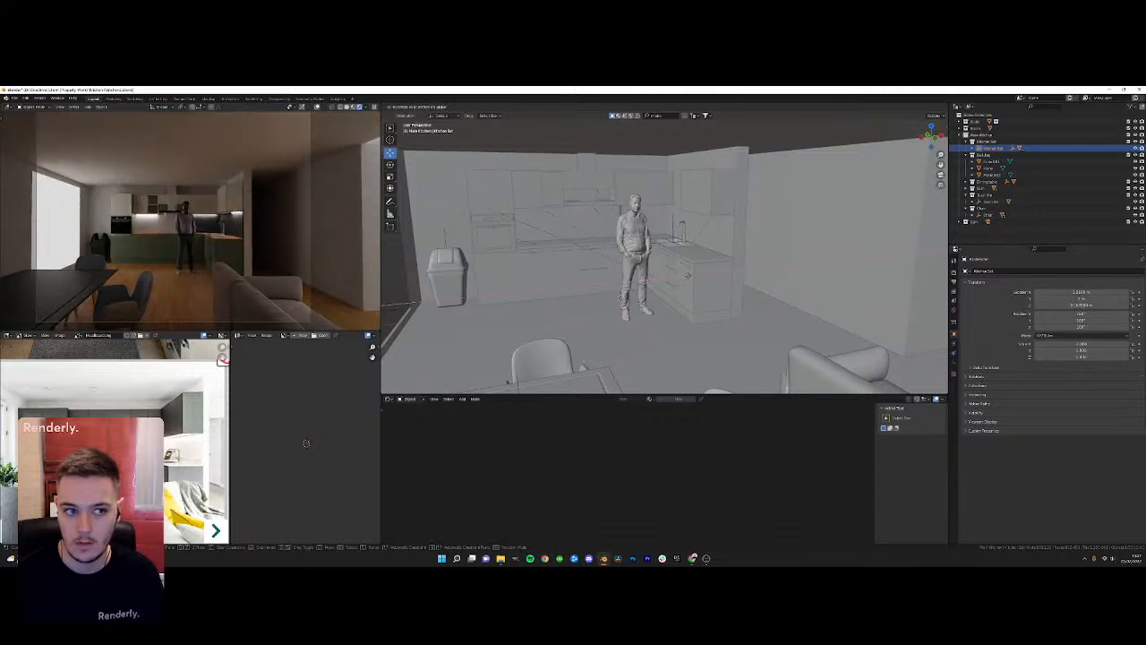
left_click_drag(688, 276, 688, 276)
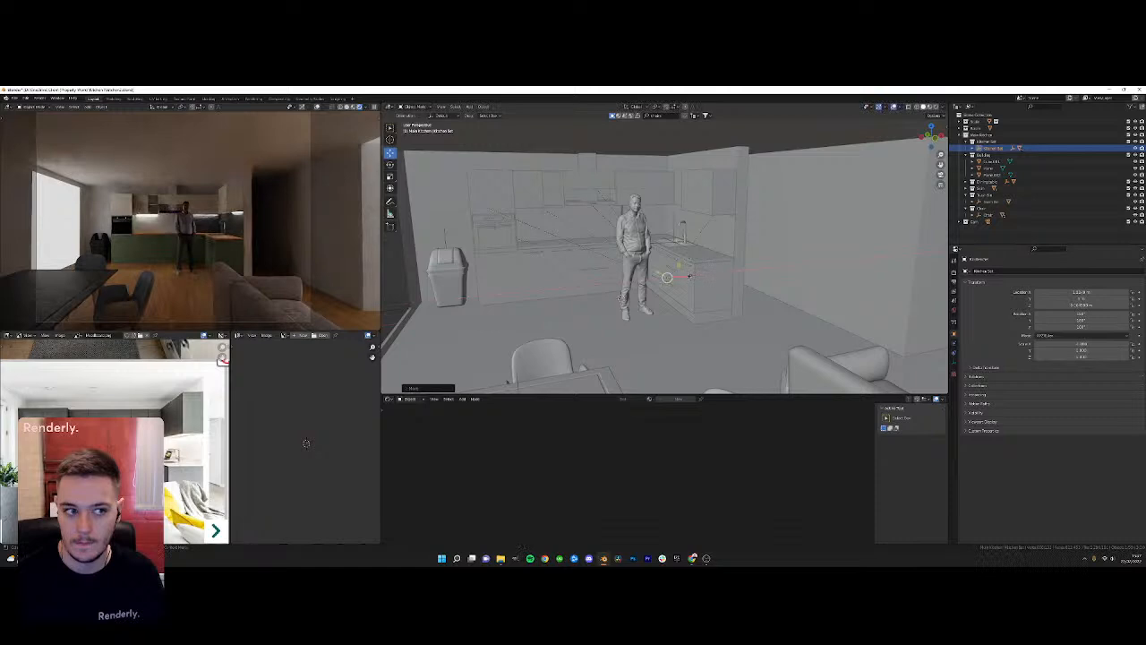
Reposition the trash bin on the floor beside the end of the kitchen units
middle_click_drag(489, 244, 510, 245)
left_click(516, 235)
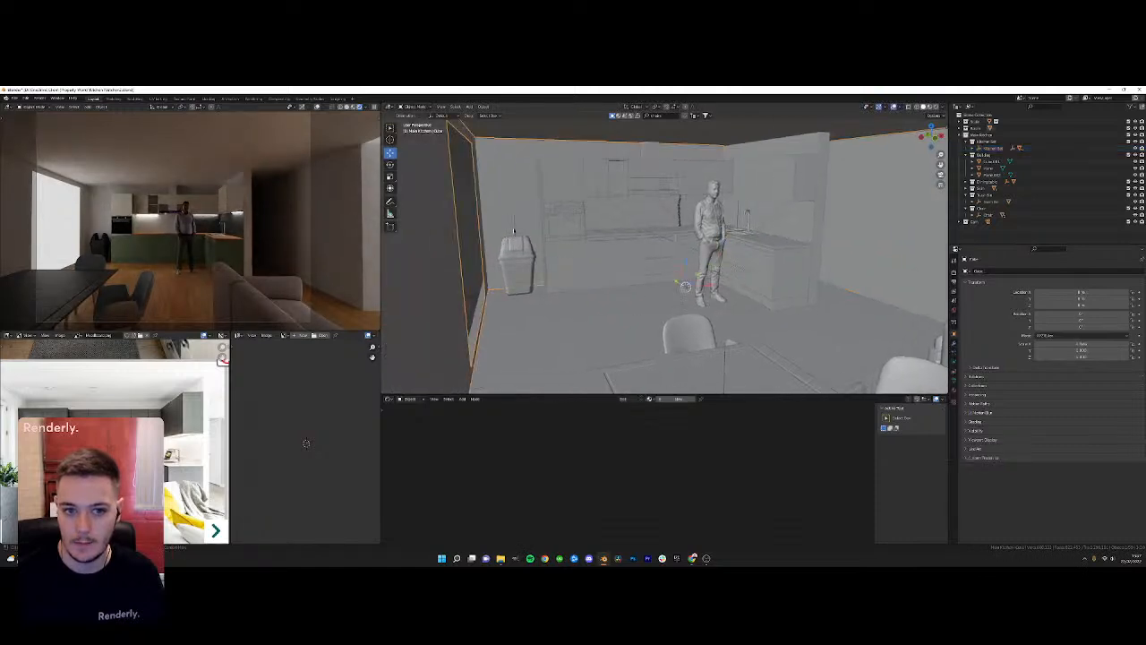
key("g")
key("z")
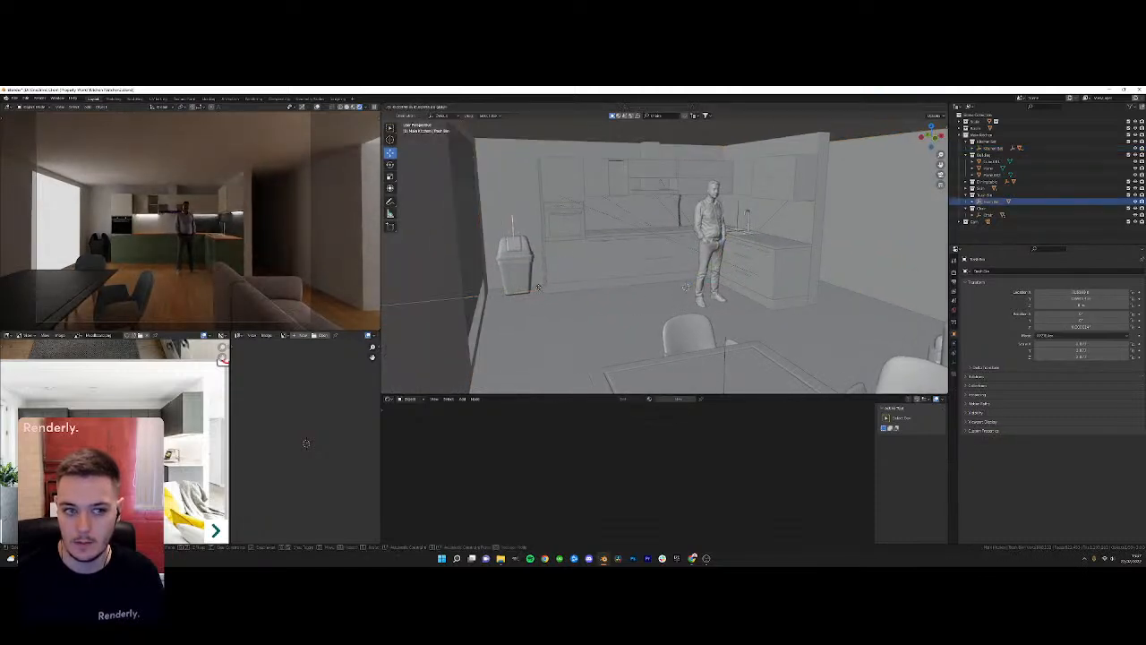
left_click(538, 287)
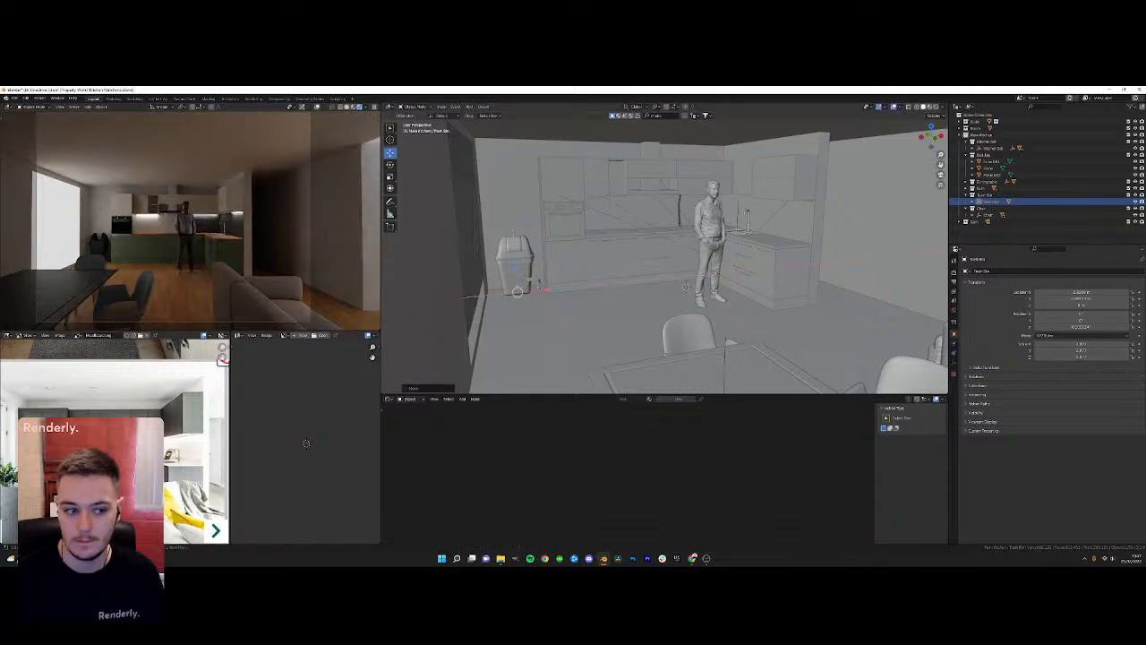
Collapse the expanded kitchen and building collections in the scene hierarchy
middle_click_drag(627, 268, 589, 266)
left_click(966, 142)
left_click(966, 148)
left_click(966, 168)
left_click(966, 175)
Make the main kitchen collection active, search the asset library for cushions and place two Cushion-01 models on the sofa
middle_click_drag(681, 242, 712, 279)
scroll(647, 258, "up", 3)
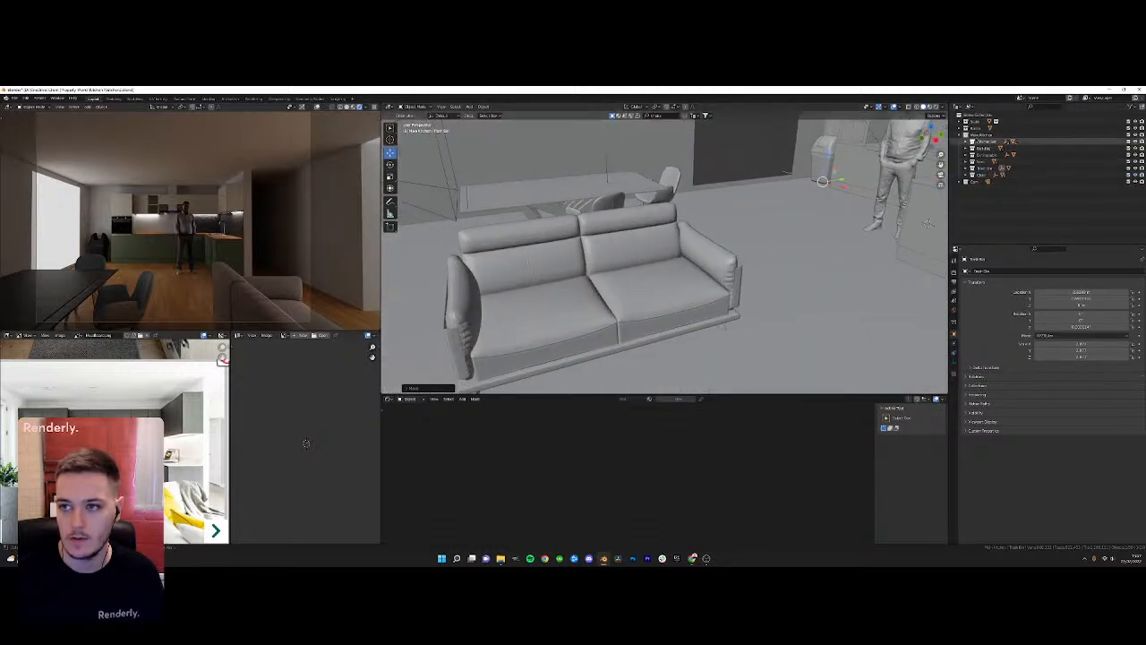
left_click(982, 135)
left_click(660, 116)
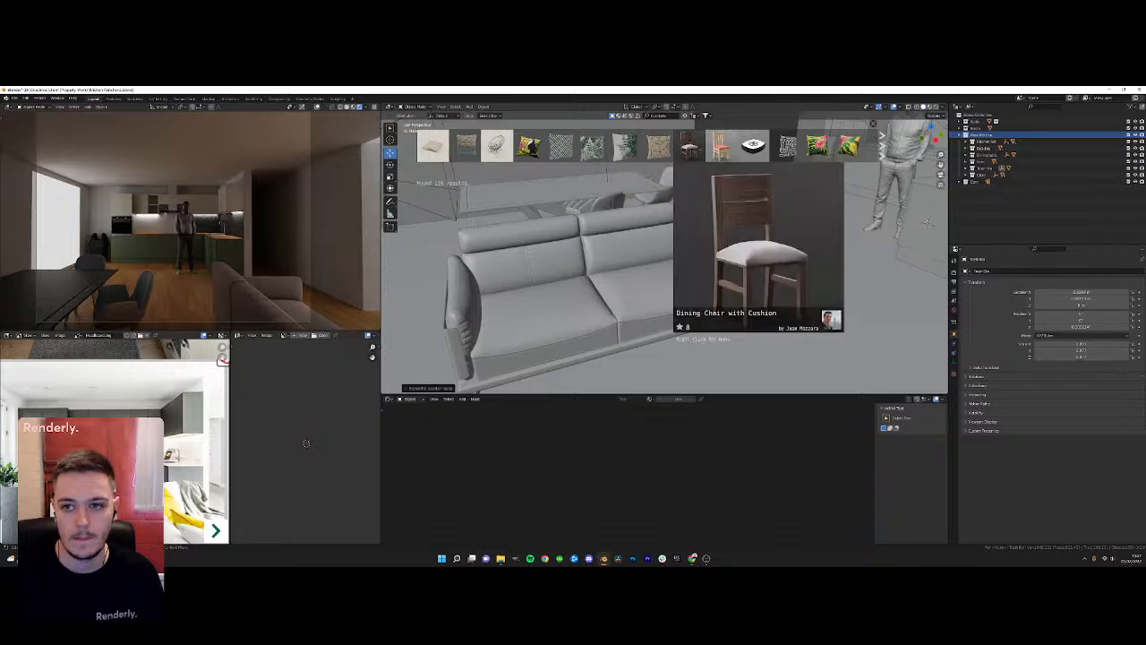
scroll(579, 152, "down", 3)
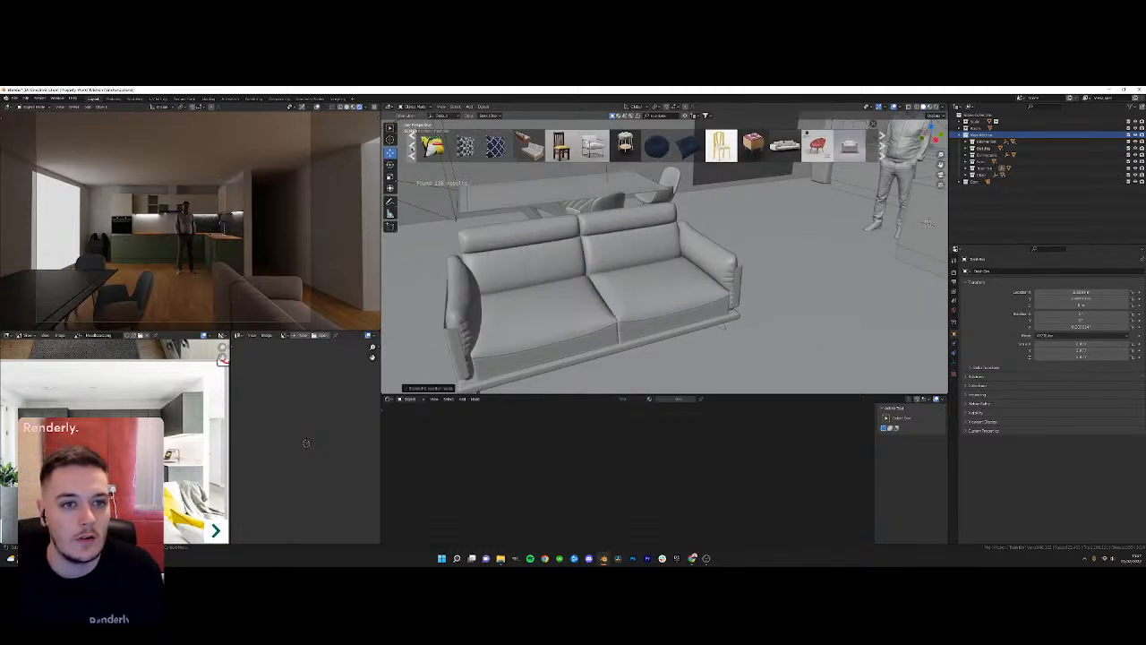
scroll(573, 148, "up", 3)
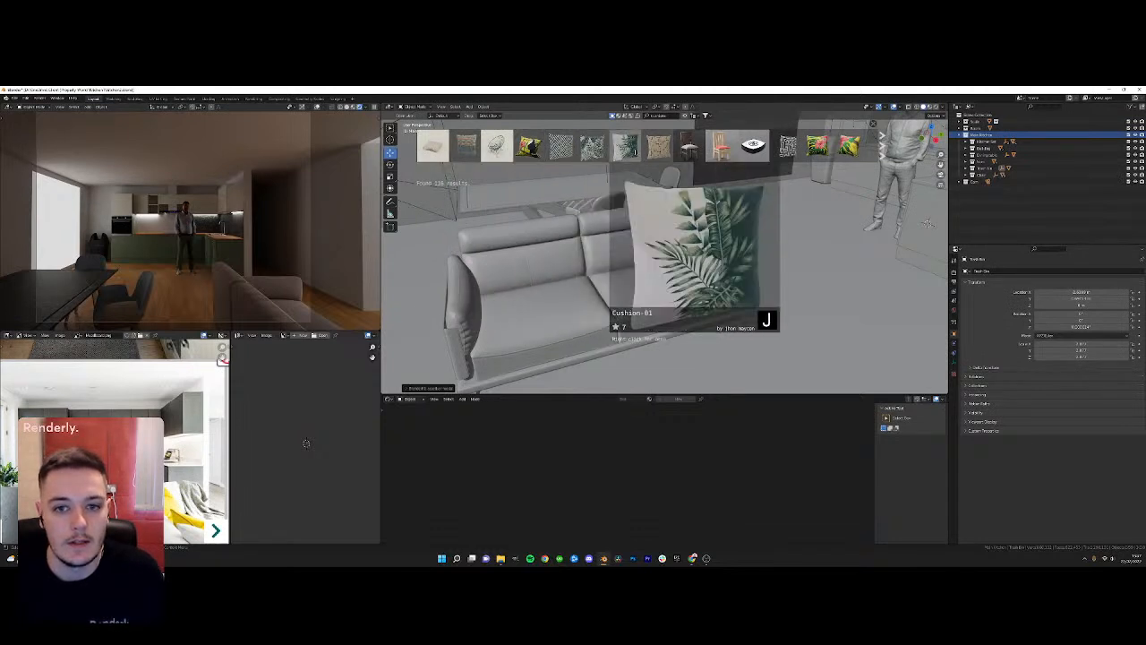
left_click_drag(625, 146, 658, 264)
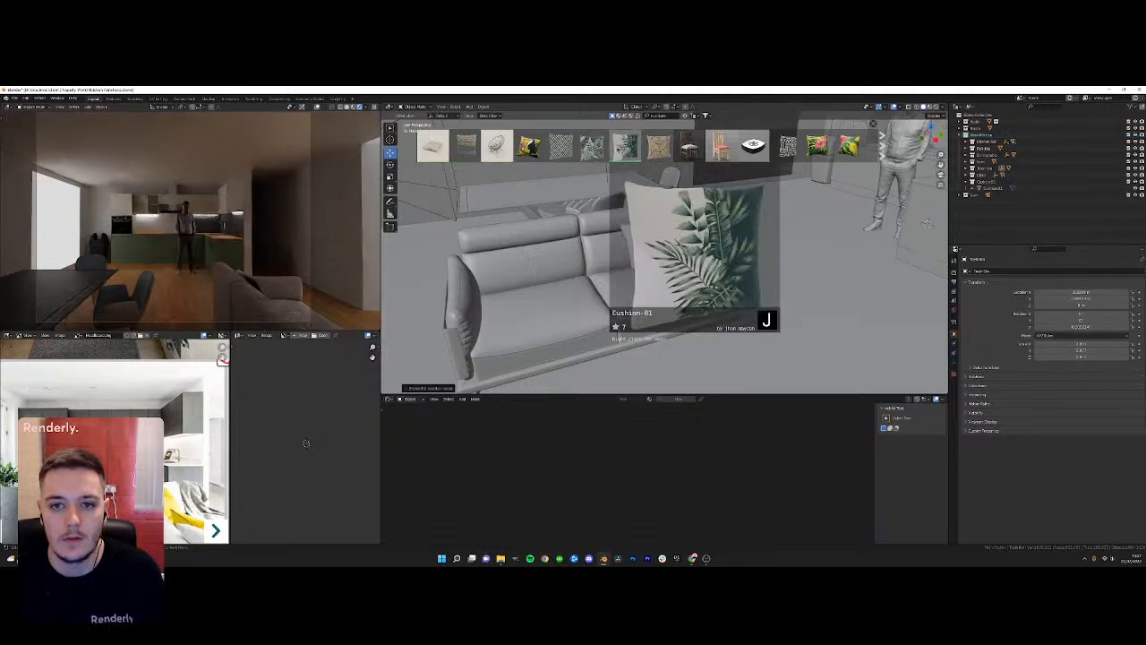
left_click_drag(625, 146, 510, 278)
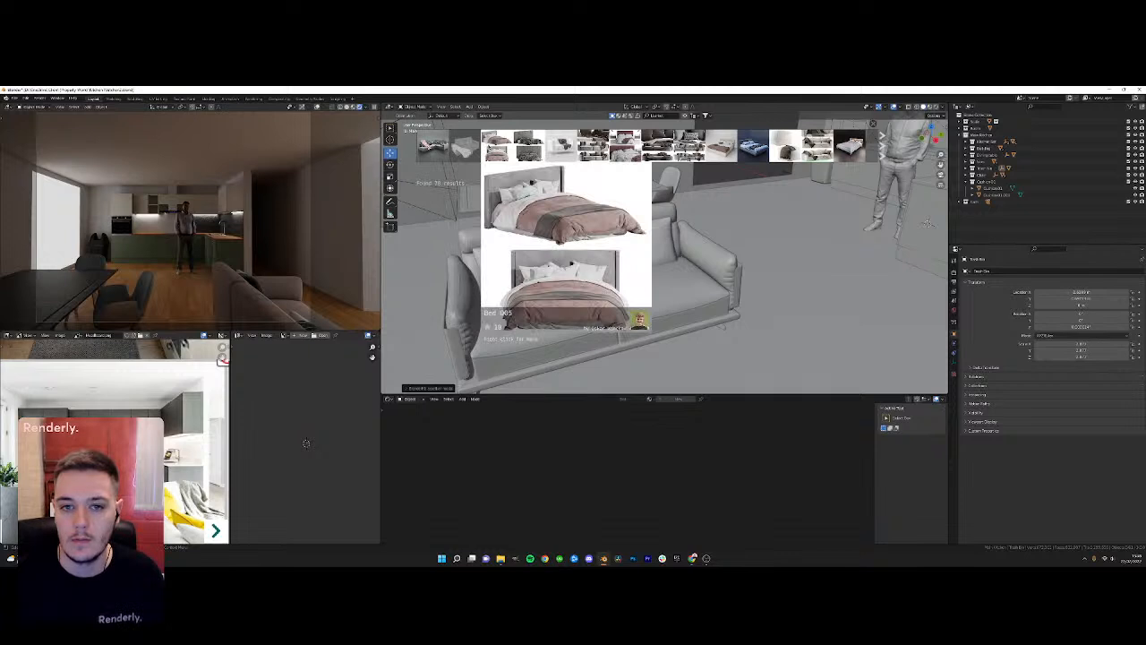
Browse the blanket models in the asset library and place the open retractable sofa with a blanket beside the existing sofa
scroll(538, 145, "down", 3)
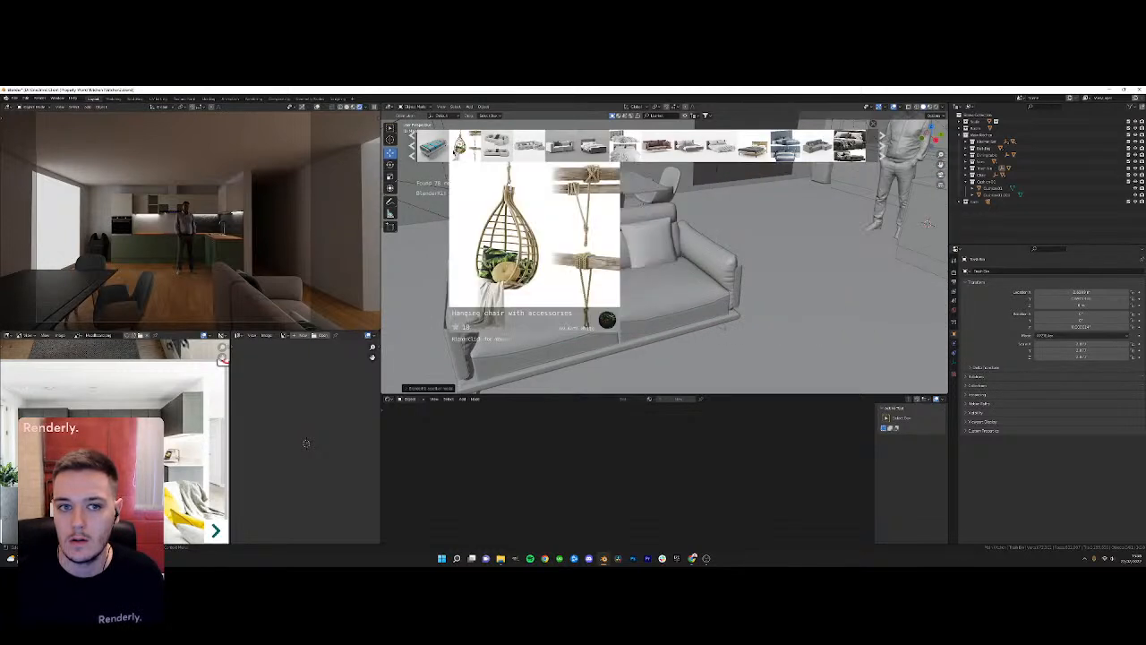
left_click(412, 146)
left_click_drag(465, 147, 489, 175)
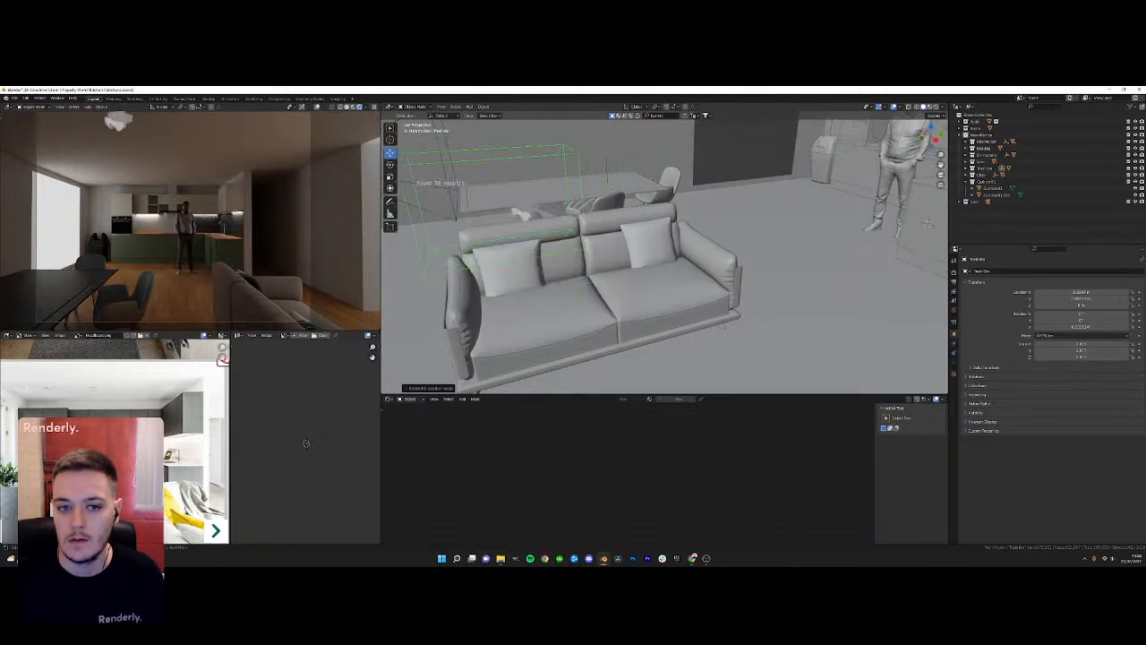
left_click_drag(820, 325, 821, 325)
middle_click_drag(820, 325, 698, 259)
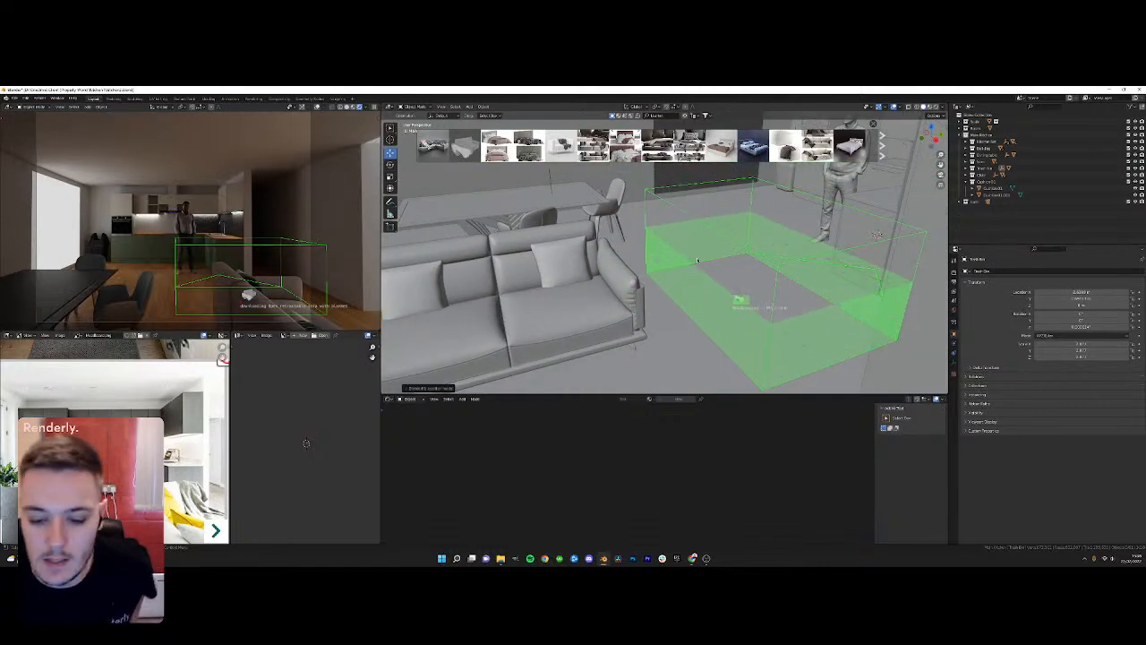
Check the live stream's analytics in YouTube Studio and return to Blender
left_click(692, 558)
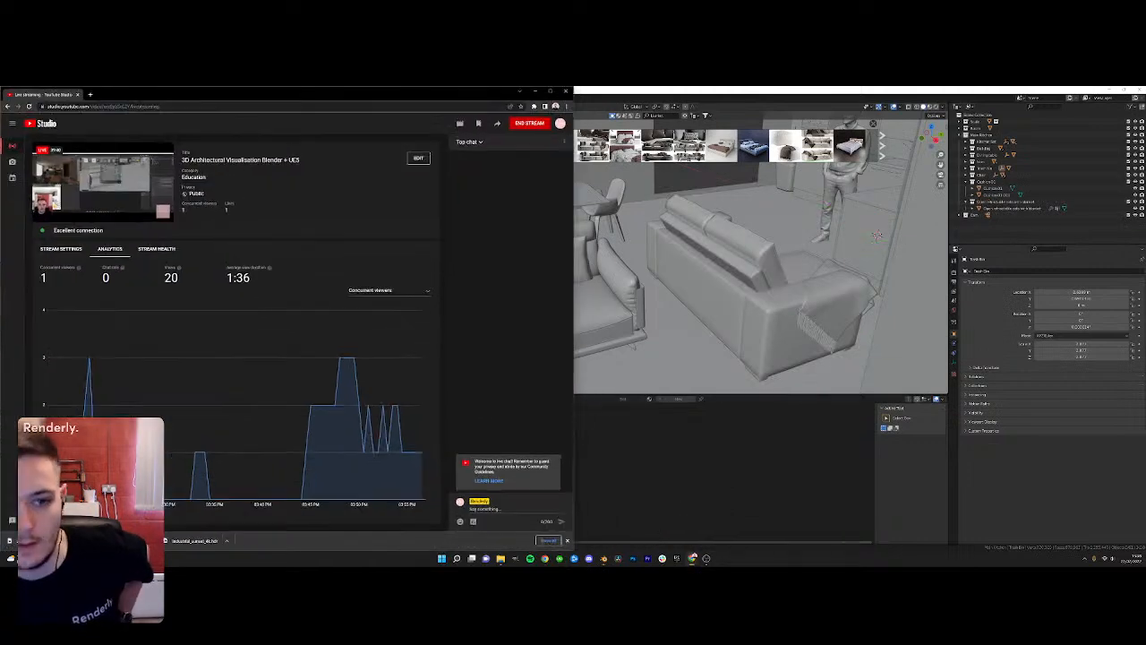
left_click(535, 93)
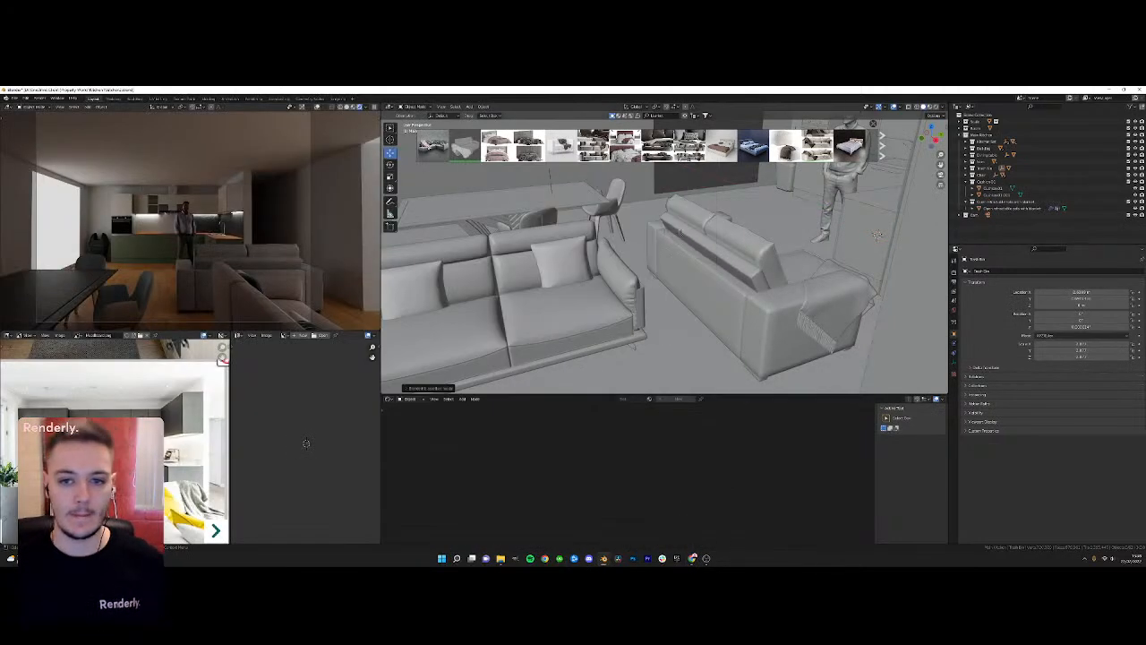
Delete the imported retractable sofa with its blanket
mouse_move(790, 276)
middle_mouse_down()
mouse_move(758, 274)
mouse_move(790, 278)
middle_mouse_up()
left_click(790, 279)
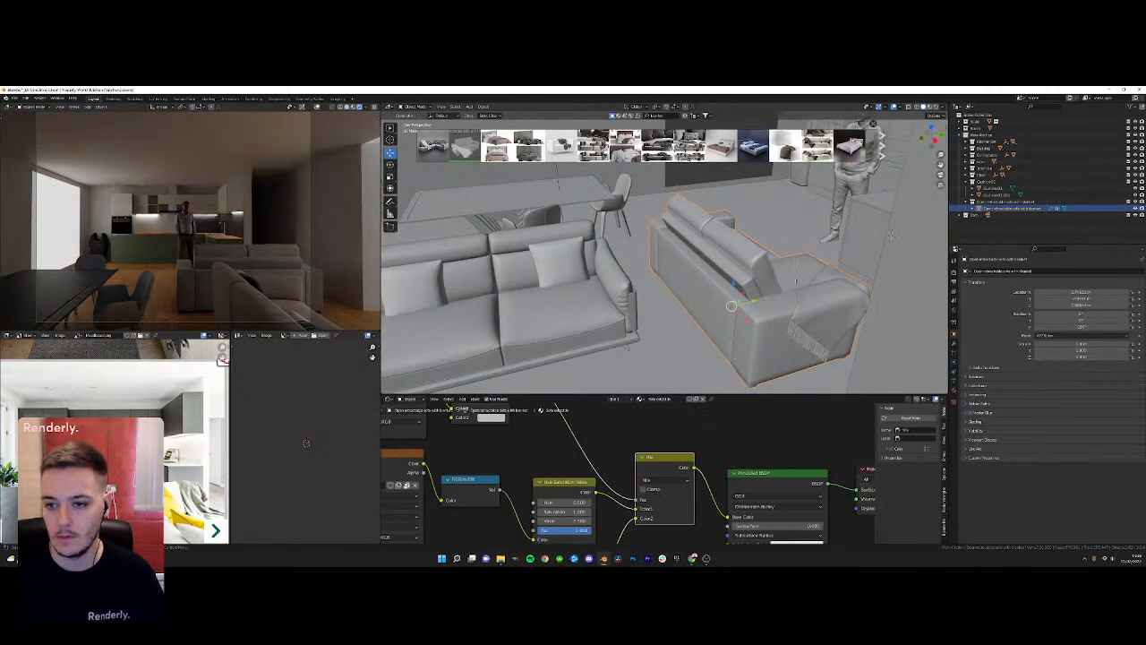
key("Delete")
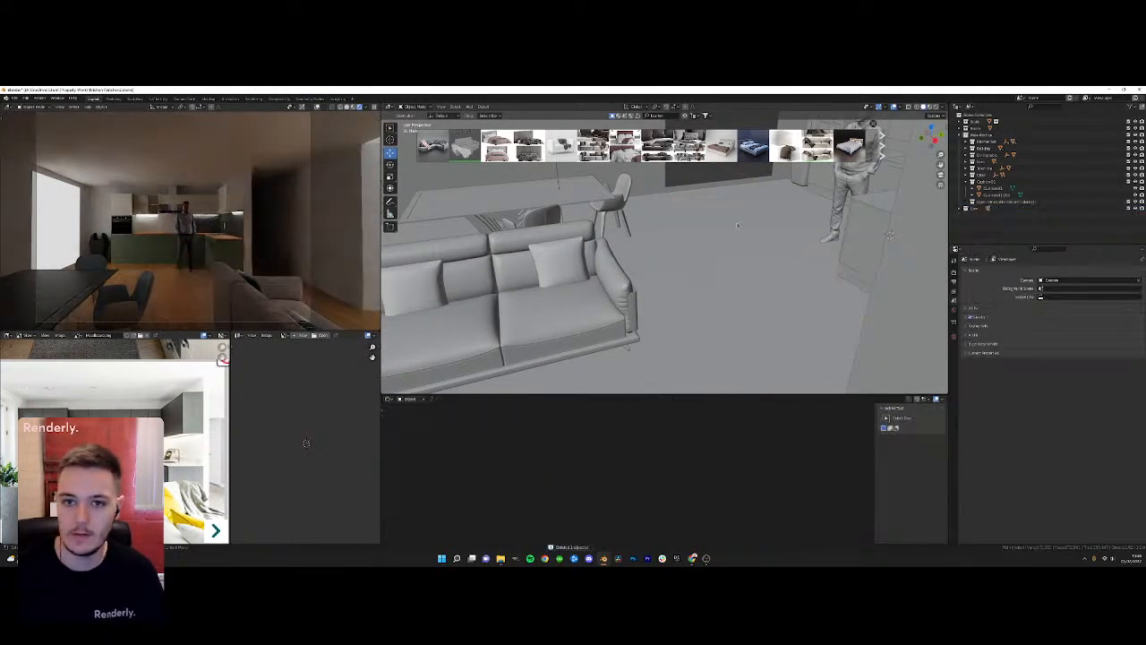
Place the Pouf E model from the asset library beside the sofa and reposition its blanket in height
mouse_move(785, 145)
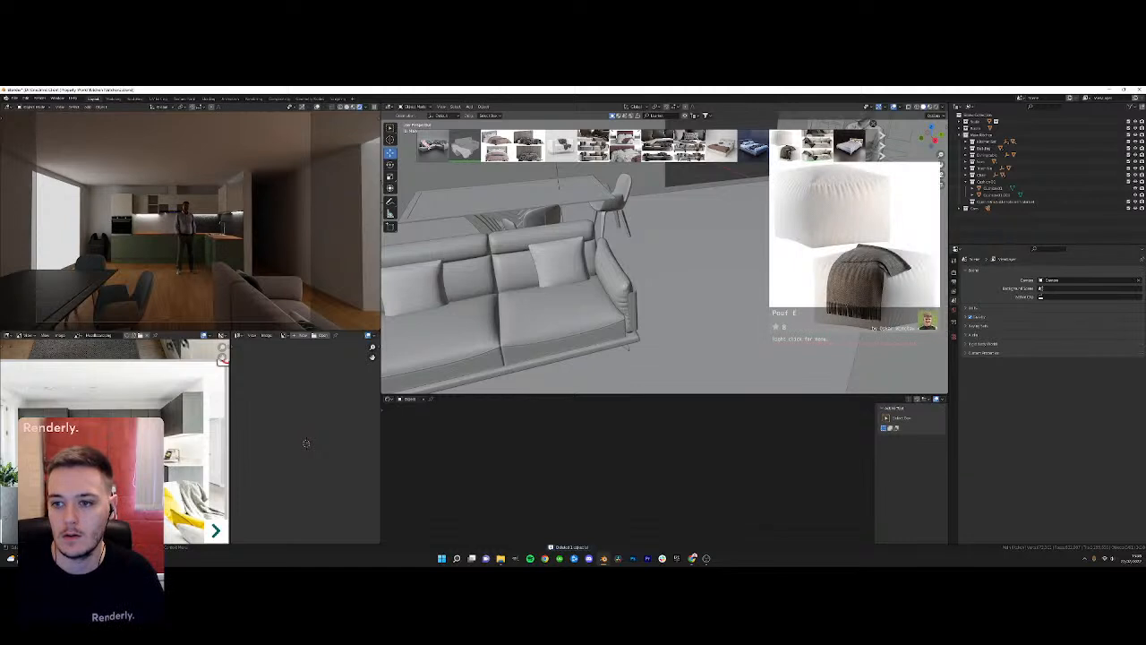
middle_click_drag(646, 257, 678, 232)
mouse_move(778, 141)
left_click_drag(809, 175, 734, 295)
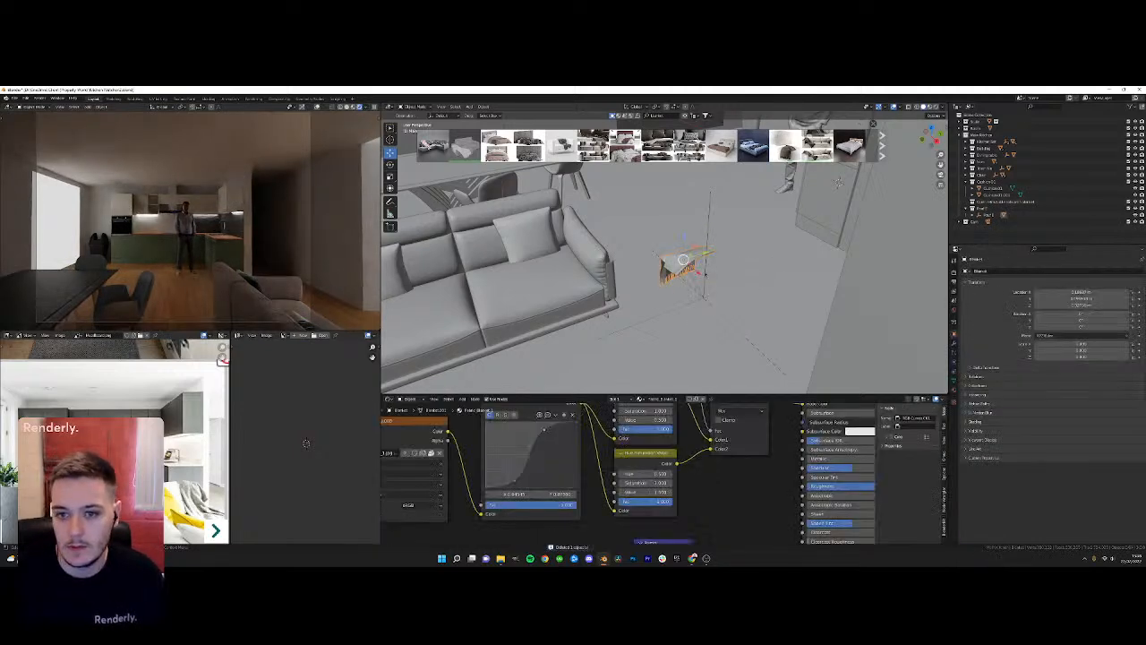
key("g")
key("z")
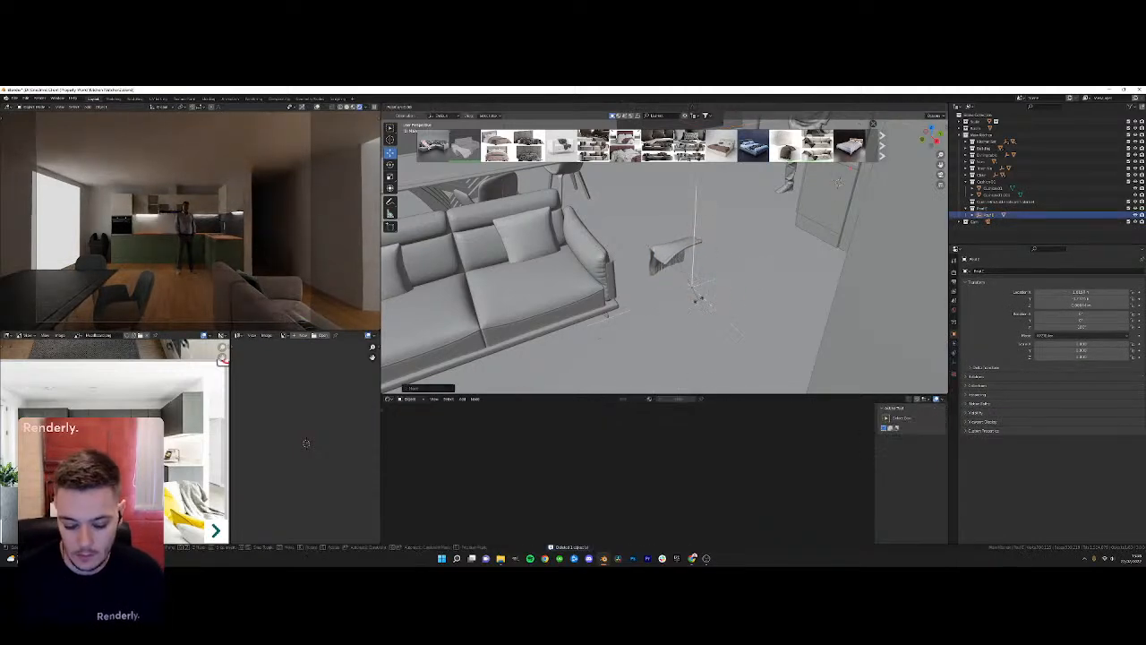
key("Return")
Rotate the Pouf E blanket about the Z axis and move it along the Y axis
key("r")
key("z")
key("Return")
scroll(703, 289, "down", 5)
key("g")
key("y")
key("Return")
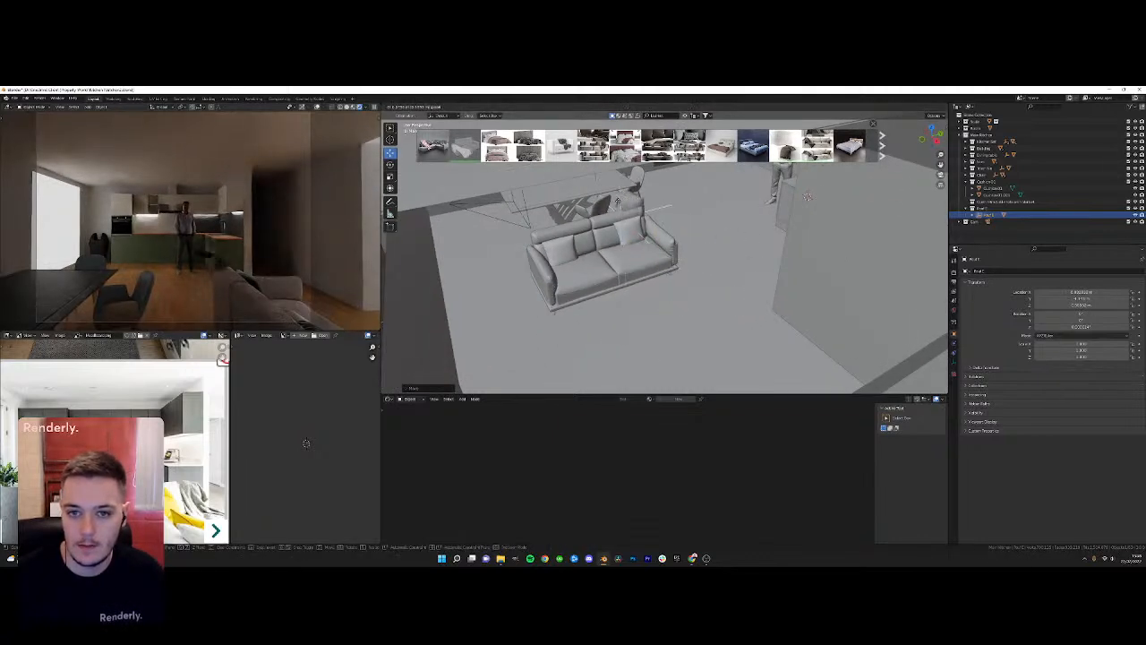
Move the Pouf E blanket onto the sofa's backrest
left_click(649, 242)
left_click(636, 215, "shift")
key("g")
left_click_drag(640, 233, 614, 234)
key("w")
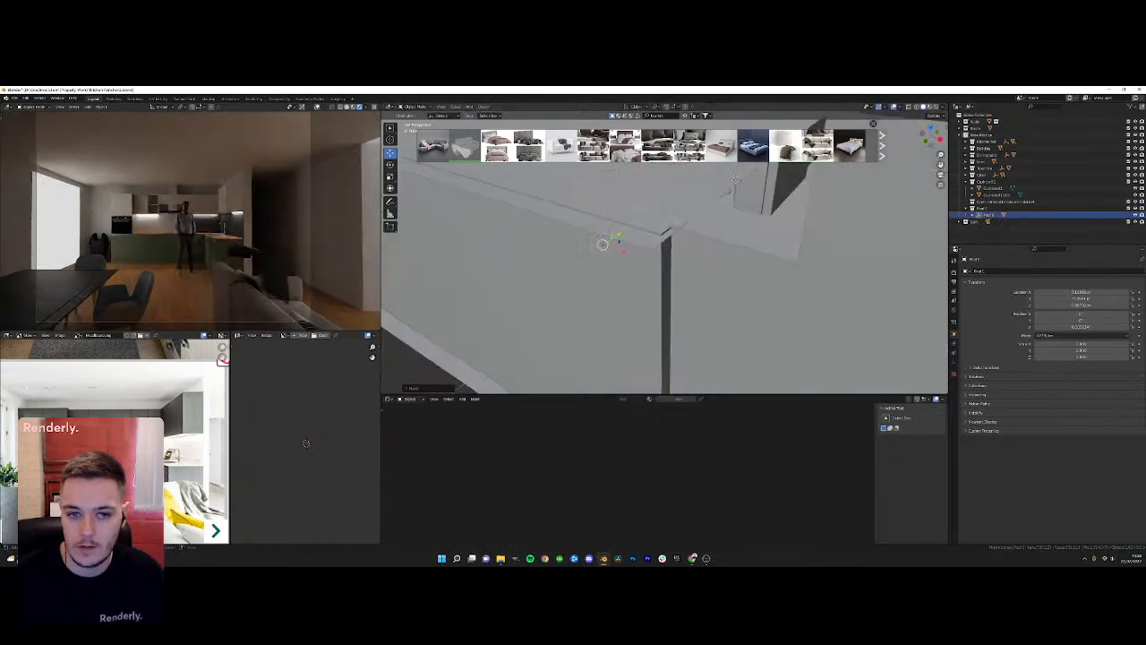
key("Return")
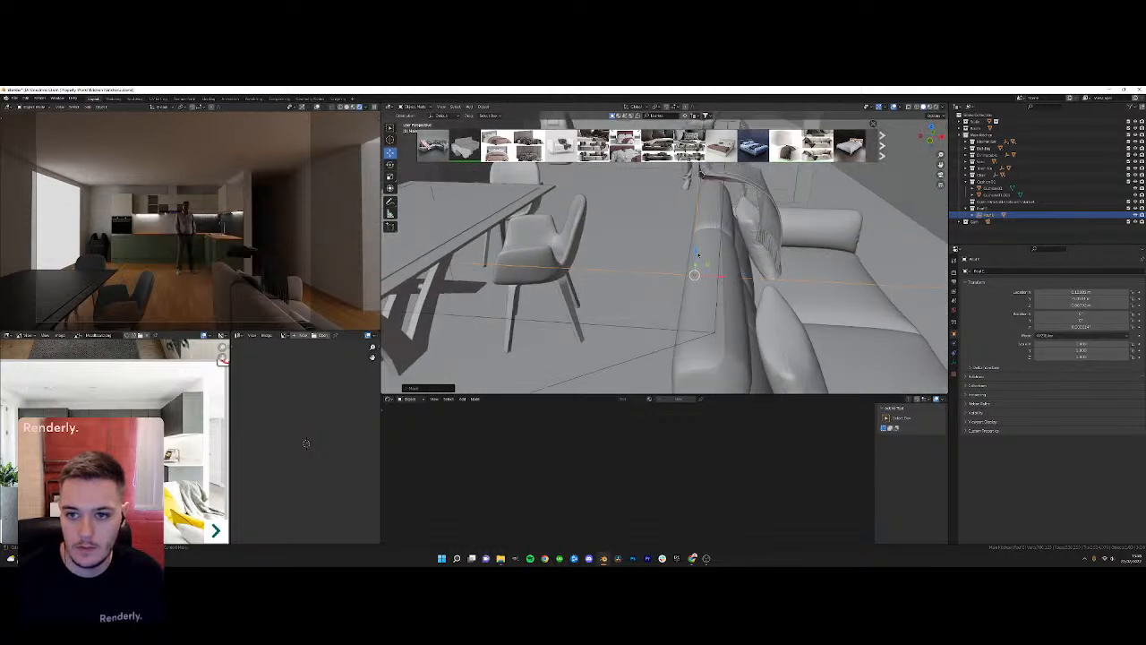
Undo a trial shift of the blanket and slide it across the backrest so it hangs over the sofa's rear
key("g")
left_click(688, 305)
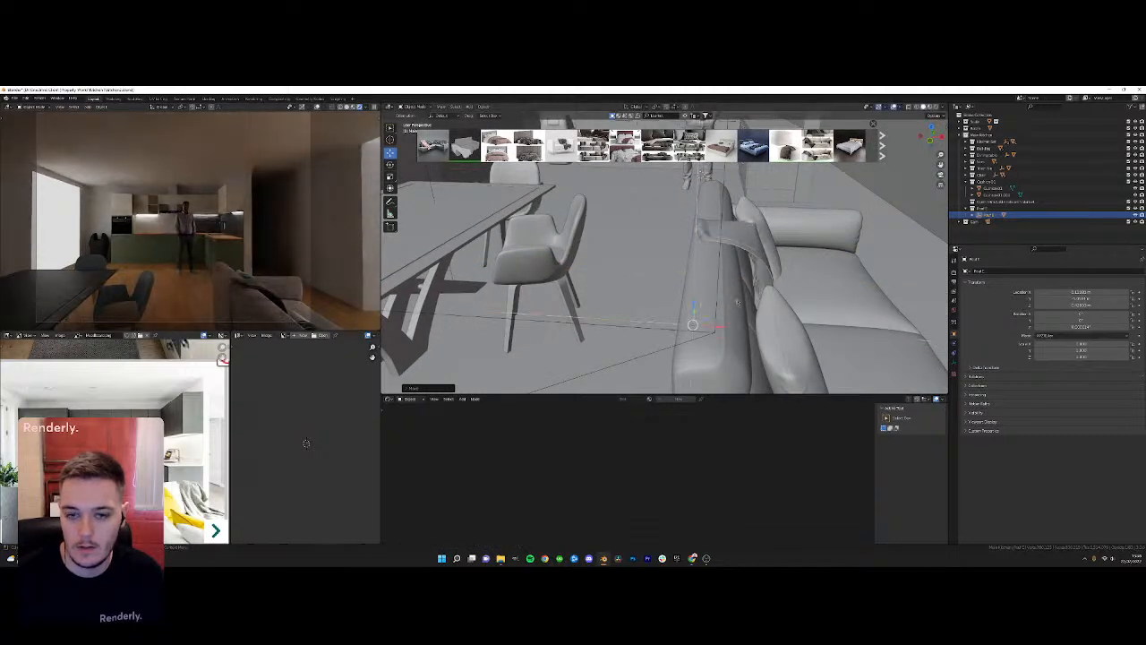
key("ctrl+z")
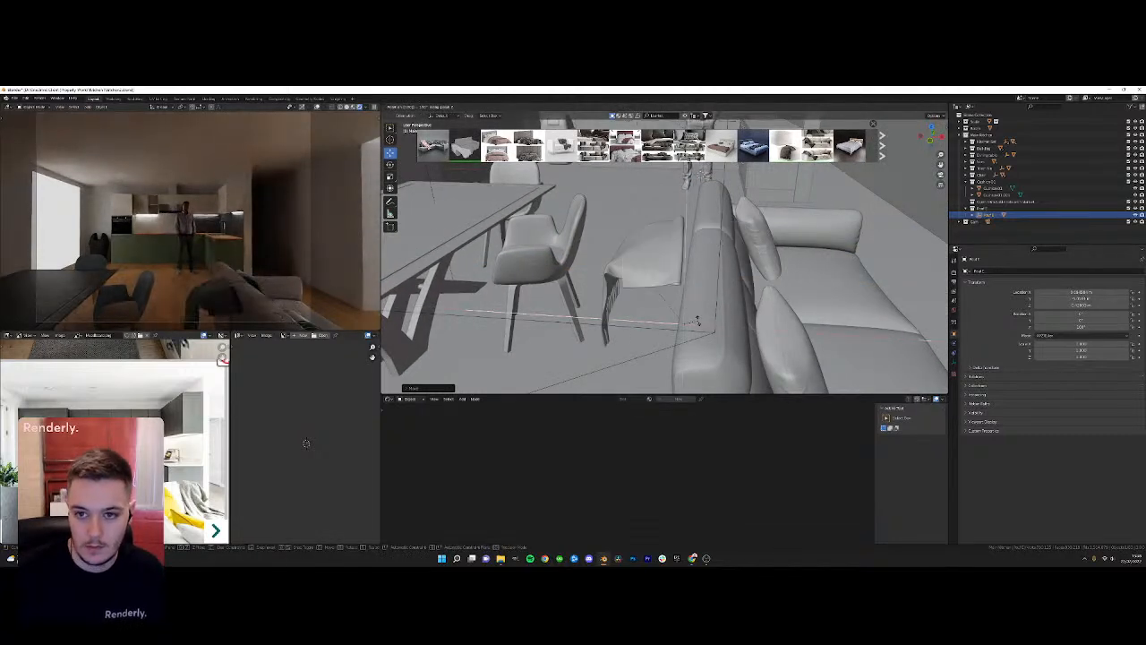
left_click_drag(712, 326, 773, 330)
middle_click_drag(773, 330, 797, 280)
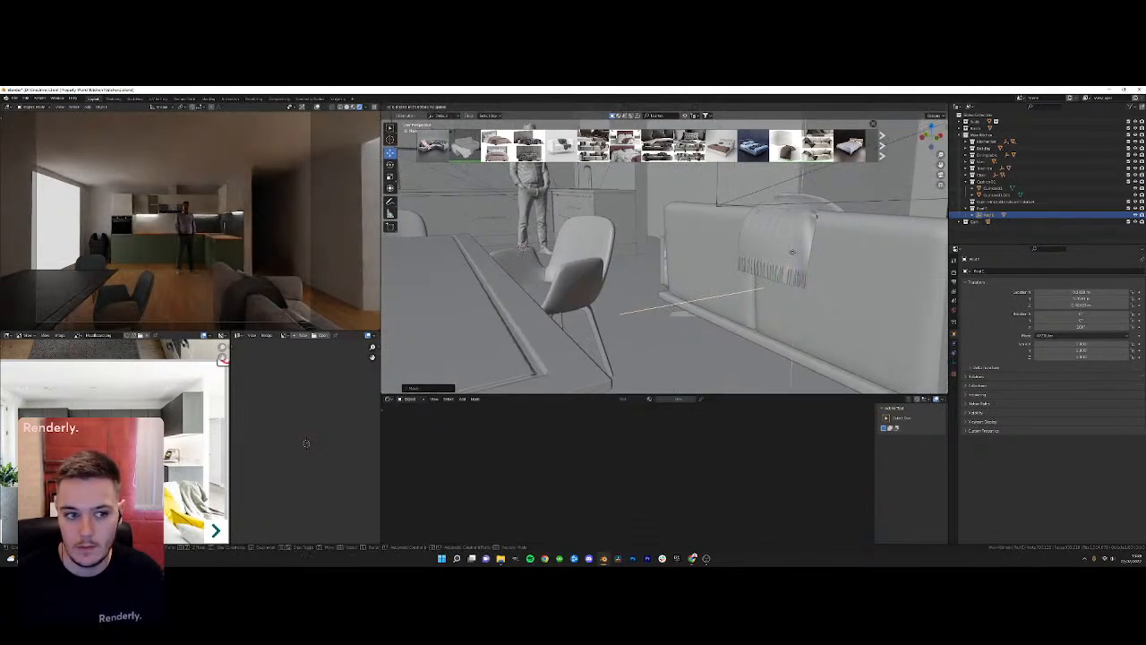
Rotate and reposition the blanket to drape over the back of the sofa
key("shift+space")
key("r")
key("shift+space")
key("g")
left_click_drag(796, 281, 769, 254)
mouse_move(769, 254)
middle_mouse_down()
mouse_move(752, 255)
mouse_move(762, 248)
middle_mouse_up()
middle_click_drag(689, 251, 708, 256)
left_click_drag(708, 256, 733, 278)
Readjust the blanket's orientation and placement between the sofa cushions and the backrest
key("shift+space")
key("t")
mouse_move(760, 322)
left_mouse_down()
mouse_move(766, 305)
mouse_move(777, 327)
left_mouse_up()
key("shift+space")
key("g")
middle_click_drag(783, 341, 721, 333)
key("g")
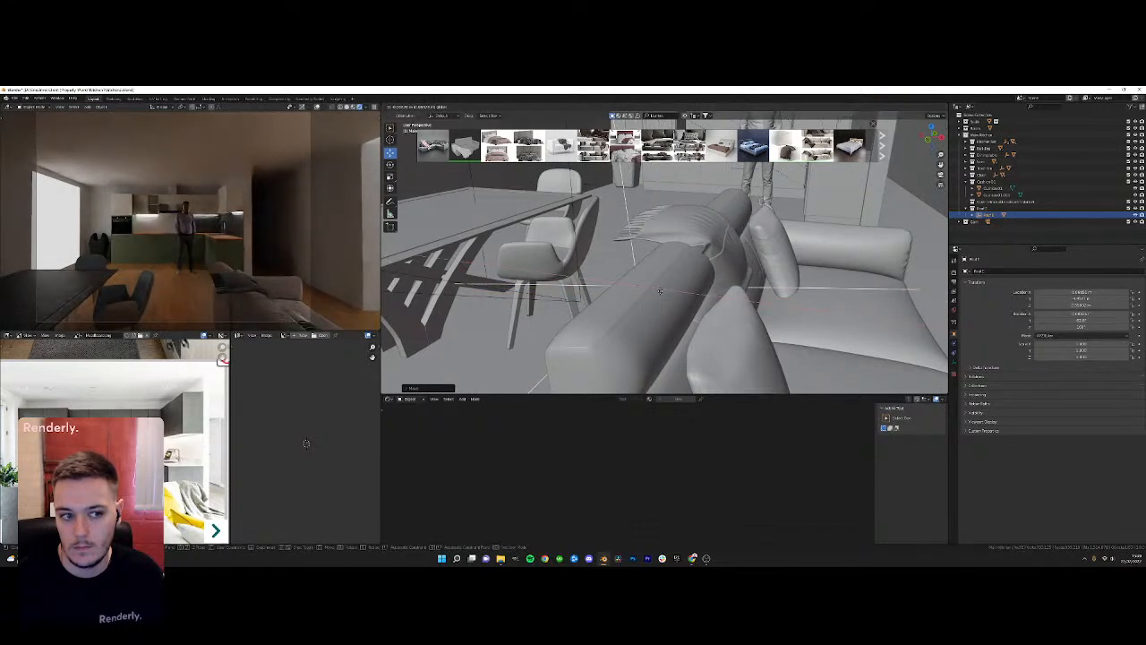
Try one more placement of the blanket on the backrest and delete the Pouf E object
key("shift+space")
mouse_move(660, 292)
left_mouse_down()
mouse_move(649, 268)
mouse_move(690, 293)
mouse_move(658, 289)
left_mouse_up()
key("t")
key("shift+space")
key("g")
key("Delete")
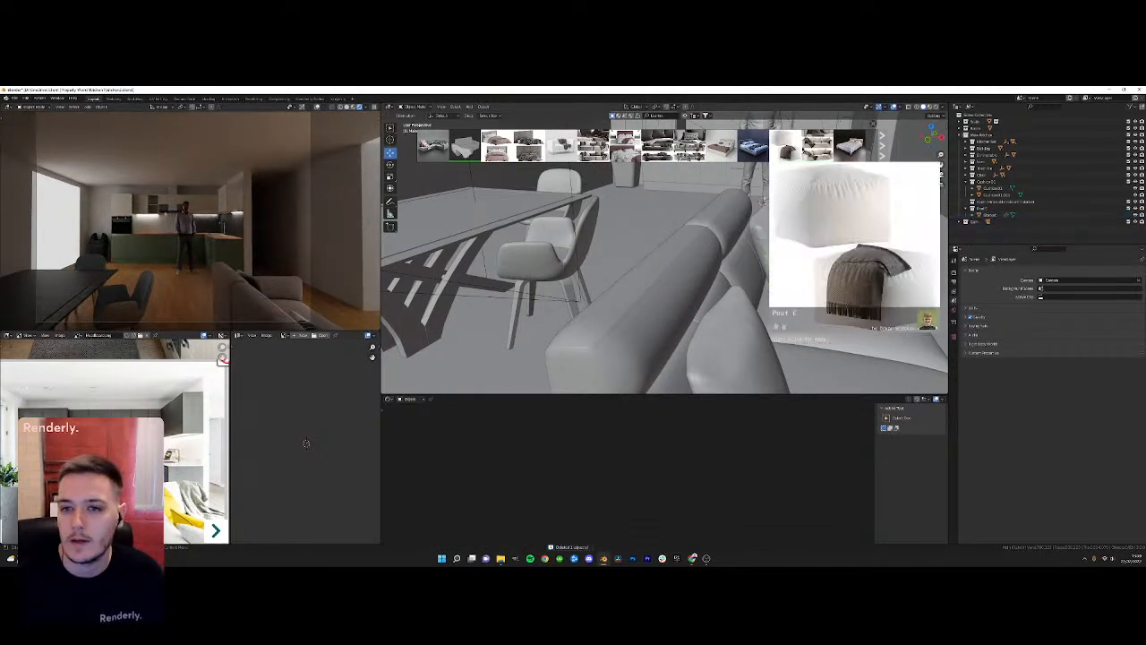
Browse further asset library results for a suitable blanket or throw
left_click(882, 145)
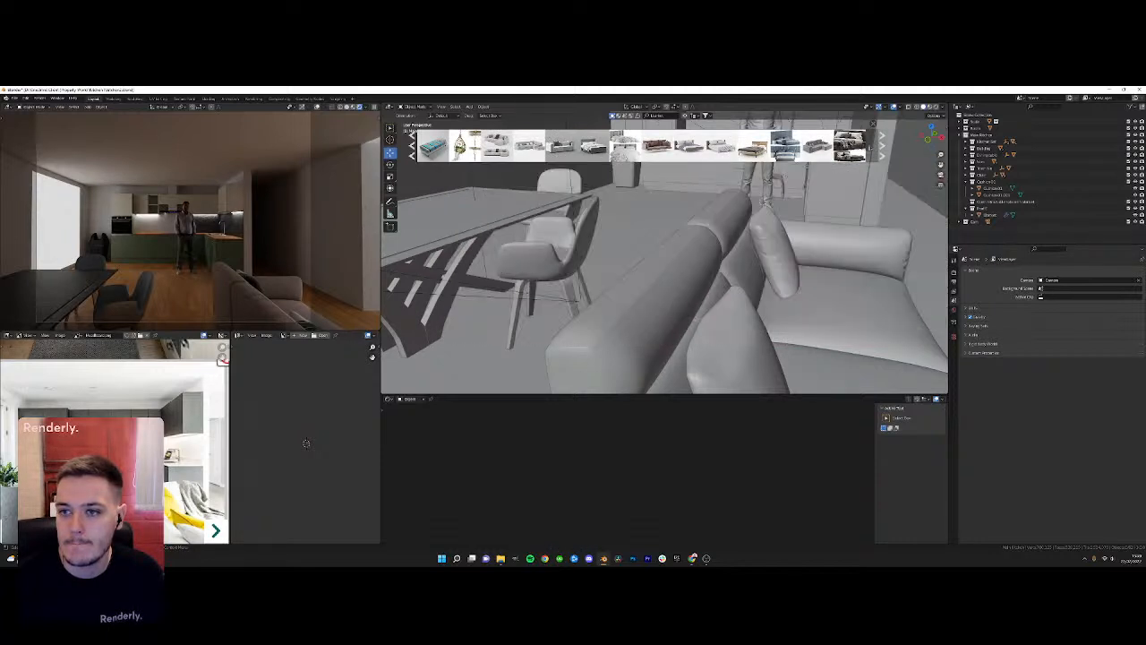
left_click(882, 145)
scroll(669, 213, "down", 4)
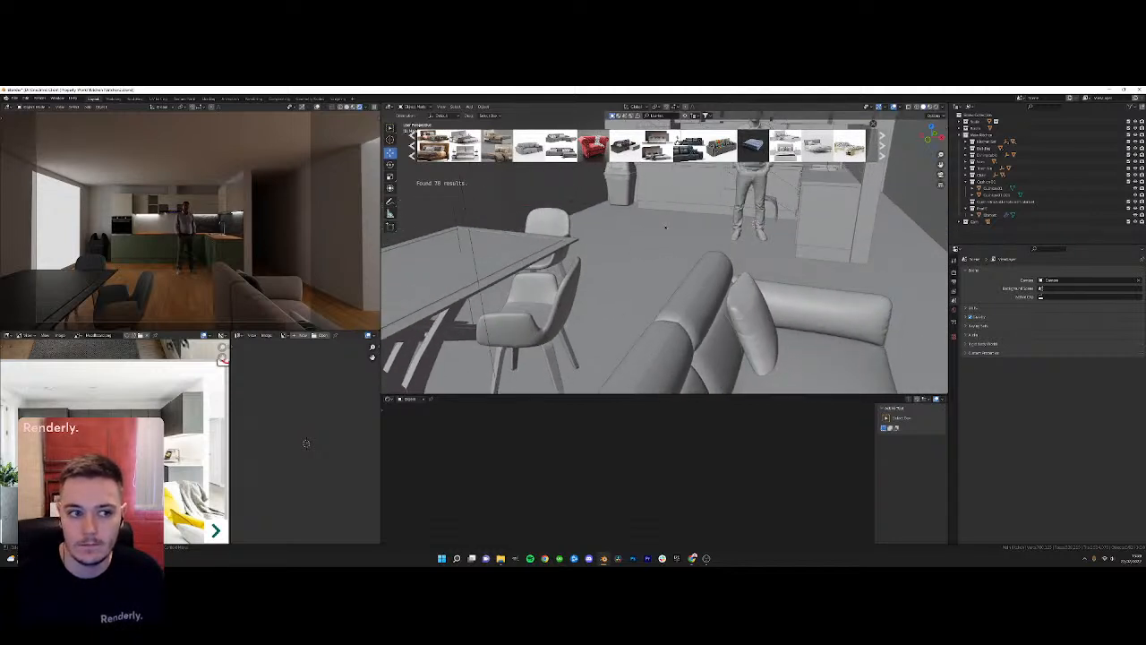
left_click(882, 145)
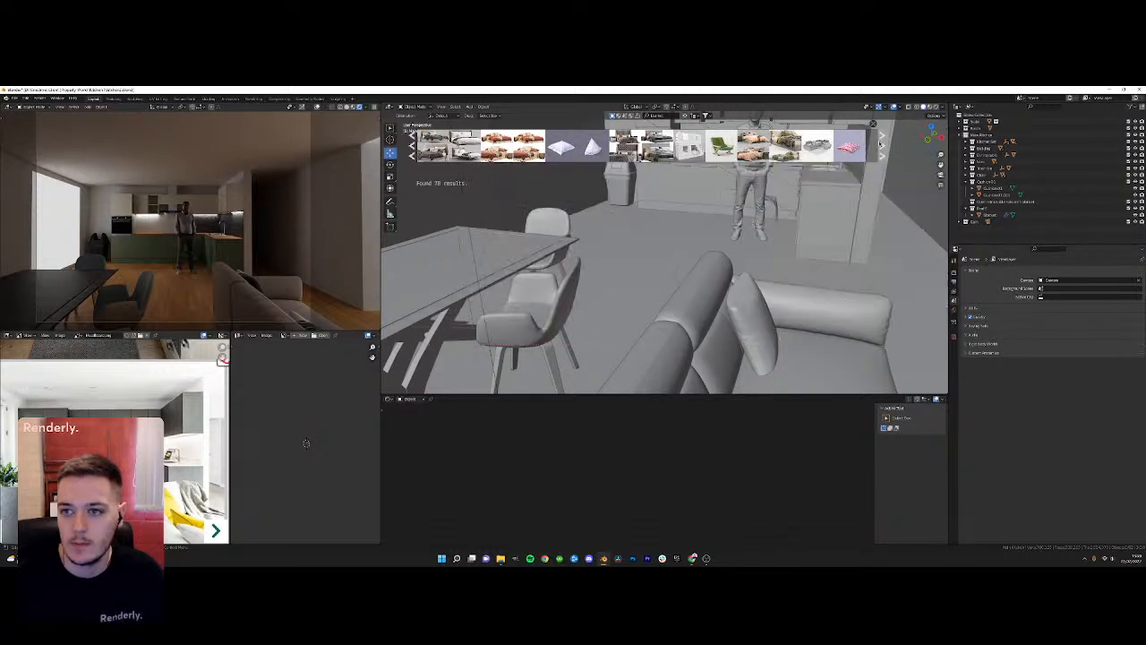
left_click(882, 145)
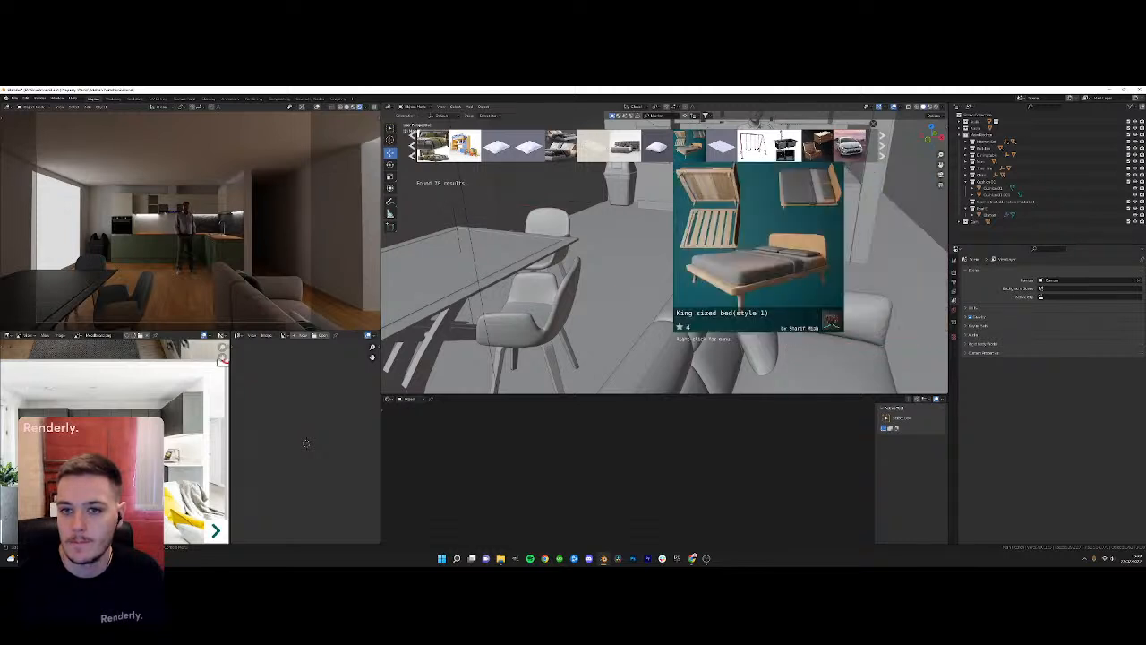
Collapse the expanded sub-collections and make the Building collection active, framing the hallway opening beside the kitchen
middle_click_drag(616, 239, 735, 254)
scroll(740, 269, "up", 3)
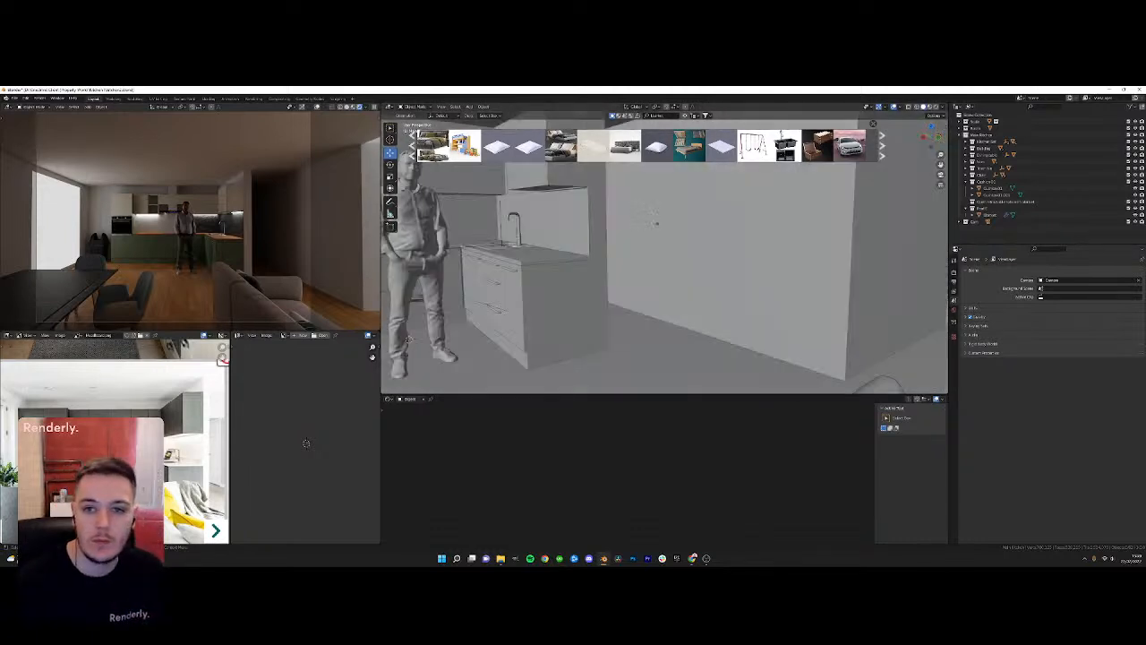
middle_click_drag(657, 223, 668, 263)
middle_click_drag(652, 341, 695, 320)
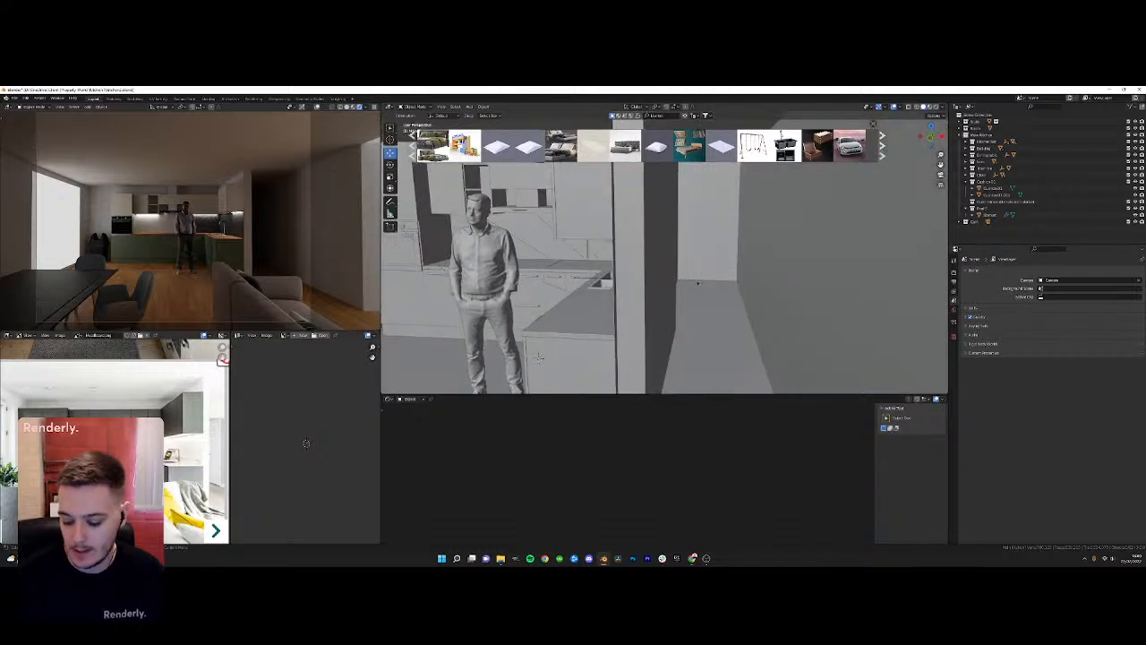
middle_click_drag(539, 358, 703, 276)
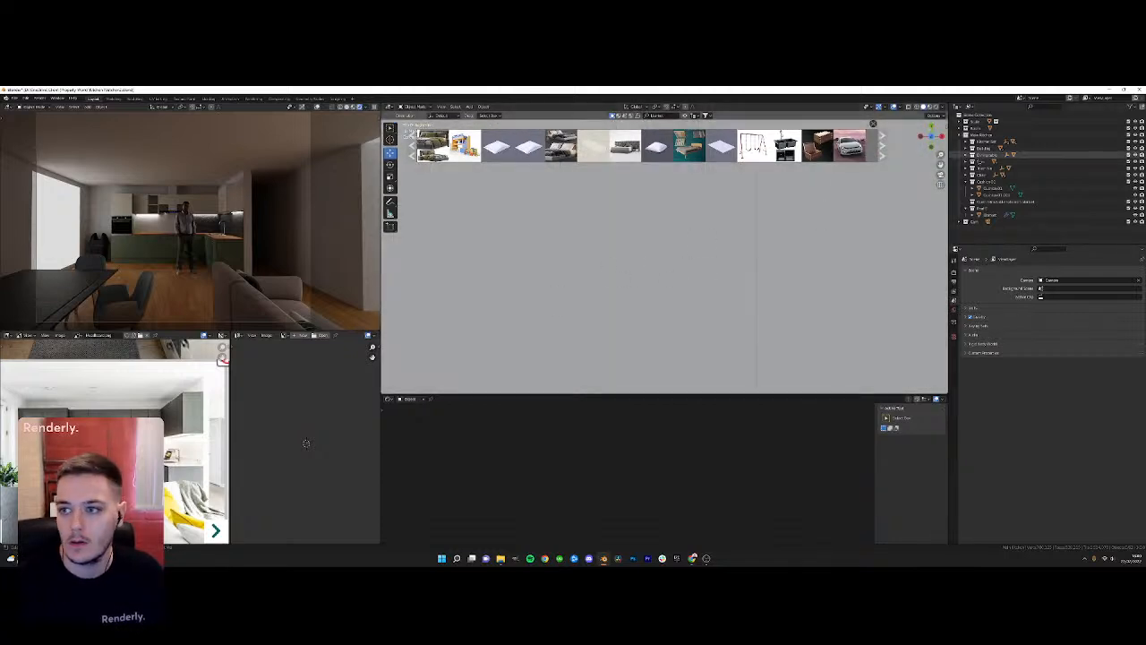
left_click(966, 135)
left_click(959, 135)
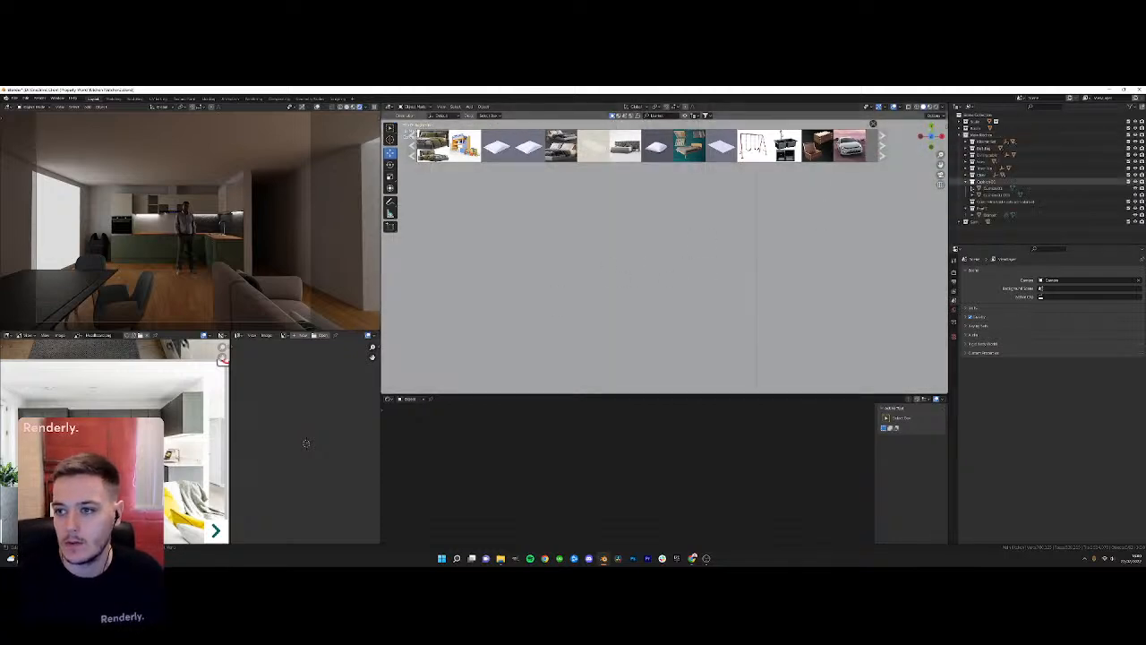
left_click(984, 149)
middle_click_drag(788, 269, 749, 253)
mouse_move(752, 147)
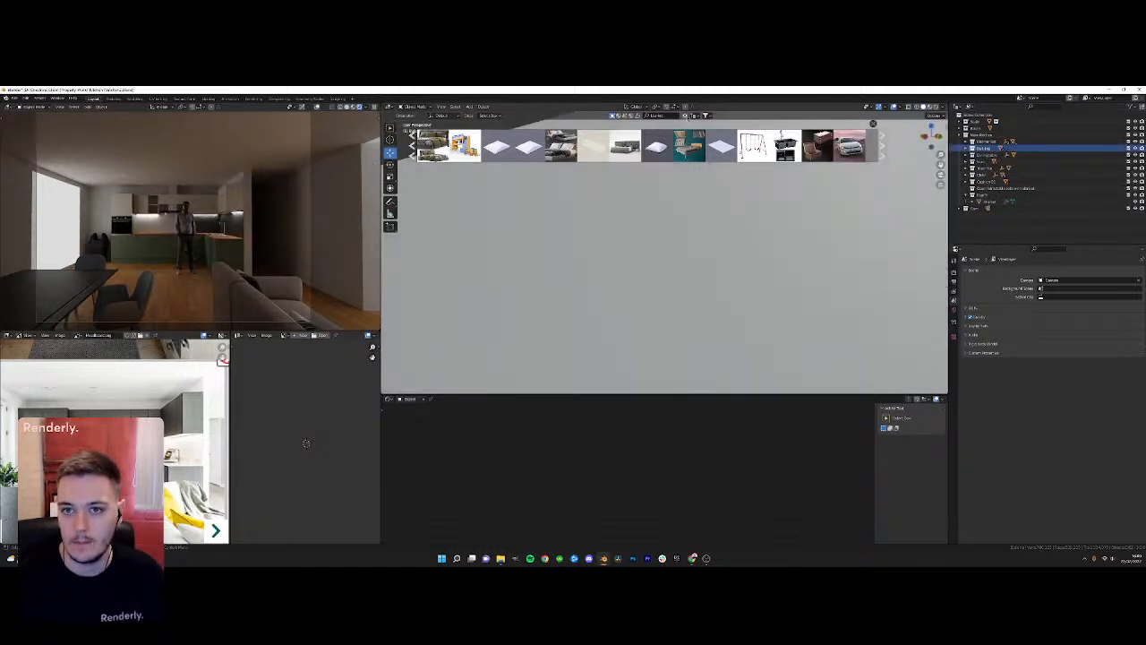
Close the asset results, add a cube to the Building collection and move it to the hallway opening
left_click(687, 116)
middle_click_drag(695, 197, 591, 184)
scroll(591, 206, "up", 4)
key("shift+a")
middle_click_drag(546, 224, 621, 264, "shift")
mouse_move(620, 239)
left_click(658, 245)
left_click_drag(525, 357, 698, 217)
scroll(685, 222, "down", 4)
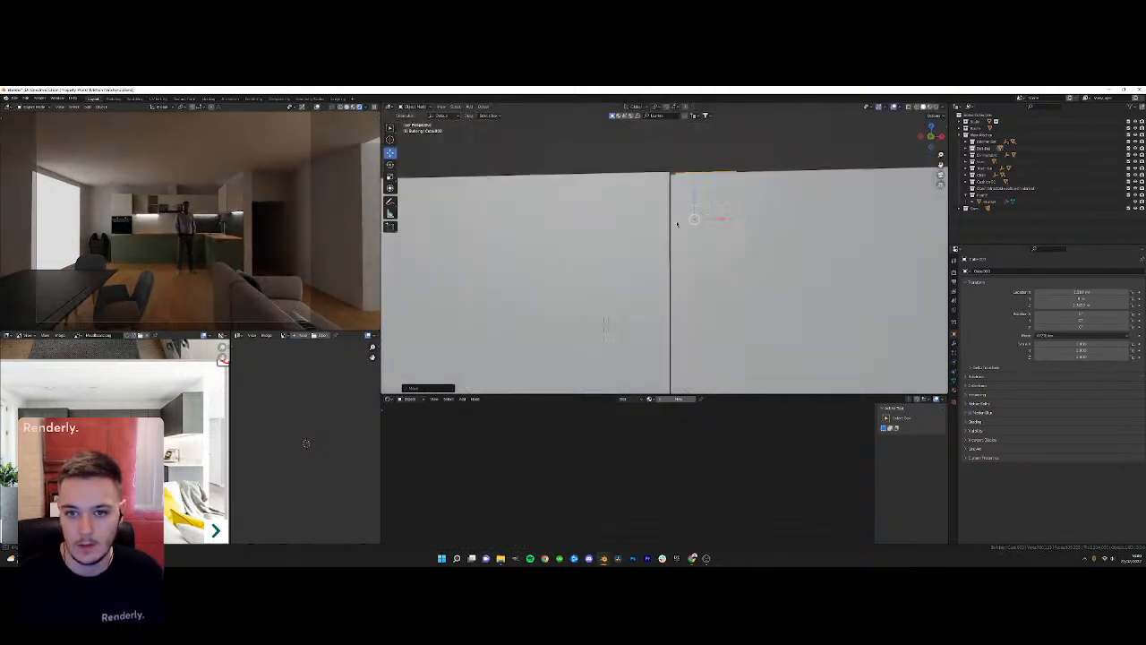
Adjust the new cube's height in Edit Mode by shifting its geometry vertically in wireframe display
scroll(681, 222, "down", 5)
key("shift+z")
key("s")
key("z")
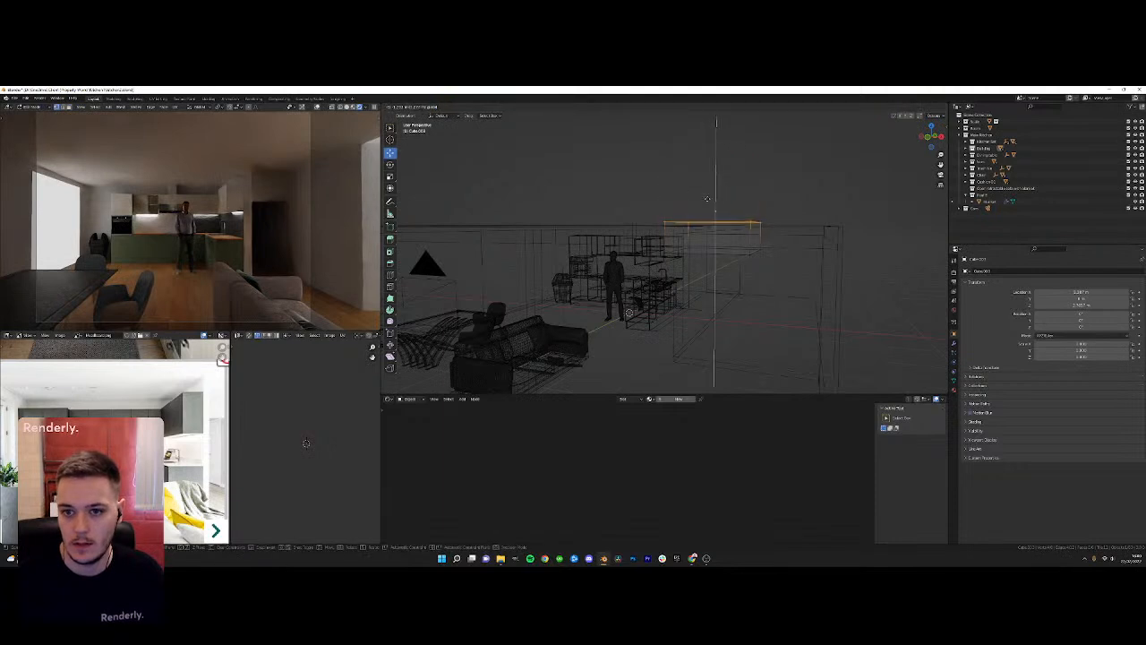
left_click_drag(709, 197, 710, 199)
key("Tab")
key("shift+z")
Move the block vertically to form a header above the hallway opening beside the kitchen
scroll(753, 217, "up", 5)
middle_click_drag(744, 225, 719, 215)
left_click_drag(709, 146, 710, 132)
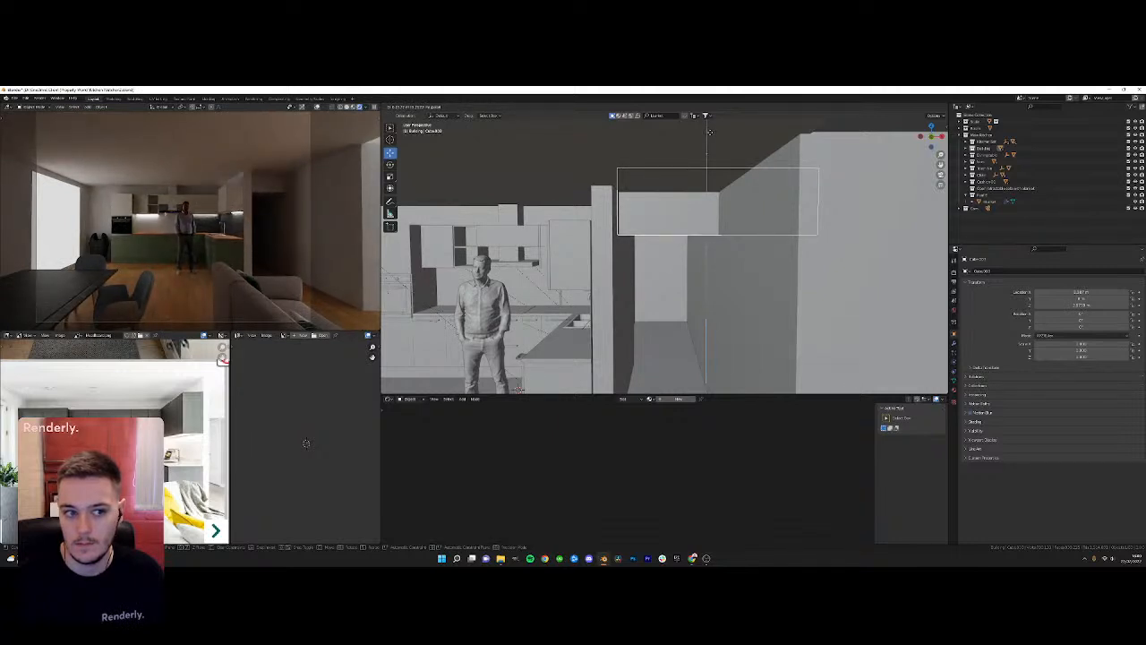
left_click_drag(710, 131, 711, 133)
mouse_move(710, 132)
middle_mouse_down()
mouse_move(699, 203)
mouse_move(725, 129)
middle_mouse_up()
left_click(726, 129)
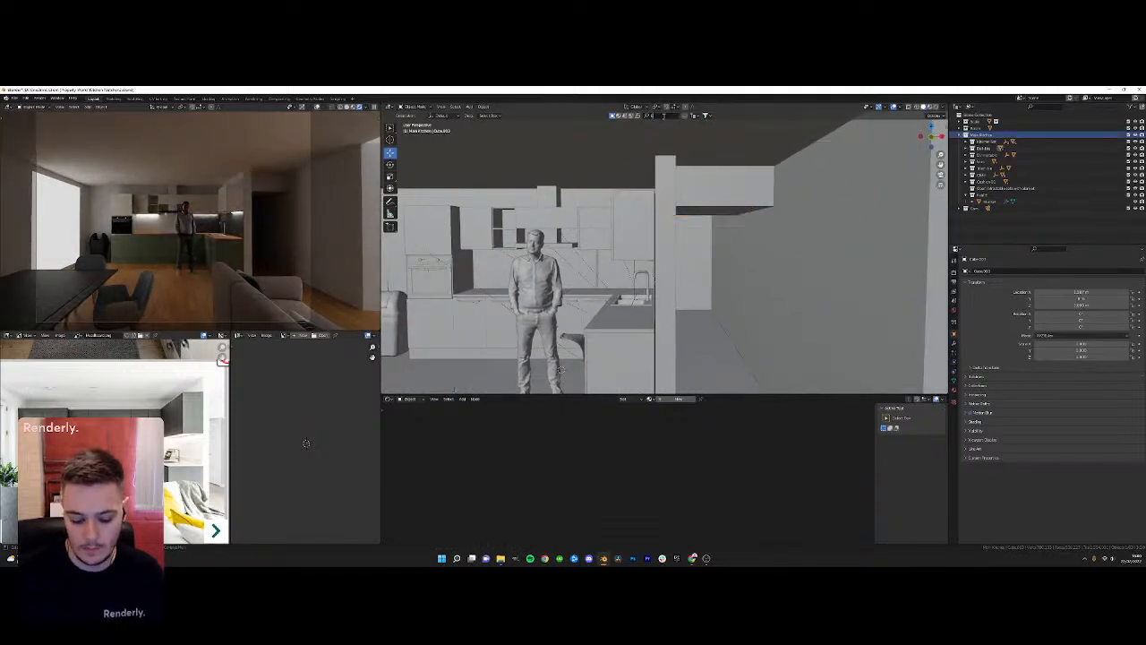
Search the asset library for doors and place the Color Door model in the hallway
key("Return")
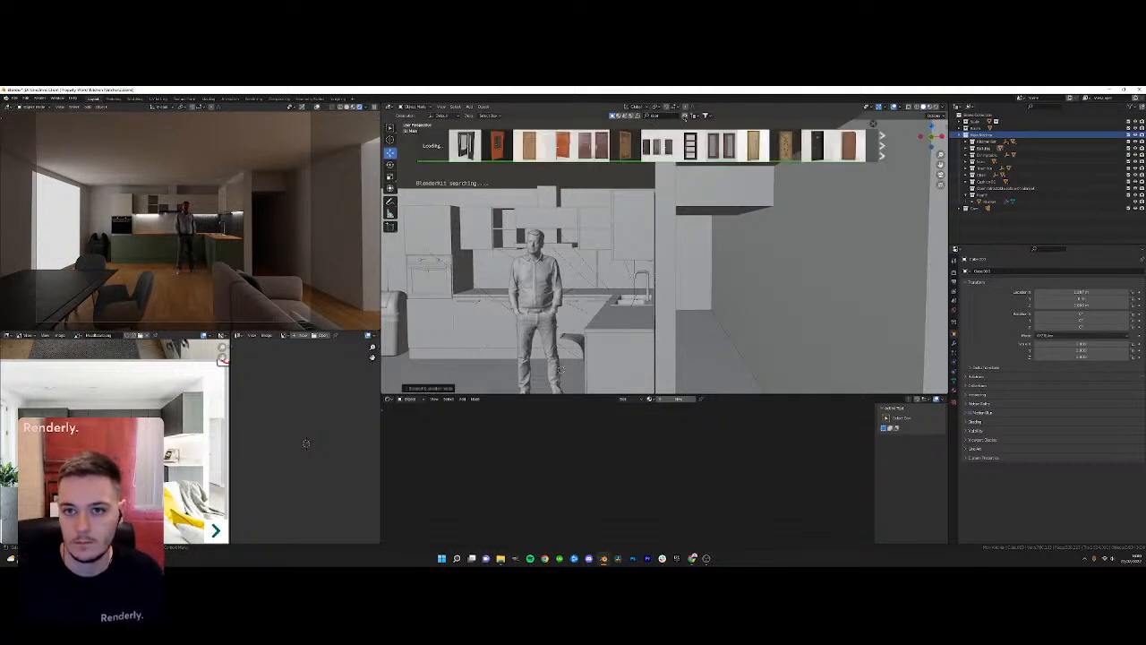
mouse_move(466, 146)
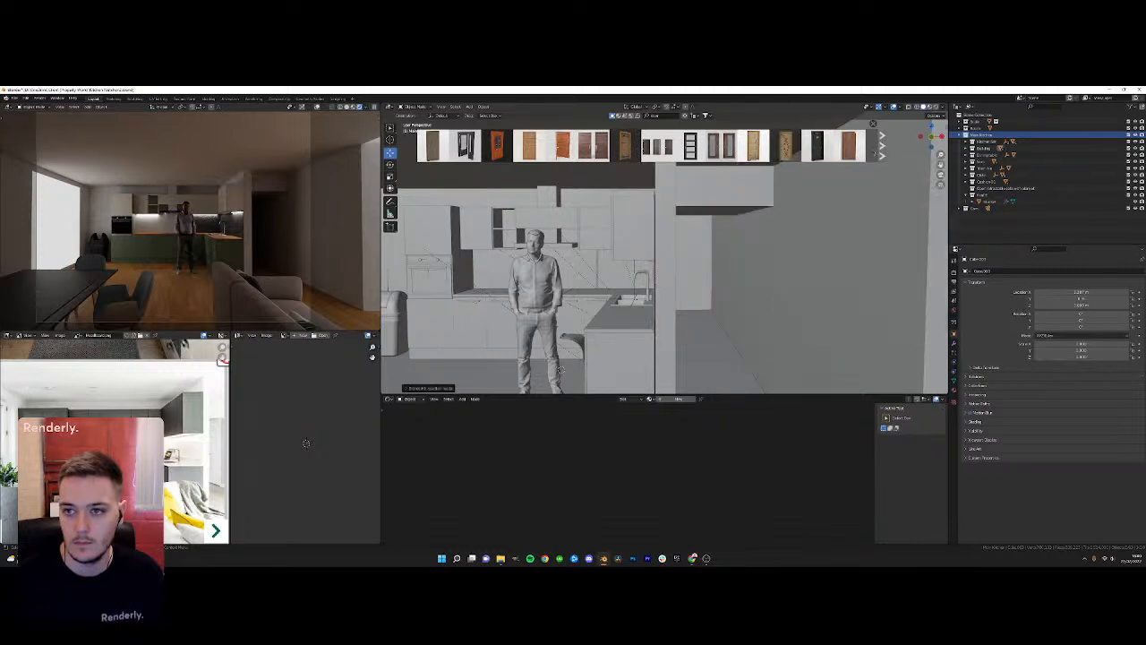
left_click(882, 144)
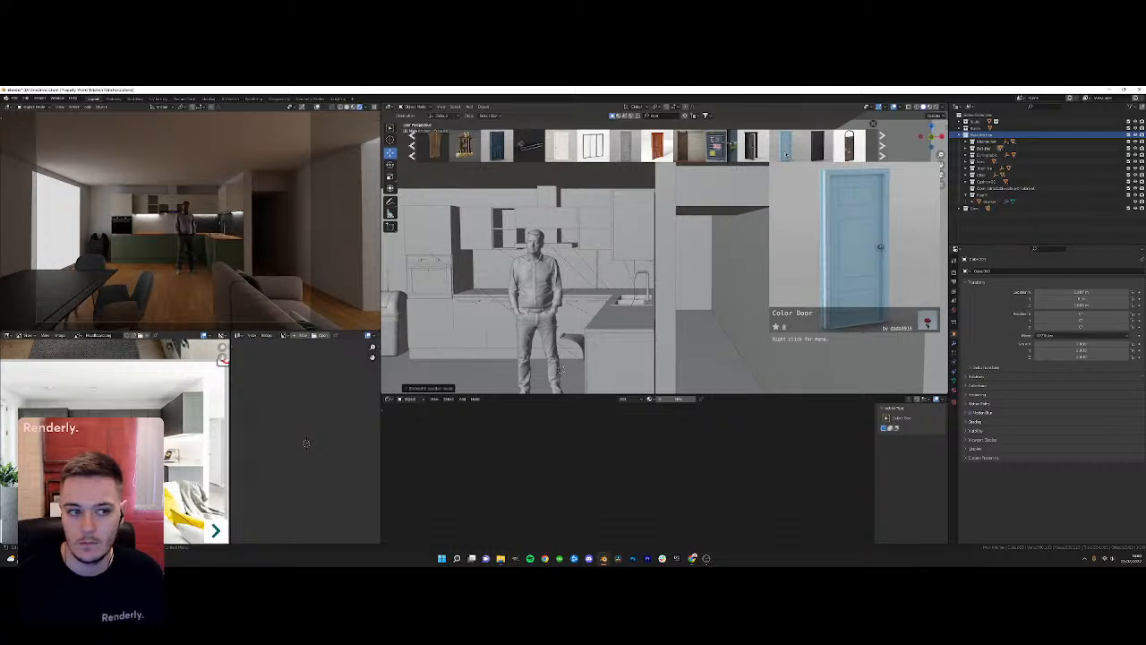
scroll(736, 211, "down", 2)
middle_click_drag(759, 222, 779, 155, "shift")
left_click_drag(779, 155, 668, 373)
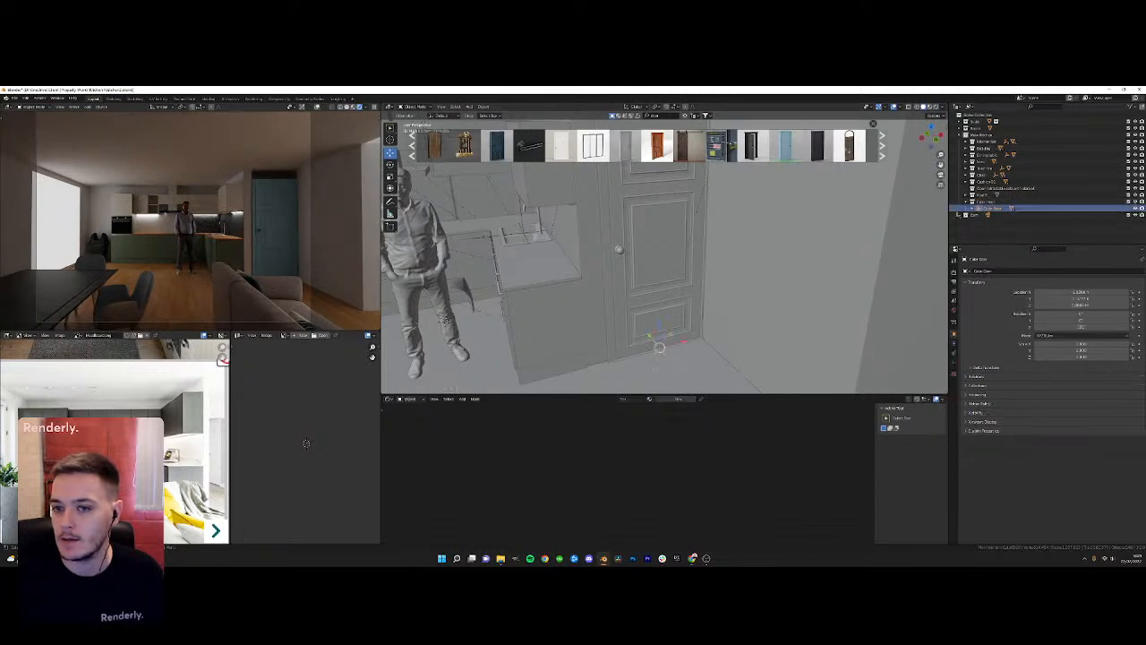
Rotate the door 90° about the Z axis and move it further back along the hallway wall
key("r")
key("Escape")
type("rz90")
key("Return")
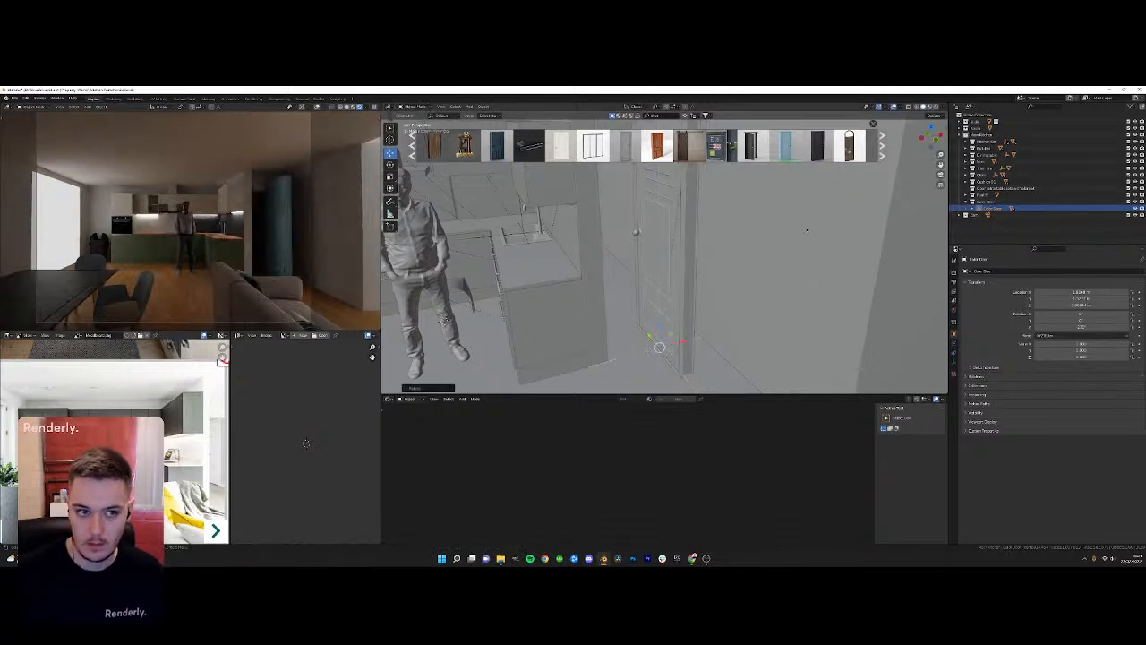
key("g")
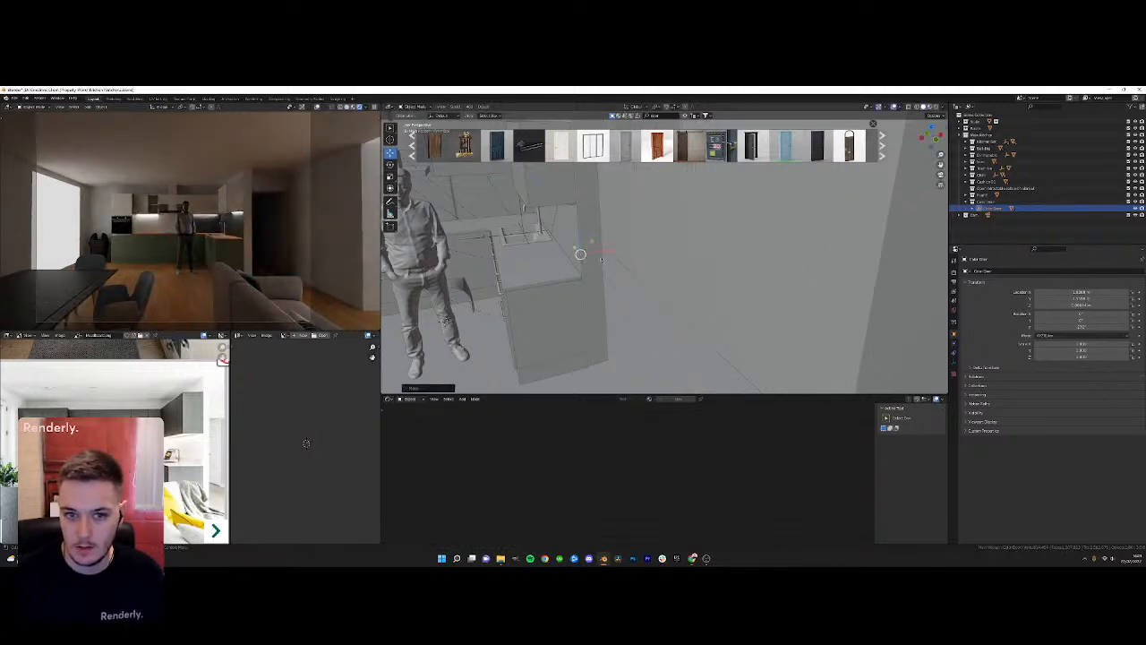
left_click(623, 244)
key("g")
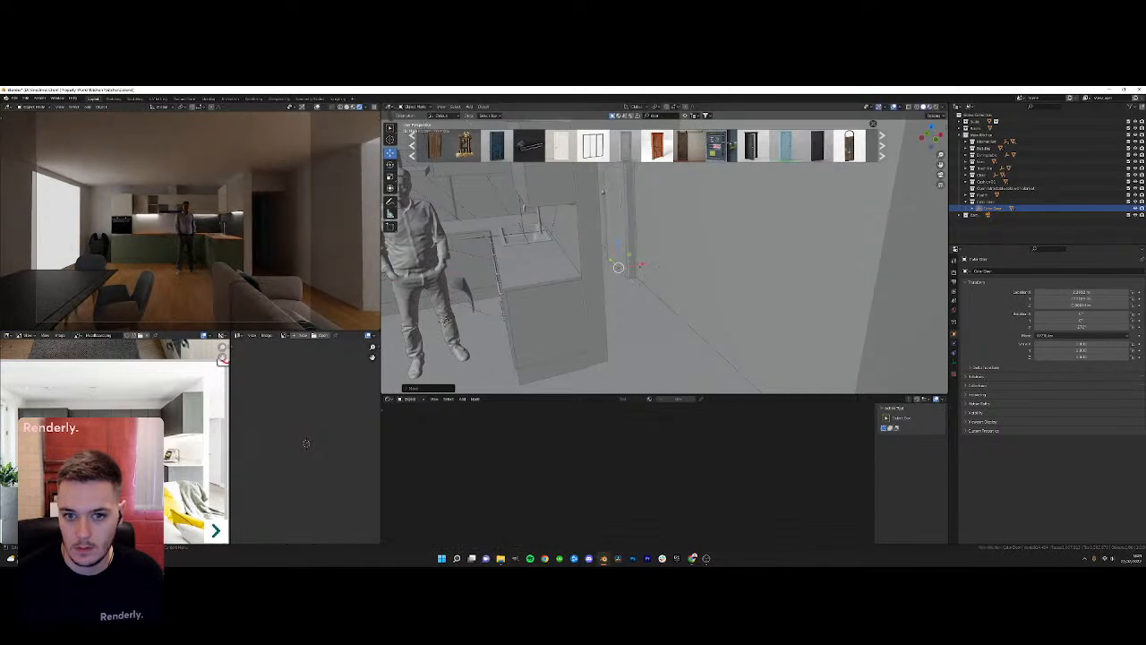
left_click(630, 266)
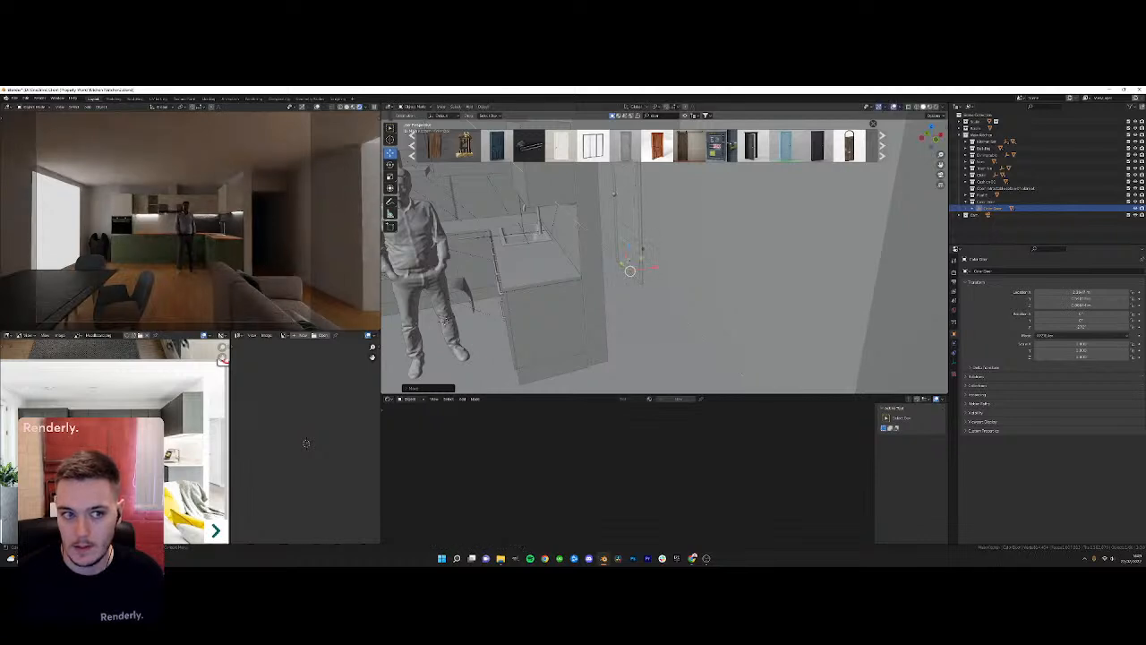
middle_click_drag(629, 271, 664, 273)
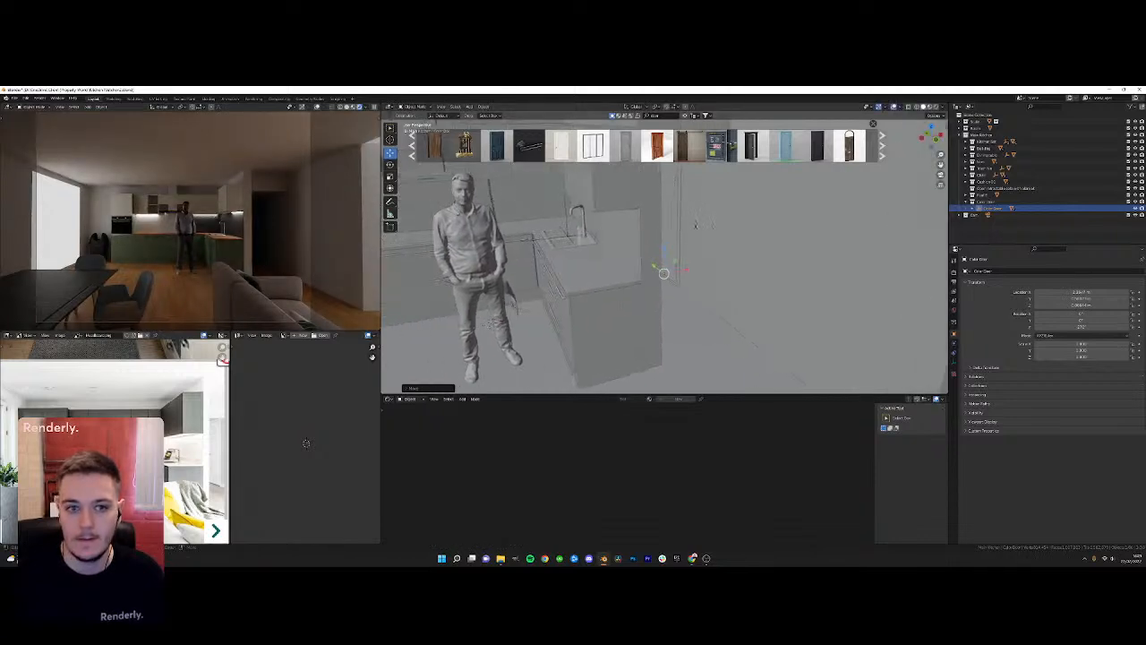
Adjust the framing of the camera view and search the asset library for plants
middle_click_drag(309, 209, 285, 232)
left_click(966, 134)
middle_click_drag(681, 269, 717, 279)
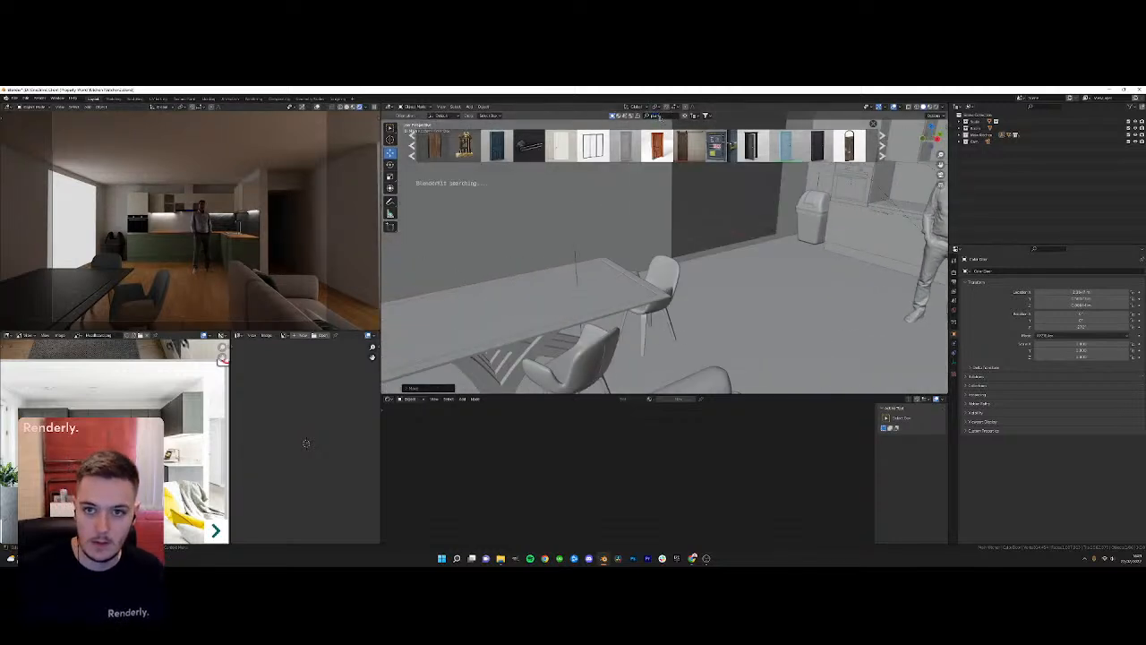
Switch to the browser's live-stream dashboard and to OBS to check the stream, and return to Blender
mouse_move(693, 558)
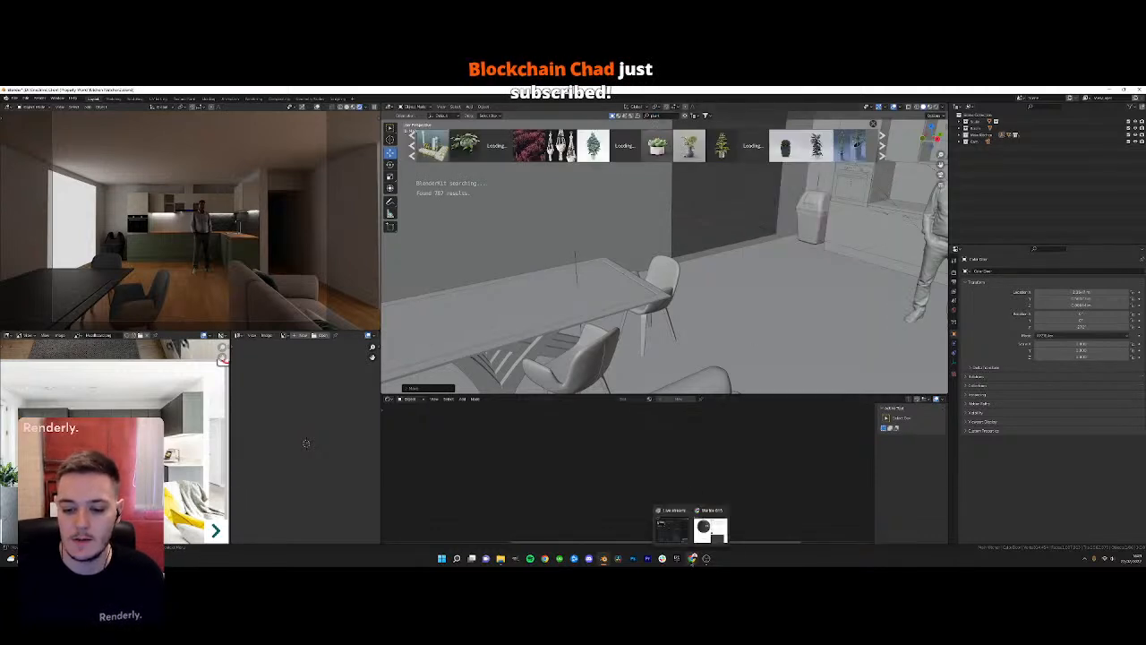
left_click(674, 526)
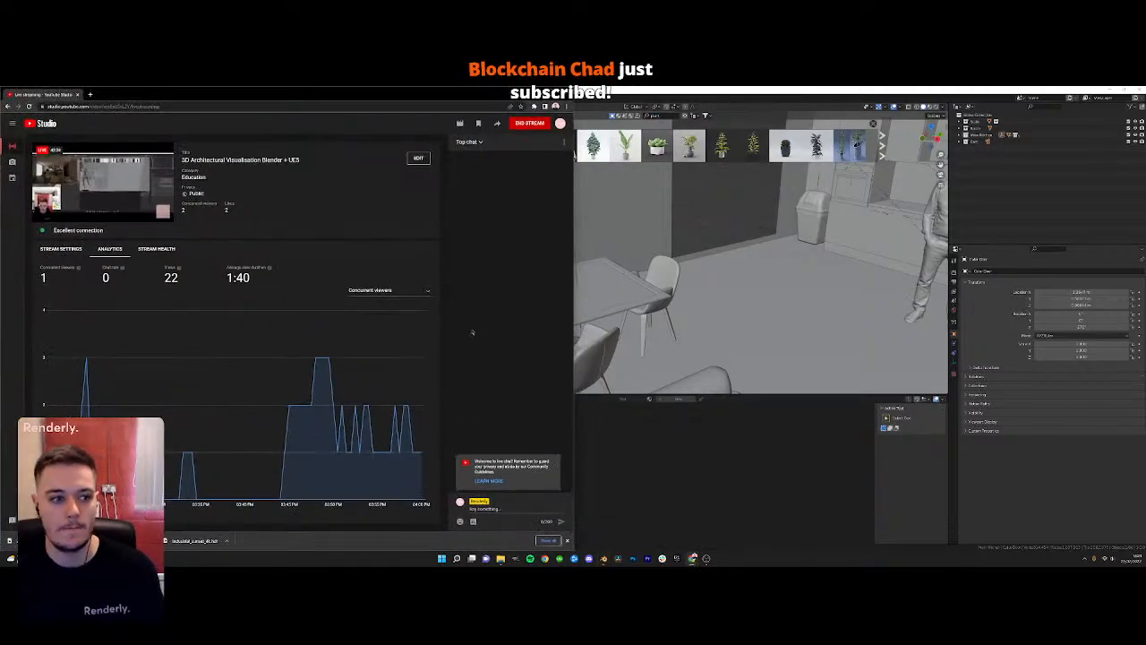
left_click(692, 558)
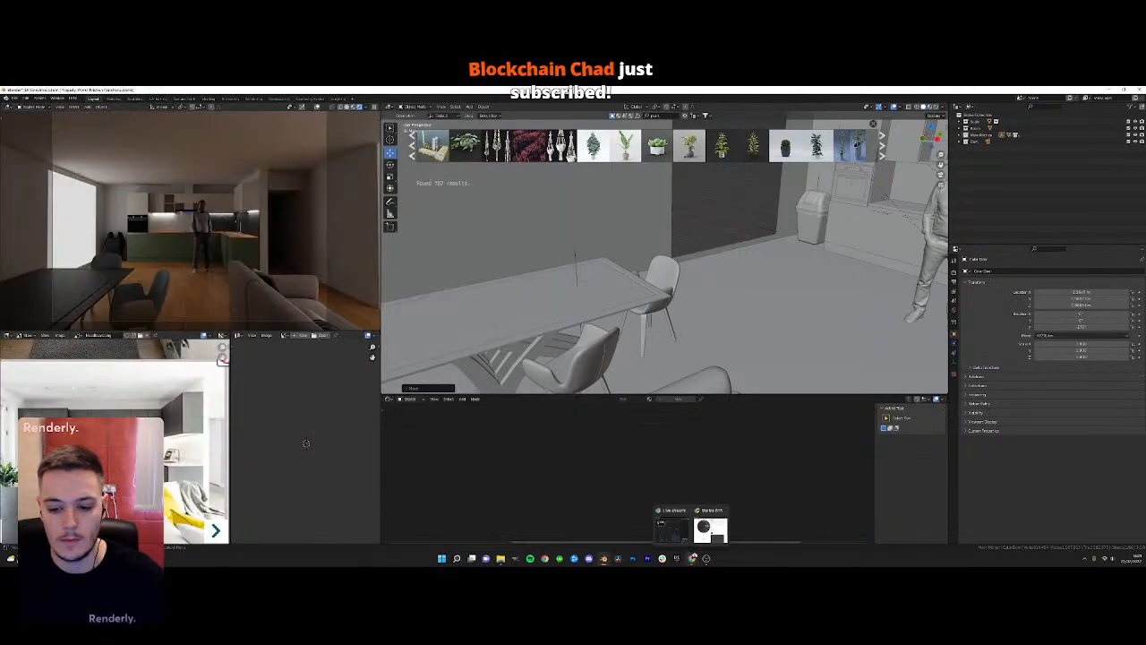
left_click(703, 527)
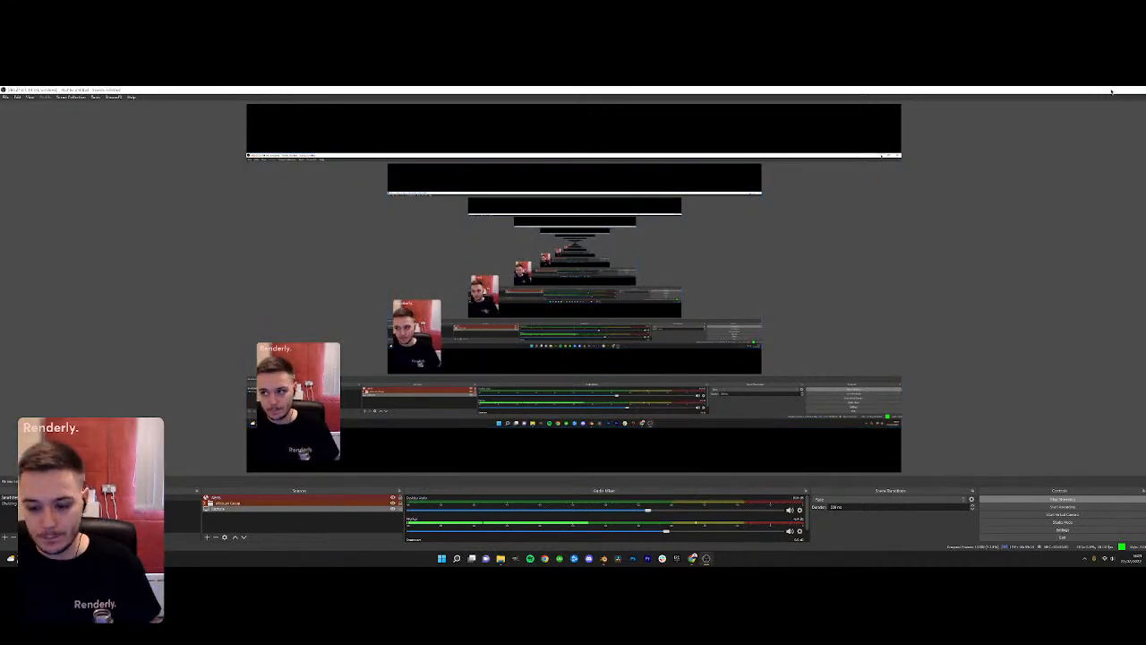
left_click(1135, 89)
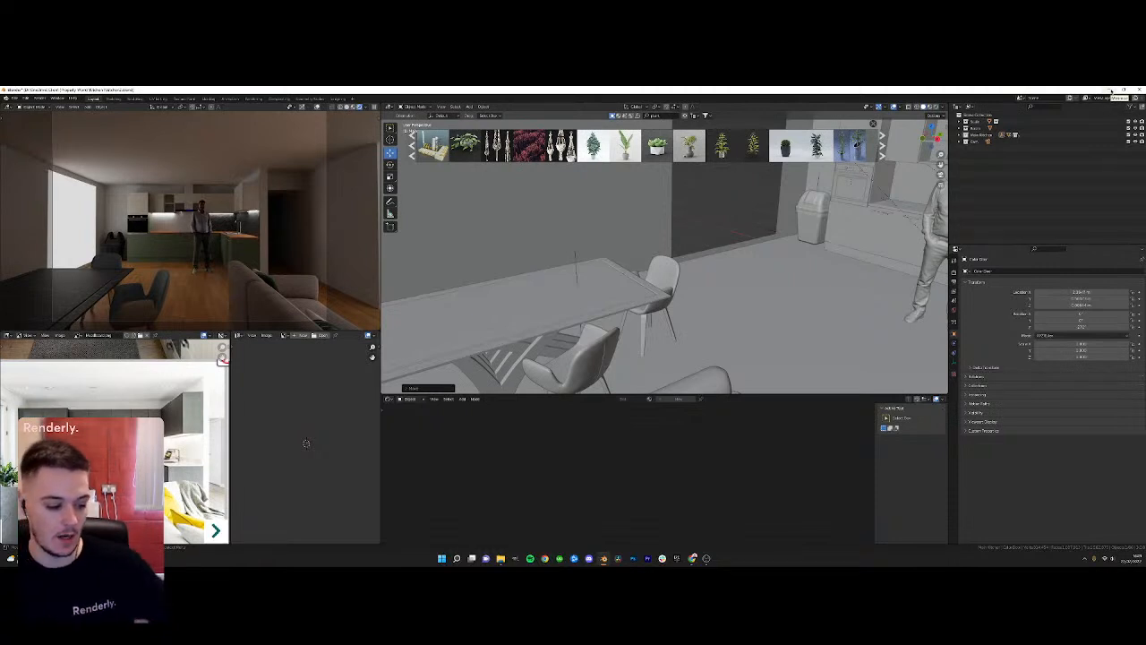
Browse the plant results for models that suit the dining area and kitchen
middle_click_drag(688, 231, 526, 299)
middle_click_drag(652, 310, 612, 291)
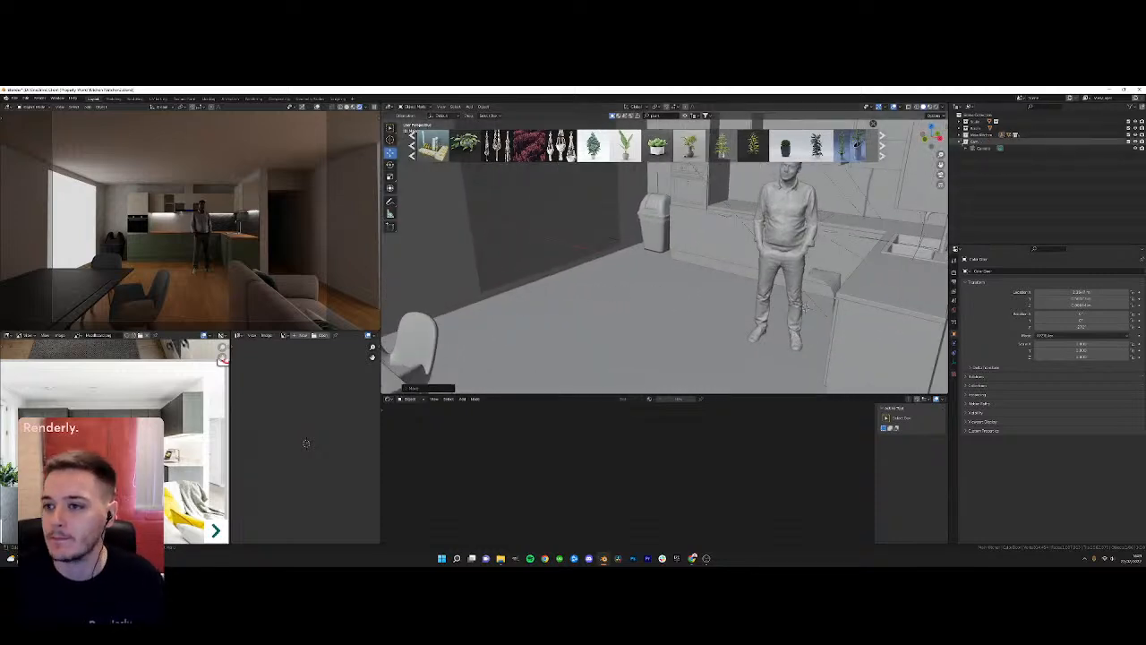
middle_click_drag(805, 307, 821, 261)
left_click(882, 145)
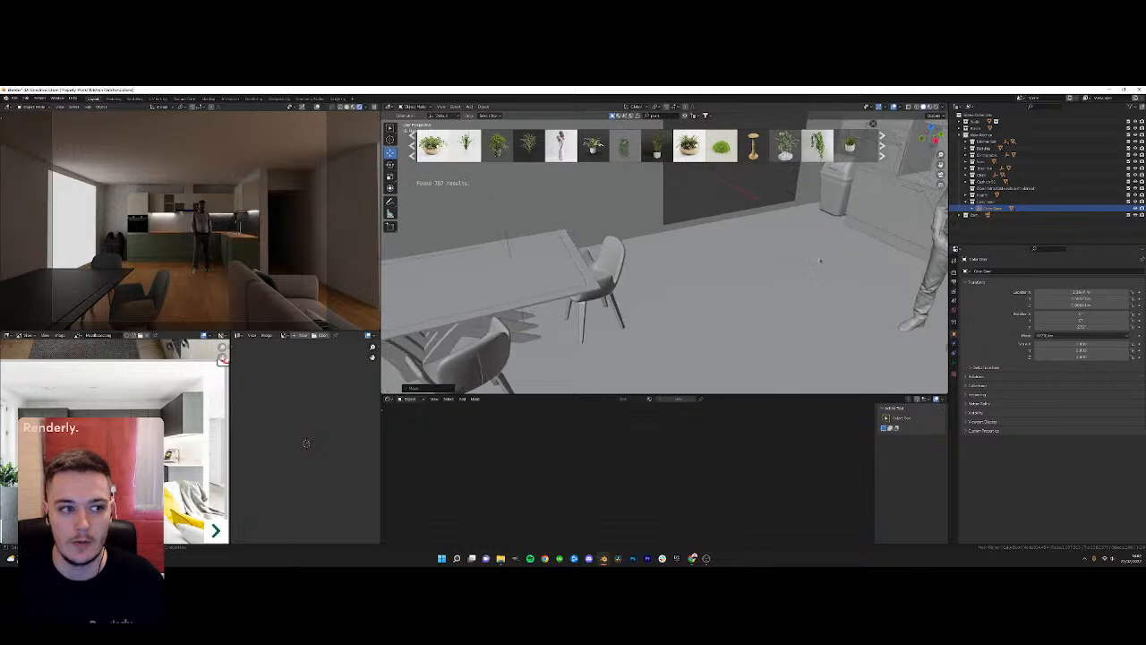
mouse_move(816, 145)
middle_click_drag(808, 190, 780, 300)
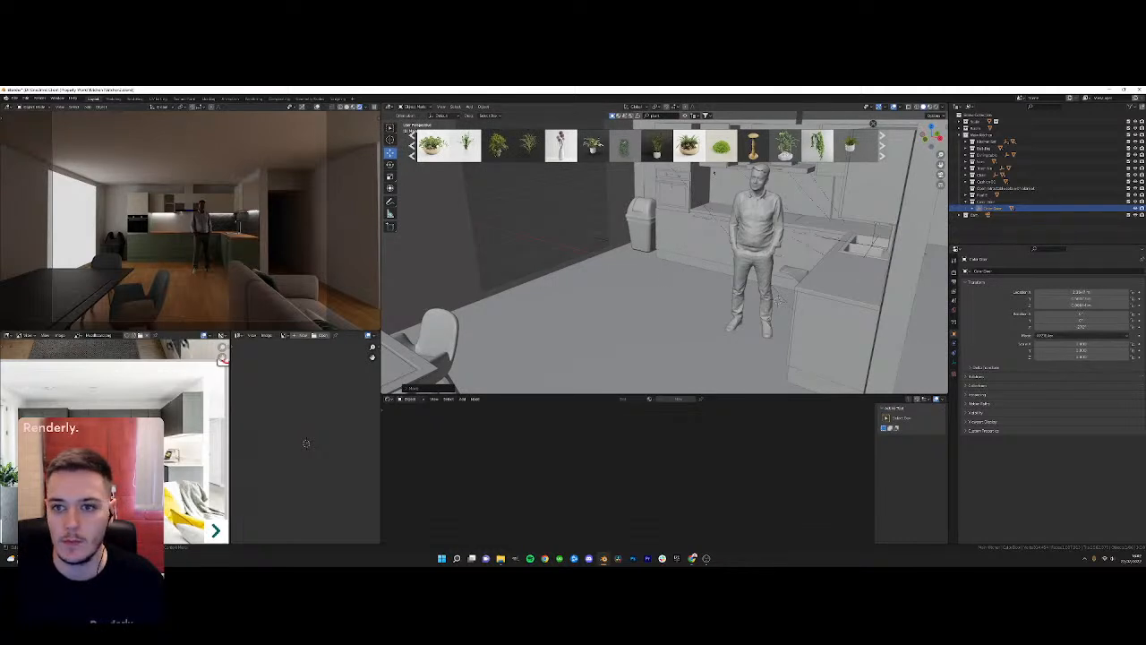
left_click(882, 144)
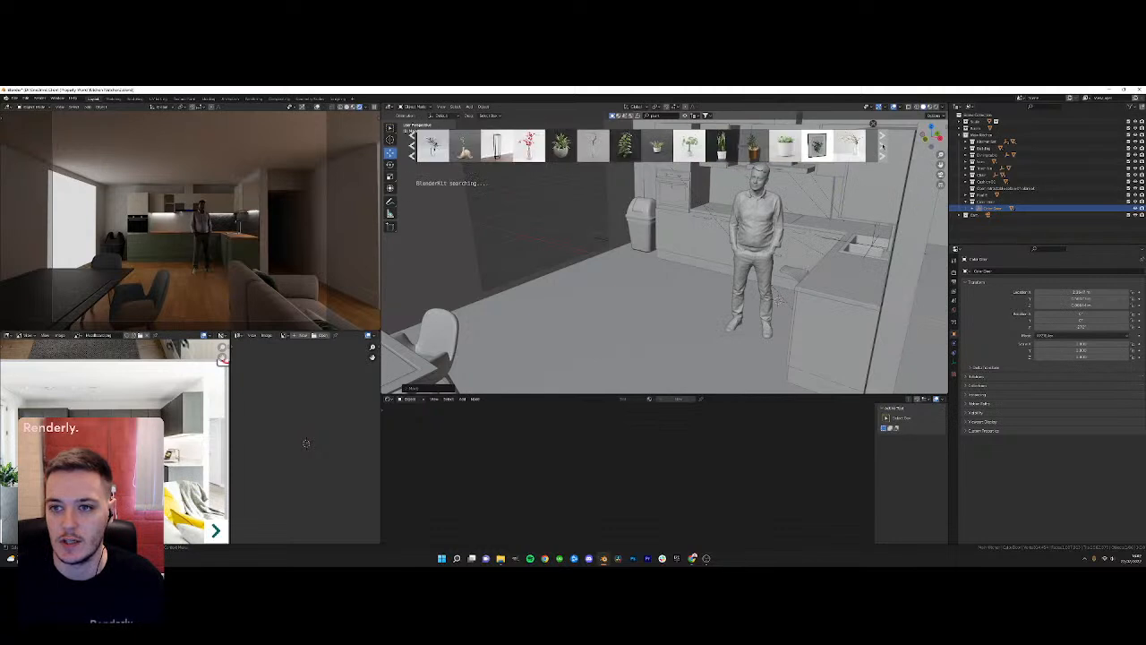
middle_click_drag(741, 211, 796, 210, "shift")
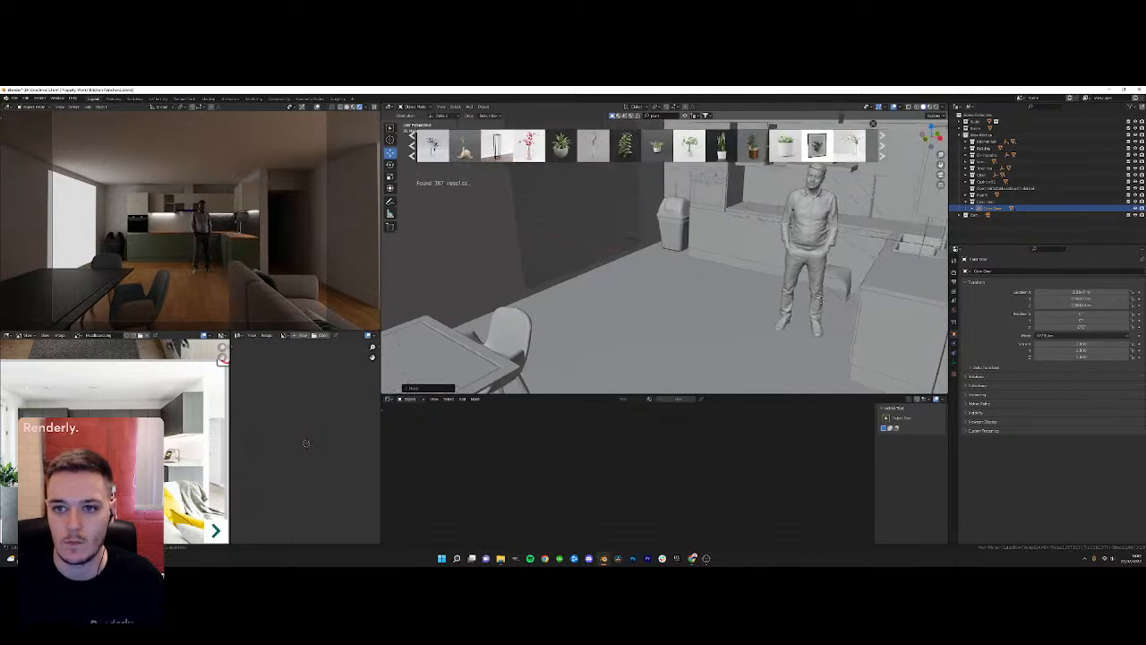
Place a leafy plant from the asset results on the far edge of the dining table
mouse_move(752, 146)
left_click_drag(753, 146, 681, 226)
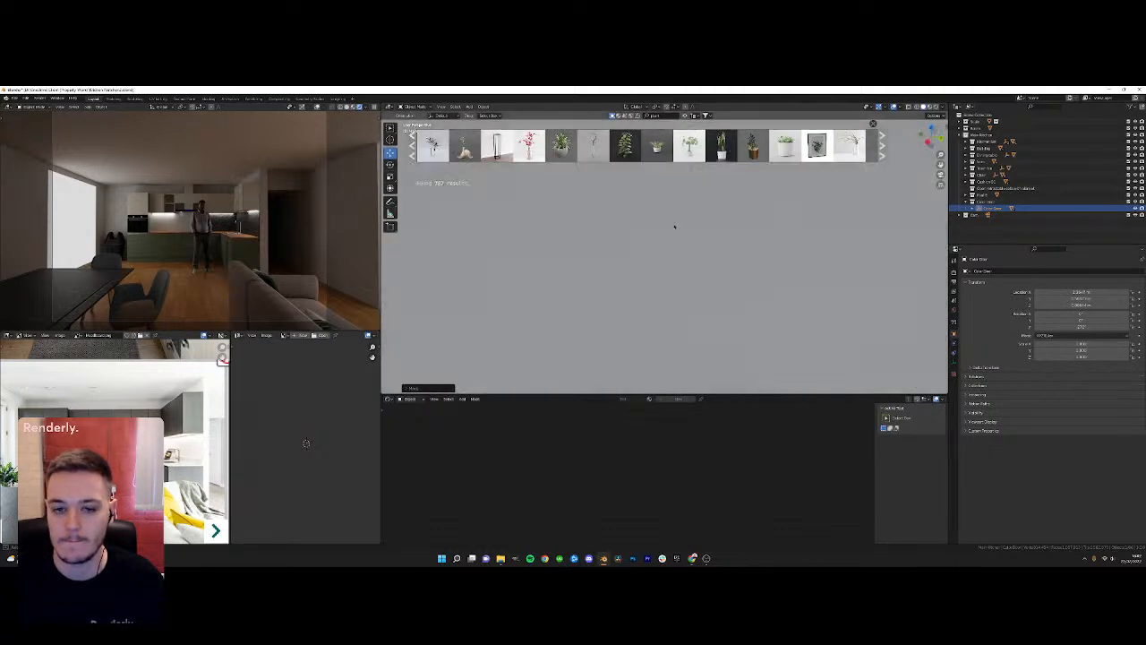
mouse_move(698, 152)
mouse_move(740, 149)
left_click_drag(625, 145, 641, 268)
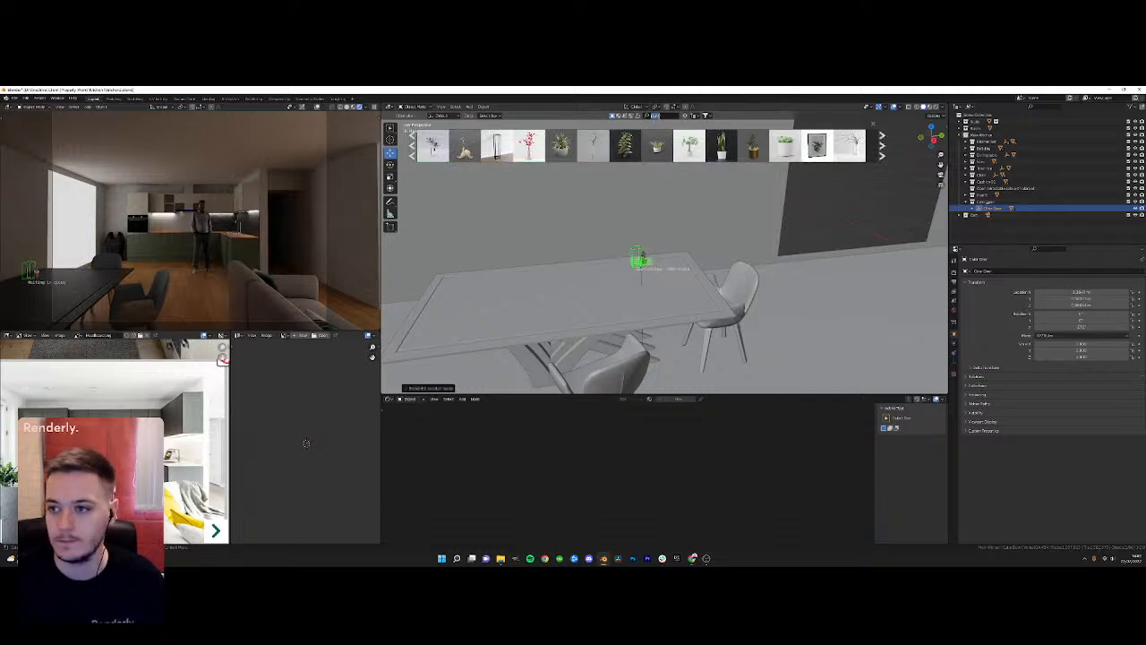
Search the asset library for plants again and reposition the placed vase plant on the far part of the dining table
key("Return")
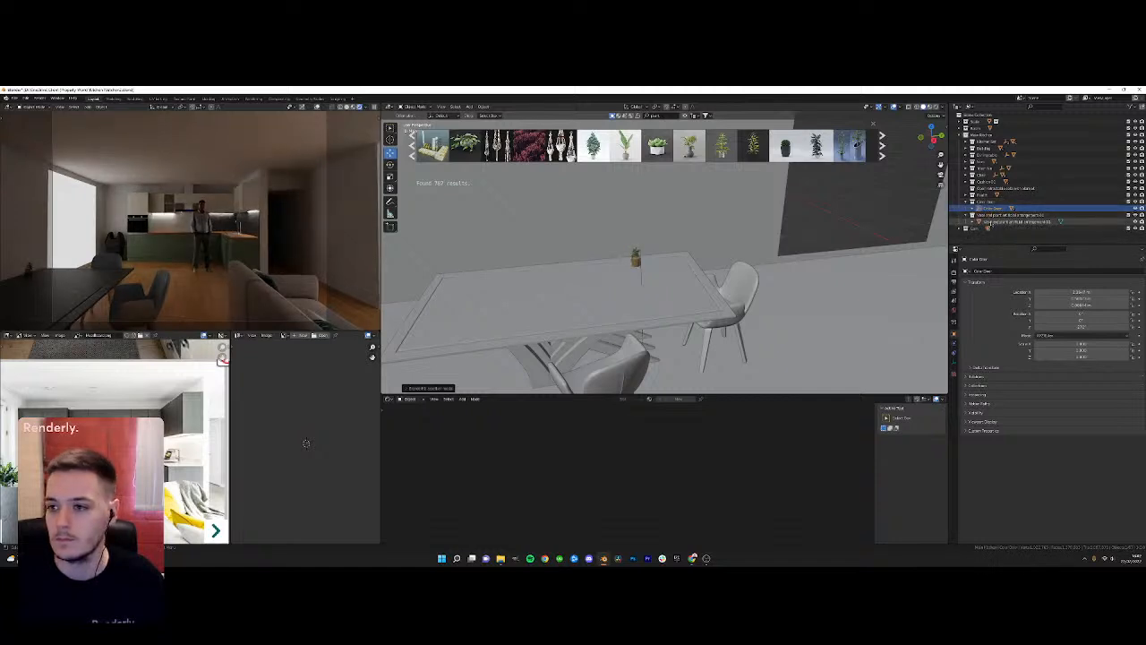
left_click_drag(640, 281, 682, 279)
left_click(655, 273)
scroll(575, 461, "up", 3)
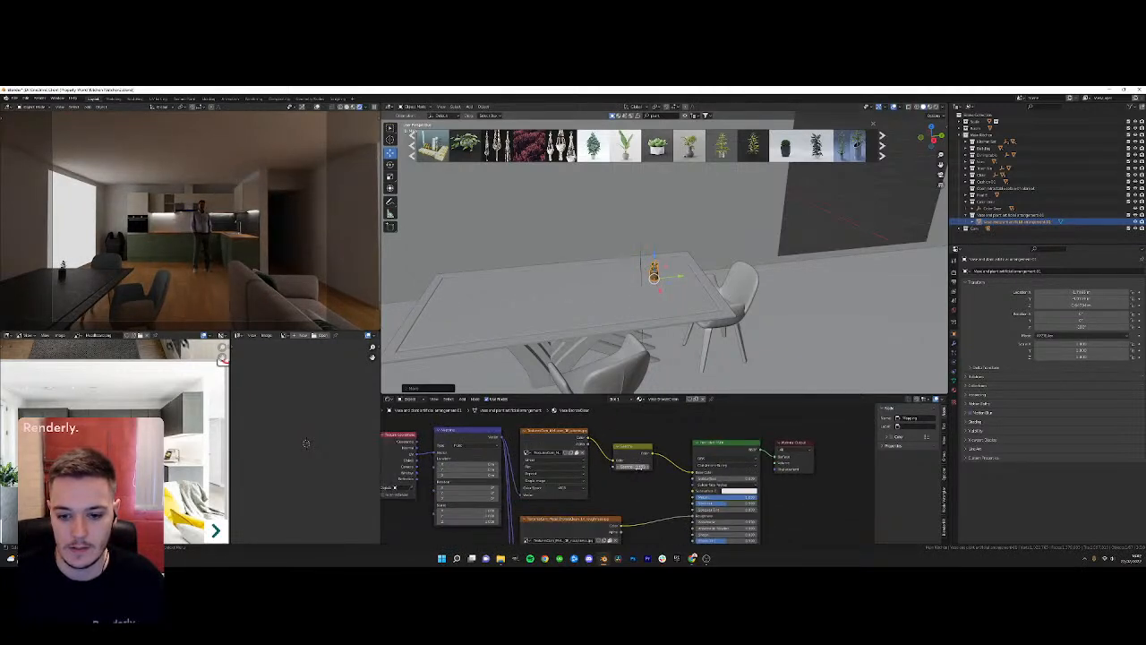
Remove the colour-adjustment node from the vase material, keeping its base colour texture linked to the Principled shader
left_click(631, 445)
key("ctrl+x")
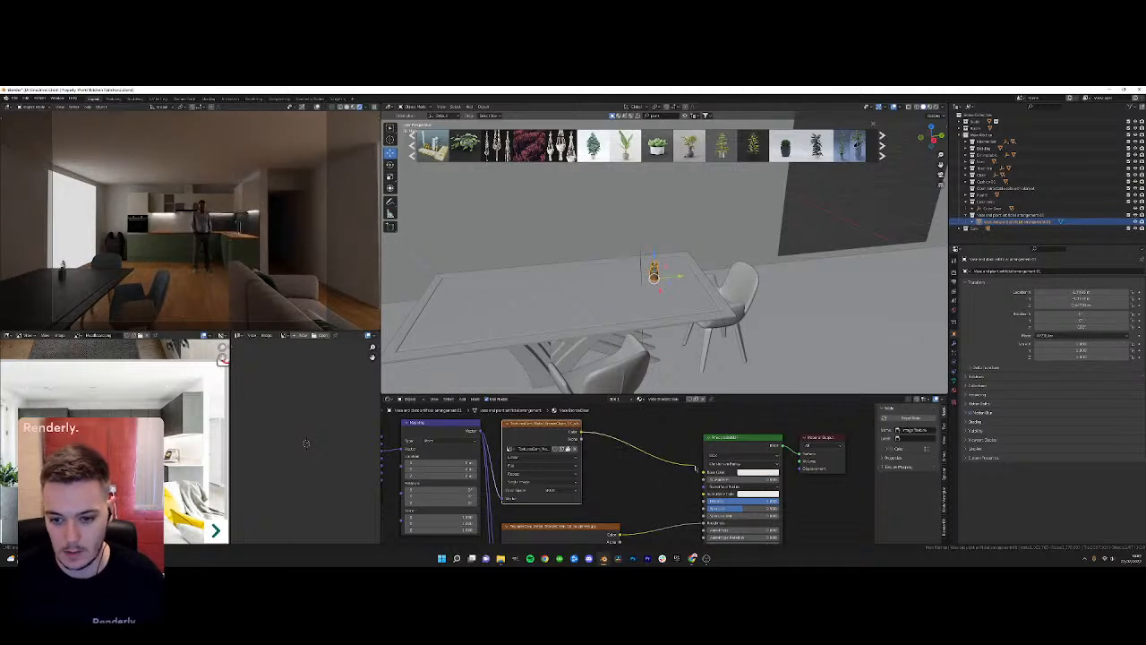
key("Home")
scroll(659, 497, "up", 2)
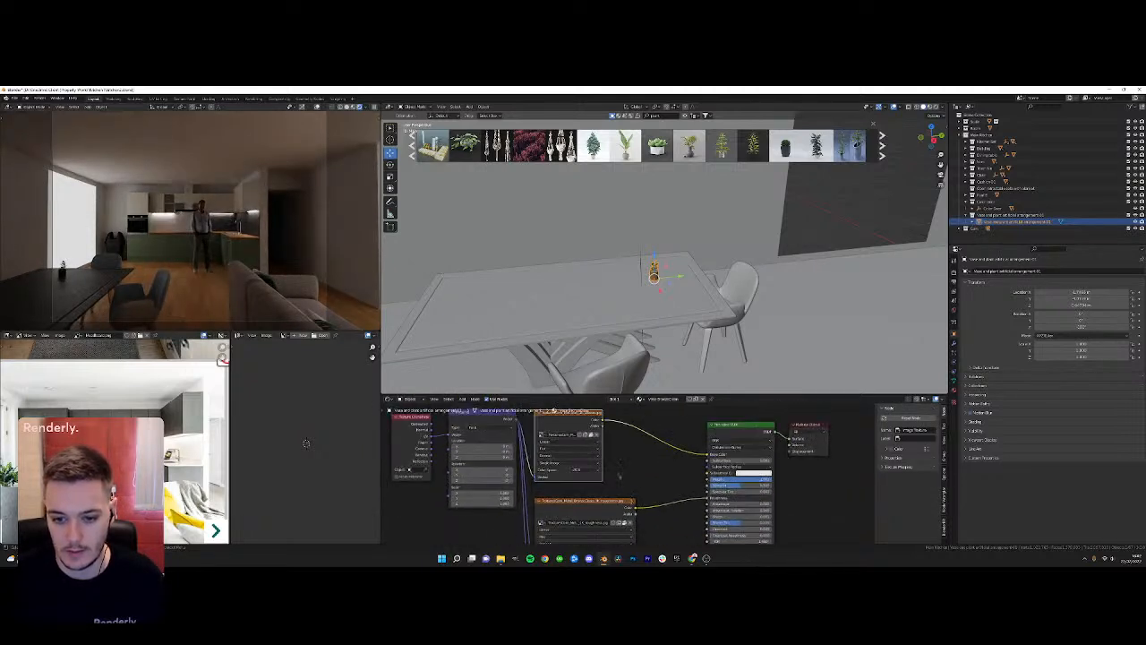
Unpack the vase material's base colour, roughness and normal texture images to files in the current directory
left_click(593, 435)
left_click(594, 437)
left_click(625, 524)
left_click(628, 526)
scroll(627, 501, "down", 5, "shift")
left_click(583, 521)
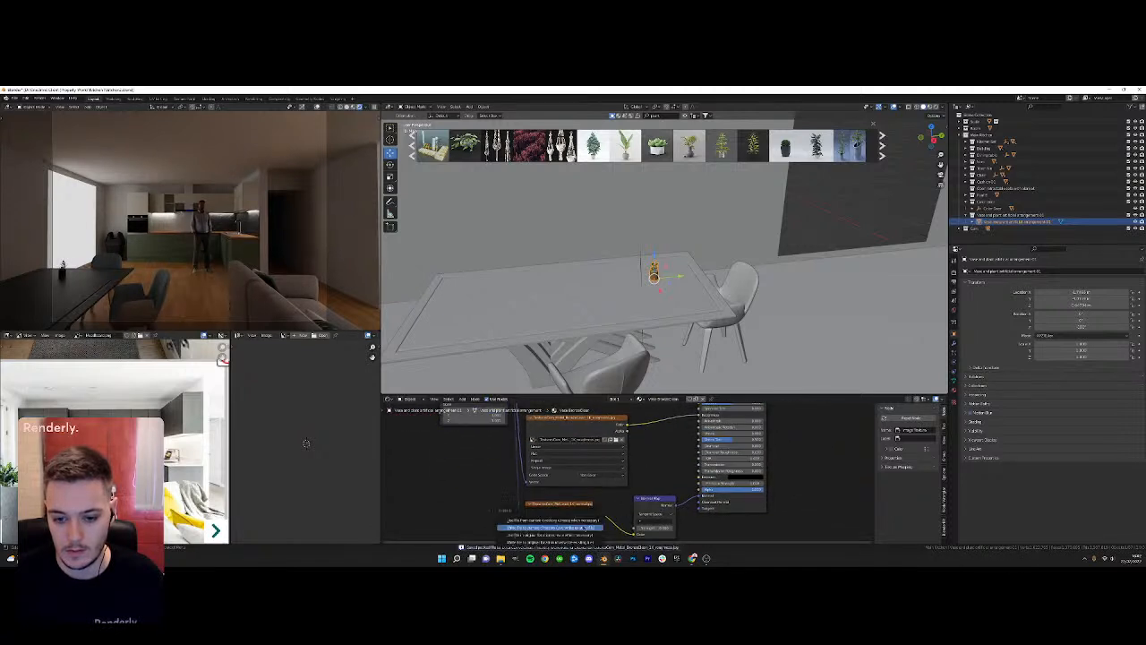
left_click(583, 522)
scroll(583, 501, "down", 2)
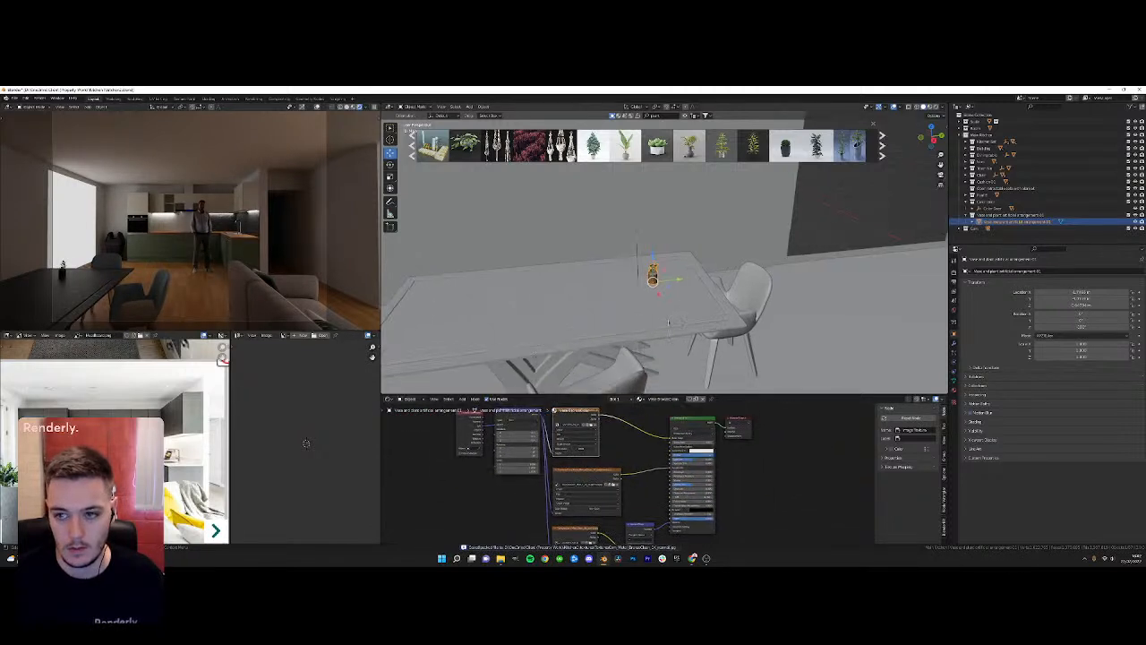
Go through the vase plant's remaining material slots and unpack their texture images to files
left_click(954, 391)
left_click(978, 279)
scroll(616, 448, "up", 2)
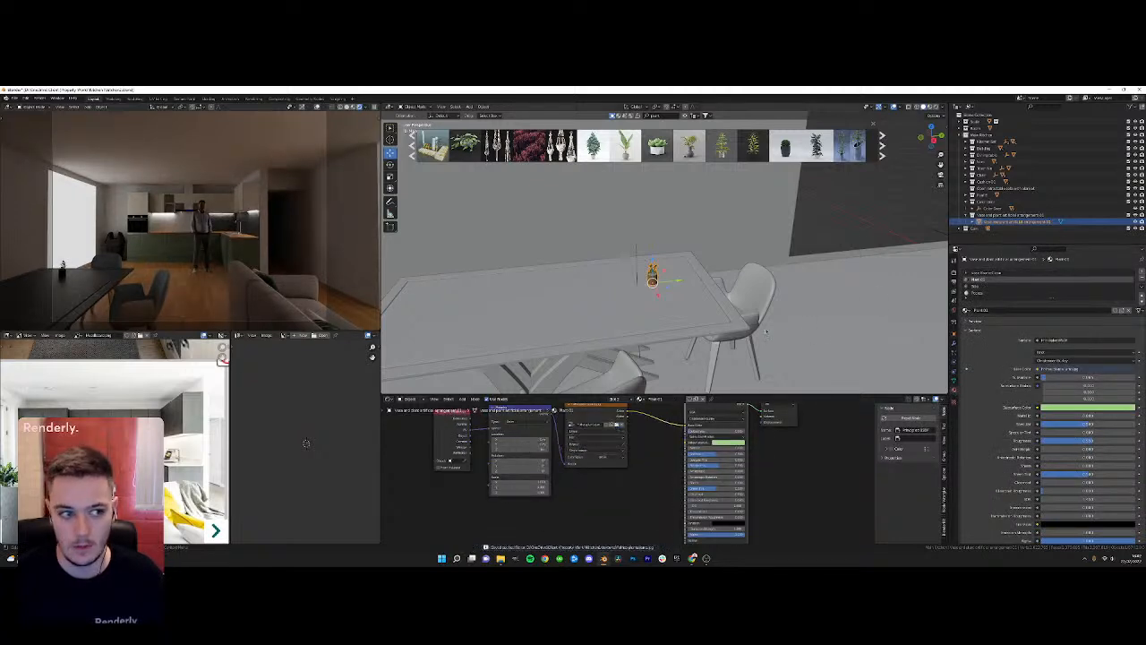
left_click(994, 287)
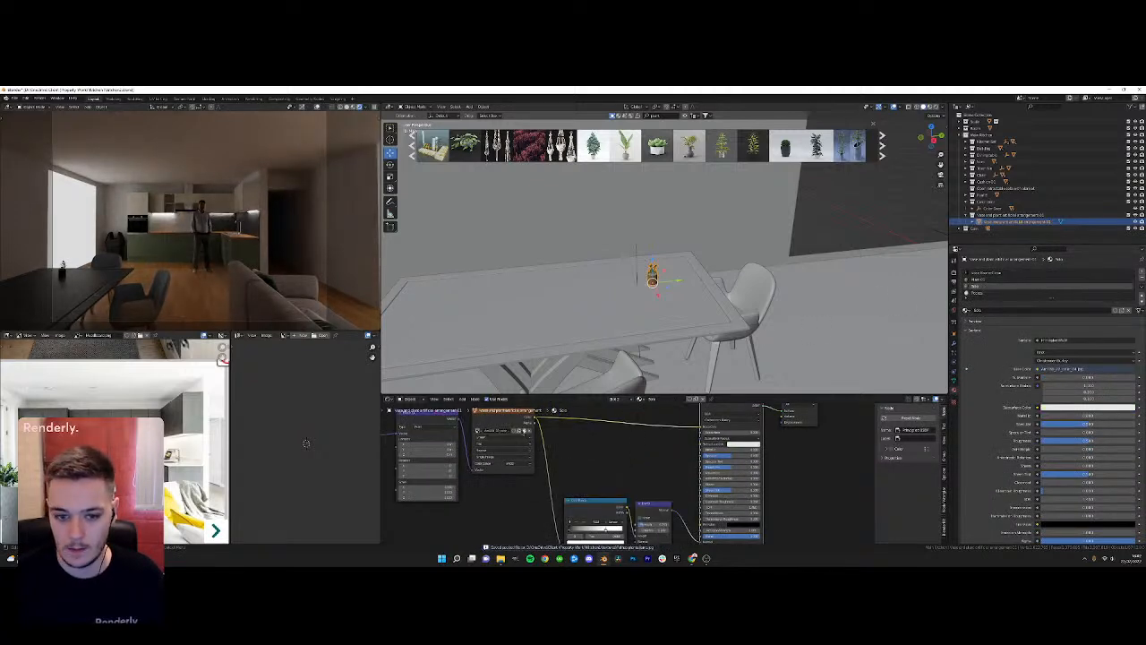
middle_click_drag(627, 488, 635, 457)
left_click(983, 293)
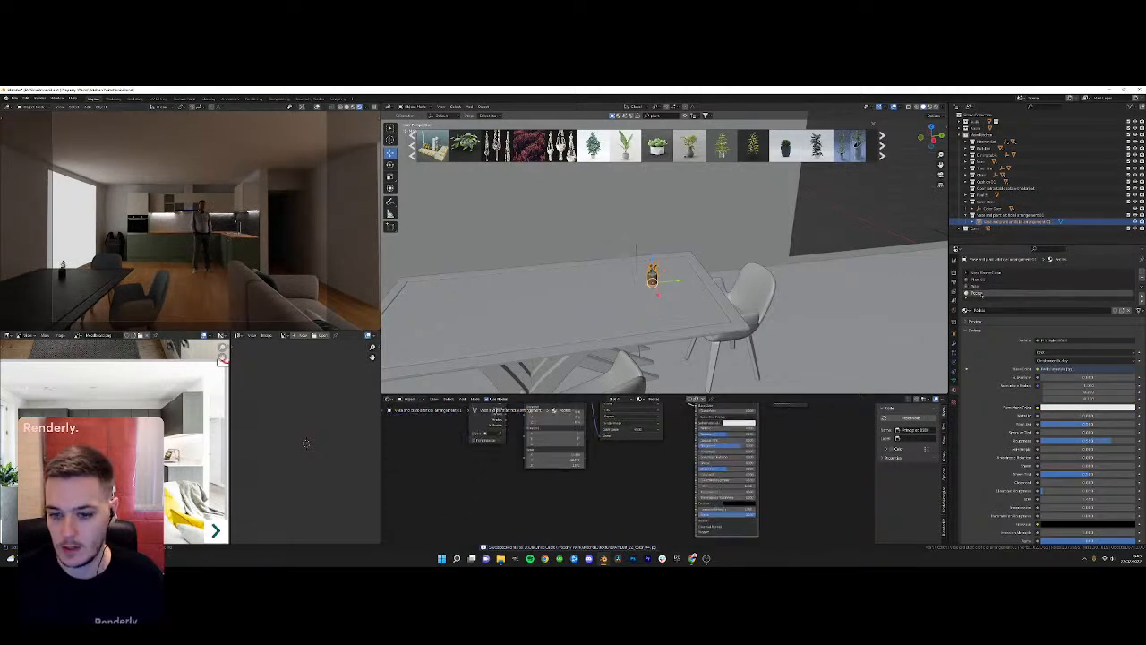
middle_click_drag(649, 414, 625, 463)
scroll(625, 460, "up", 2)
left_click(630, 454)
left_click(630, 452)
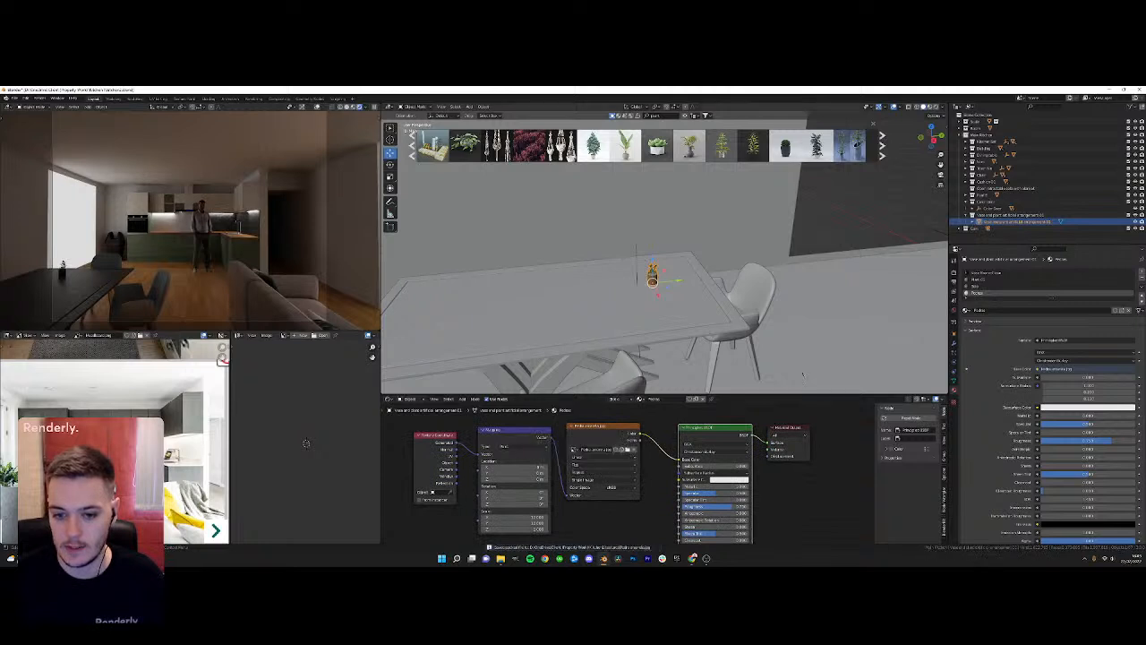
Scale up the vase plant and move it along one axis to a better spot on the dining table
scroll(1003, 358, "down", 1)
middle_click_drag(680, 271, 694, 278)
key("s")
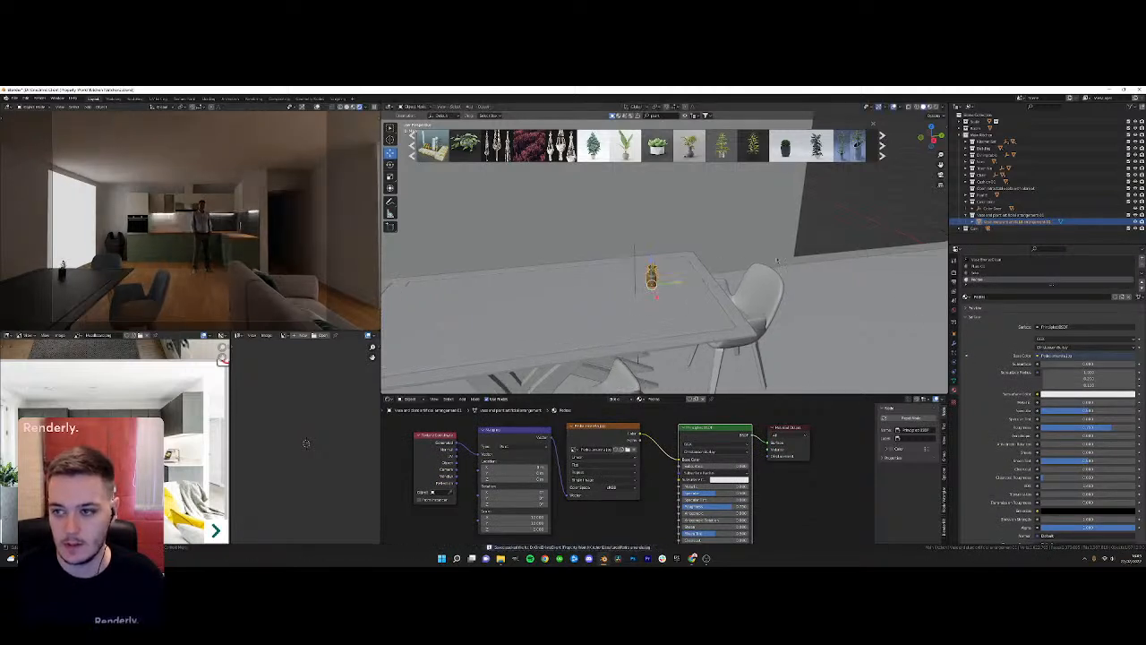
left_click(723, 205)
middle_click_drag(722, 207, 658, 197)
scroll(663, 202, "down", 2)
key("KP_Decimal")
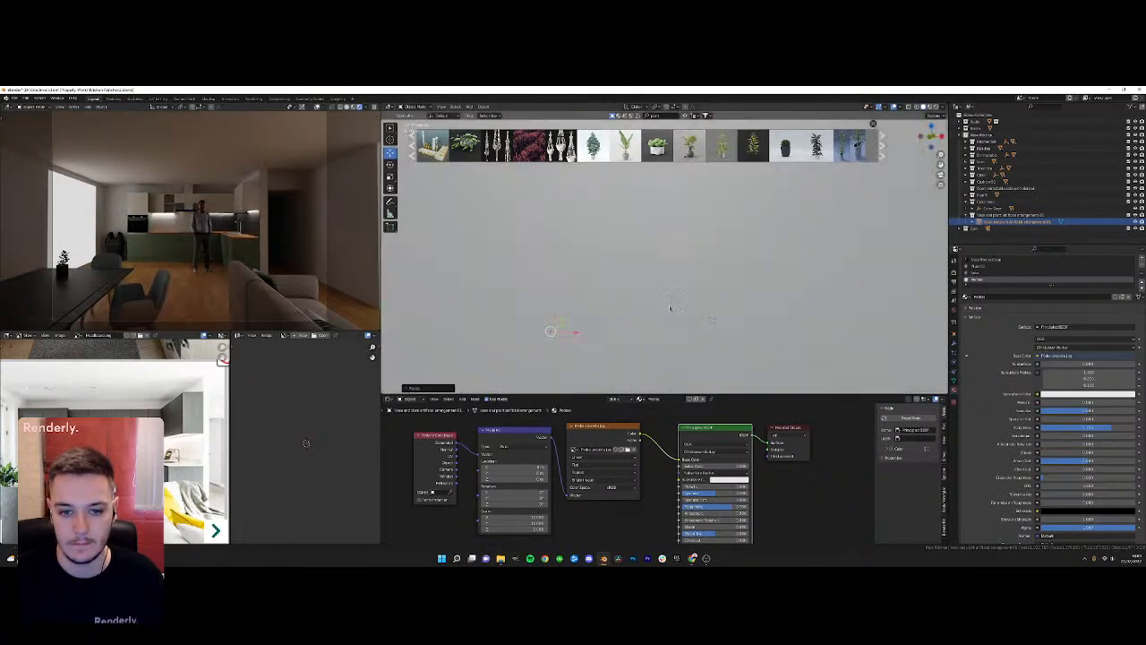
key("g")
key("x")
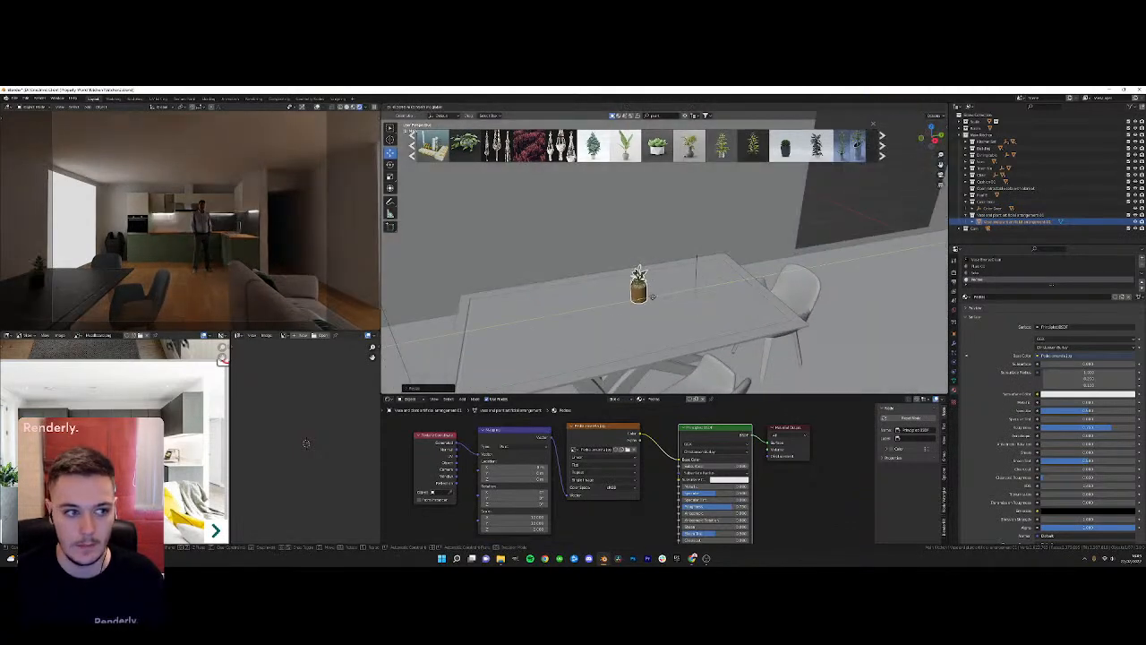
left_click(695, 283)
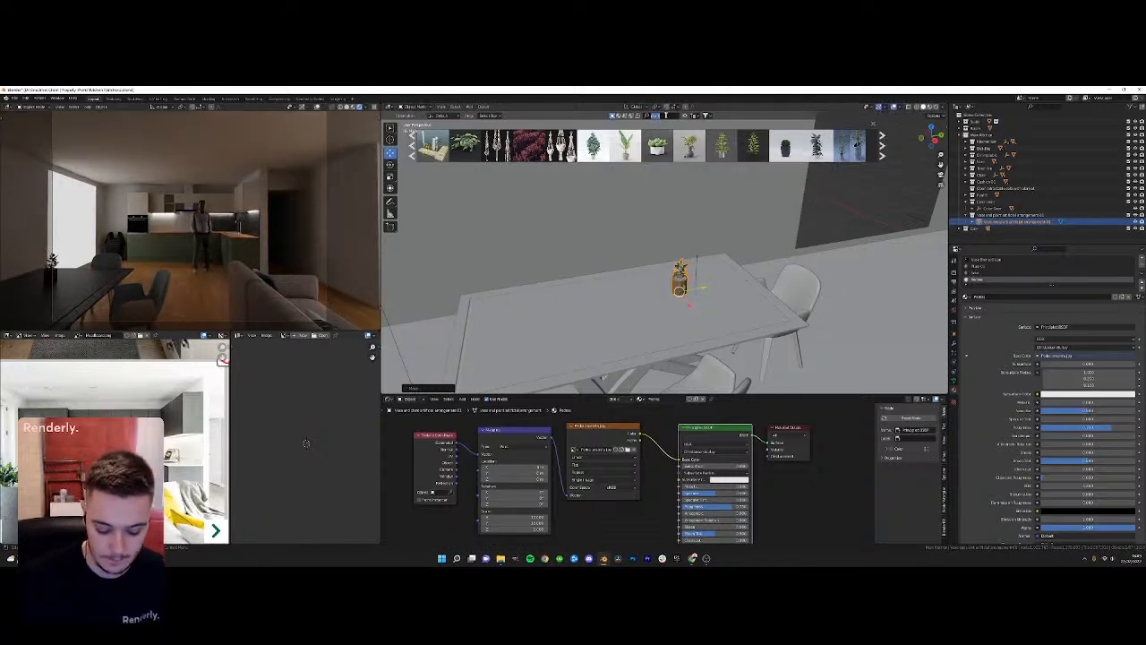
Search the asset library for plates and place the Soup plate in front of the plant on the dining table
type("tes")
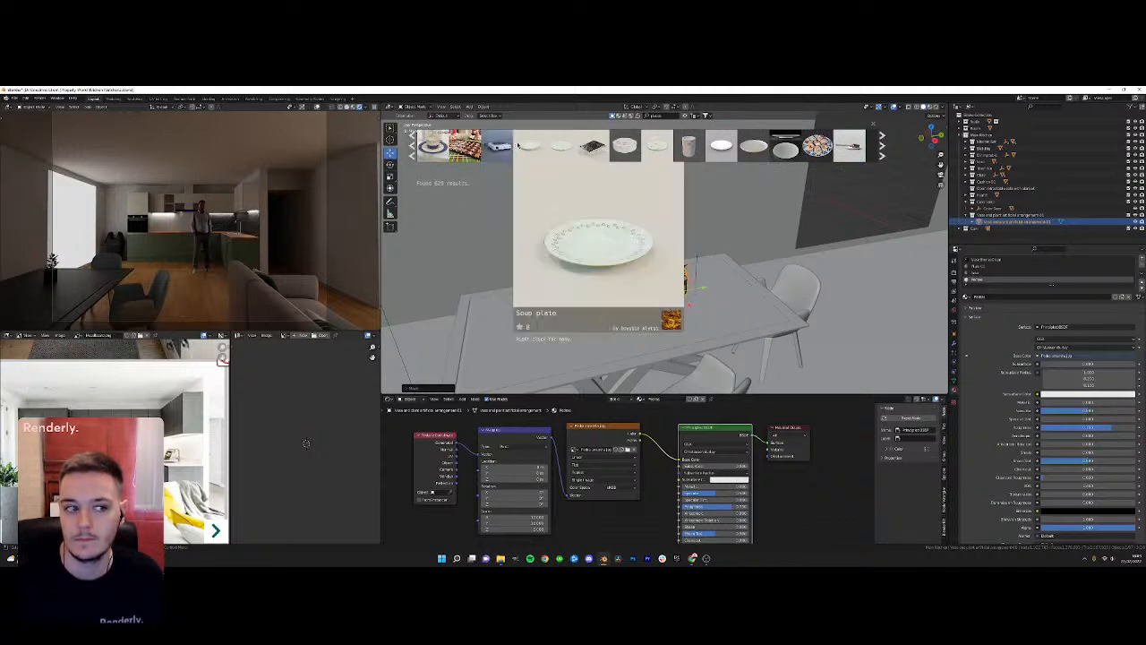
left_click_drag(560, 145, 708, 315)
middle_click_drag(707, 316, 627, 309)
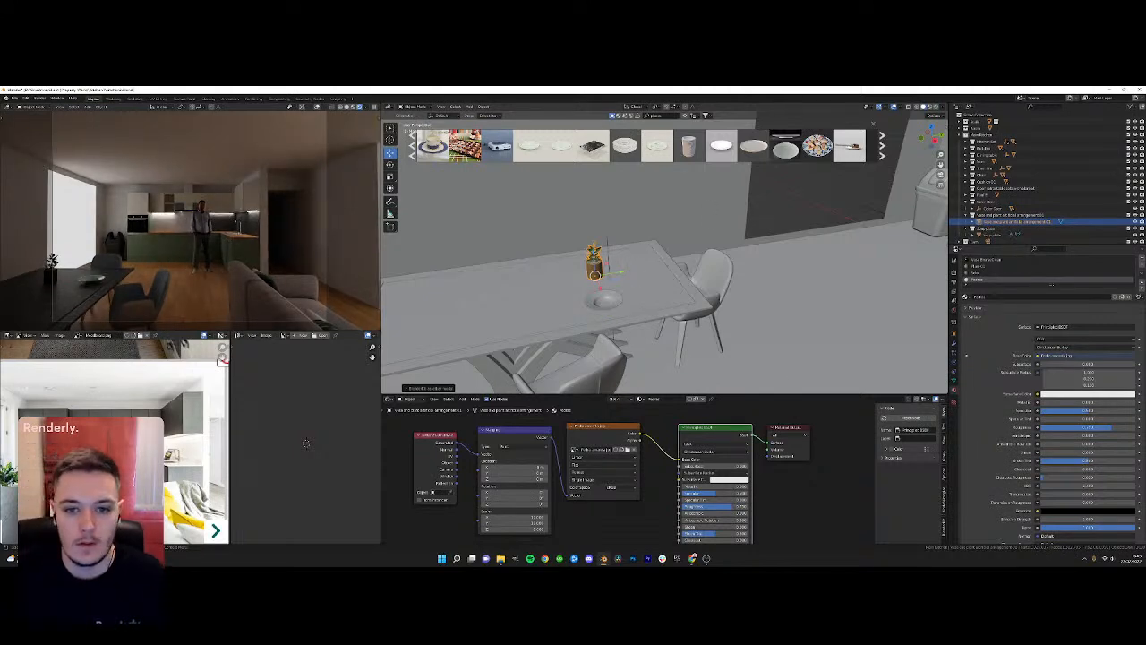
Delete the Color Ramp from the plate's ceramic material and connect the image texture to the Principled shader's Base Color
middle_click_drag(631, 276, 617, 279)
scroll(609, 282, "up", 2)
left_click(598, 287)
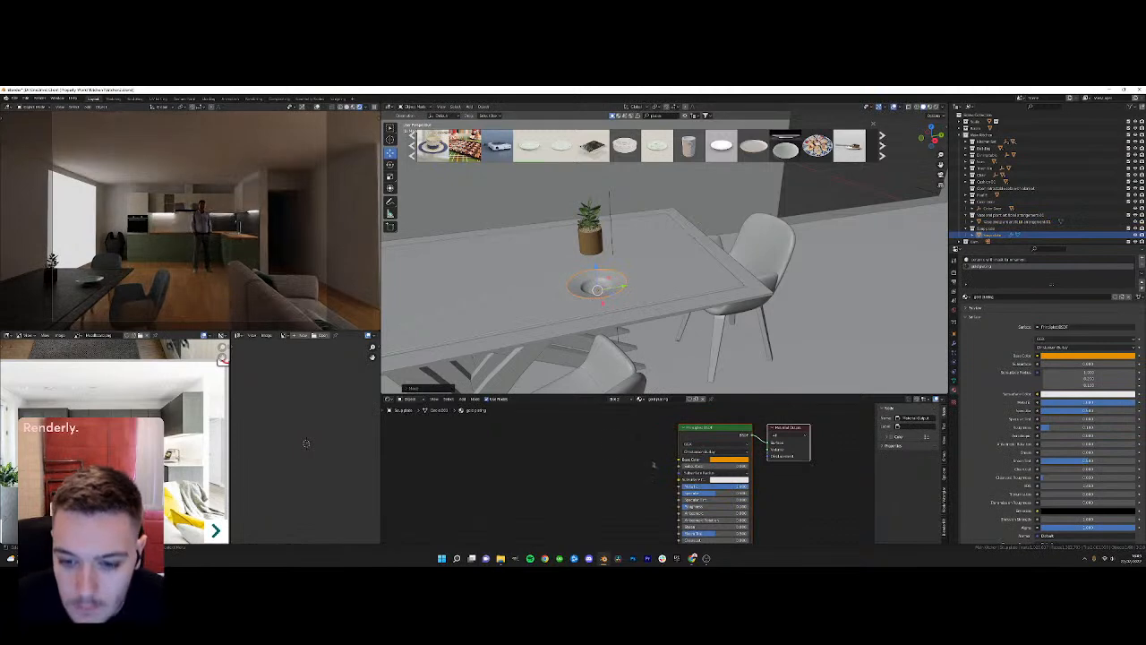
left_click(986, 261)
scroll(618, 473, "down", 4)
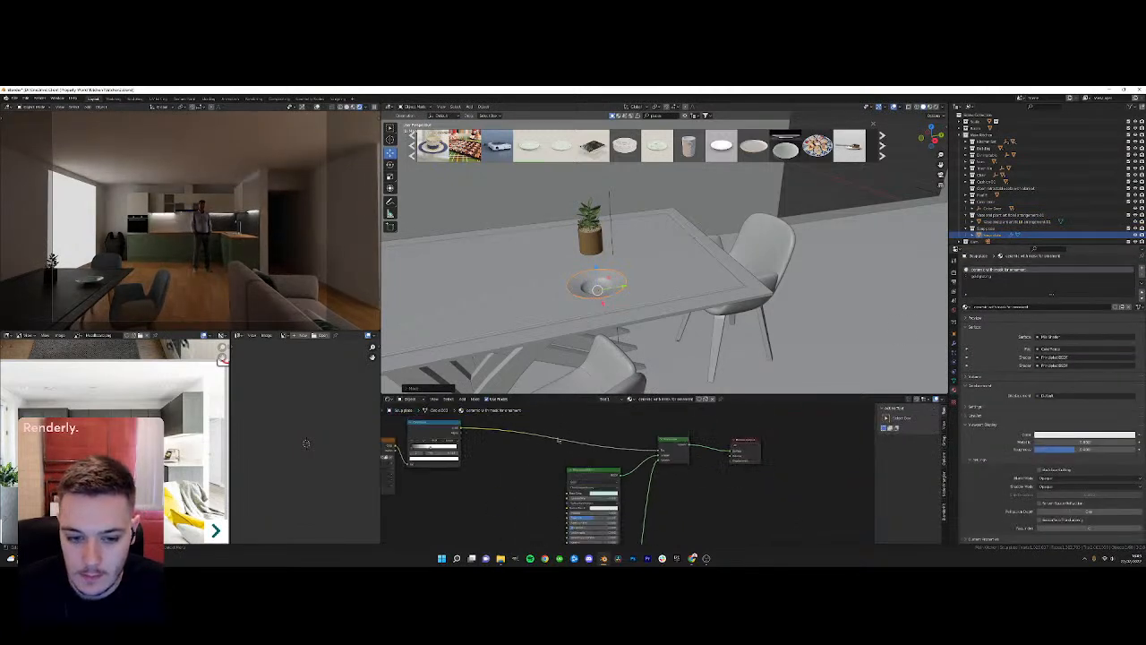
middle_click_drag(582, 466, 648, 481)
left_click_drag(501, 436, 571, 445)
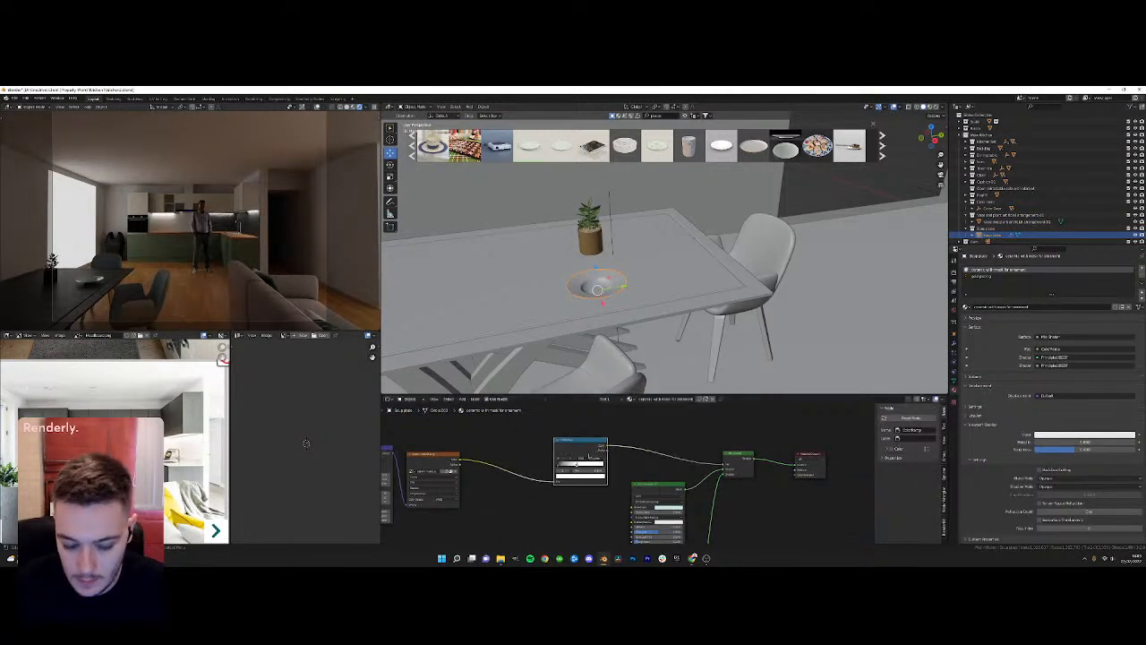
key("x")
left_click_drag(460, 460, 632, 504)
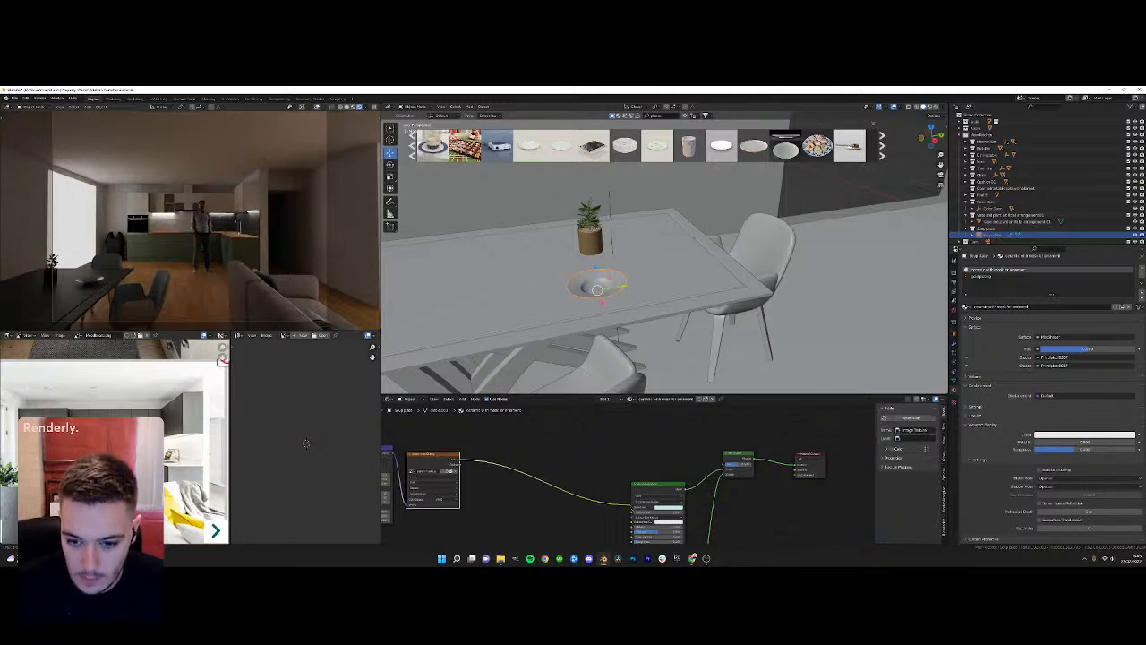
Unpack the plate's texture image to a file and move its node closer to the Principled shader
middle_click_drag(461, 468, 472, 455)
left_click(461, 458)
left_click_drag(443, 441, 544, 453)
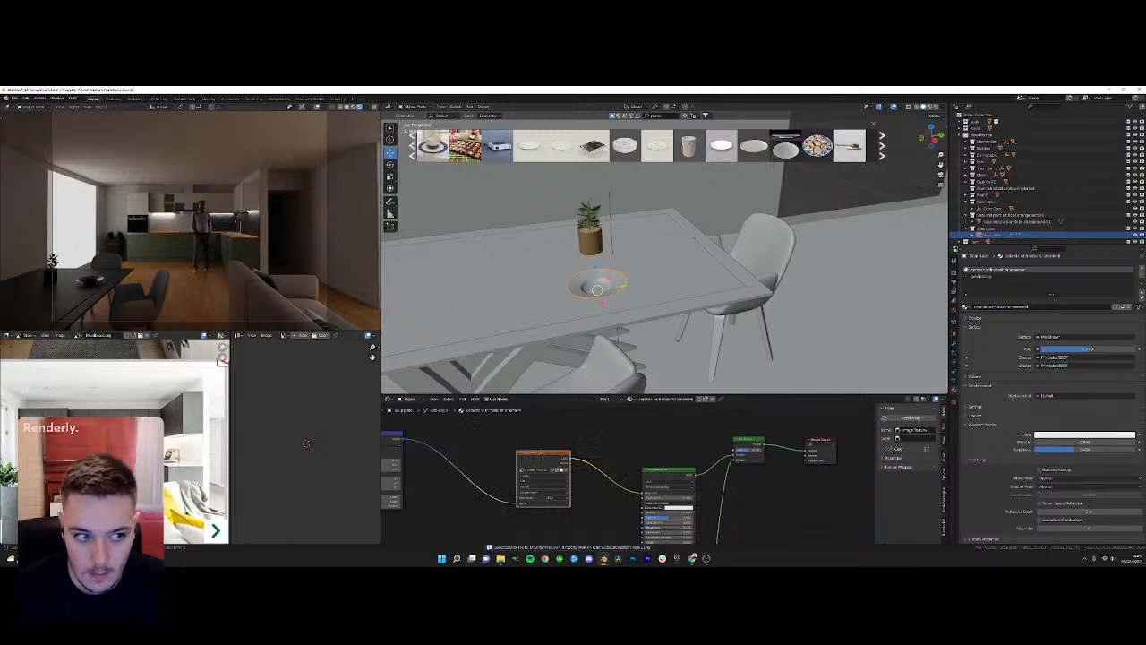
Show the dining table viewport in Material Preview, framed on the plate
scroll(573, 348, "up", 2)
key("z")
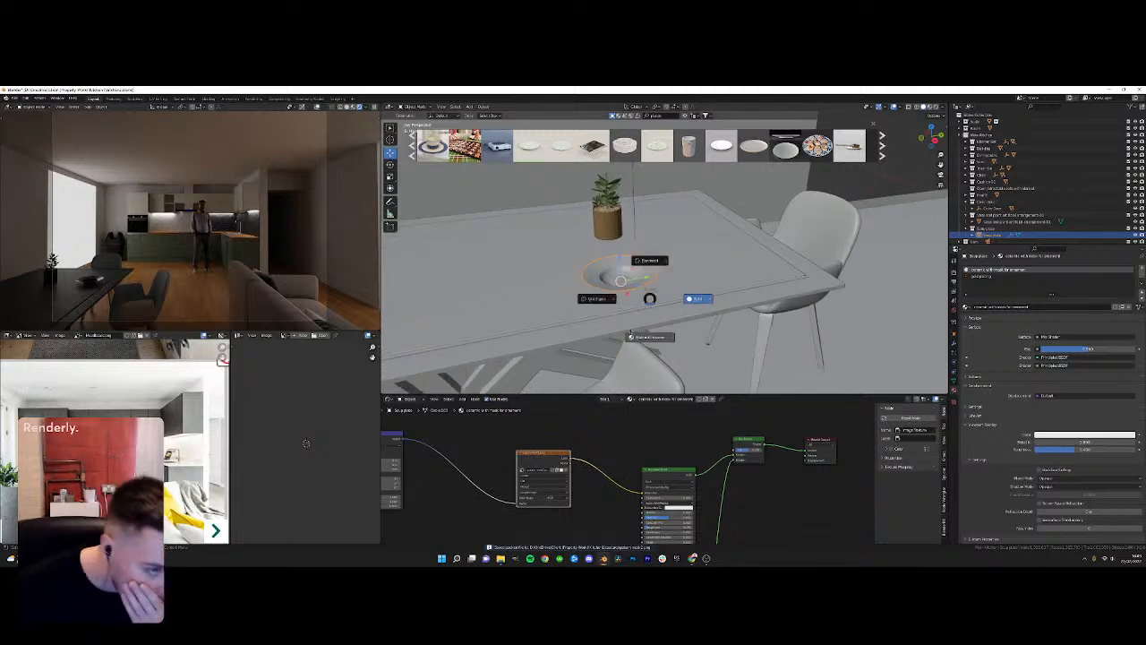
left_click(632, 335)
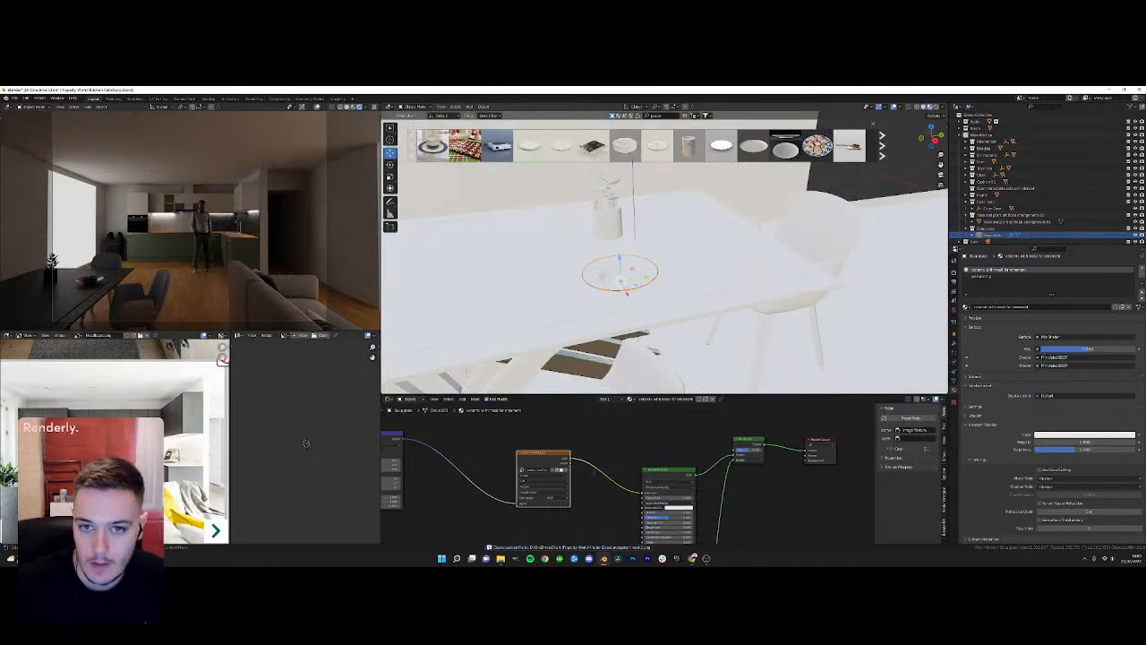
Switch to the browser's live-stream dashboard to check the stream, and return to Blender
left_click(692, 557)
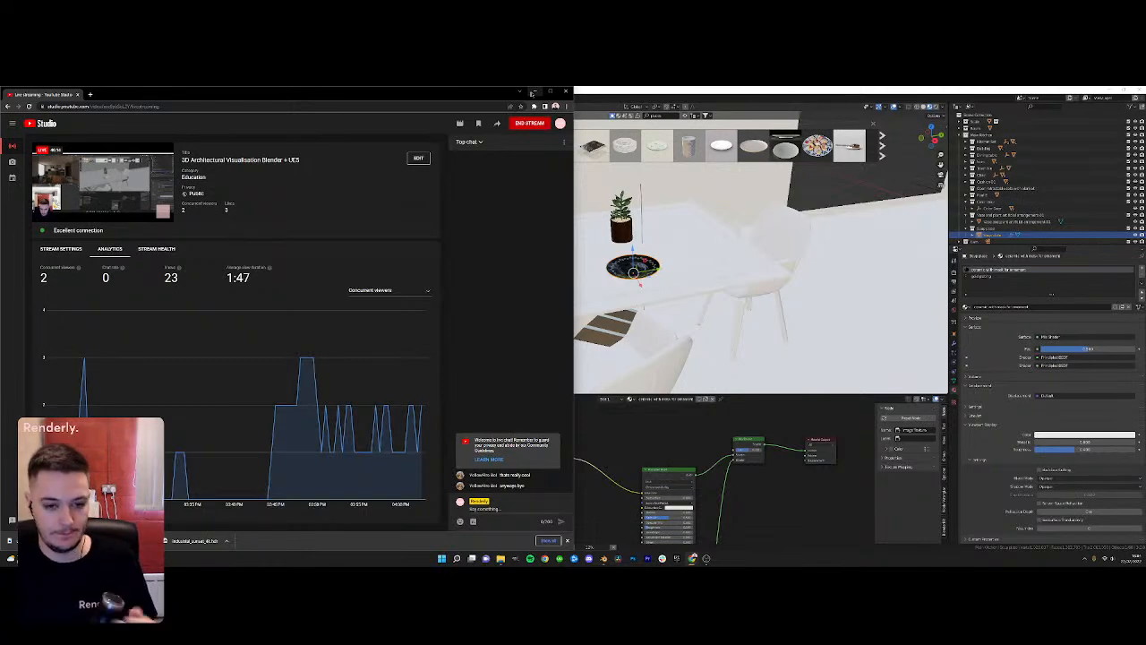
left_click(521, 92)
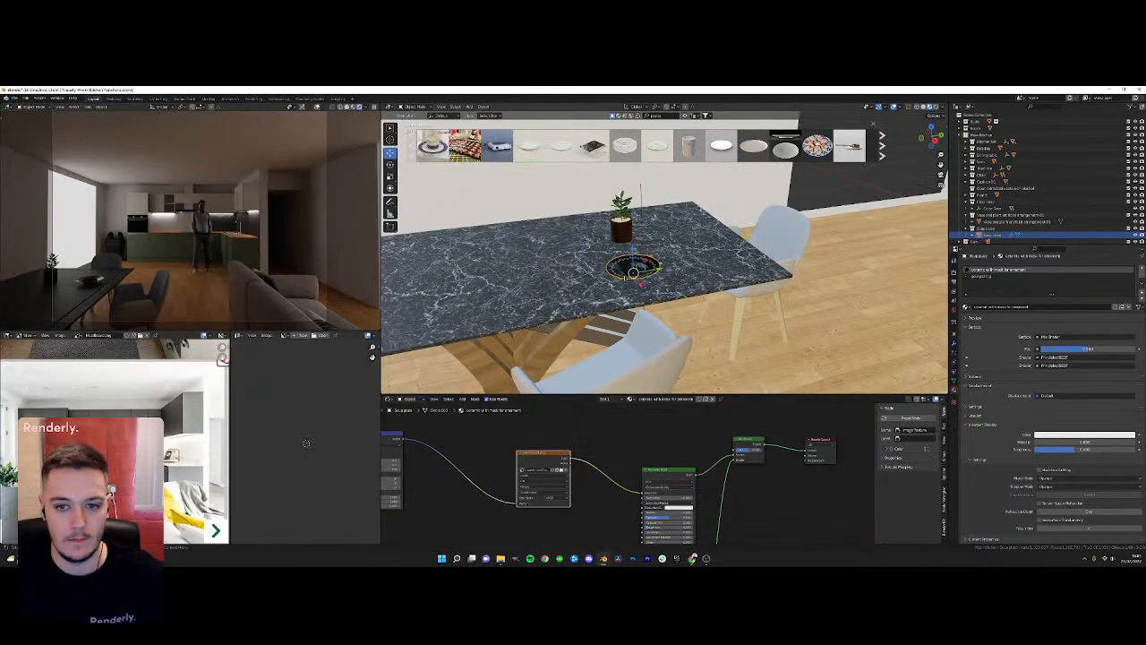
Examine the plate's full ceramic node tree and move the second Principled shader node closer to its neighbours
scroll(627, 269, "up", 3)
left_click_drag(605, 291, 574, 301)
scroll(588, 507, "down", 2)
middle_click_drag(575, 500, 581, 453)
left_click(463, 399)
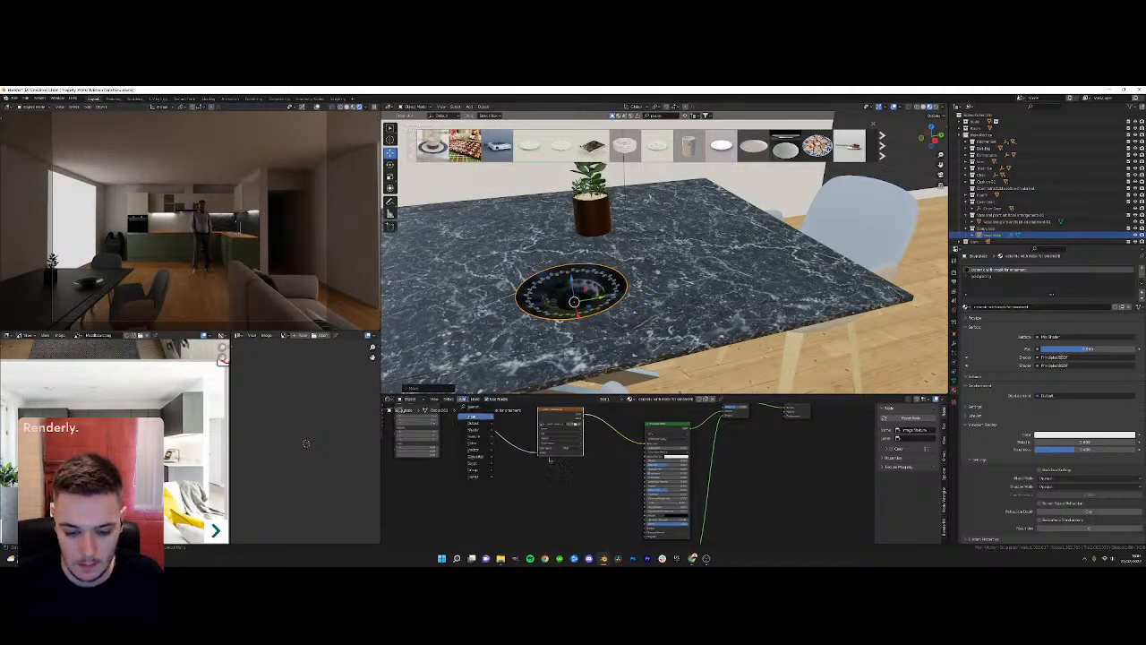
key("Escape")
middle_click_drag(511, 435, 577, 437)
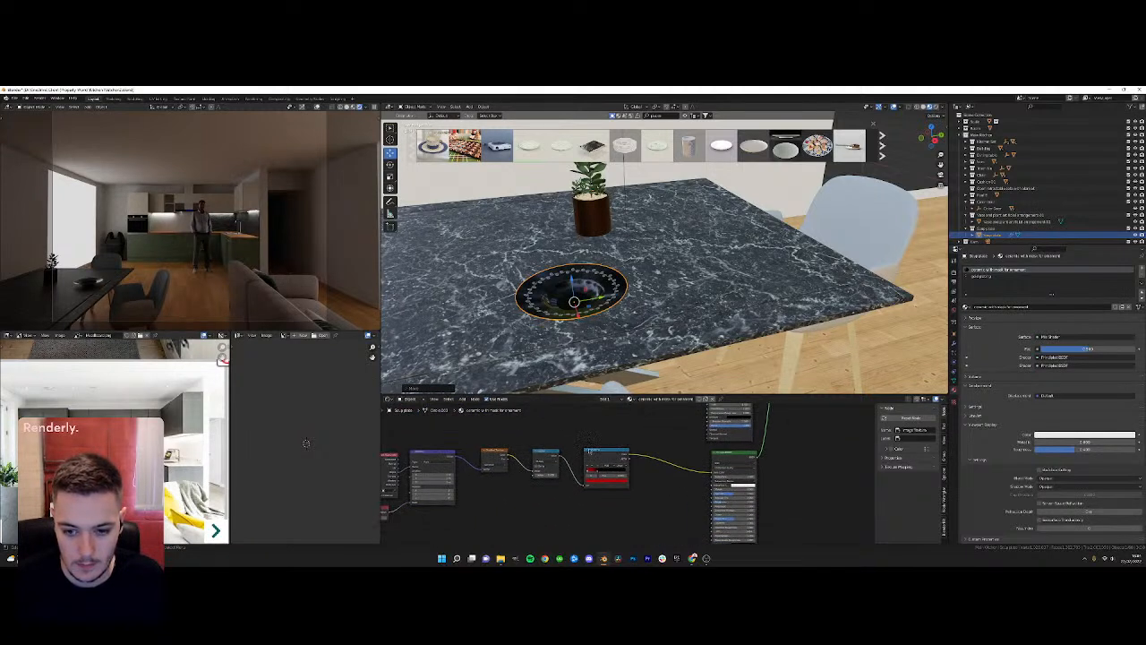
scroll(615, 461, "down", 4)
middle_click_drag(655, 417, 635, 453)
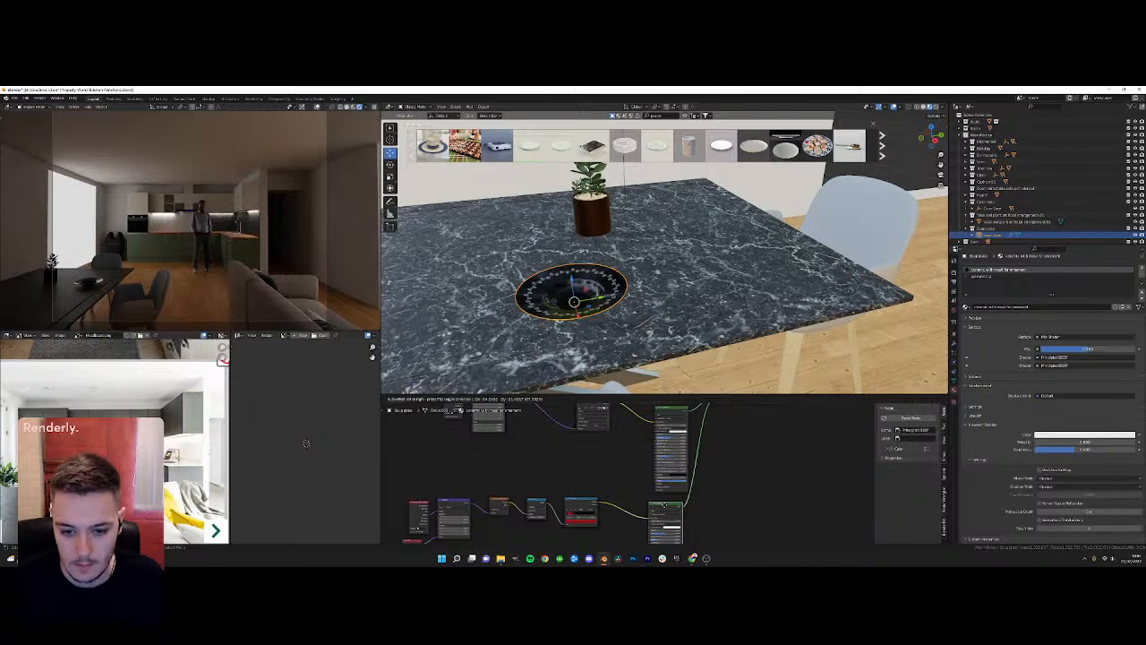
middle_click_drag(556, 529, 578, 484)
scroll(578, 484, "up", 2)
middle_click_drag(632, 417, 569, 473)
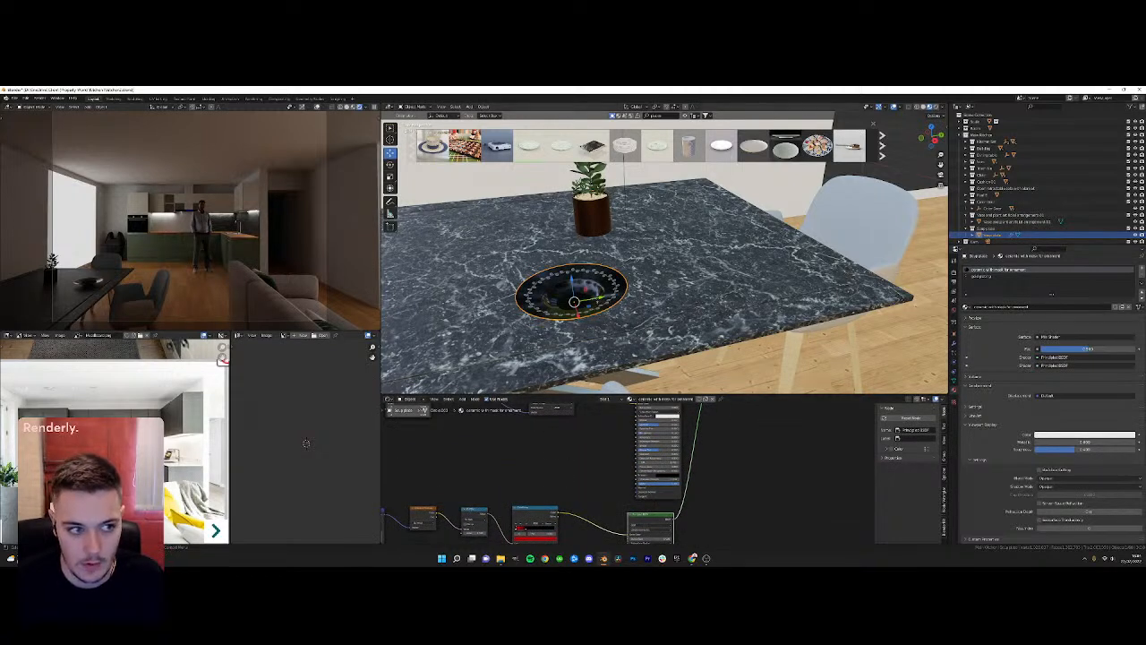
Move the plate across the dining table, away from the plant
left_click_drag(606, 298, 551, 285)
scroll(626, 286, "down", 3)
middle_click_drag(618, 288, 615, 265)
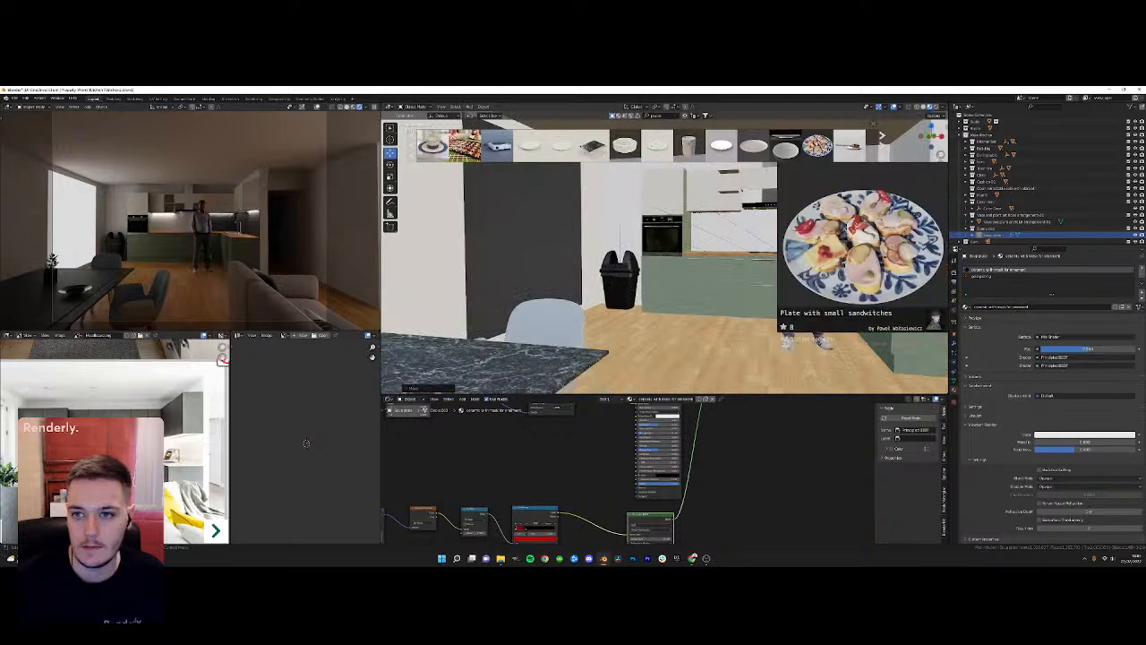
Browse further pages of the plate results in the asset library
left_click(881, 136)
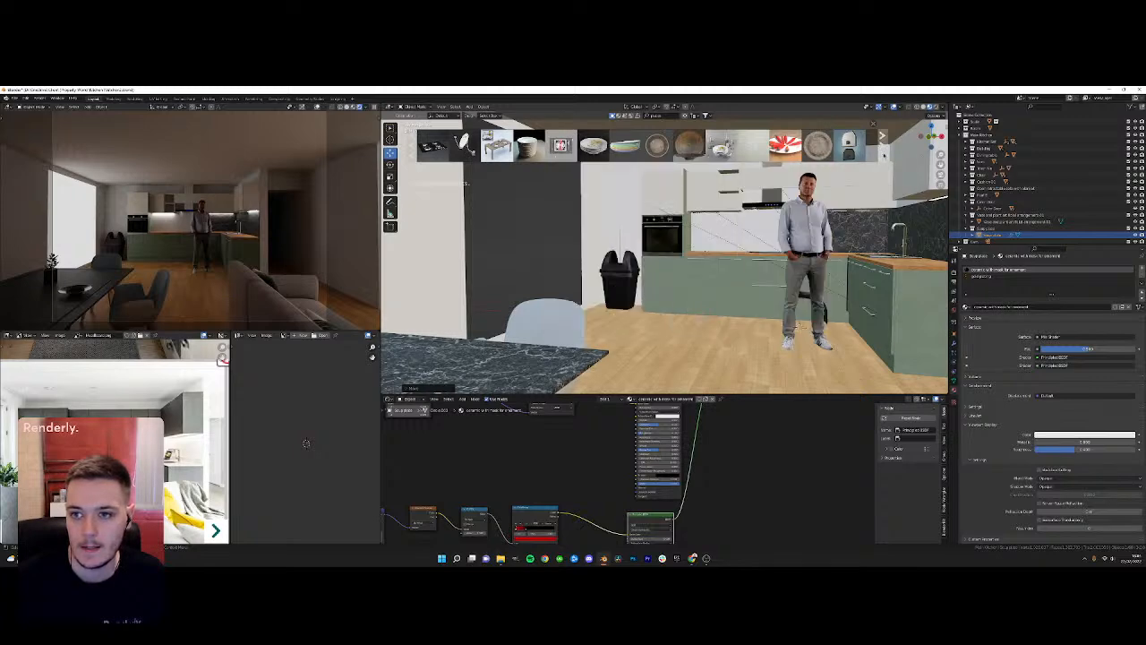
left_click(884, 155)
middle_click_drag(647, 291, 684, 313)
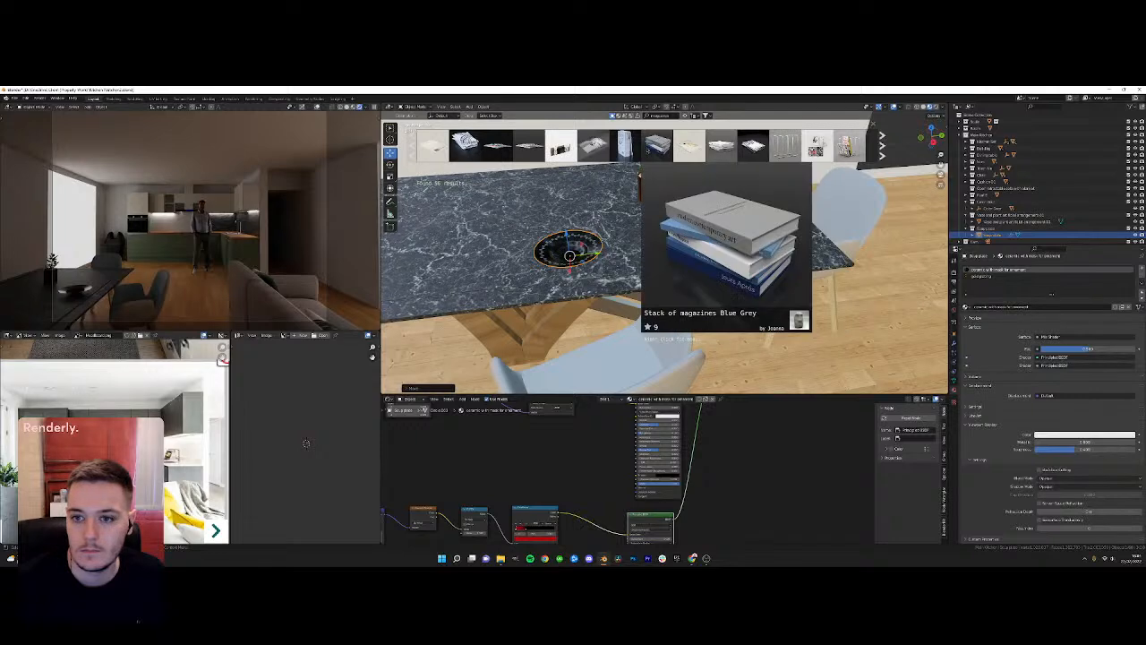
Place the fashion magazines asset from the magazine results on the dining table beside the plant
mouse_move(560, 145)
mouse_move(690, 145)
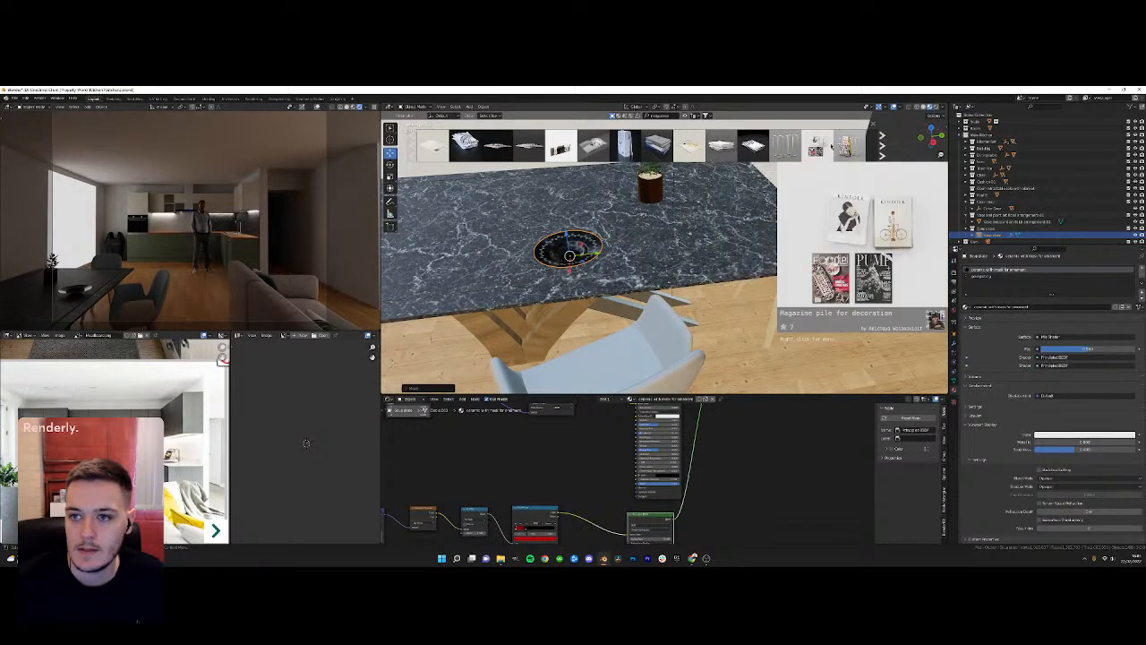
mouse_move(466, 145)
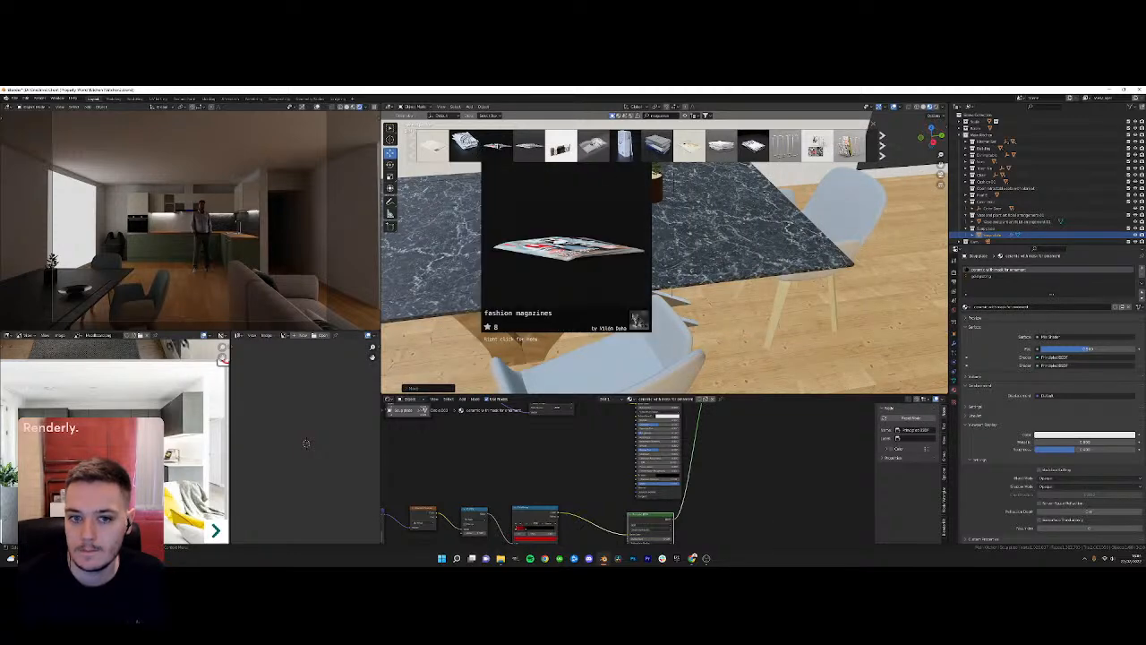
left_click_drag(508, 153, 735, 272)
middle_click_drag(735, 273, 713, 242)
Select the top magazine on the dining table and unpack its cover image to an external file
left_click(492, 275)
scroll(689, 255, "up", 1)
scroll(619, 426, "down", 3)
middle_click_drag(618, 426, 596, 445)
scroll(602, 472, "up", 8)
scroll(606, 467, "up", 2)
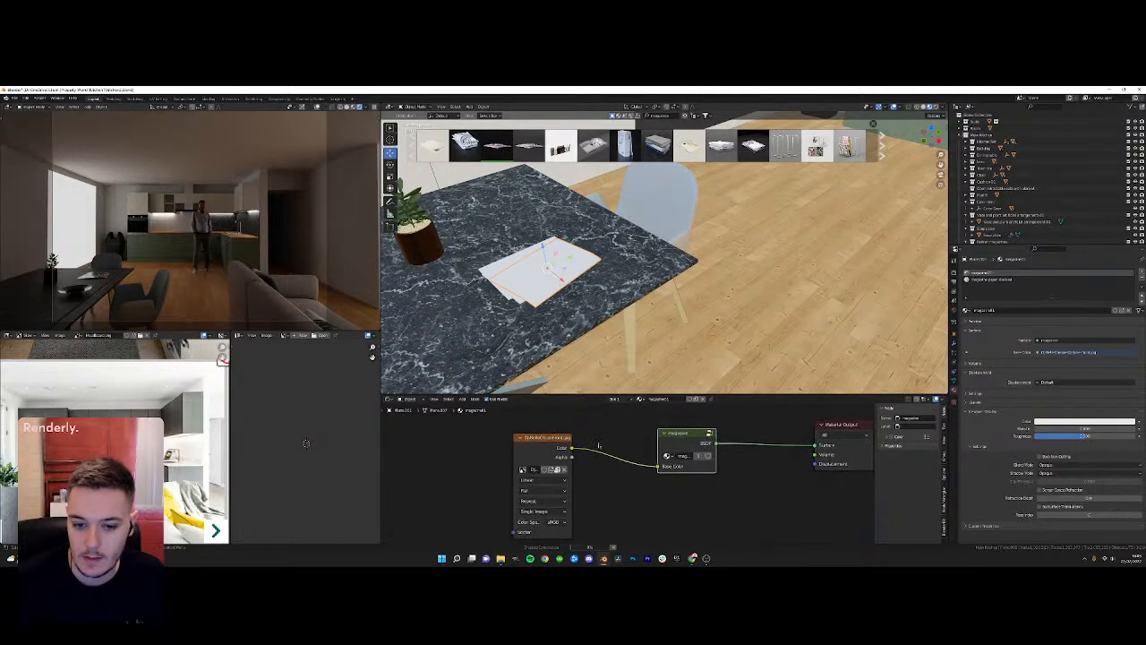
scroll(572, 458, "up", 1)
left_click(553, 470)
left_click(553, 471)
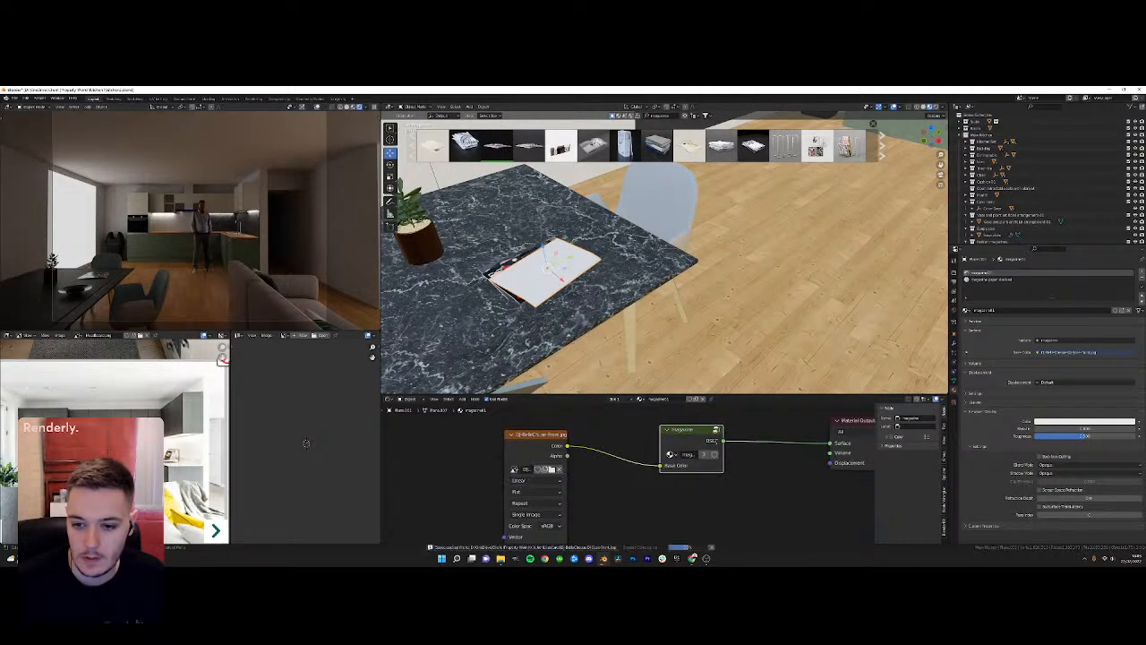
Inspect the magazine's shader group, dissolve it and link the cover image straight to the material output
key("Tab")
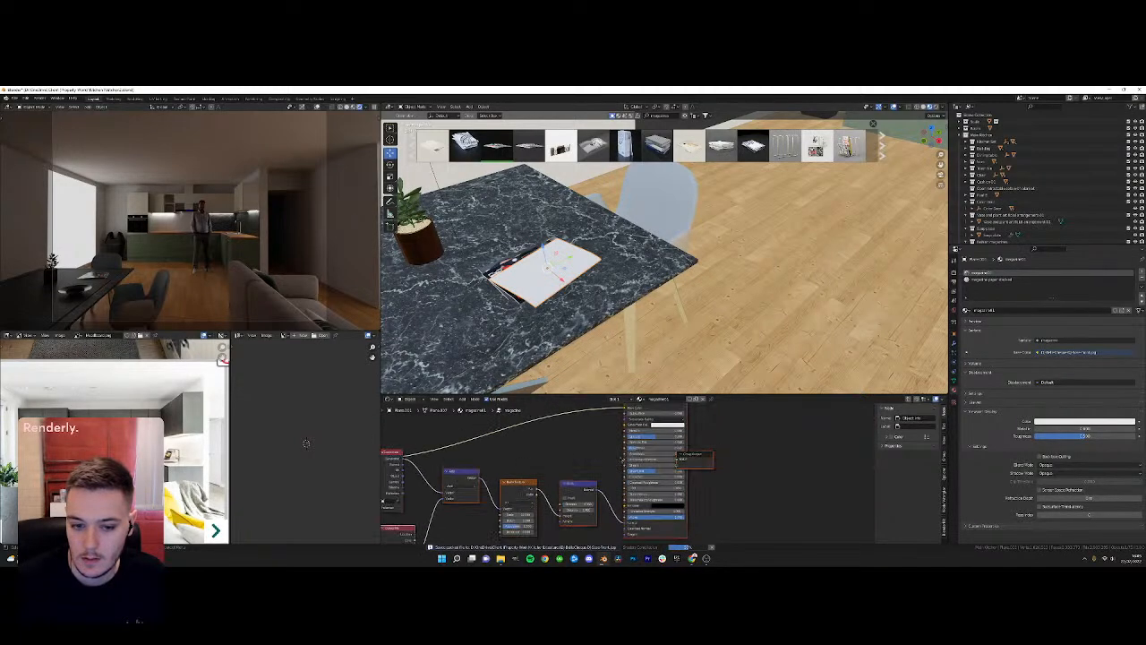
scroll(584, 444, "down", 2)
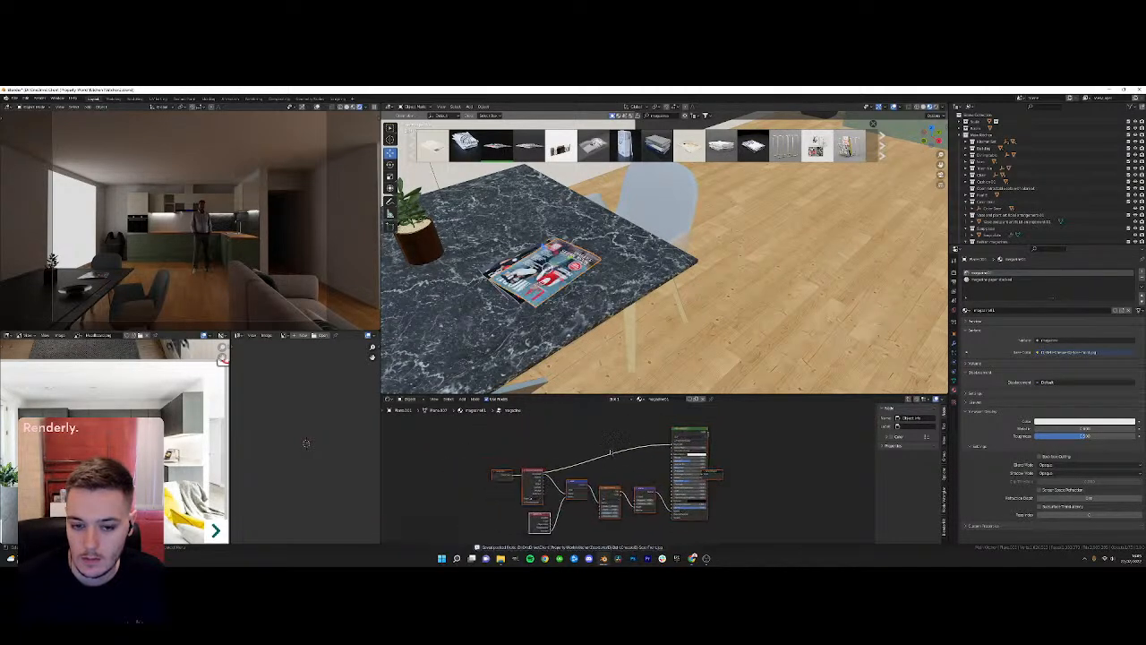
scroll(584, 430, "up", 2)
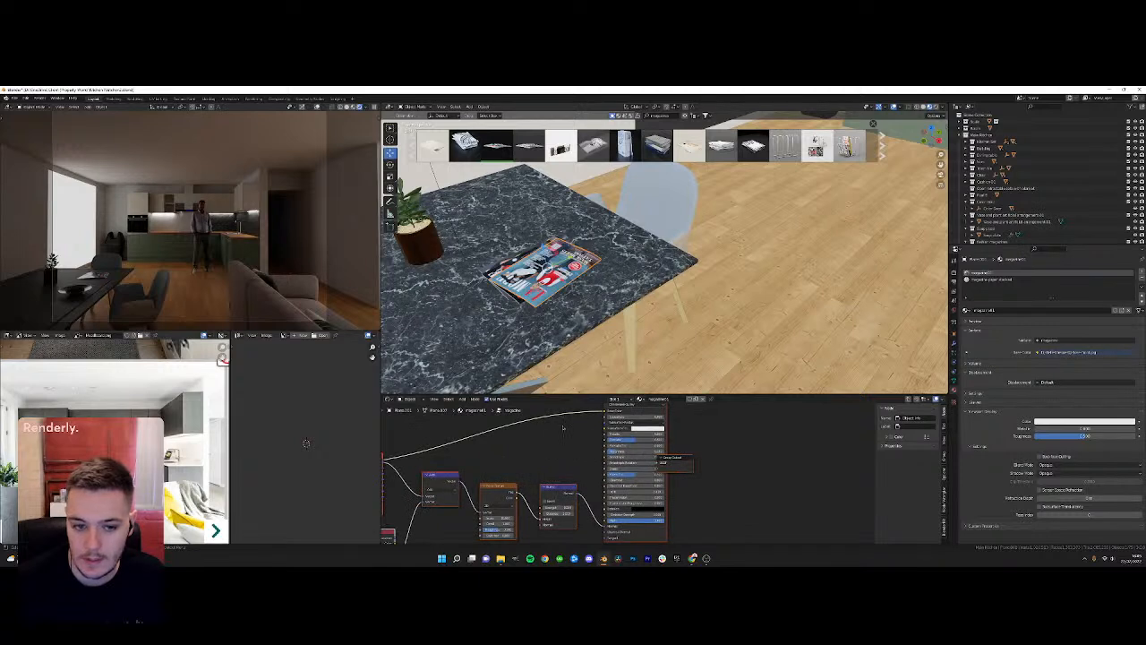
key("Tab")
key("ctrl+x")
left_click(572, 450)
left_click_drag(573, 450, 646, 456)
scroll(672, 449, "up", 8)
key("ctrl+z")
key("ctrl+z")
key("ctrl+z")
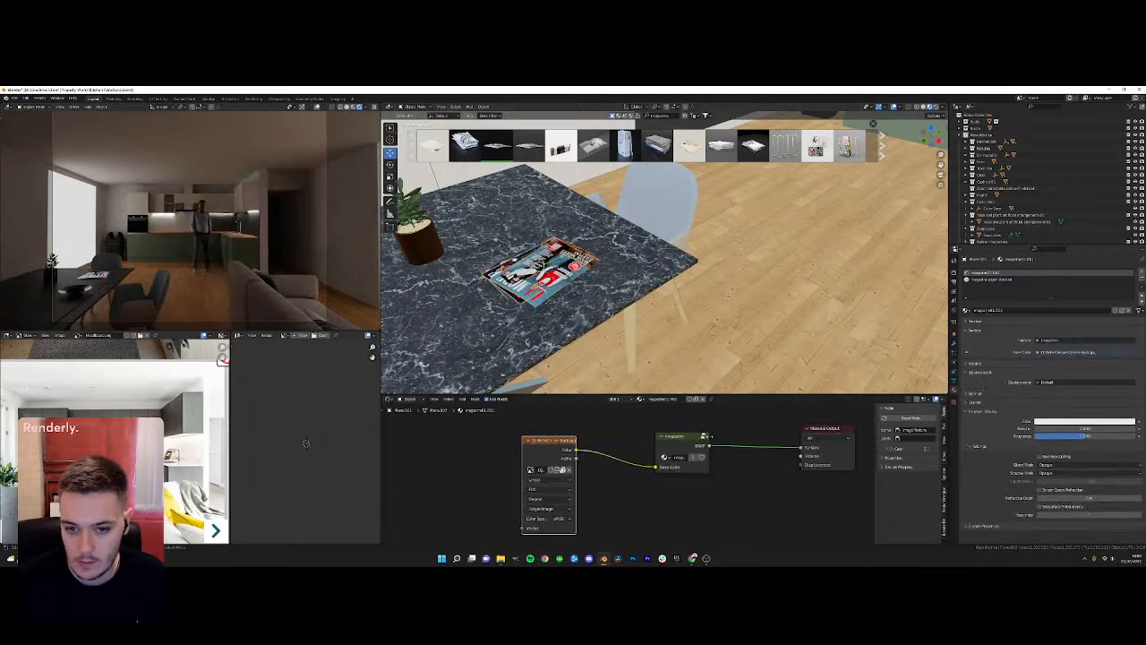
Replace the group node in another magazine's cover material with a direct image-to-surface link, and unpack its image to an external file
left_click(686, 439)
key("Delete")
left_click_drag(577, 449, 803, 450)
key("ctrl+s")
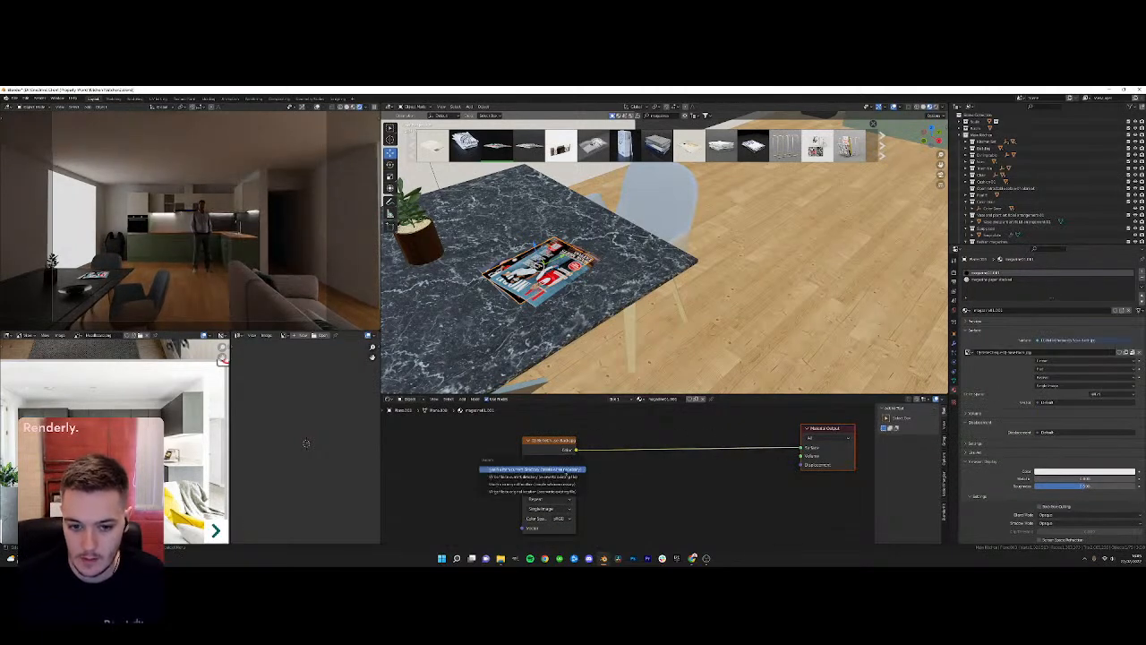
left_click(540, 265)
scroll(663, 442, "down", 4)
scroll(570, 434, "up", 2)
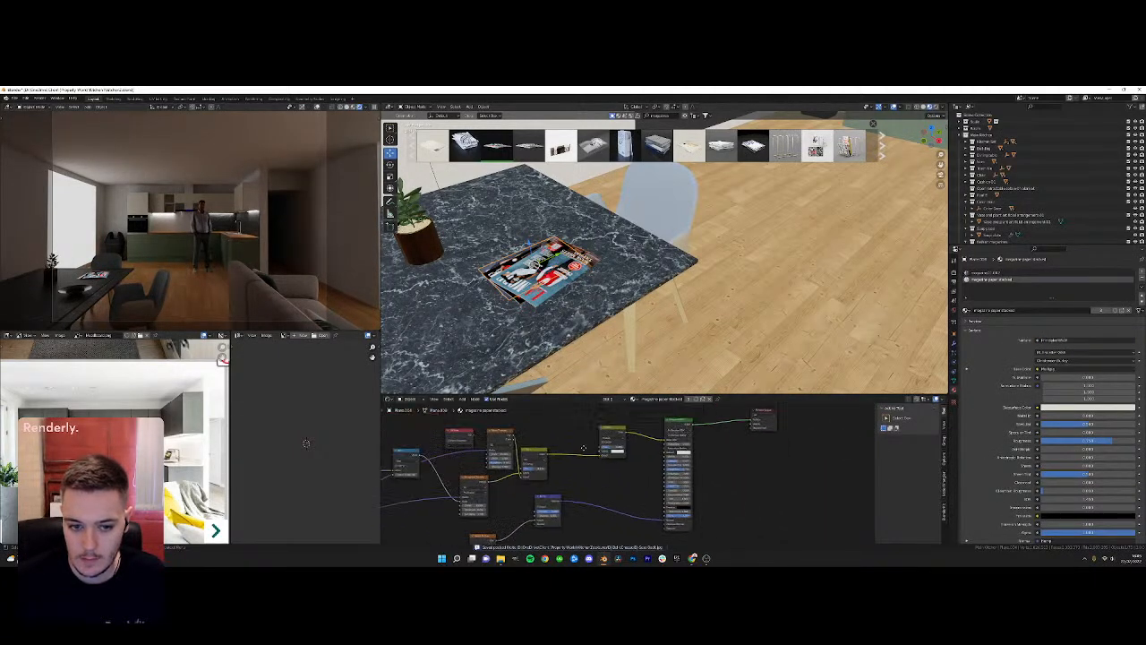
middle_click_drag(591, 295, 626, 288)
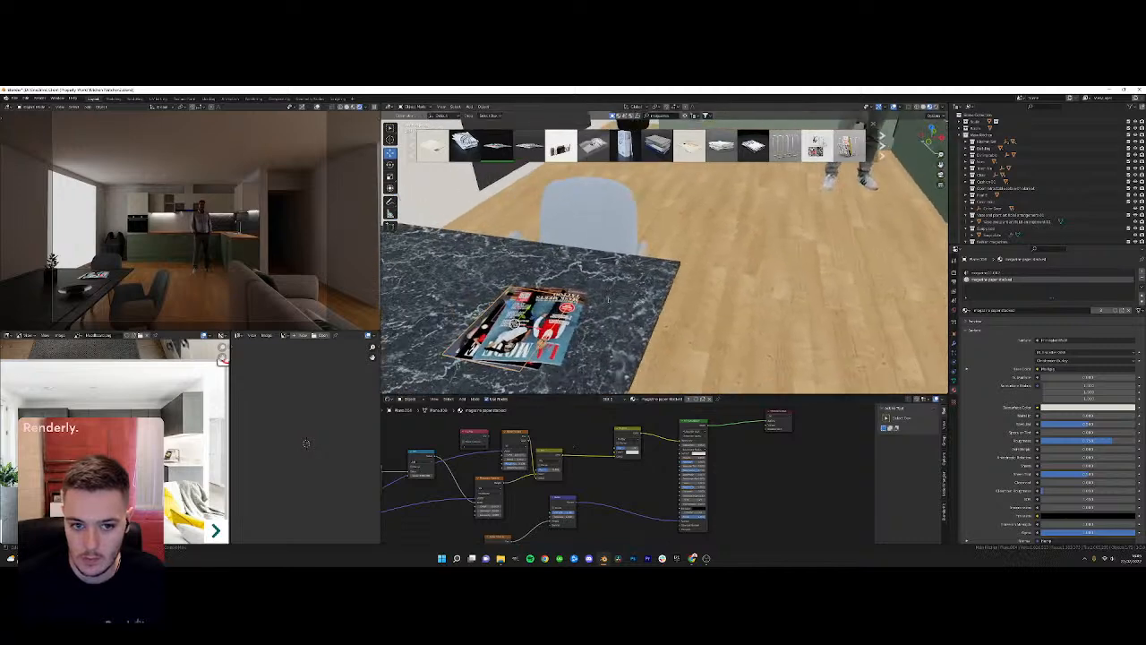
key("g")
left_click(617, 286)
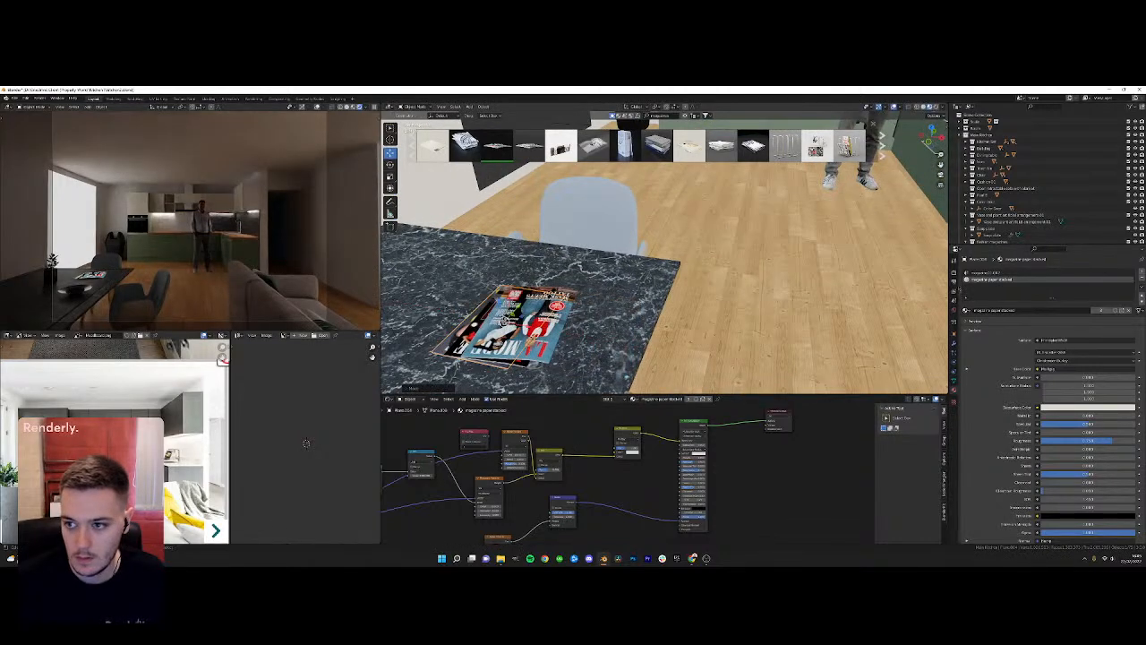
key("ctrl+z")
key("ctrl+z")
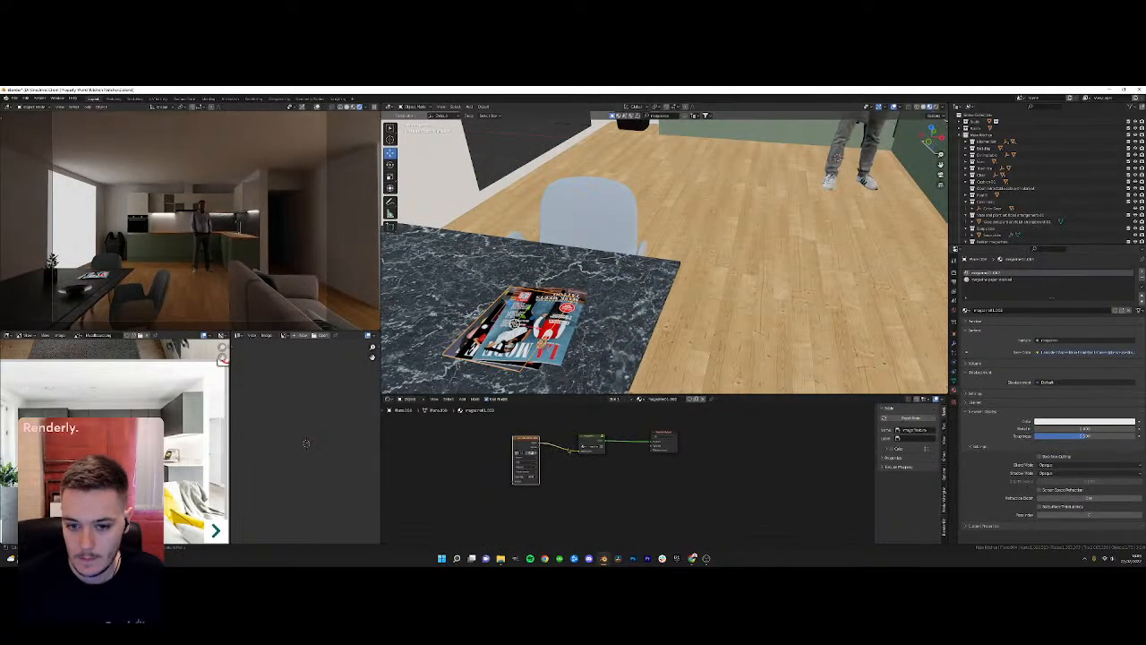
key("ctrl+z")
key("ctrl+z")
key("ctrl+z")
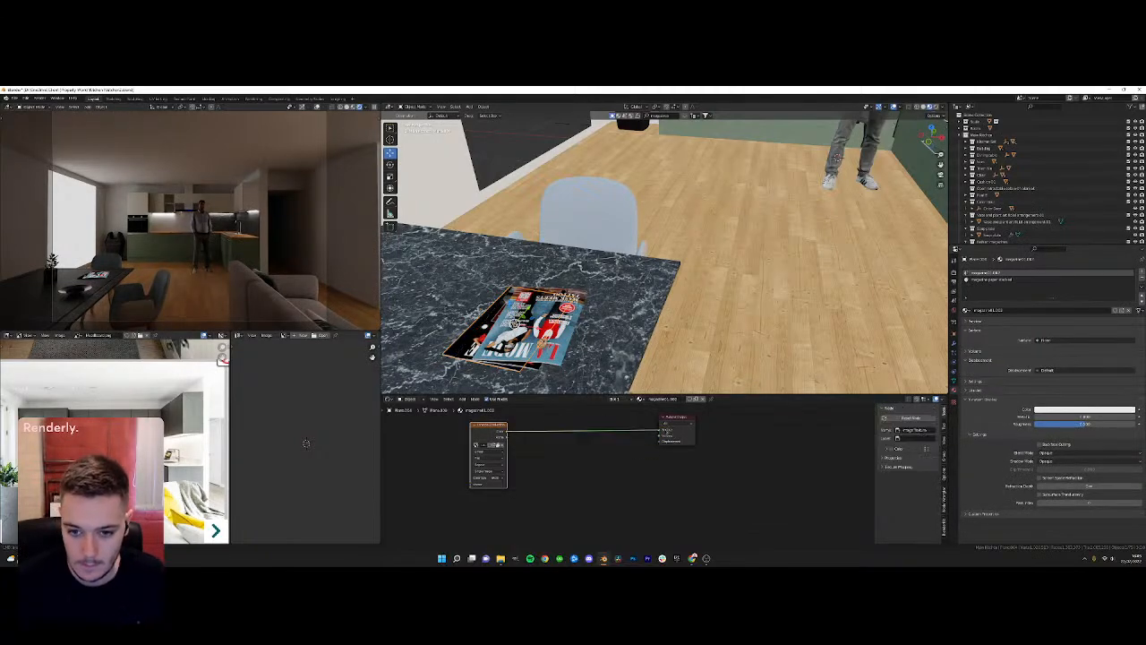
key("ctrl+z")
key("ctrl+z")
Delete all texture nodes feeding the Principled shader in the magazine paper stacked material
scroll(664, 253, "down", 2)
middle_click_drag(626, 269, 712, 231)
mouse_move(658, 260)
middle_mouse_down()
mouse_move(694, 237)
mouse_move(637, 249)
mouse_move(646, 255)
middle_mouse_up()
scroll(664, 253, "up", 4)
left_click(672, 214)
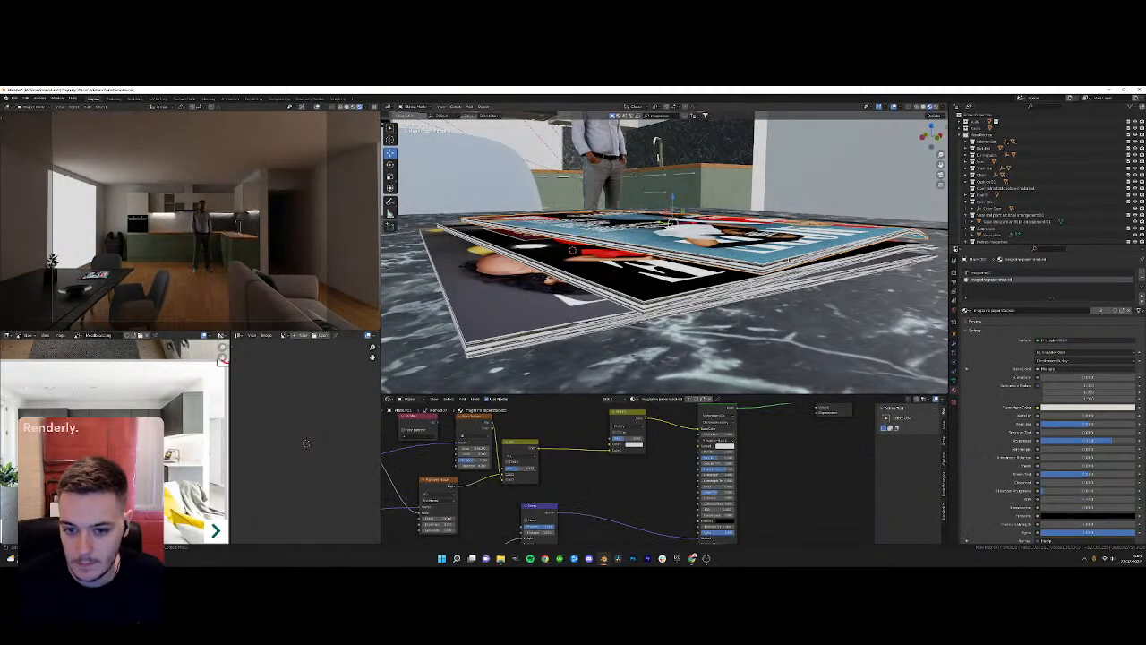
scroll(626, 470, "down", 5)
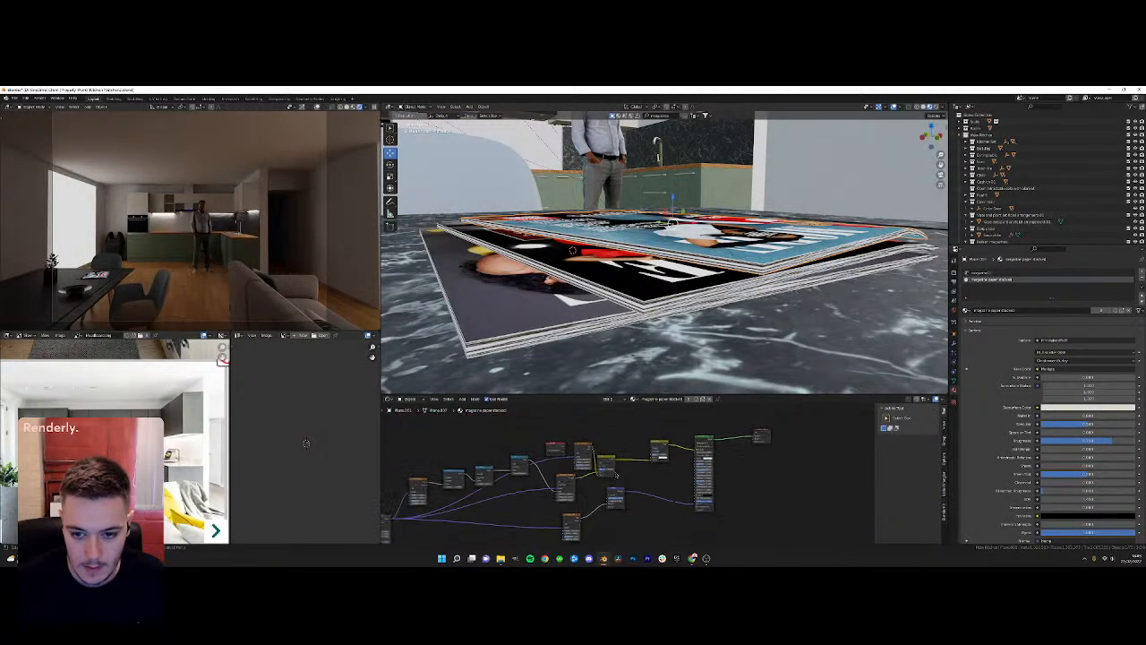
scroll(752, 501, "down", 3)
left_click_drag(751, 523, 537, 447)
key("Delete")
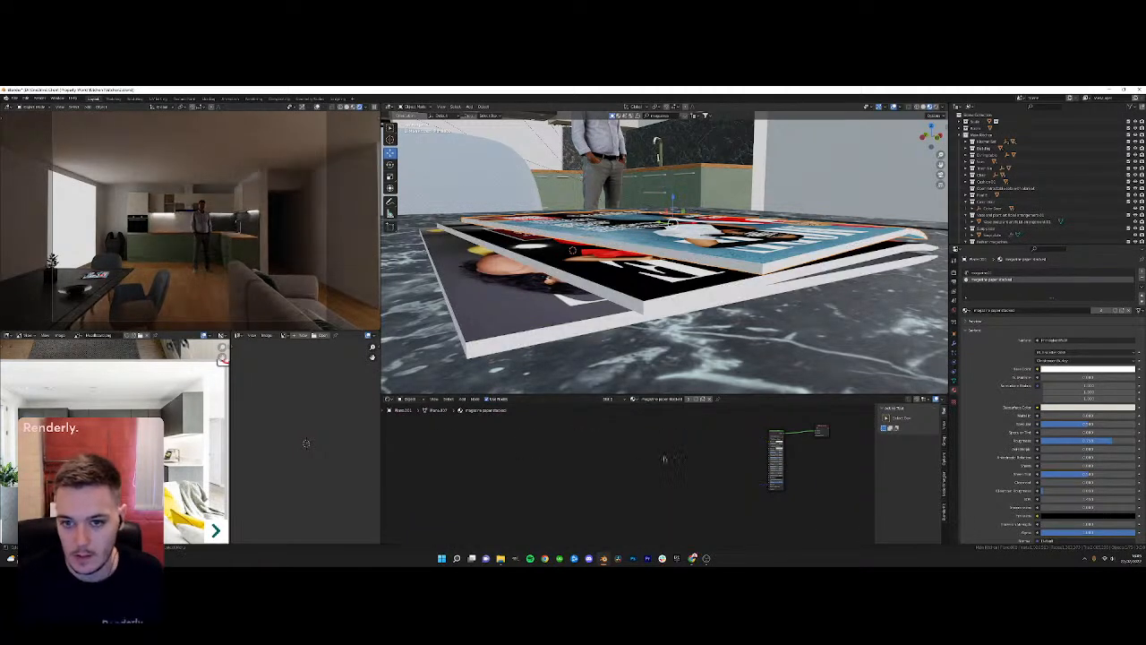
Move the material output beside the paper's Principled shader, darken its base color to light grey and check it in the rendered view
middle_click_drag(662, 477, 569, 476)
scroll(625, 463, "up", 3)
middle_click_drag(666, 450, 568, 471)
scroll(618, 456, "up", 4)
middle_click_drag(636, 439, 582, 477)
left_click_drag(665, 430, 612, 450)
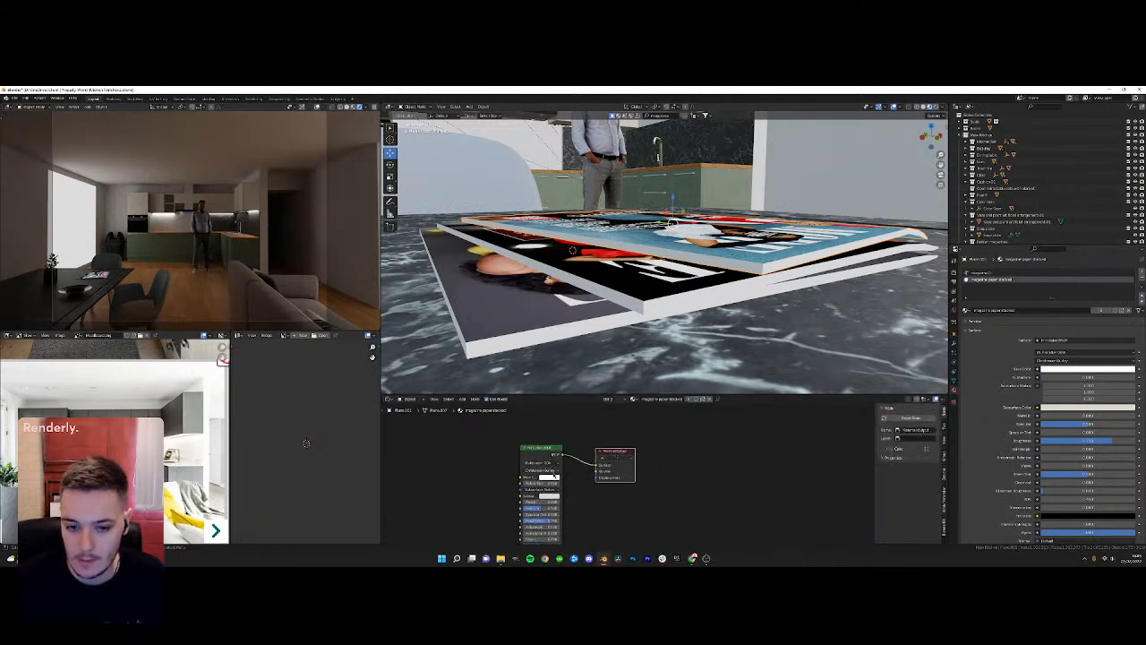
left_click(548, 477)
left_click_drag(588, 404, 588, 415)
middle_click_drag(170, 246, 197, 251)
scroll(193, 243, "up", 8)
scroll(194, 256, "up", 5)
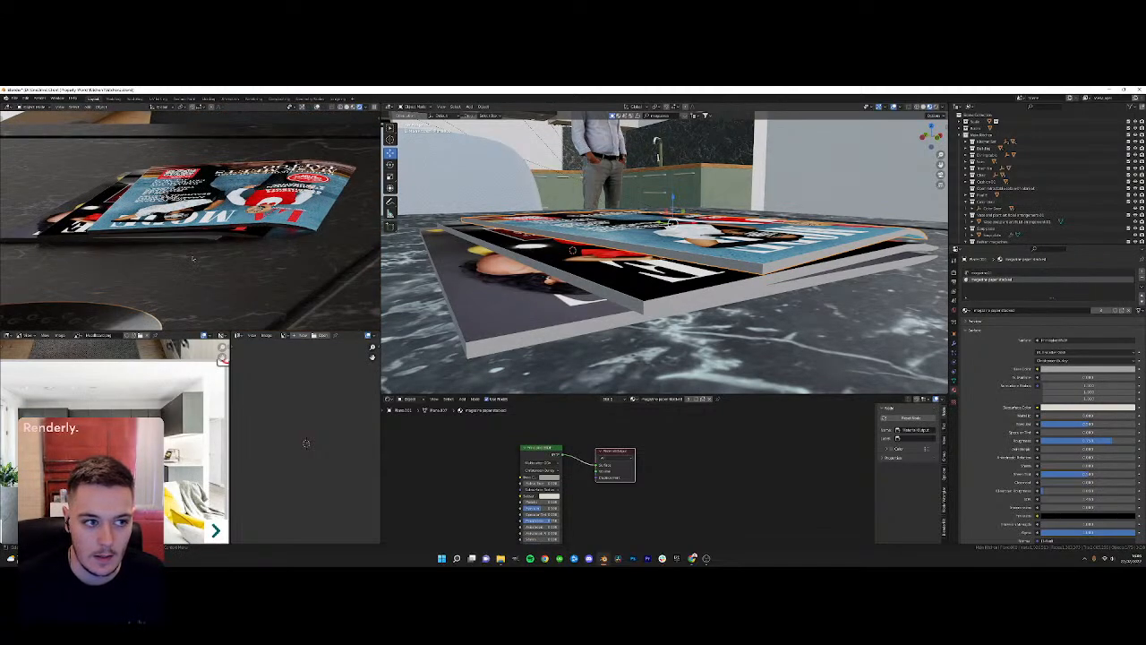
key("KP_0")
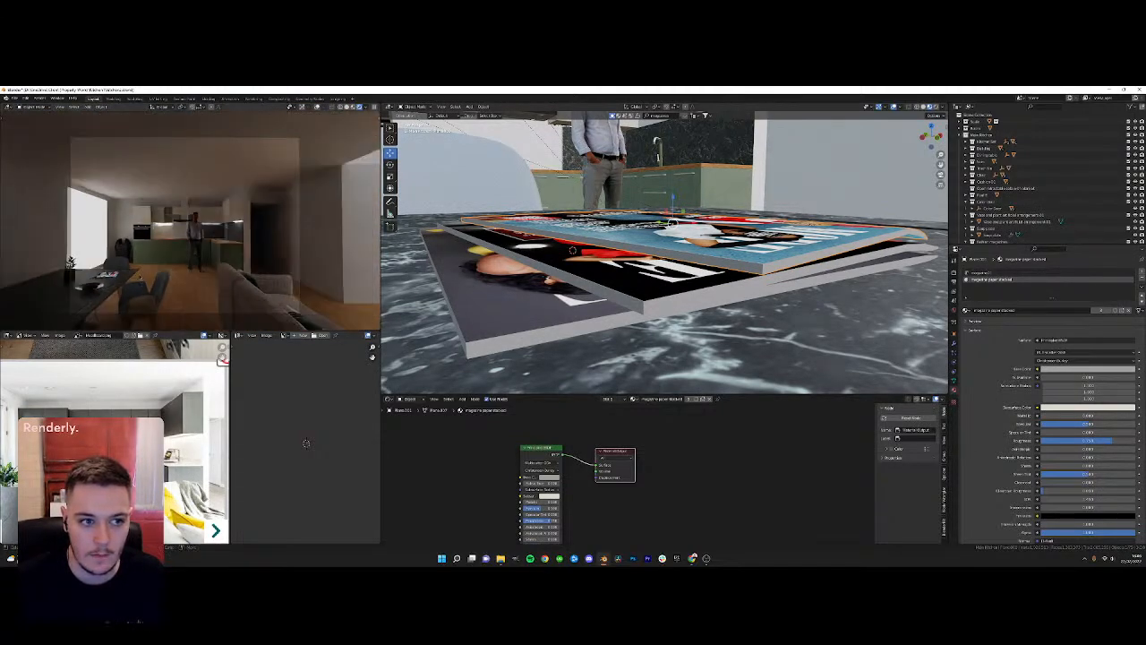
Move the magazines across the dining table, rotate them and check the arrangement in the camera view
middle_click_drag(582, 220, 566, 307)
scroll(603, 249, "down", 10)
scroll(603, 249, "up", 4)
left_click_drag(535, 336, 615, 305)
key("shift+space")
key("r")
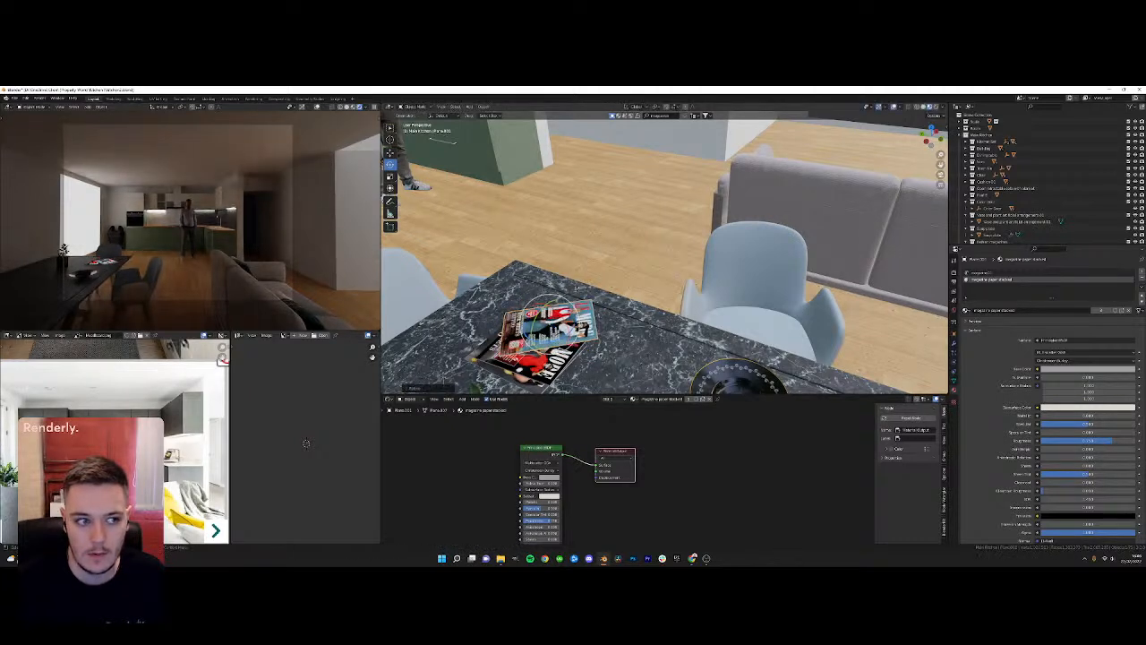
middle_click_drag(120, 281, 173, 247)
scroll(158, 269, "up", 4)
scroll(174, 246, "up", 2)
scroll(174, 247, "down", 8)
key("KP_0")
Select the range hood above the hob, shift its diffuse image node and inspect the brushed steel surface up close
scroll(580, 271, "down", 5)
middle_click_drag(581, 271, 681, 269)
middle_click_drag(653, 355, 634, 271)
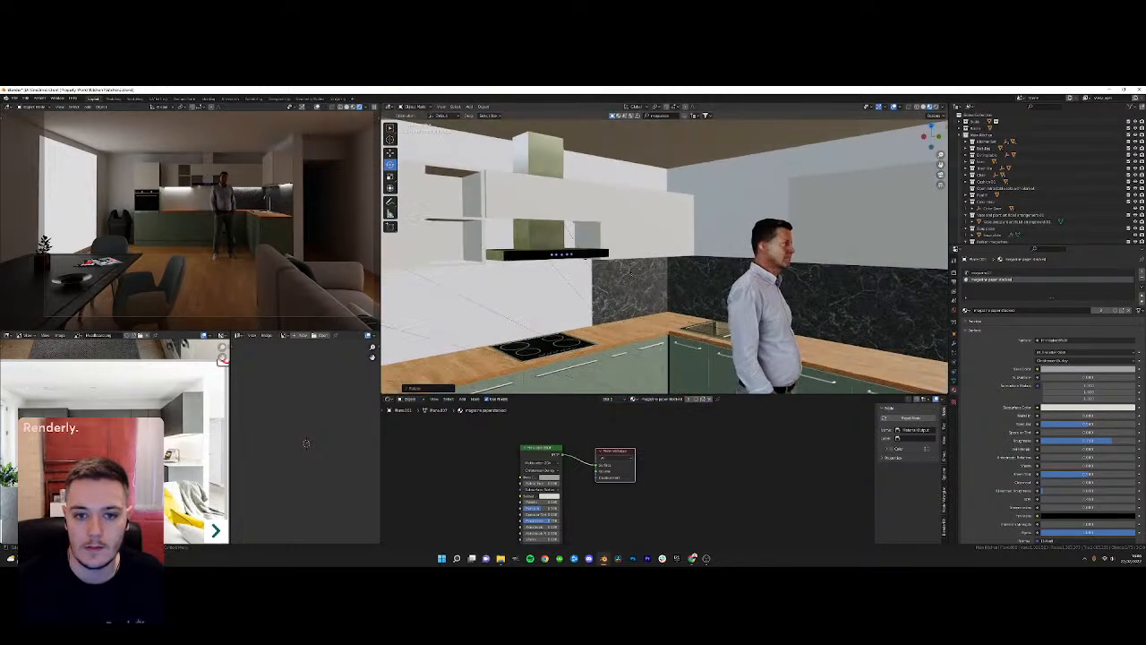
left_click(555, 248)
middle_click_drag(605, 228, 631, 248)
key("Home")
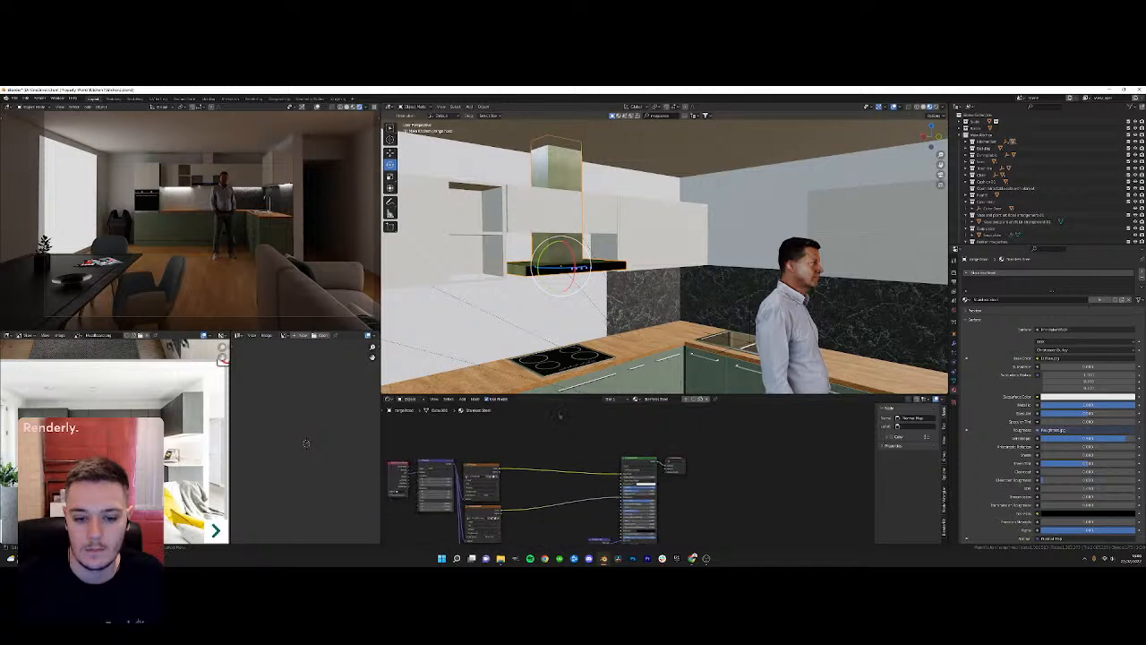
left_click_drag(485, 468, 534, 459)
scroll(554, 447, "down", 3)
scroll(584, 293, "up", 3)
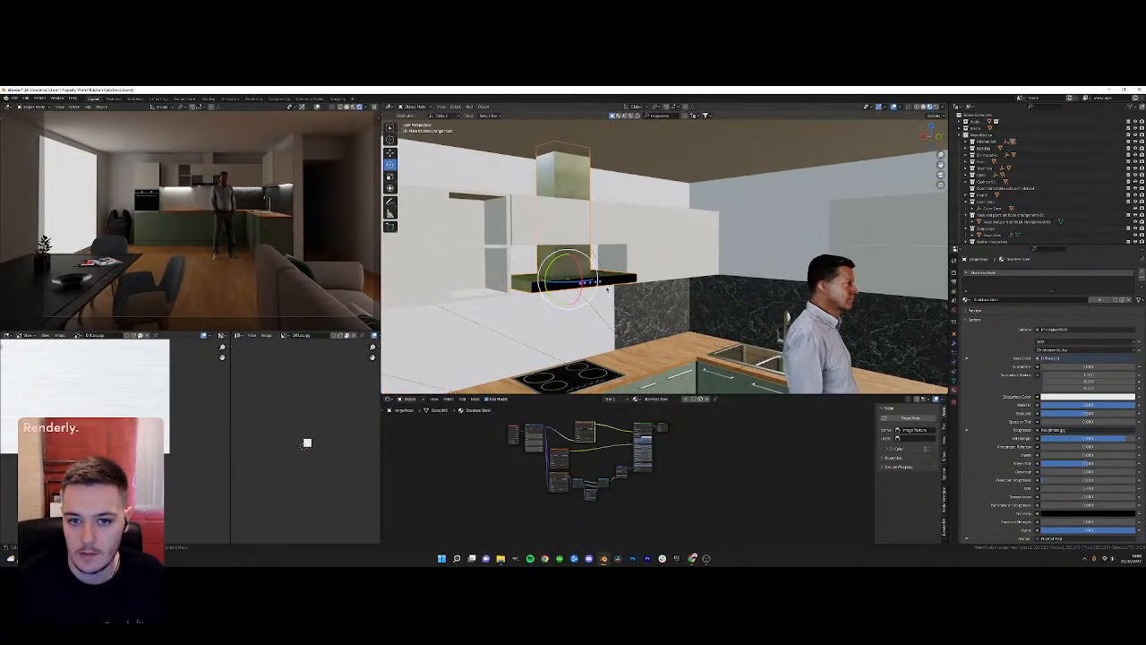
middle_click_drag(584, 293, 506, 291)
middle_click_drag(693, 287, 669, 279)
middle_click_drag(770, 289, 573, 302, "shift")
scroll(573, 302, "up", 2)
middle_click_drag(555, 443, 529, 478)
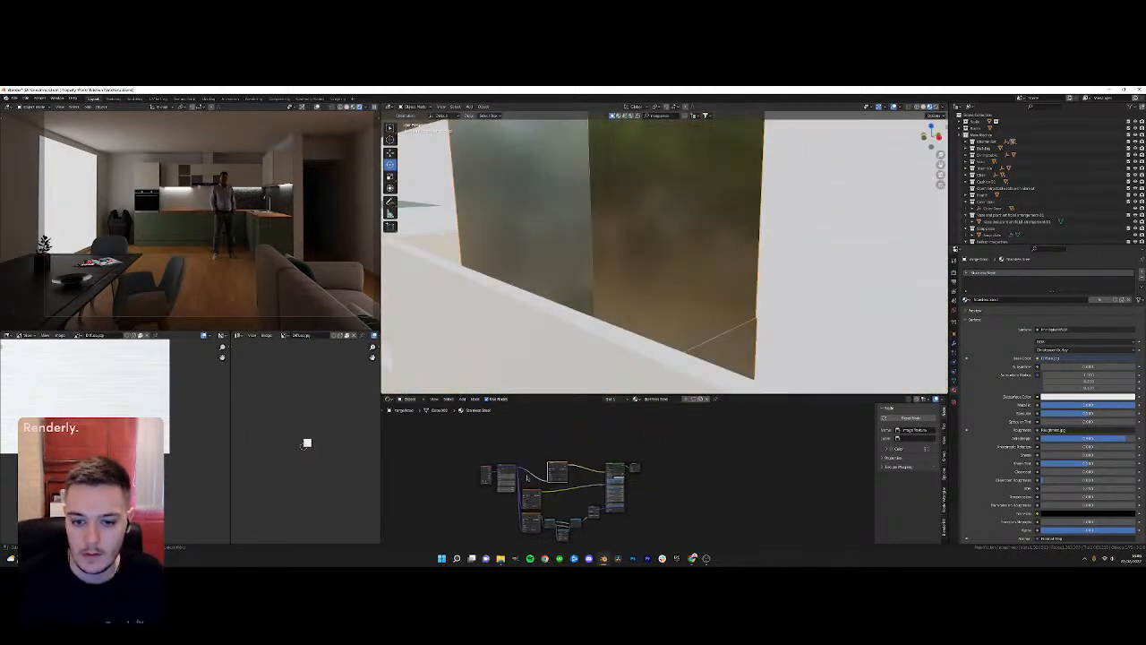
Link the hood's normal image directly to the Normal Map node and delete the extra conversion nodes
scroll(527, 477, "up", 5)
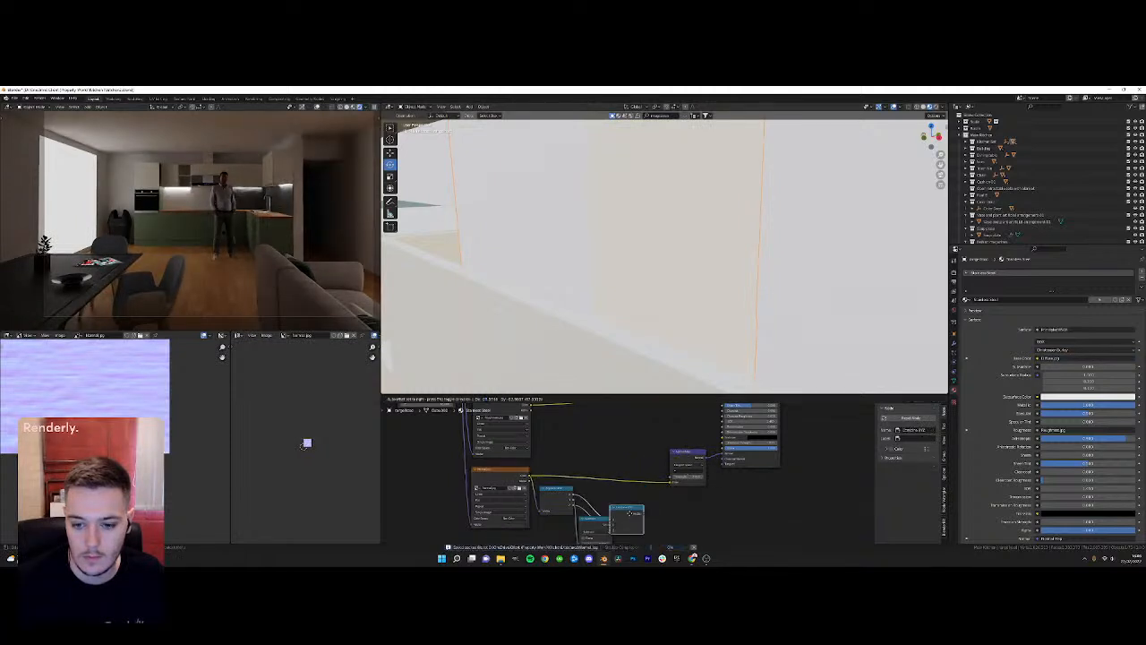
key("x")
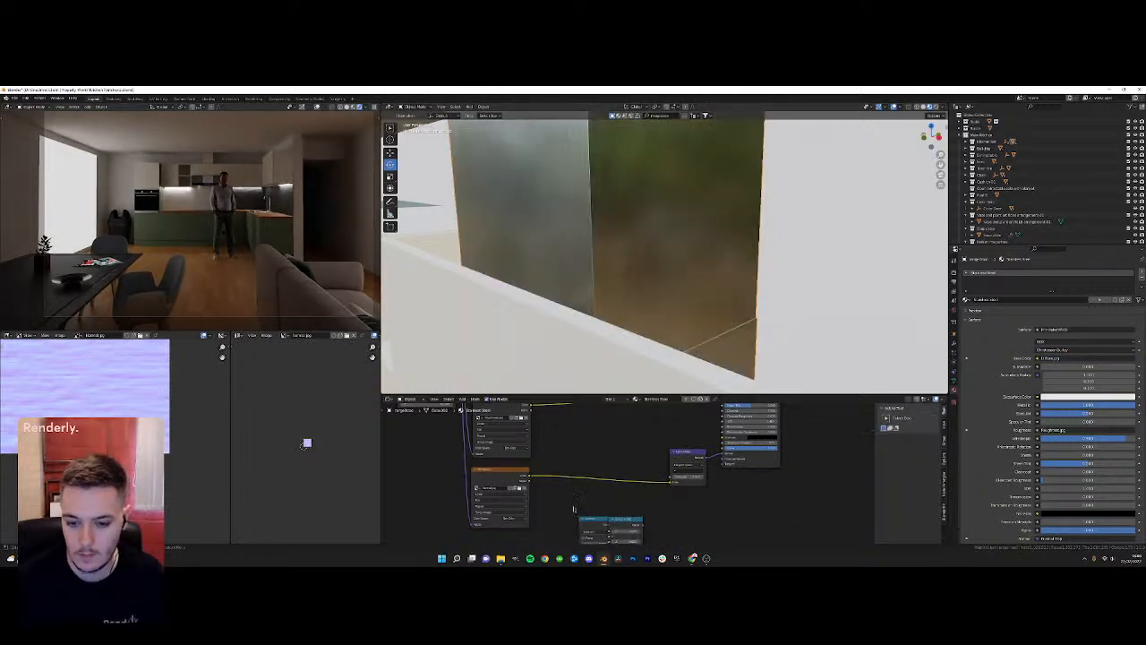
key("KP_Decimal")
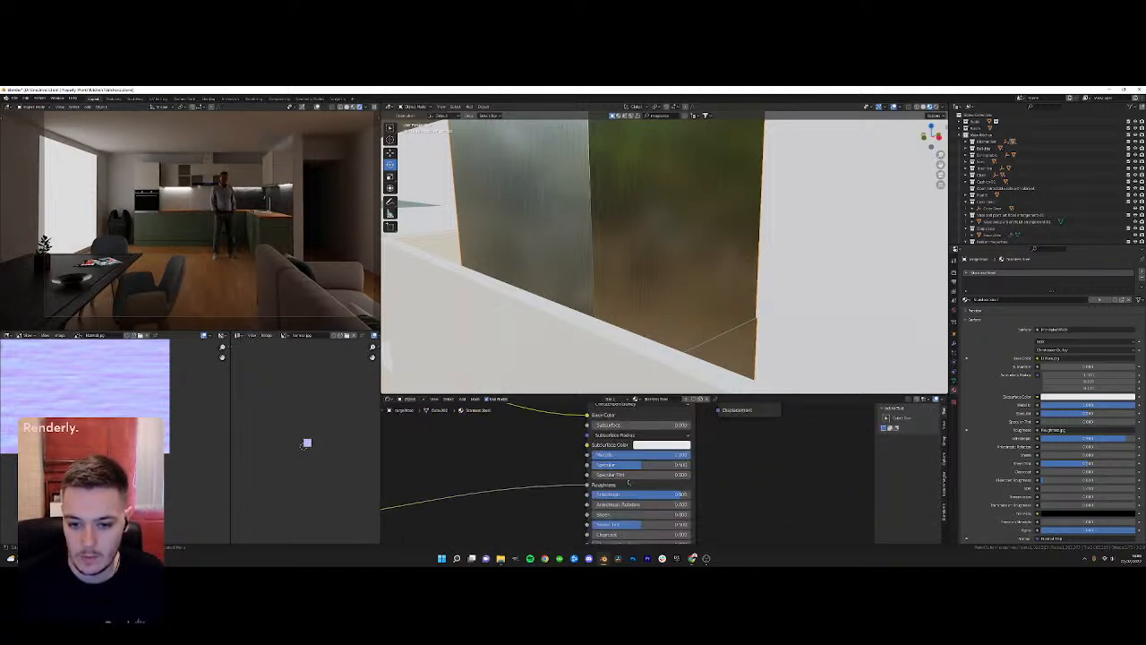
Check the hood's Principled shader settings and diffuse image node
mouse_move(690, 455)
left_mouse_down()
mouse_move(673, 455)
mouse_move(690, 455)
left_mouse_up()
scroll(687, 455, "down", 4)
middle_click_drag(685, 455, 694, 498)
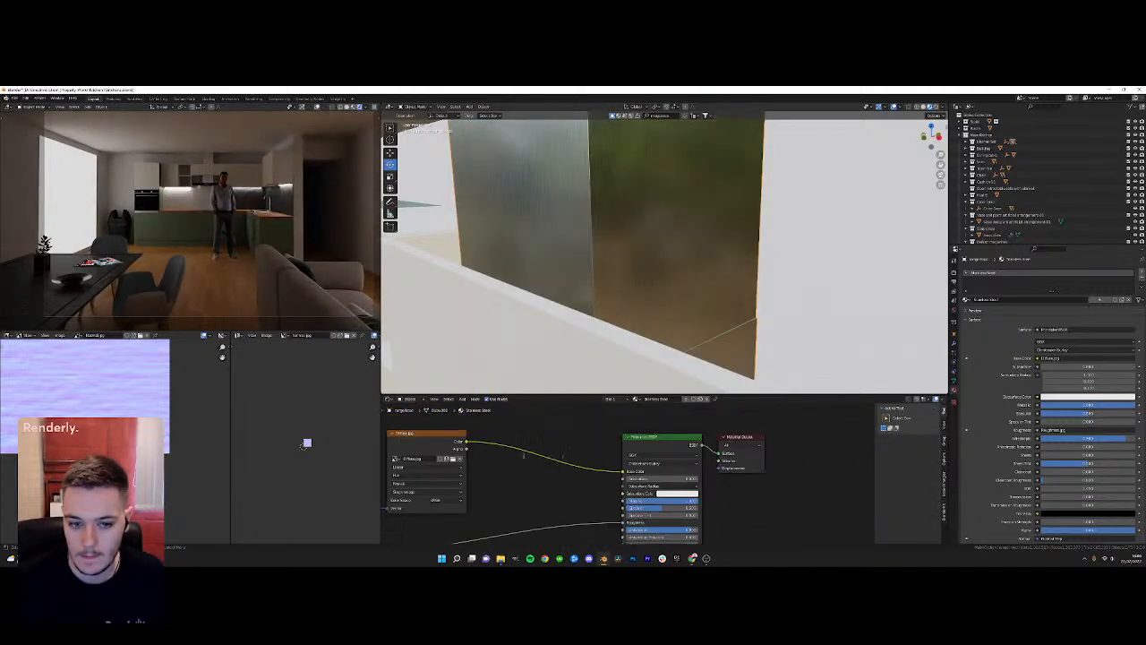
middle_click_drag(512, 450, 619, 453)
scroll(620, 452, "up", 2)
left_click_drag(545, 452, 592, 454)
scroll(587, 321, "down", 4)
middle_click_drag(588, 322, 670, 265)
scroll(604, 258, "down", 5)
Collapse the expanded asset collections in the outliner and save the file
left_click(966, 209)
left_click(966, 209)
left_click(966, 215)
left_click(966, 222)
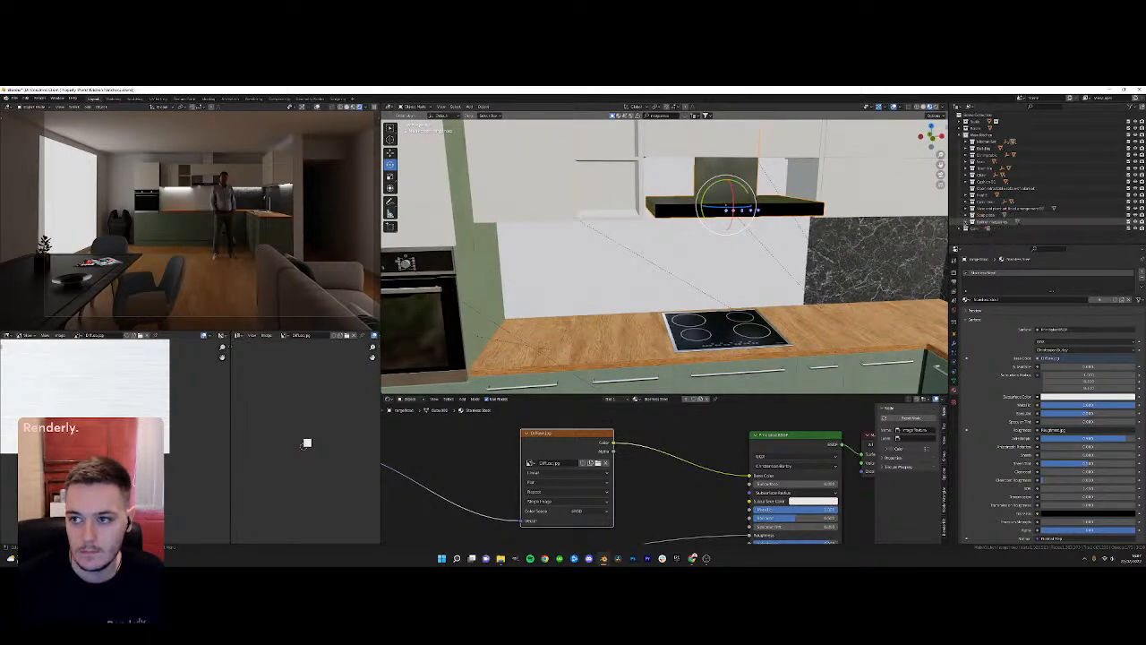
scroll(711, 264, "down", 5)
middle_click_drag(711, 264, 658, 260)
key("ctrl+s")
Delete the unneeded object from the scene
left_click(736, 335)
key("Delete")
scroll(731, 300, "down", 4)
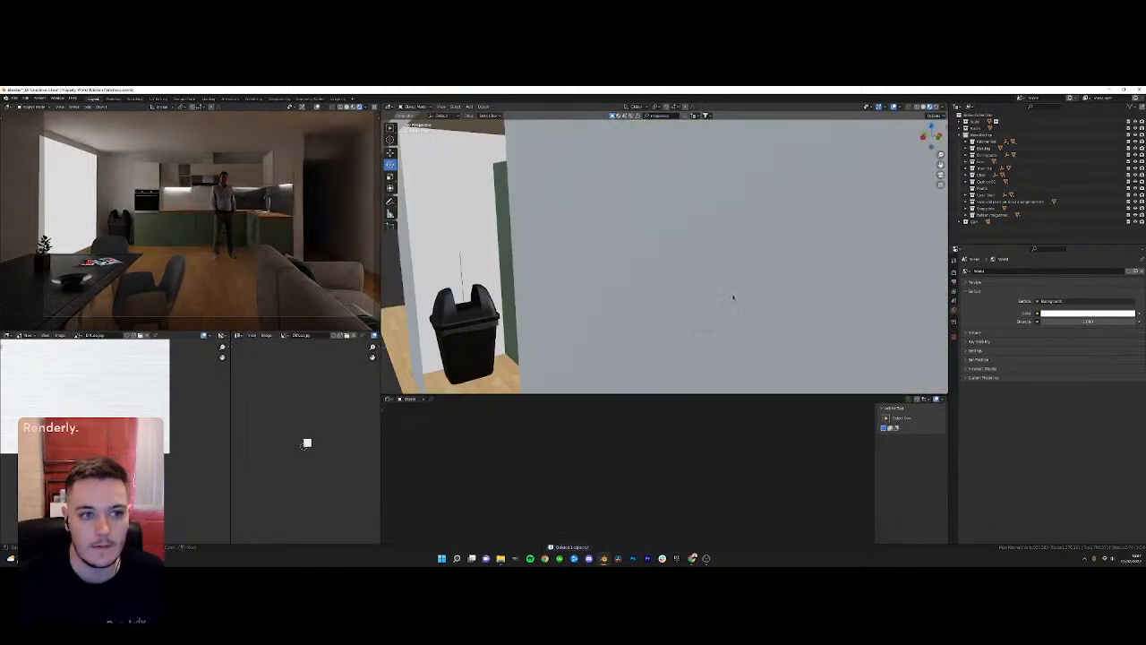
Select the blue hallway door, frame its material nodes and unpack its base color and metallic images to external files
scroll(730, 300, "down", 5)
middle_click_drag(716, 287, 636, 261)
scroll(622, 281, "up", 6)
left_click(634, 260)
left_click(434, 399)
left_click(454, 458)
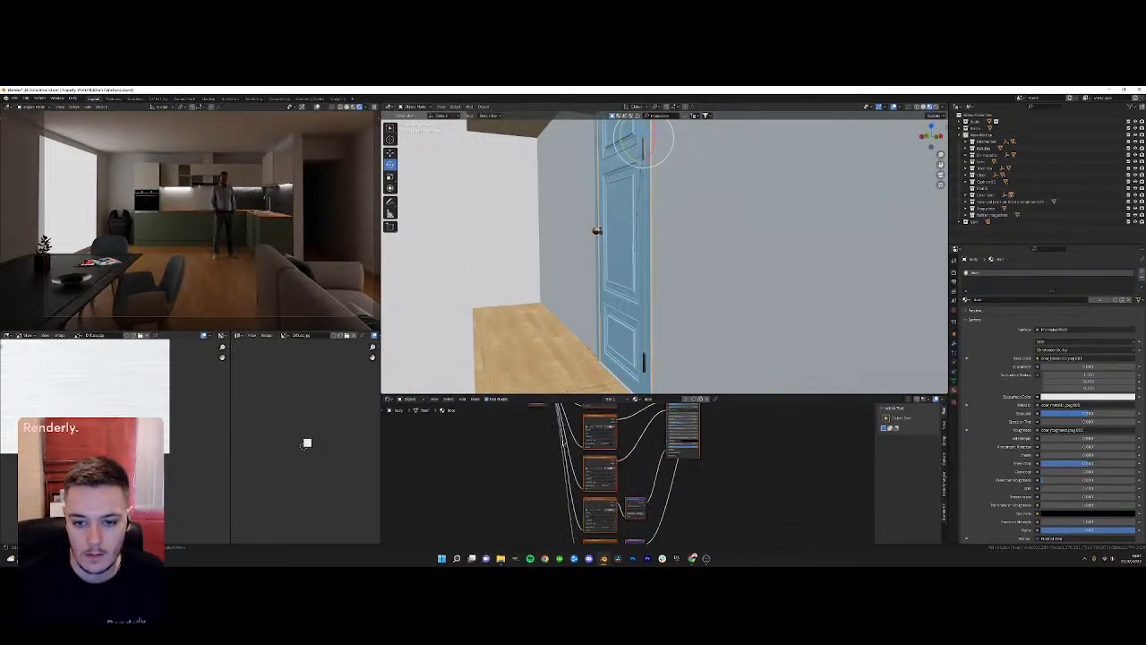
left_click(609, 443)
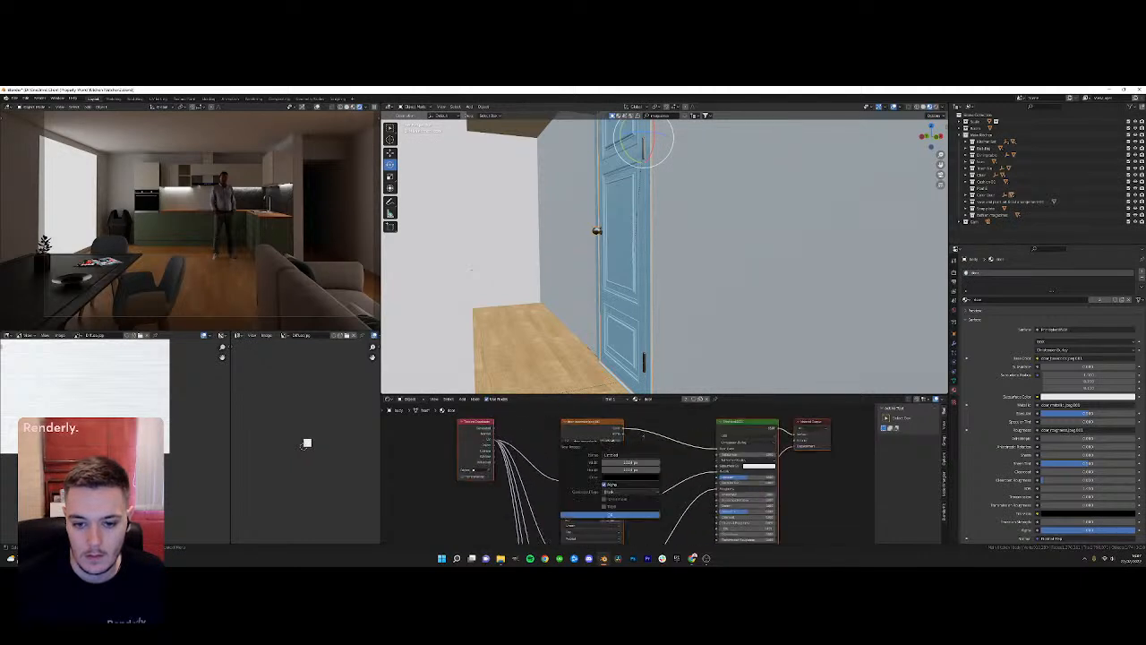
left_click(613, 444)
left_click(613, 442)
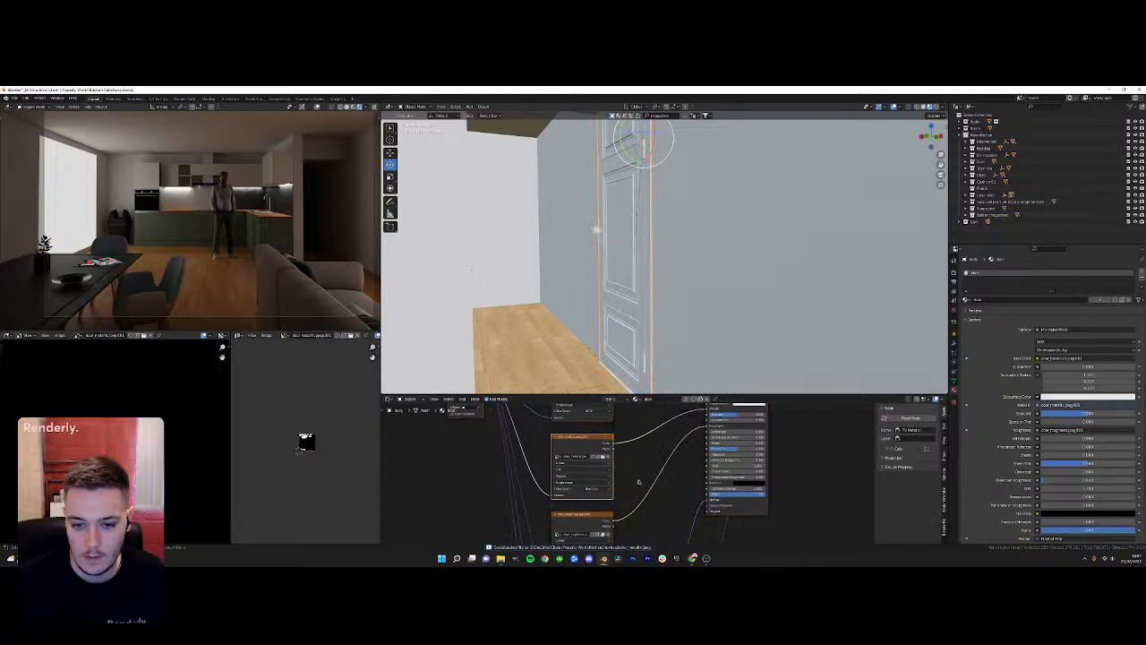
Unpack the door's roughness and normal images to external files
left_click(609, 476)
left_click(609, 475)
scroll(609, 475, "up", 1)
middle_click_drag(609, 476, 615, 415)
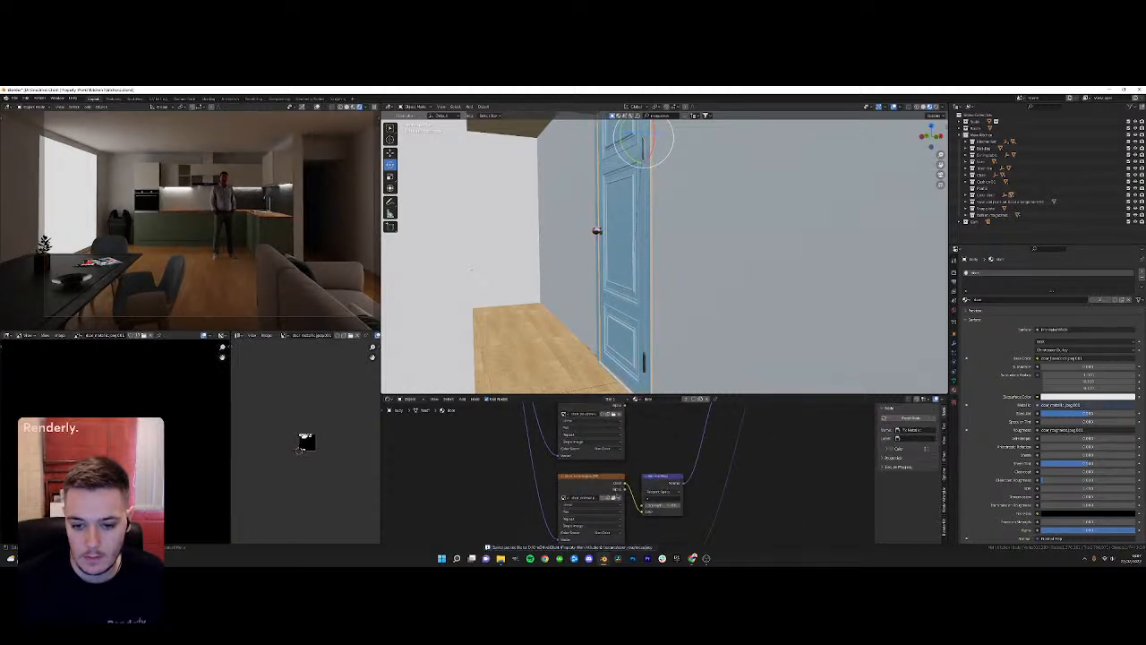
scroll(668, 282, "down", 1)
scroll(661, 466, "up", 2)
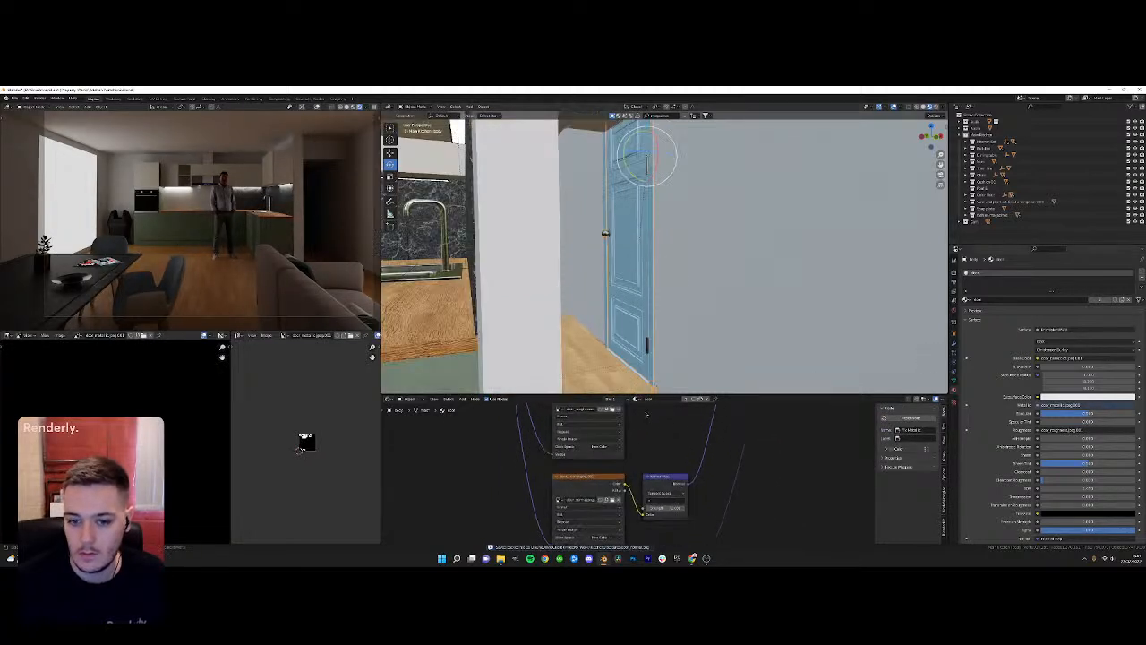
Set the editor displaying the door's metallic map to Image Editor mode
middle_click_drag(654, 465, 654, 521)
mouse_move(696, 301)
middle_mouse_down()
mouse_move(678, 304)
mouse_move(713, 296)
middle_mouse_up()
middle_click_drag(211, 226, 191, 223)
middle_click_drag(613, 266, 623, 265)
left_click(7, 335)
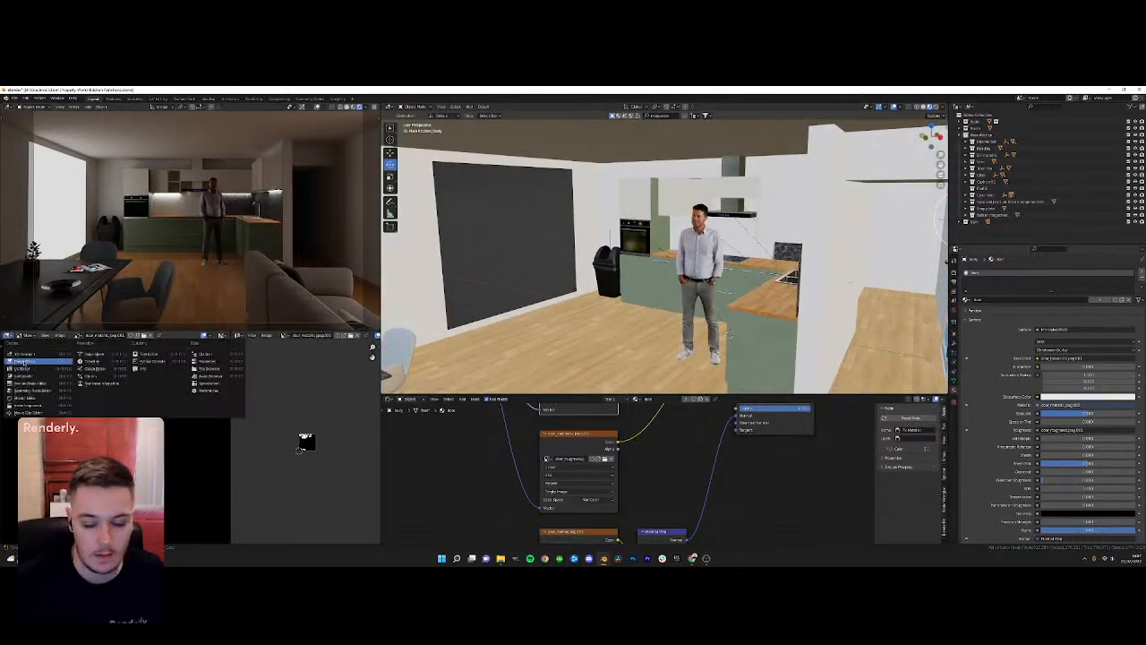
left_click(25, 361)
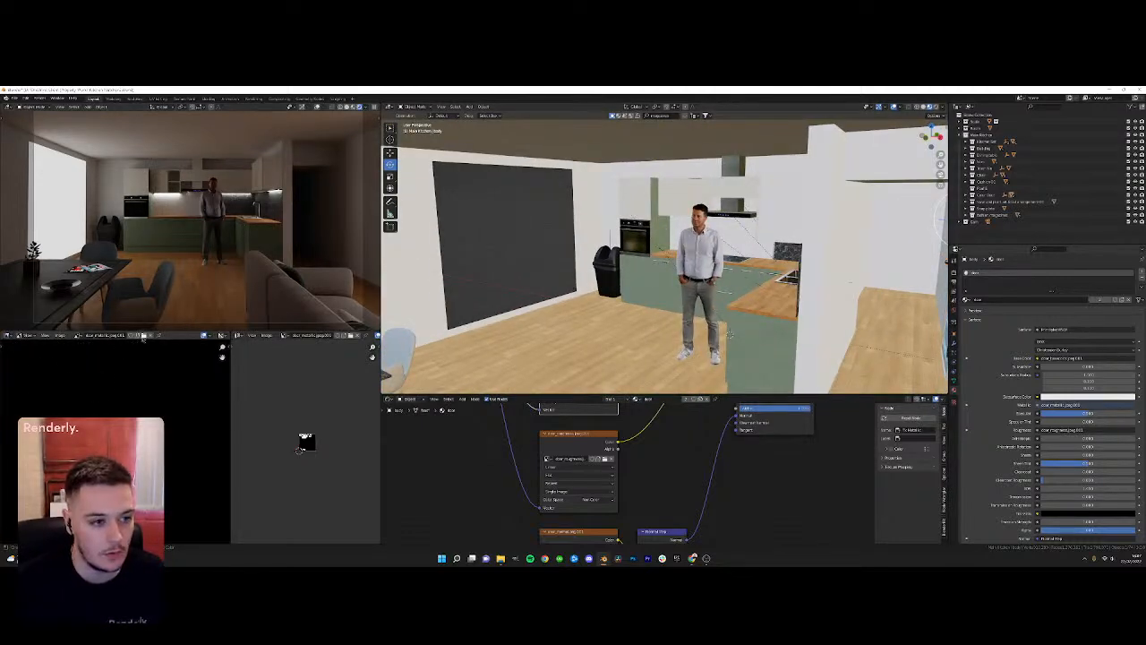
Browse the project folders and load the moodboard image in place of the door's metallic map in the image editor
left_click(142, 337)
left_click(365, 163)
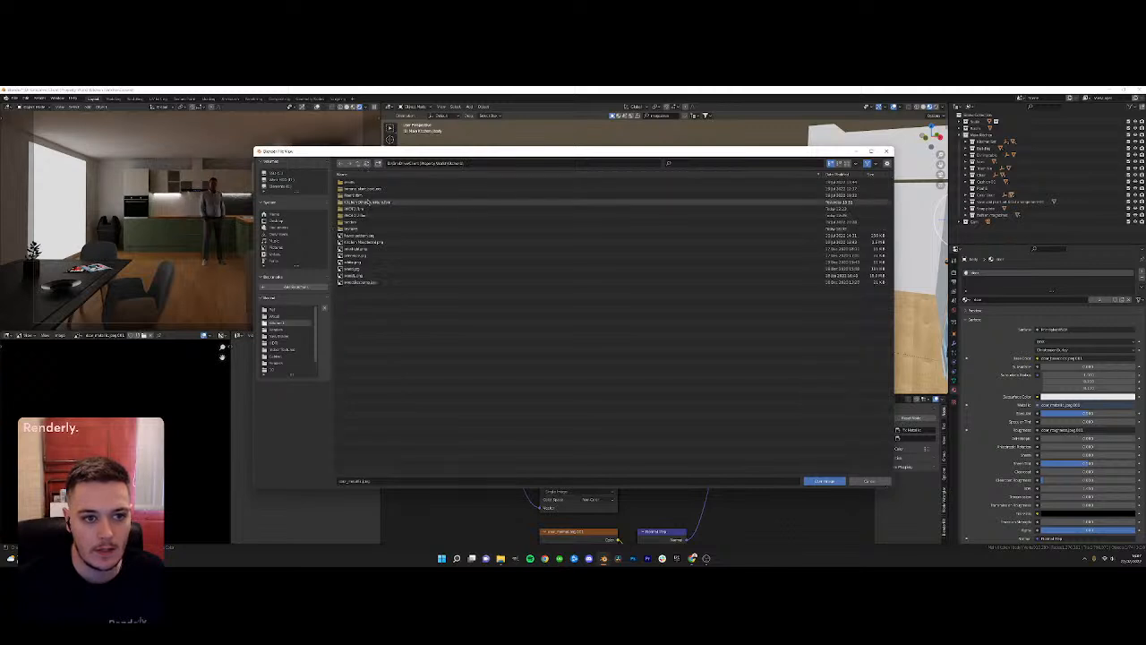
double_click(370, 200)
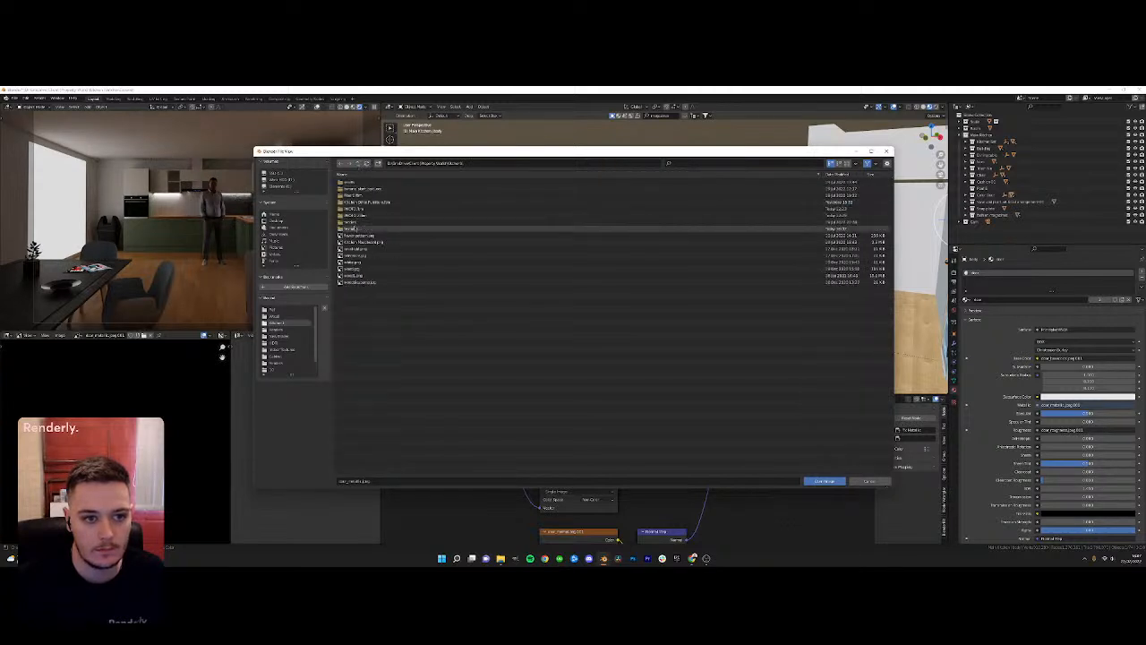
left_click(359, 164)
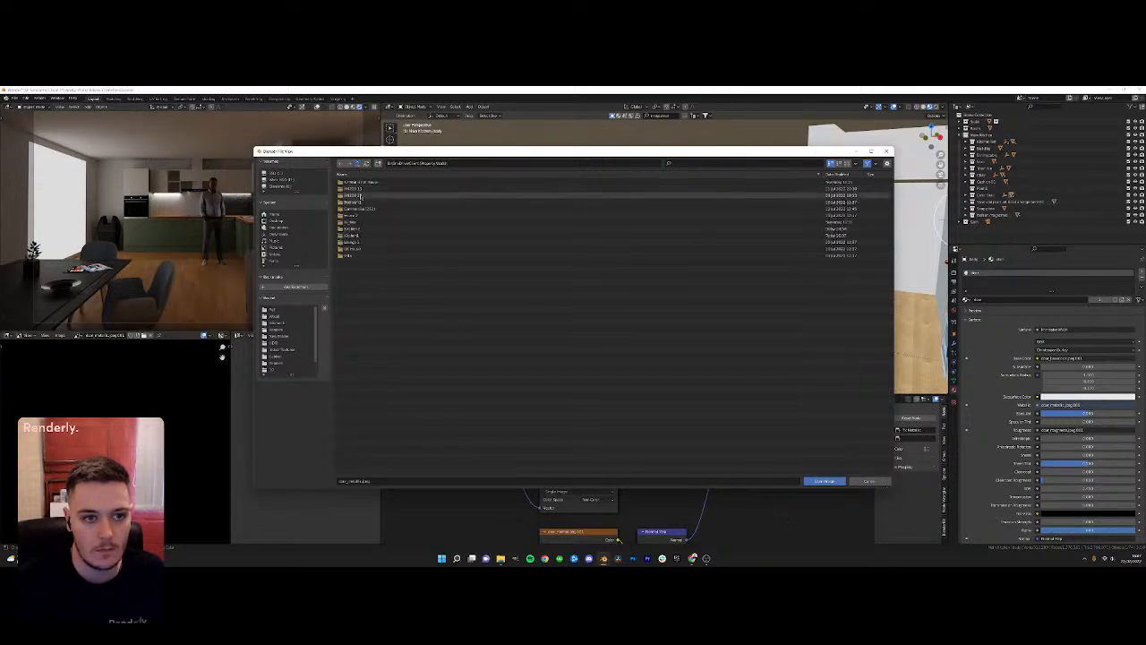
double_click(363, 194)
left_click(358, 164)
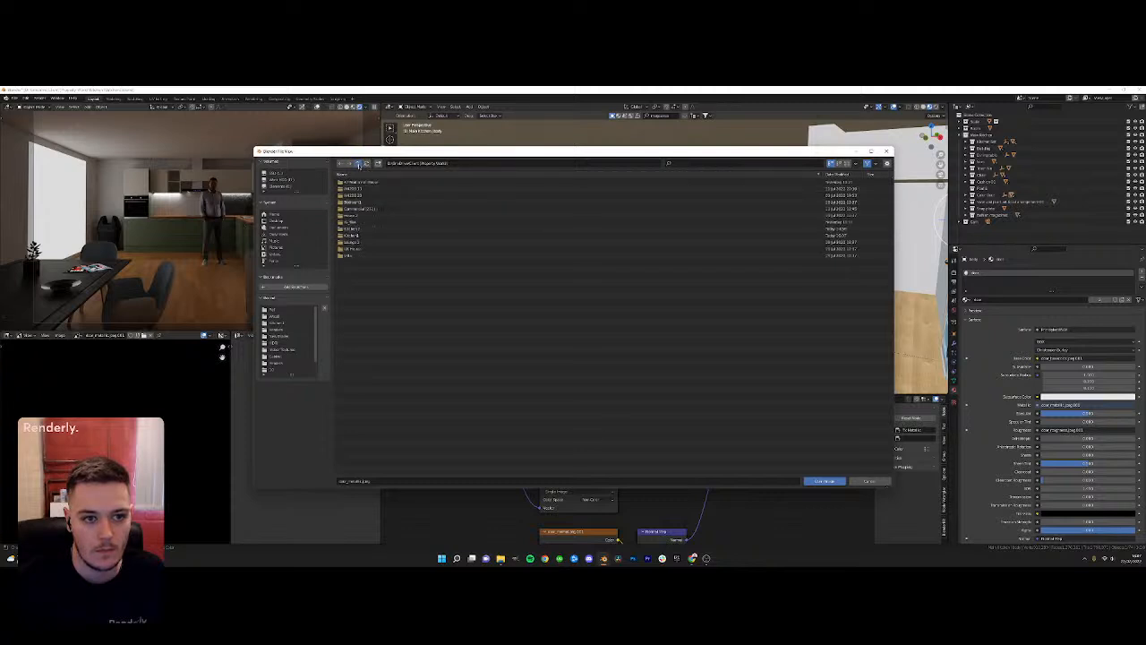
double_click(355, 234)
double_click(357, 178)
double_click(360, 187)
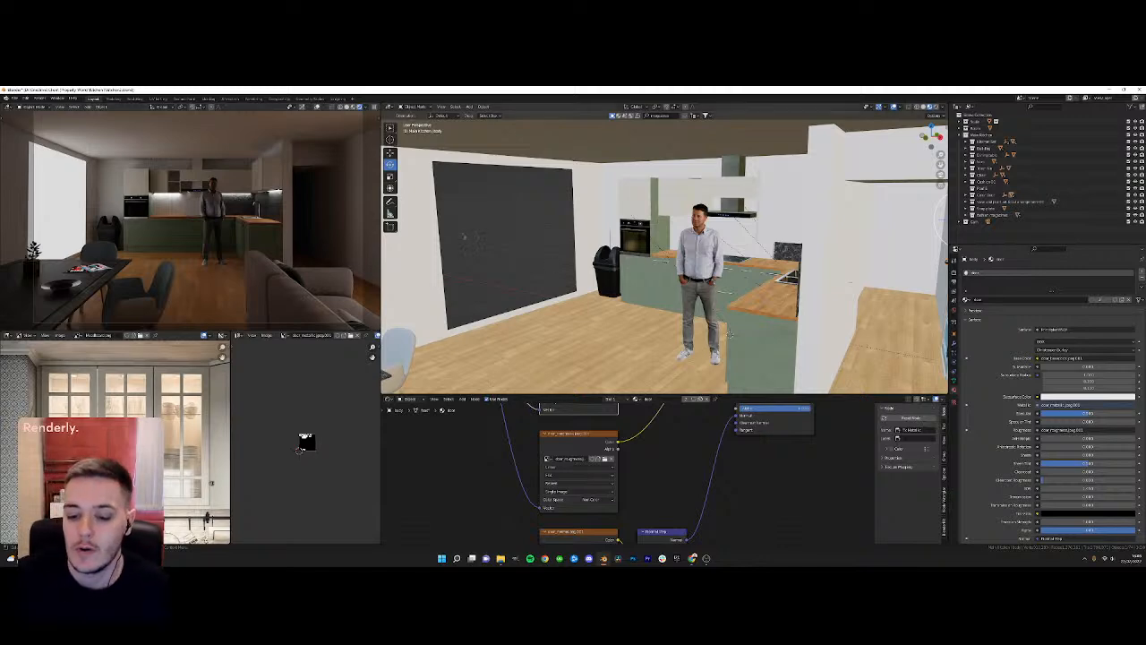
middle_click_drag(595, 240, 589, 289)
scroll(593, 290, "up", 3)
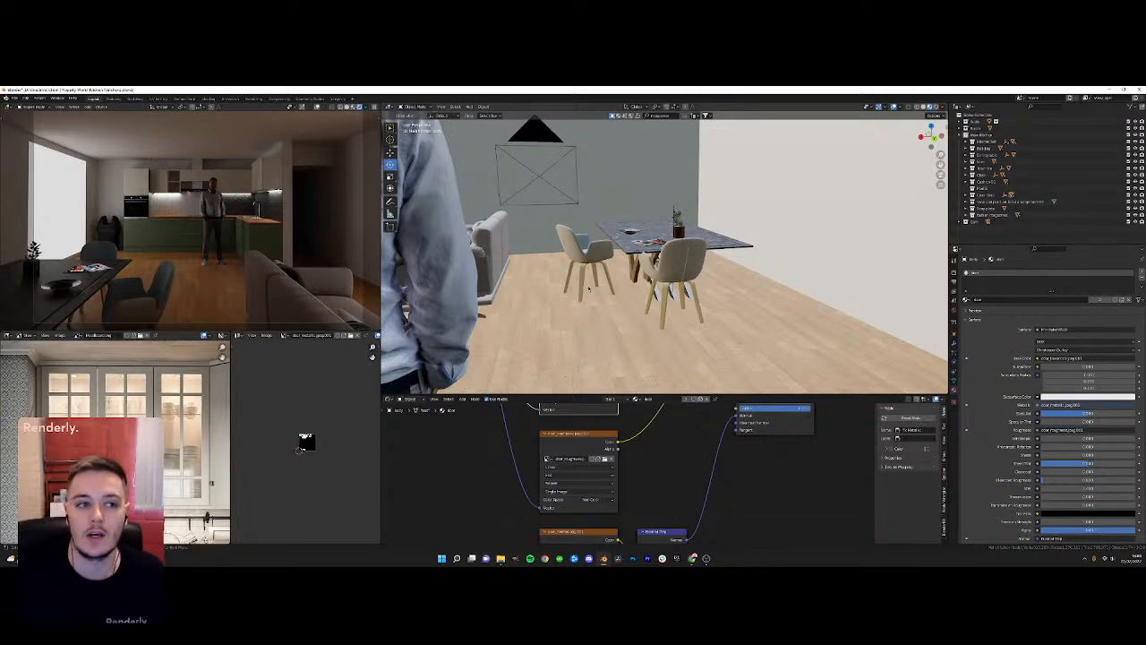
middle_click_drag(563, 284, 633, 280)
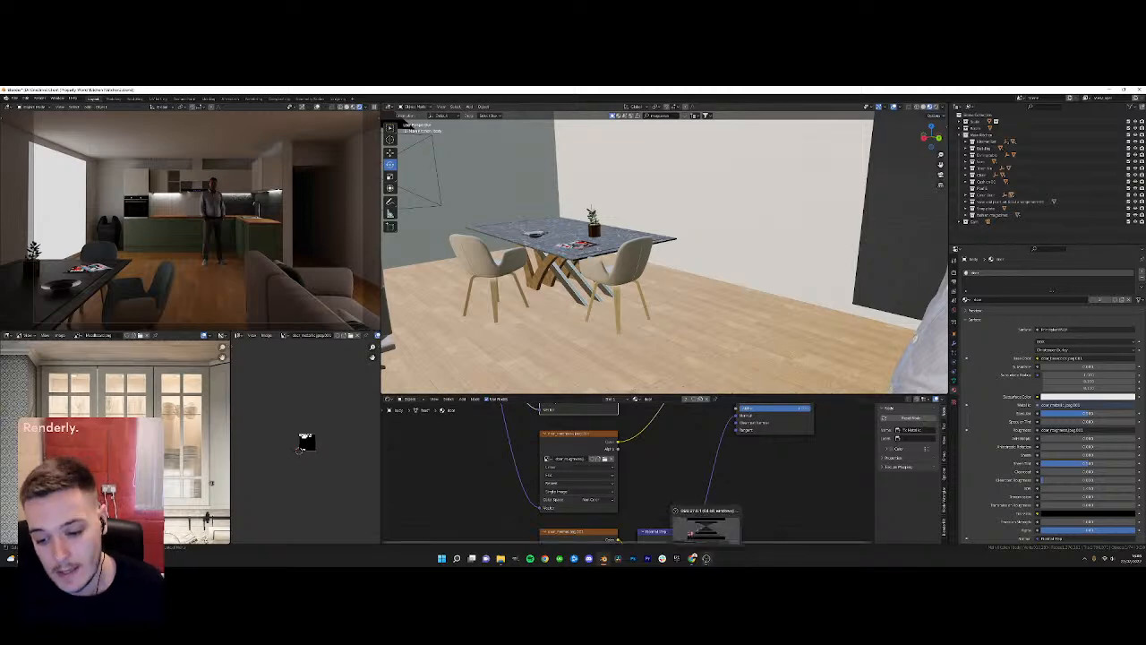
Switch to the OBS Studio window
left_click(706, 559)
left_click(707, 559)
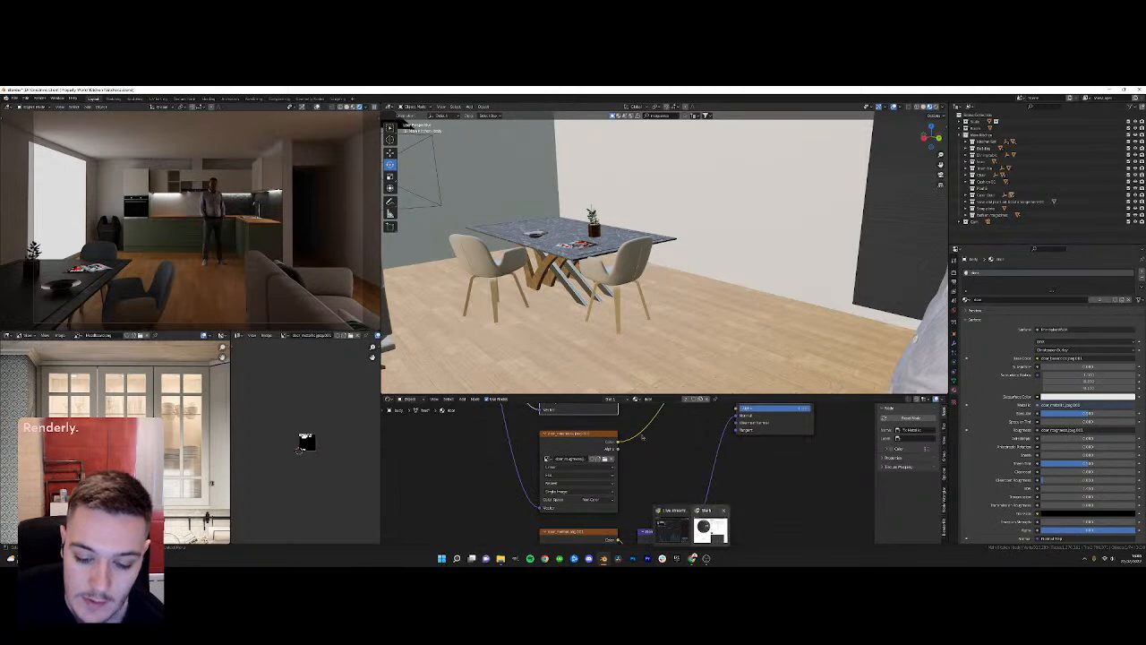
left_click(707, 558)
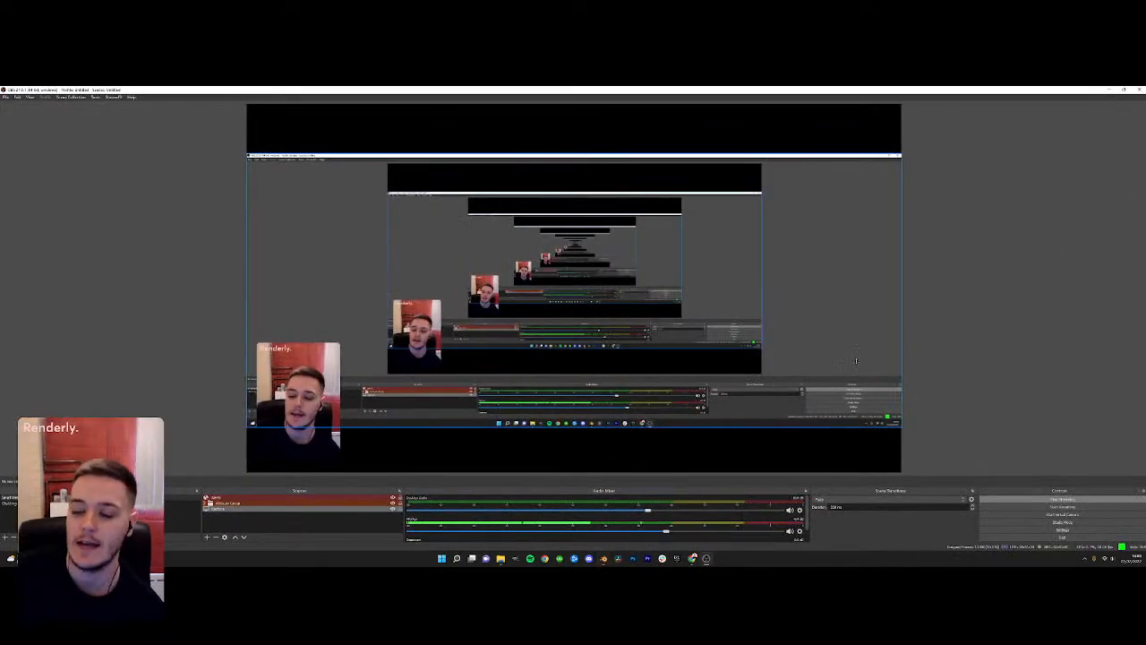